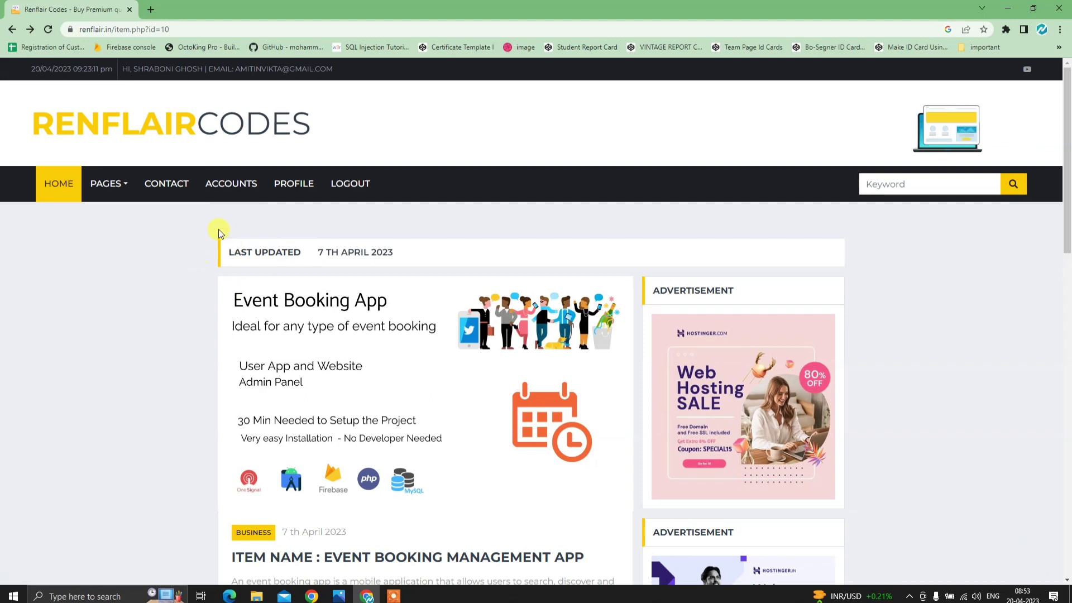
- From Accounts' Purchased Items, open Link Project for the Event Booking Management App
mouse_move(82, 194)
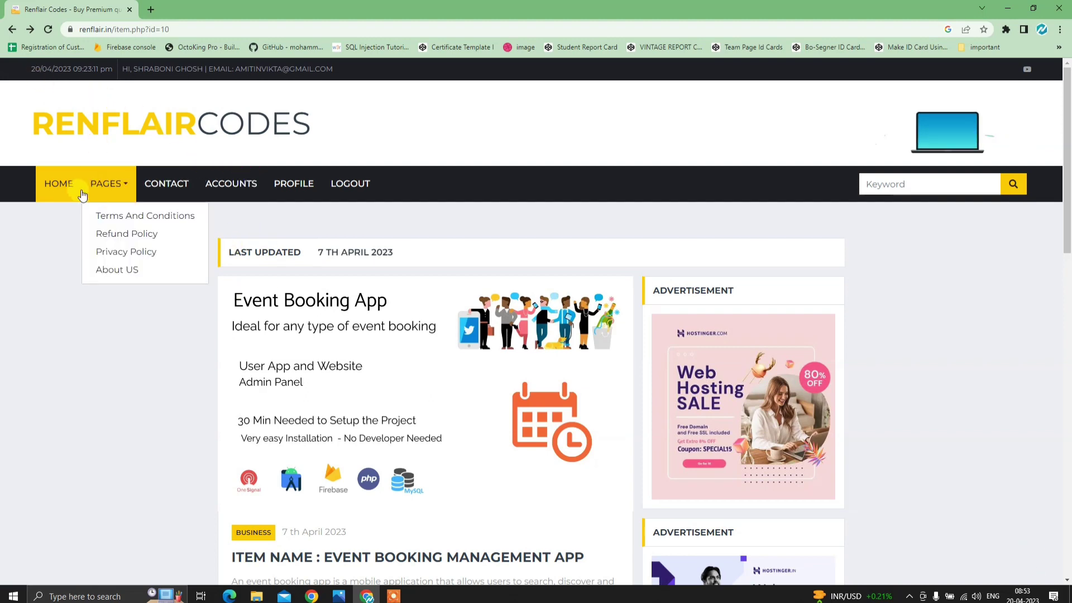
left_click(229, 192)
scroll(369, 391, "down", 3)
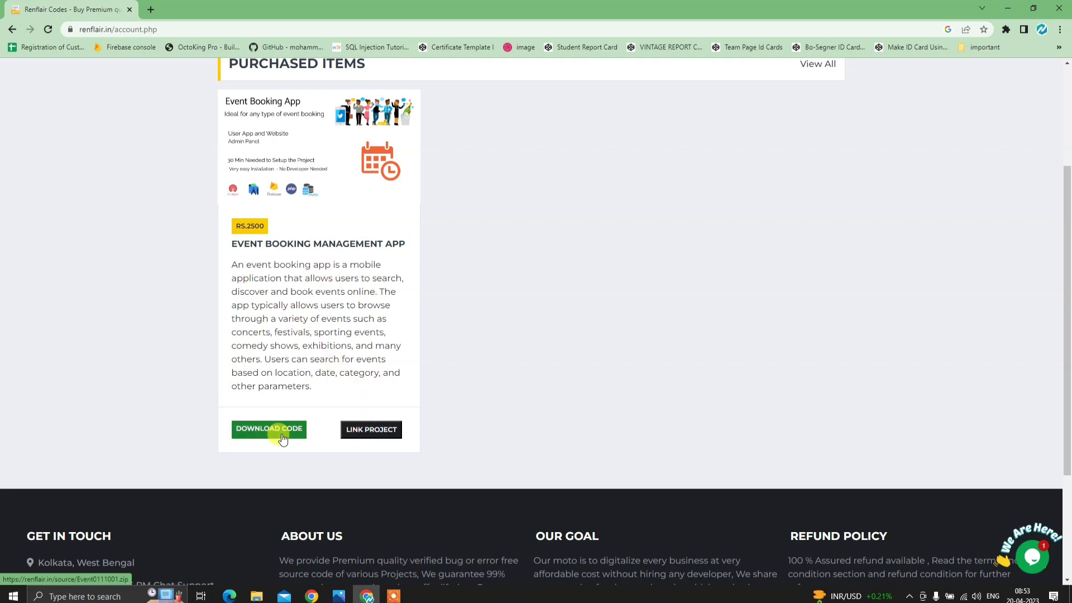
left_click(387, 440)
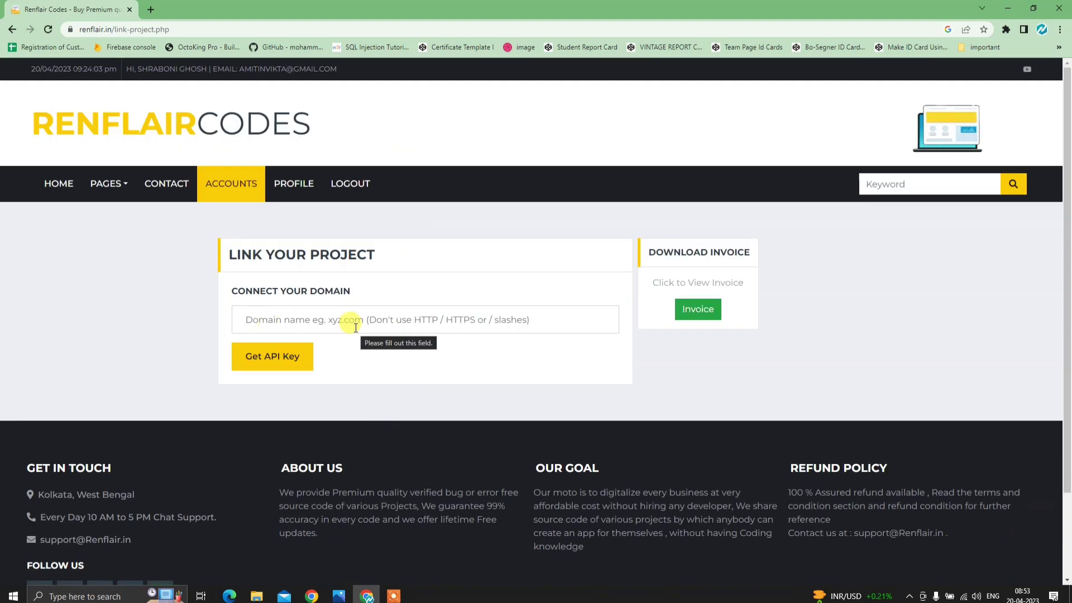
- Check the purchase invoice, then return to the empty domain field, dismissing saved suggestions
left_click(698, 312)
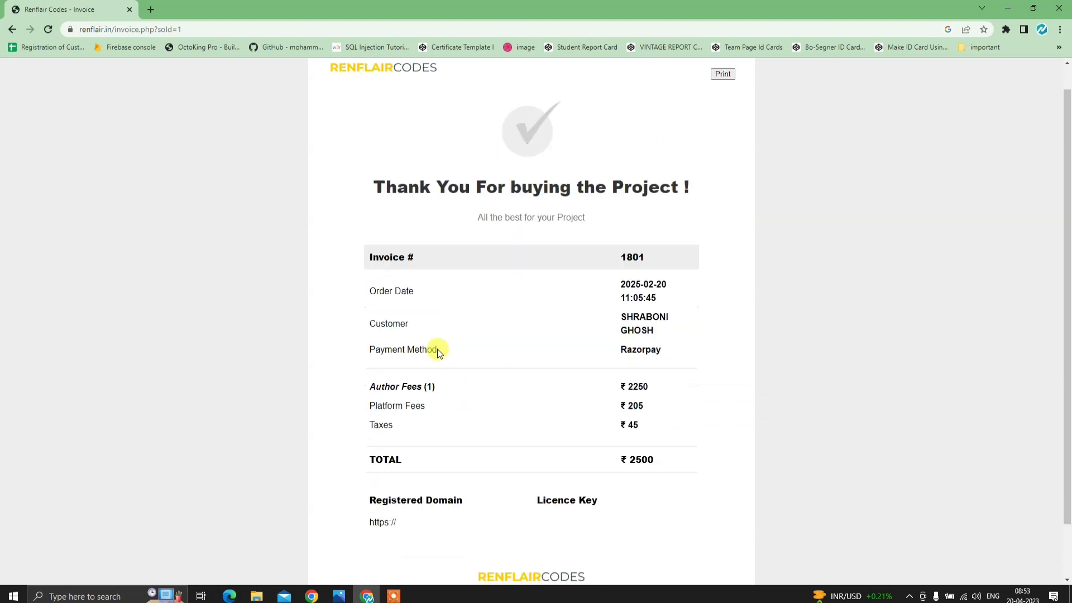
left_click(11, 29)
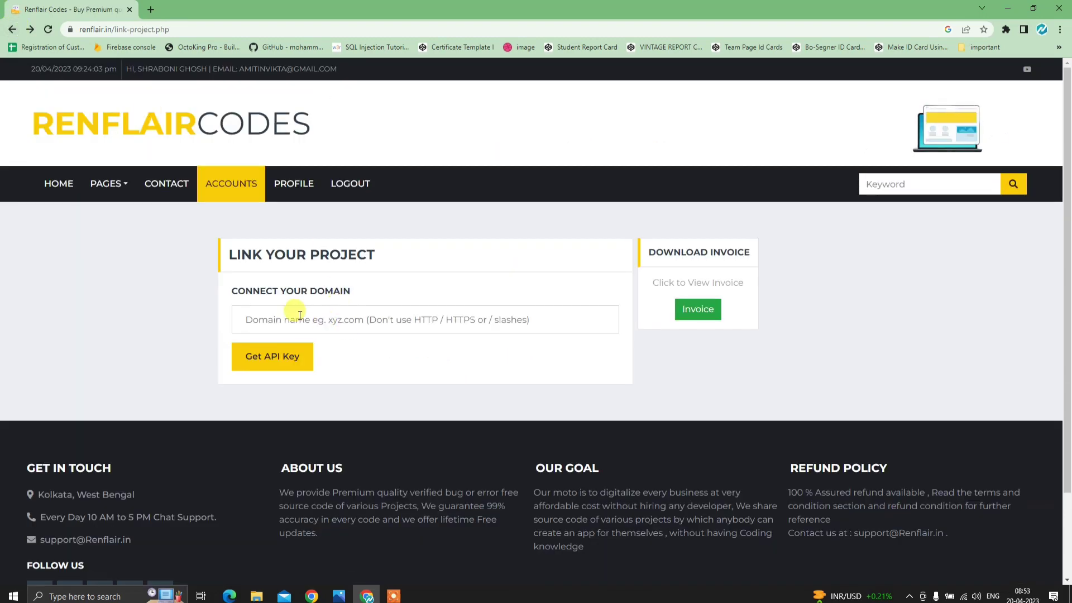
left_click(370, 329)
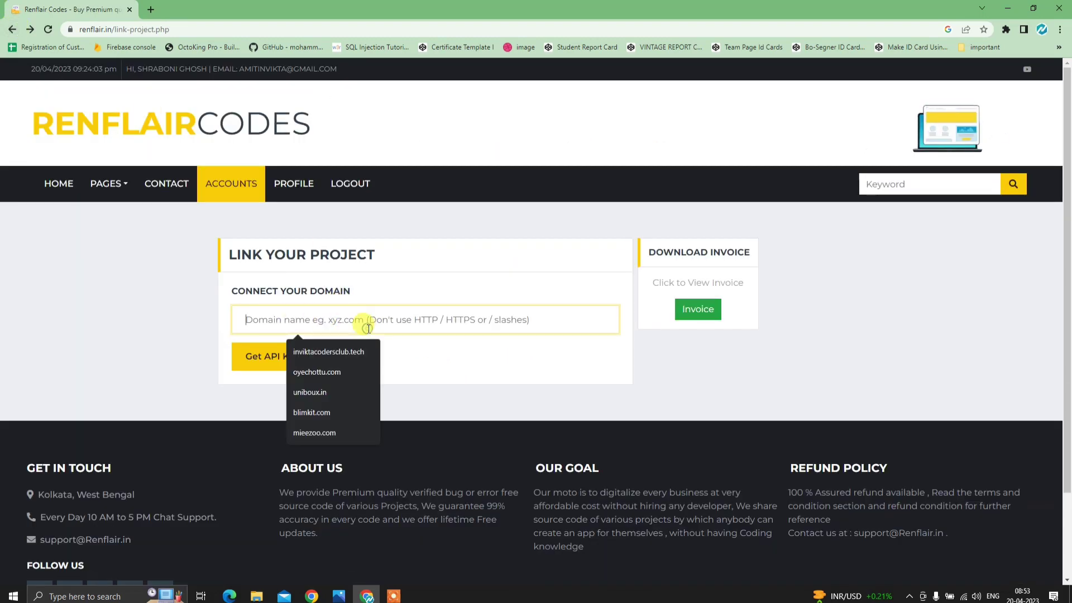
left_click(206, 301)
left_click(275, 317)
left_click(162, 298)
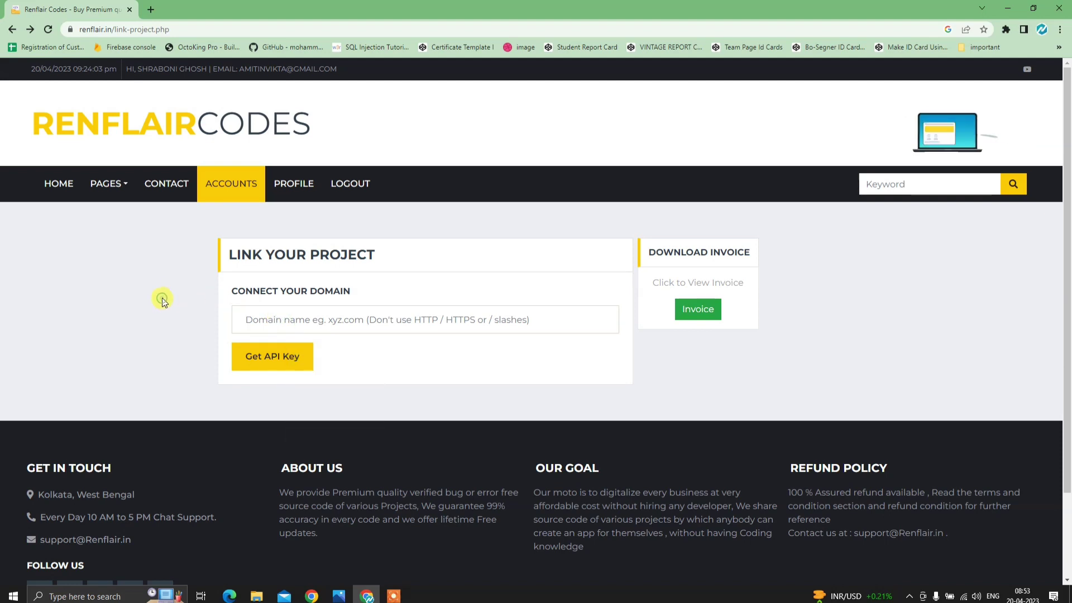
- Open an incognito window and try the Hostinger login with a Google account
left_click(150, 9)
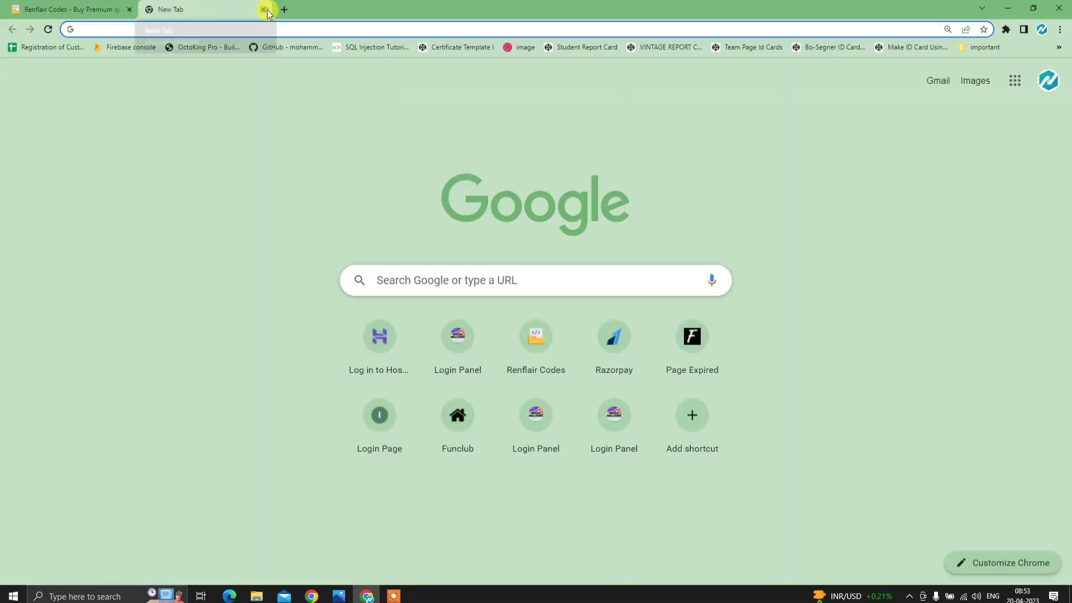
left_click(265, 9)
left_click(1060, 29)
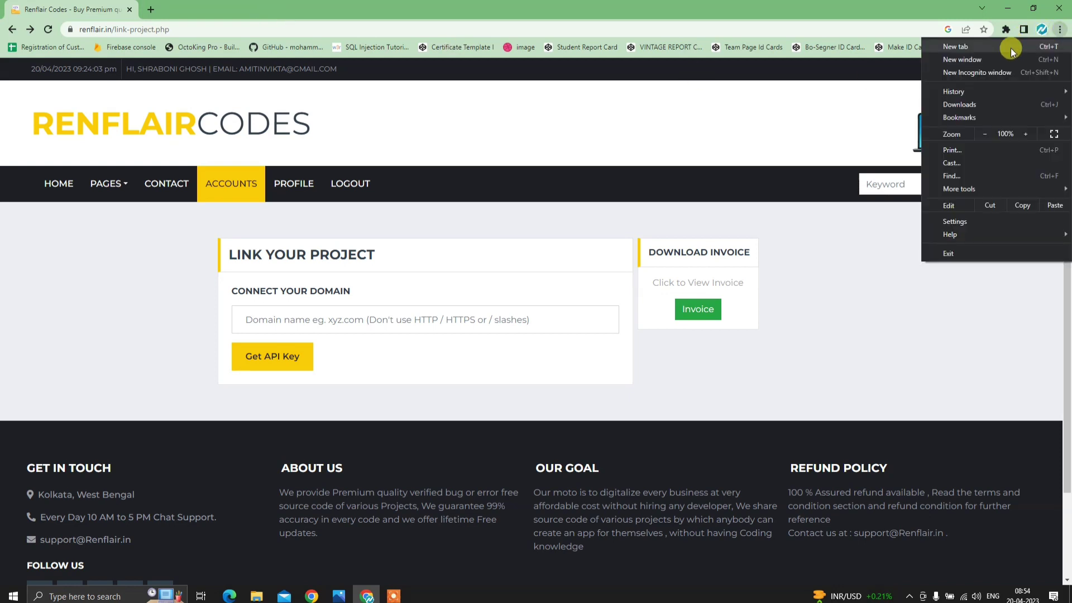
left_click(972, 72)
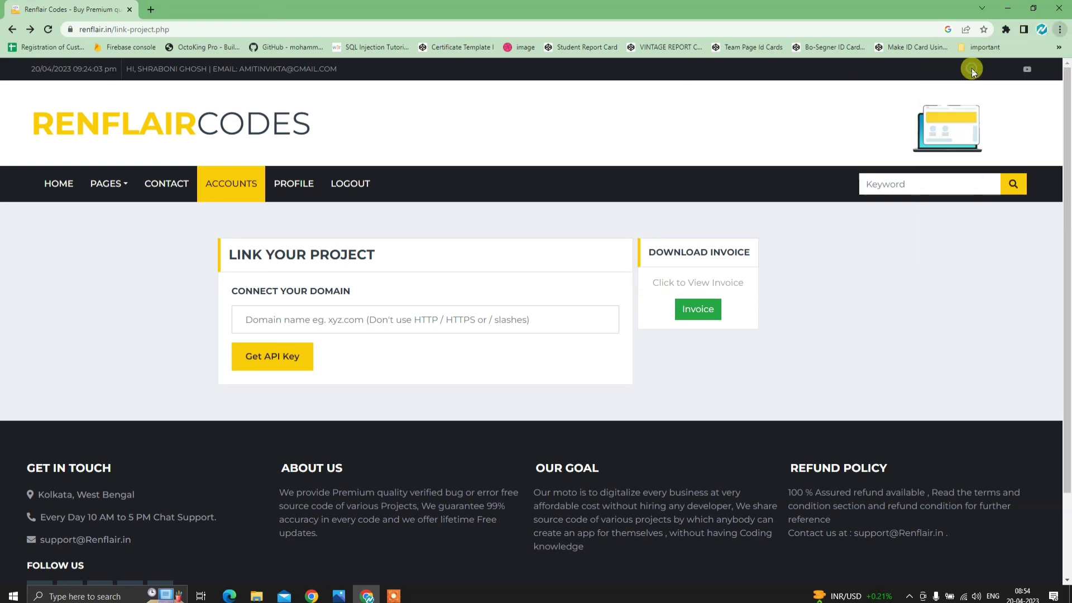
type("HOS")
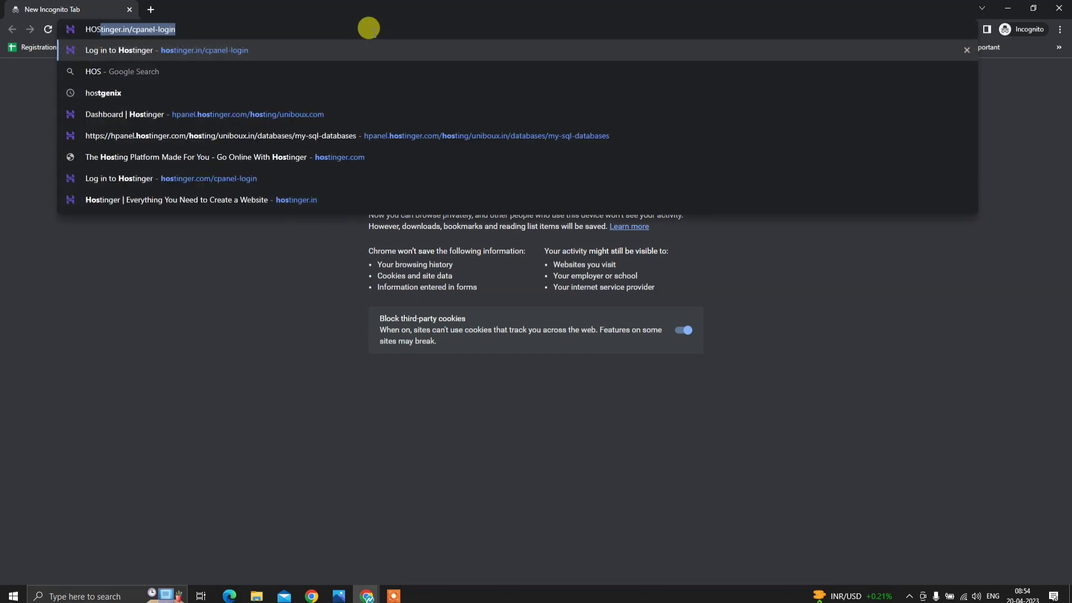
type("TINGER")
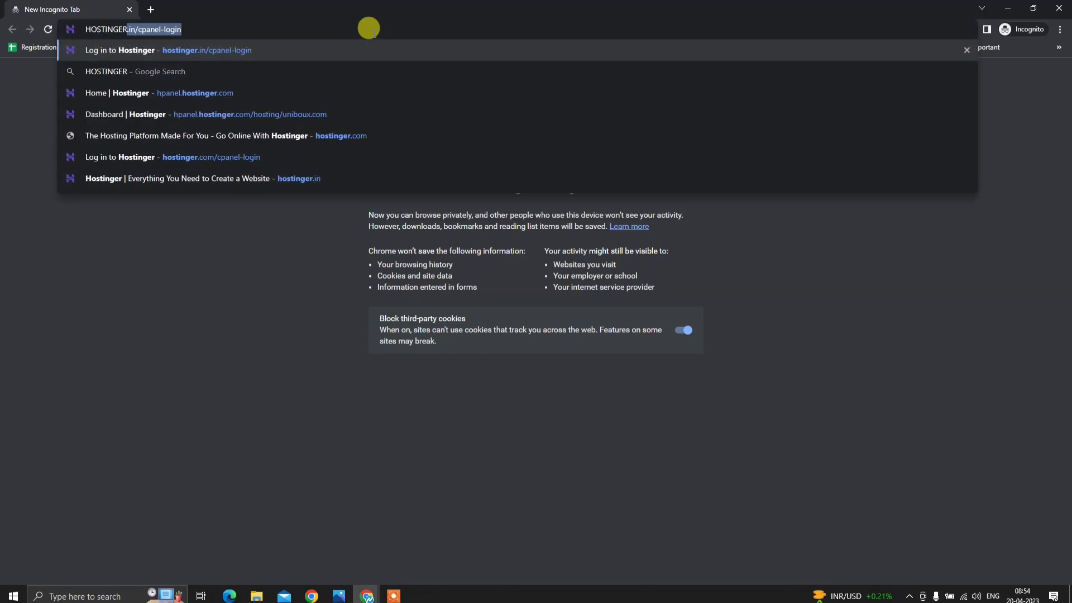
key("Return")
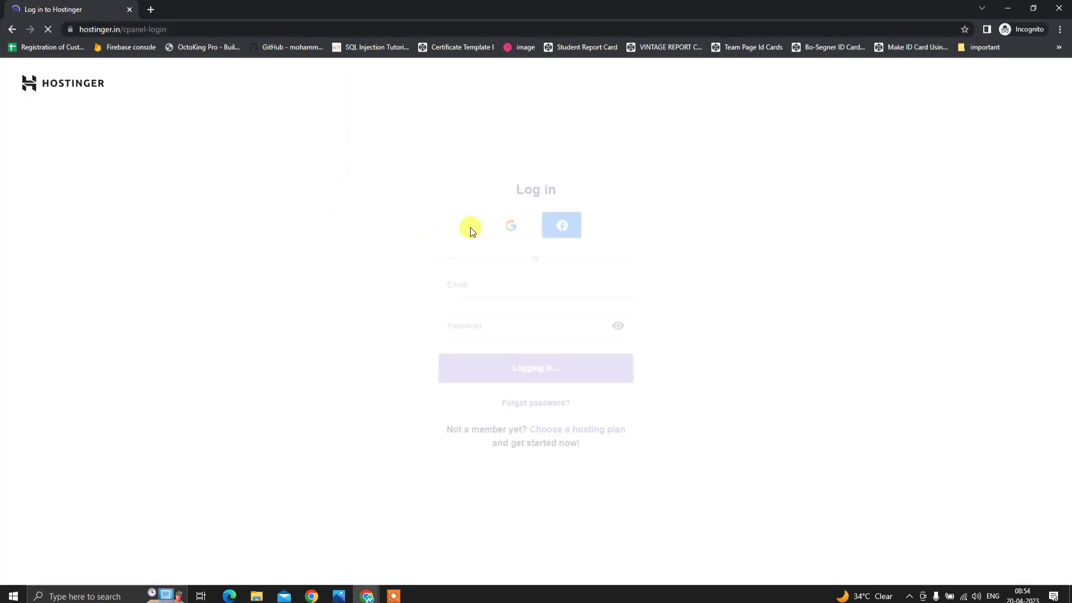
left_click(515, 231)
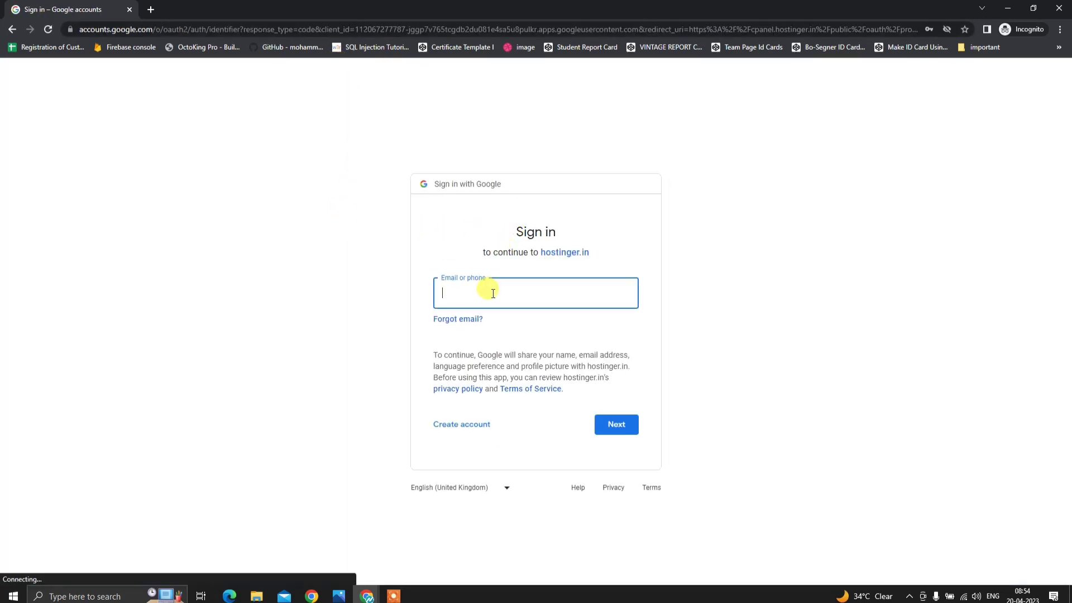
- Close the incognito window and open a Chrome window for another profile
left_click(1064, 8)
left_click(1041, 29)
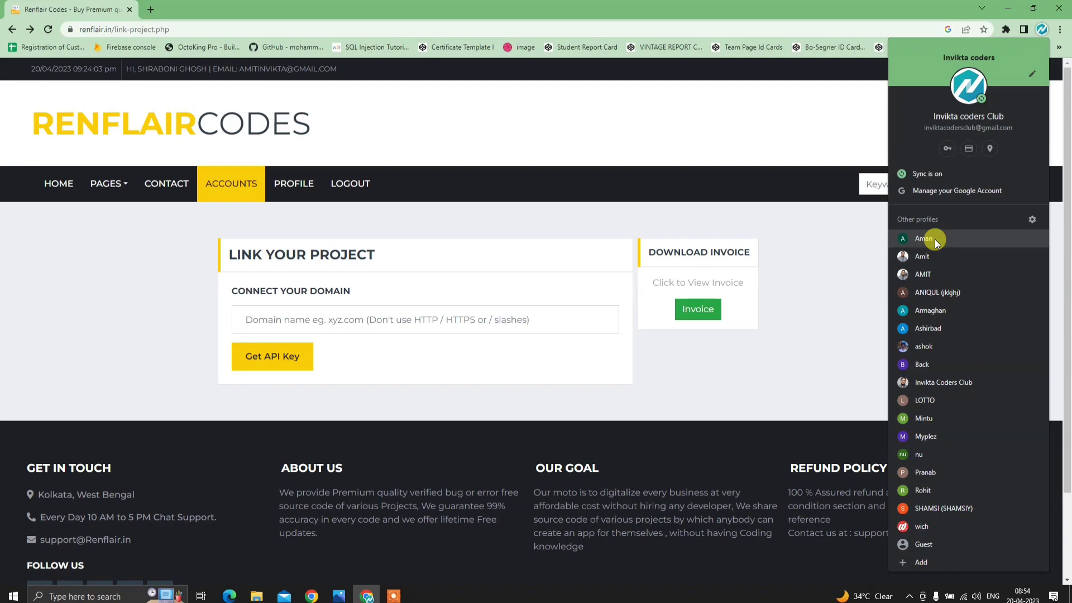
left_click(935, 239)
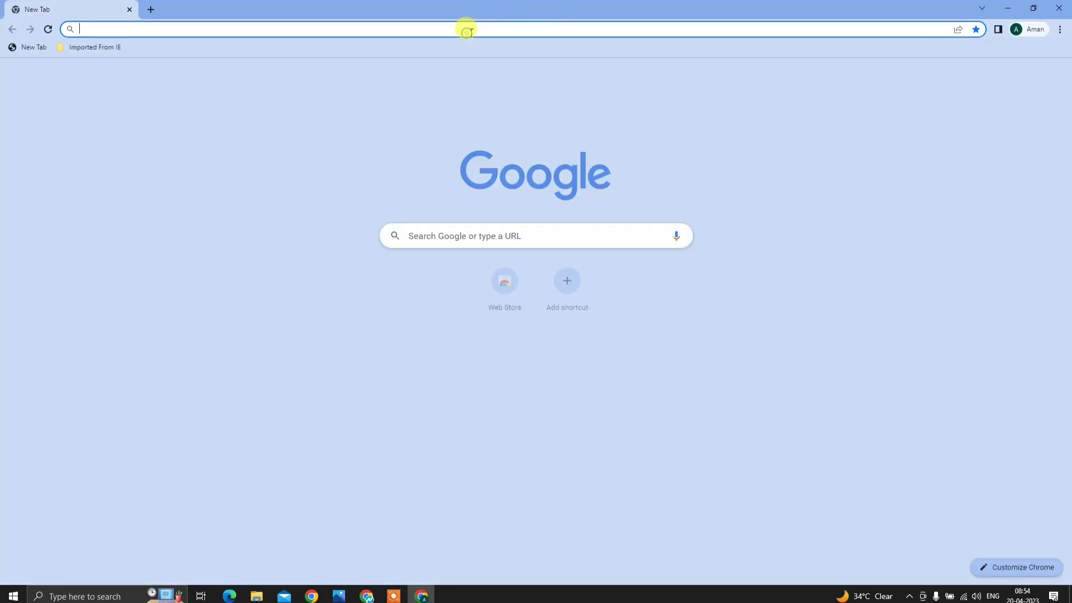
- Search Google for HOSTINGER and open the Hostinger website
type("HOSTIN")
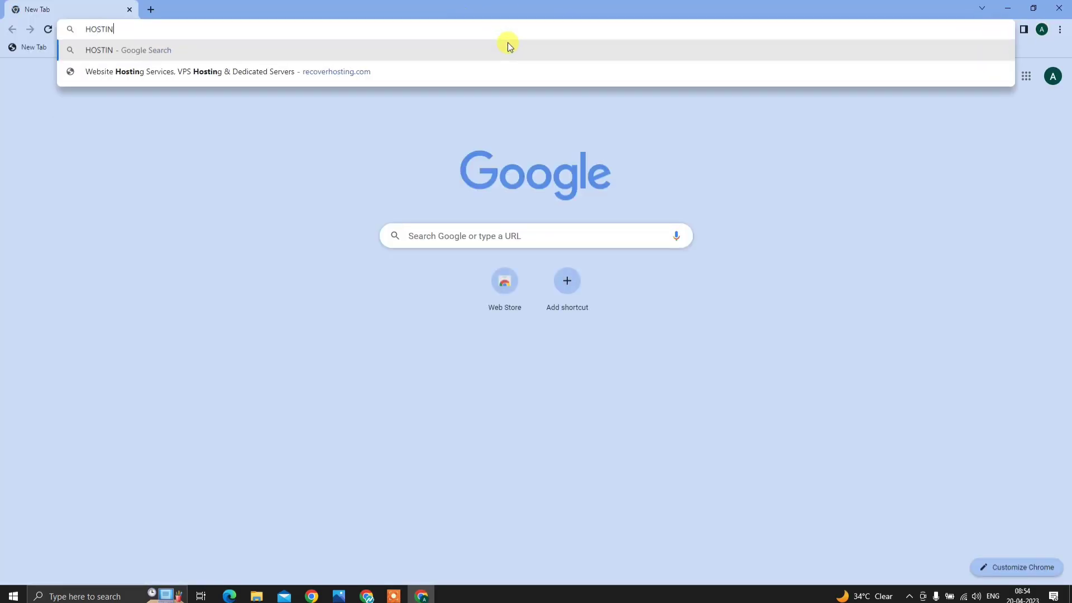
type("GER")
key("Return")
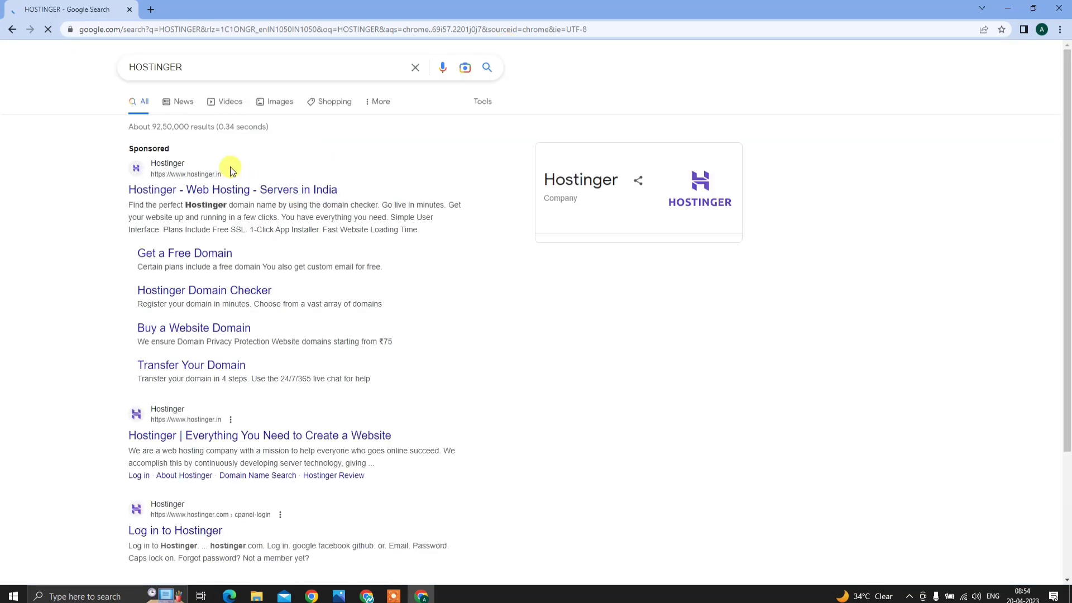
left_click(201, 173)
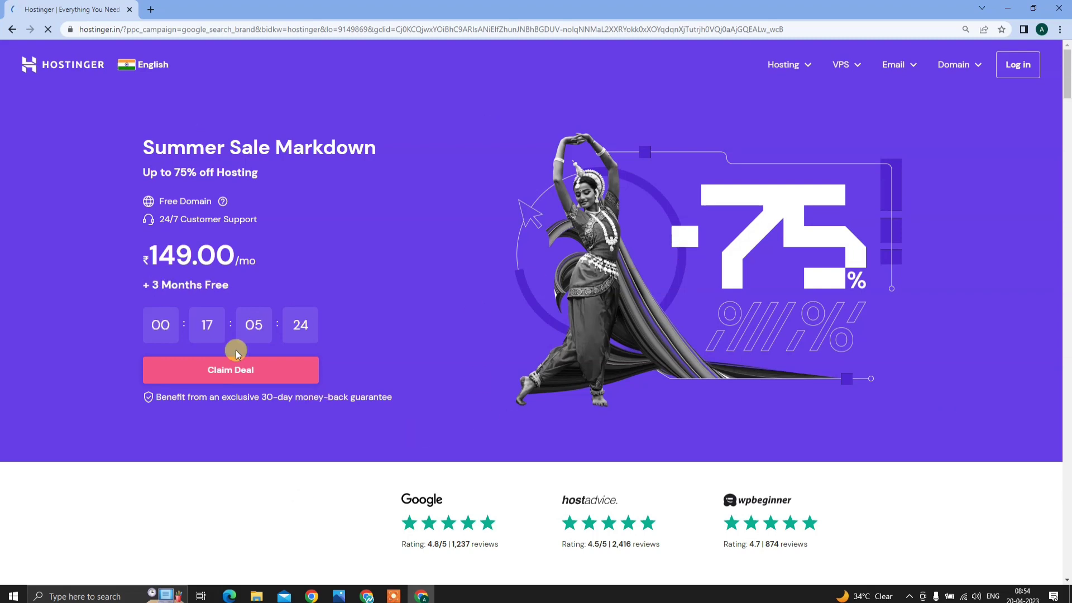
scroll(237, 353, "down", 2)
scroll(240, 357, "up", 2)
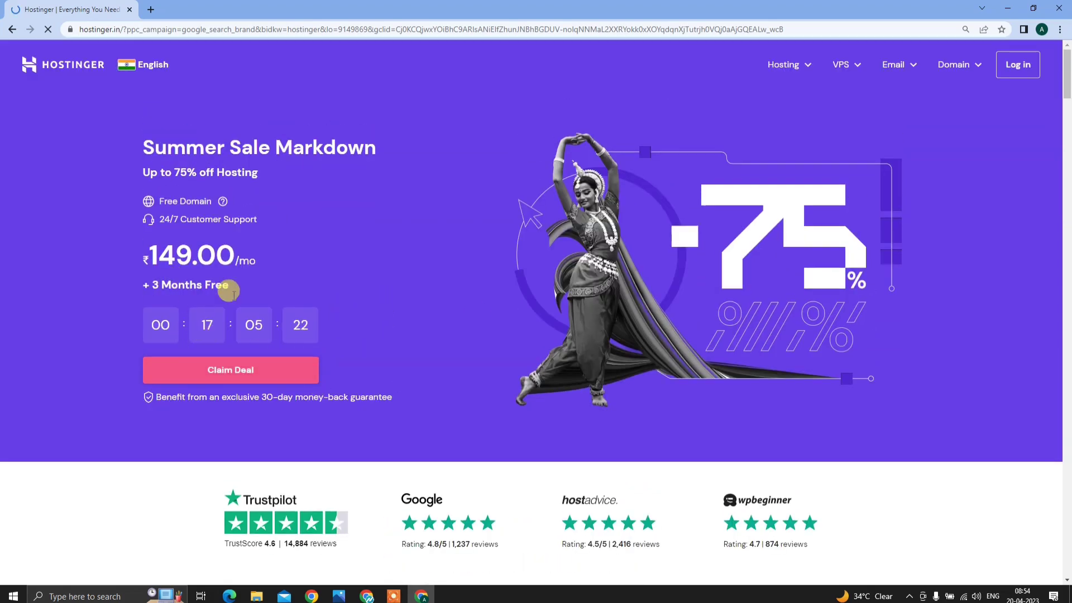
- Jump to the hosting plans and review Premium Web Hosting at ₹149.00/mo
left_click(251, 382)
scroll(397, 382, "up", 5)
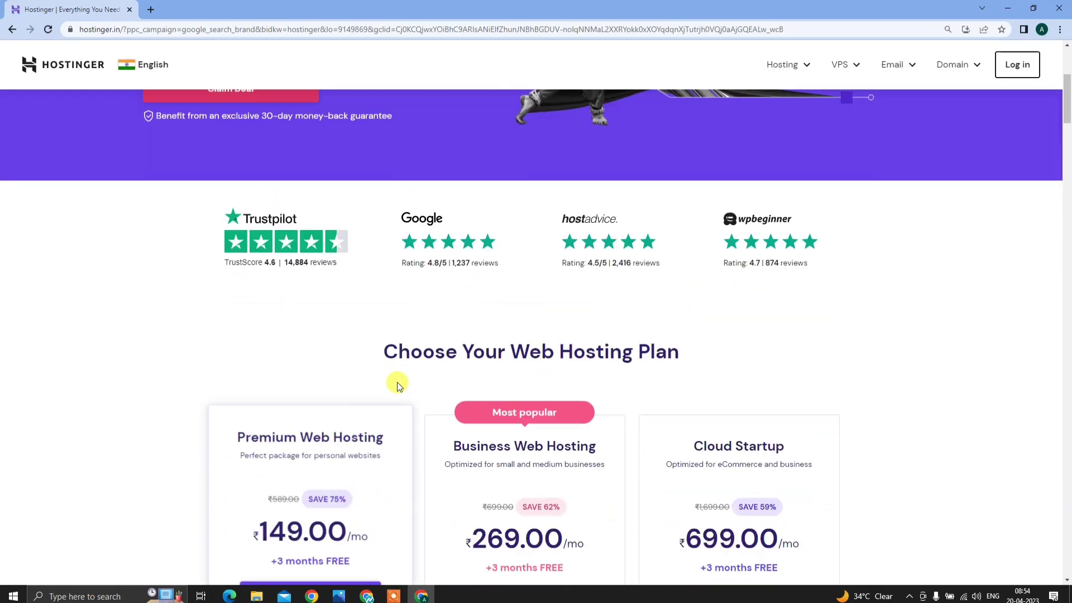
scroll(397, 381, "up", 5)
scroll(394, 376, "down", 10)
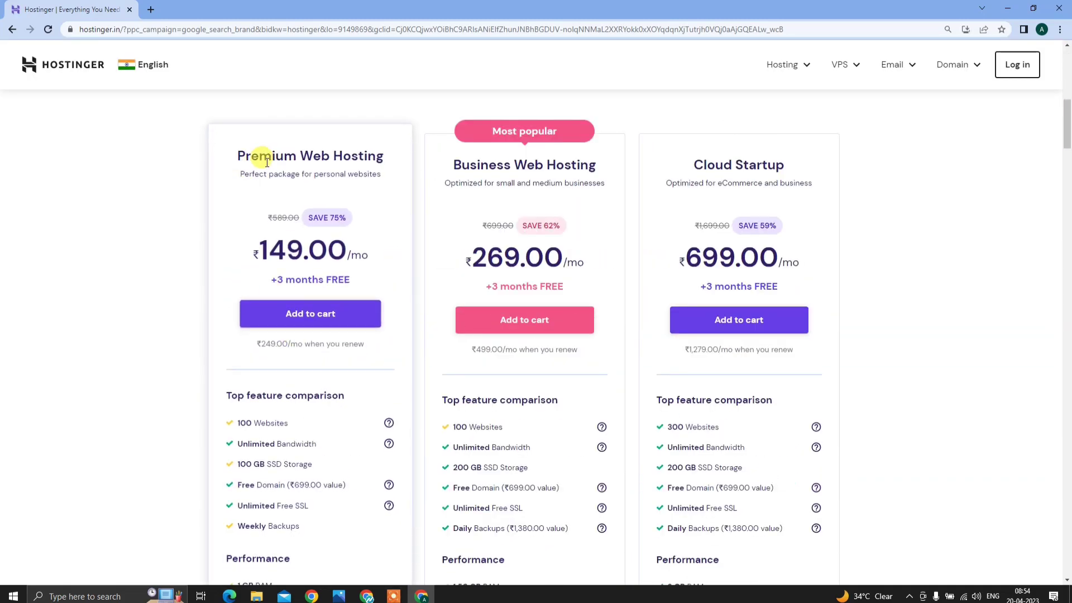
left_click_drag(239, 158, 400, 171)
scroll(384, 254, "down", 4)
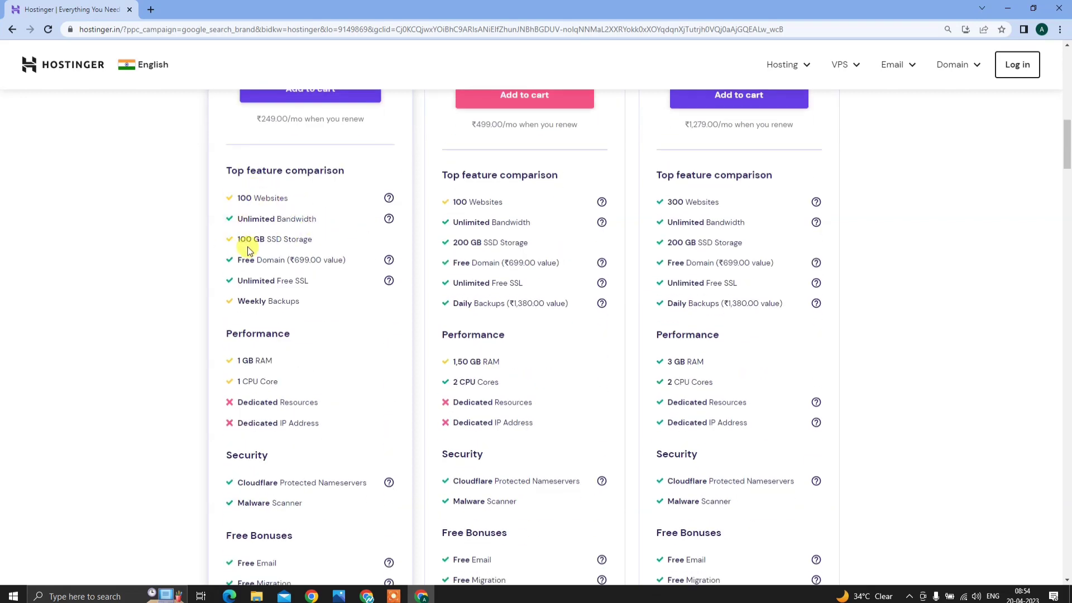
scroll(292, 403, "down", 9)
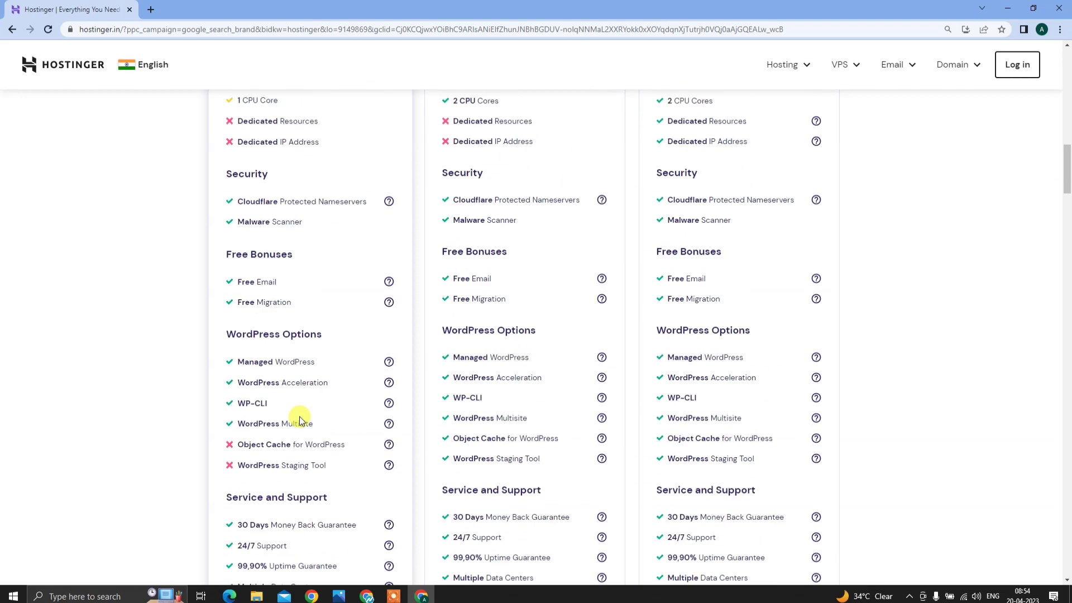
scroll(299, 407, "up", 11)
scroll(296, 296, "up", 3)
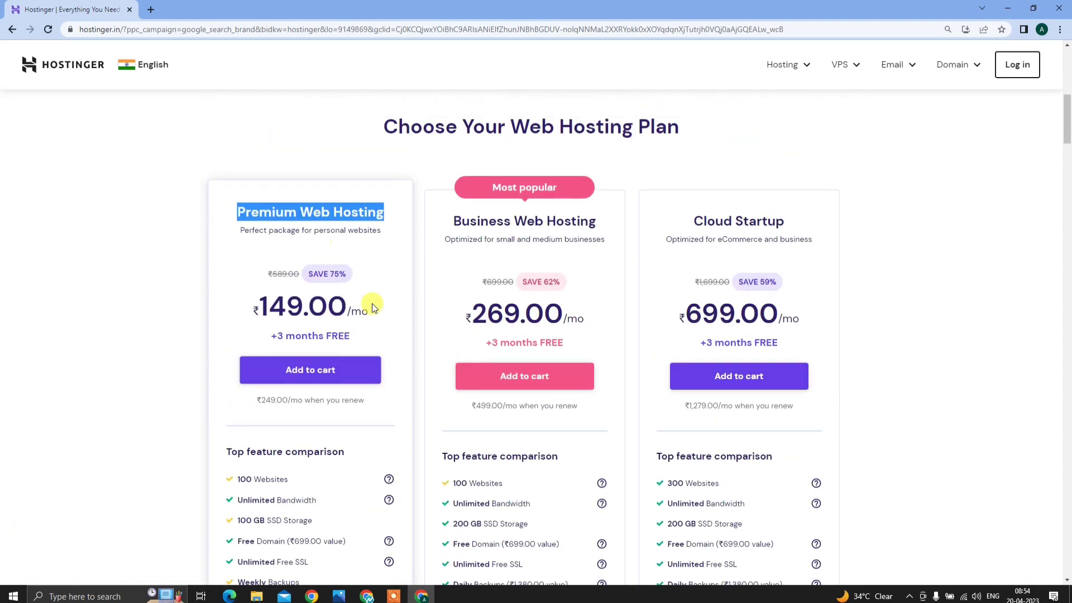
- Add the Premium Web Hosting plan to the cart with a 12-month billing period
left_click(312, 371)
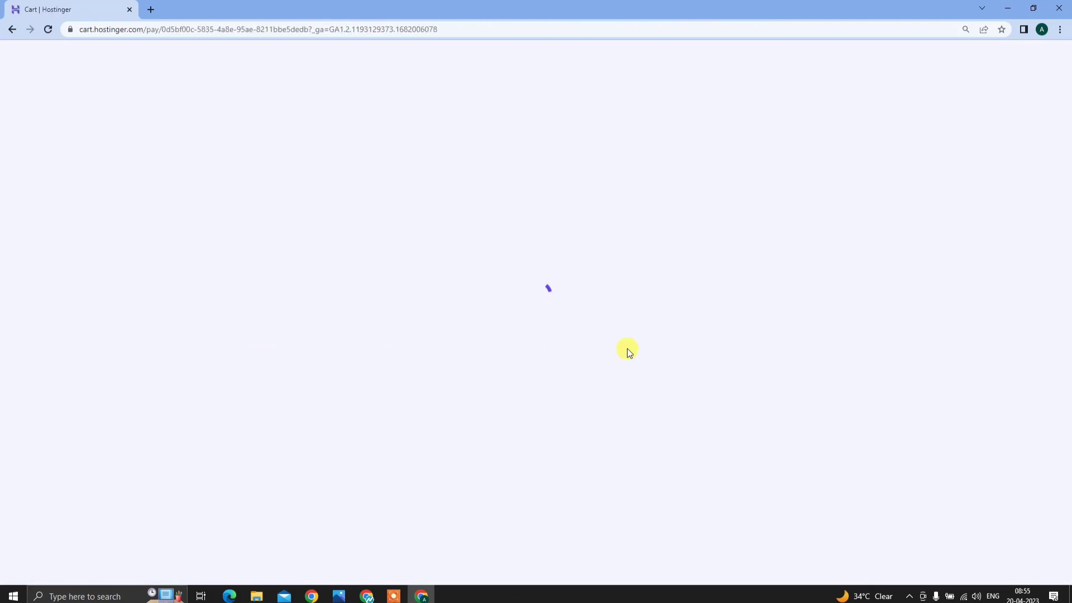
scroll(539, 357, "down", 4)
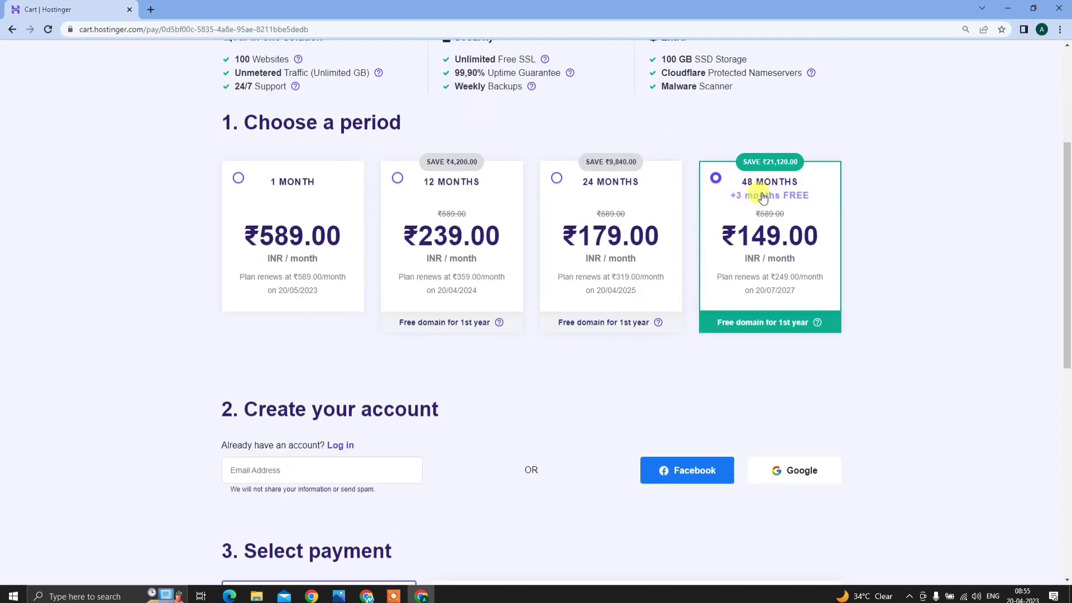
left_click(397, 177)
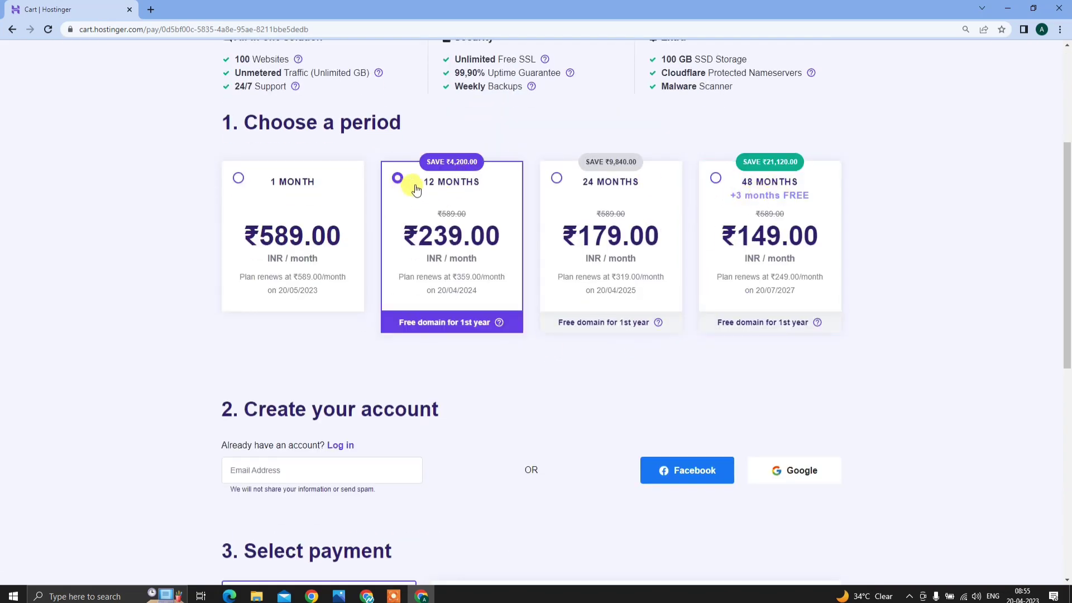
scroll(461, 273, "down", 4)
scroll(357, 262, "up", 4)
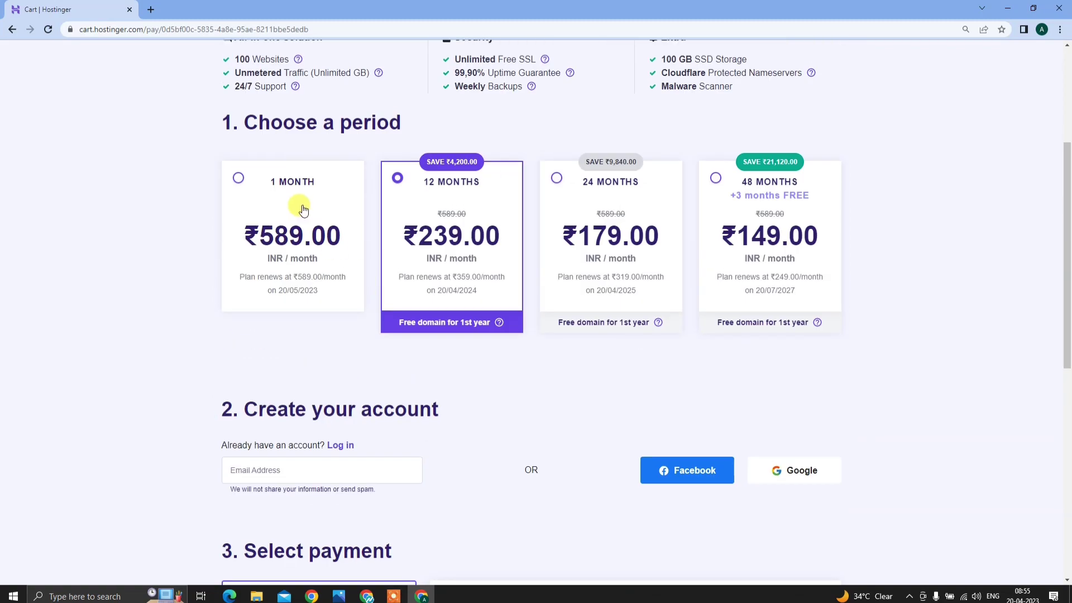
scroll(454, 276, "down", 7)
scroll(455, 268, "up", 1)
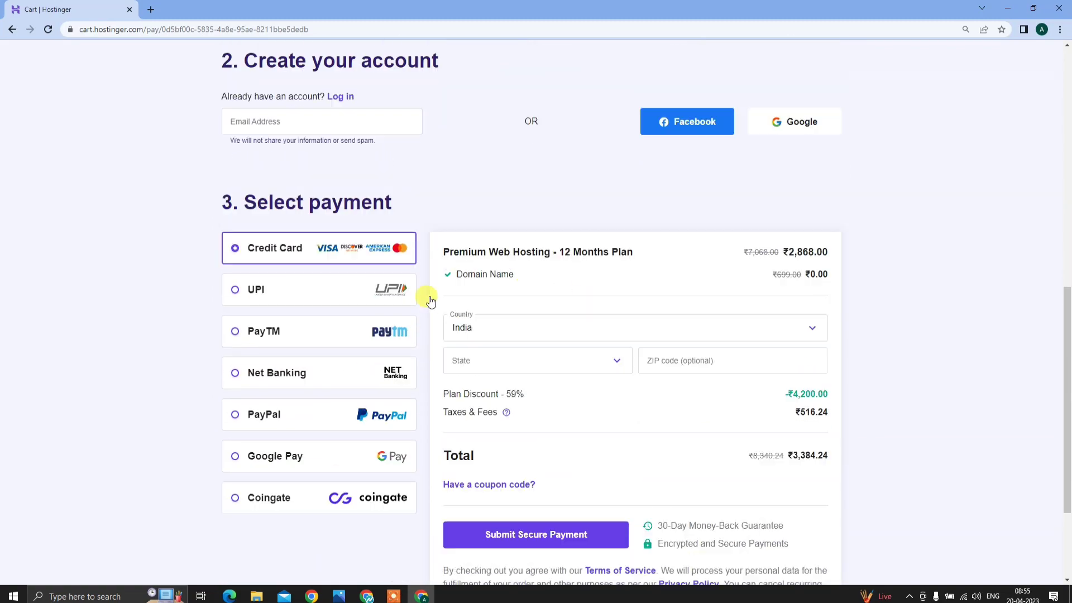
scroll(311, 172, "up", 4)
scroll(555, 385, "down", 3)
scroll(315, 363, "up", 1)
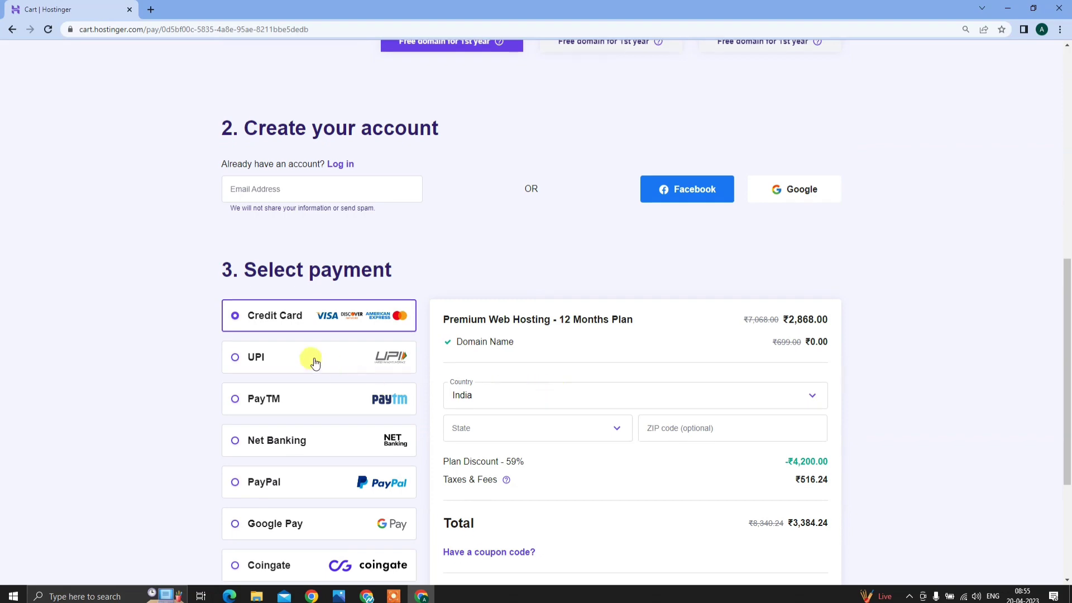
scroll(630, 378, "down", 4)
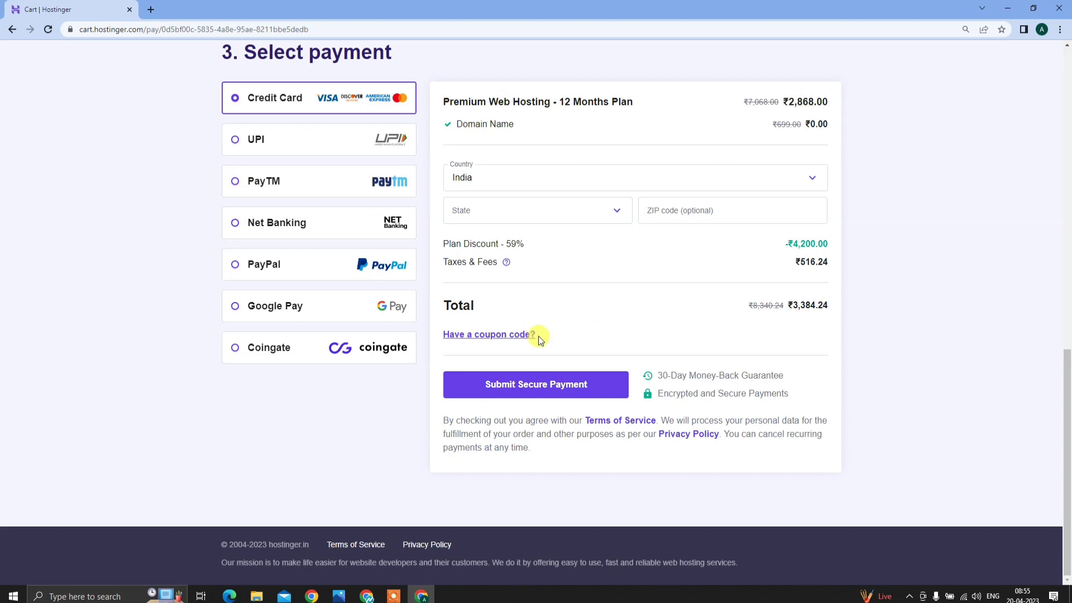
- Apply coupon BLACKFRIDAY, bringing the discount to 62% and the total to ₹3,147.34
left_click(505, 336)
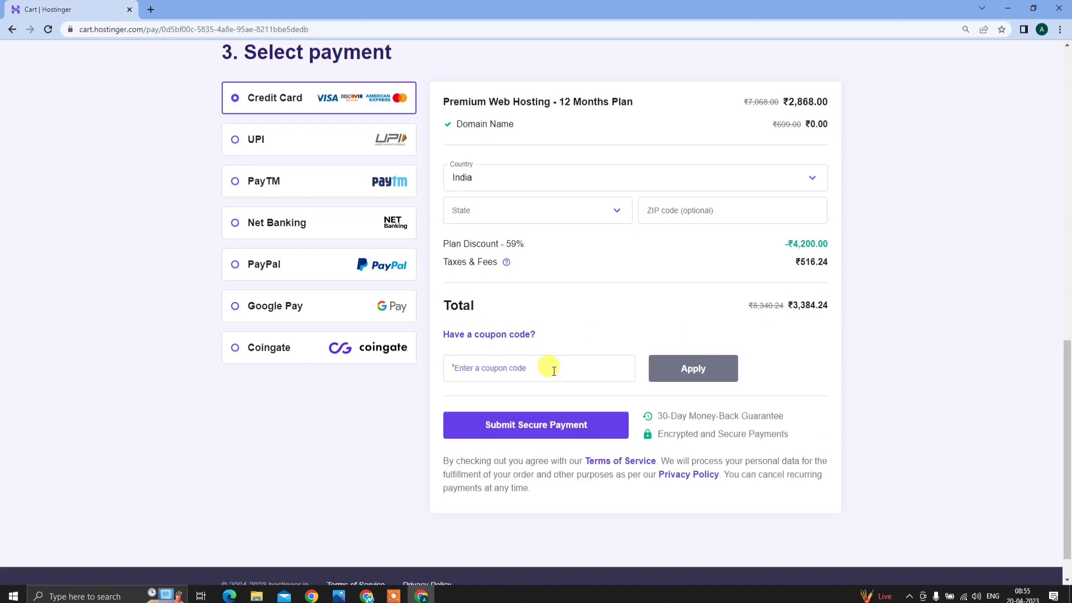
left_click(553, 370)
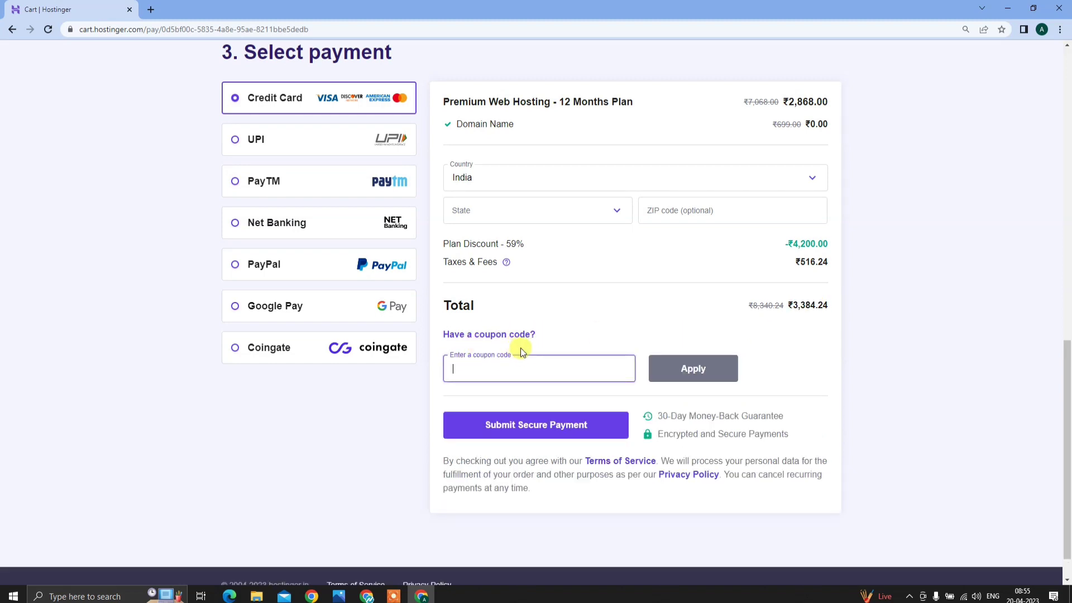
type("BL")
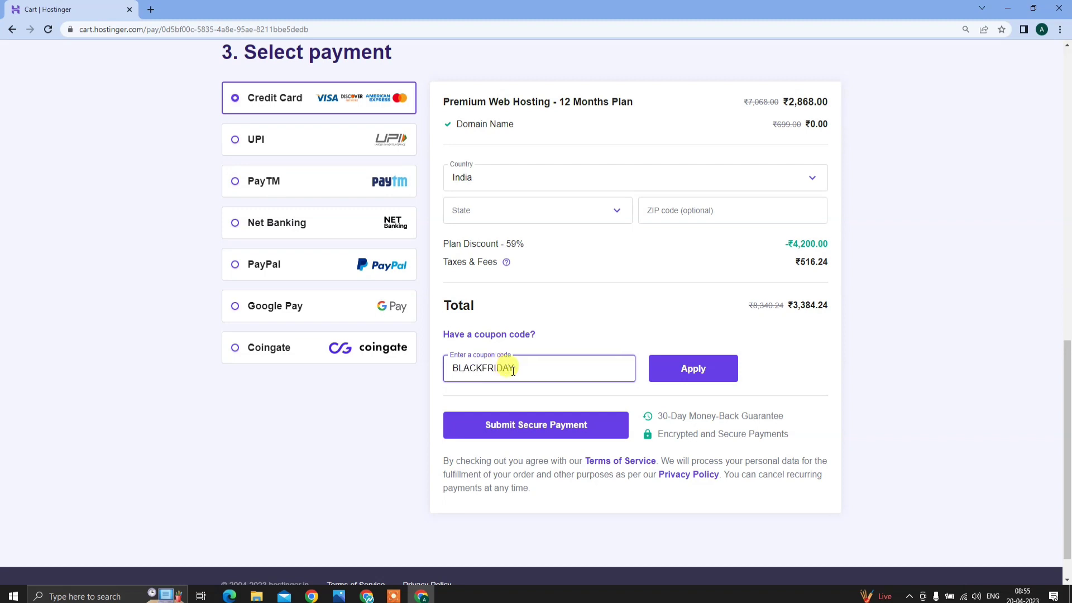
type("ACKFRIDAY")
left_click(691, 367)
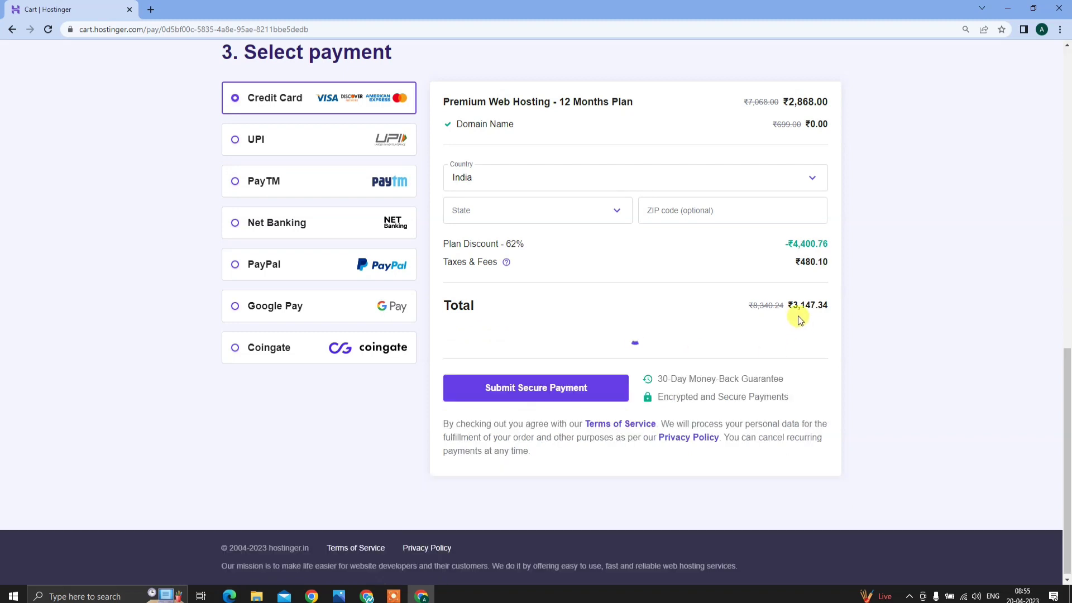
left_click_drag(793, 306, 823, 308)
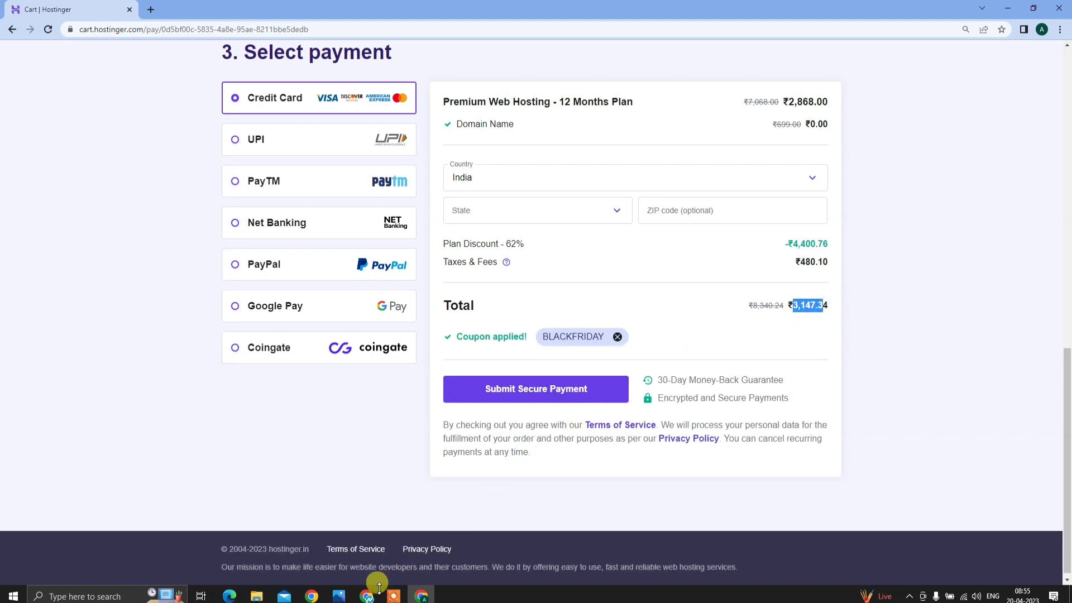
- Review the Full Process.png checklist in Photos, then close the Hostinger checkout window
left_click(339, 596)
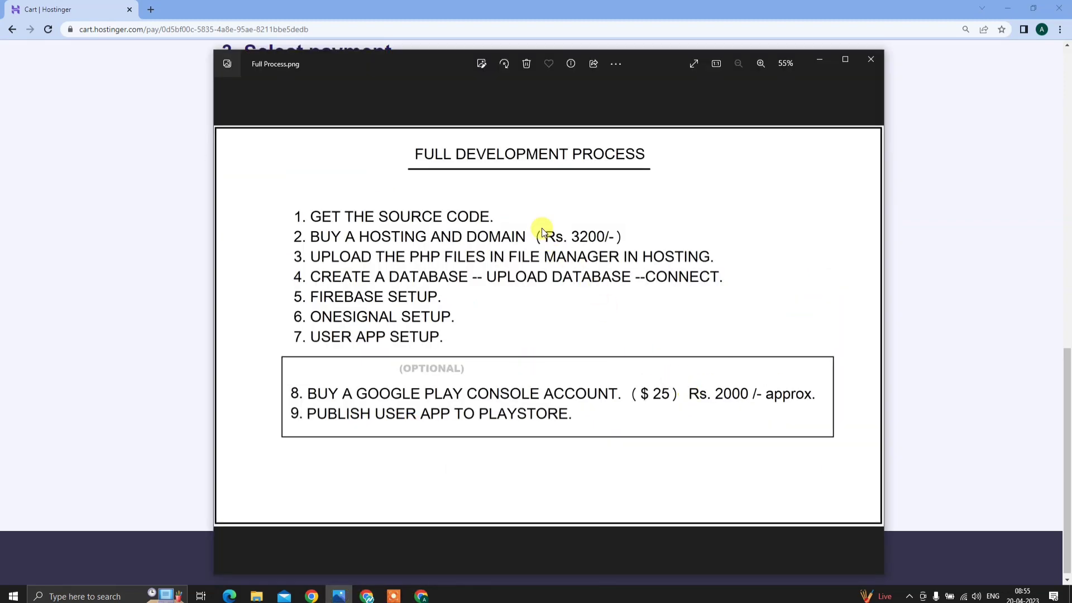
left_click(820, 63)
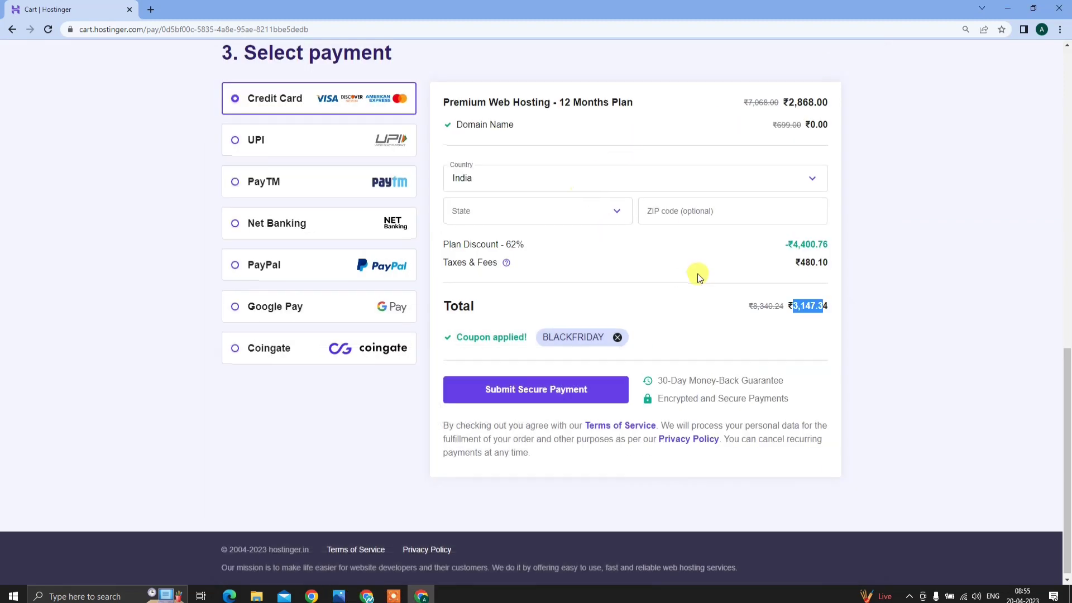
scroll(694, 276, "up", 8)
scroll(590, 194, "up", 4)
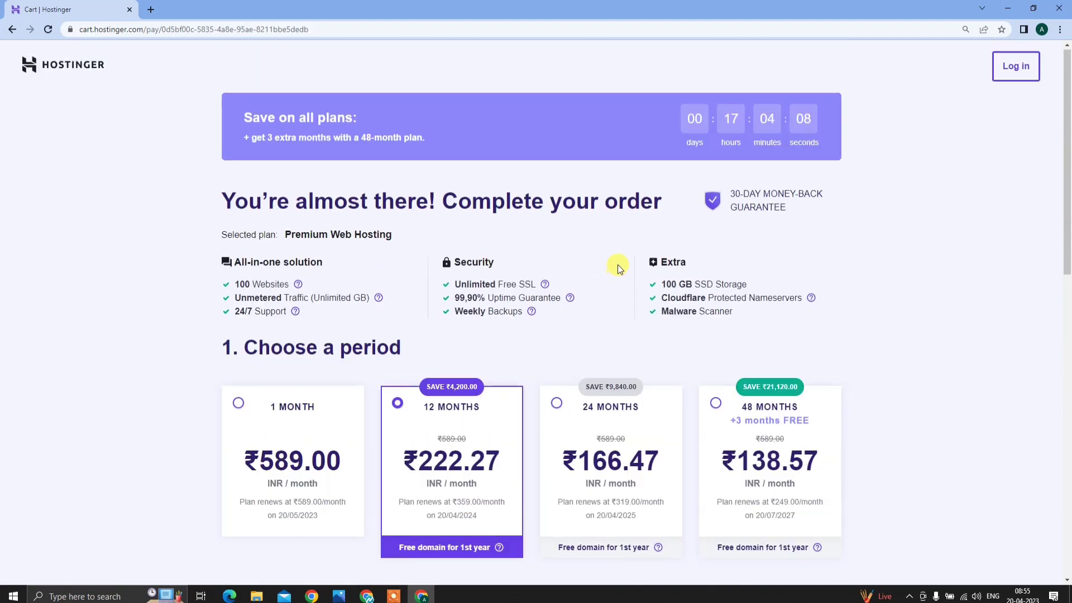
left_click(1059, 9)
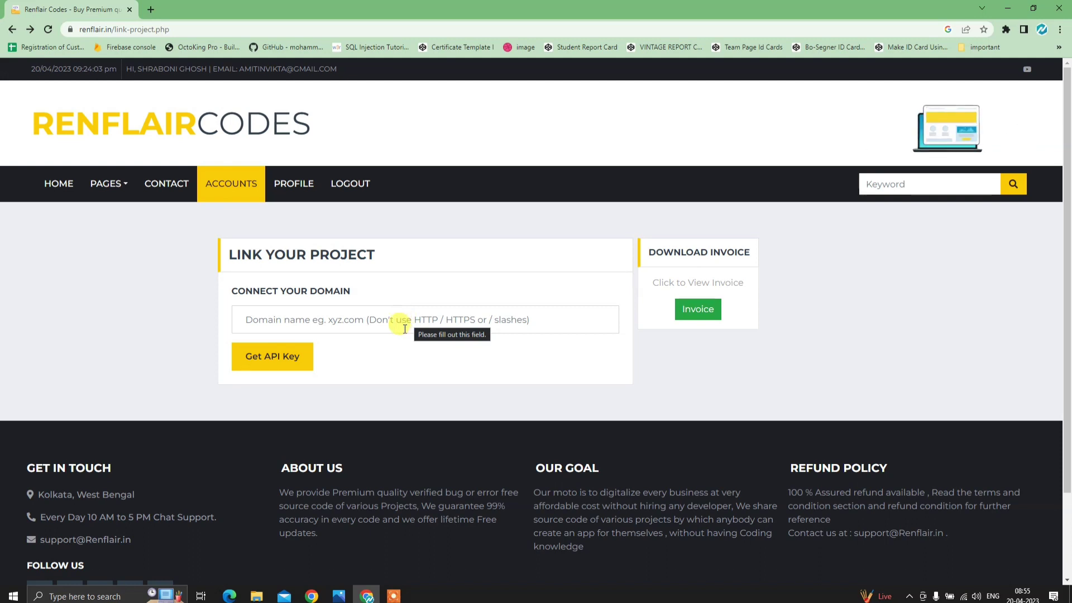
- Log in to Hostinger and open management of the Business Web Hosting plan
left_click(152, 9)
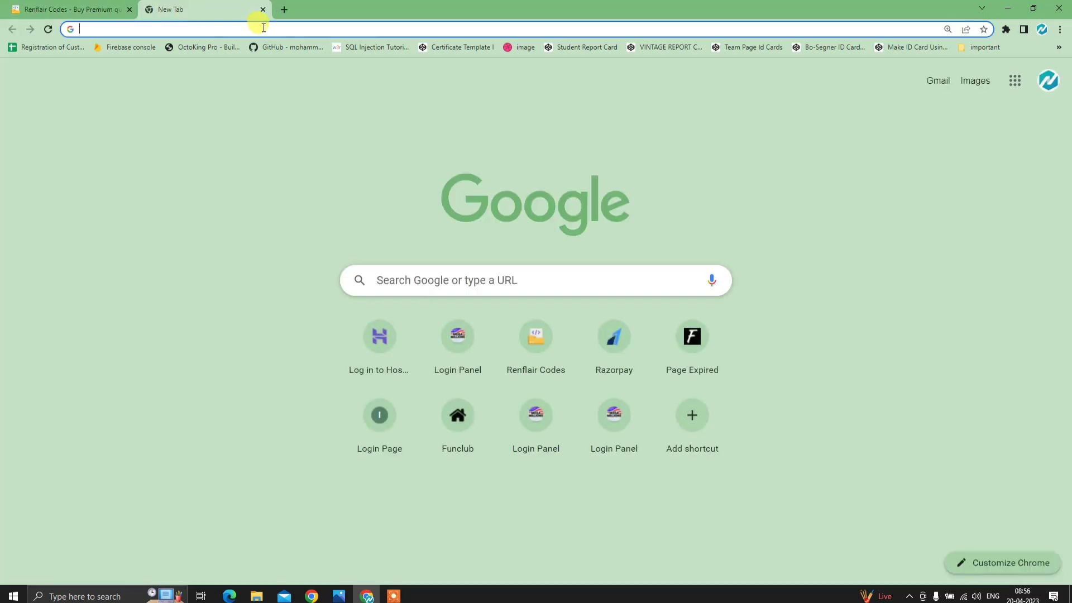
left_click(392, 364)
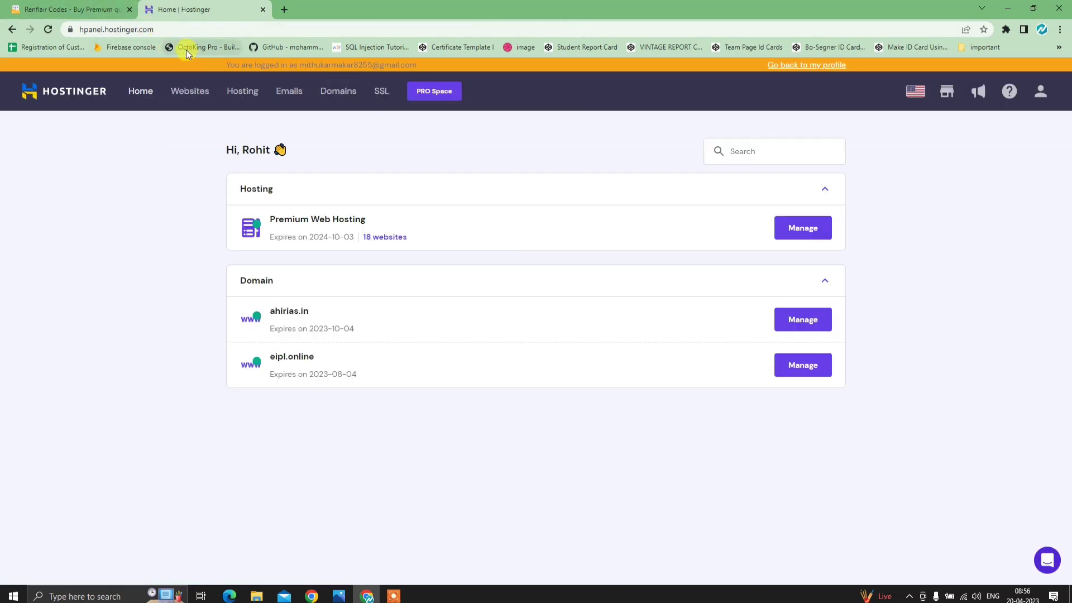
left_click(796, 229)
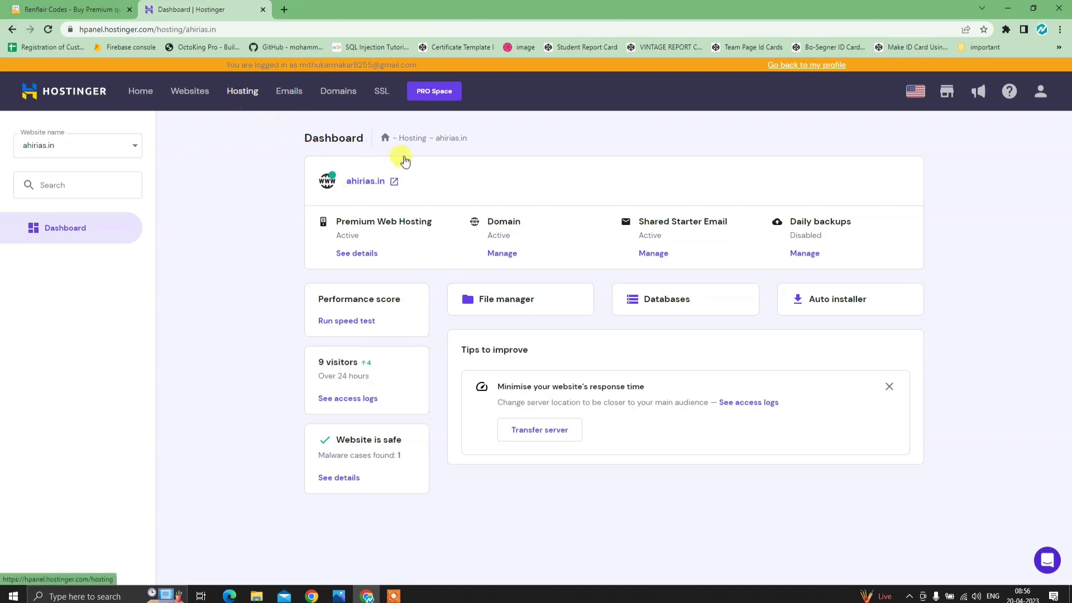
left_click(828, 66)
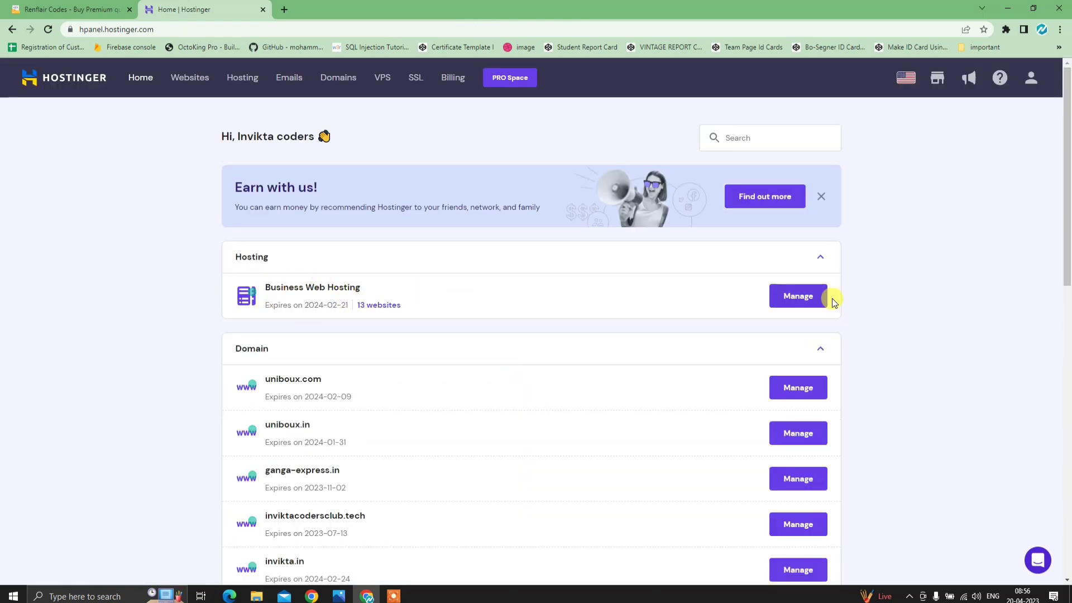
left_click(801, 297)
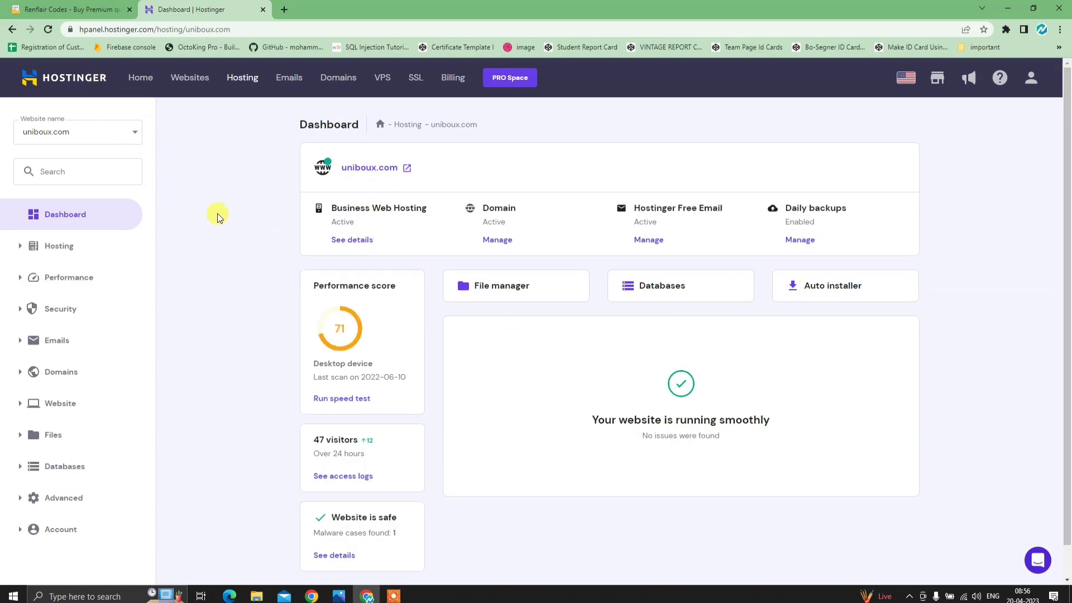
- Switch the dashboard to inviktacodersclub.tech and open its File Manager in a new tab
left_click(94, 127)
left_click(239, 143)
left_click(125, 131)
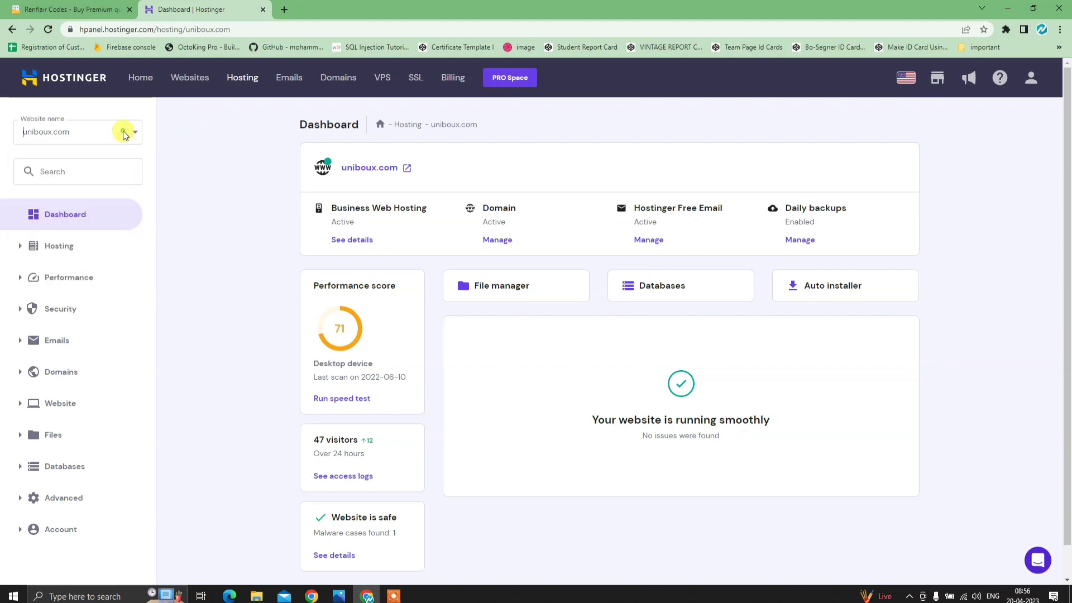
scroll(101, 240, "down", 2)
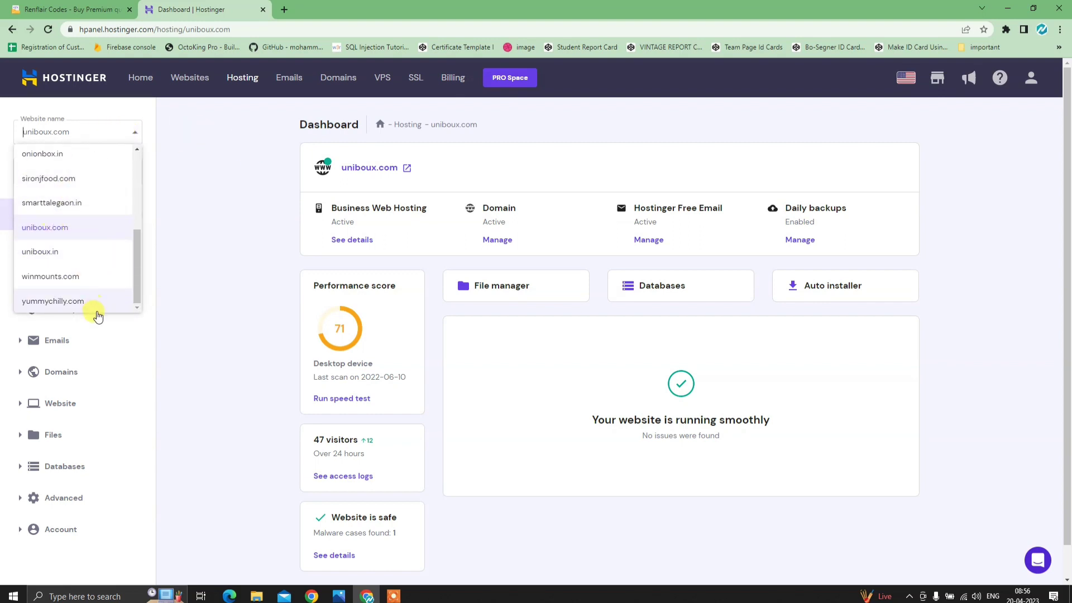
scroll(67, 248, "up", 4)
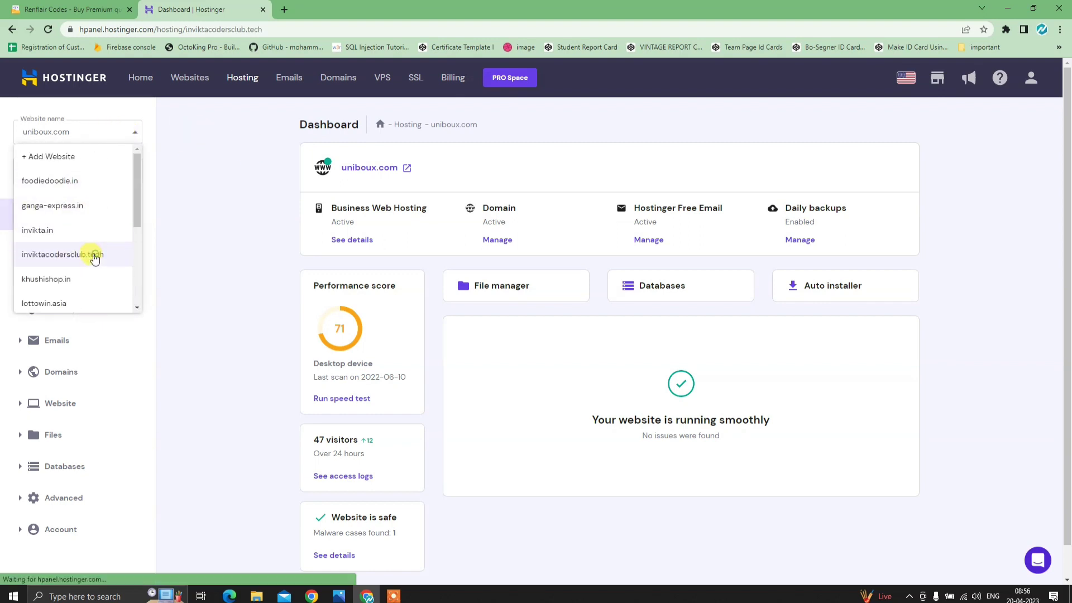
left_click(84, 254)
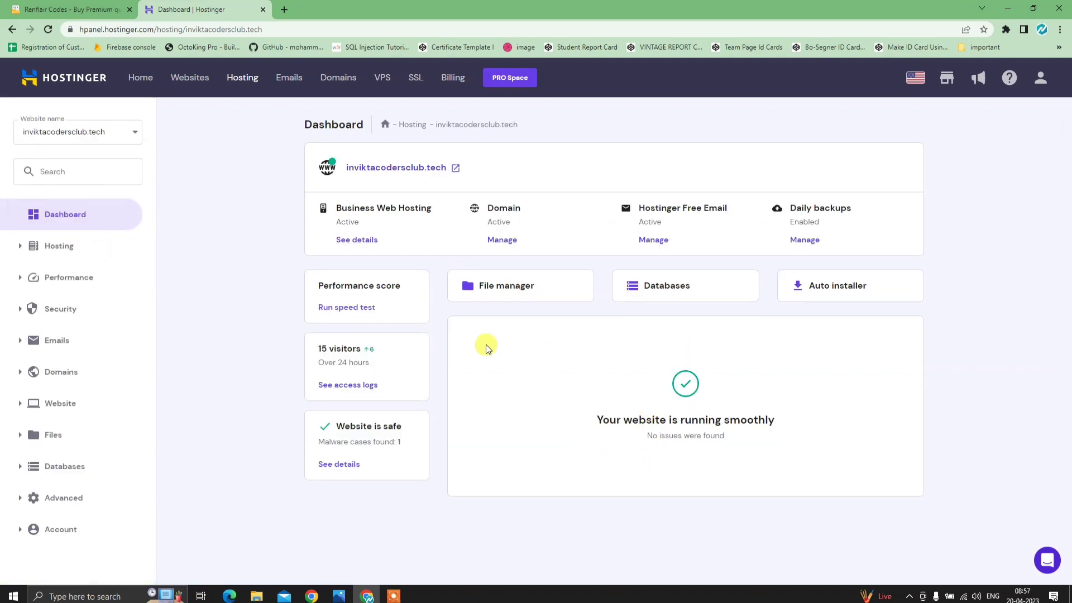
left_click(513, 291)
left_click(144, 5)
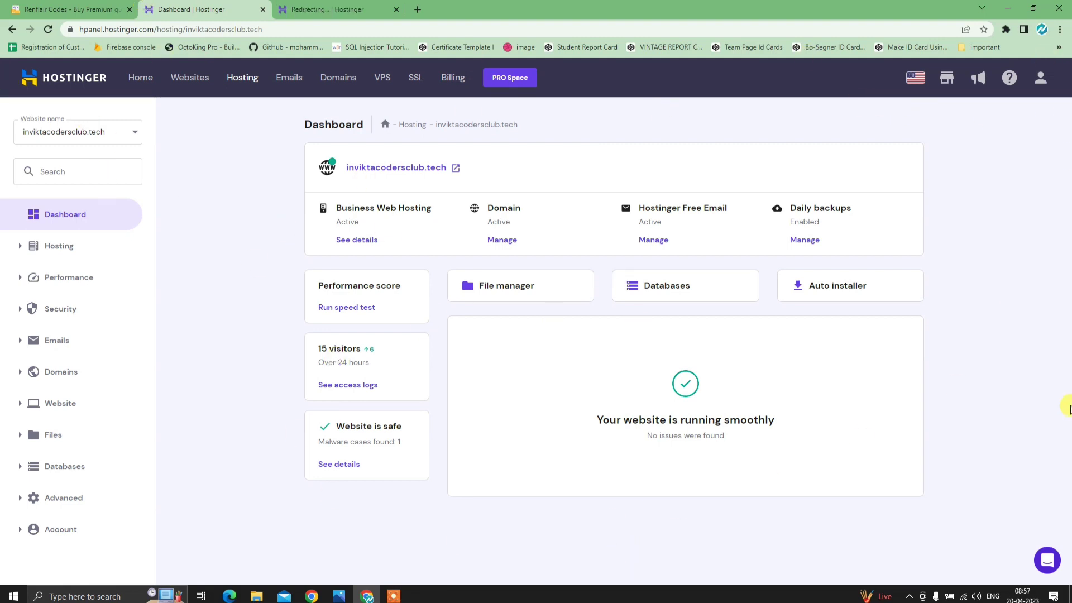
left_click(129, 136)
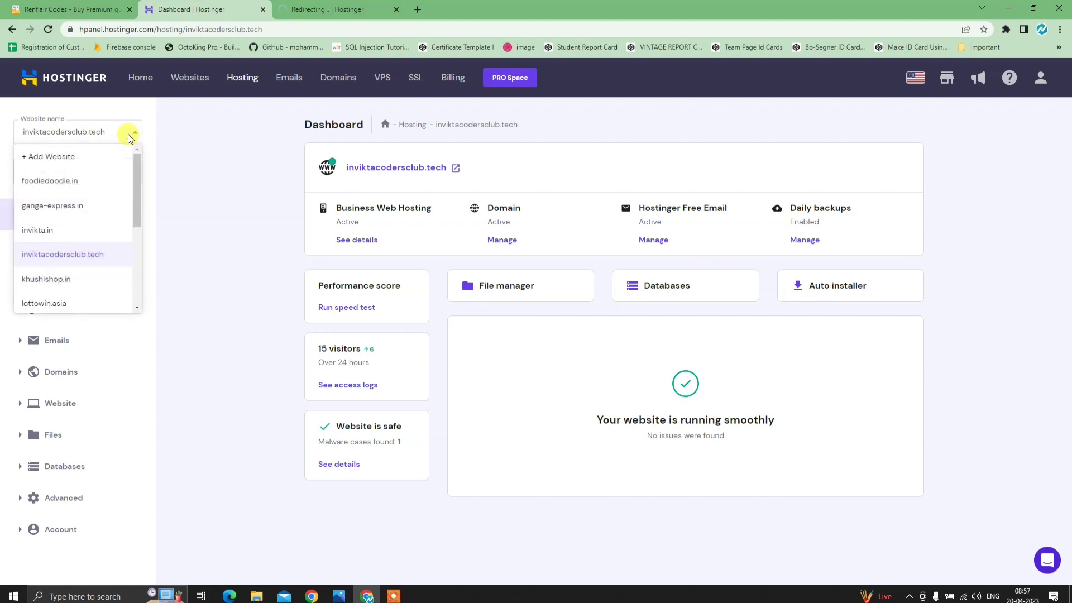
left_click(90, 256)
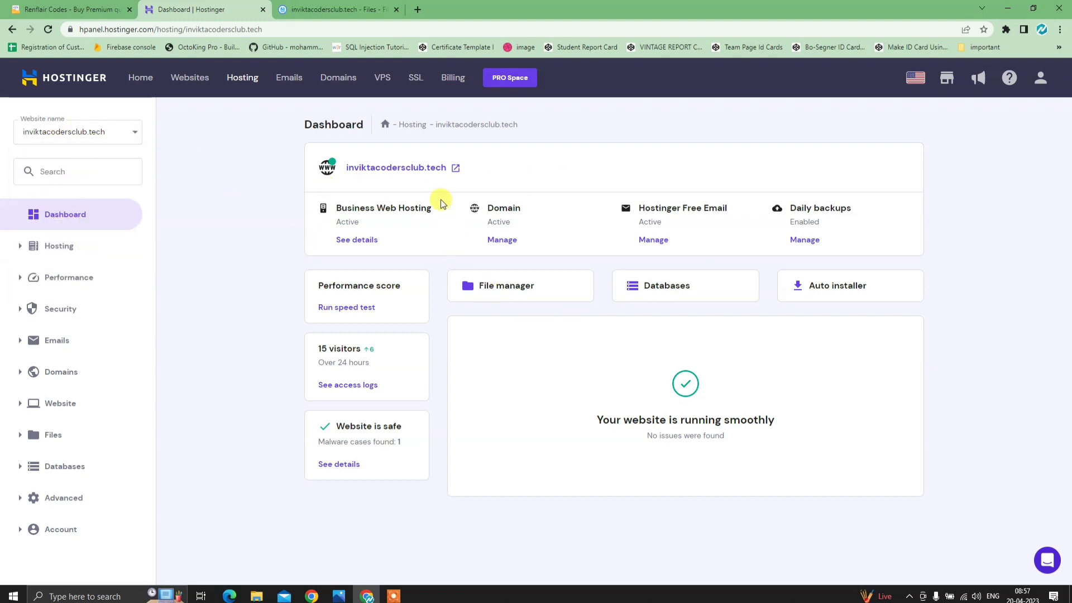
- Confirm inviktacodersclub.tech shows 403 Forbidden and public_html is empty, then return to the dashboard
left_click(430, 168)
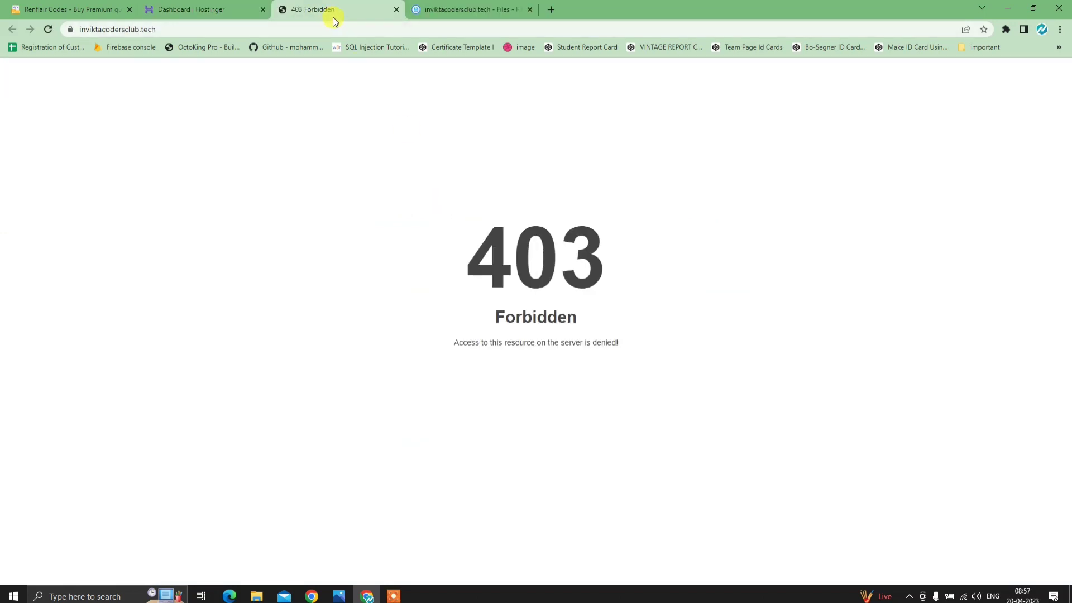
left_click(473, 7)
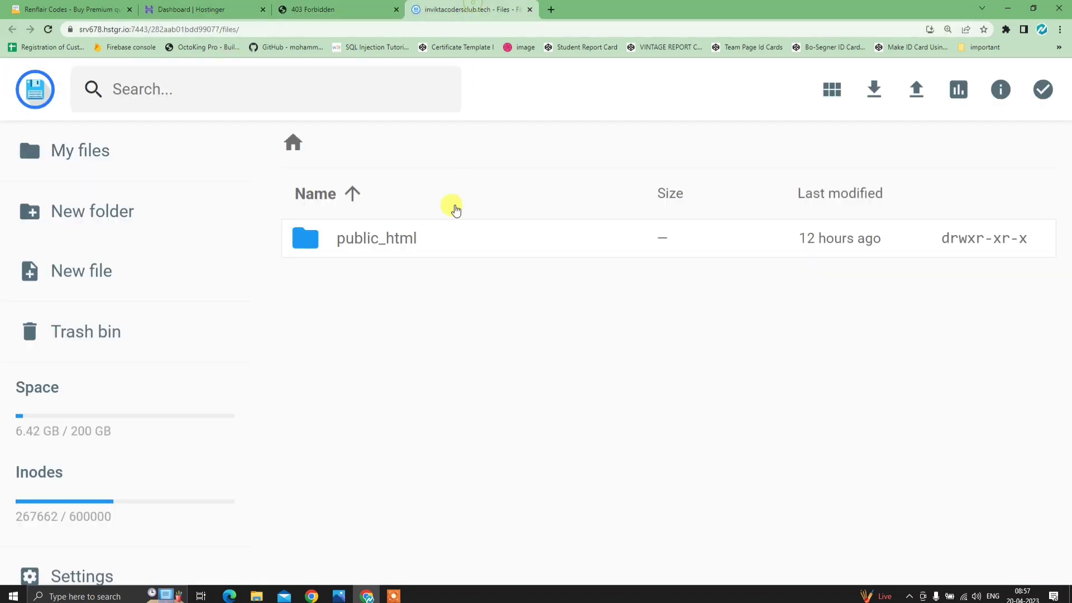
double_click(450, 223)
left_click(294, 143)
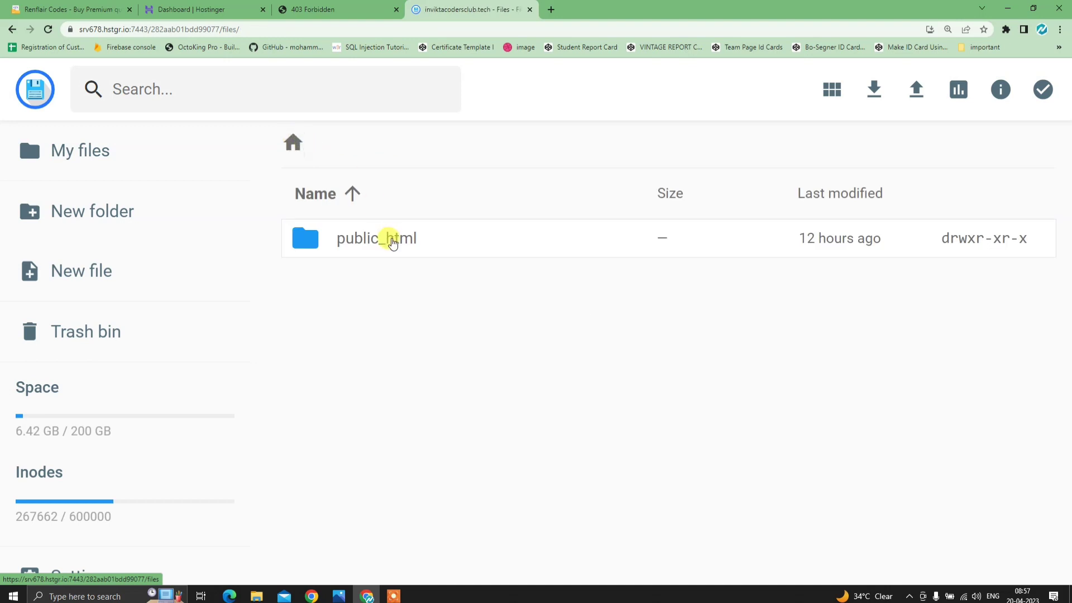
double_click(393, 236)
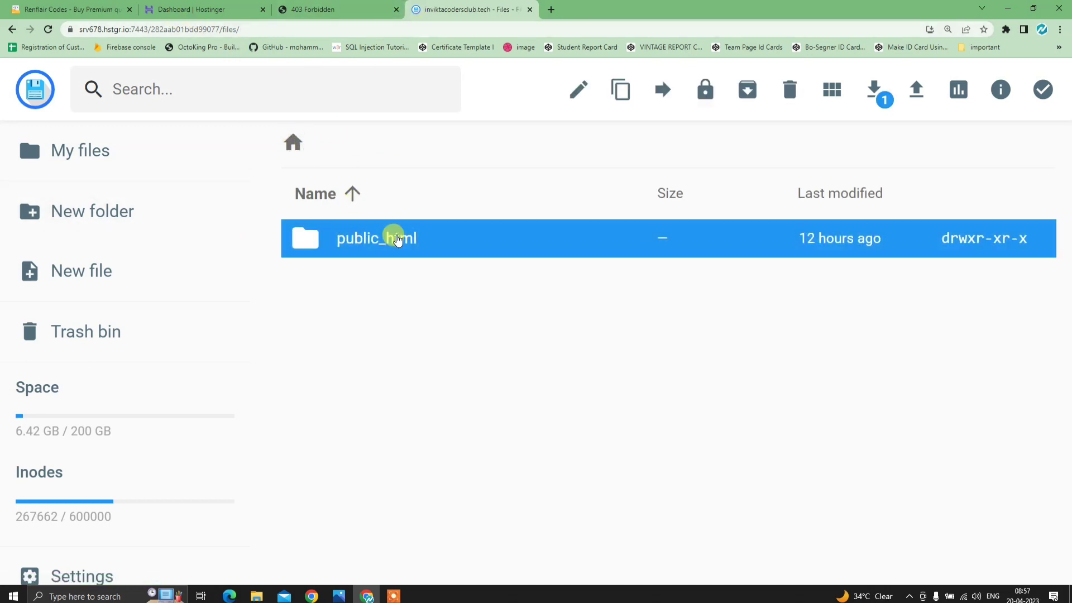
left_click(329, 6)
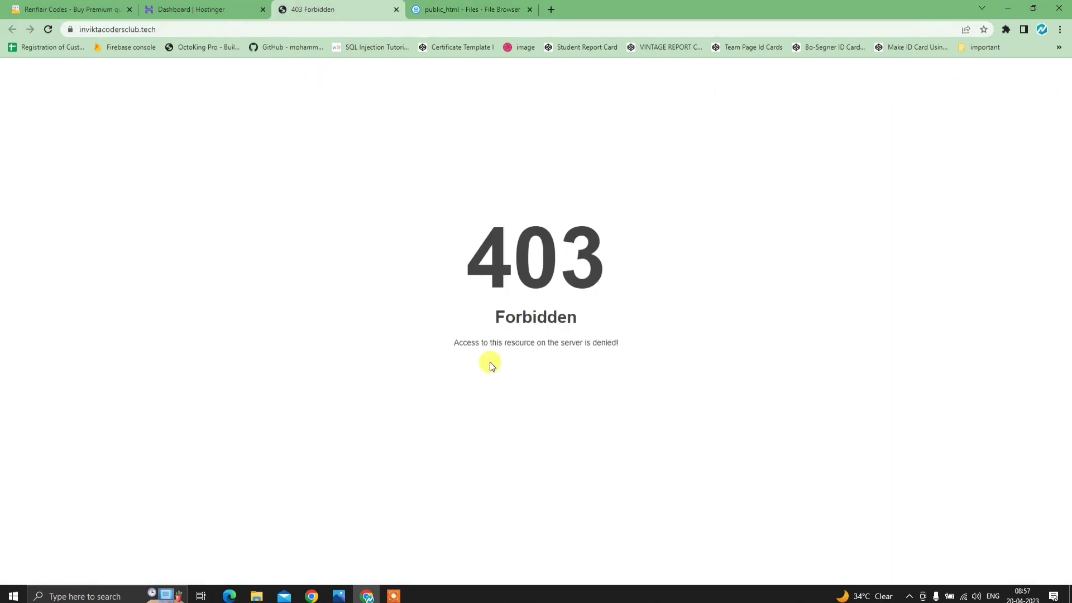
left_click(457, 9)
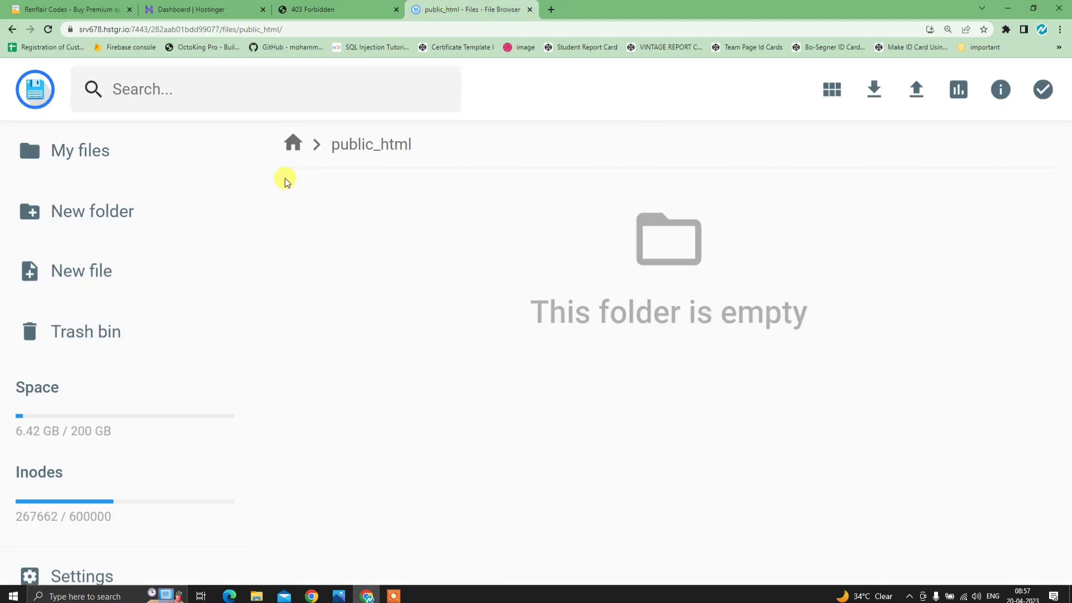
left_click(187, 9)
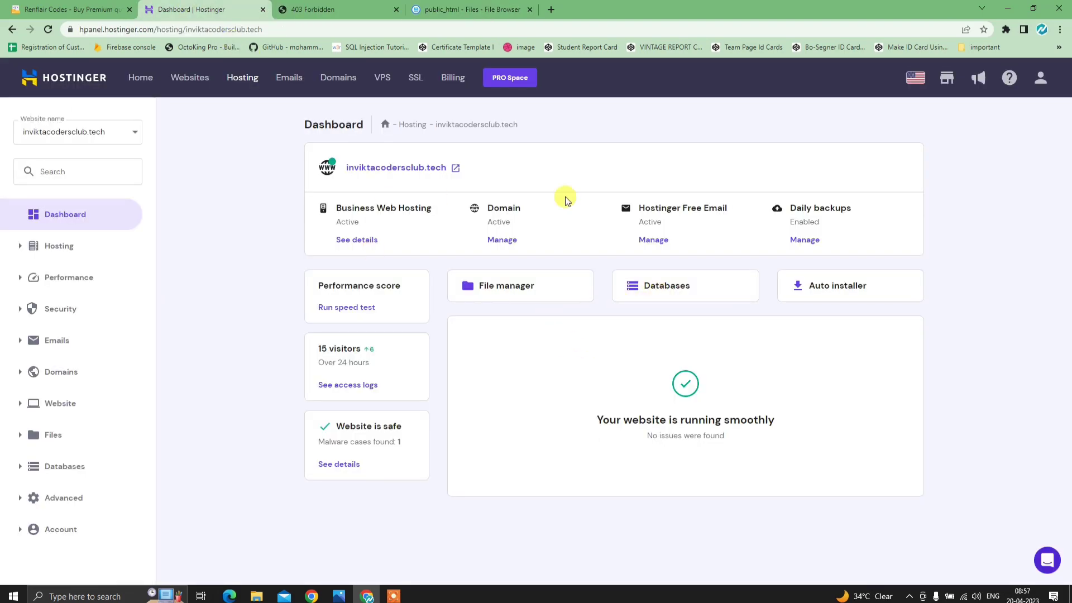
- Download Event0111001.zip from Renflair's purchased items and open the Link Your Project form
left_click(62, 9)
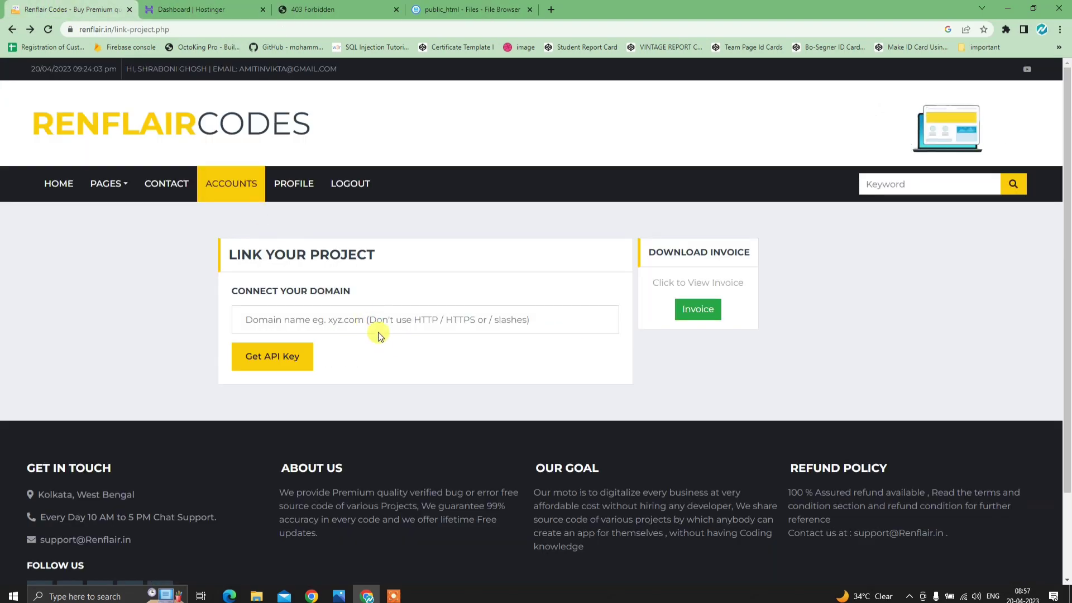
left_click(238, 189)
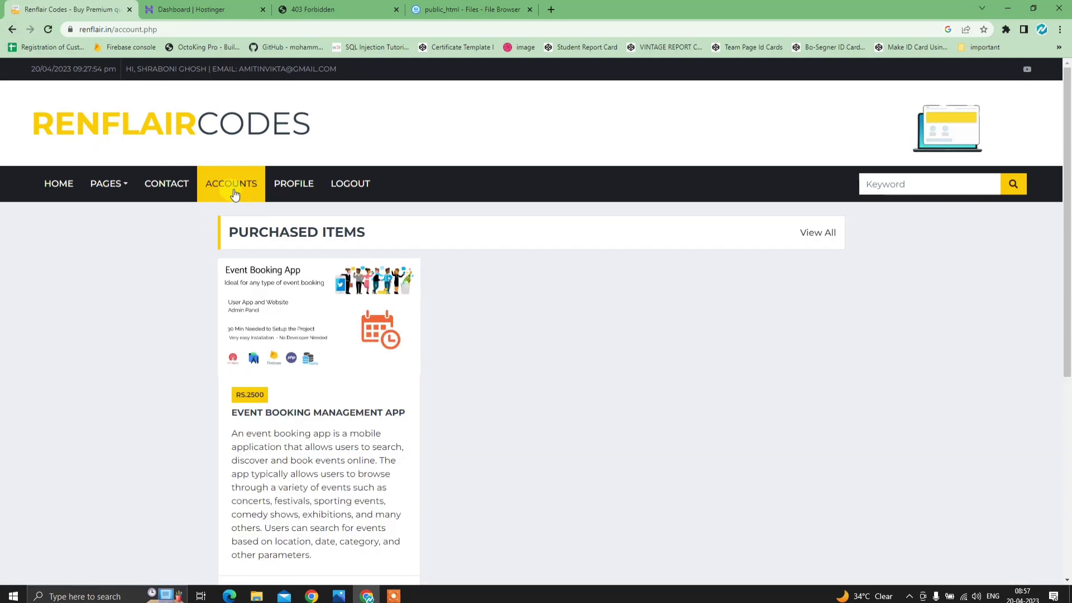
scroll(373, 423, "down", 4)
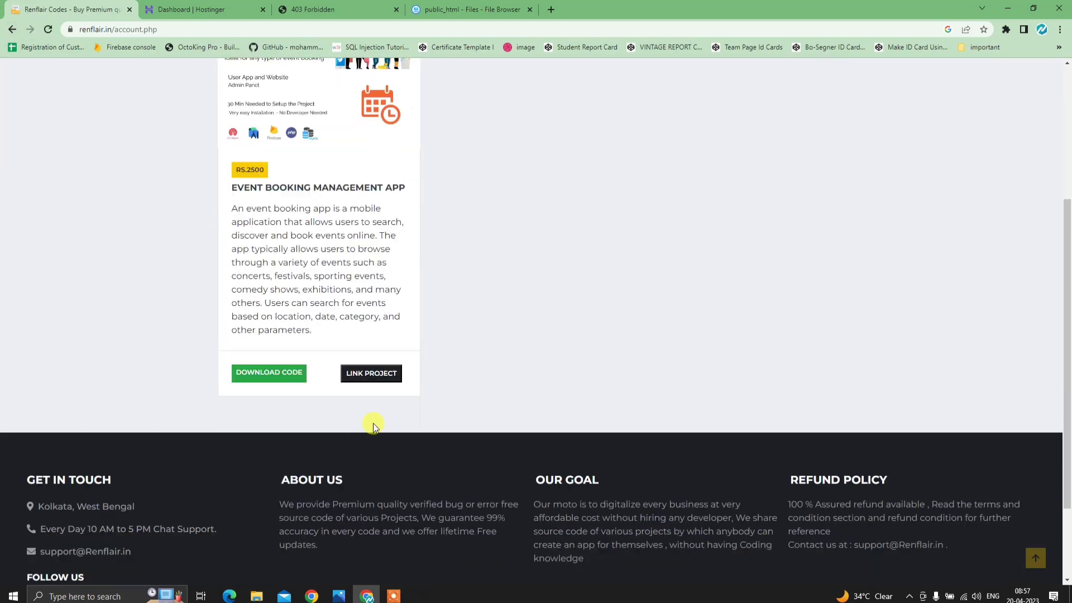
left_click(269, 378)
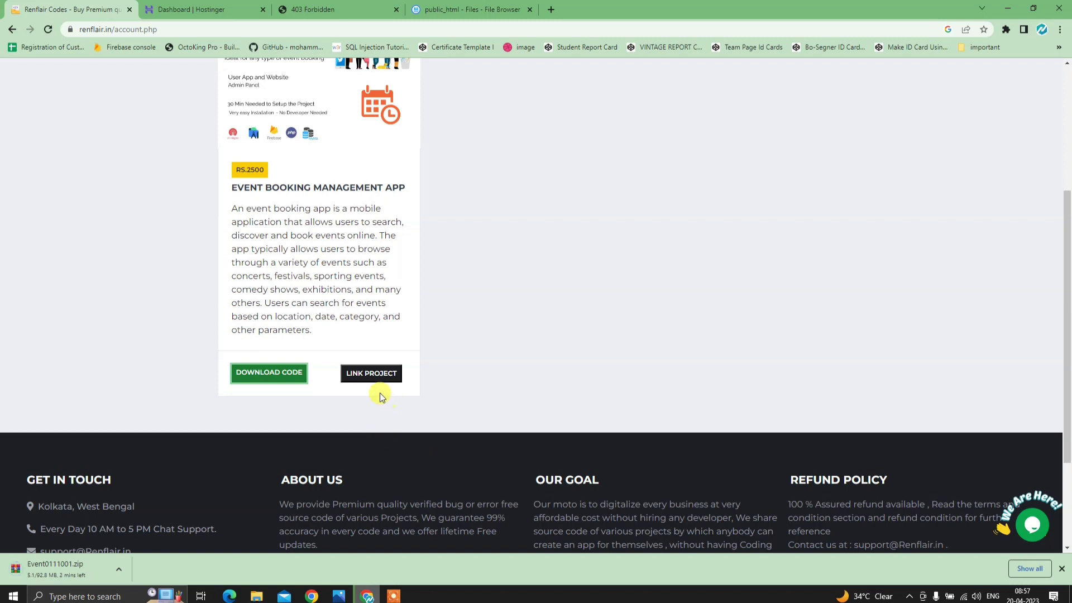
left_click(361, 380)
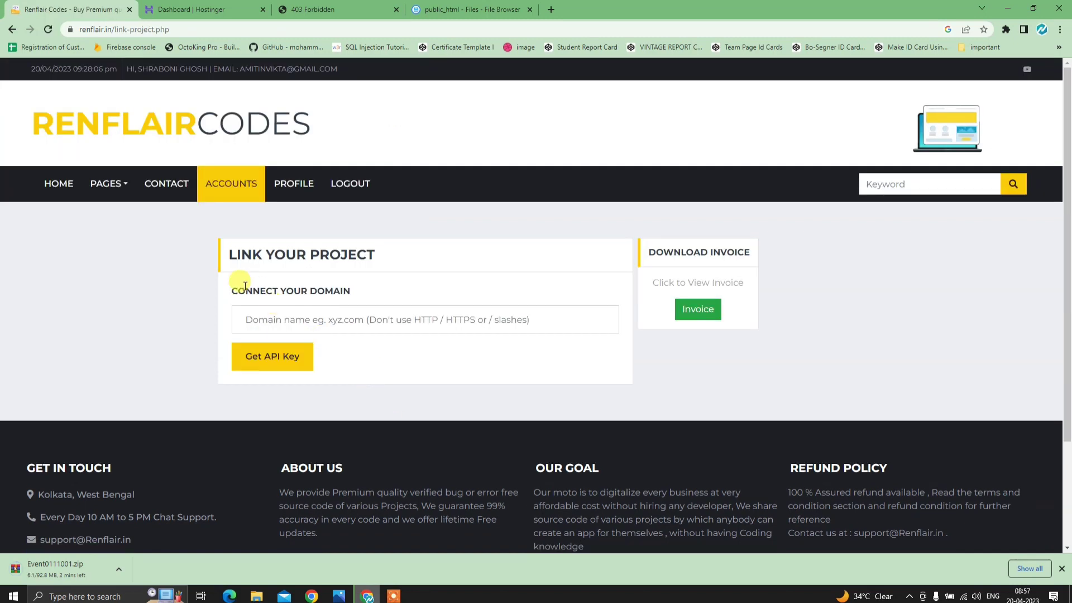
- Copy the inviktacodersclub.tech web address from the live site's 403 tab
left_click_drag(234, 290, 371, 289)
left_click(370, 289)
left_click(370, 316)
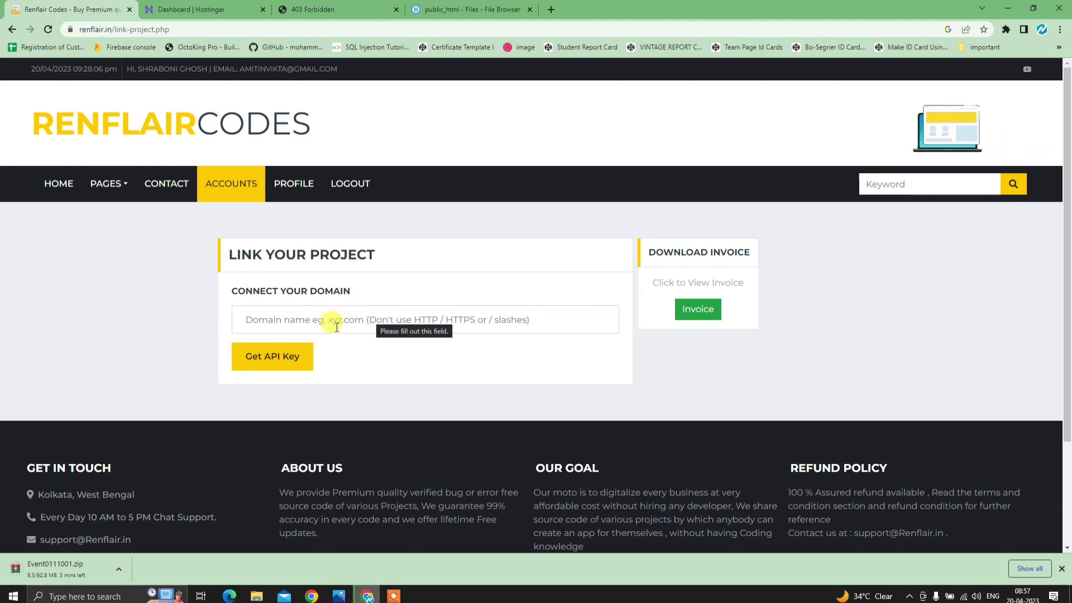
left_click(327, 10)
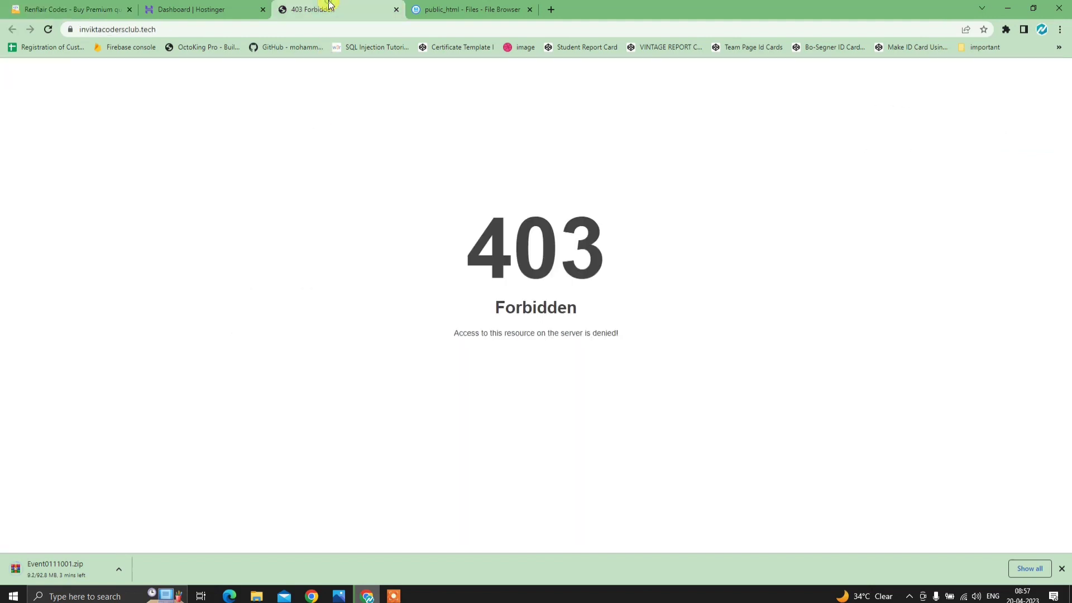
left_click_drag(176, 29, 80, 28)
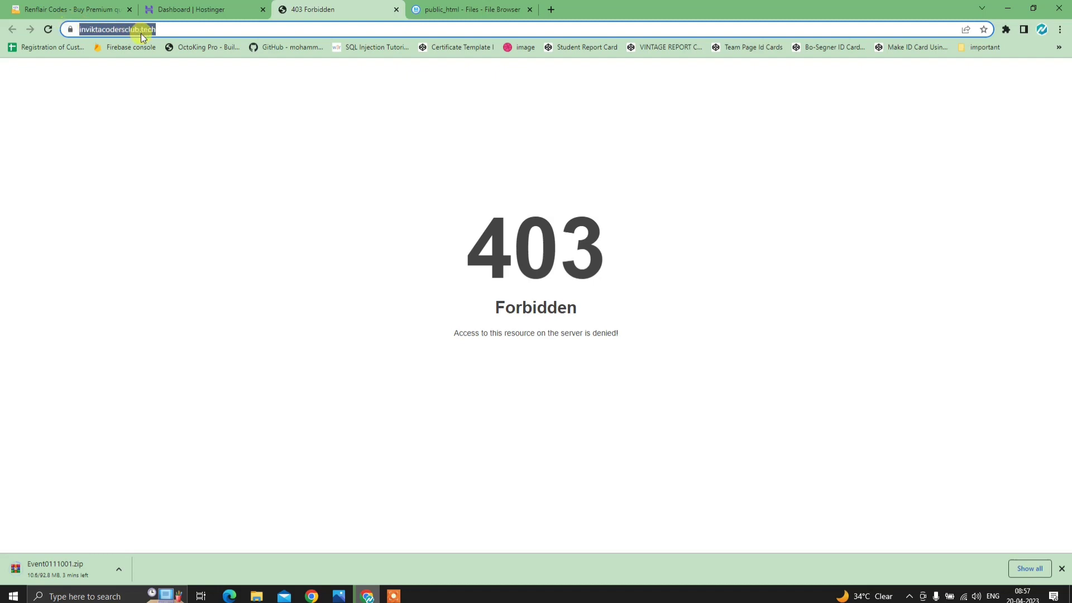
right_click(89, 32)
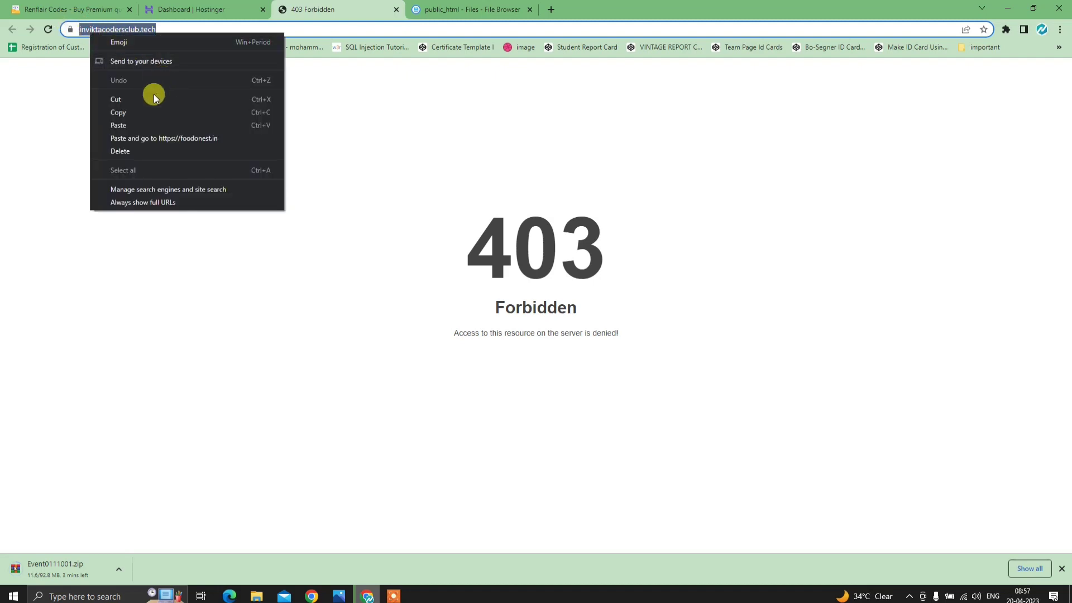
left_click(143, 109)
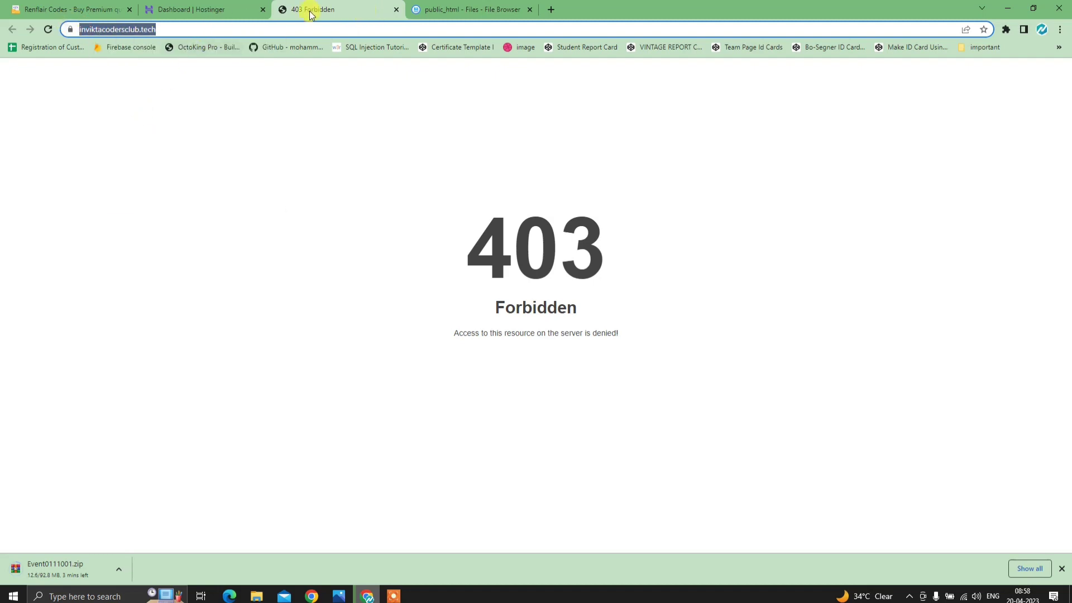
right_click(113, 32)
left_click(143, 106)
- Enter inviktacodersclub.tech in Renflair's domain field without https or trailing slash
left_click(82, 4)
left_click(307, 315)
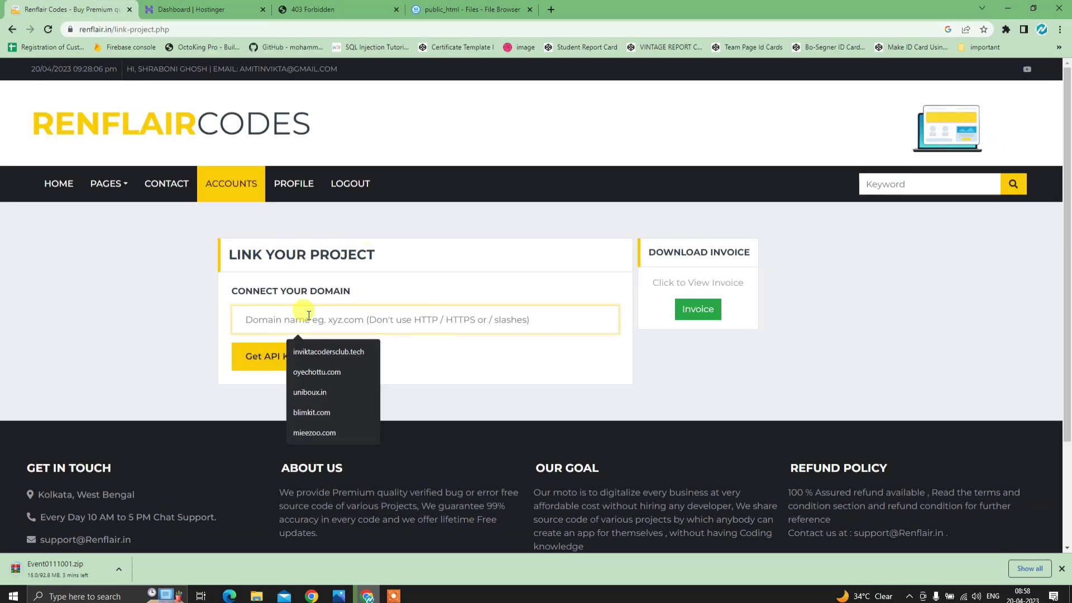
key("ctrl+v")
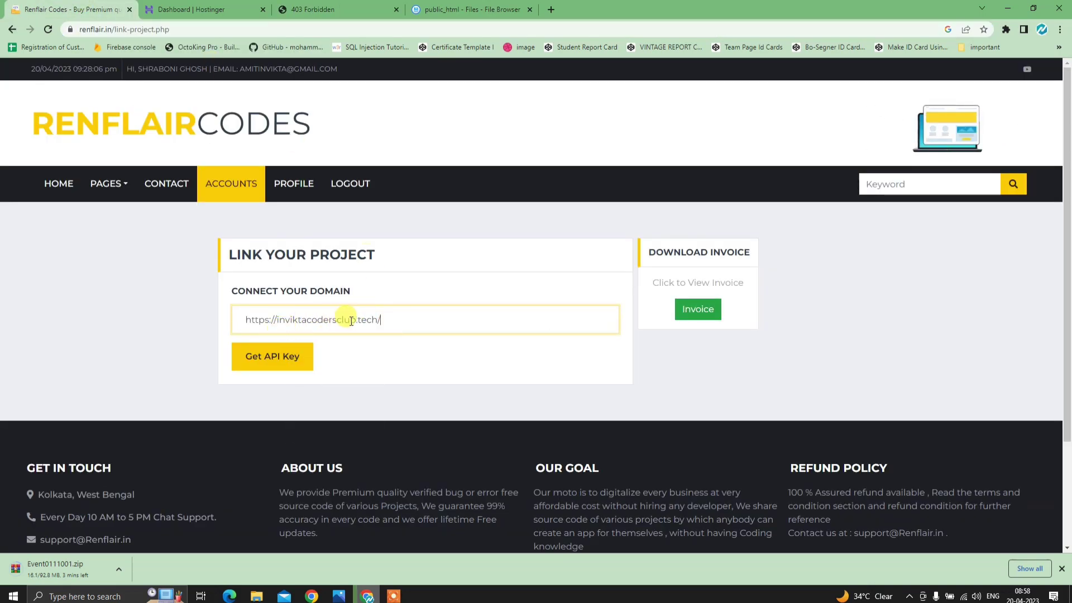
key("BackSpace")
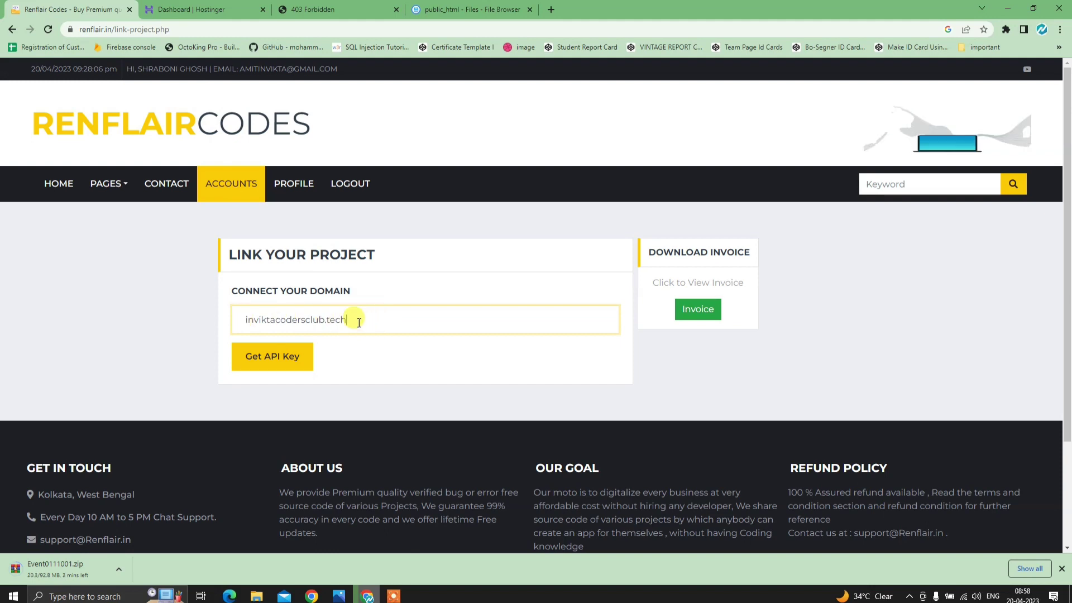
left_click_drag(363, 321, 158, 310)
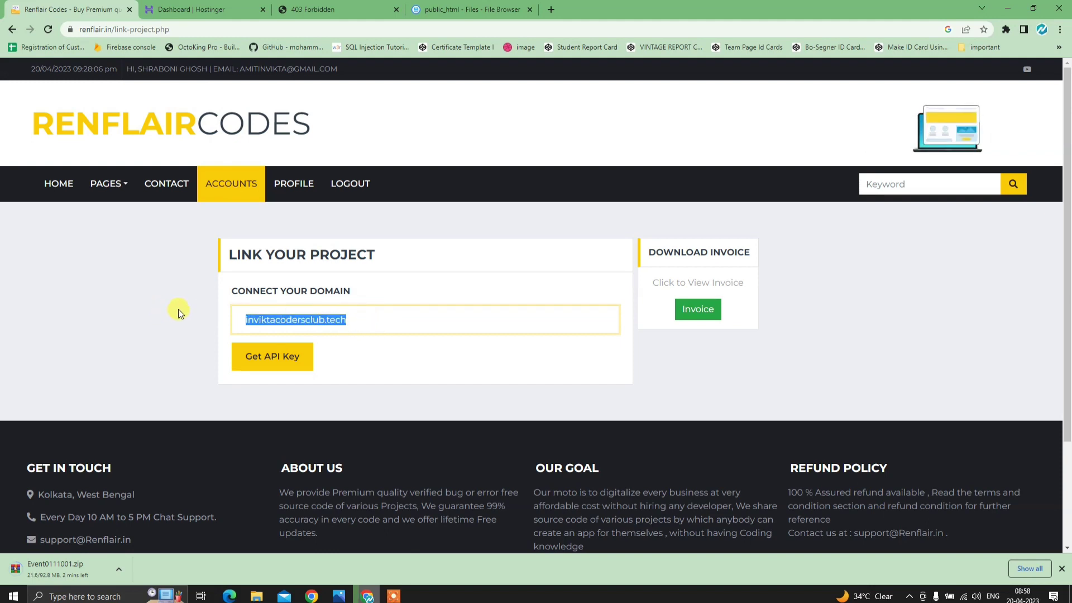
key("BackSpace")
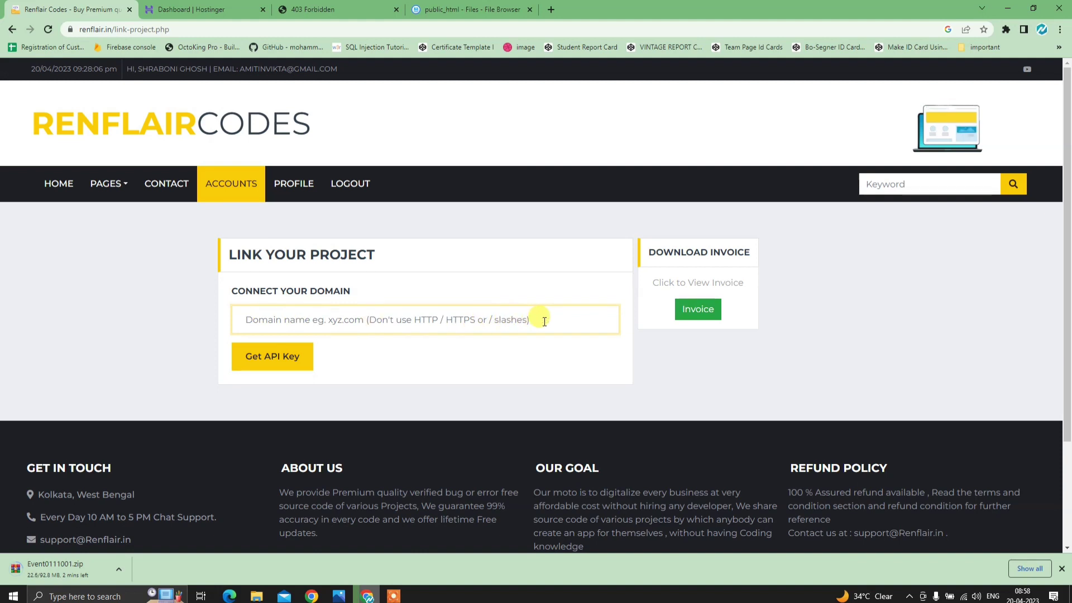
key("ctrl+v")
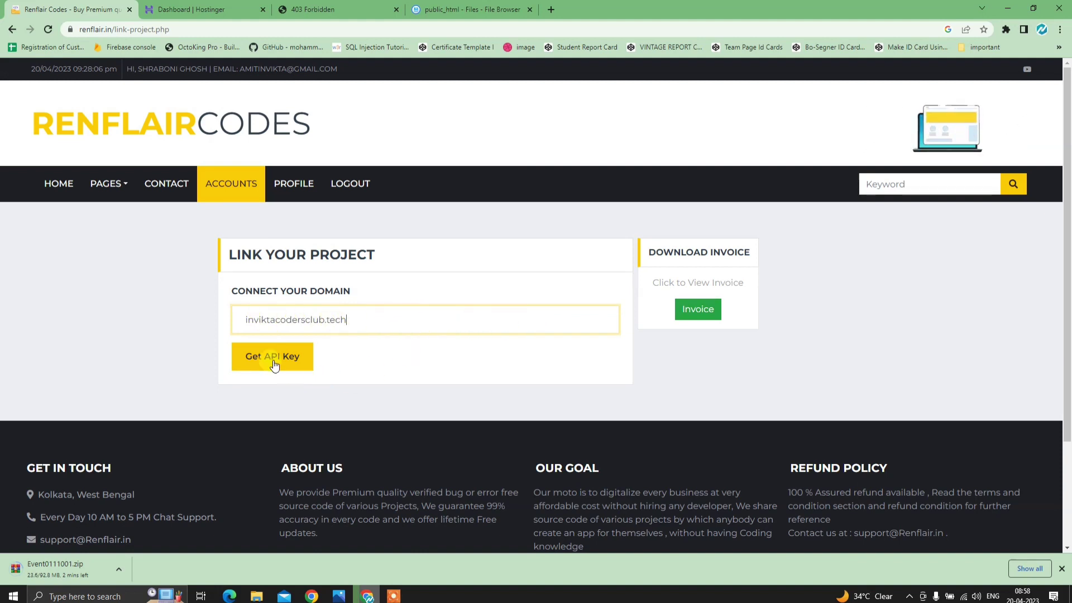
- Request the API key, reload with form resubmission, and select the generated key
left_click(284, 359)
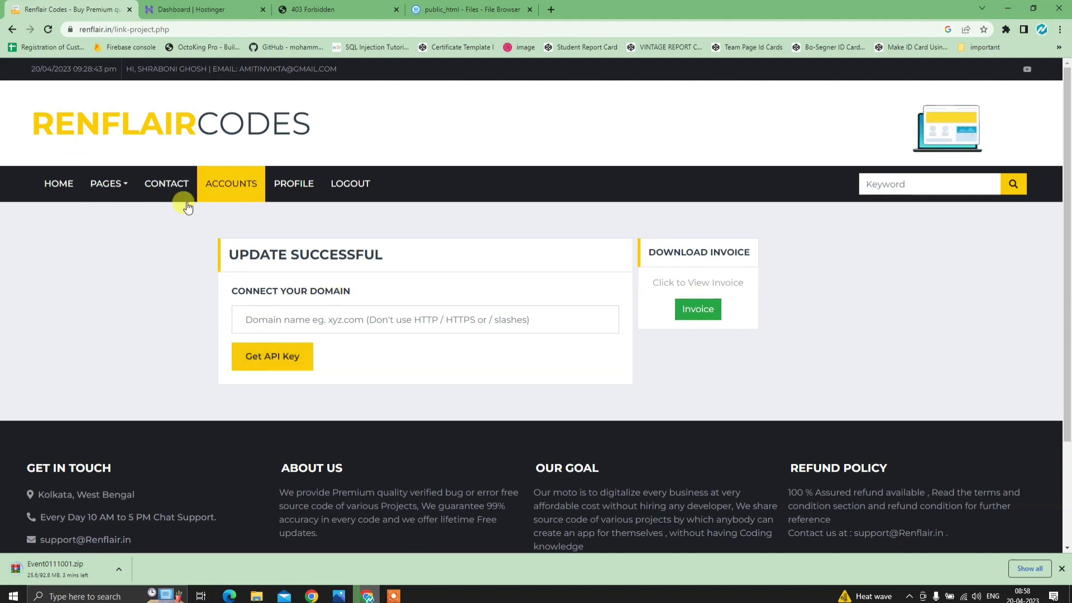
left_click_drag(230, 256, 418, 254)
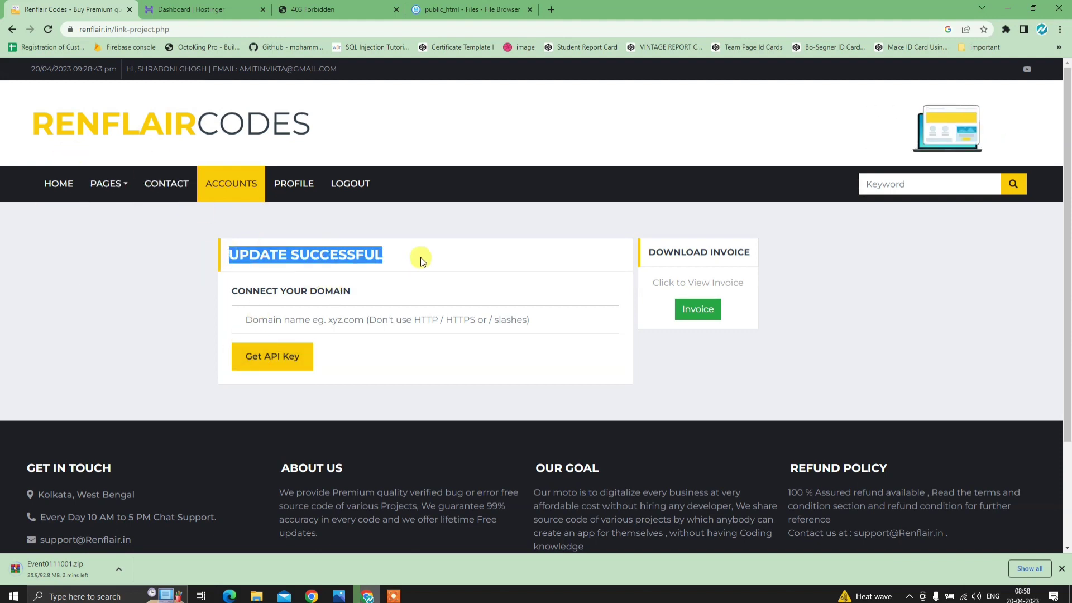
left_click(48, 30)
left_click(578, 115)
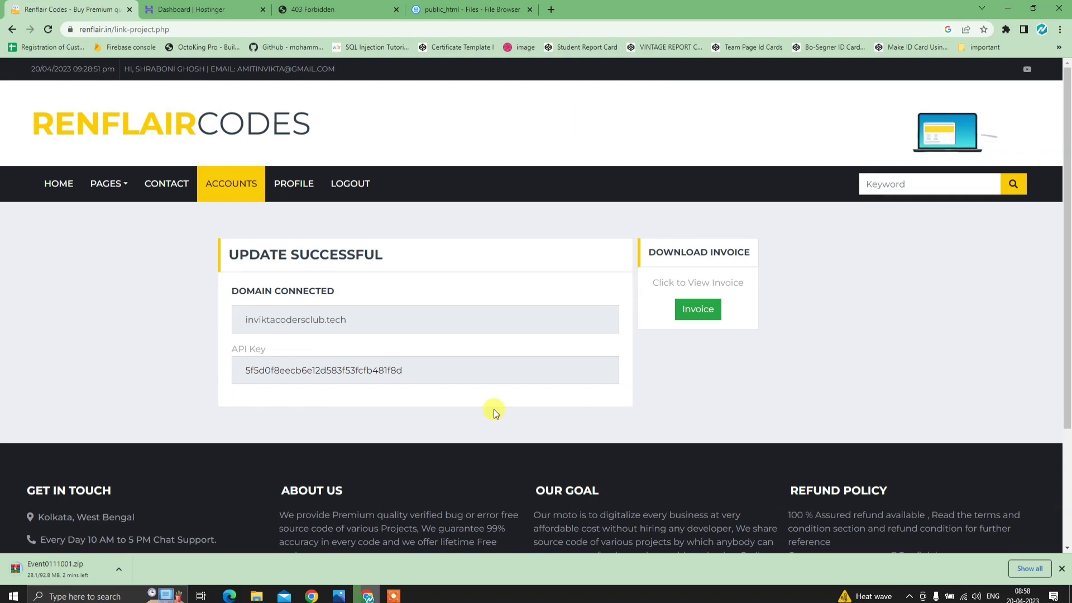
left_click_drag(439, 374, 189, 361)
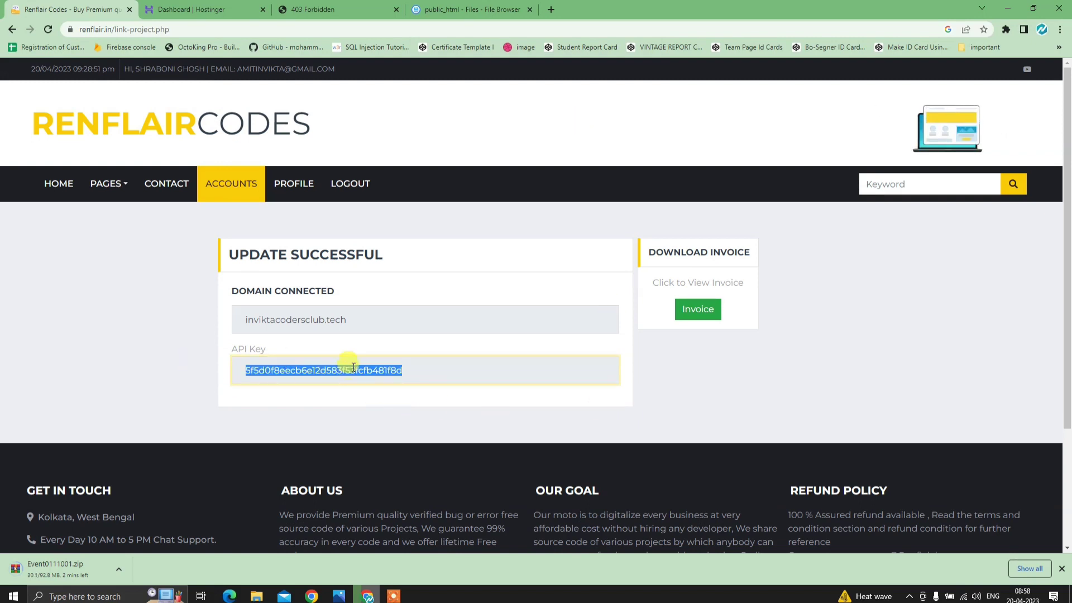
left_click(349, 5)
- Locate Event0111001.zip (92.8 MB) in the Downloads folder, then close File Explorer
left_click(442, 6)
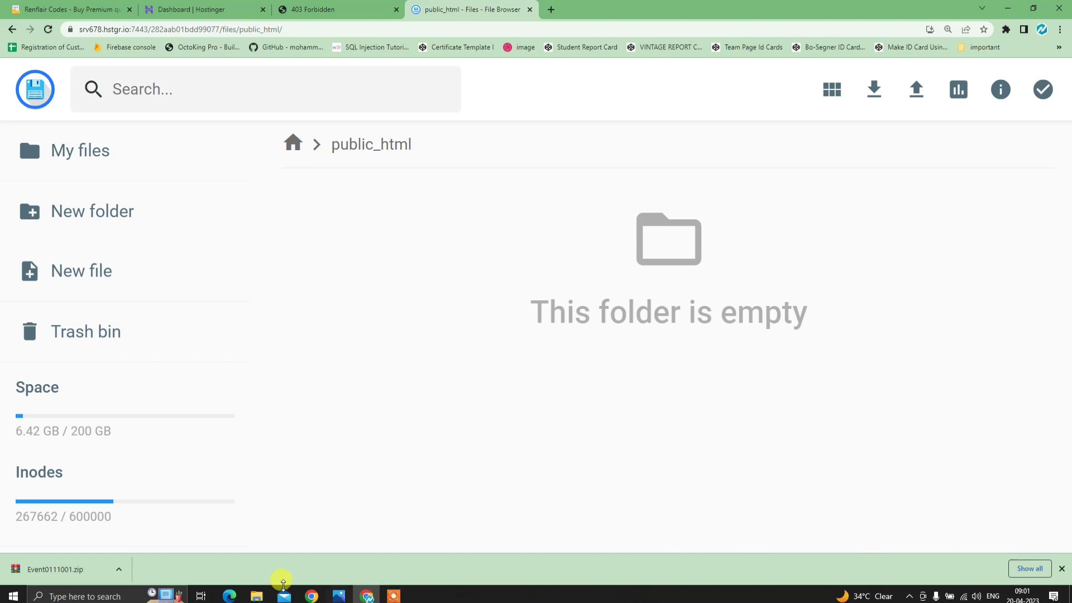
left_click(115, 572)
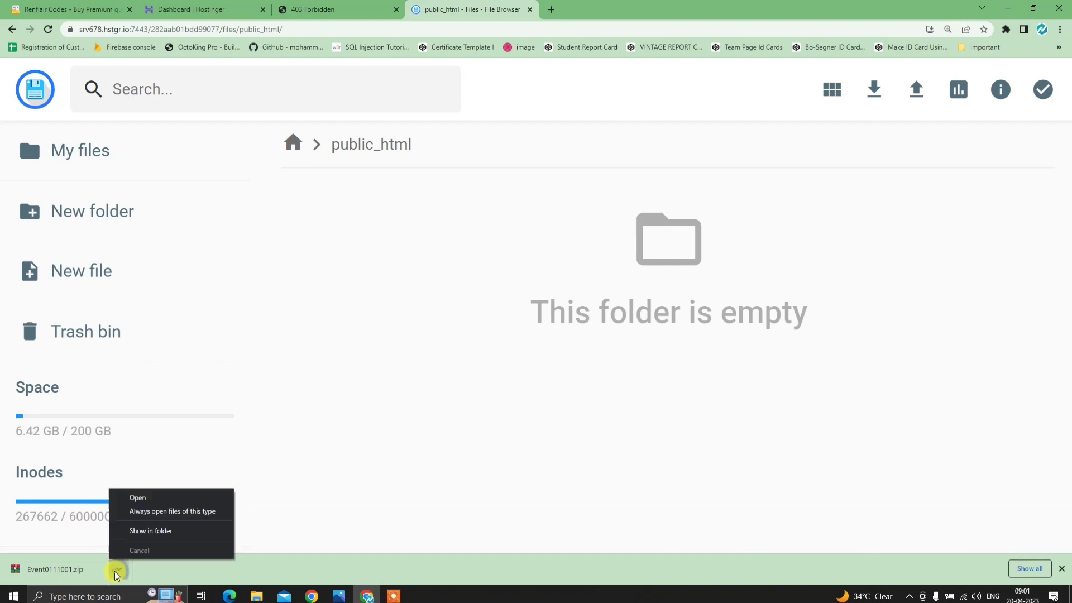
left_click(143, 531)
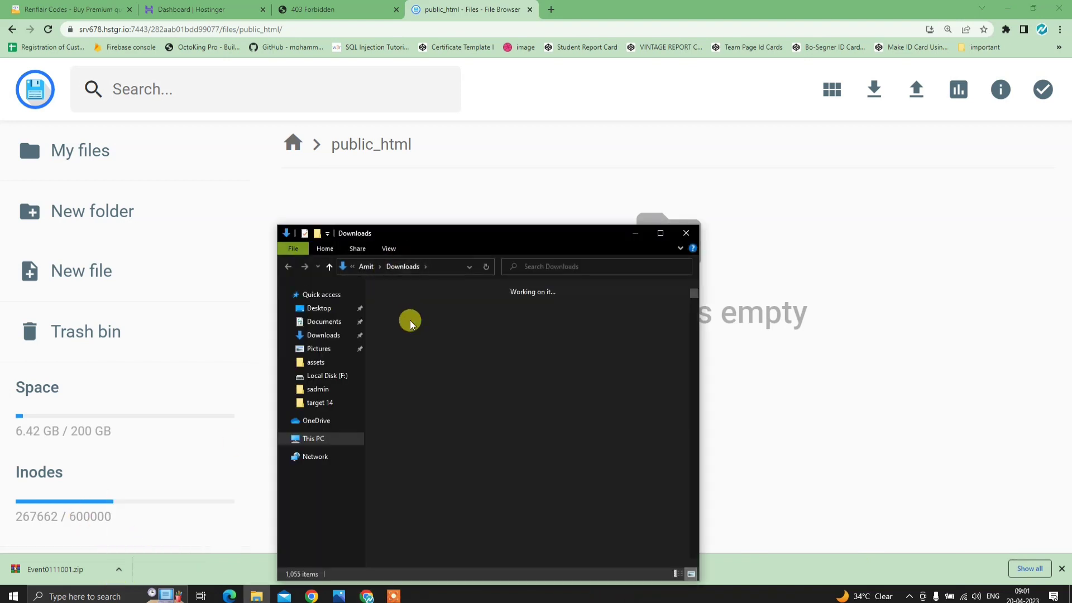
left_click(685, 233)
- Paste the Event0111001 archive onto the Windows desktop and move it near the centre
left_click(1004, 10)
right_click(514, 158)
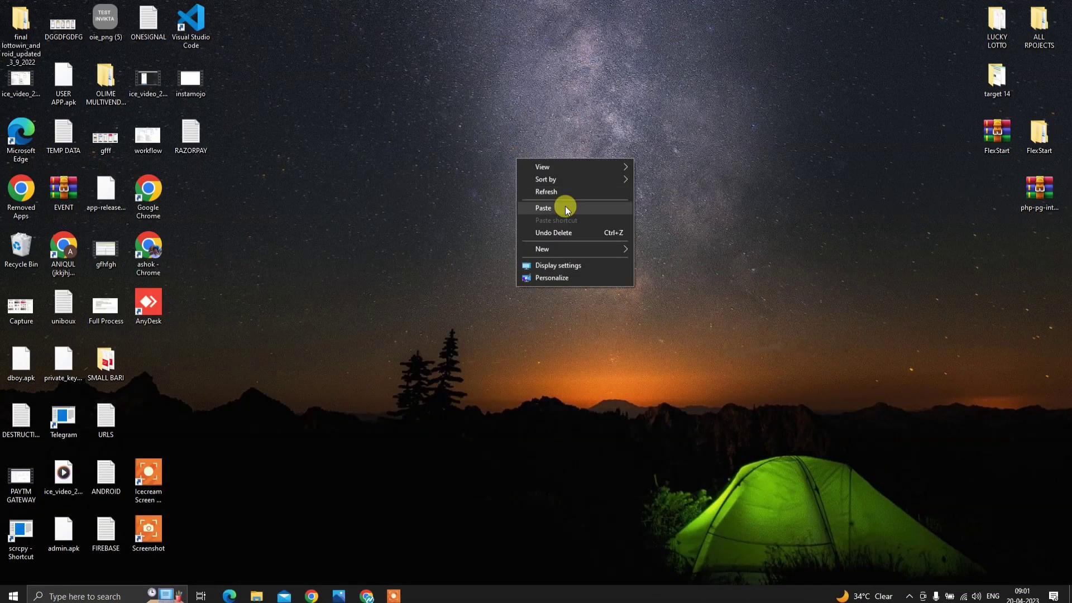
left_click(565, 206)
left_click_drag(522, 138, 479, 194)
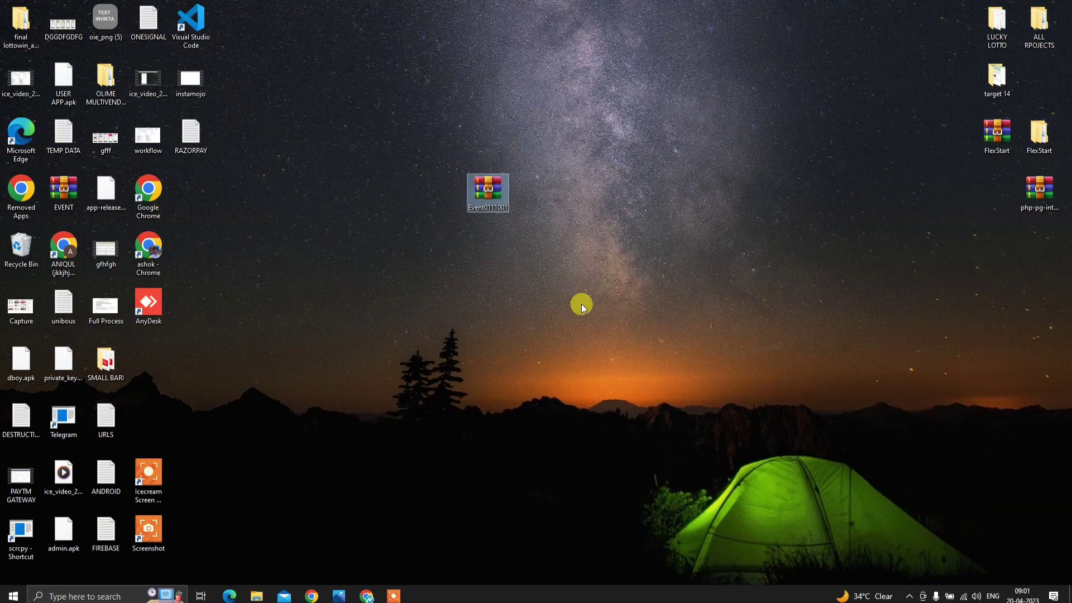
- Extract the Event0111001 archive and open its EVENT folder
right_click(490, 197)
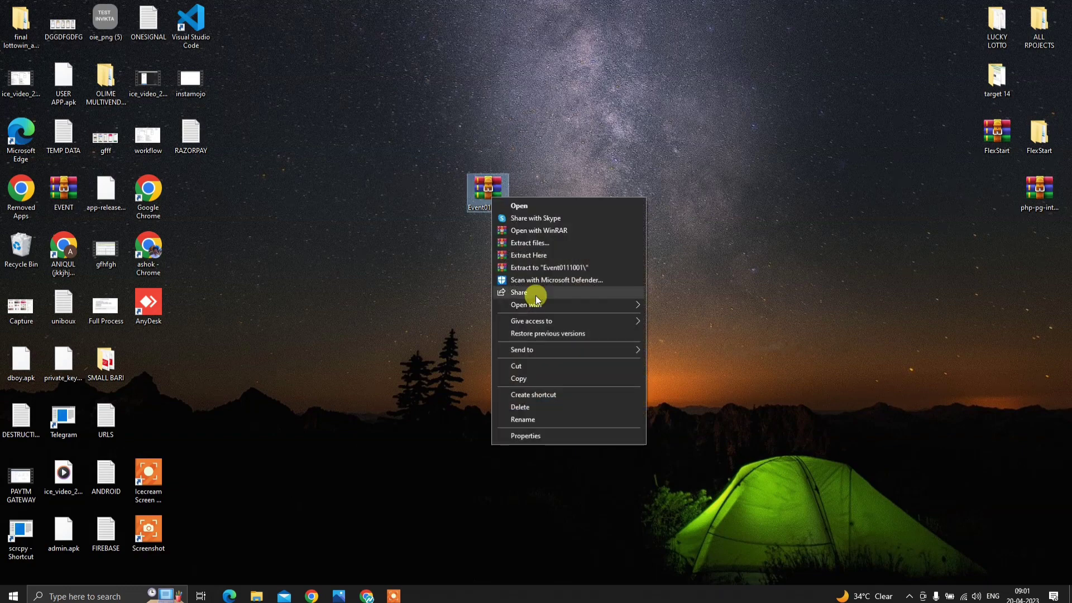
left_click(537, 269)
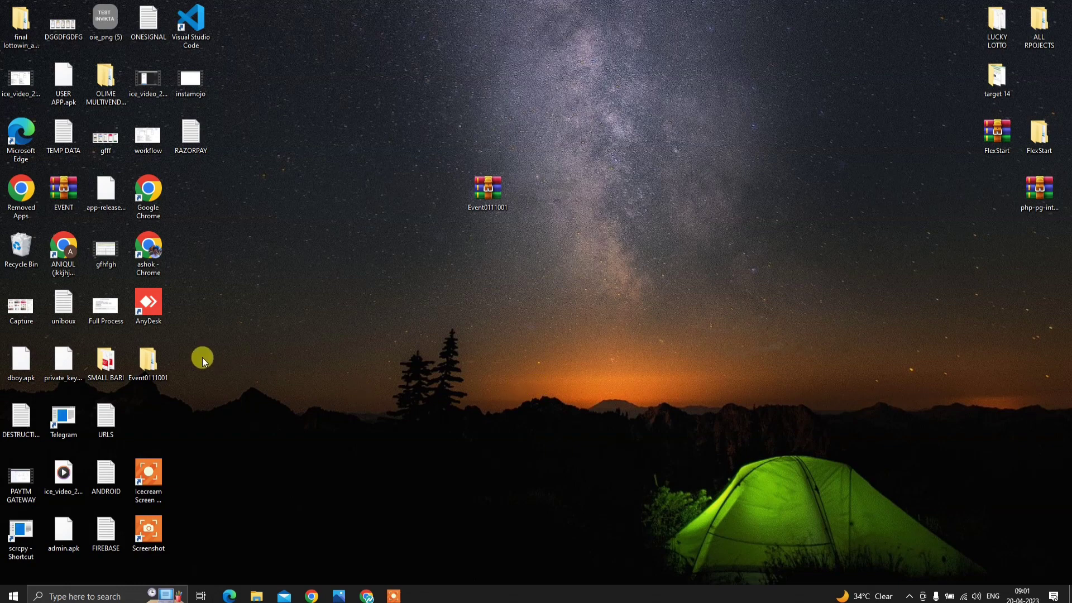
left_click_drag(148, 360, 501, 257)
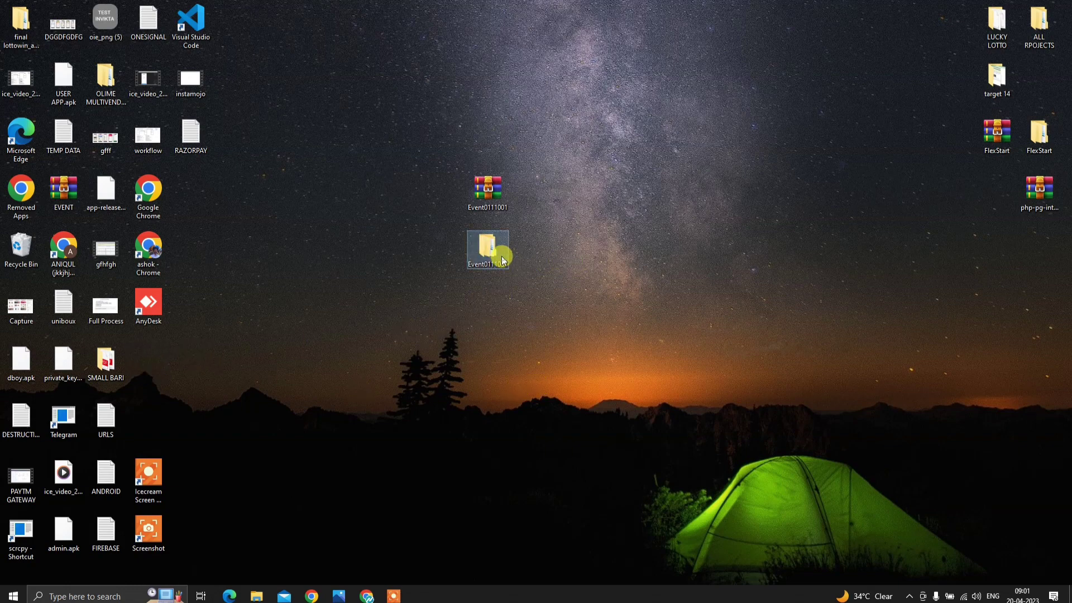
double_click(502, 259)
double_click(414, 304)
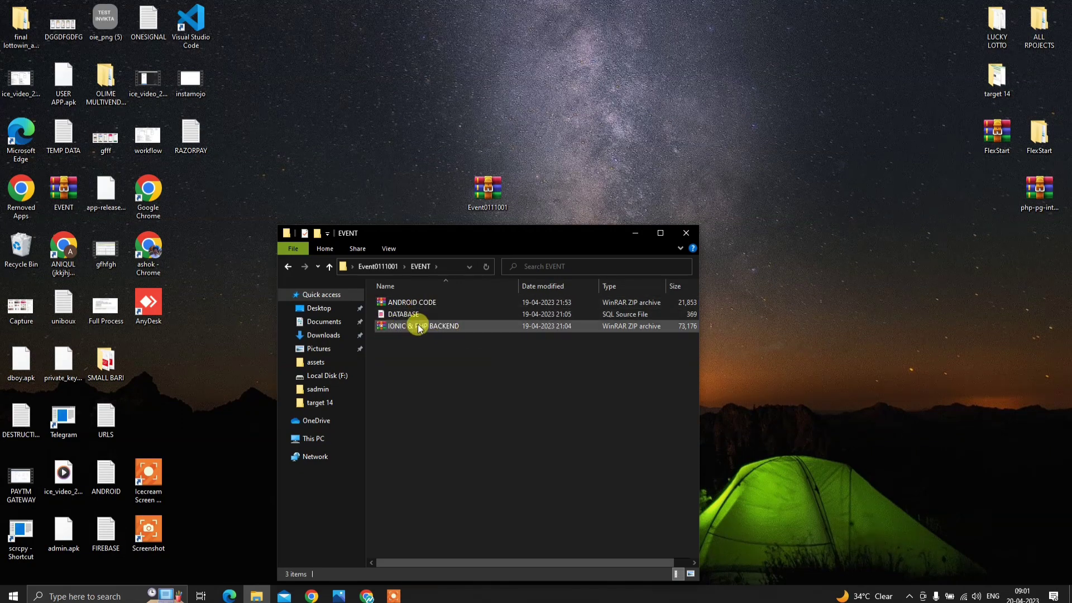
- From the Hostinger dashboard, open File manager under Files and enter the public_html folder
left_click(366, 595)
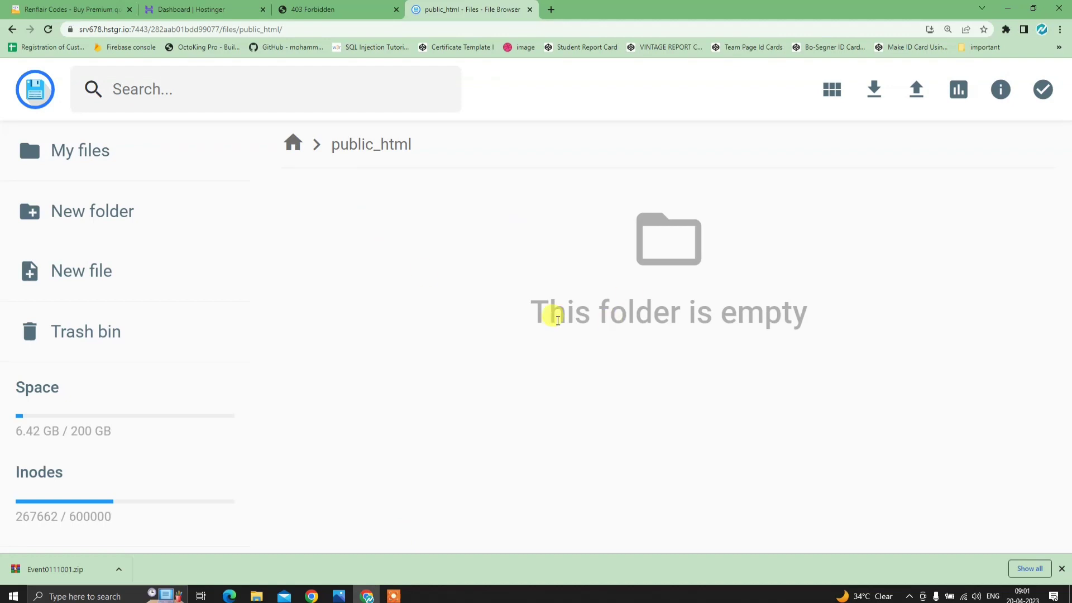
left_click(529, 10)
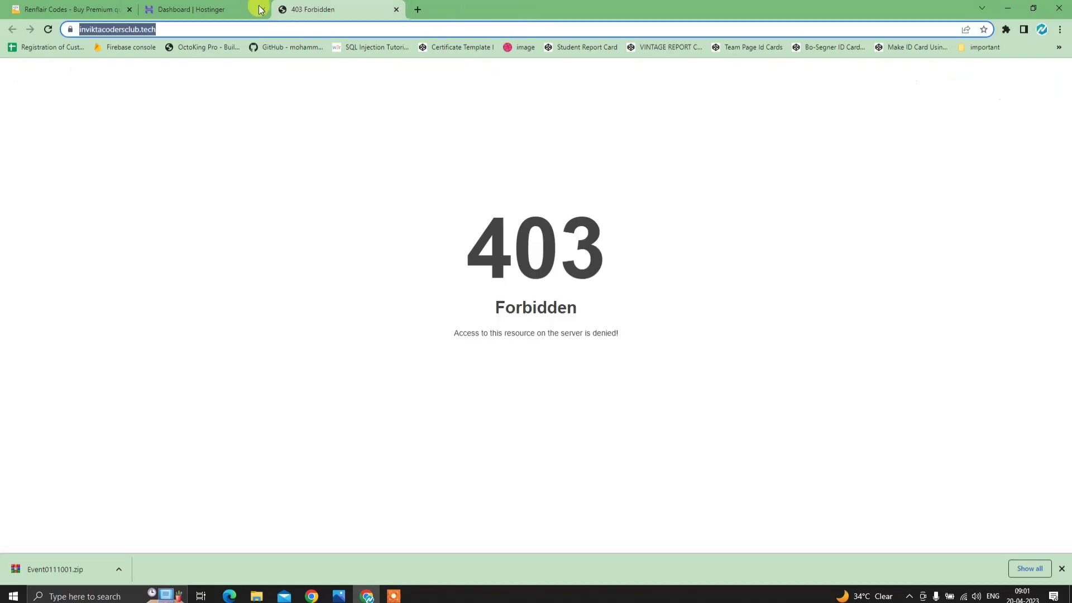
left_click(215, 9)
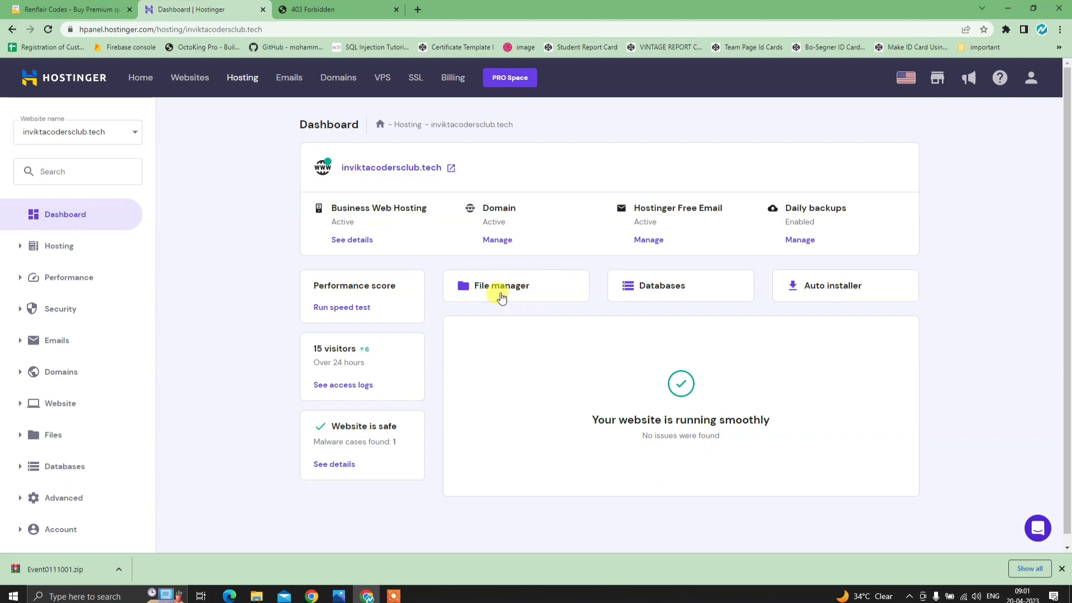
scroll(72, 402, "down", 1)
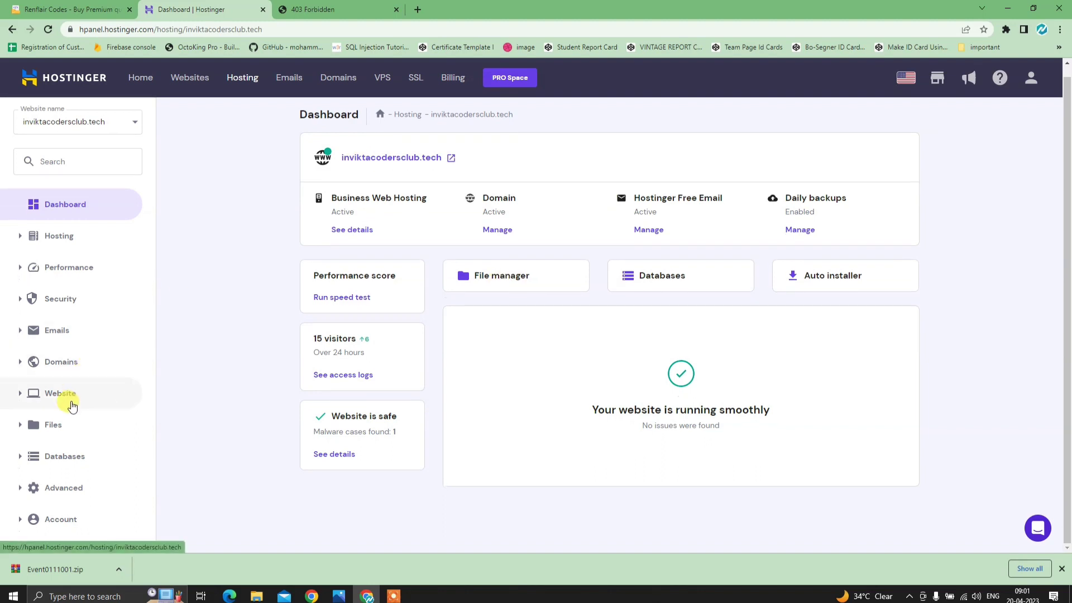
left_click(53, 424)
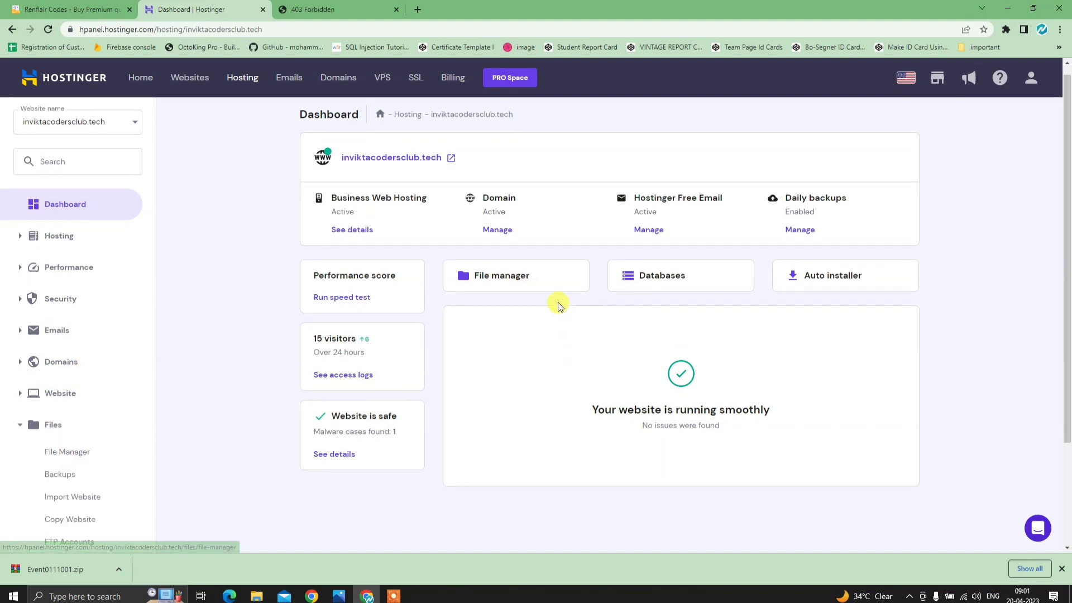
left_click(548, 284)
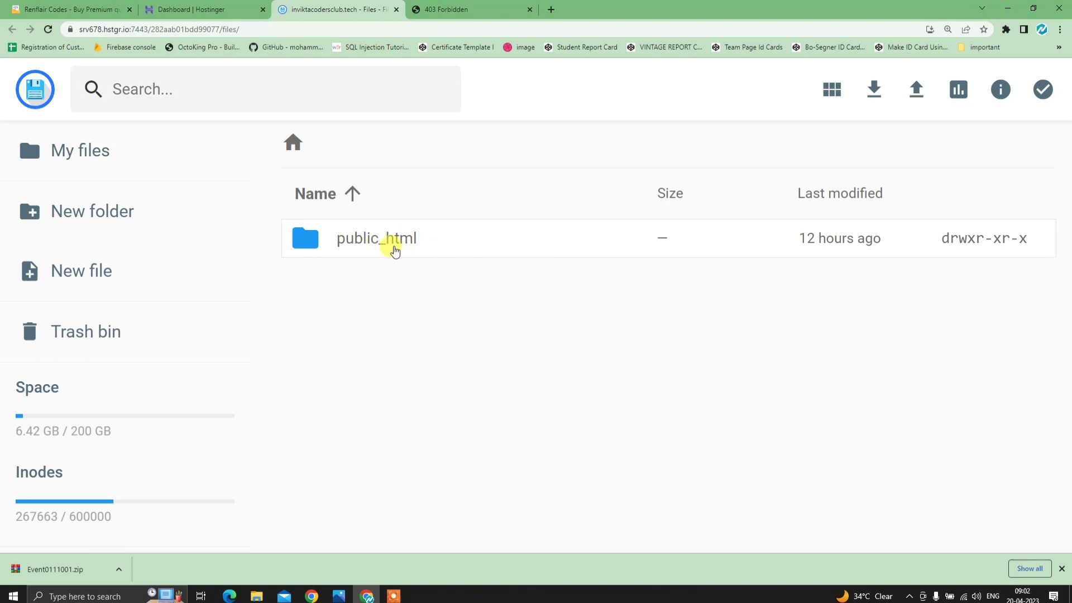
double_click(433, 244)
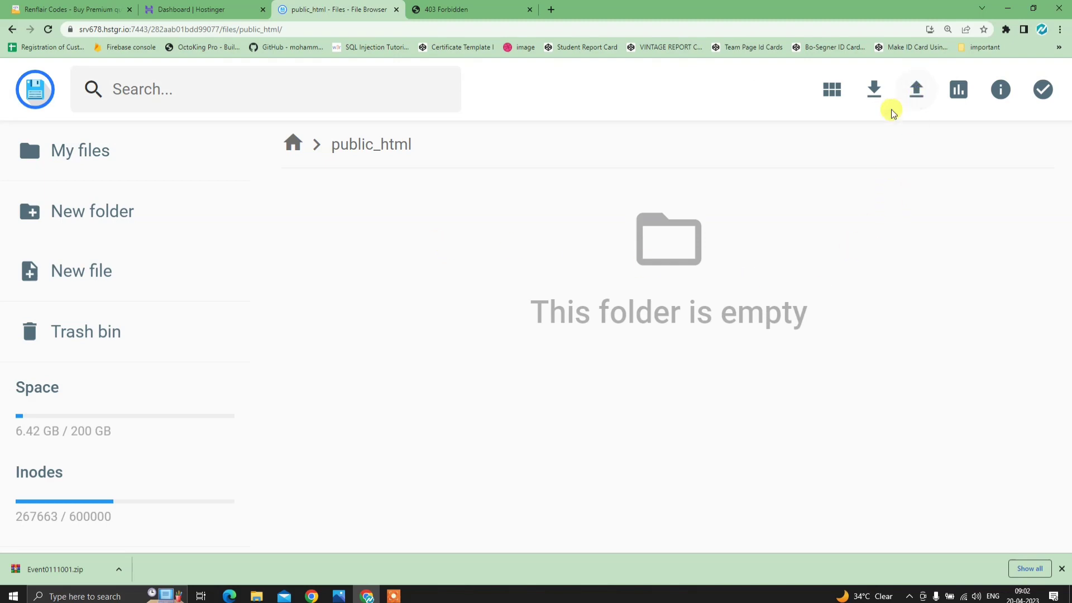
- Try dragging the backend zip from the desktop into the browser, then restore it full screen
left_click_drag(830, 16, 861, 23)
left_click_drag(446, 326, 479, 353)
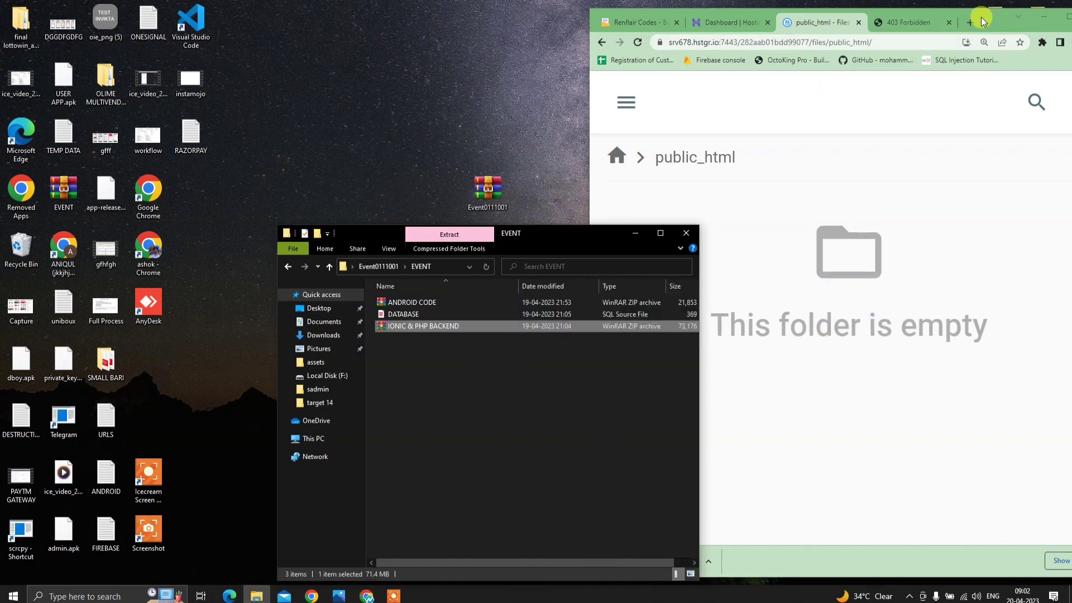
left_click_drag(989, 16, 806, 17)
left_click(886, 16)
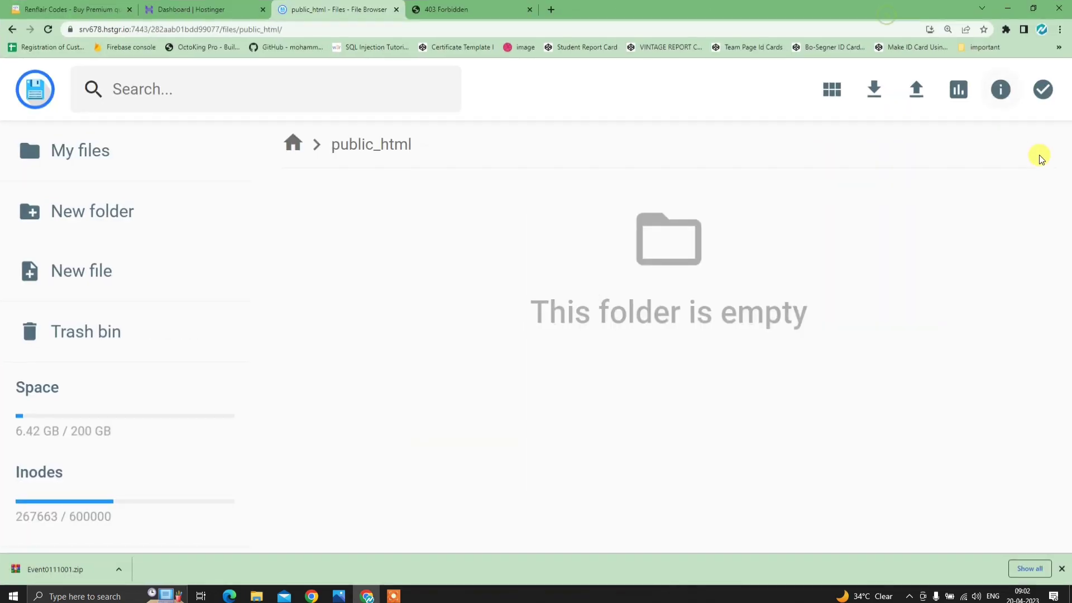
- Upload Desktop\Event0111001\EVENT\IONIC & PHP BACKEND.zip into public_html
left_click(916, 89)
left_click(496, 339)
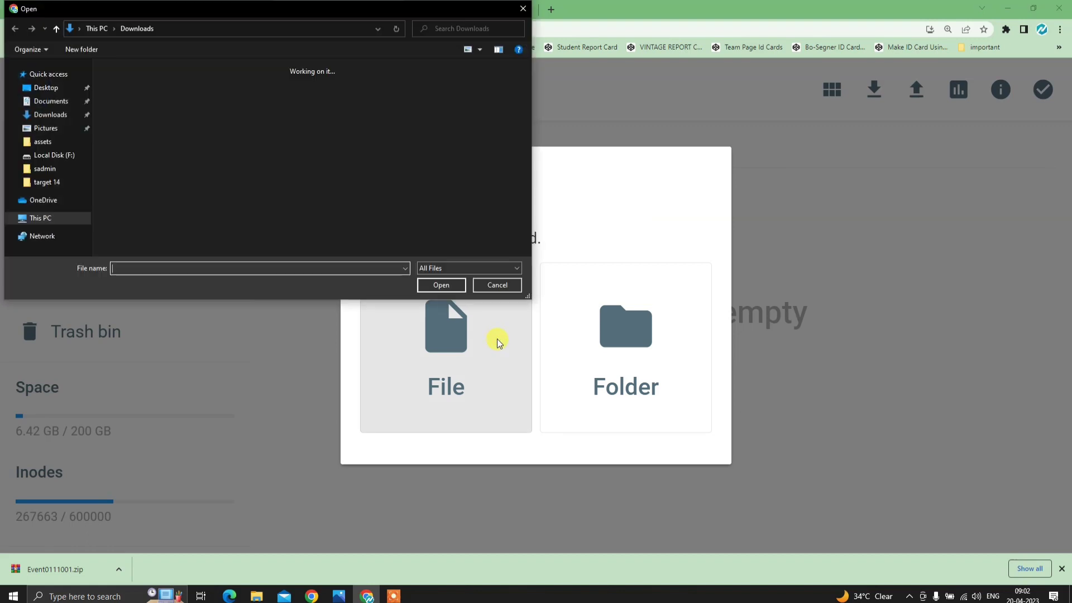
left_click(49, 89)
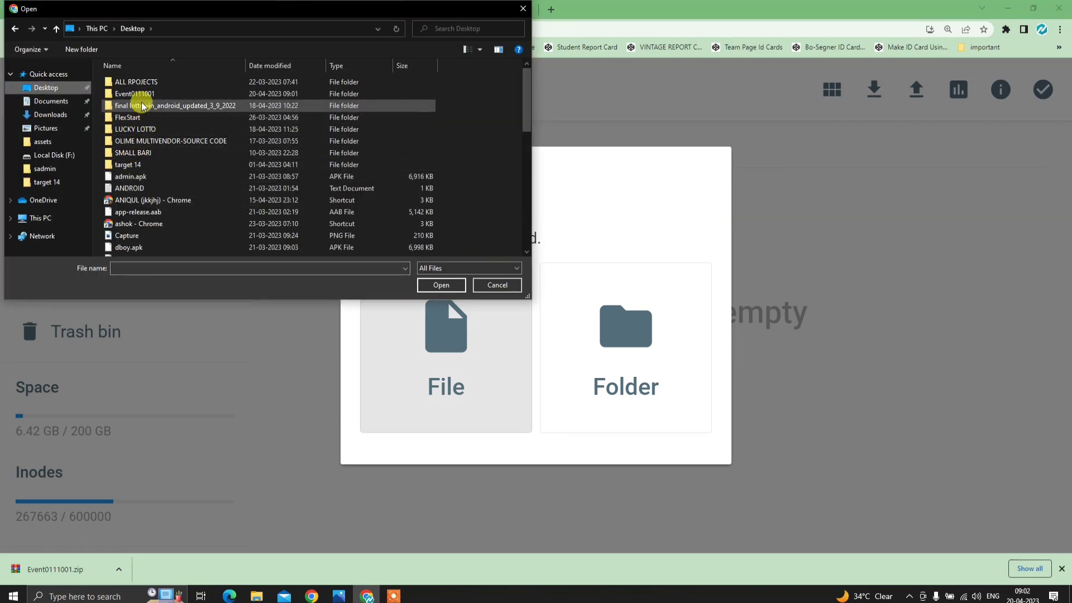
double_click(161, 93)
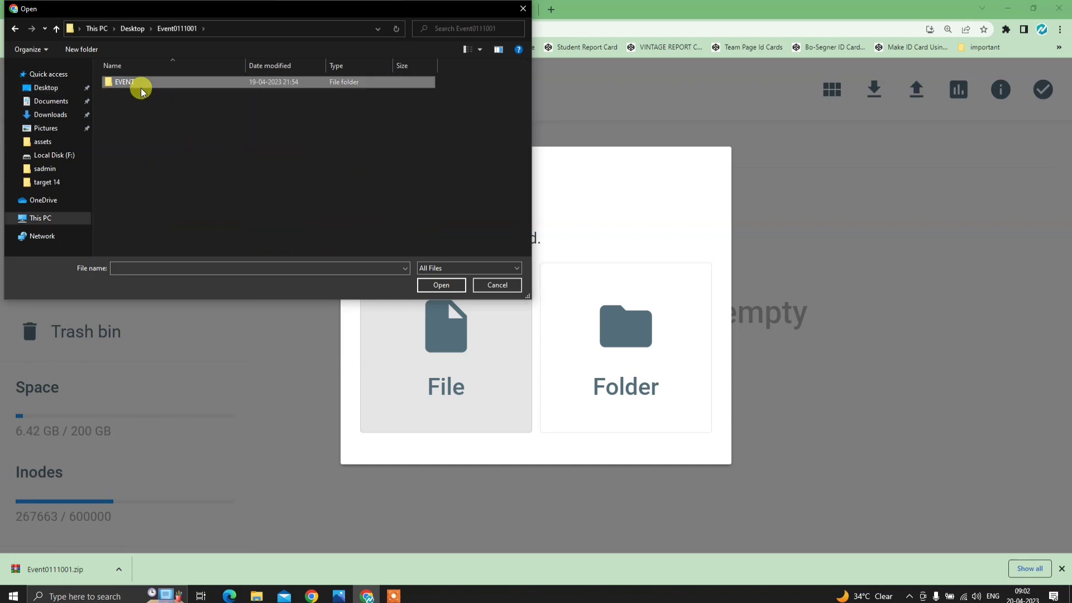
double_click(141, 85)
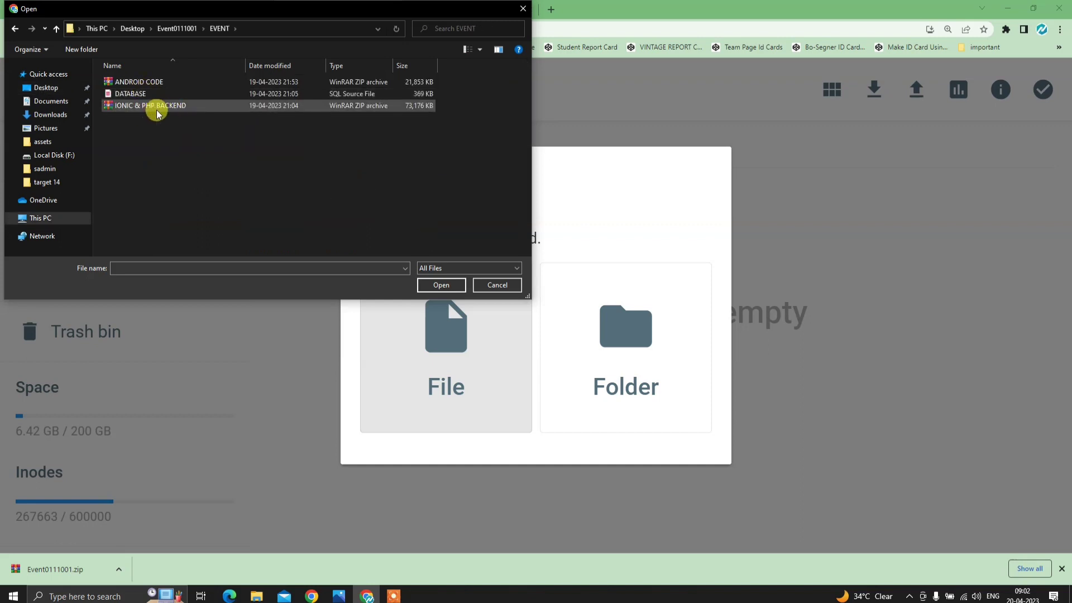
left_click(152, 105)
left_click(454, 283)
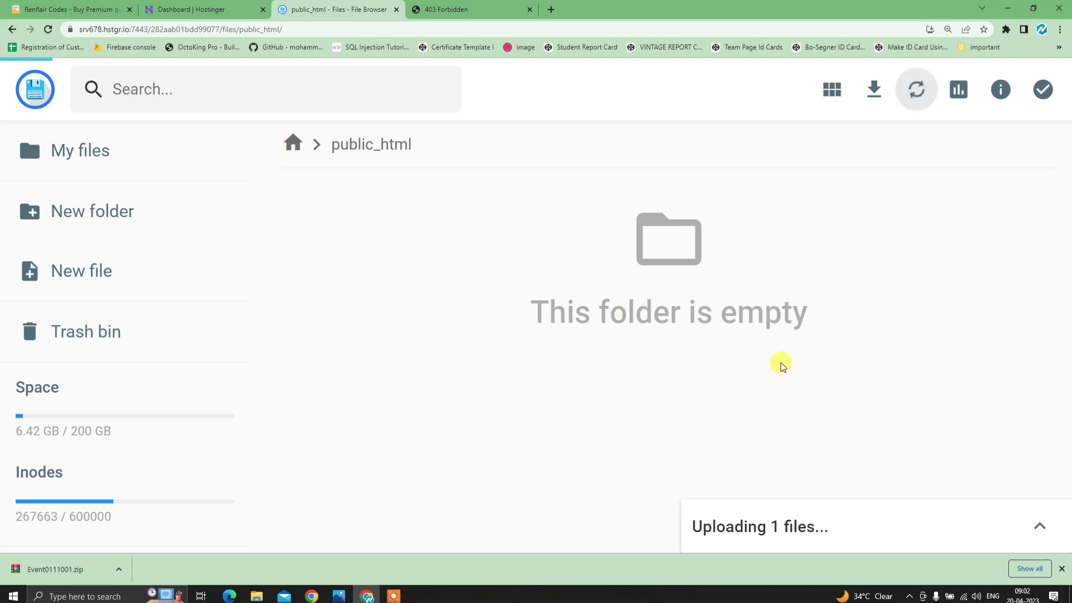
left_click(1054, 529)
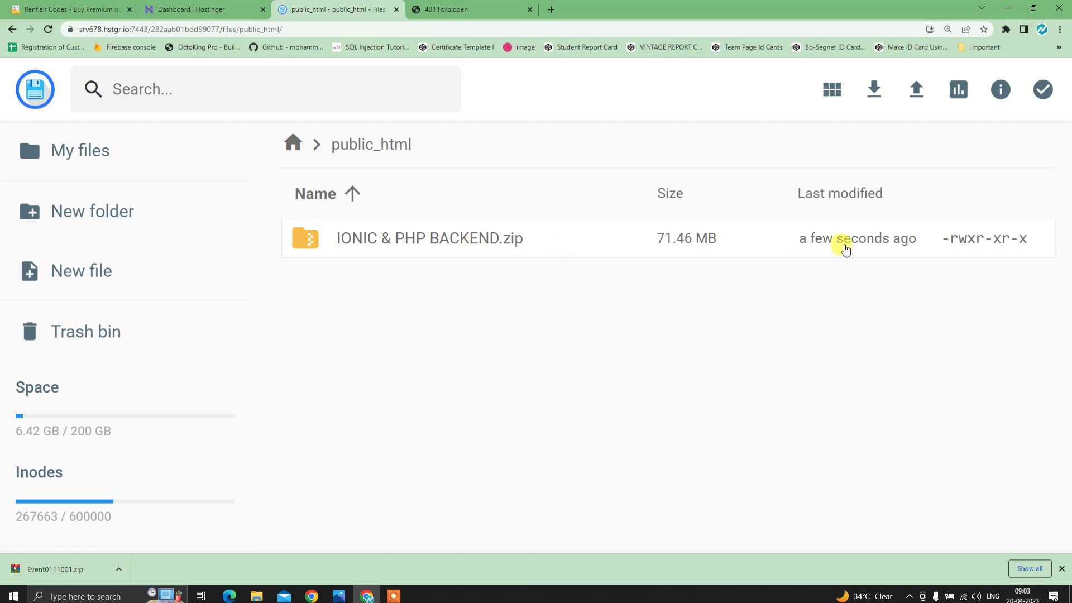
- Extract the uploaded backend zip to / in public_html
left_click(541, 254)
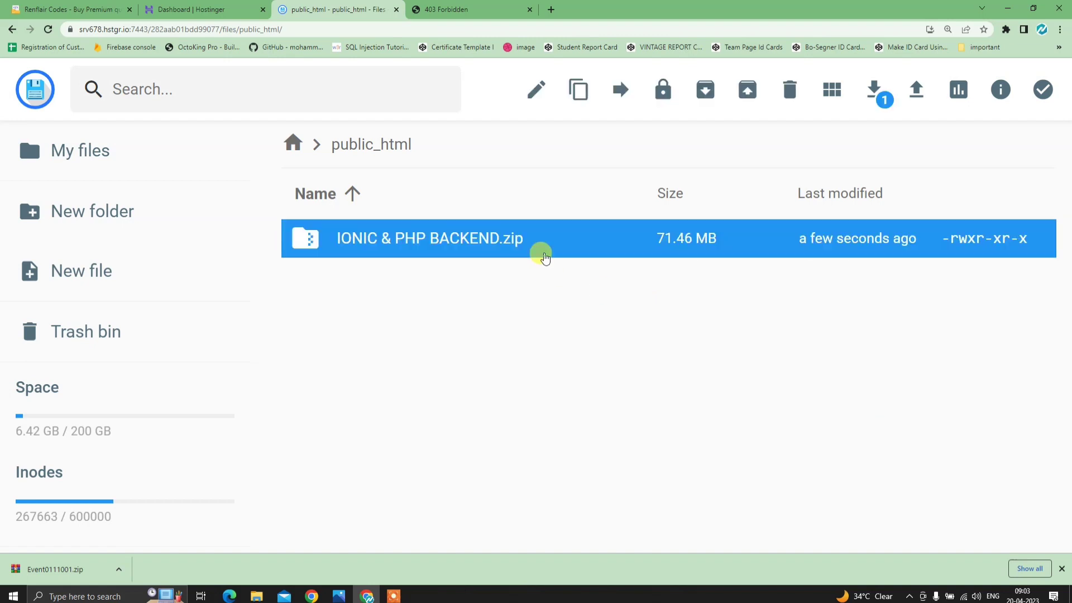
right_click(553, 244)
scroll(641, 480, "down", 2)
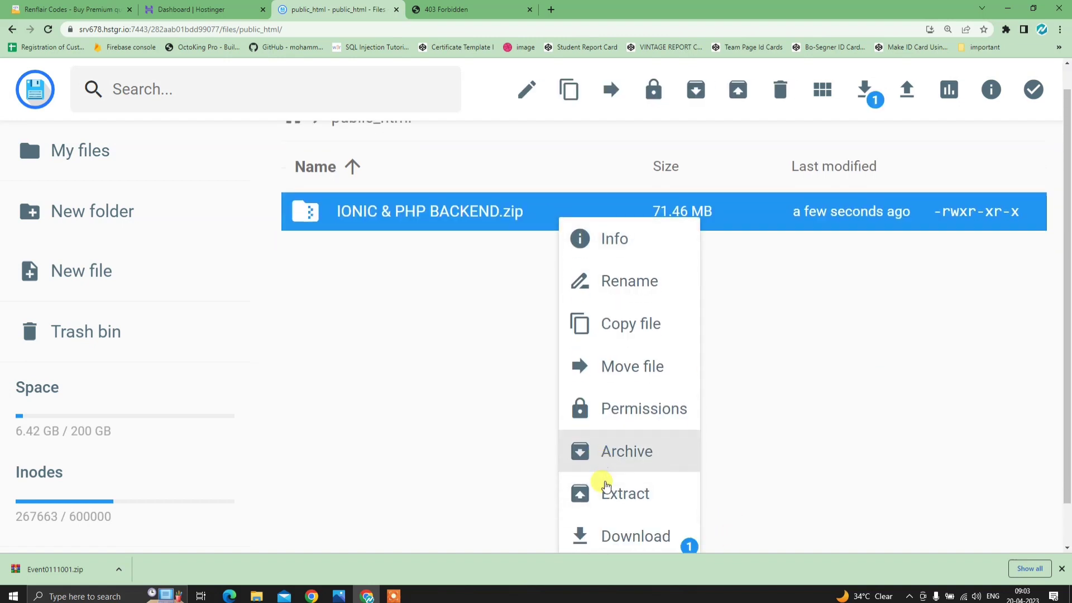
left_click(627, 455)
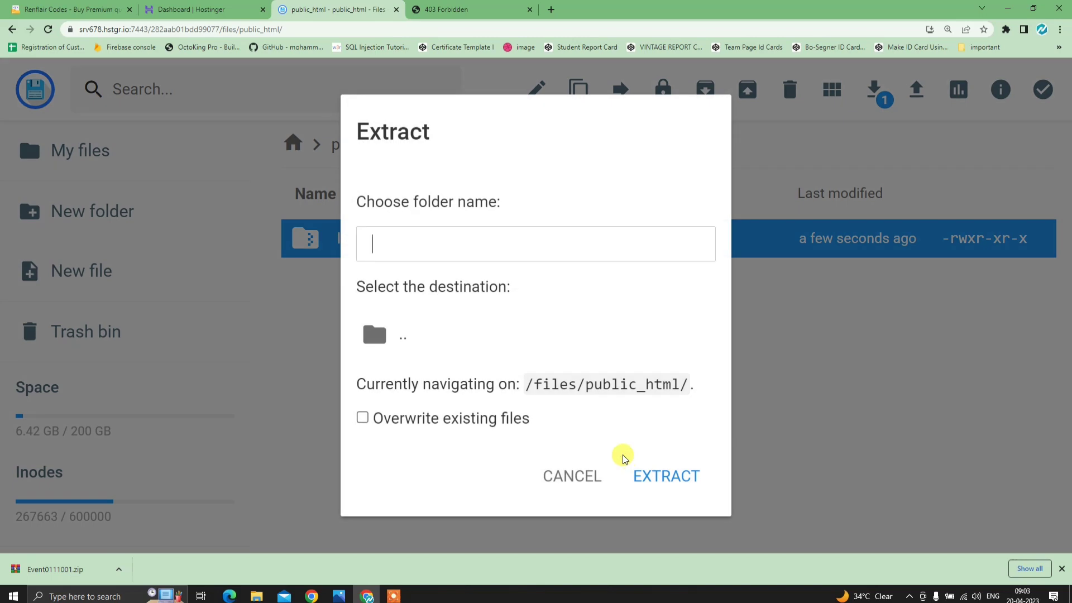
type("/")
left_click(663, 480)
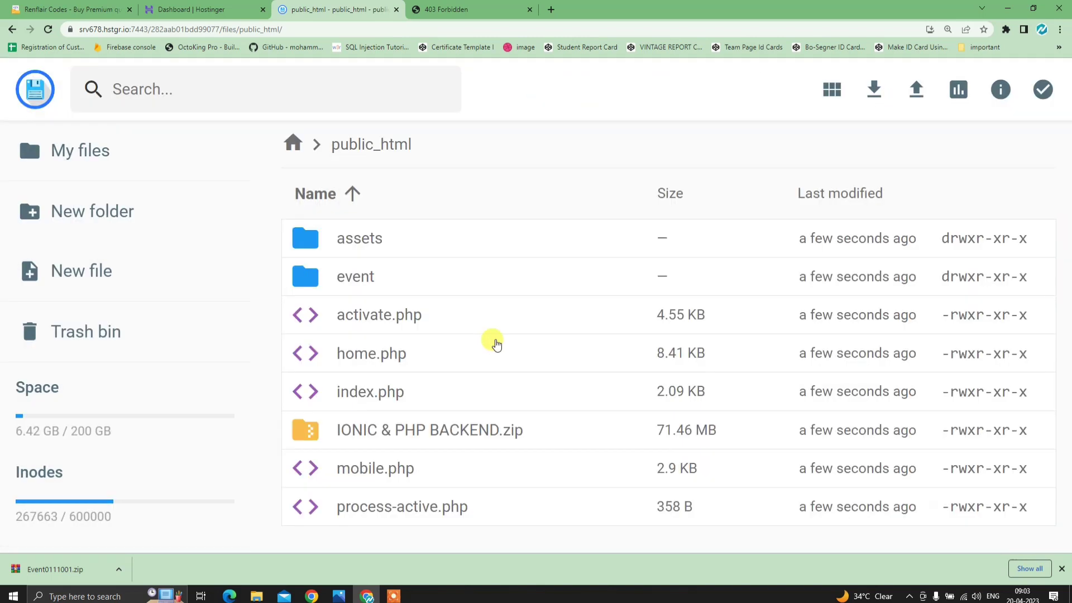
- Delete the IONIC & PHP BACKEND zip from public_html
left_click(596, 440)
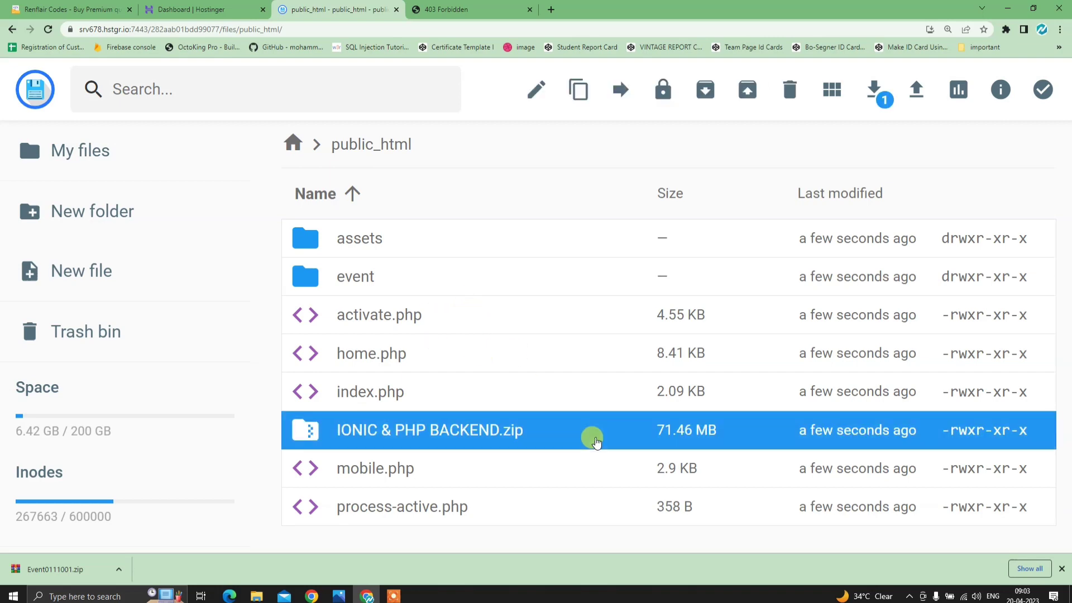
key("Delete")
key("Return")
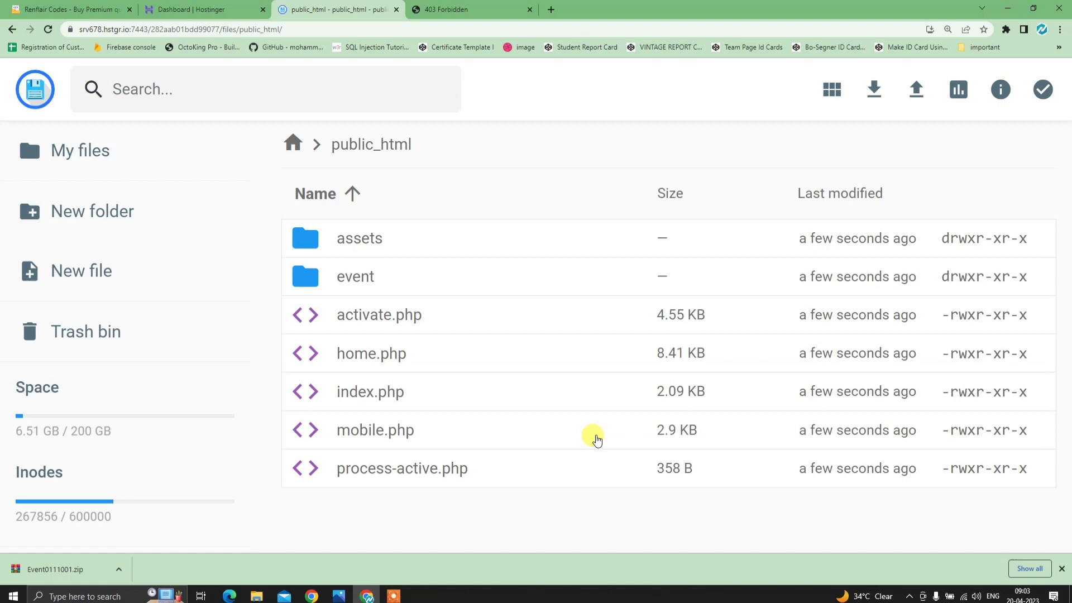
- Reload the site's 403 tab, review Full Process.png, then go to the phpMyAdmin tab
left_click(457, 8)
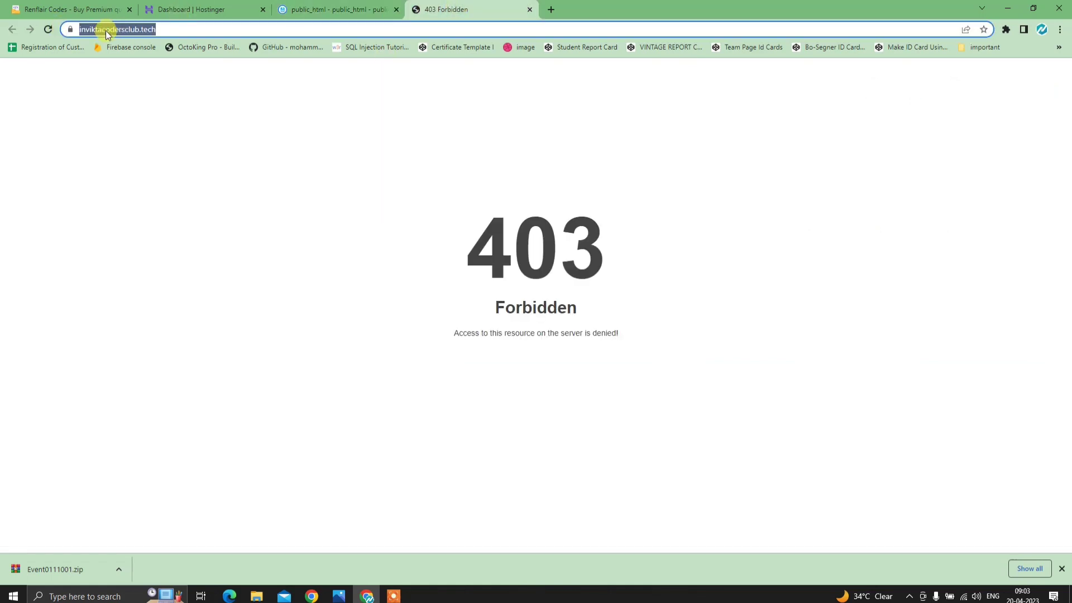
left_click(48, 29)
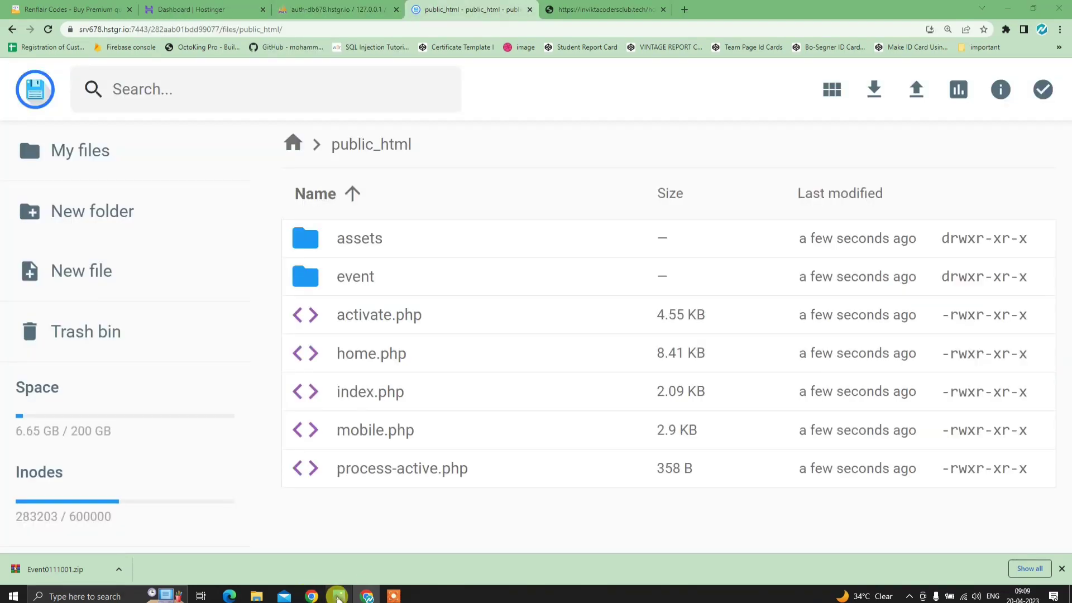
left_click(339, 596)
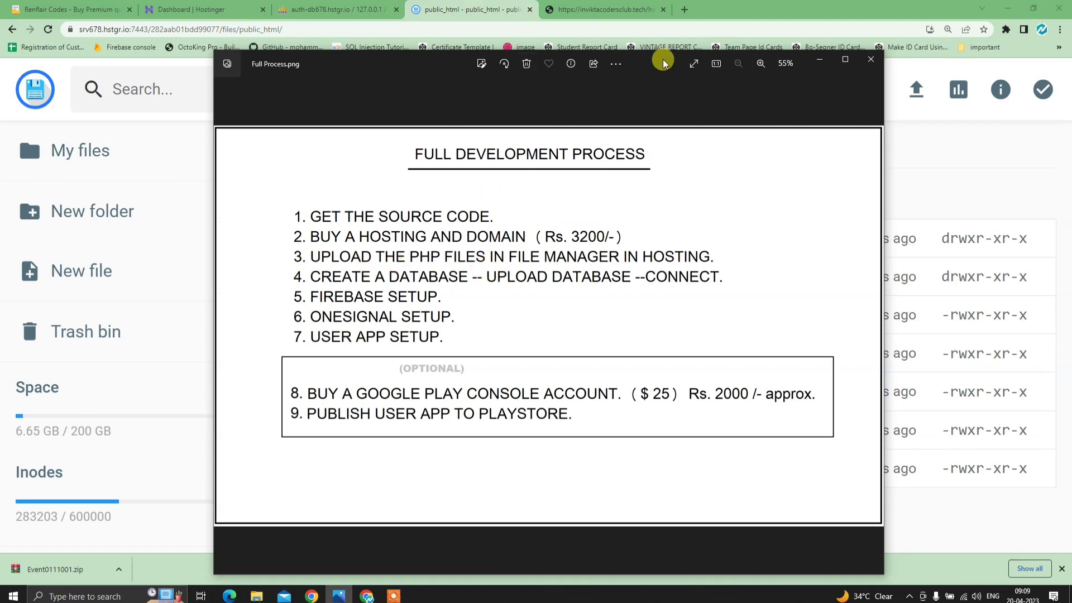
left_click_drag(669, 59, 650, 33)
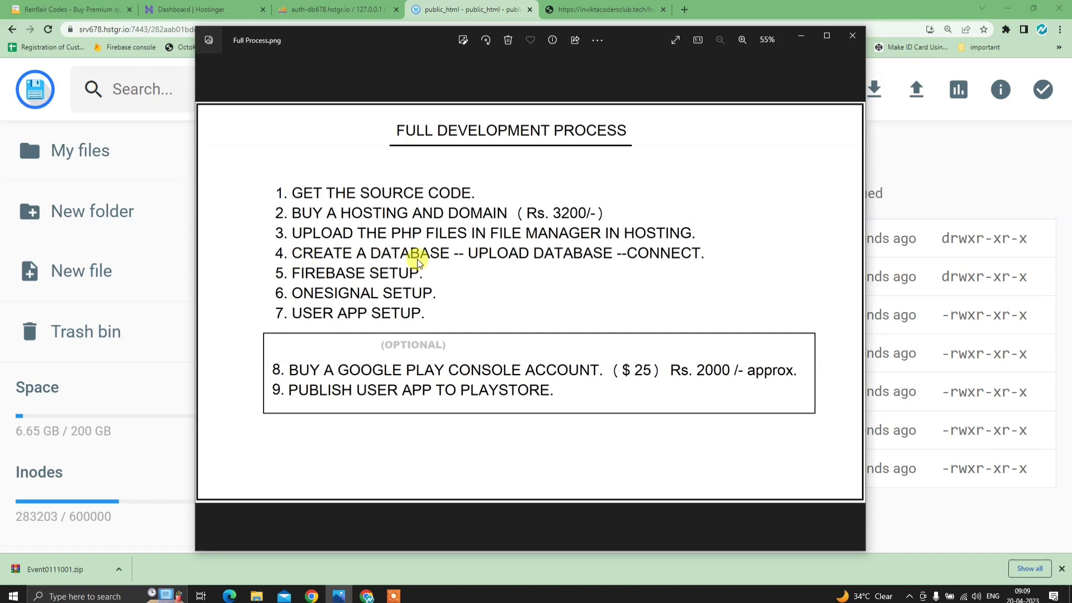
left_click(800, 40)
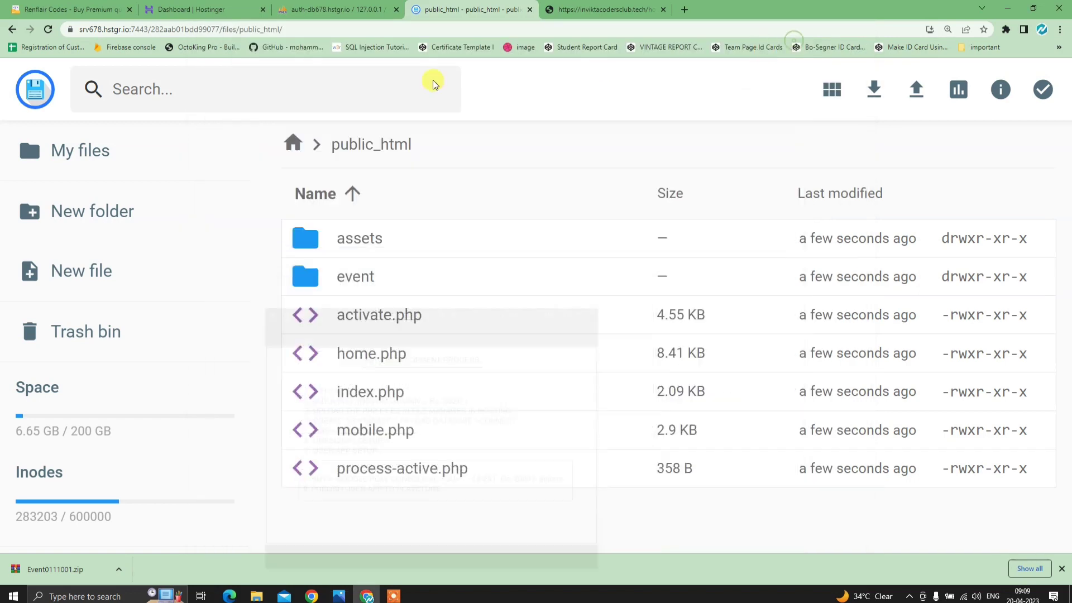
left_click(379, 10)
- Close phpMyAdmin and open the MySQL databases page under Databases in hPanel
left_click(395, 10)
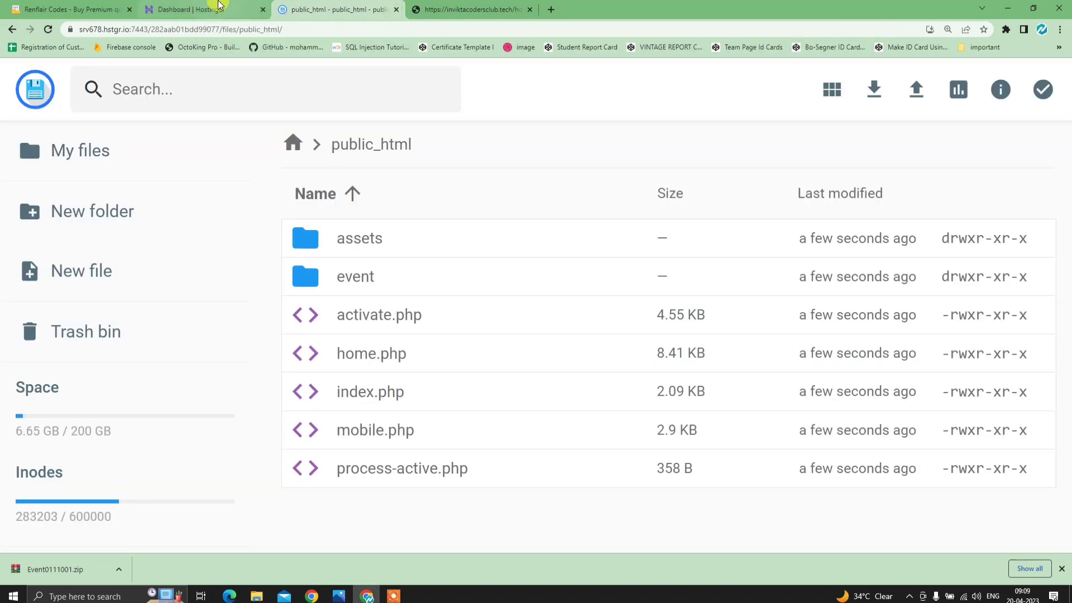
left_click(201, 10)
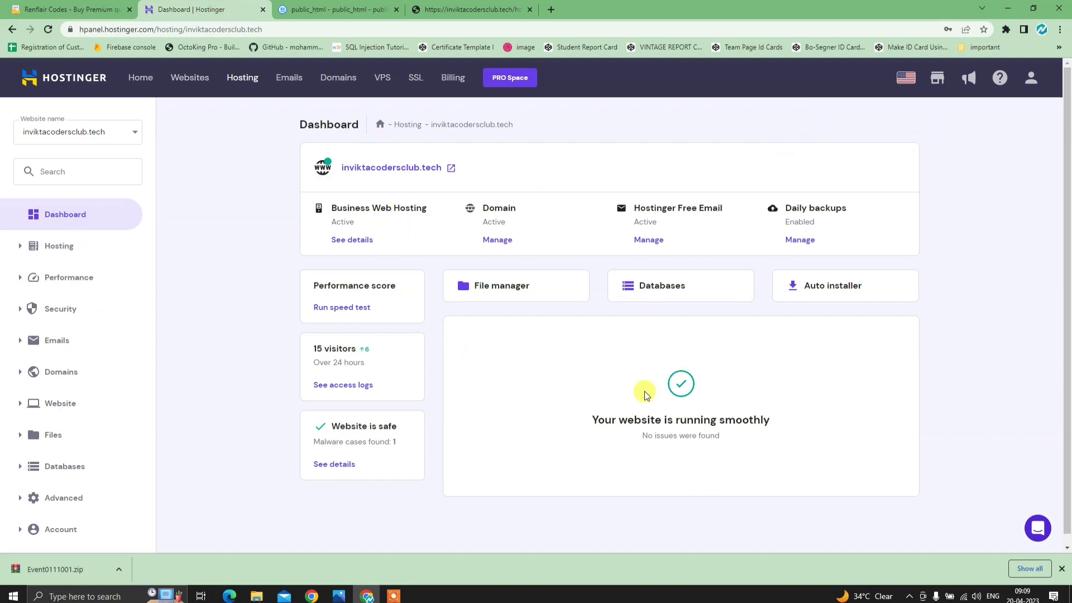
scroll(39, 503, "down", 1)
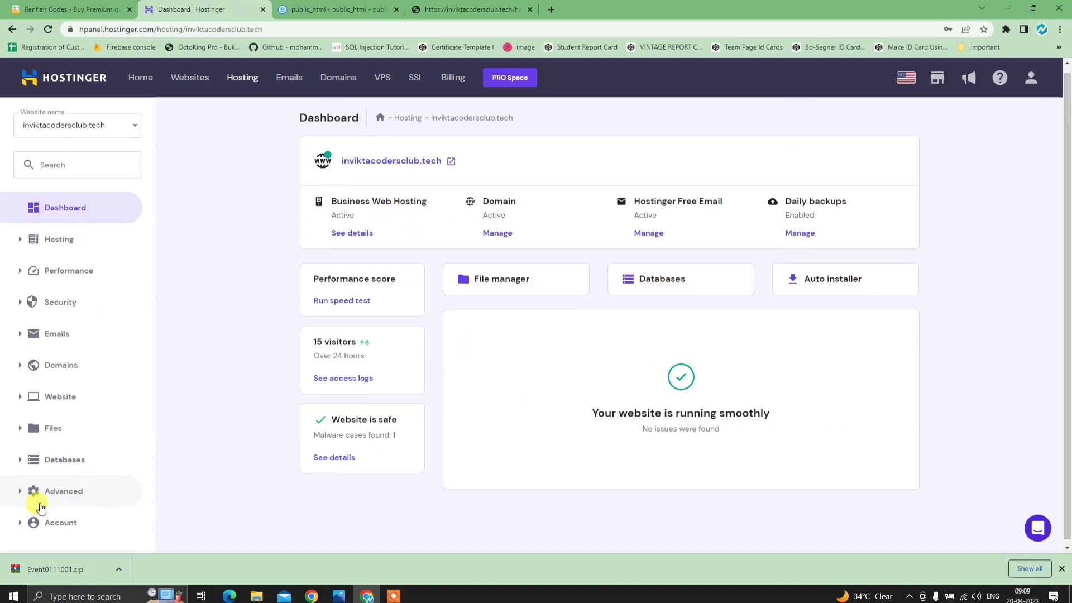
left_click(38, 464)
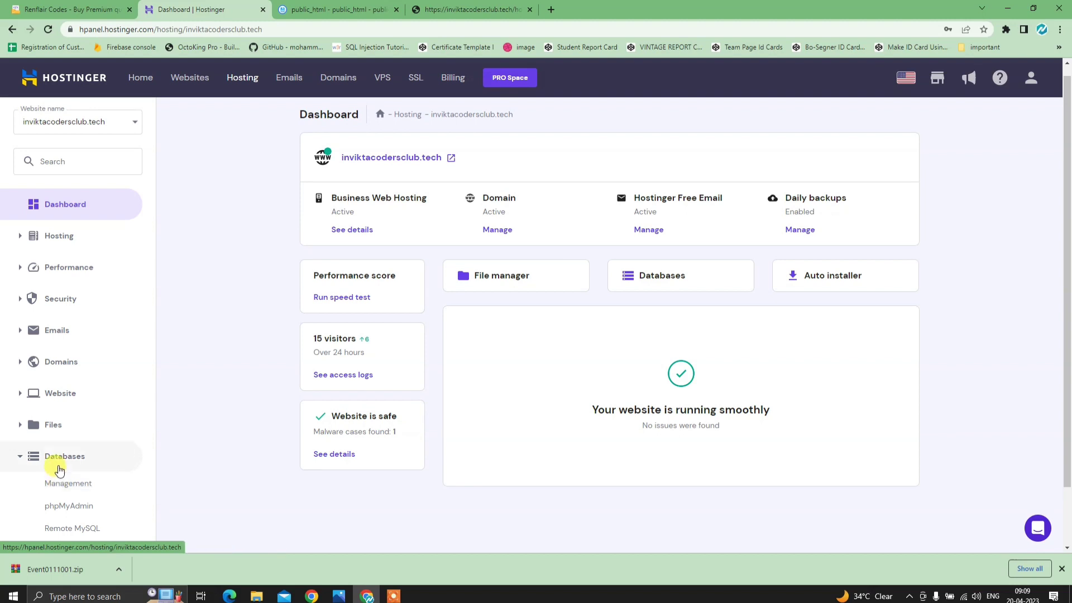
left_click(678, 275)
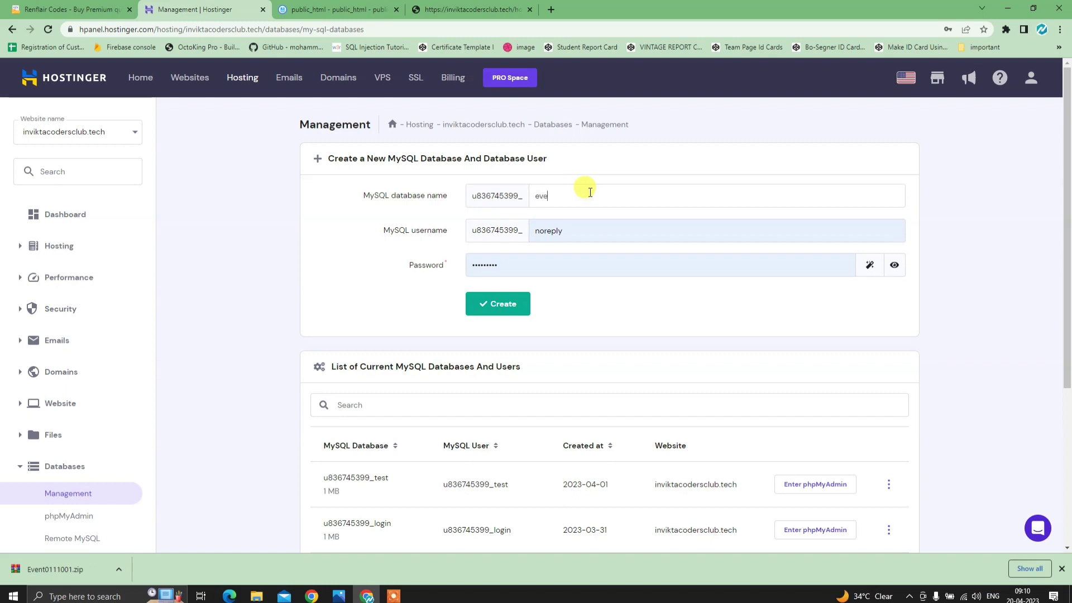
- Create a database and user both named event with a new password
left_click_drag(587, 192, 500, 194)
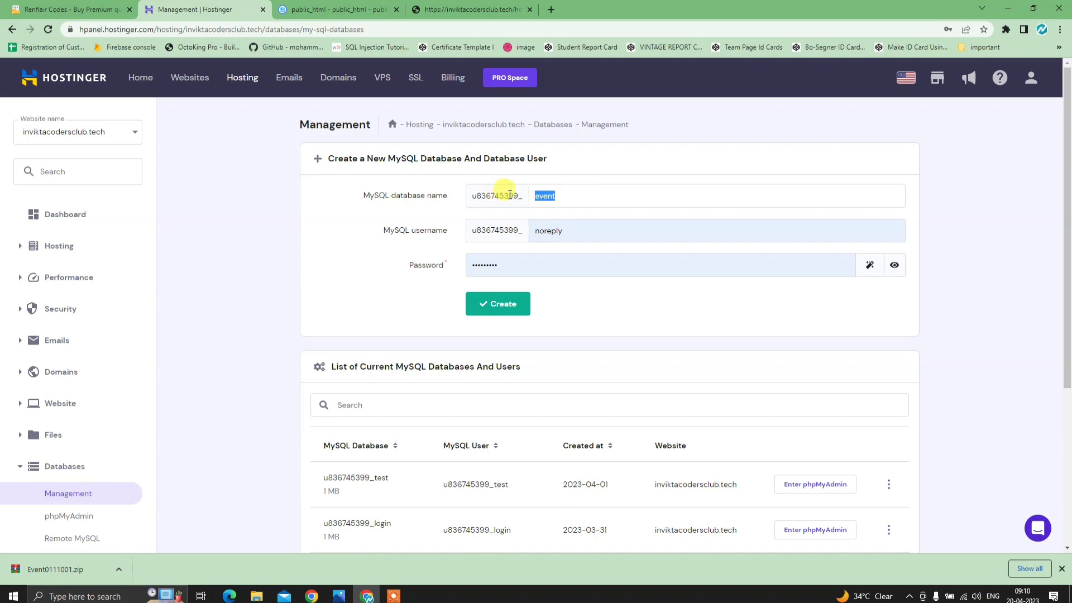
key("ctrl+c")
left_click(592, 229)
key("ctrl+v")
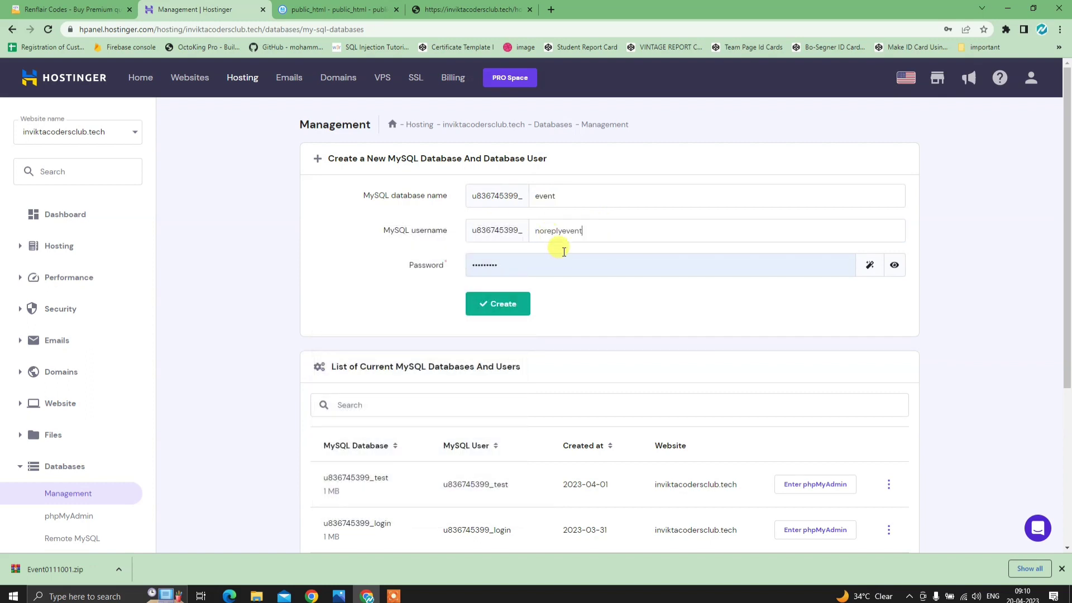
left_click_drag(571, 230, 510, 225)
key("ctrl+v")
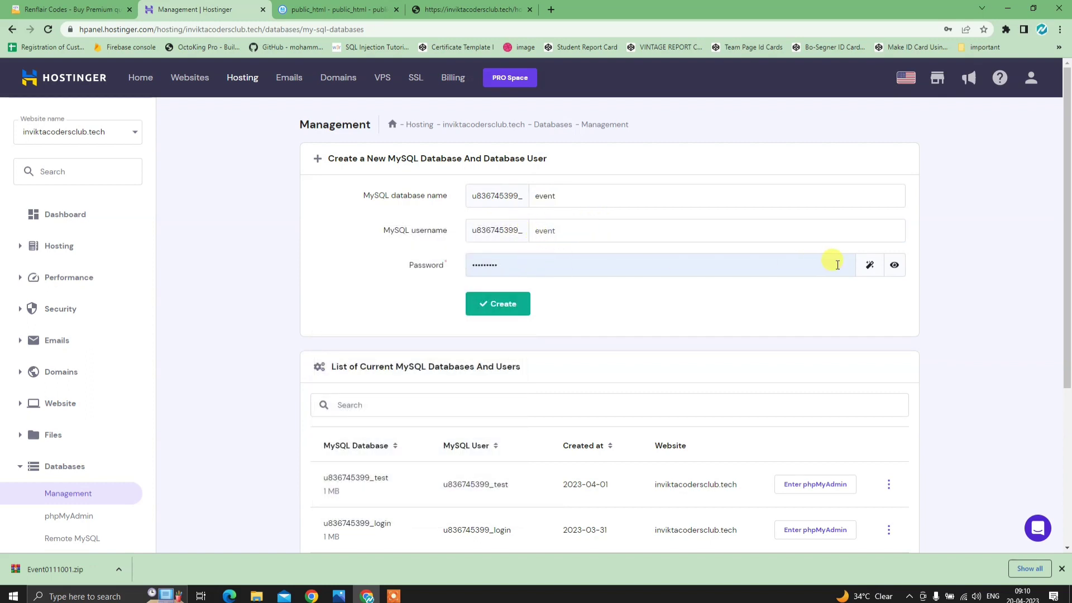
left_click(893, 265)
left_click_drag(538, 265, 479, 274)
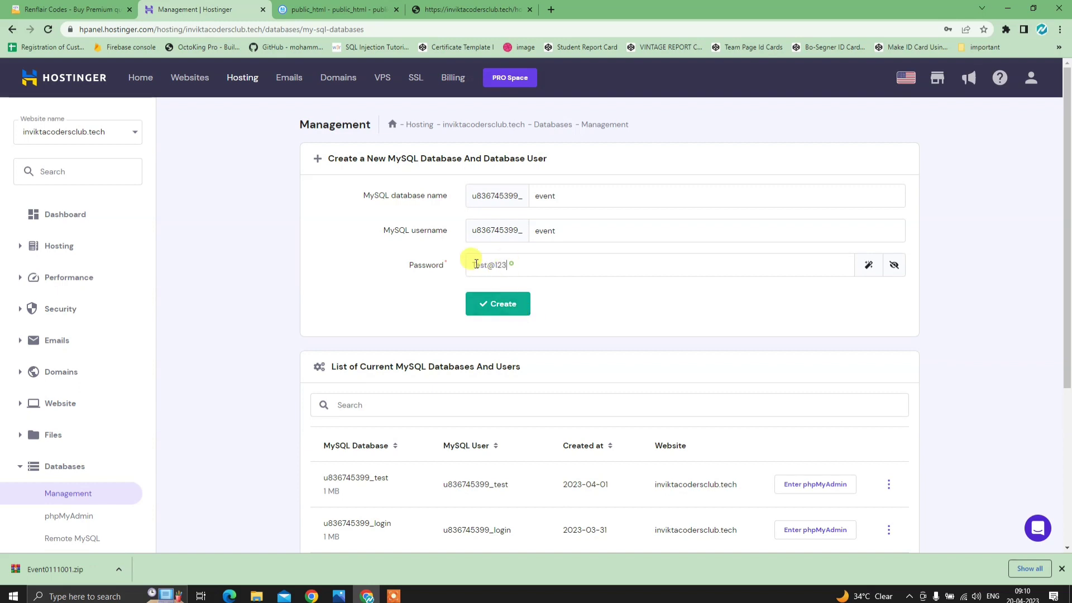
left_click_drag(509, 266, 418, 266)
left_click(499, 304)
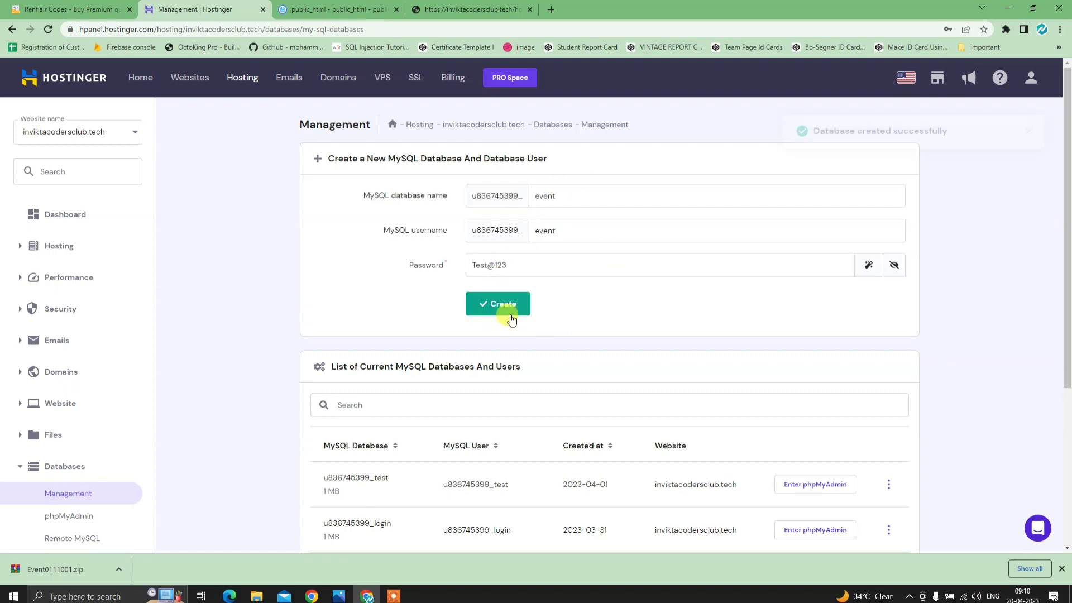
- Dismiss the success message and check u836745399_event in the database list
left_click_drag(811, 146, 968, 136)
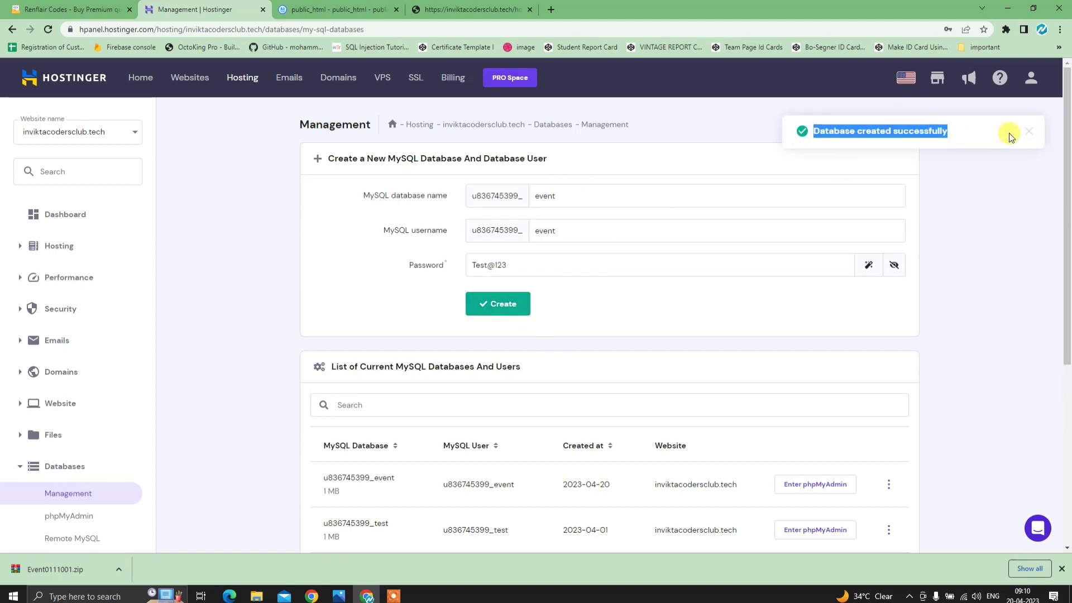
left_click(1026, 132)
scroll(558, 402, "down", 2)
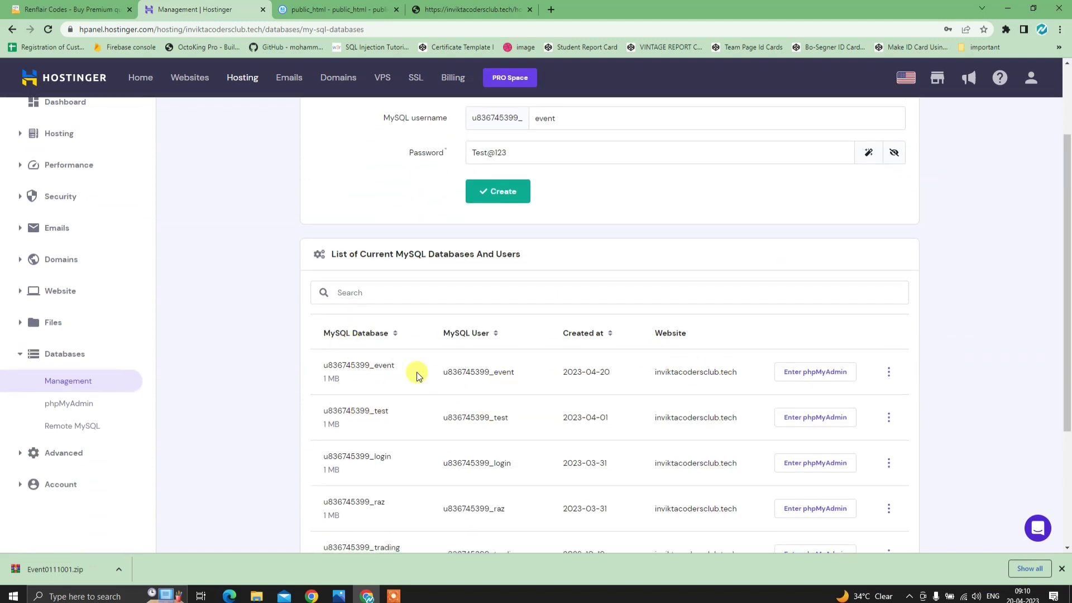
left_click_drag(324, 364, 545, 364)
left_click(556, 367)
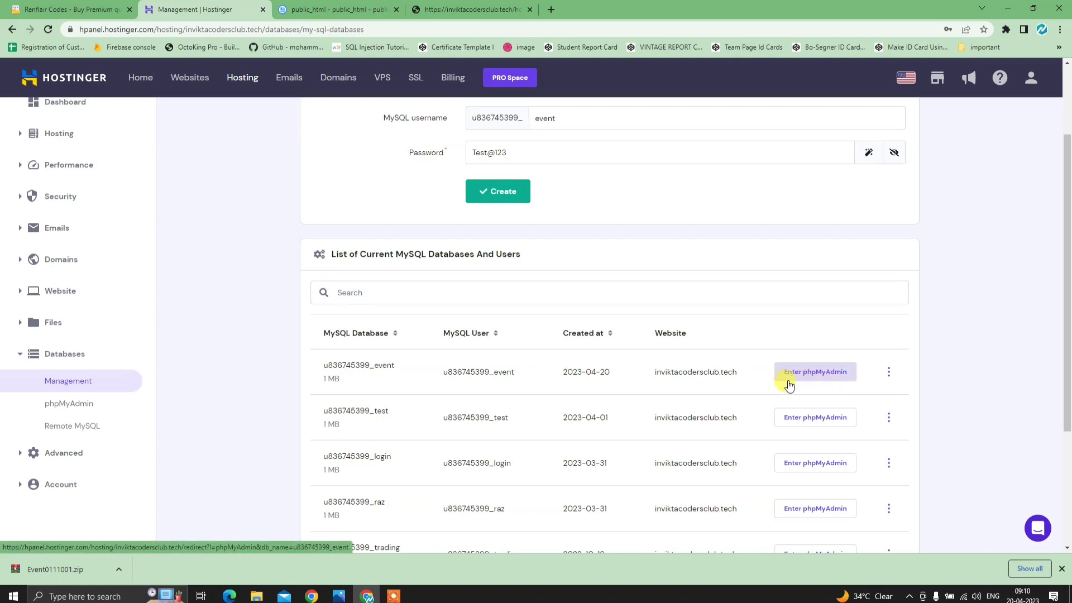
left_click(828, 375)
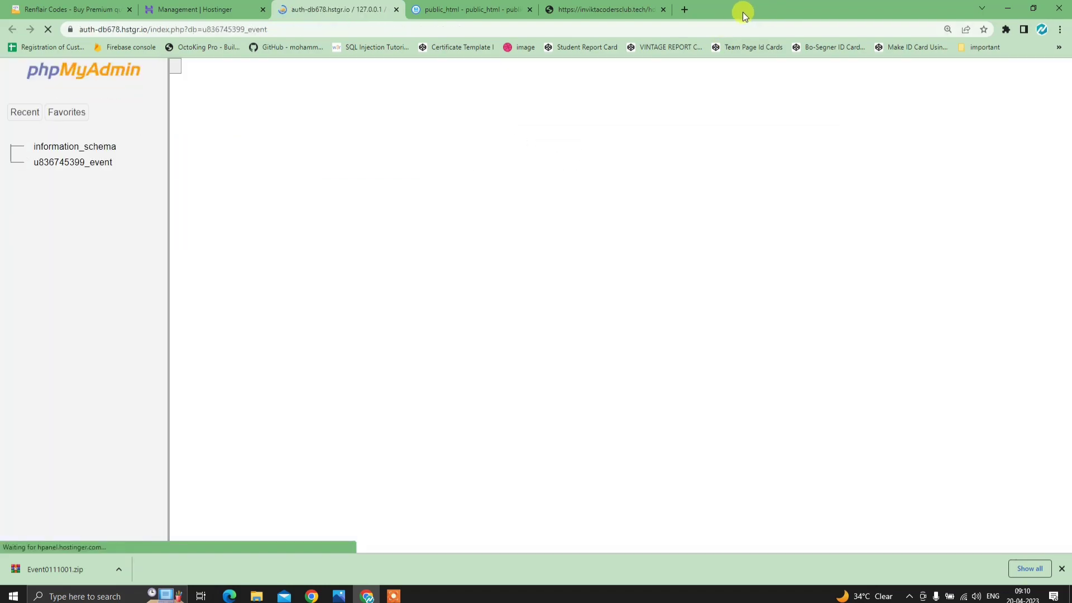
left_click_drag(725, 11, 768, 30)
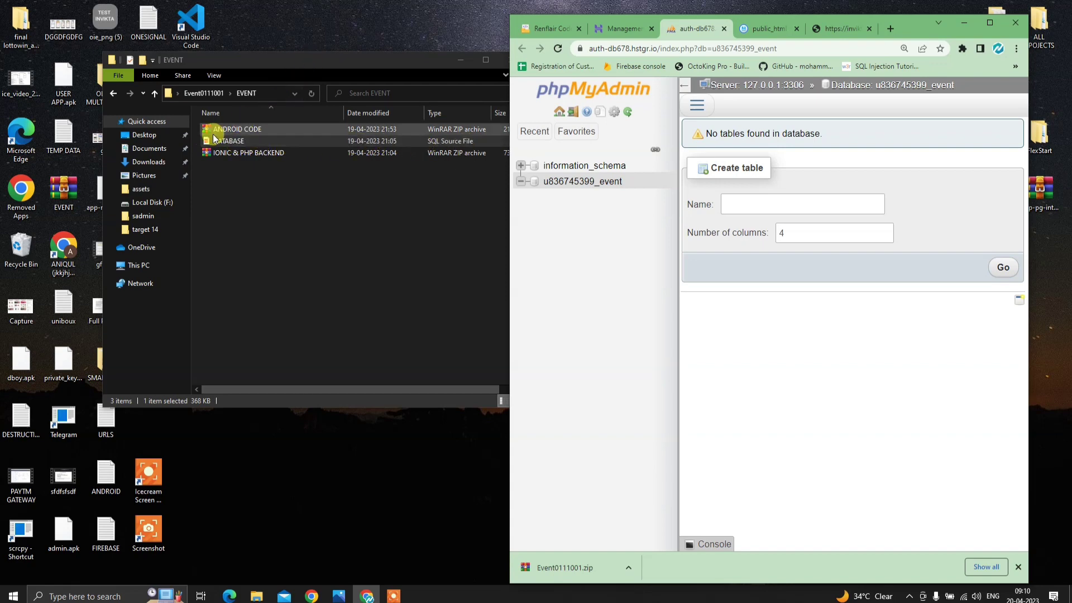
left_click(989, 26)
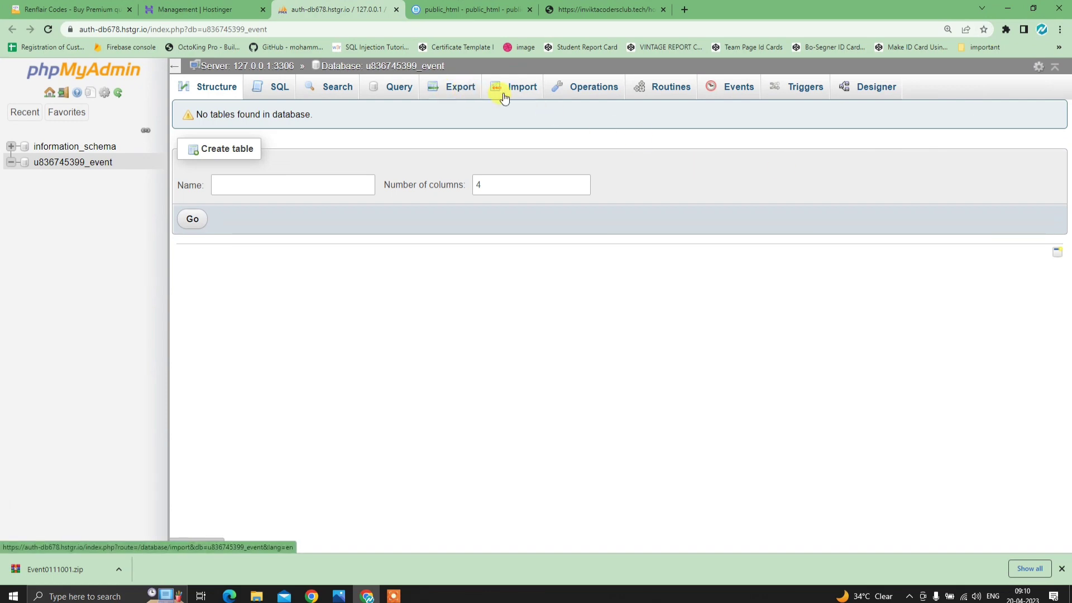
left_click(510, 92)
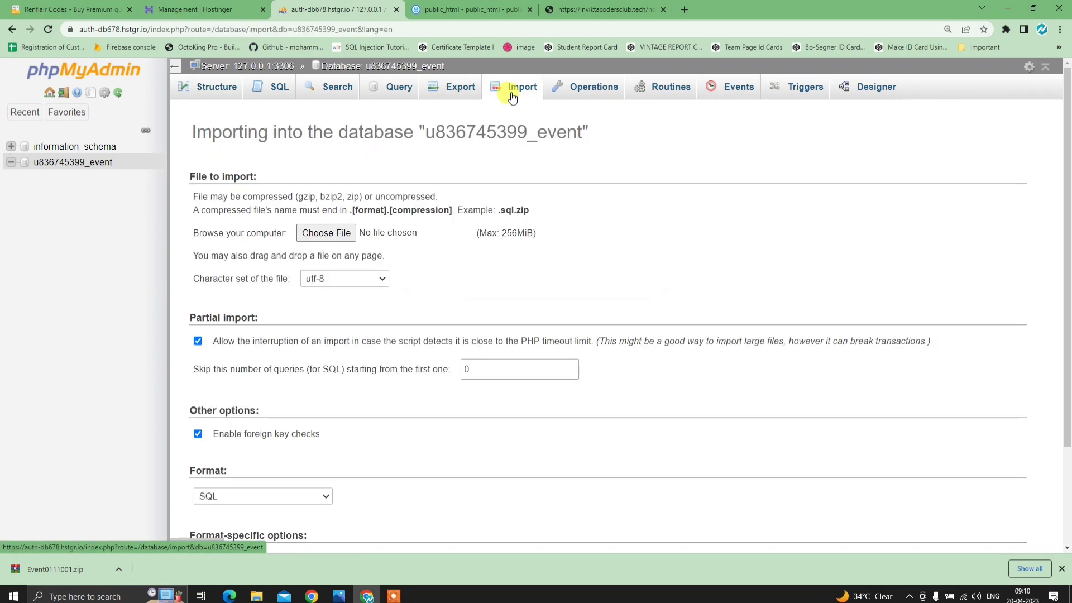
left_click(340, 237)
left_click(139, 94)
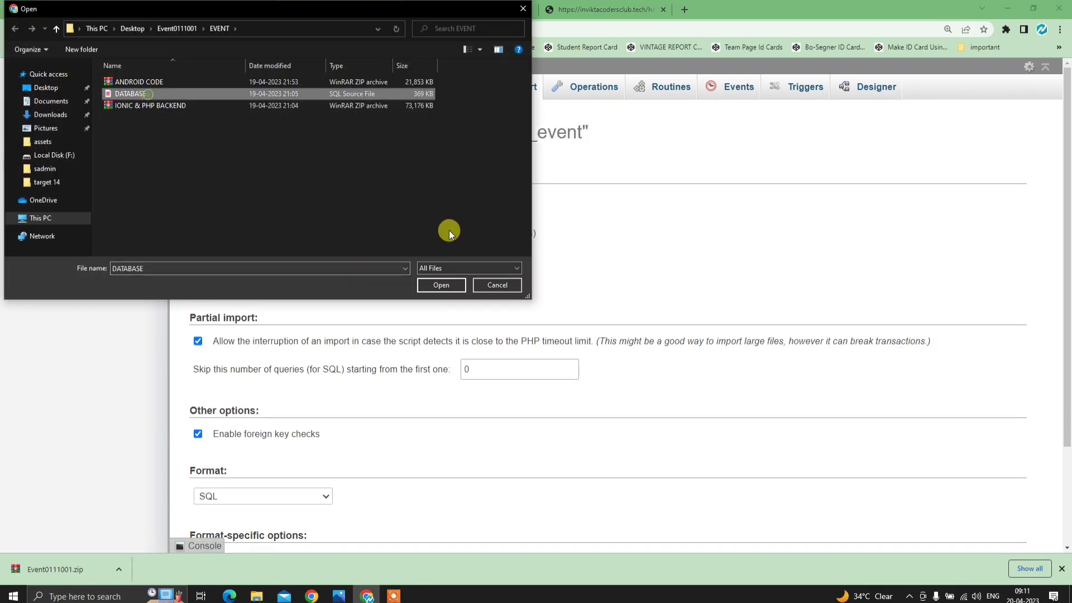
left_click(441, 286)
scroll(453, 296, "down", 2)
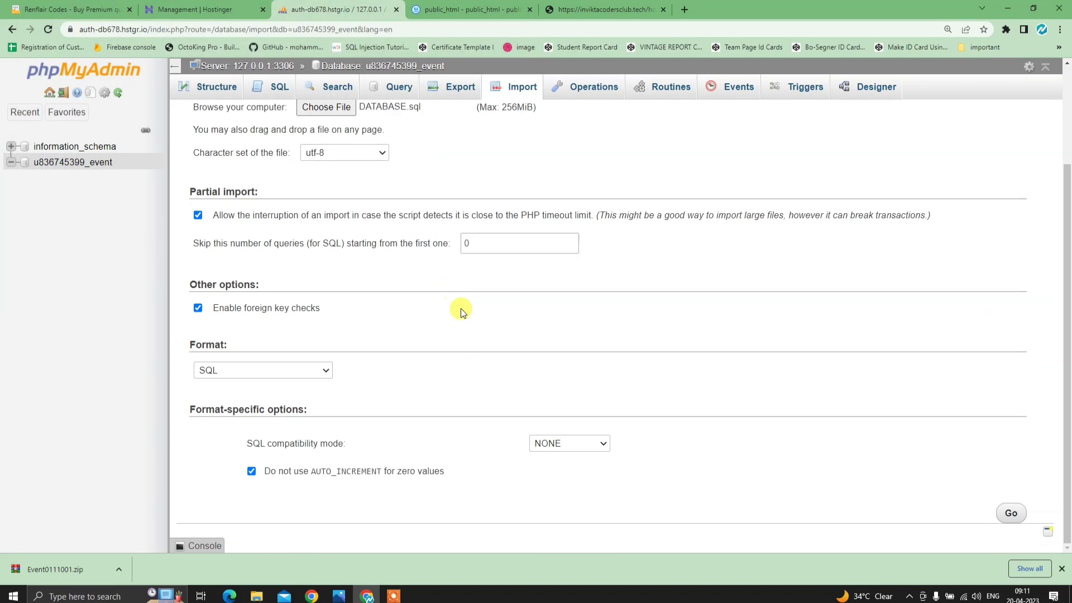
left_click(1011, 514)
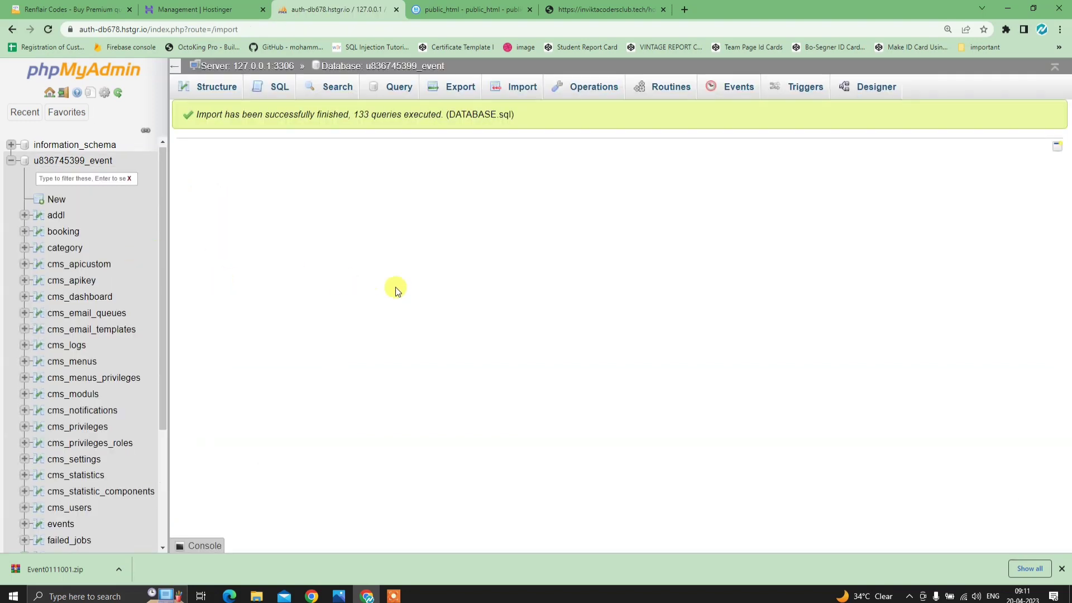
left_click(53, 160)
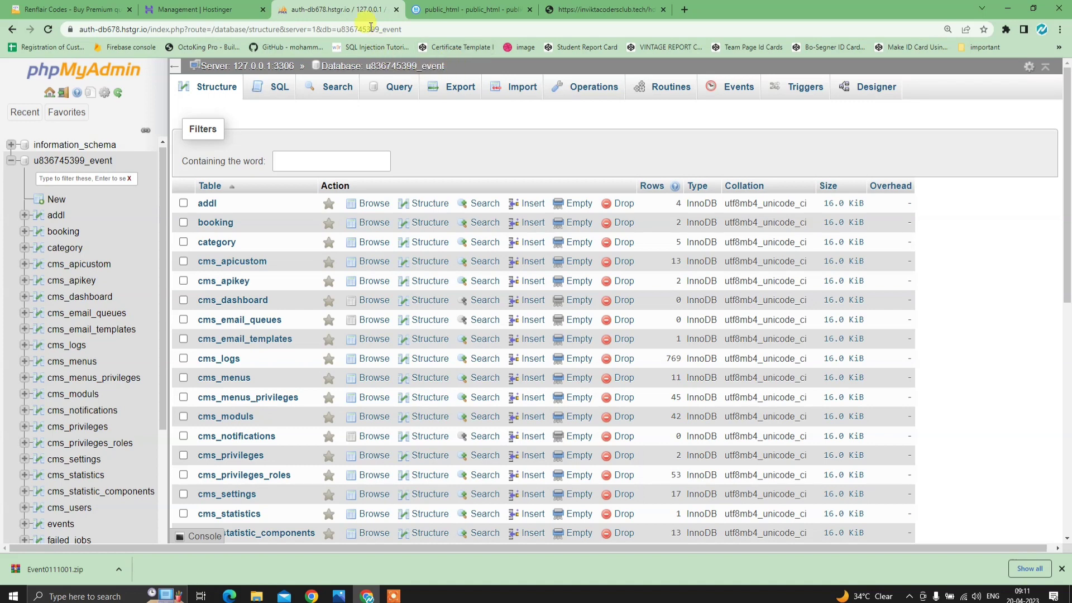
- Copy the new database name from the Hostinger list, then return to the file manager
left_click(195, 9)
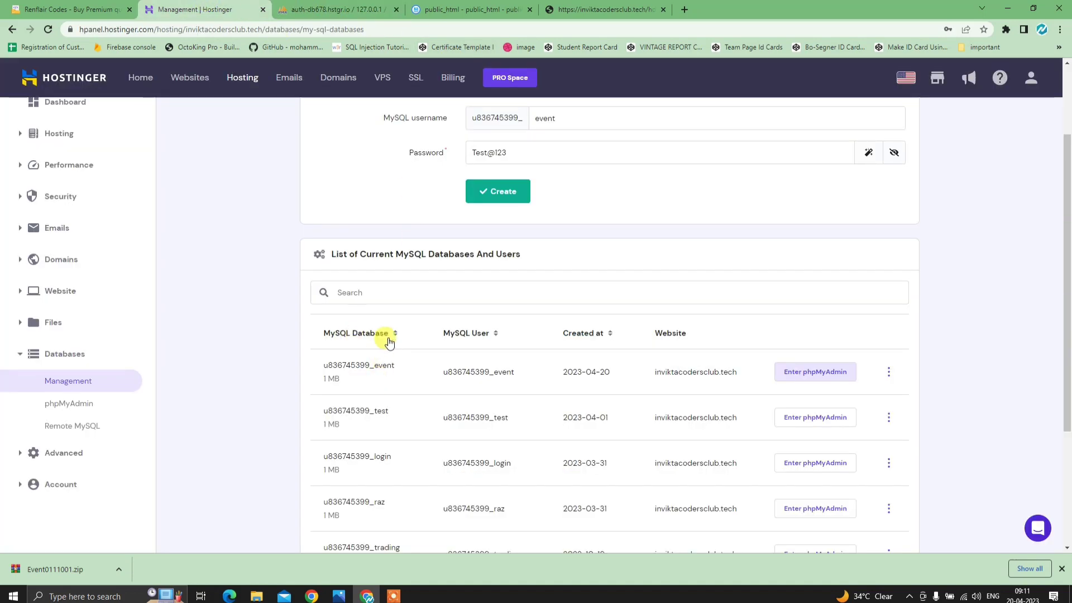
left_click_drag(408, 376, 327, 365)
left_click(406, 365)
double_click(380, 365)
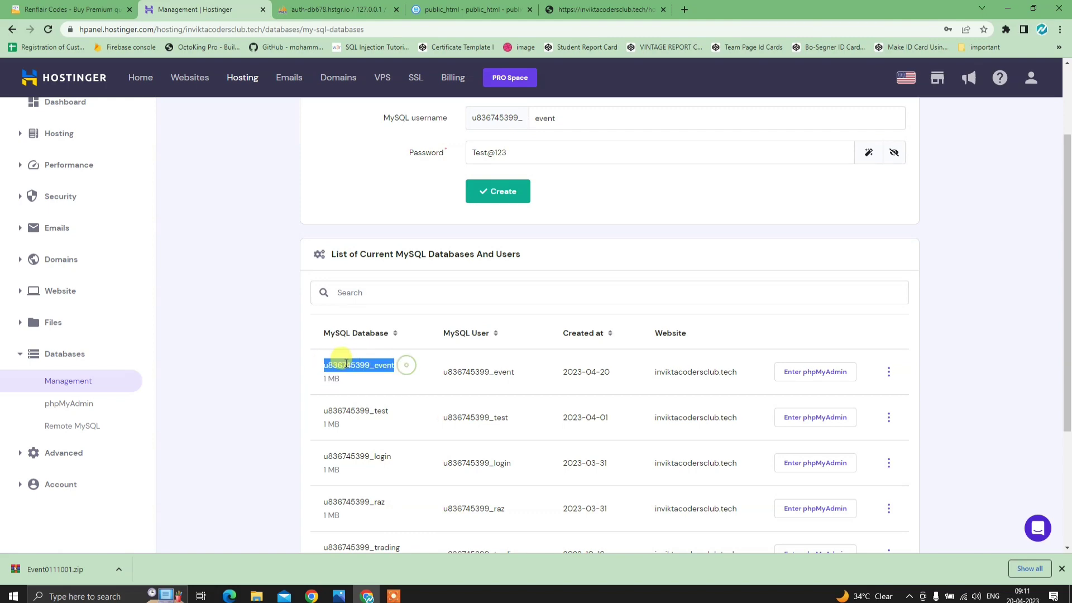
right_click(330, 357)
left_click(381, 368)
left_click(341, 17)
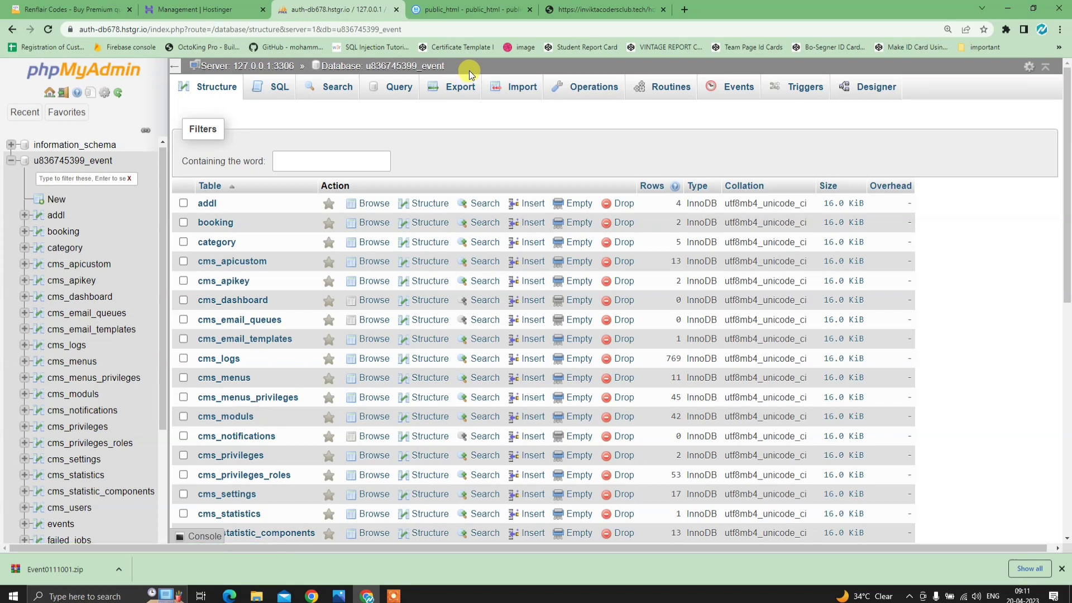
left_click(480, 12)
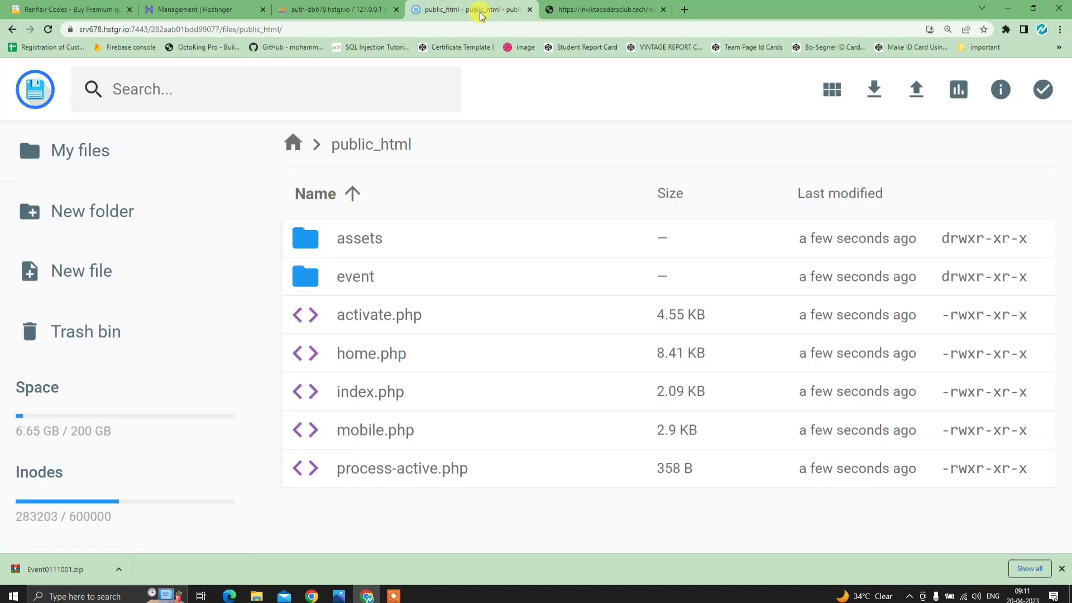
- Check the setup checklist, then open event/pay/db.php for editing
left_click(346, 597)
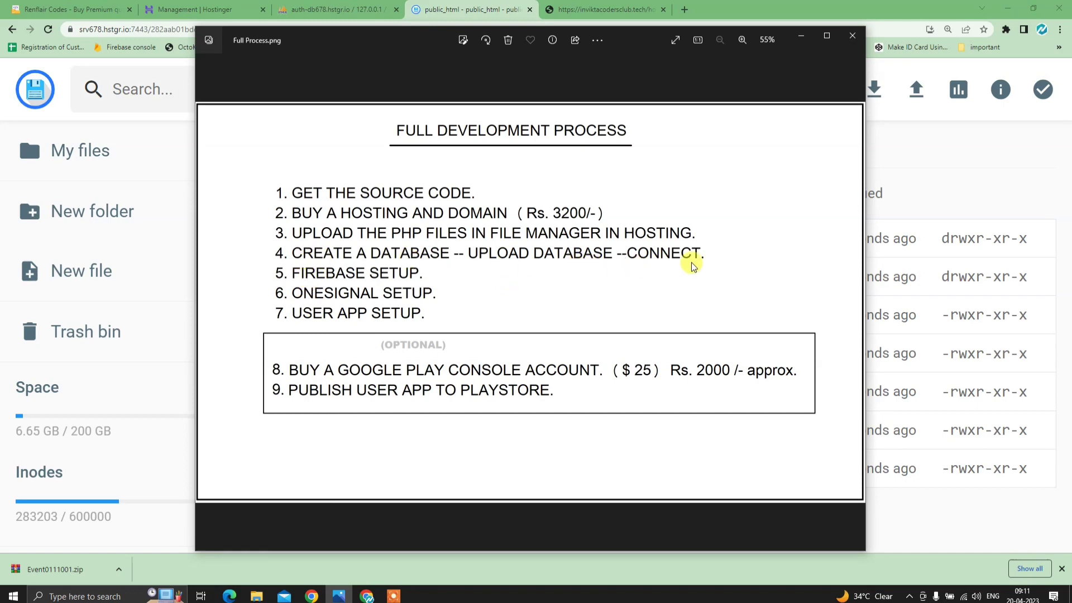
left_click(792, 35)
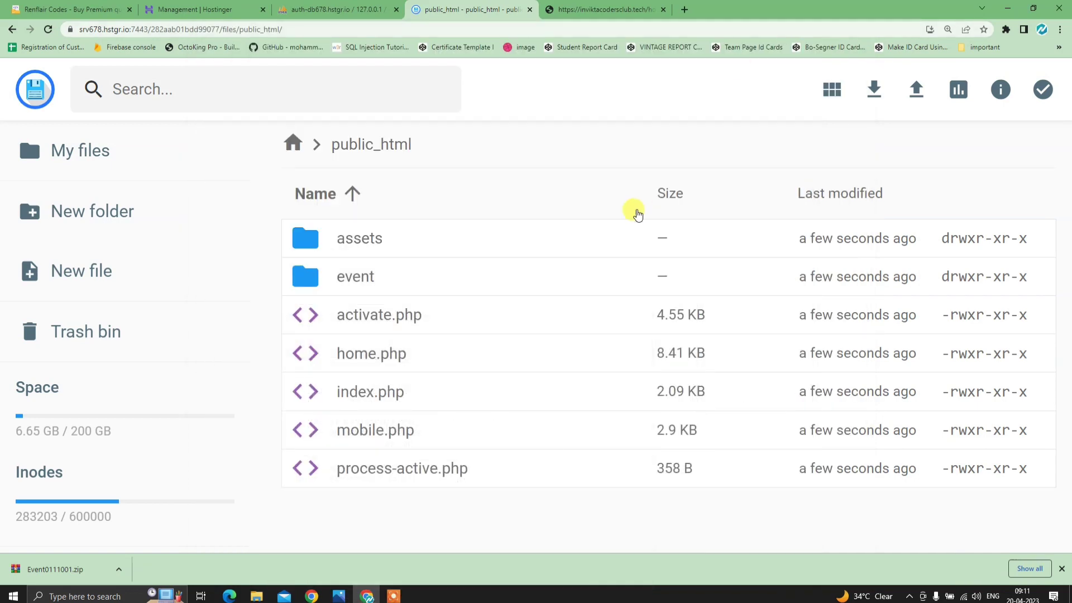
double_click(378, 277)
scroll(357, 413, "down", 2)
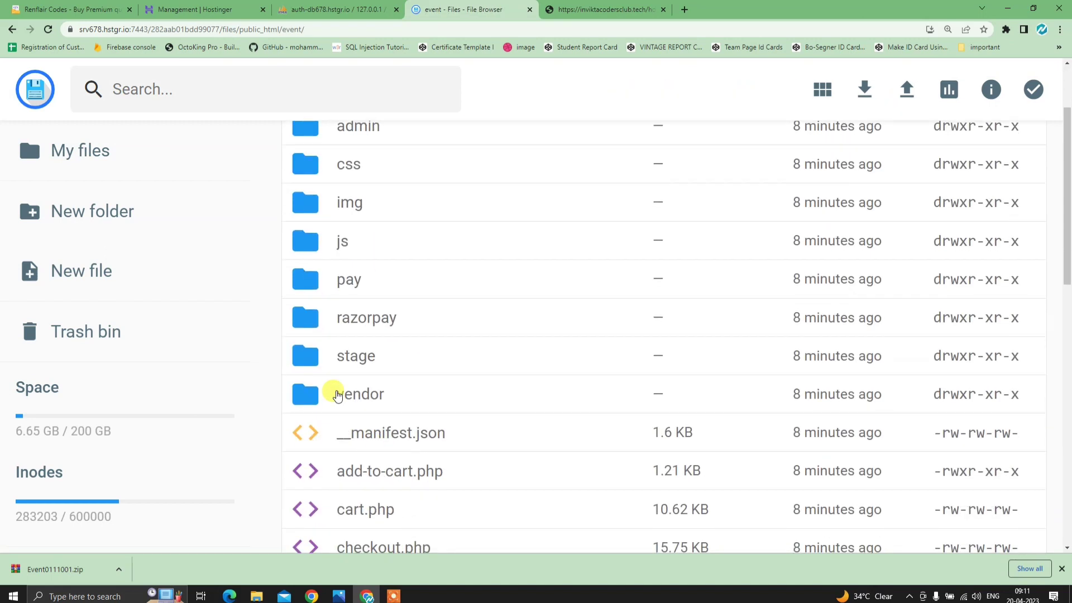
double_click(432, 290)
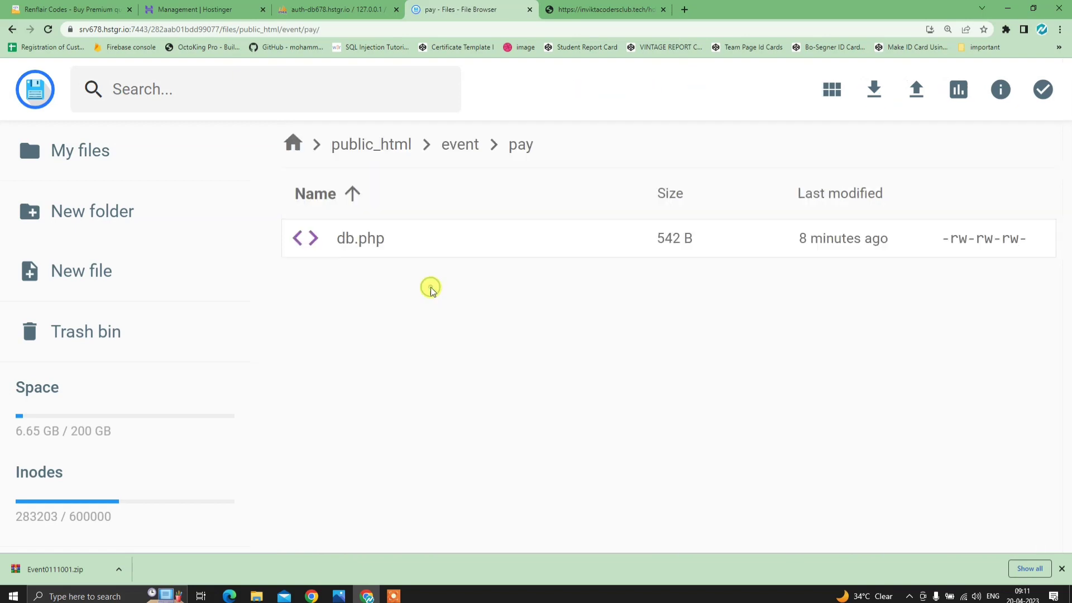
double_click(409, 249)
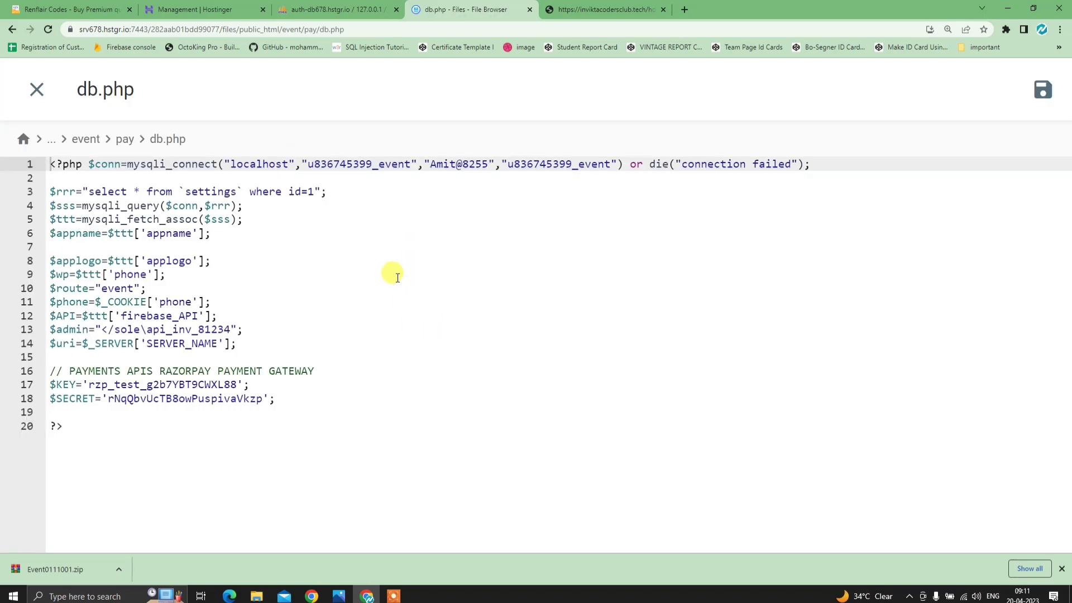
- Copy u836745399_event from phpMyAdmin and paste it as db.php's database-name argument
left_click_drag(308, 162, 411, 161)
key("Right")
left_click(344, 5)
left_click_drag(456, 69, 370, 68)
right_click(387, 68)
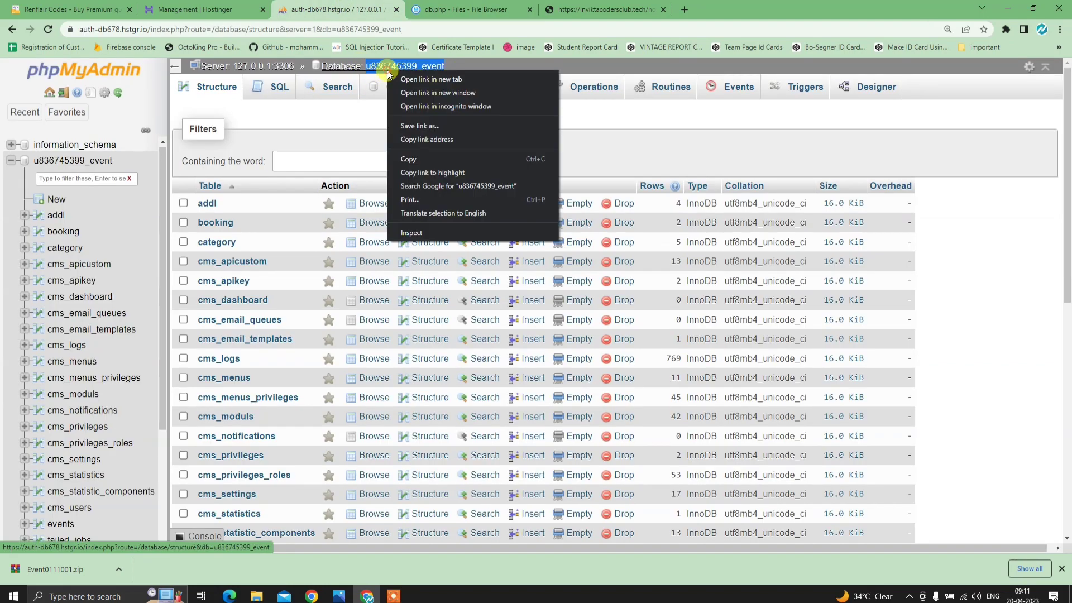
left_click(420, 150)
left_click(456, 7)
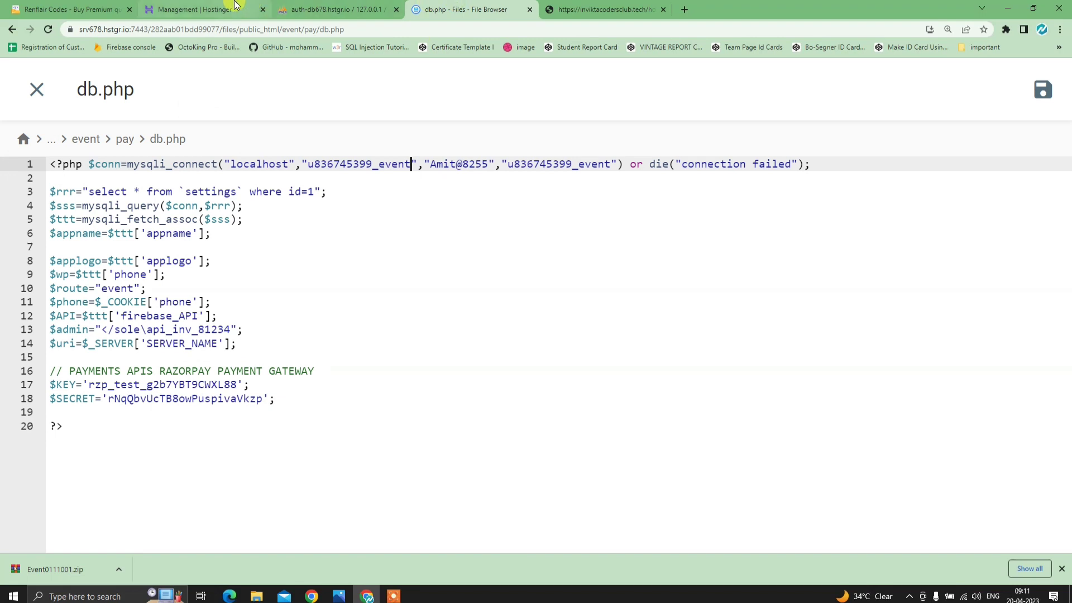
left_click_drag(506, 163, 612, 163)
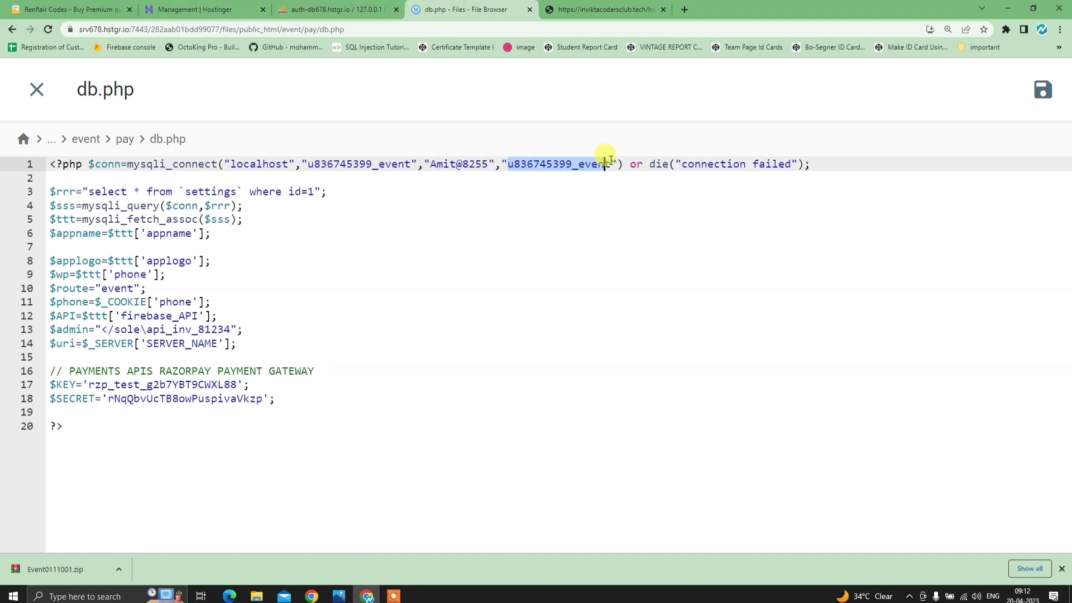
key("ctrl+v")
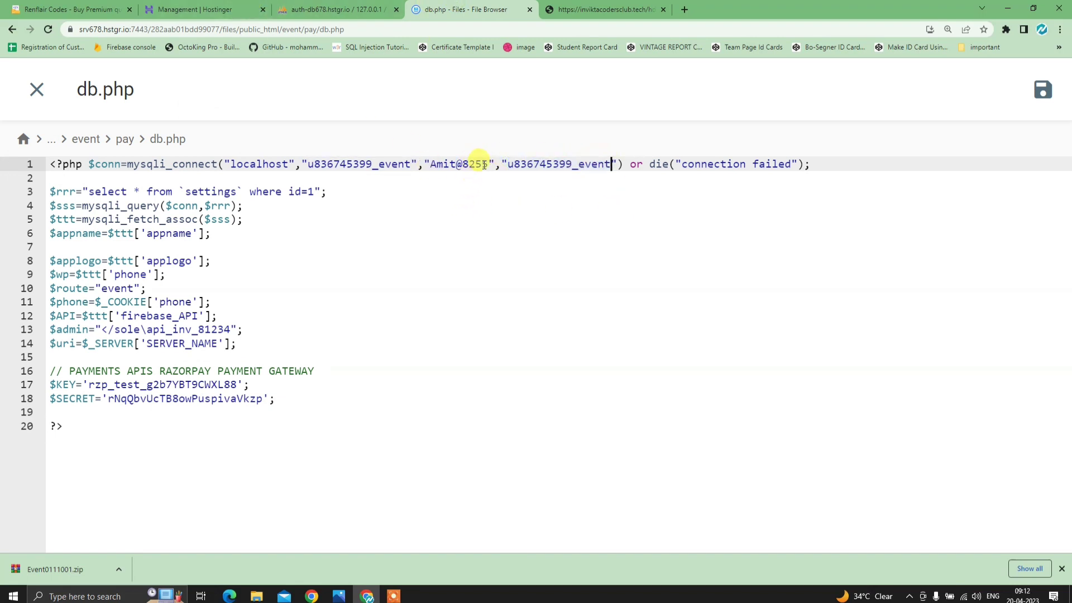
- Replace the old database password in db.php with the new password
left_click_drag(487, 163, 437, 163)
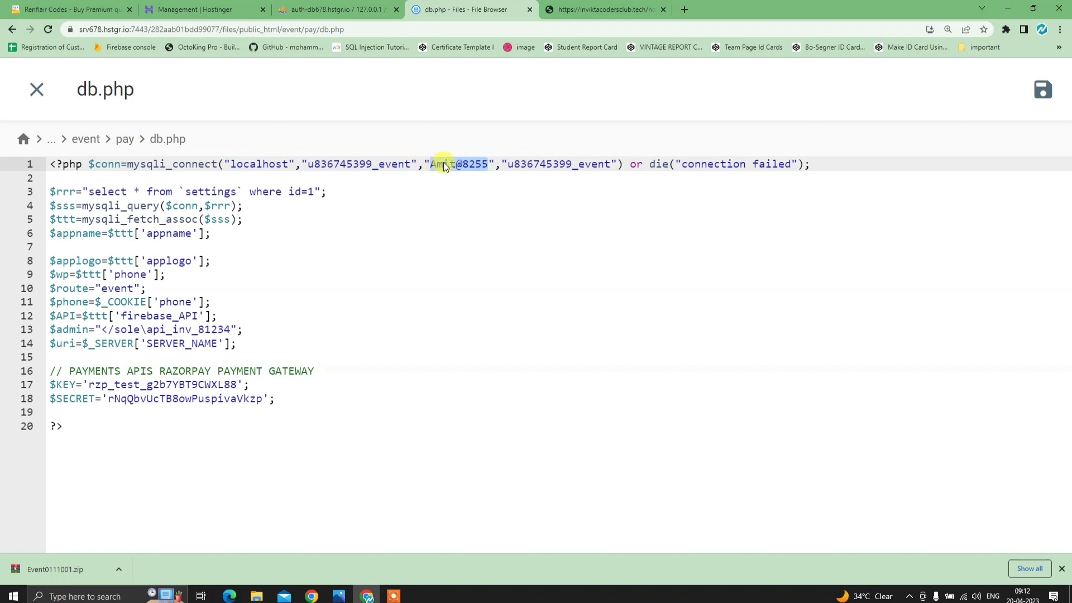
key("BackSpace")
type("Test")
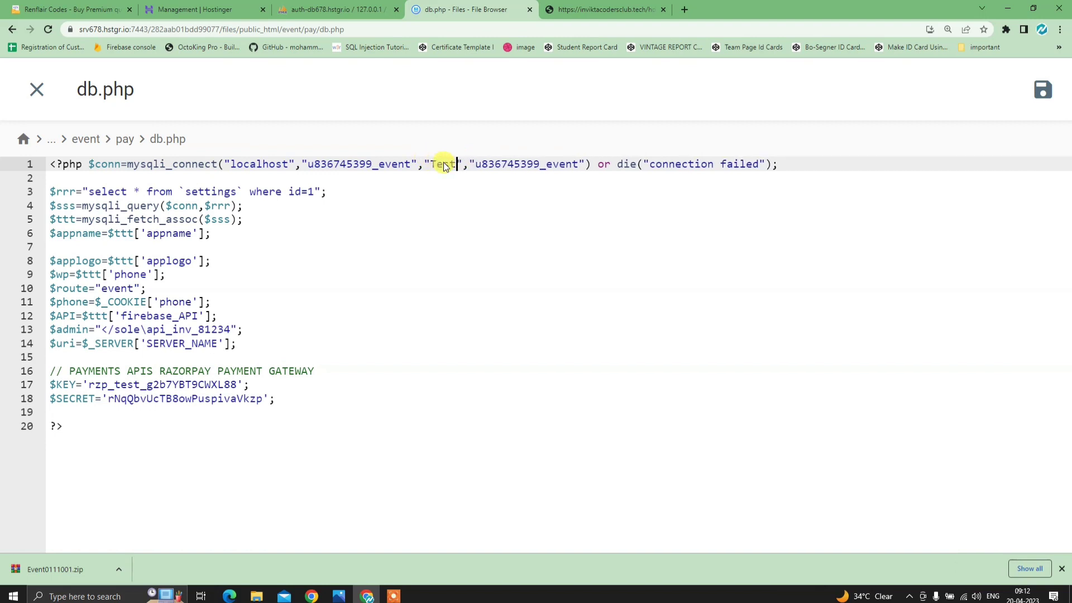
type("@123")
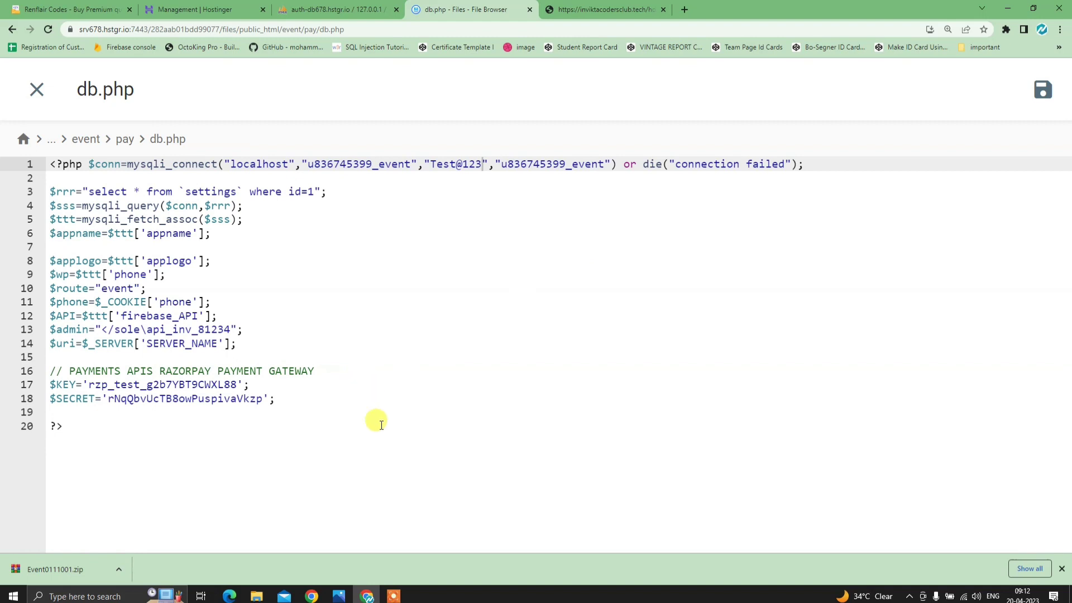
left_click(598, 10)
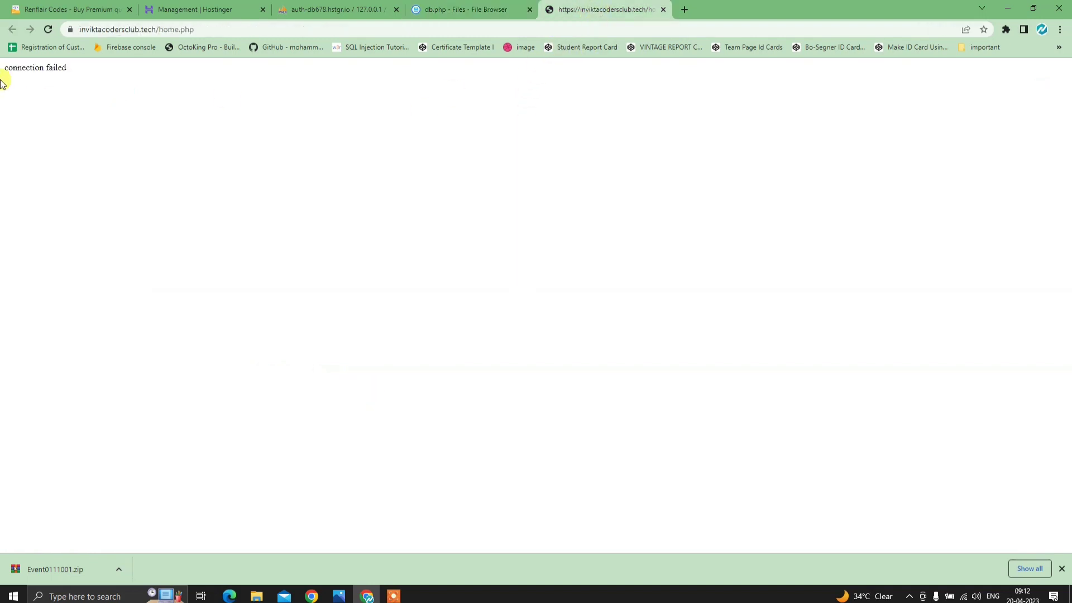
- Reload the live site twice until activate.php loads, then switch to Renflair Codes
left_click(47, 33)
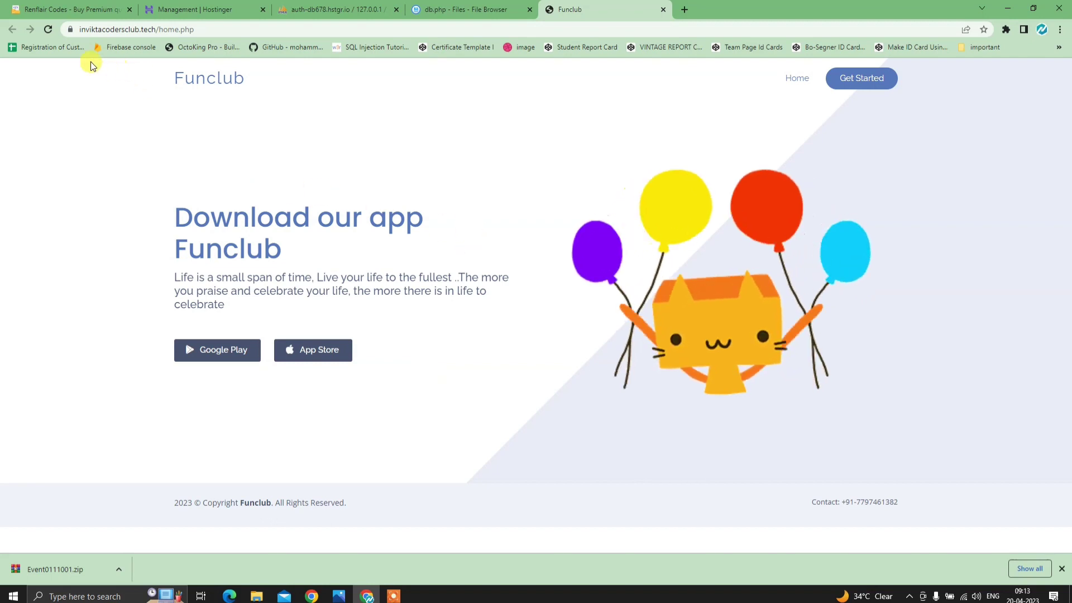
left_click(45, 29)
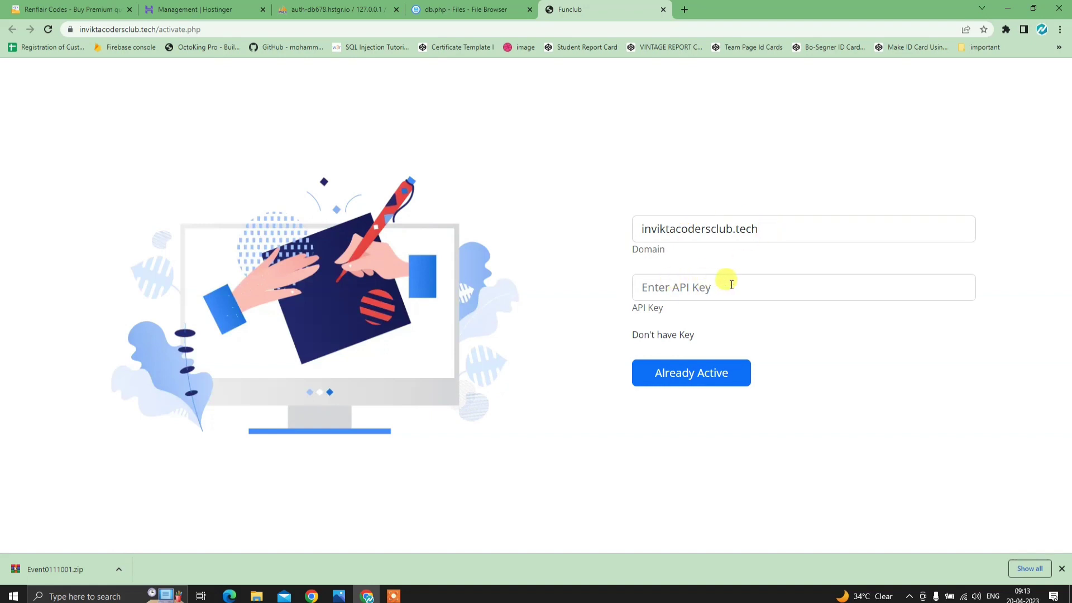
left_click(84, 9)
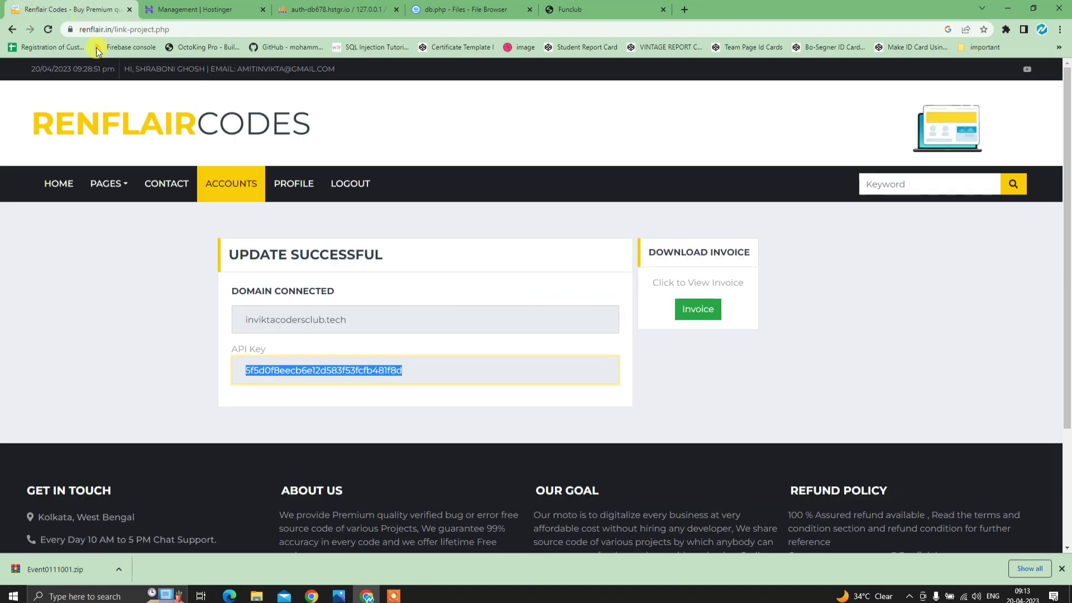
- Copy the event app's API key from its Renflair Codes Link Project page
right_click(339, 373)
left_click(377, 381)
left_click(435, 366)
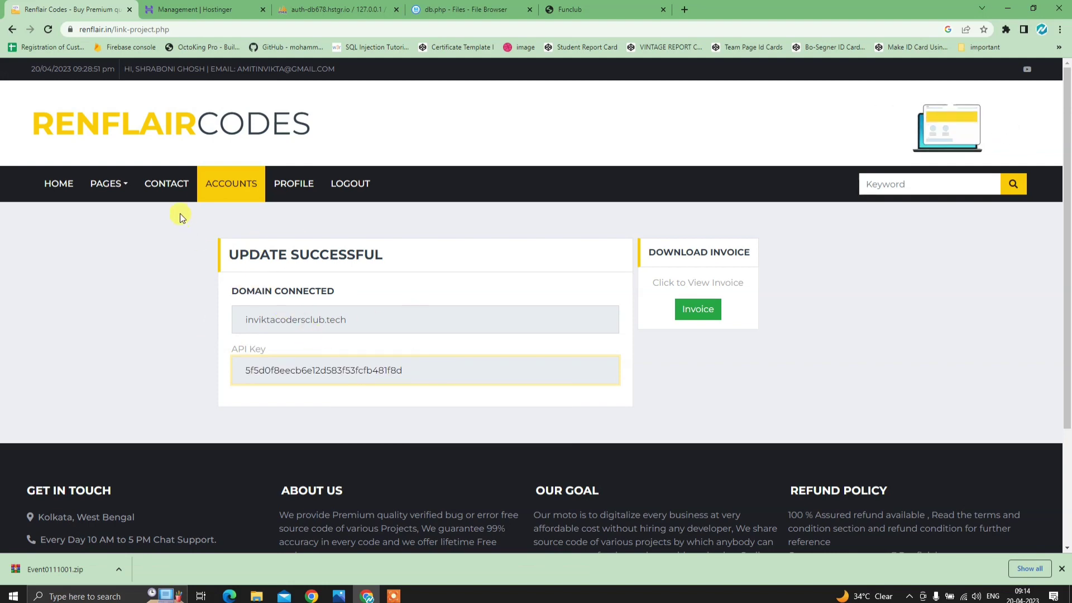
left_click(232, 184)
scroll(273, 263, "down", 4)
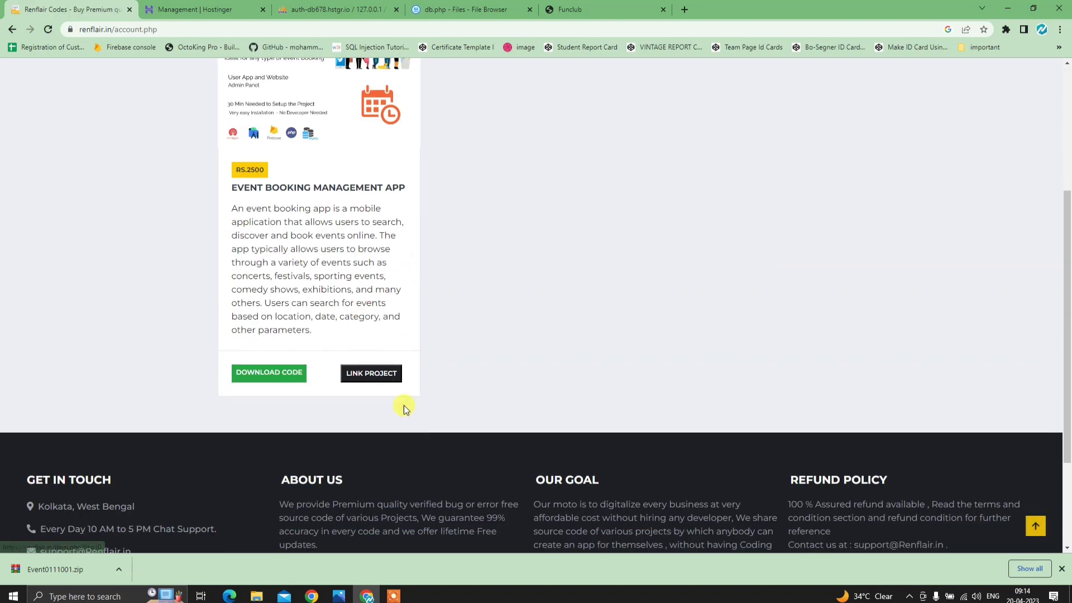
left_click(370, 375)
left_click_drag(408, 363, 234, 369)
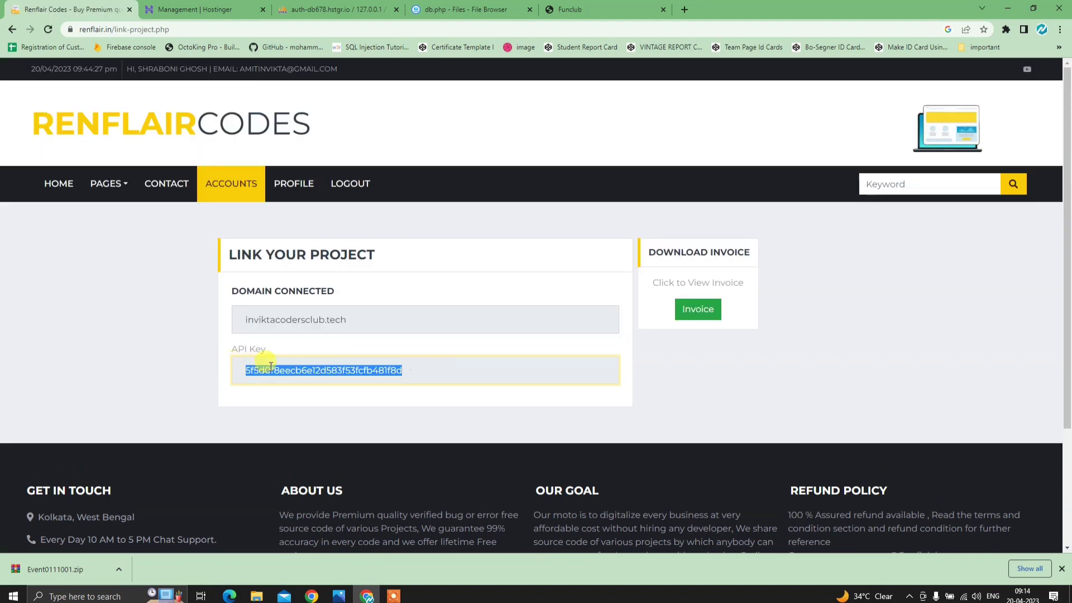
right_click(269, 366)
left_click(299, 378)
- Paste the API key into the Funclub activation form and submit with Already Active
left_click(580, 8)
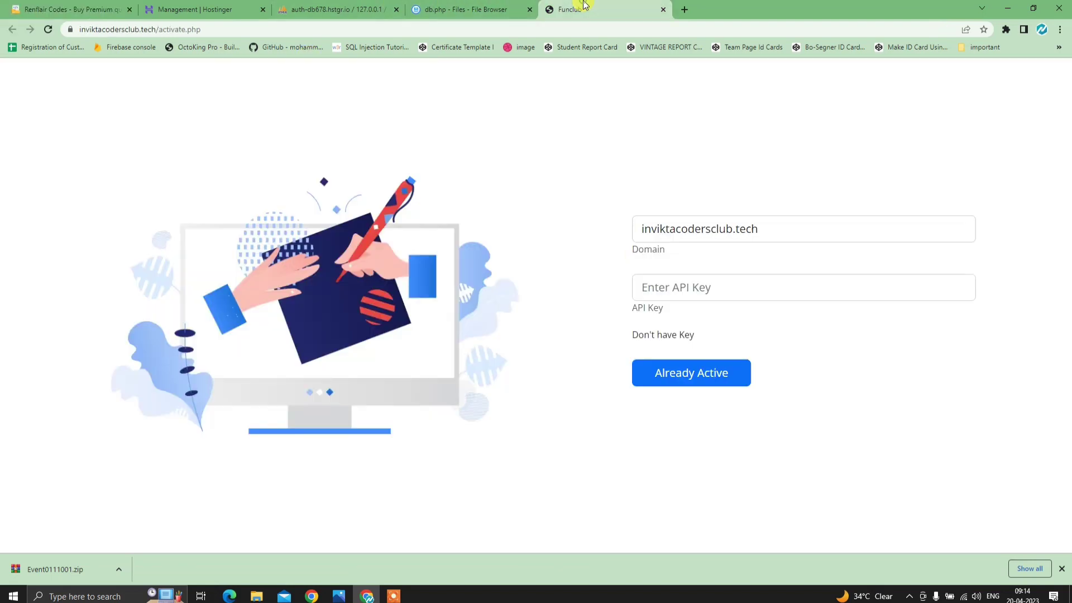
left_click(697, 287)
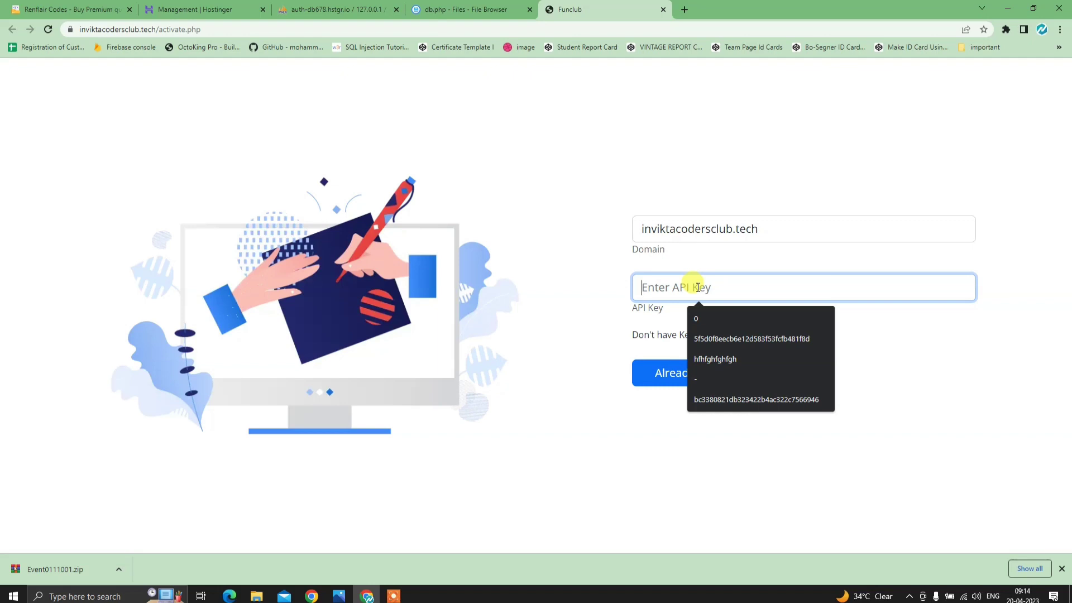
key("ctrl+v")
left_click(663, 380)
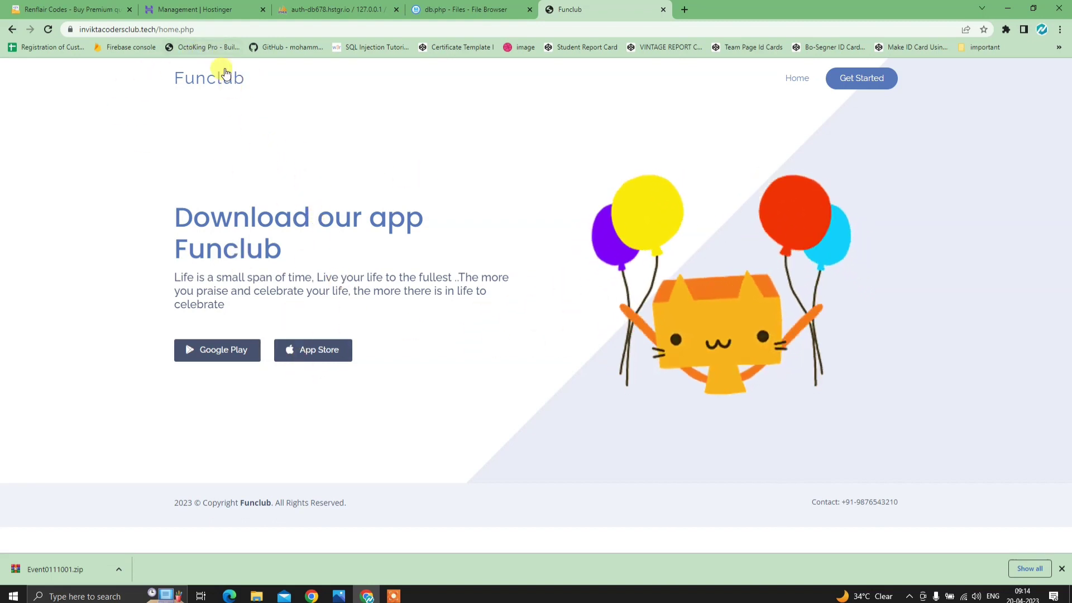
- Load the site root by removing home.php from the address, then close developer tools
right_click(311, 118)
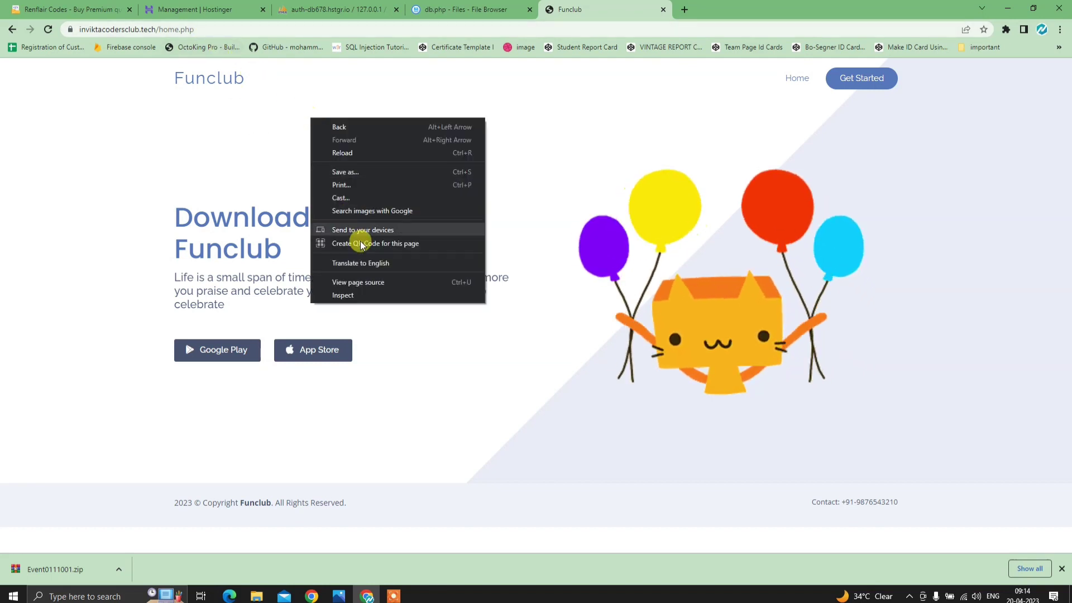
left_click(363, 296)
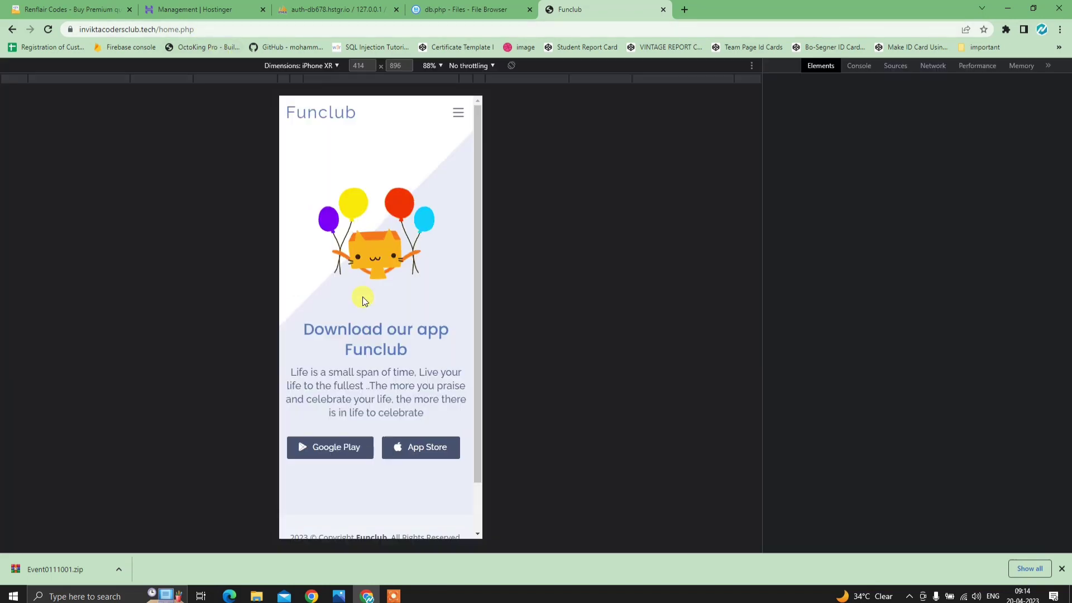
left_click(203, 29)
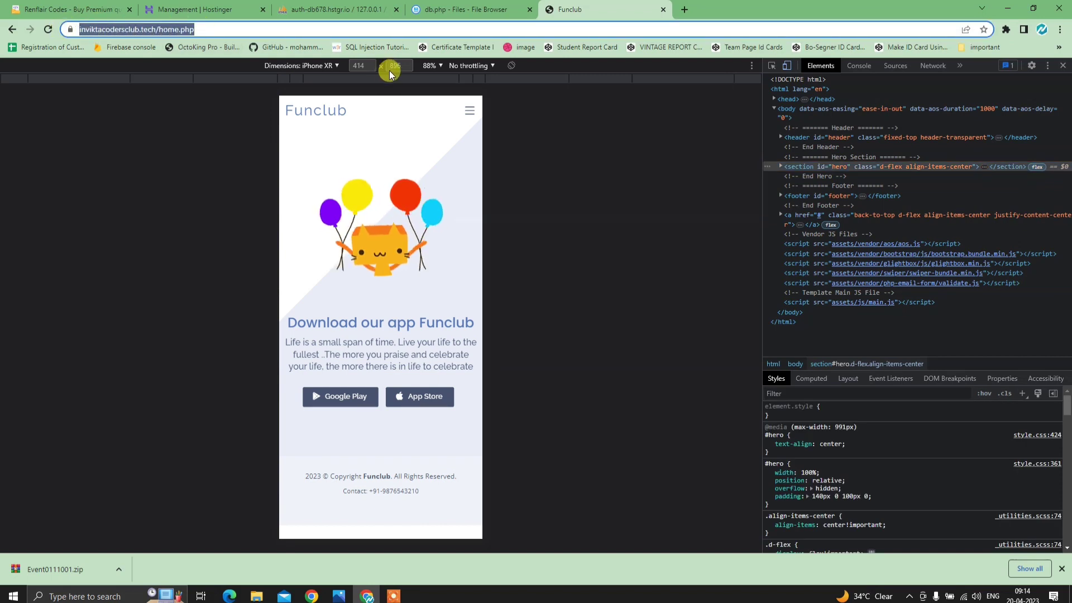
left_click(254, 30)
key("BackSpace")
key("BackSpace")
key("BackSpace")
key("BackSpace")
key("BackSpace")
key("BackSpace")
key("BackSpace")
key("BackSpace")
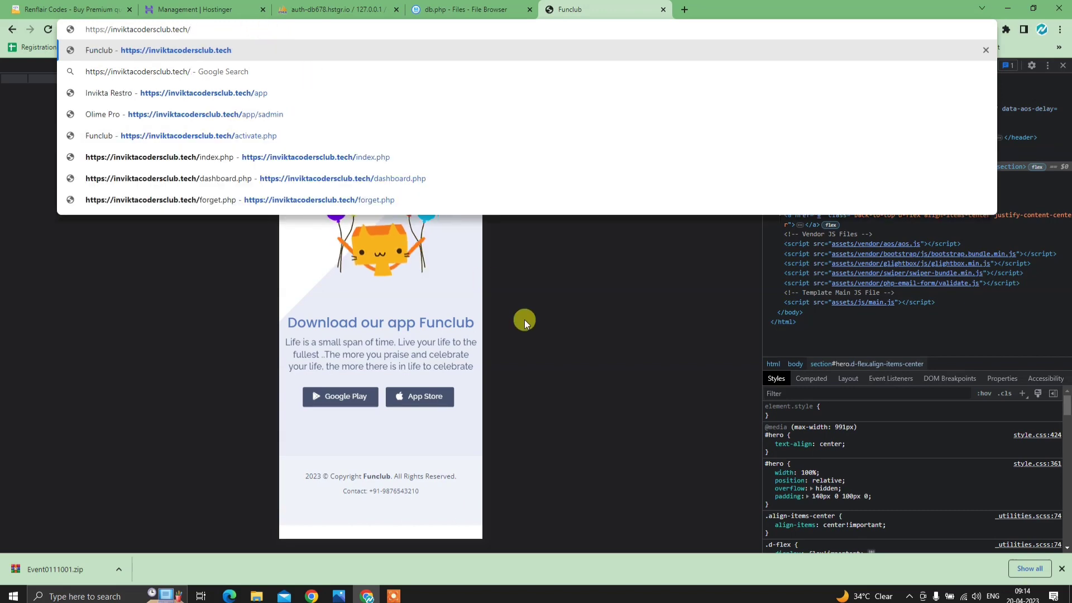
key("Return")
left_click(1063, 66)
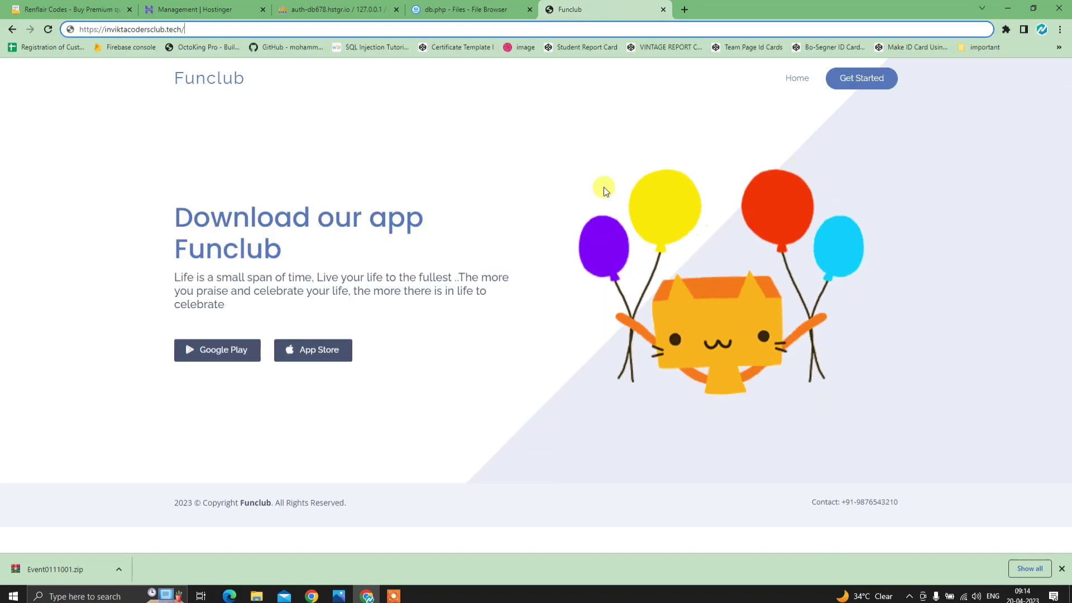
- Emulate an iPhone 12 Pro in developer tools and load the event/ app path
right_click(288, 104)
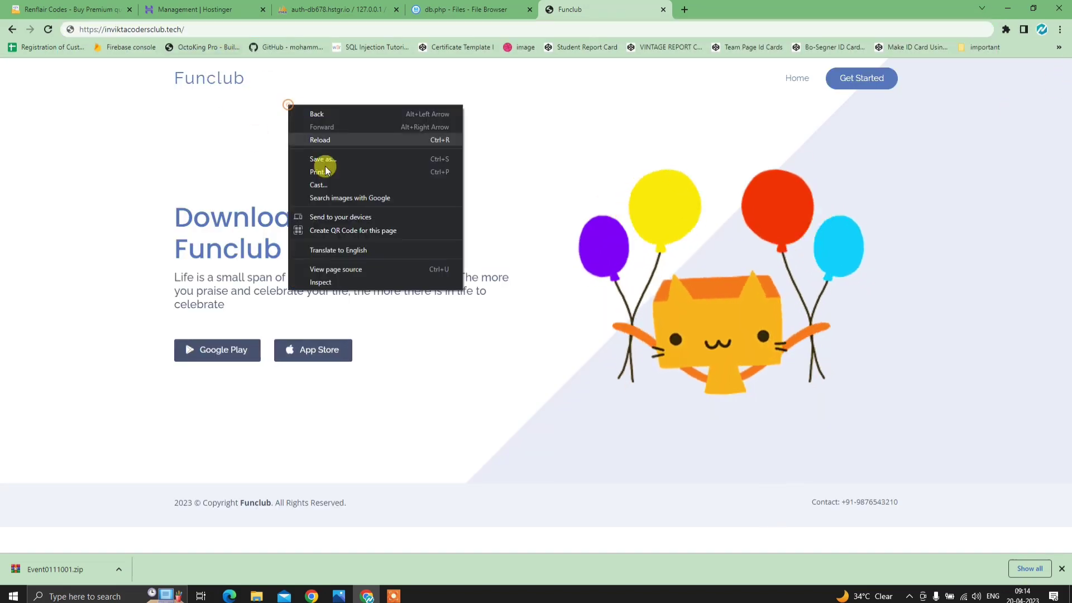
left_click(351, 282)
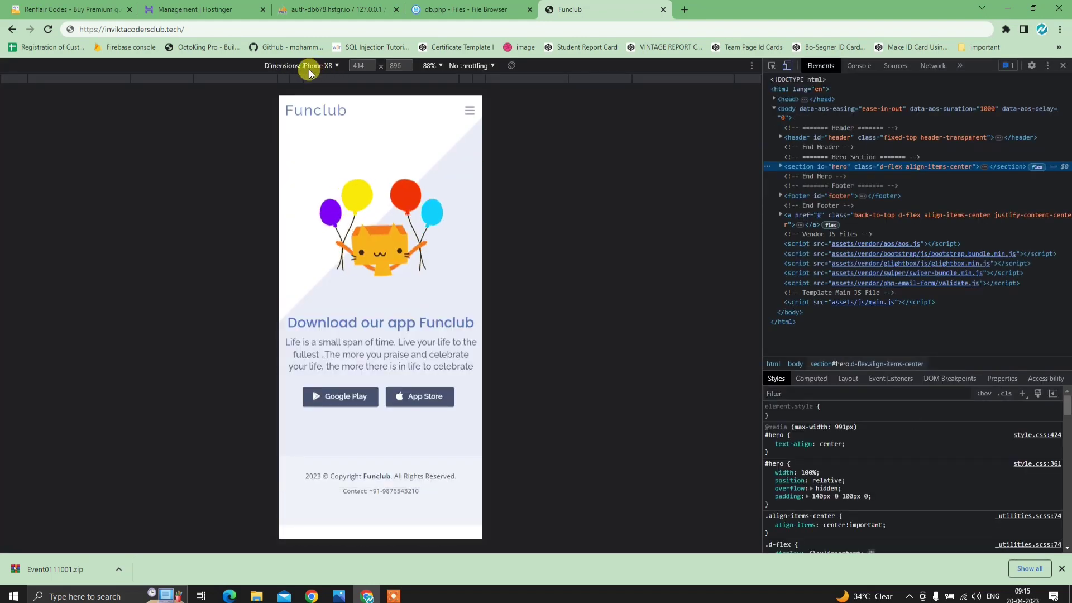
left_click(336, 65)
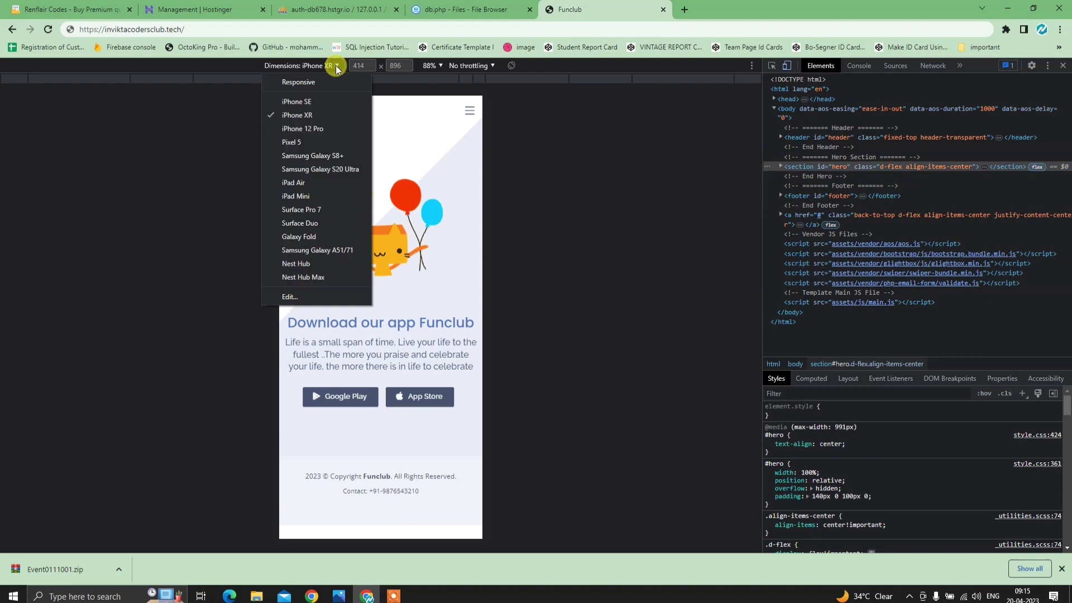
left_click(329, 133)
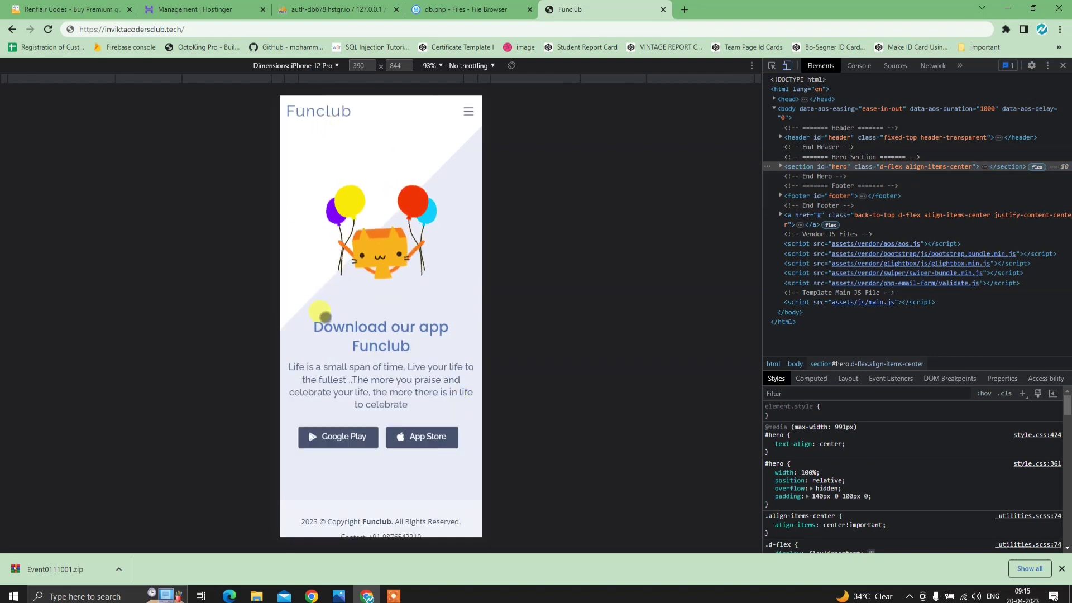
left_click(203, 26)
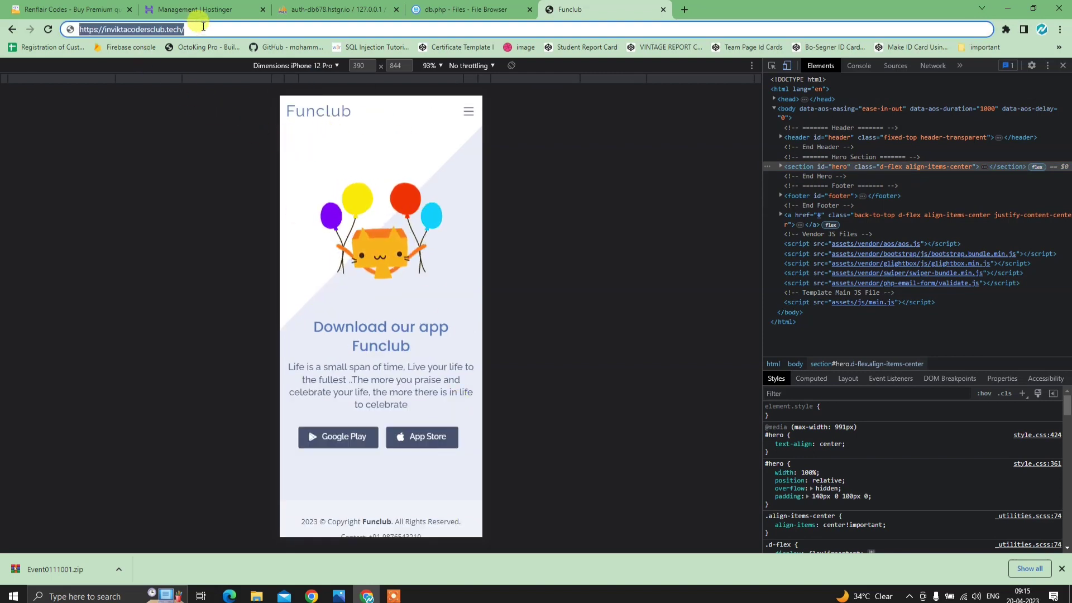
key("End")
type("event/")
key("Return")
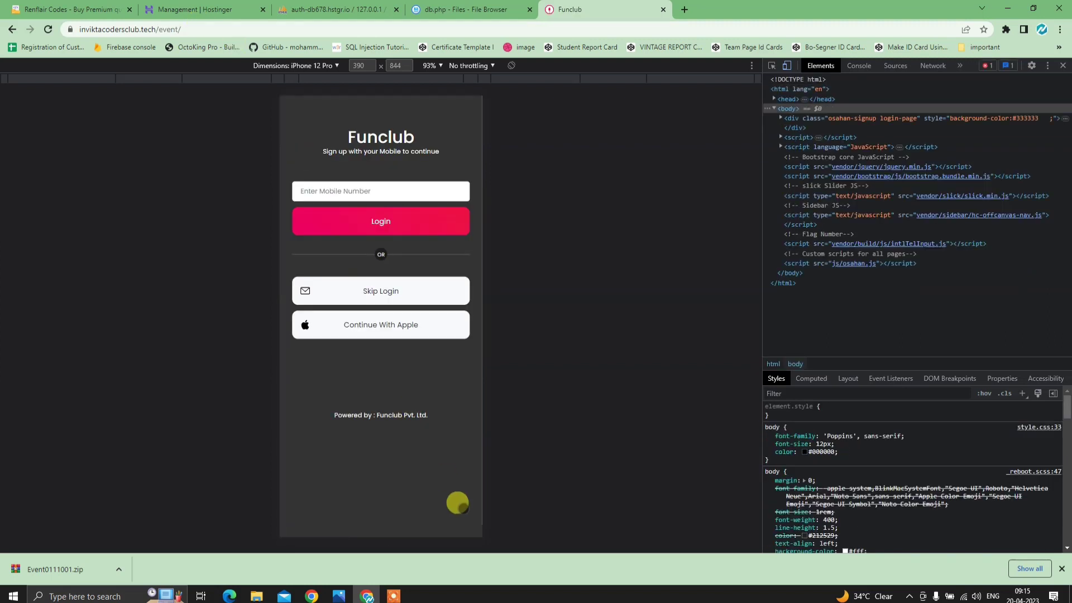
- Skip the event app login, allow location access and choose Pune, Maharashtra
left_click(334, 218)
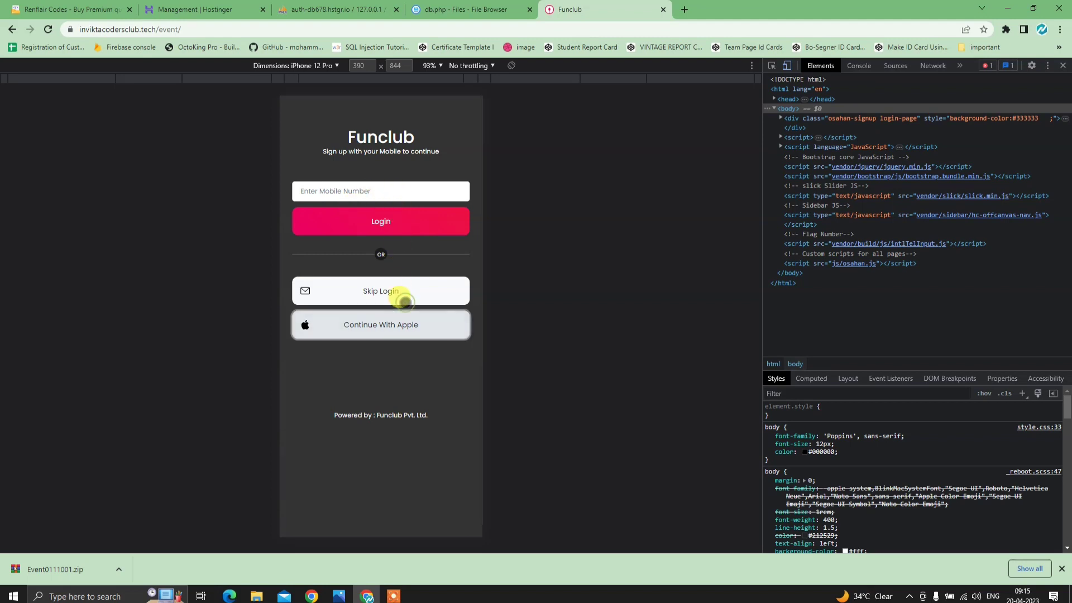
left_click(399, 292)
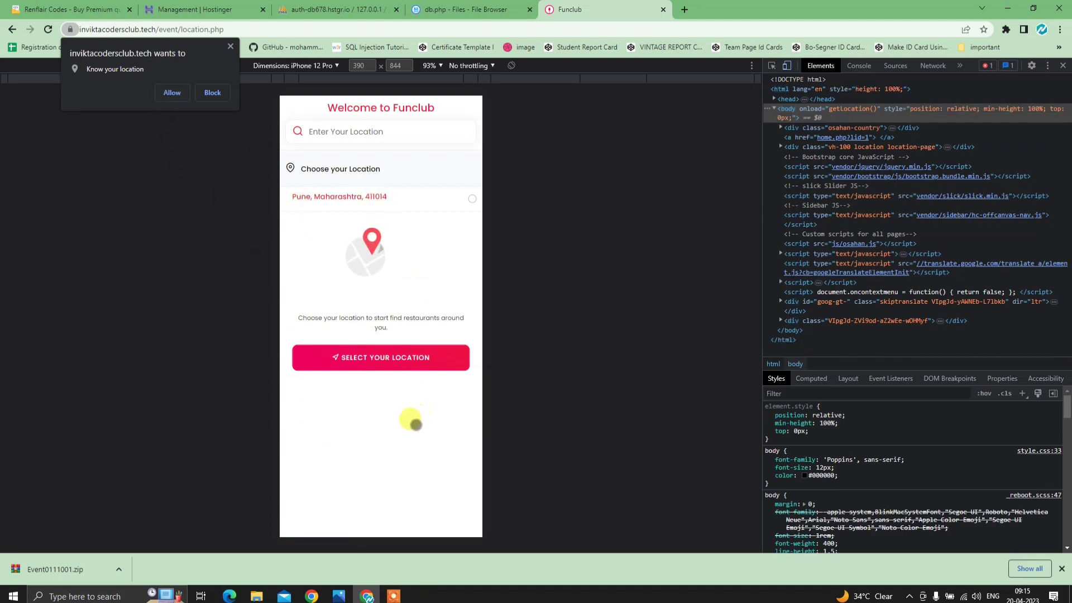
left_click(170, 92)
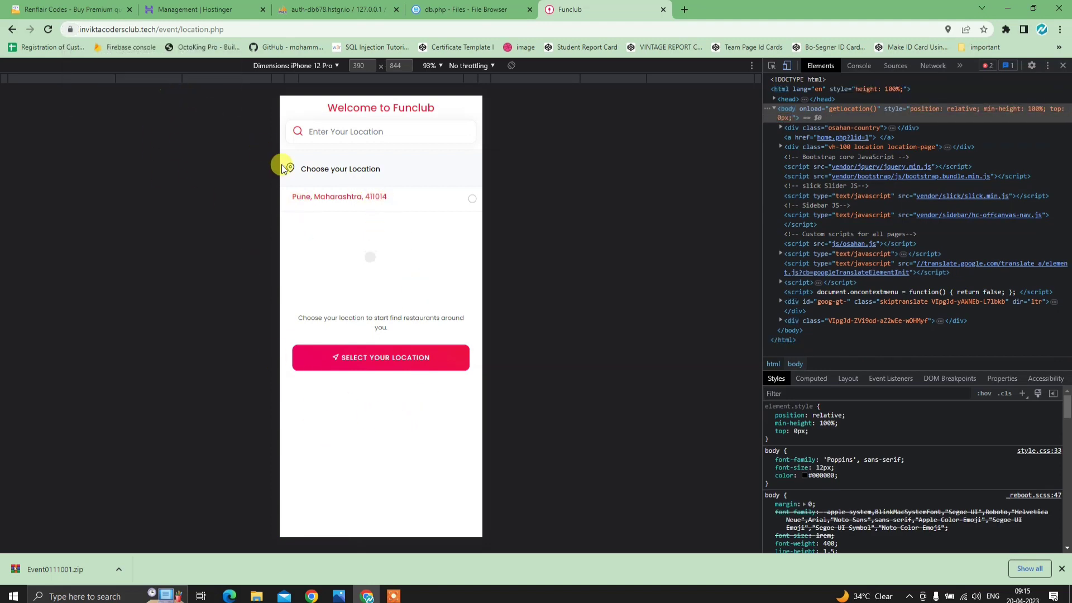
left_click(320, 198)
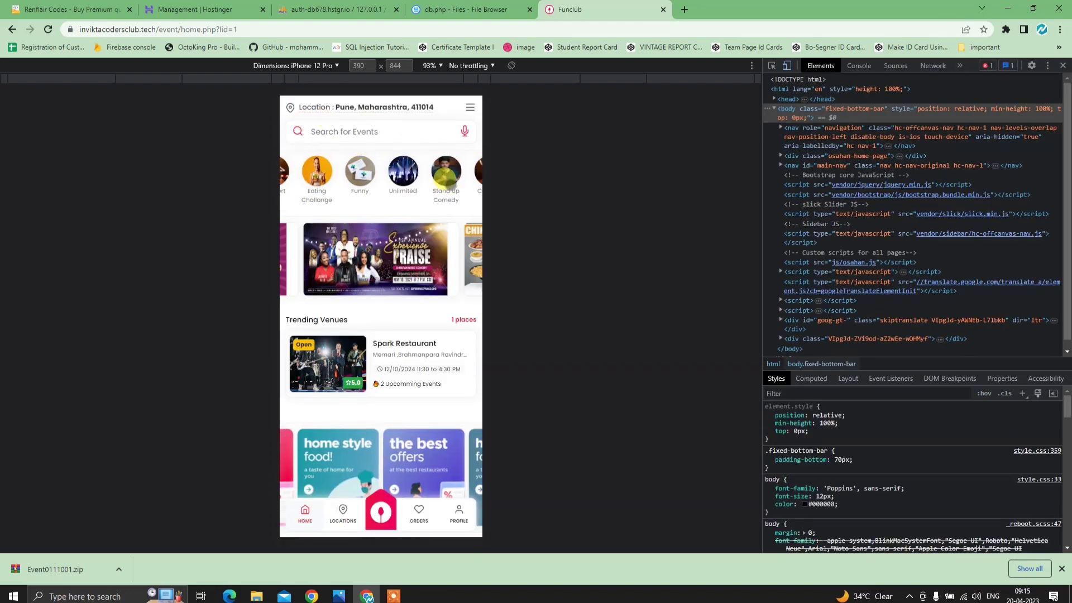
- Browse the event categories and open the Spark Restaurant venue page
left_click_drag(449, 180, 460, 182)
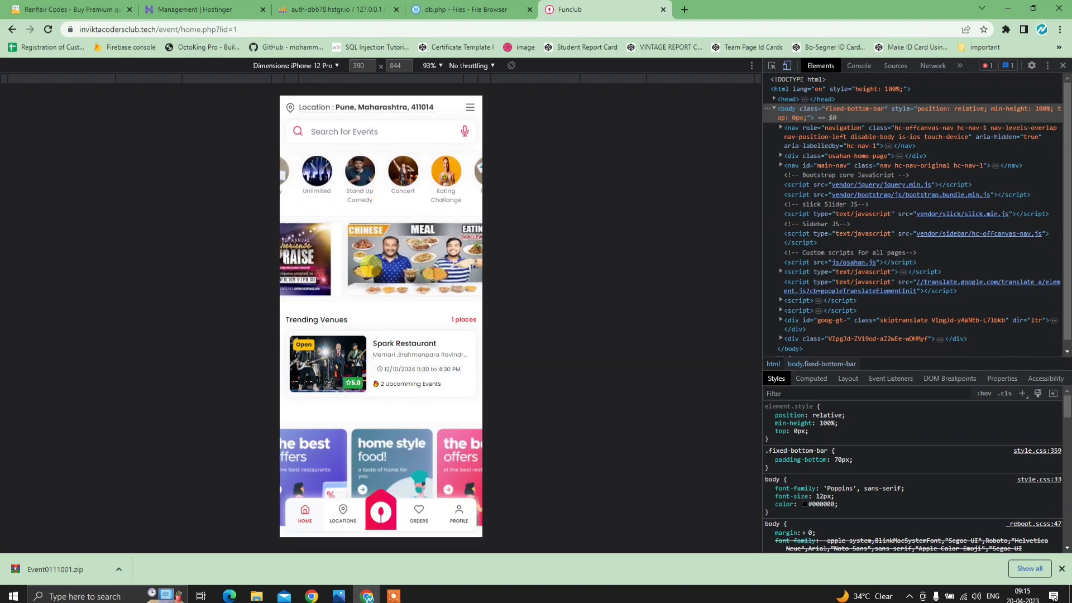
left_click_drag(419, 335, 390, 232)
scroll(410, 258, "down", 2)
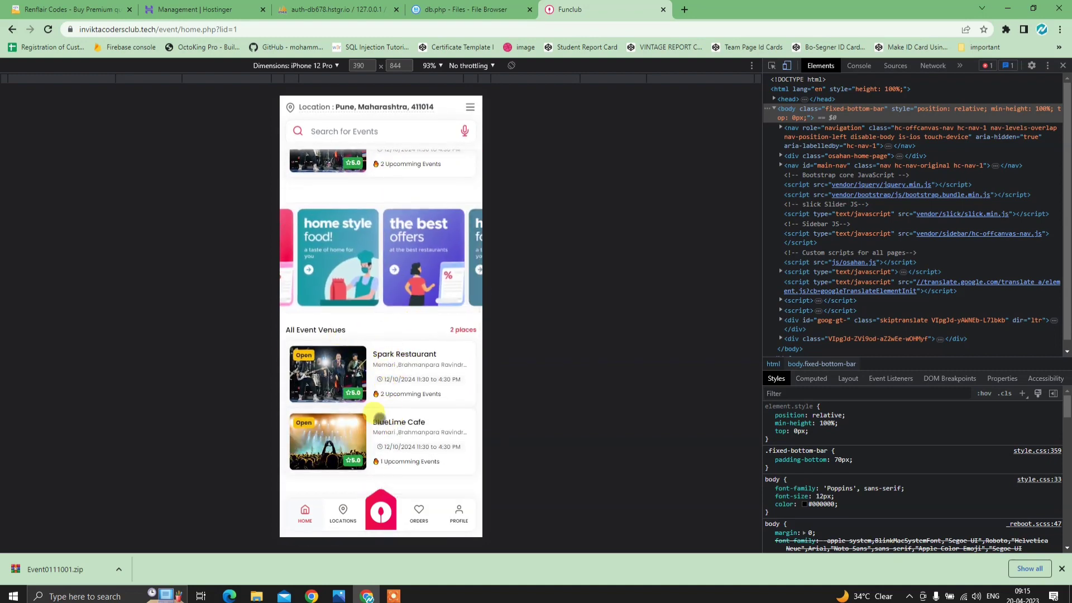
scroll(378, 416, "up", 2)
scroll(407, 419, "down", 2)
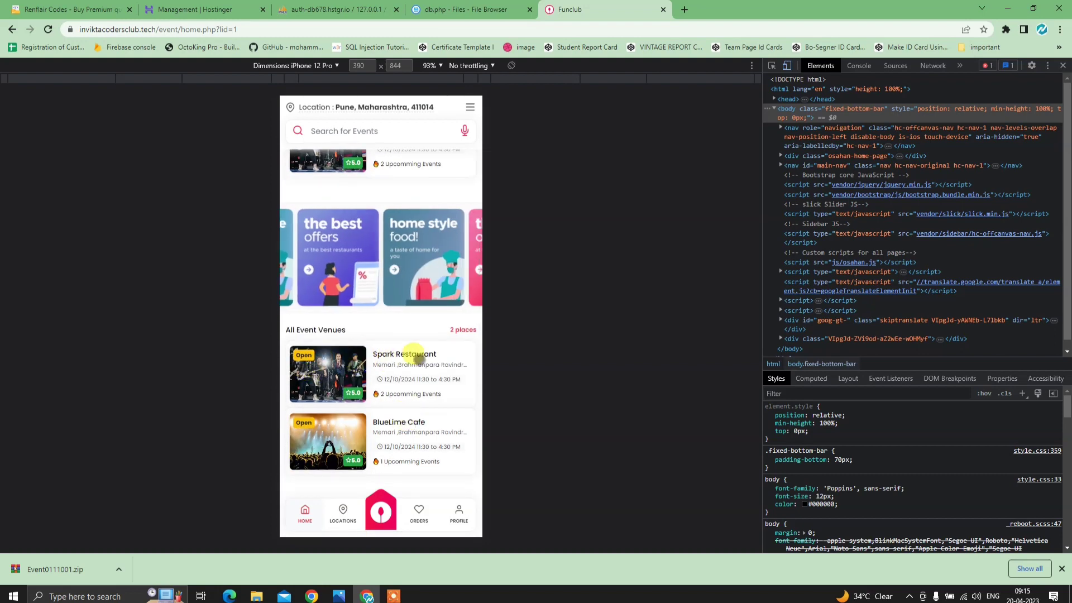
left_click(395, 353)
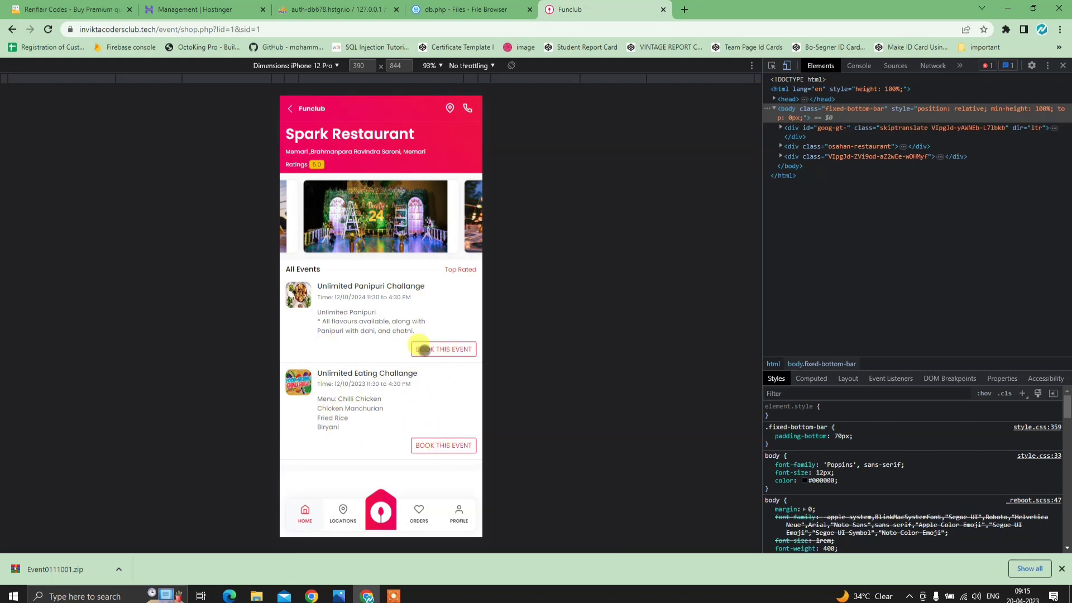
- Book the Unlimited Panipuri Challange event, logging in with a saved mobile number and sending the OTP
left_click(440, 349)
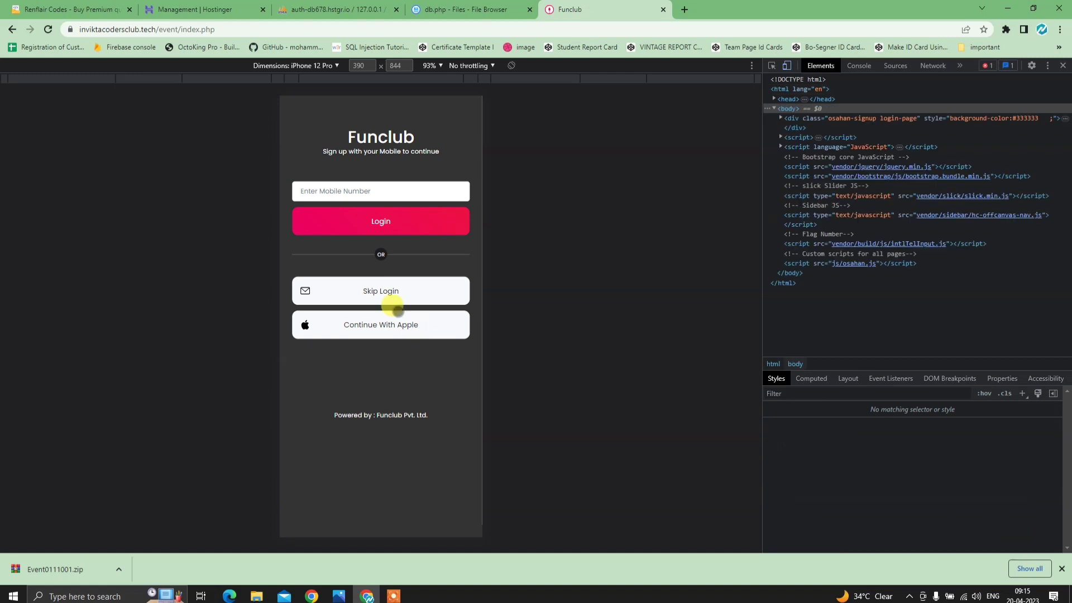
left_click(385, 192)
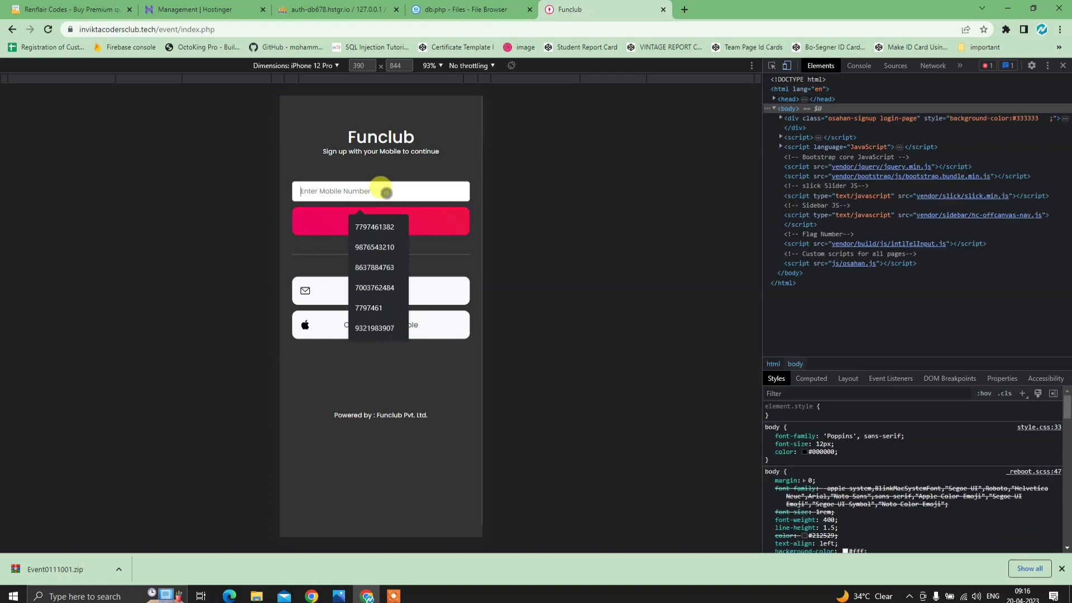
left_click(383, 245)
left_click(379, 215)
left_click(390, 250)
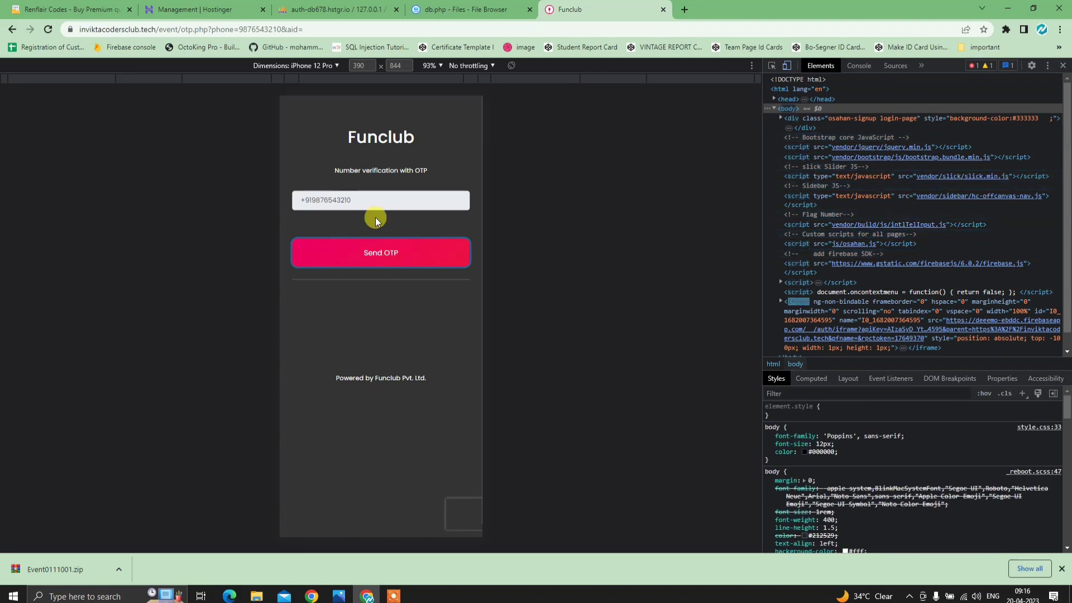
left_click(389, 255)
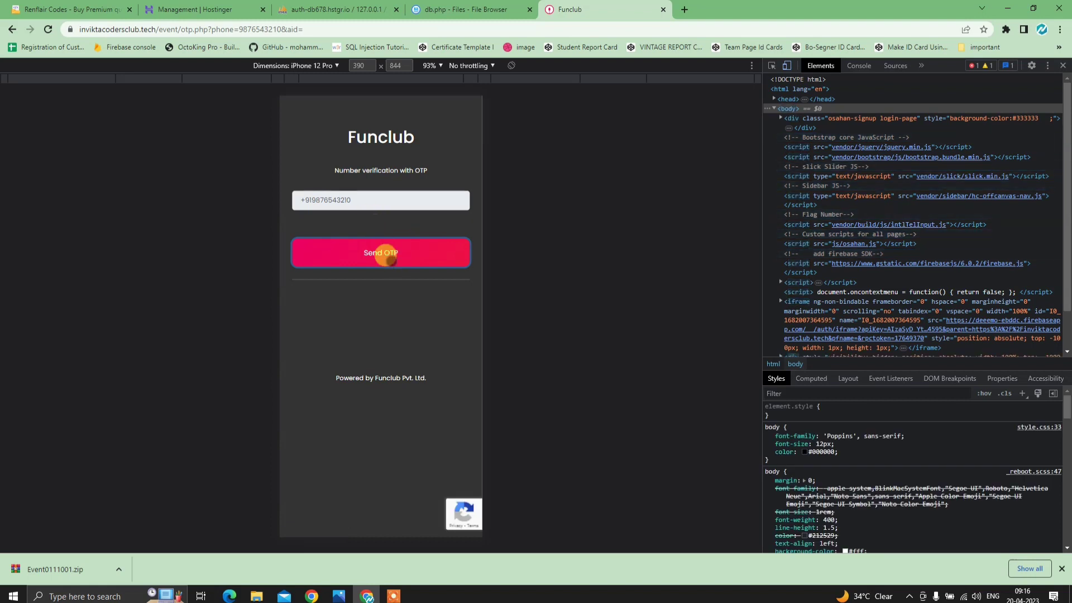
left_click(315, 222)
- Leave verification and return through the venue page to the Funclub home page
left_click(12, 30)
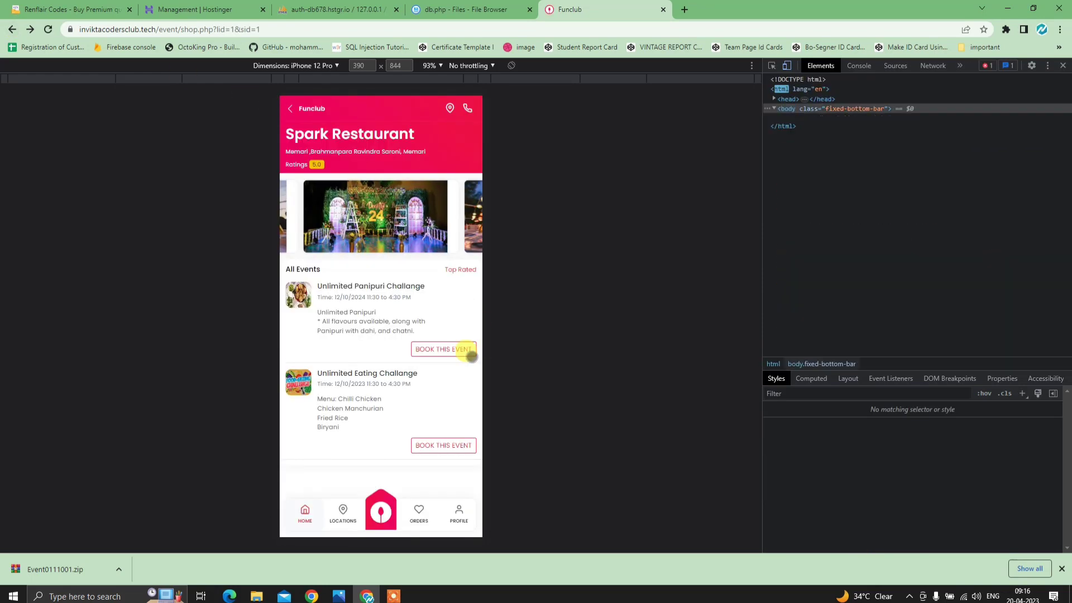
left_click(289, 109)
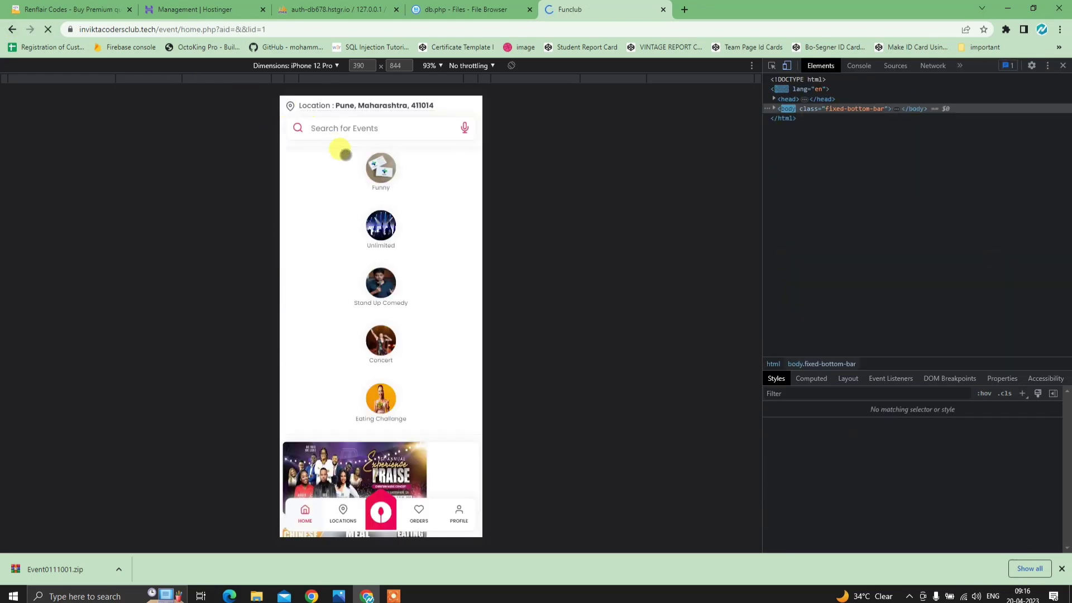
scroll(421, 371, "down", 7)
scroll(426, 415, "up", 7)
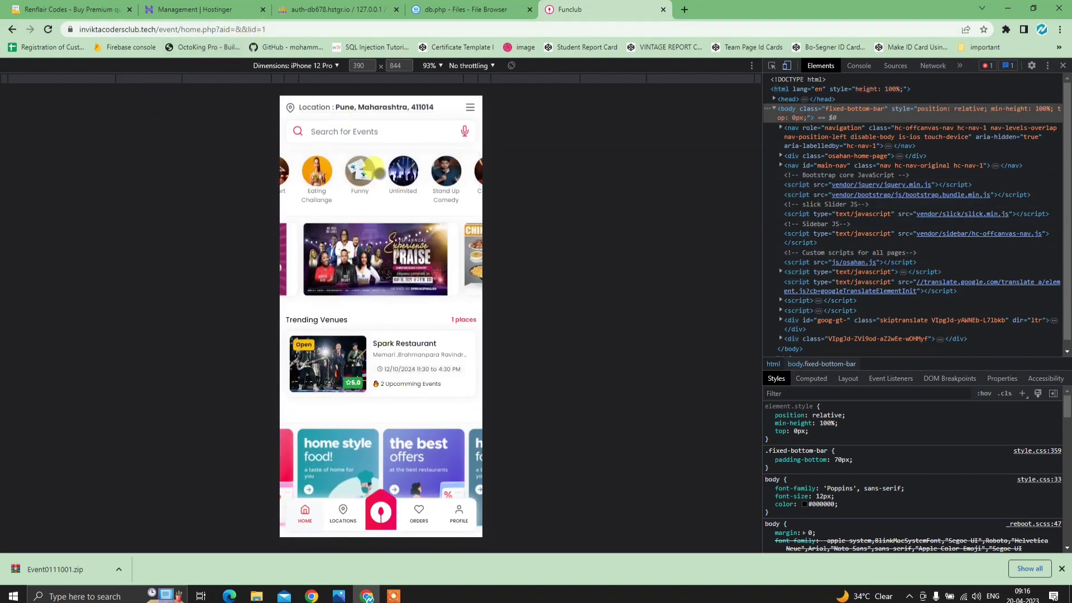
- Save db.php, copy its database name from the connection line, and close it
left_click(444, 13)
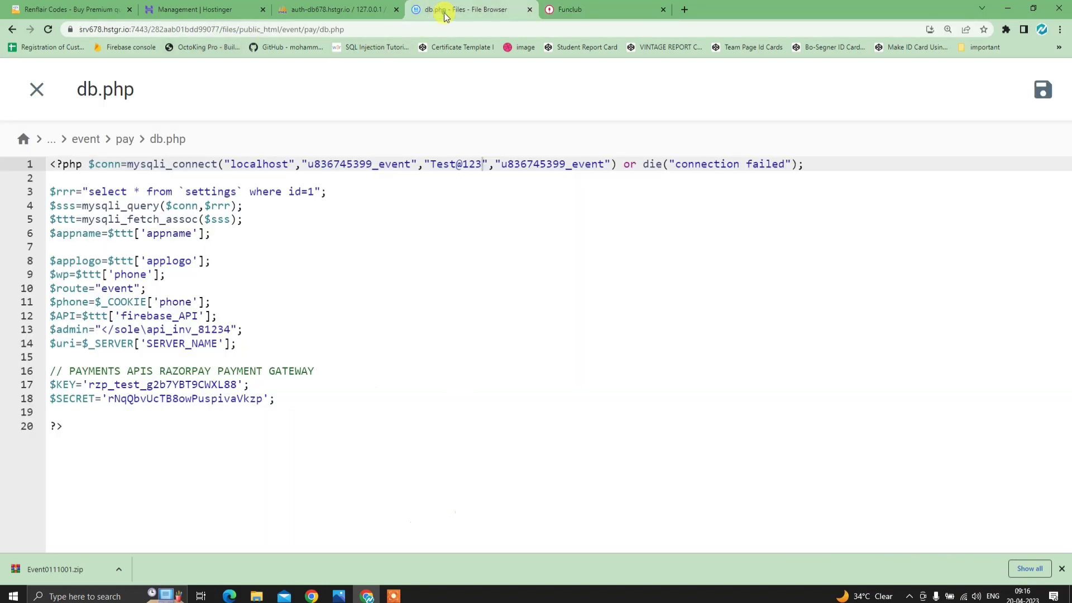
left_click(1039, 91)
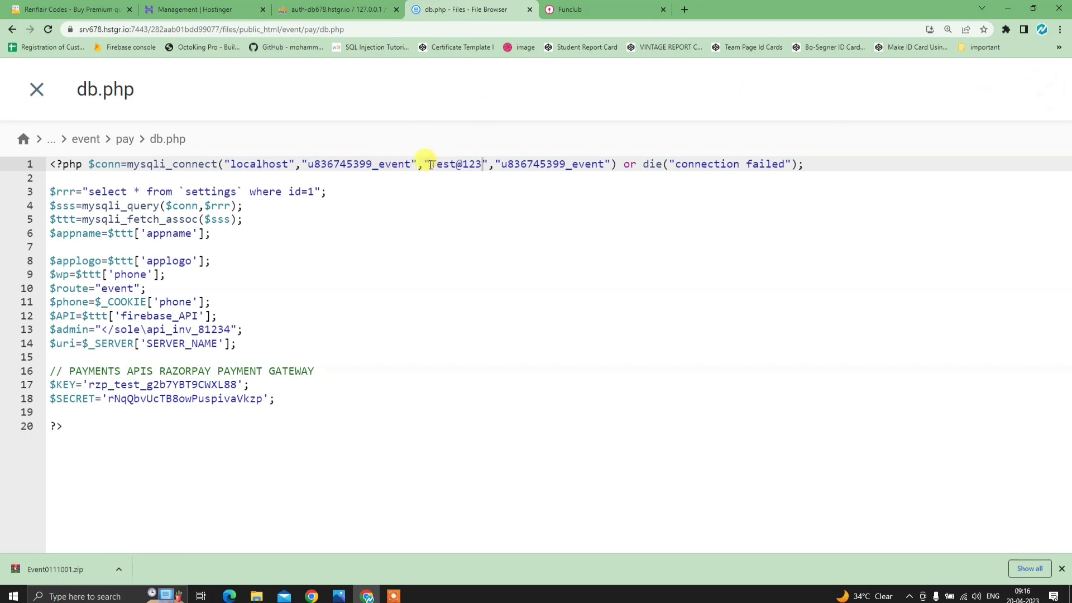
left_click_drag(411, 162, 310, 164)
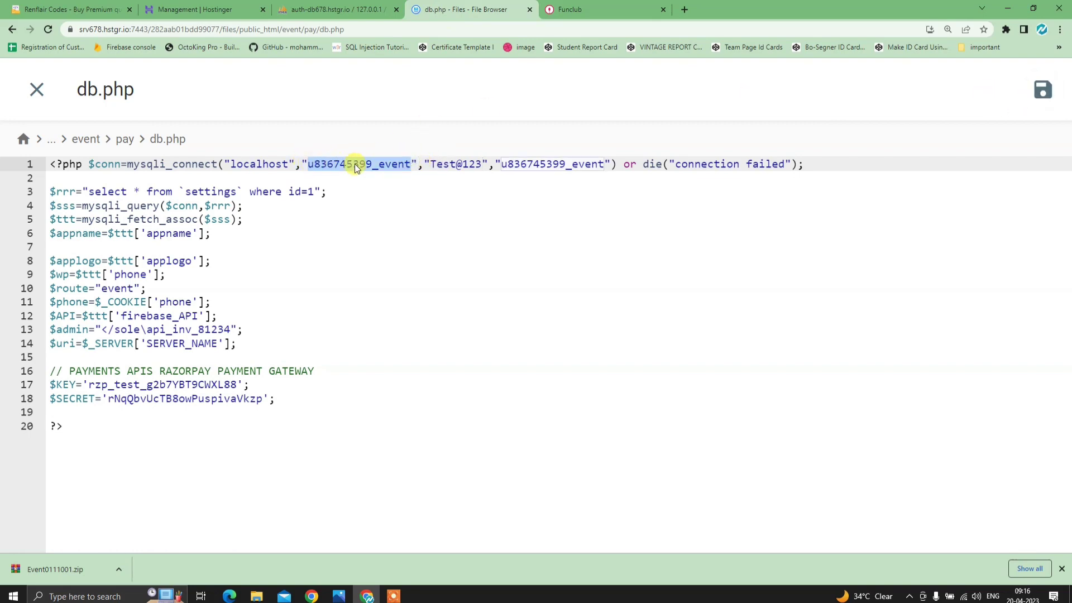
left_click(322, 7)
left_click(457, 8)
right_click(378, 166)
left_click(414, 213)
left_click(37, 89)
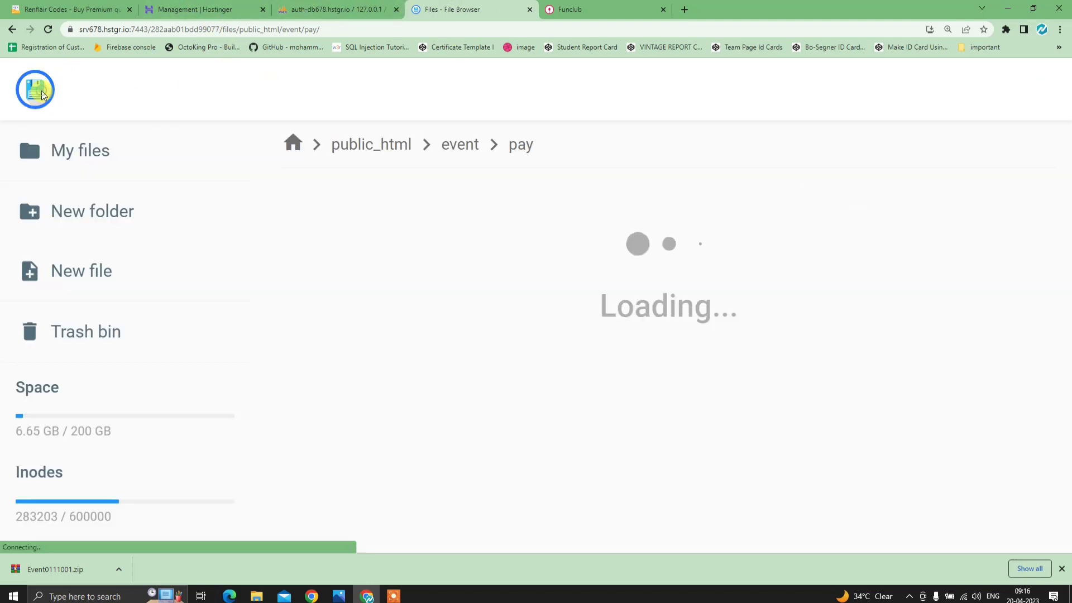
- Go to event/admin/core and open the .env configuration file
left_click(450, 144)
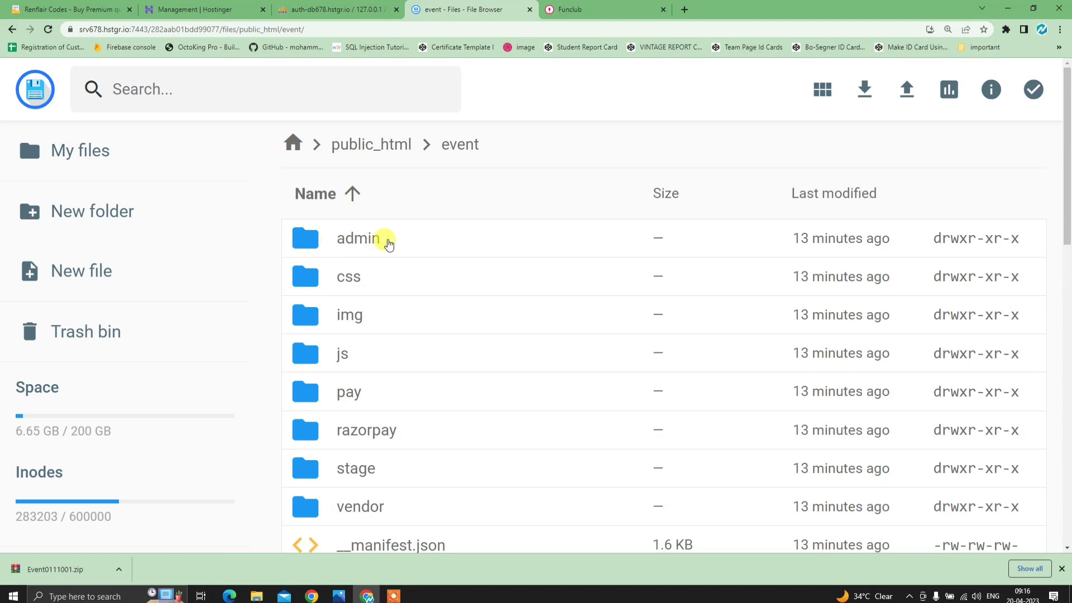
double_click(364, 240)
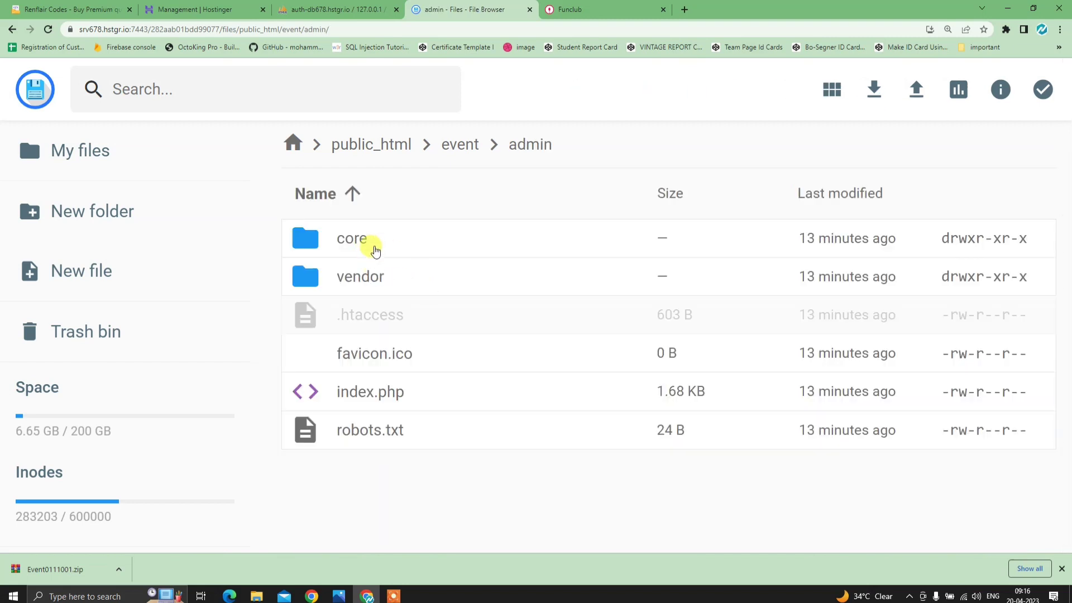
double_click(382, 246)
scroll(401, 264, "down", 4)
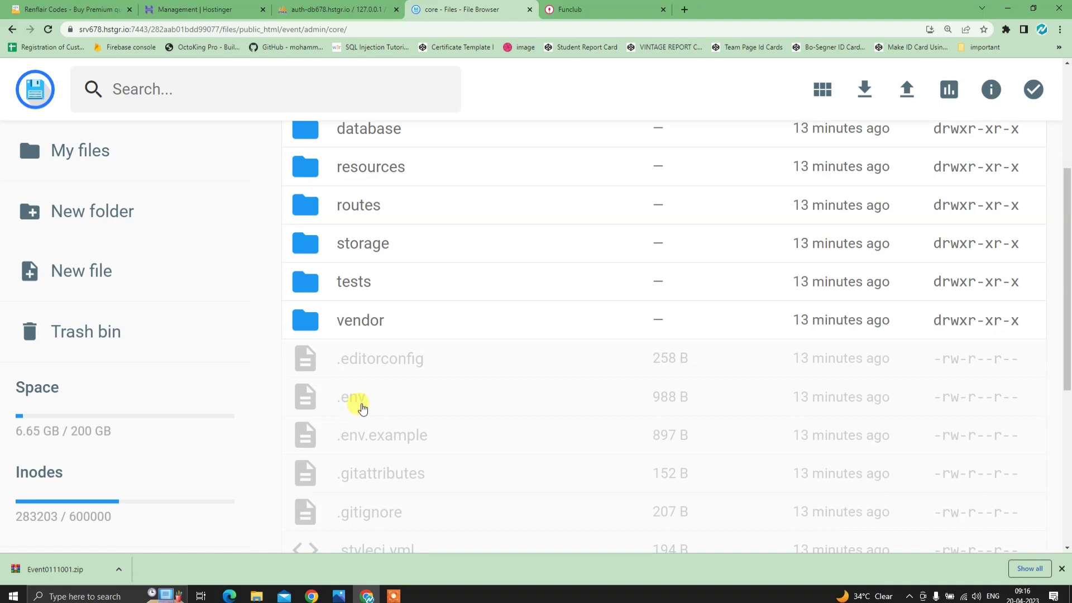
double_click(405, 409)
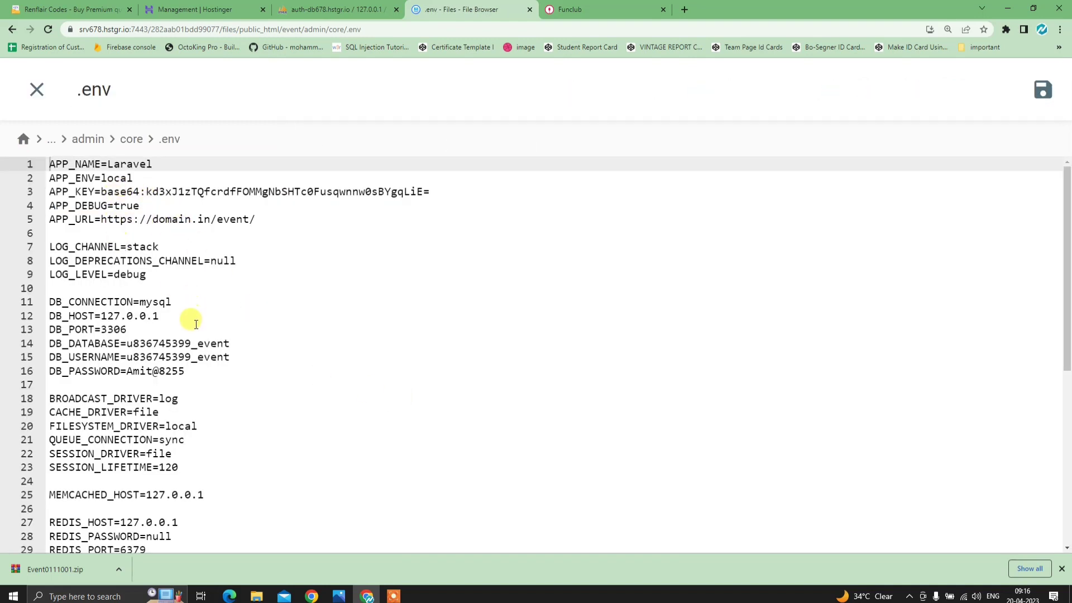
scroll(196, 324, "down", 1)
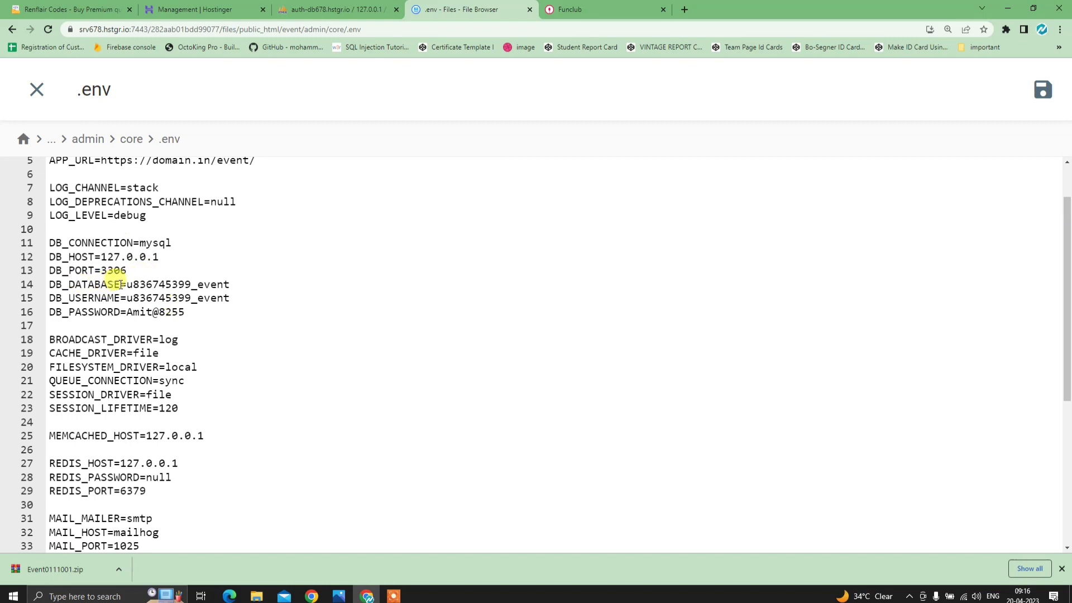
- Confirm DB_DATABASE and DB_USERNAME, replace DB_PASSWORD with the database password, and save .env
left_click_drag(127, 284, 240, 283)
left_click(243, 286)
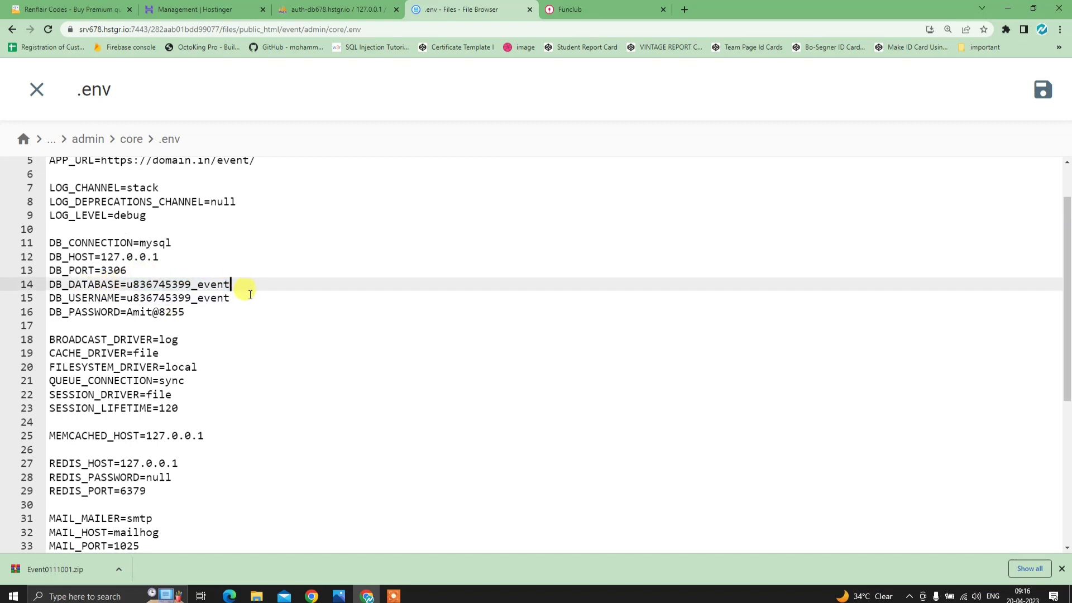
left_click(237, 300)
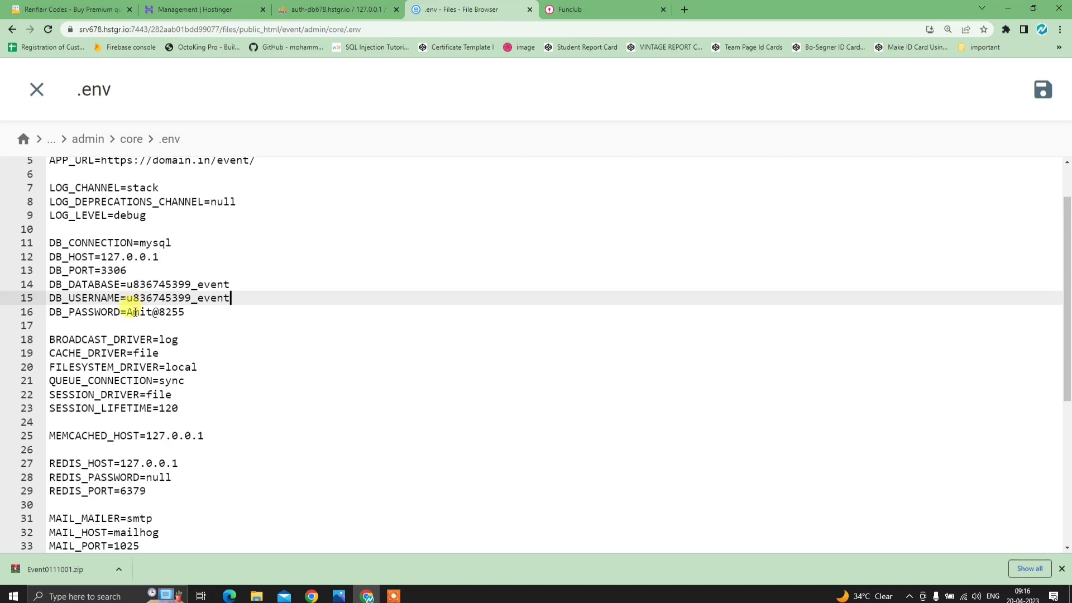
left_click_drag(128, 313, 170, 311)
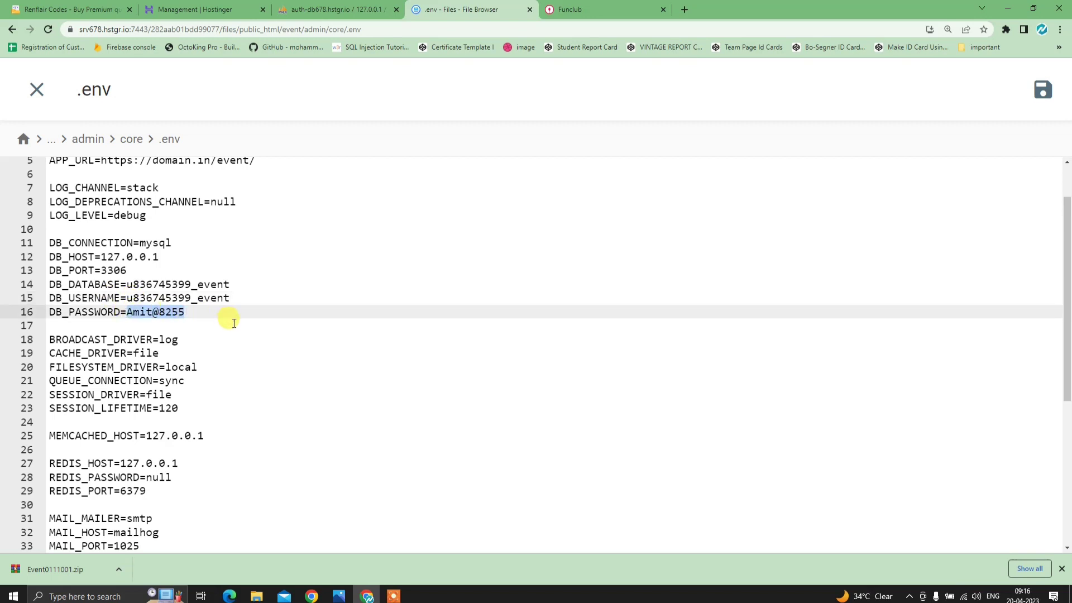
type("Tes")
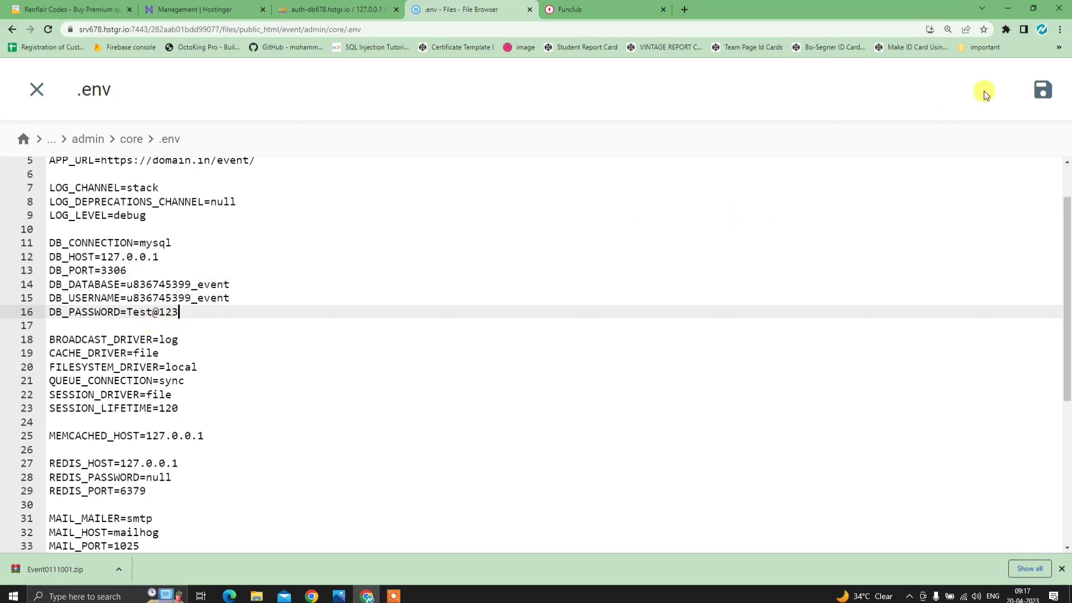
left_click(1042, 91)
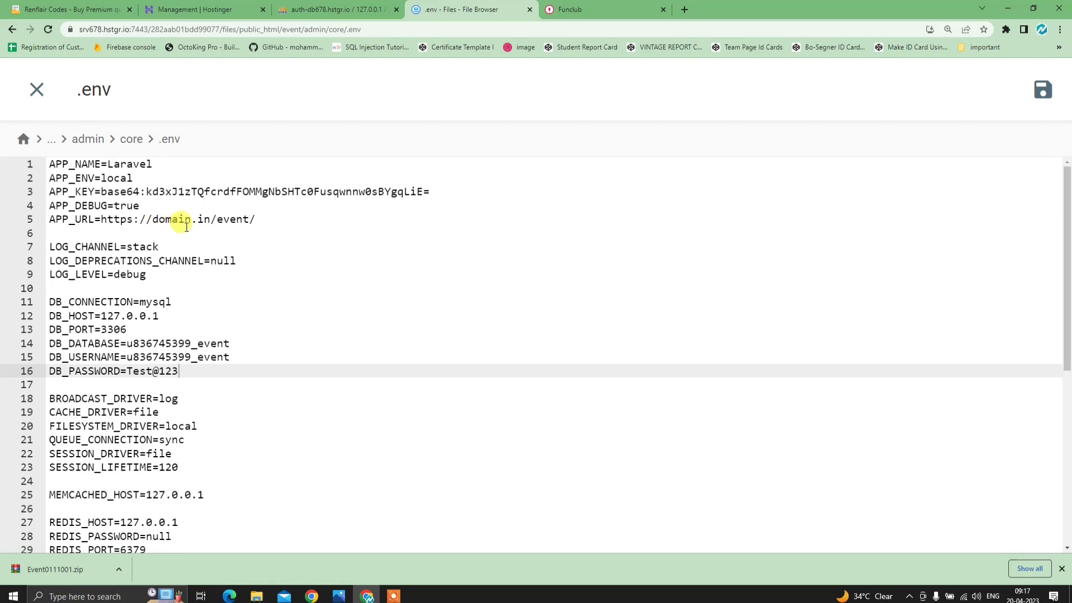
left_click(570, 9)
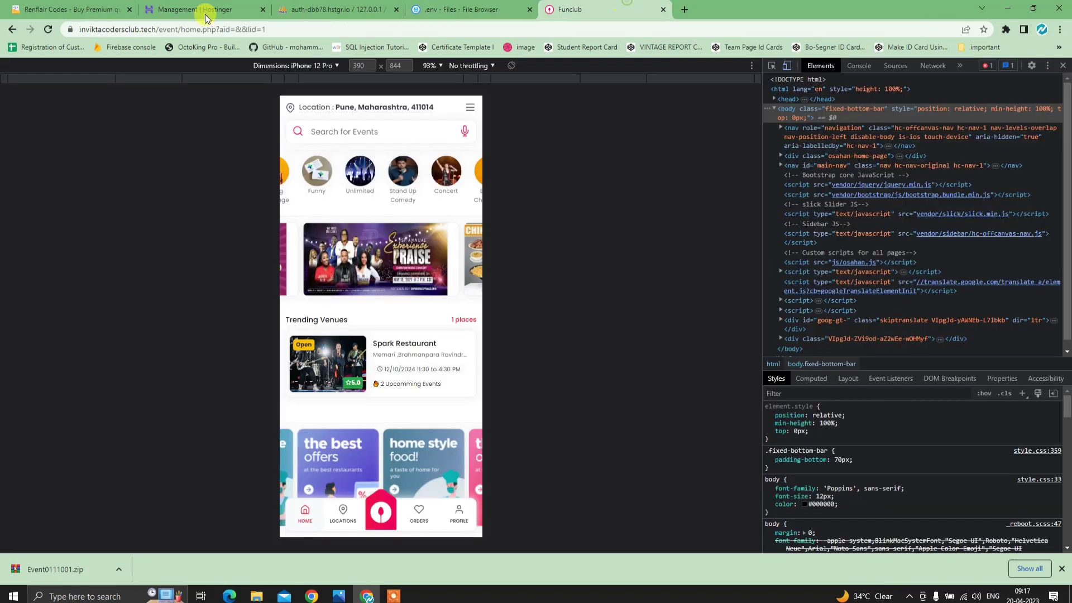
- Copy the site's base event address and paste it as the APP_URL value in .env
left_click(180, 28)
left_click_drag(81, 29, 207, 31)
right_click(208, 30)
left_click(235, 101)
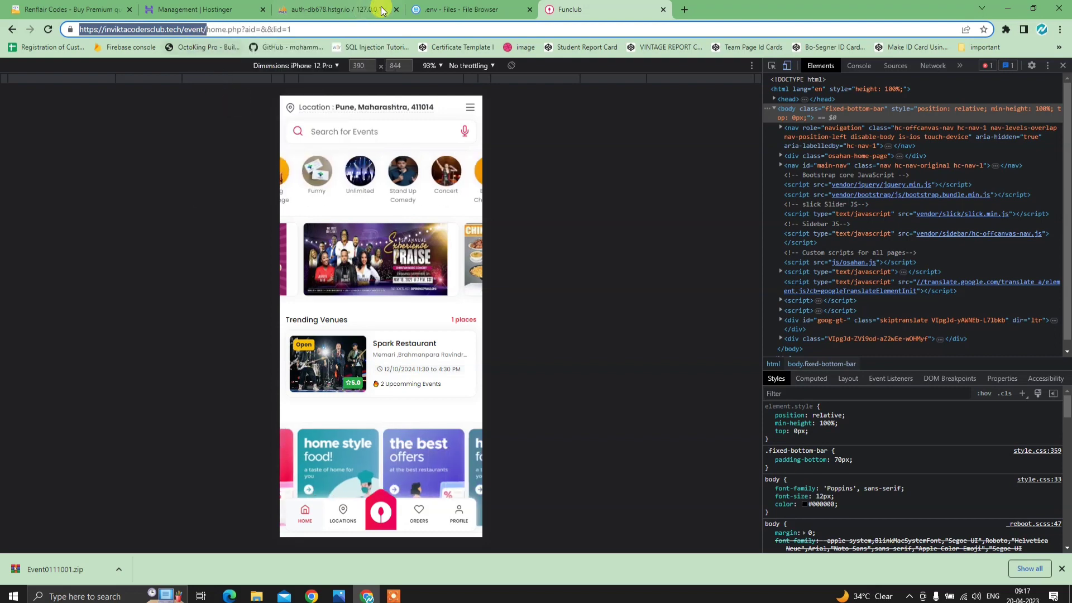
left_click(455, 9)
left_click_drag(268, 219, 99, 221)
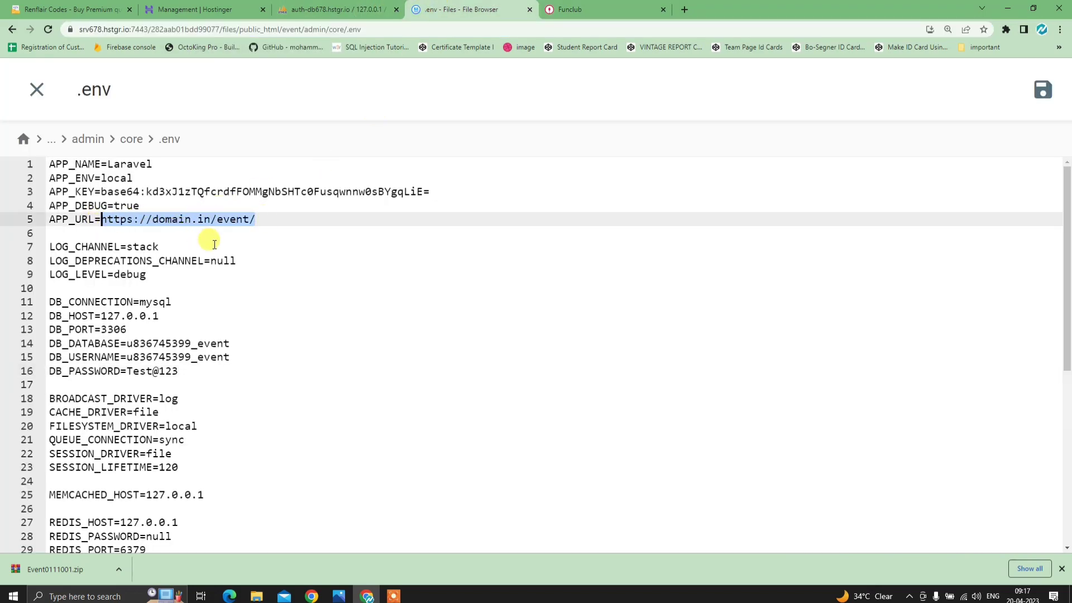
key("ctrl+v")
- Load the Funclub base event address, then save .env and close its editor
left_click(569, 10)
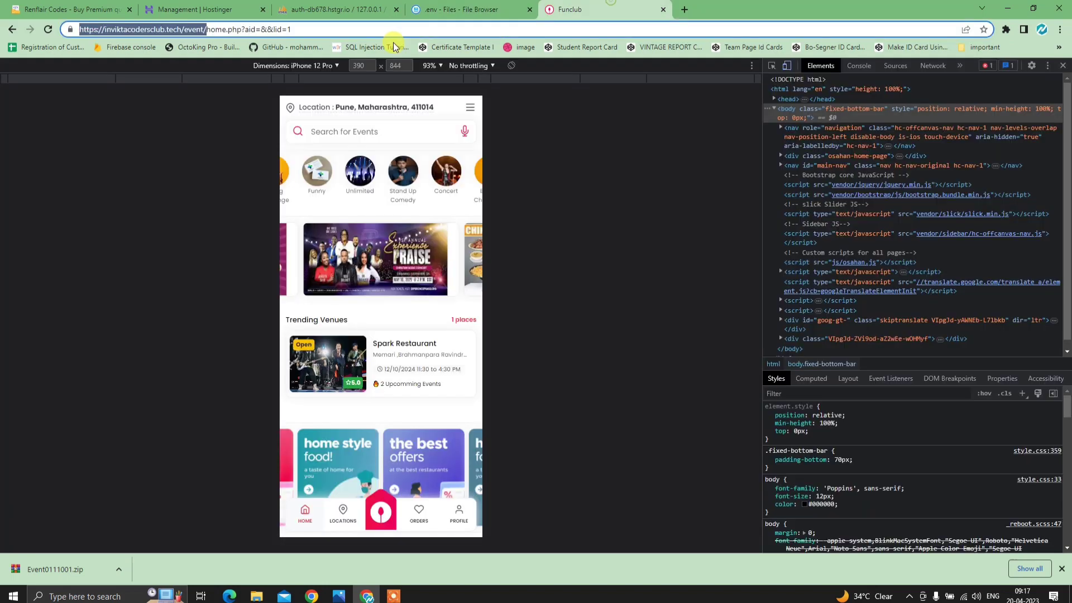
left_click_drag(293, 29, 207, 33)
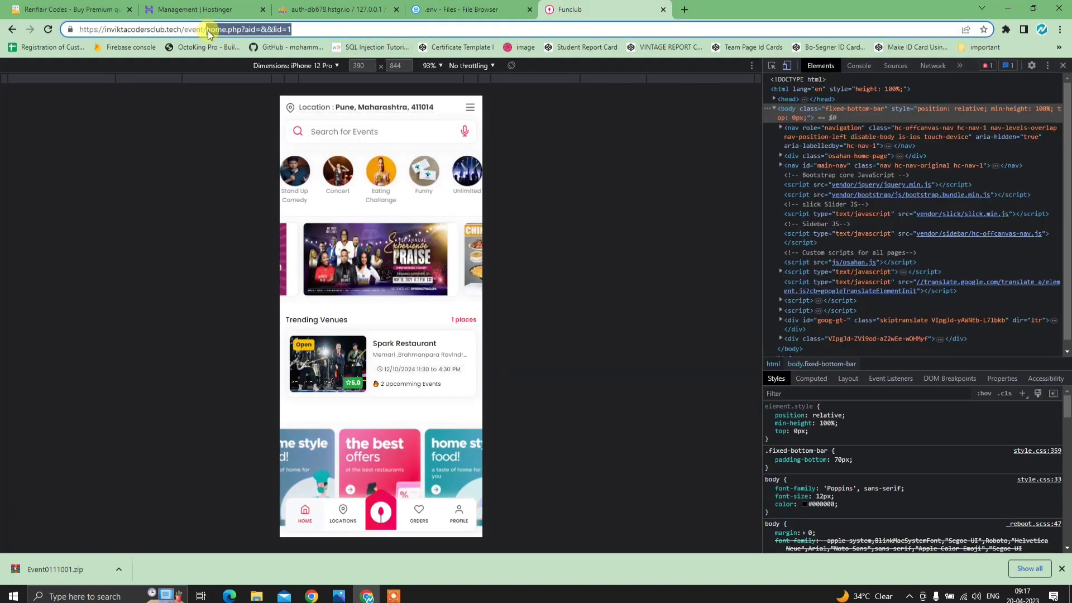
key("BackSpace")
key("Return")
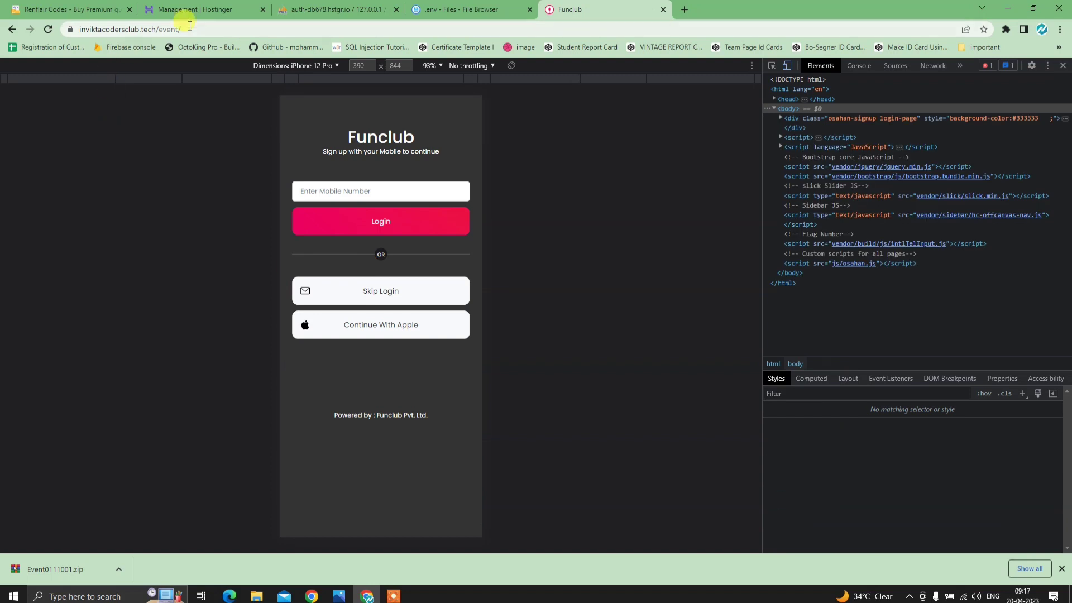
left_click(469, 9)
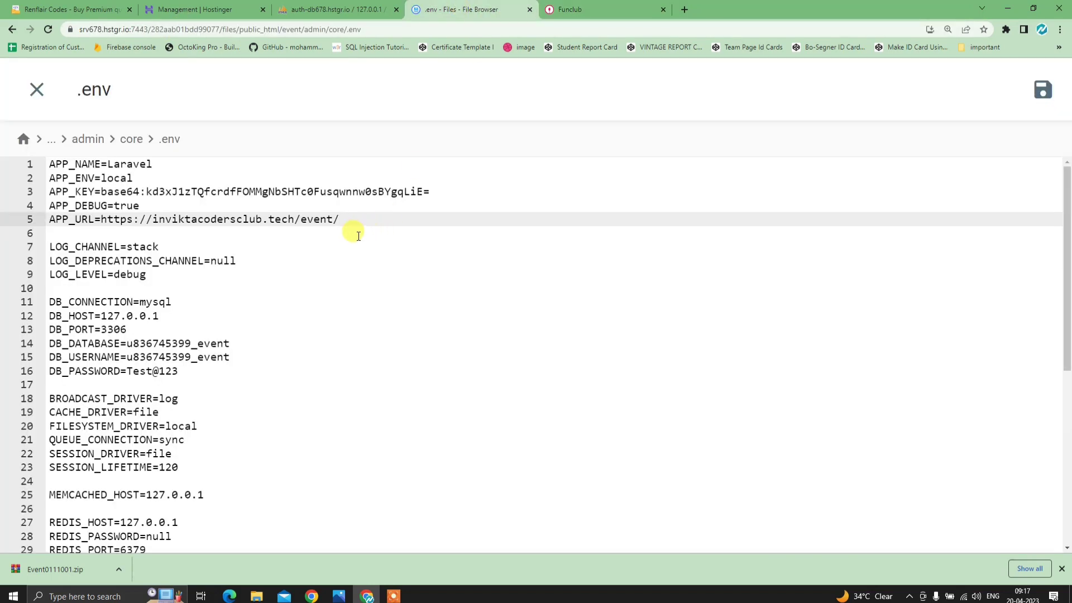
left_click(1042, 90)
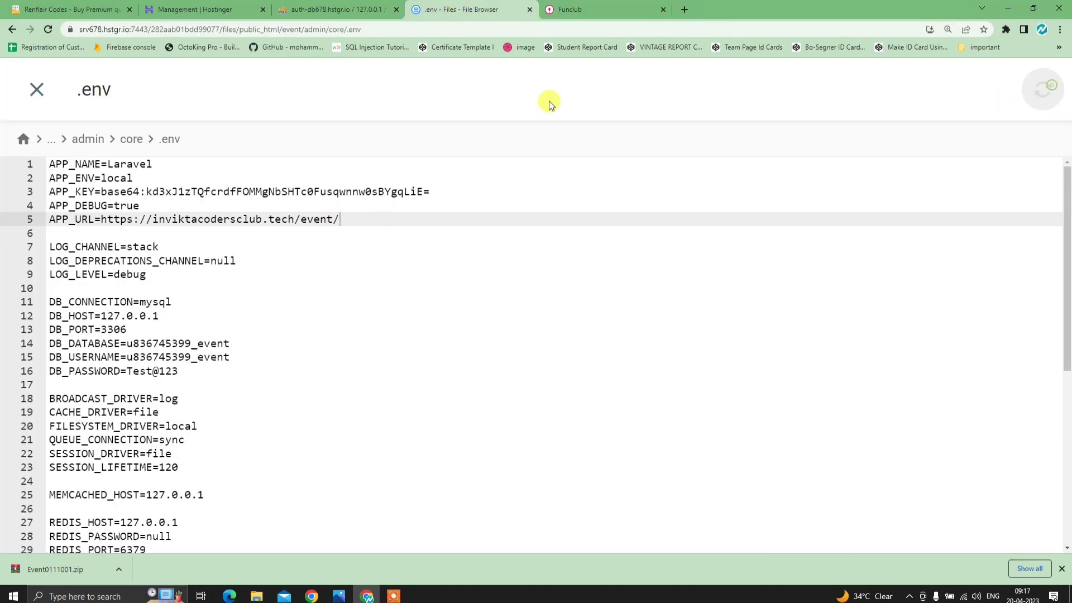
left_click(49, 95)
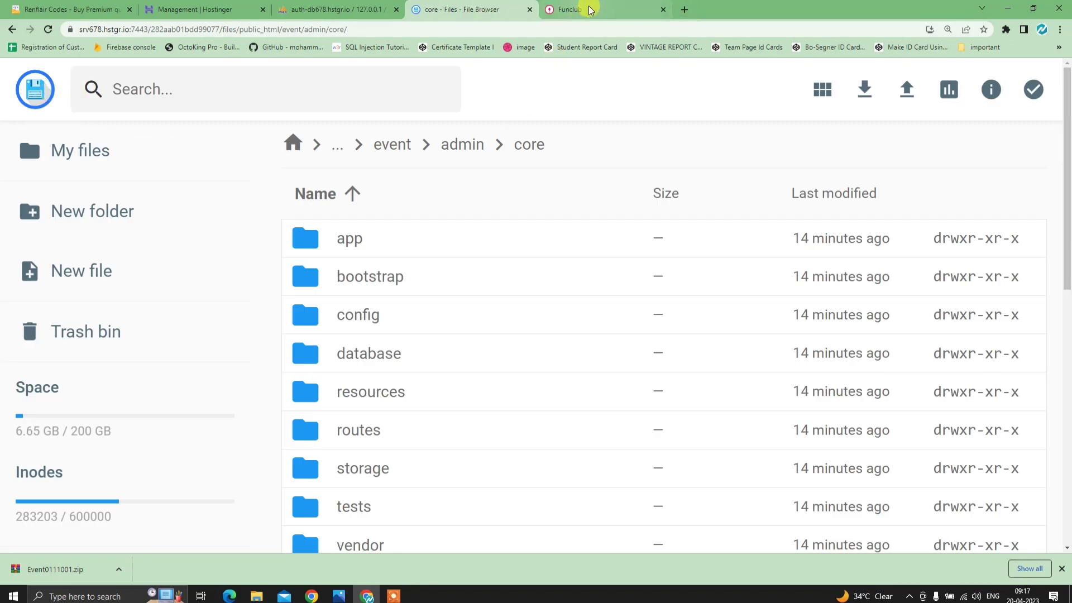
- In a new tab, load the live site's /event/admin panel address
left_click(686, 11)
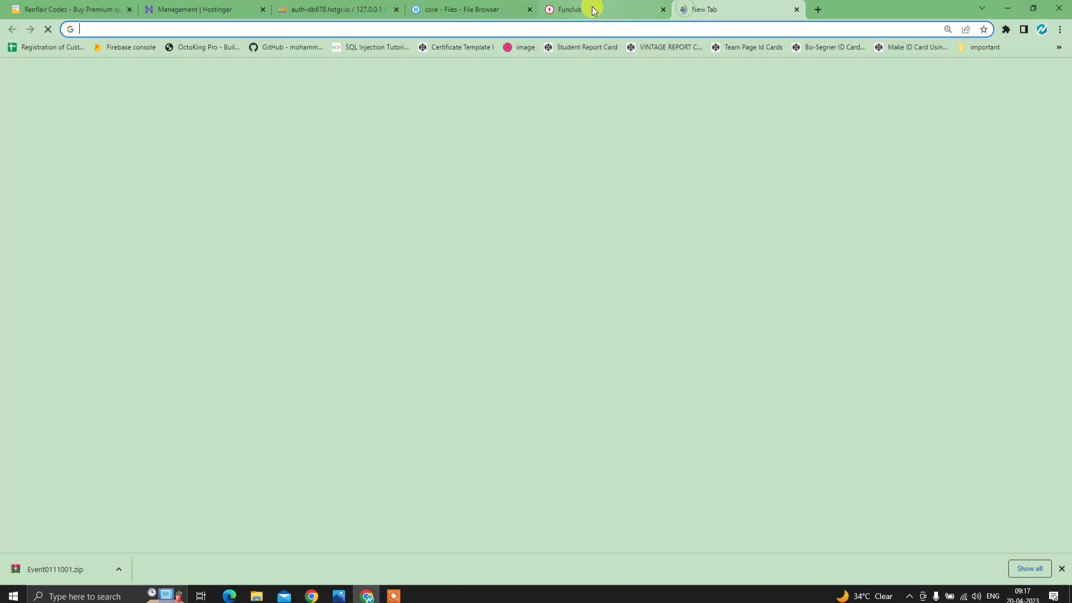
left_click(591, 9)
left_click(391, 287)
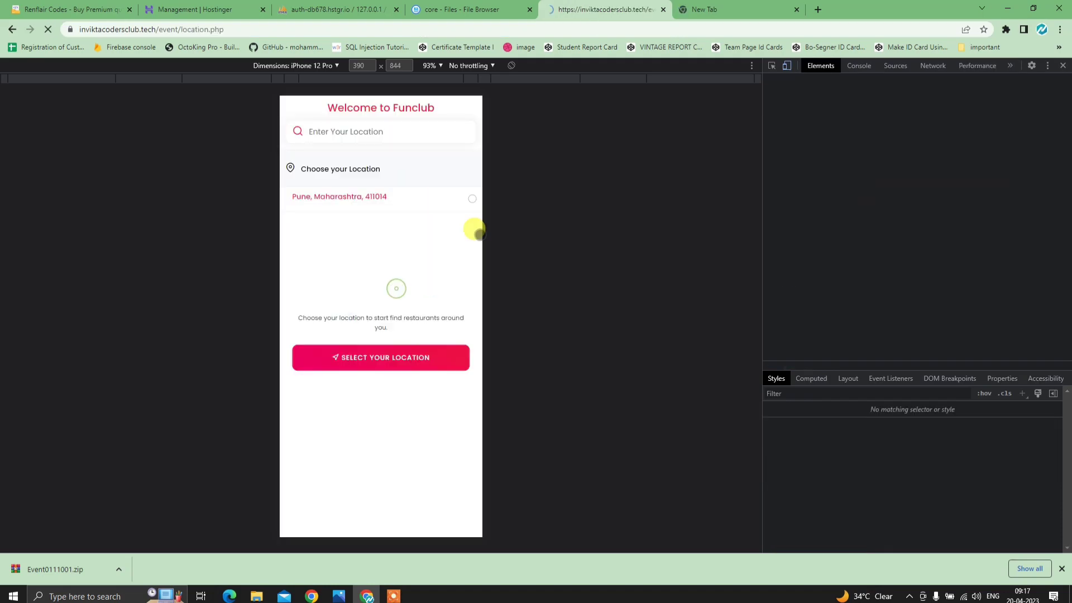
left_click(712, 10)
key("ctrl+v")
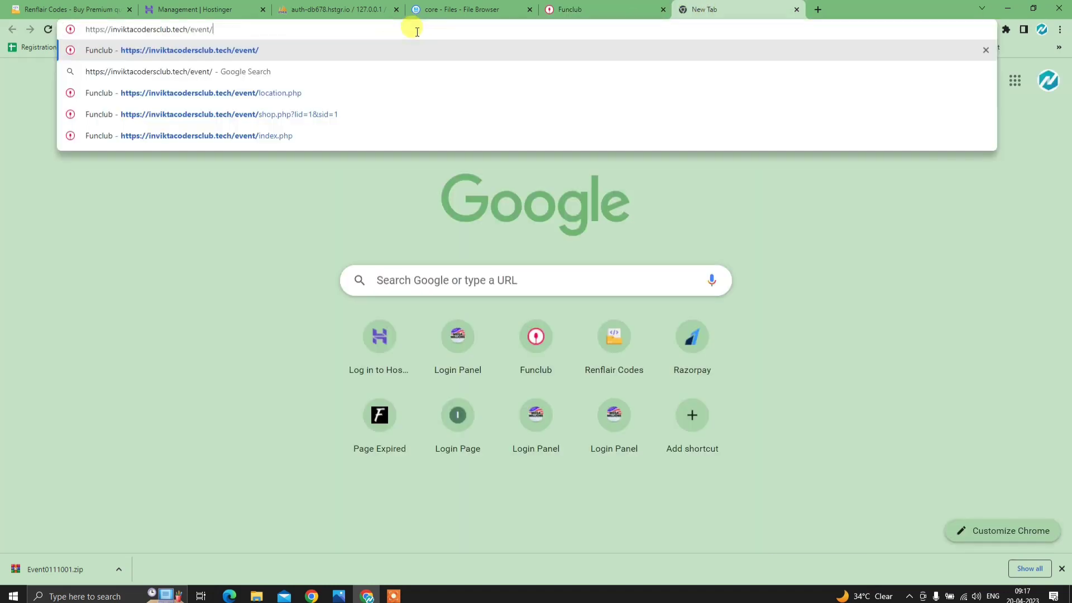
type("admin")
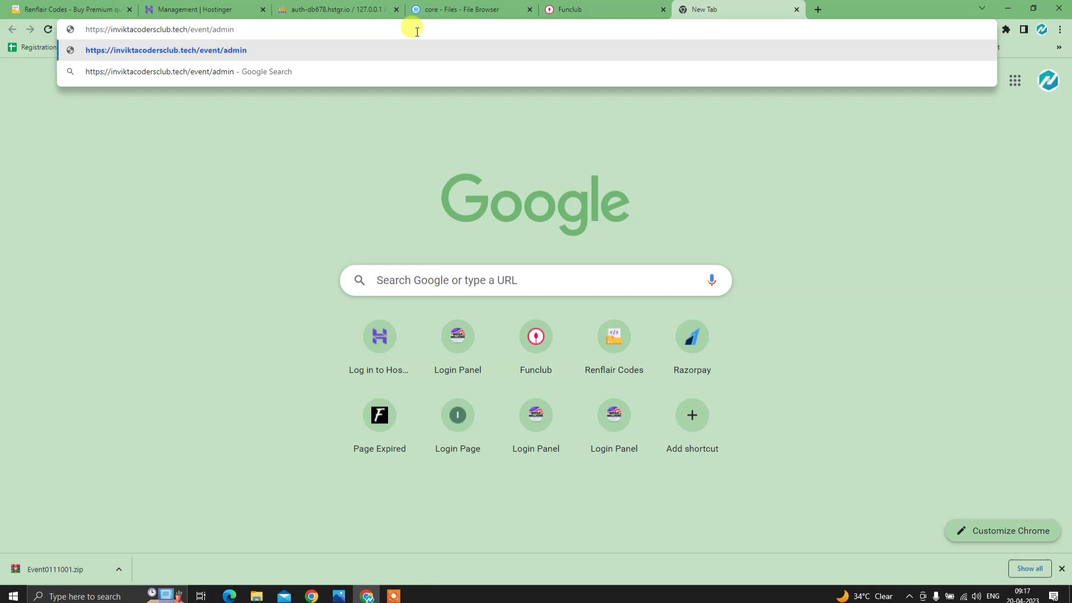
key("Return")
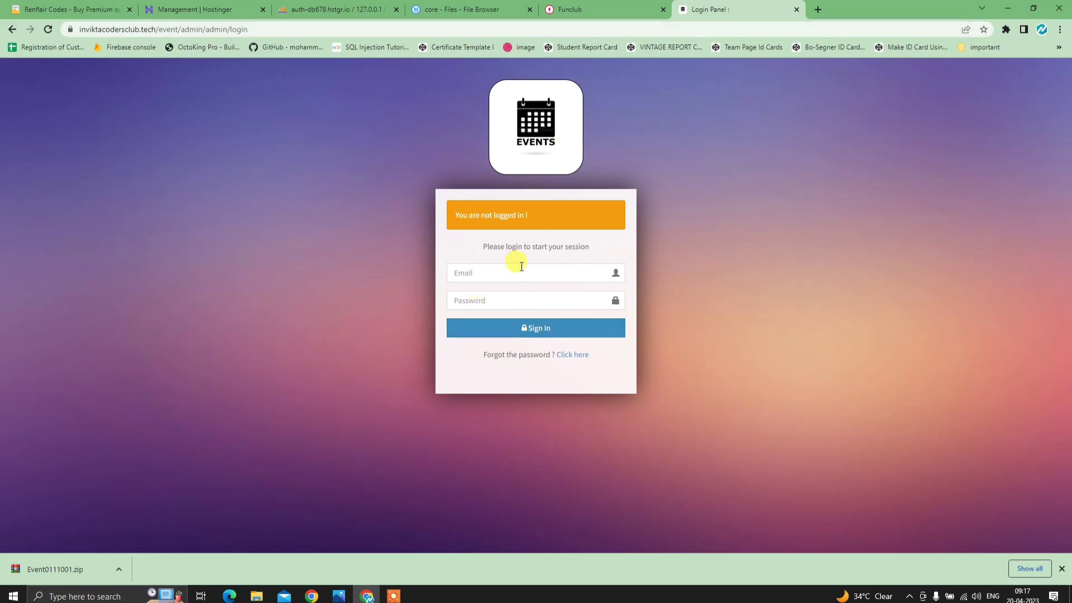
- Enter the admin email and password, retrying after the wrong-password error, and sign in
left_click(526, 274)
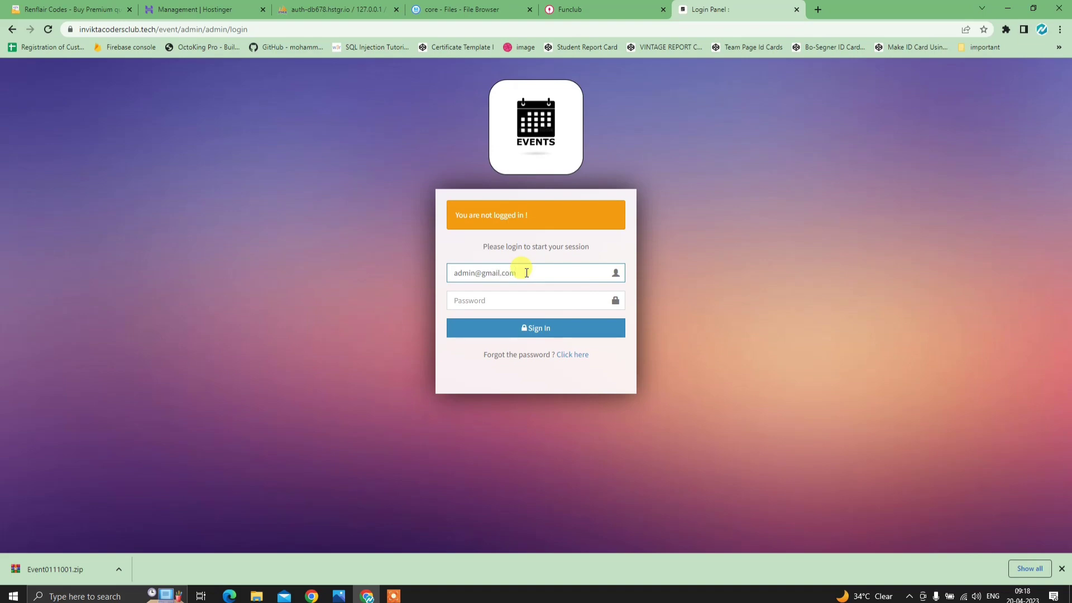
key("Tab")
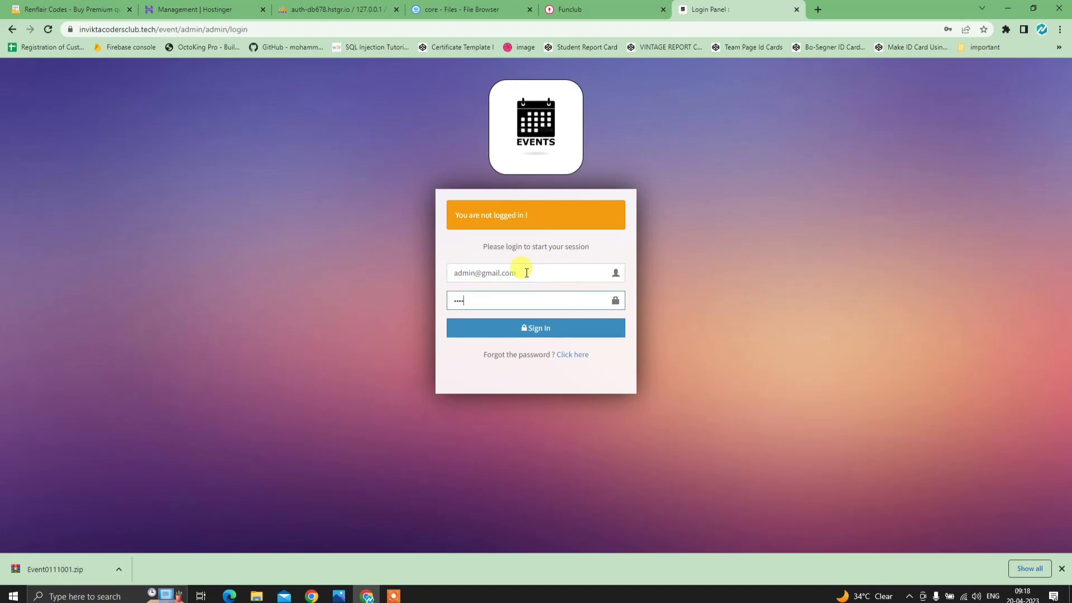
key("Return")
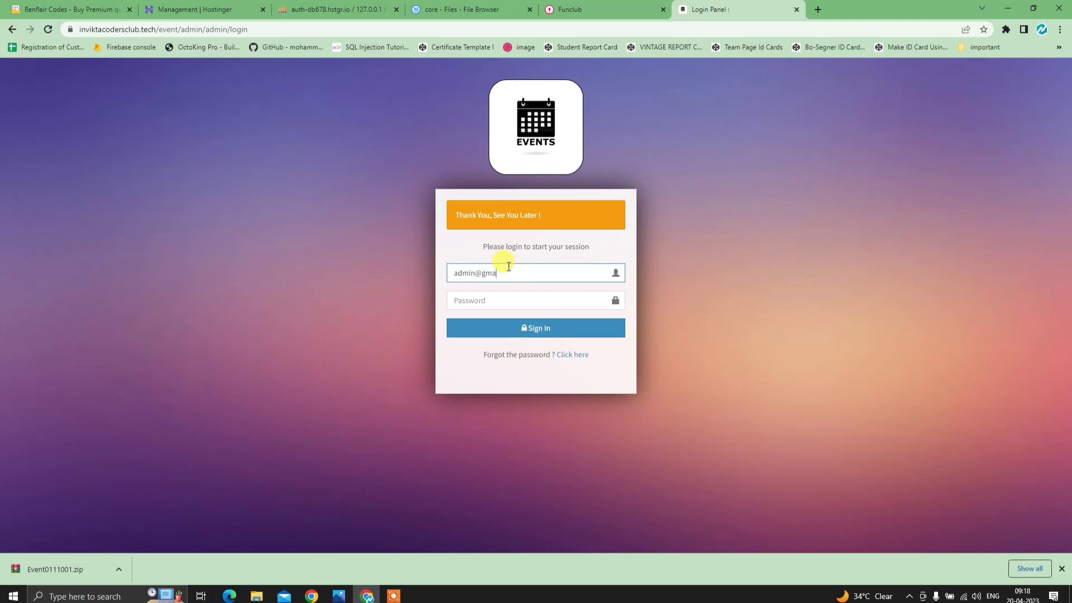
key("Tab")
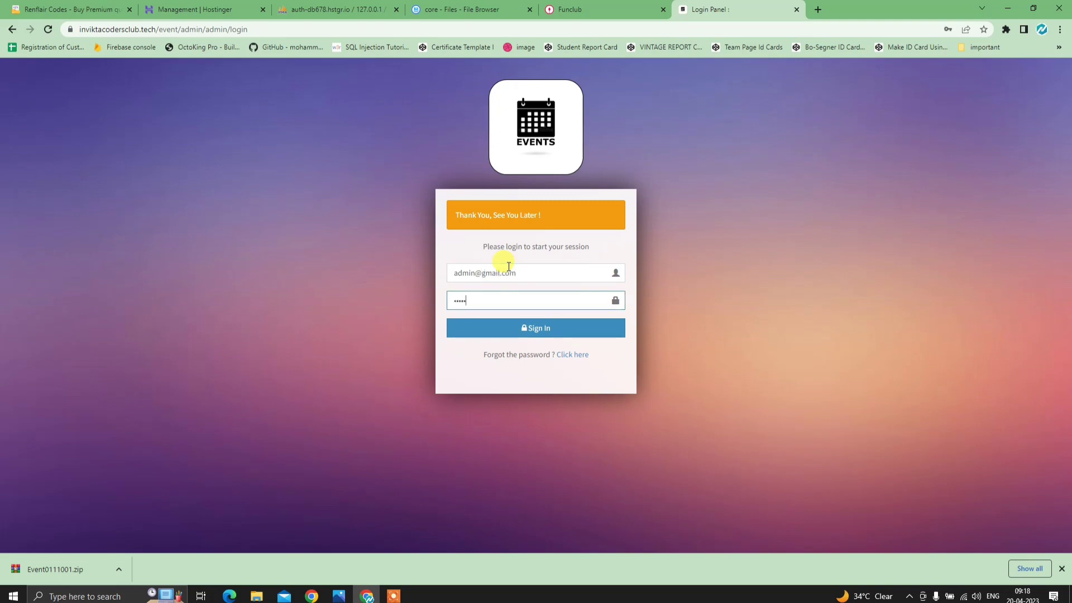
left_click(575, 335)
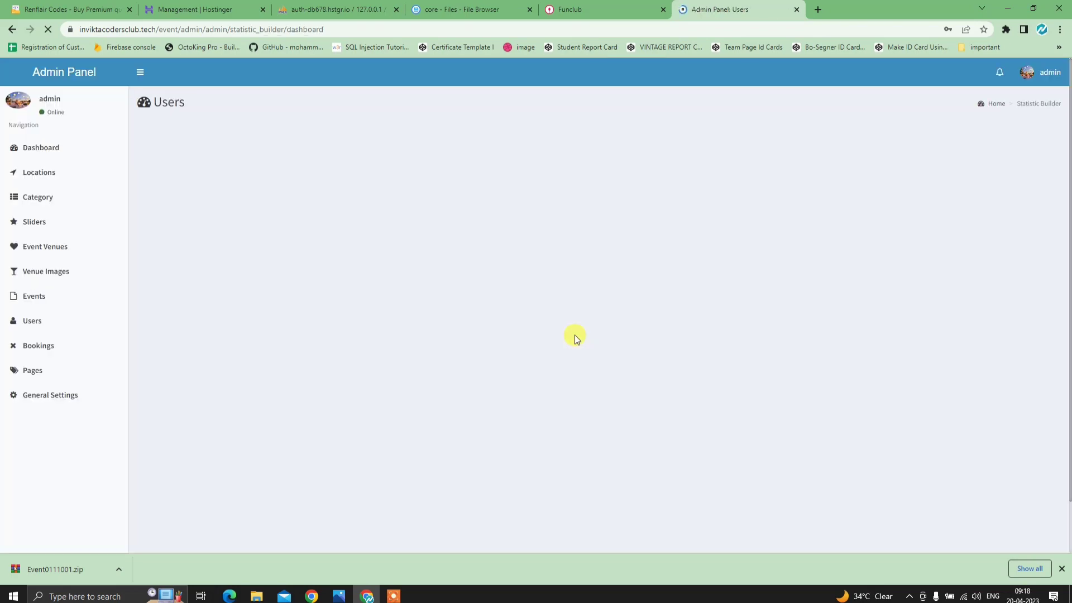
- Dismiss Chrome's saved-passwords and notification prompts and open the Locations list
left_click(630, 192)
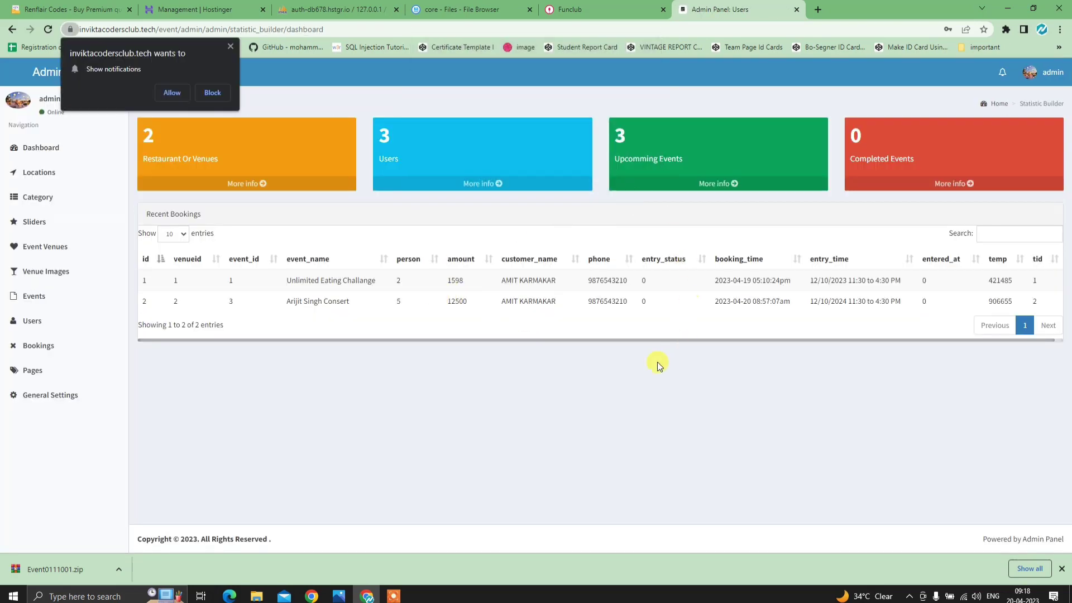
left_click(230, 46)
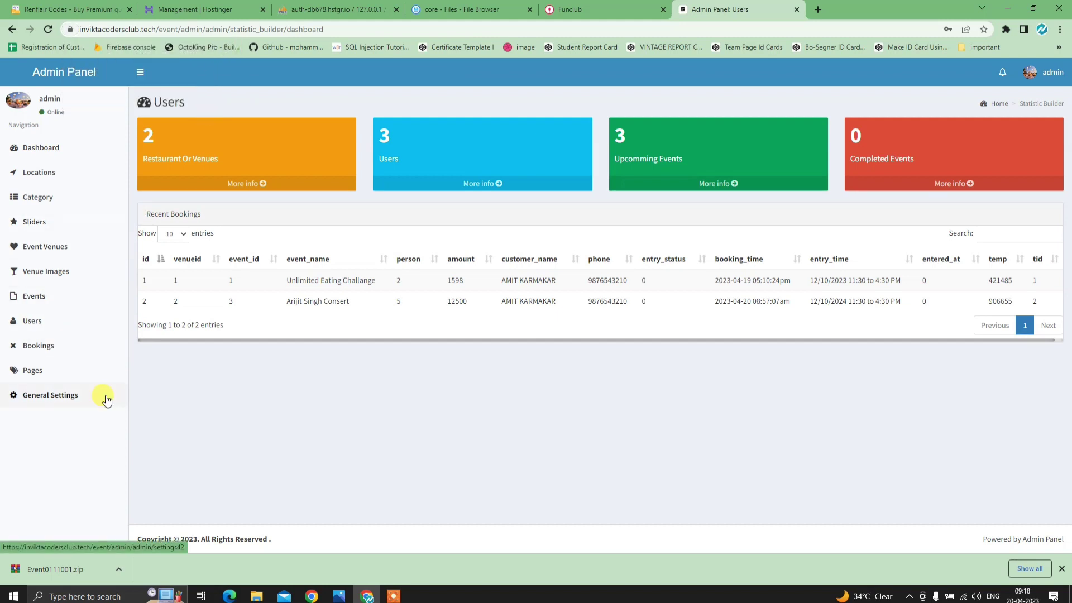
left_click(36, 177)
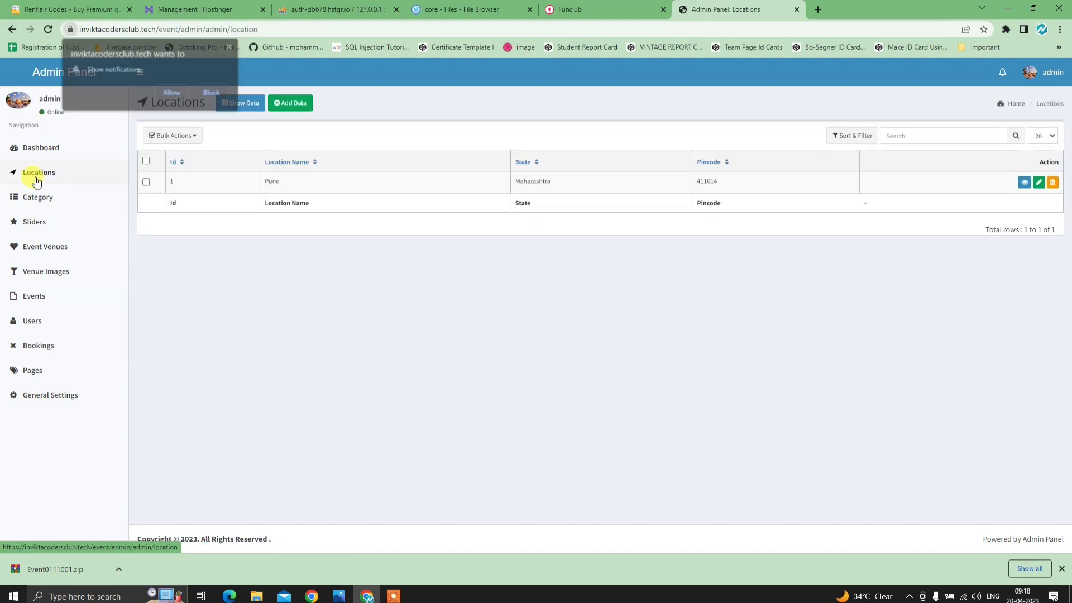
left_click(179, 93)
- View the Category list, pick Pune in the app preview, then open Sliders
left_click(79, 208)
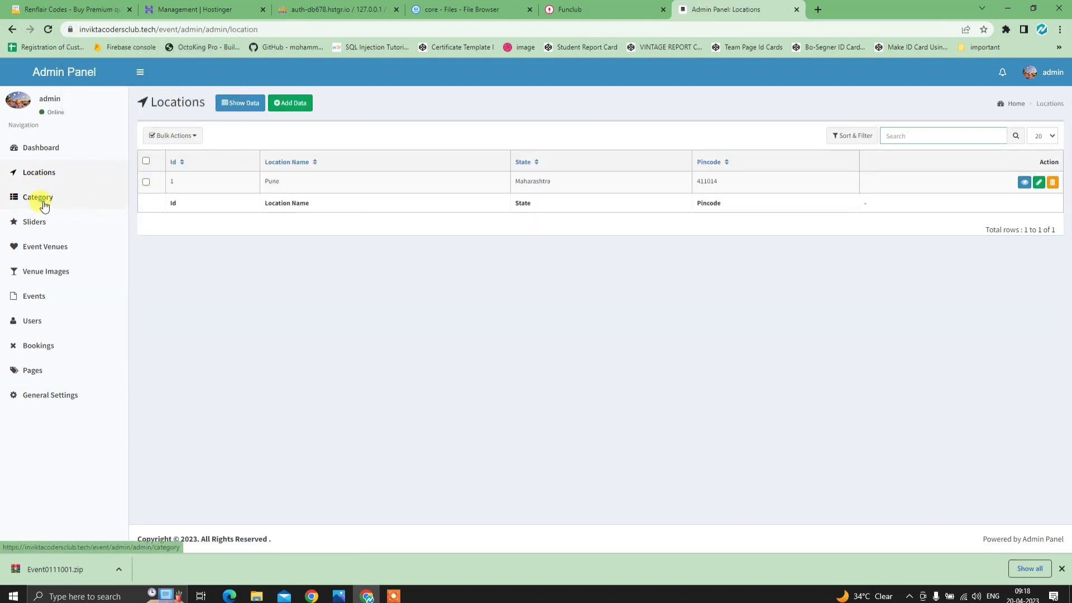
left_click(581, 10)
left_click(360, 199)
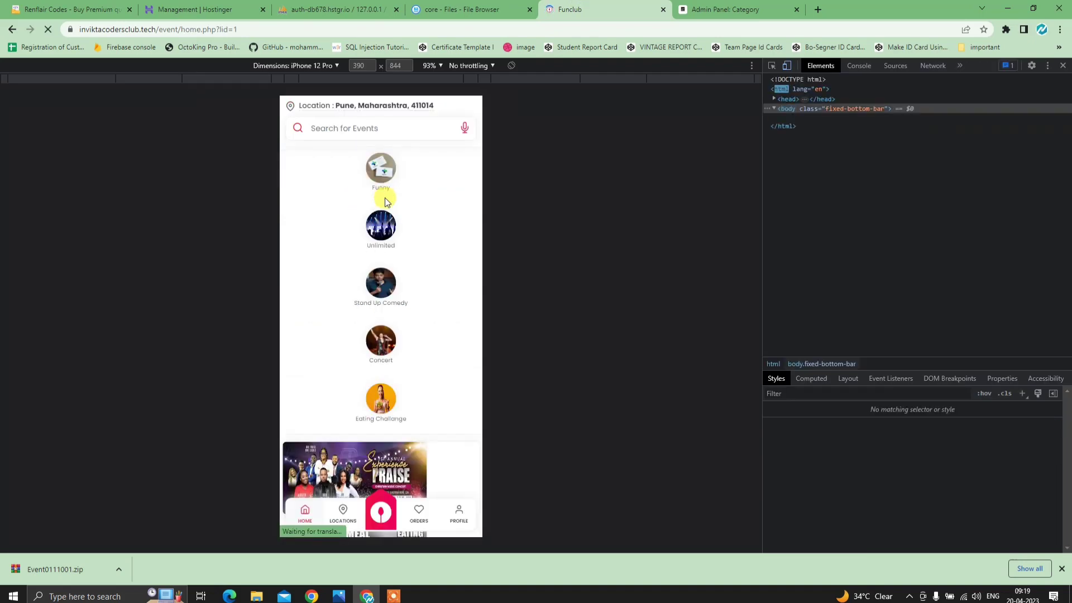
left_click(686, 9)
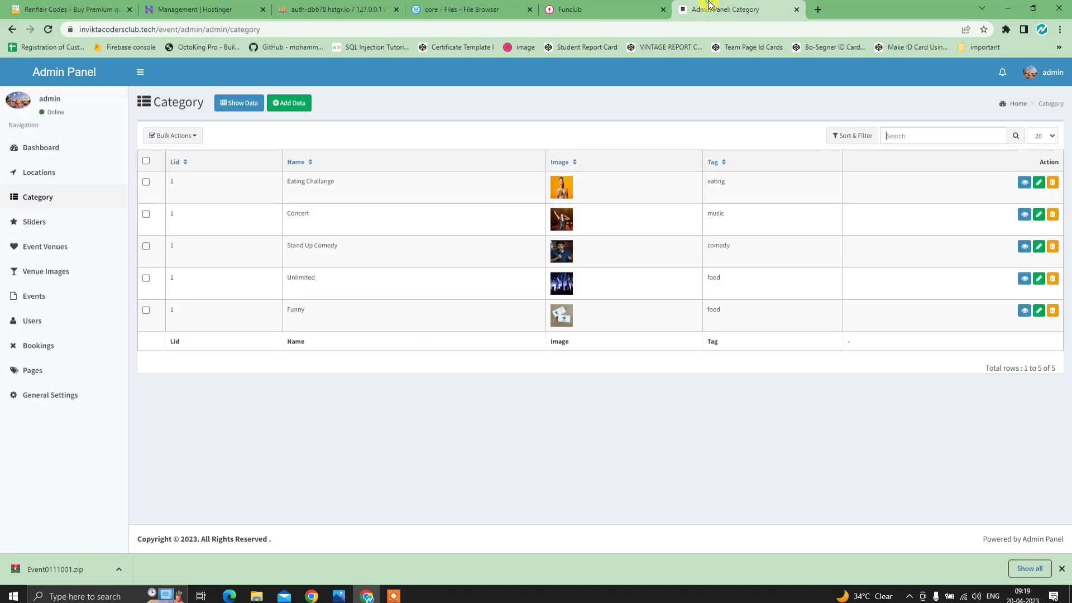
left_click(43, 226)
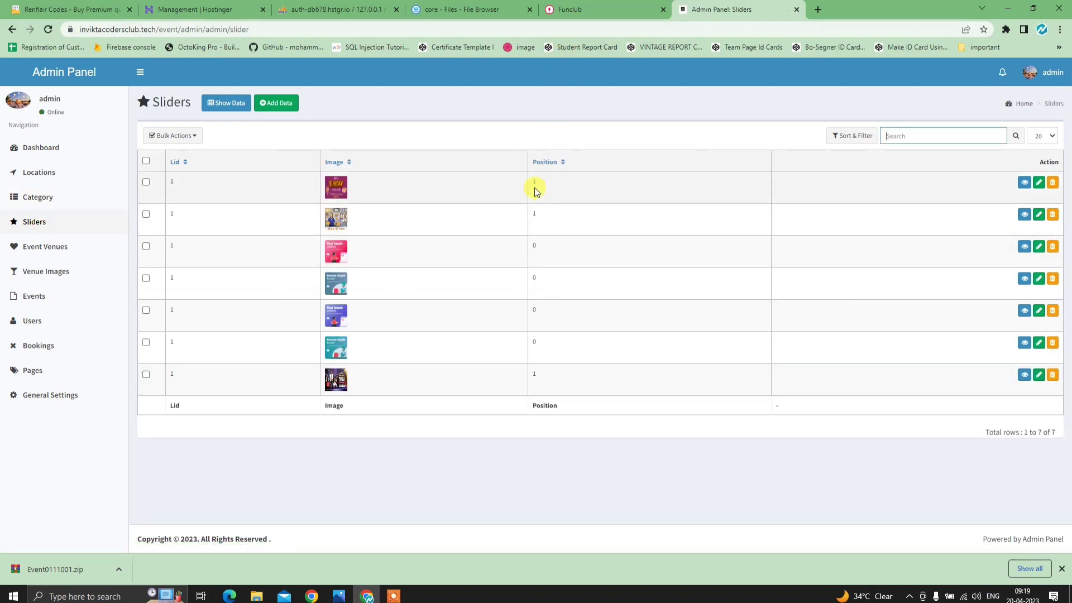
- Open the add-slider form and compare it with the Funclub app preview
left_click(285, 103)
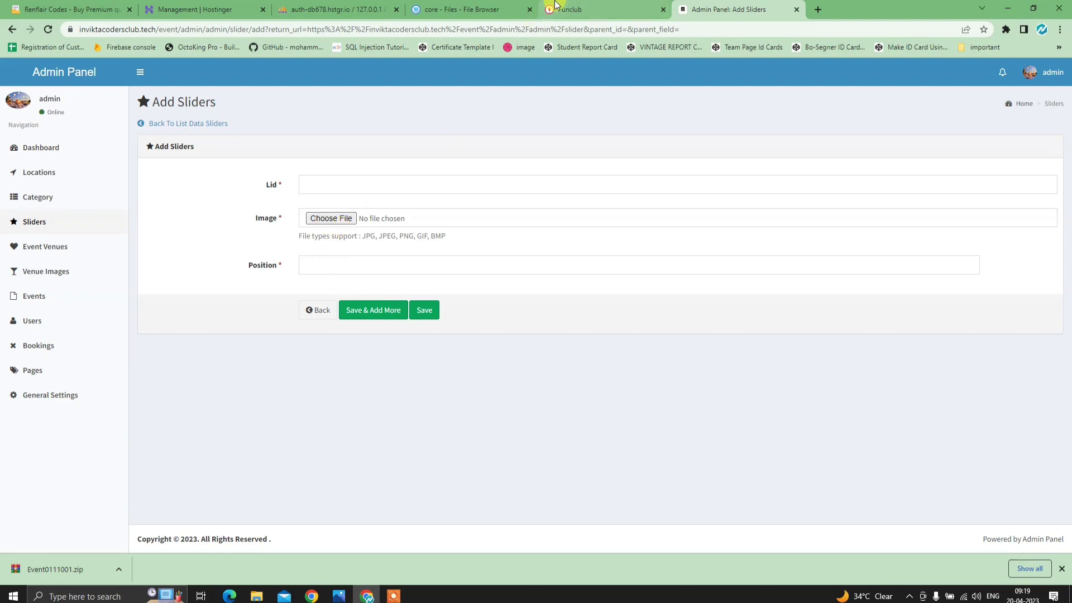
left_click(569, 9)
scroll(391, 296, "down", 3)
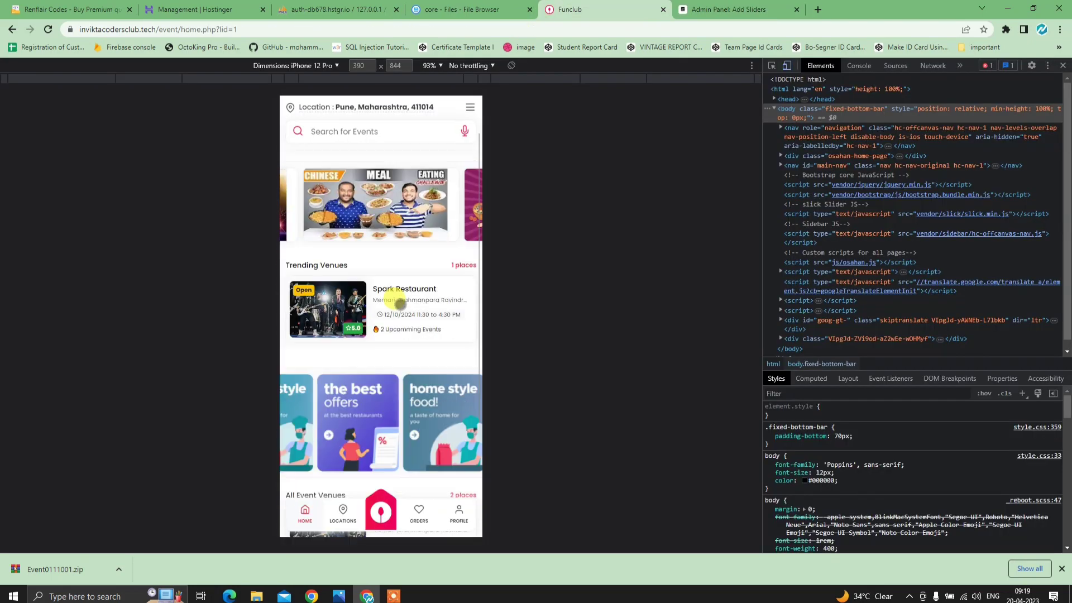
scroll(399, 293, "up", 3)
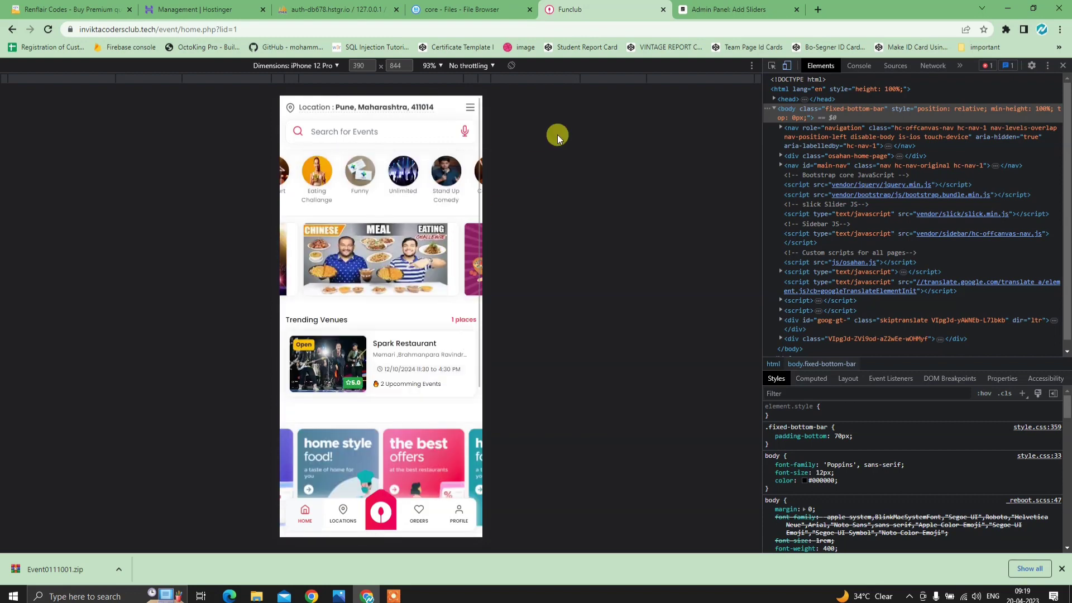
left_click(686, 8)
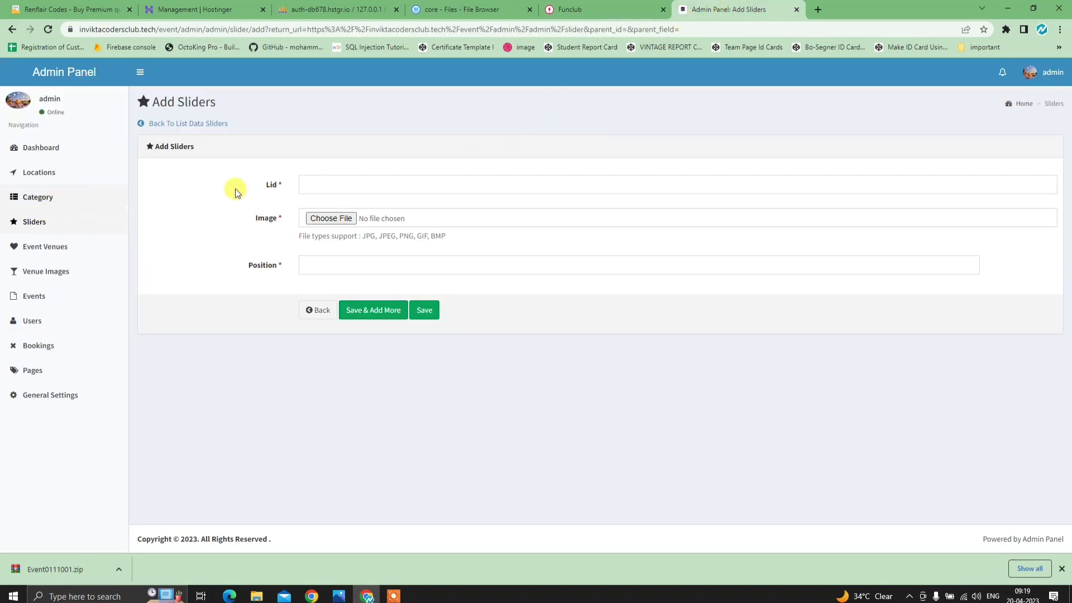
- Step through Locations, Category and Sliders to the Event Venues list
left_click(65, 170)
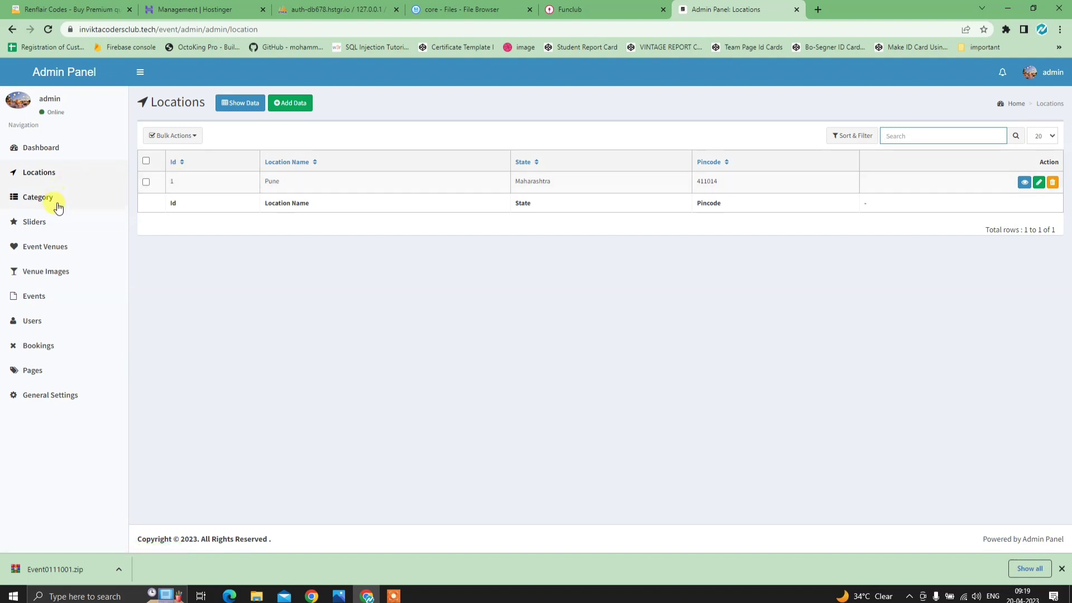
left_click(57, 202)
left_click(53, 220)
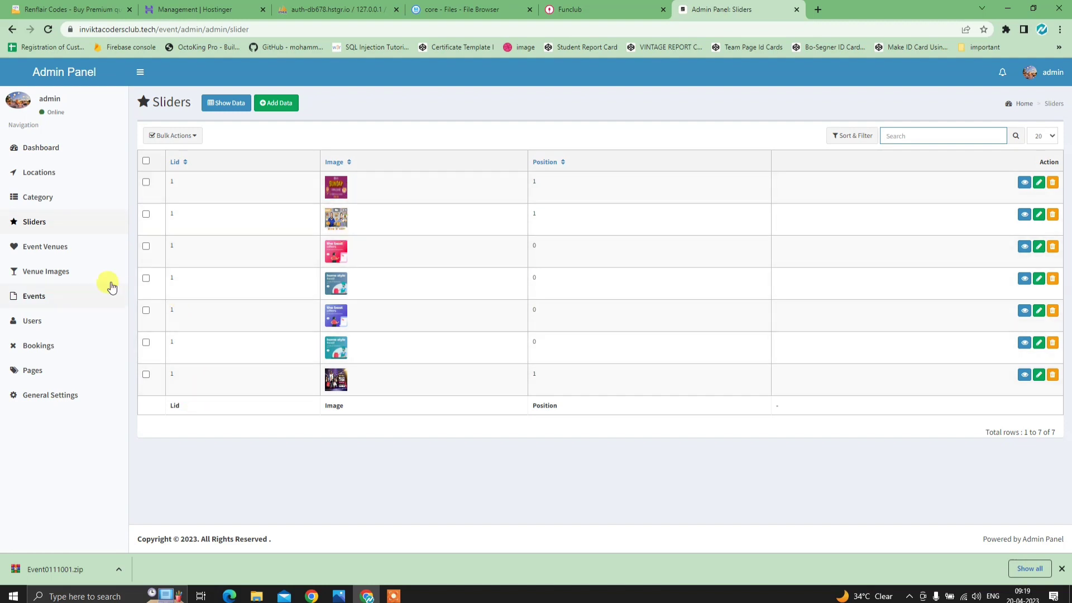
left_click(63, 251)
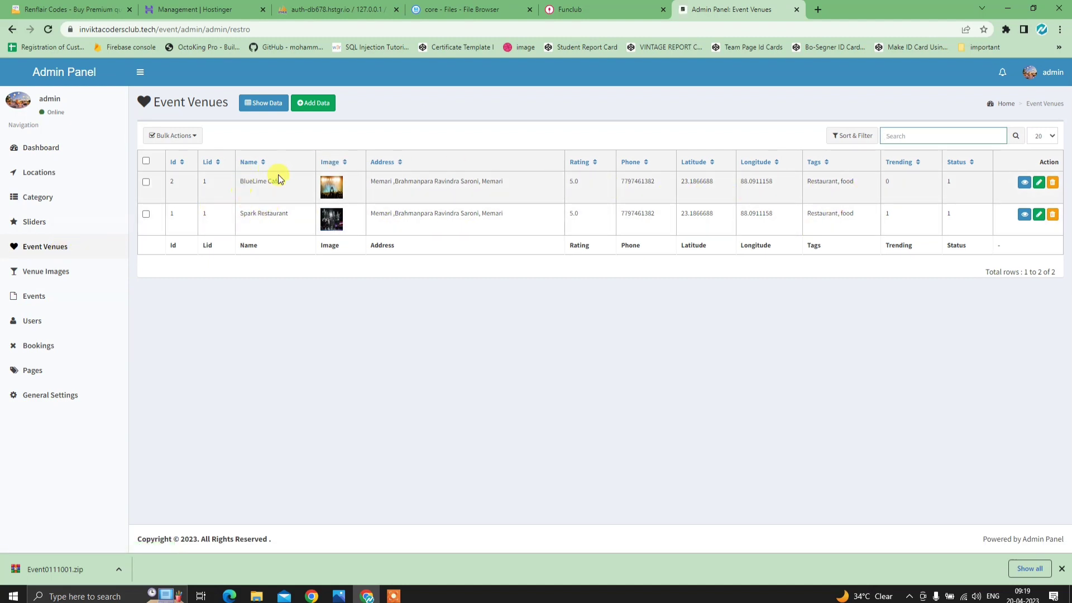
- Check the Venue Images list and the Spark Restaurant page in the app preview
left_click(64, 274)
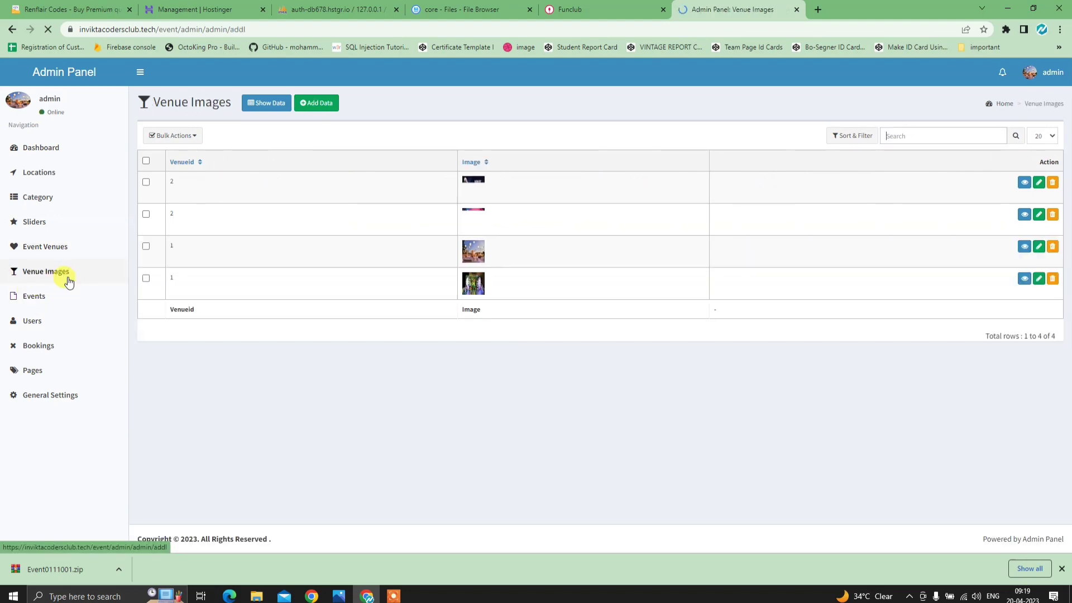
left_click(583, 9)
left_click(394, 340)
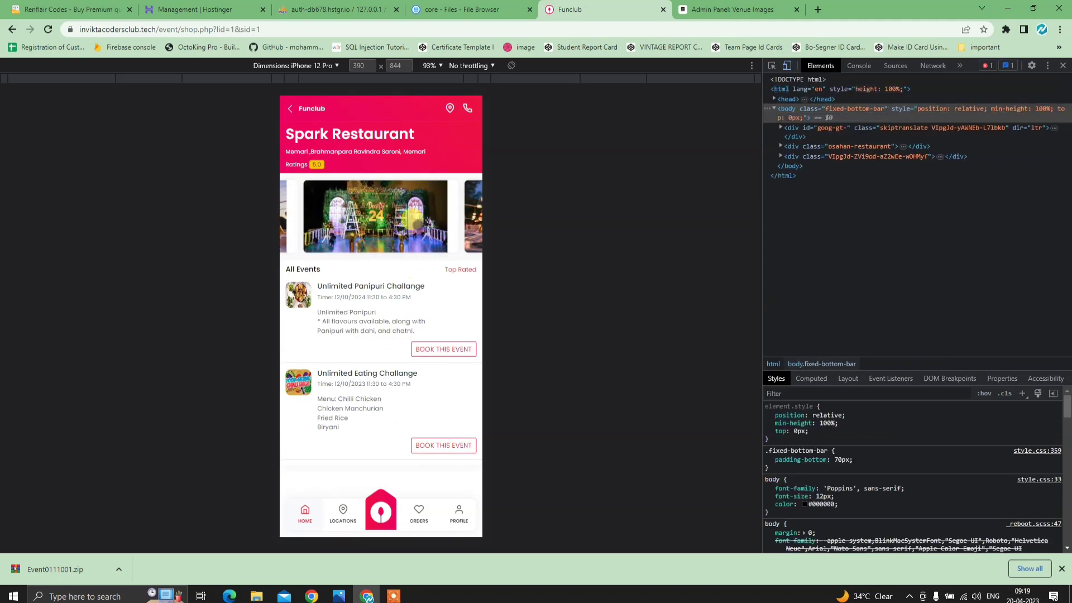
left_click(731, 9)
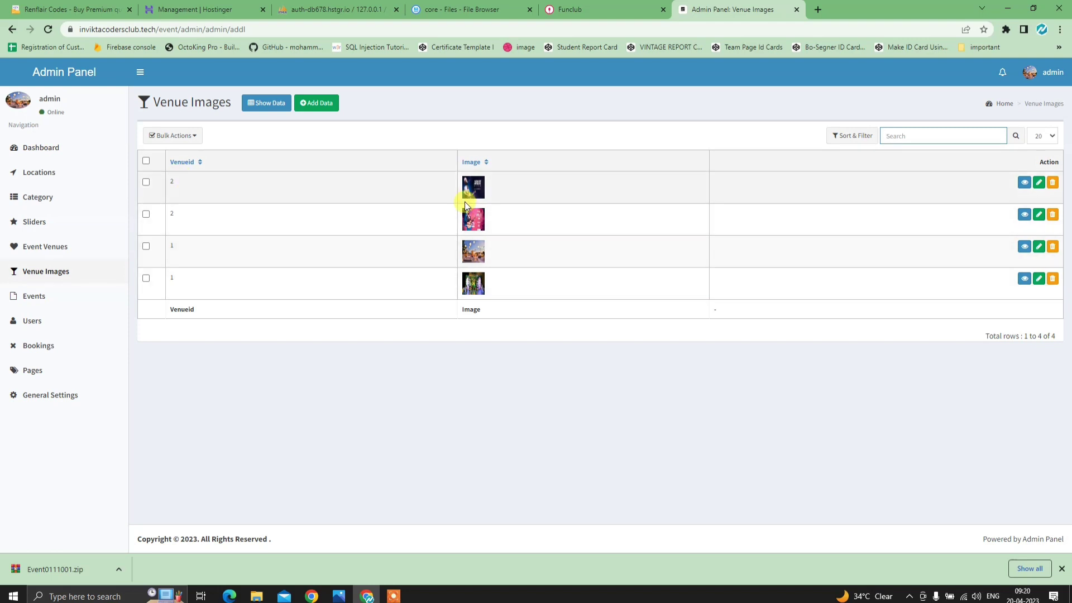
- Review the Events list and live shop page, then open the Users list
left_click(50, 302)
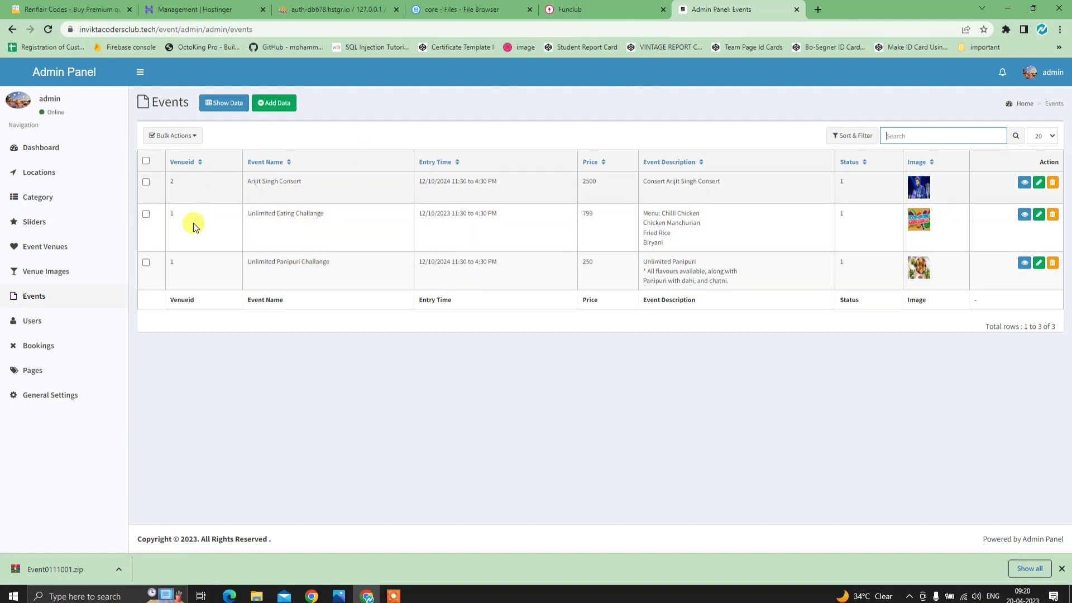
left_click(575, 10)
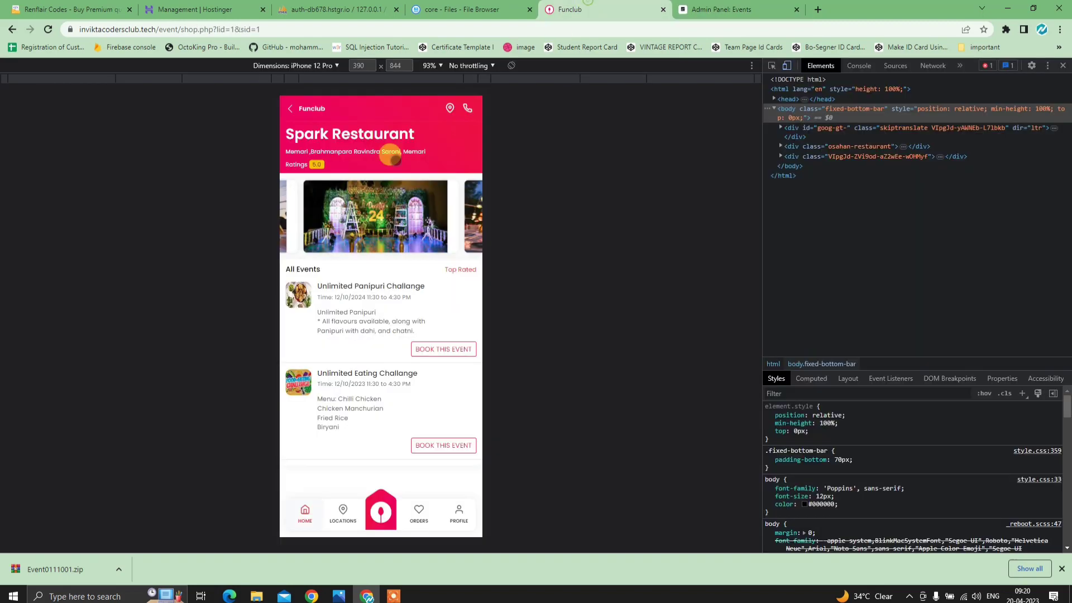
left_click(720, 10)
left_click(57, 330)
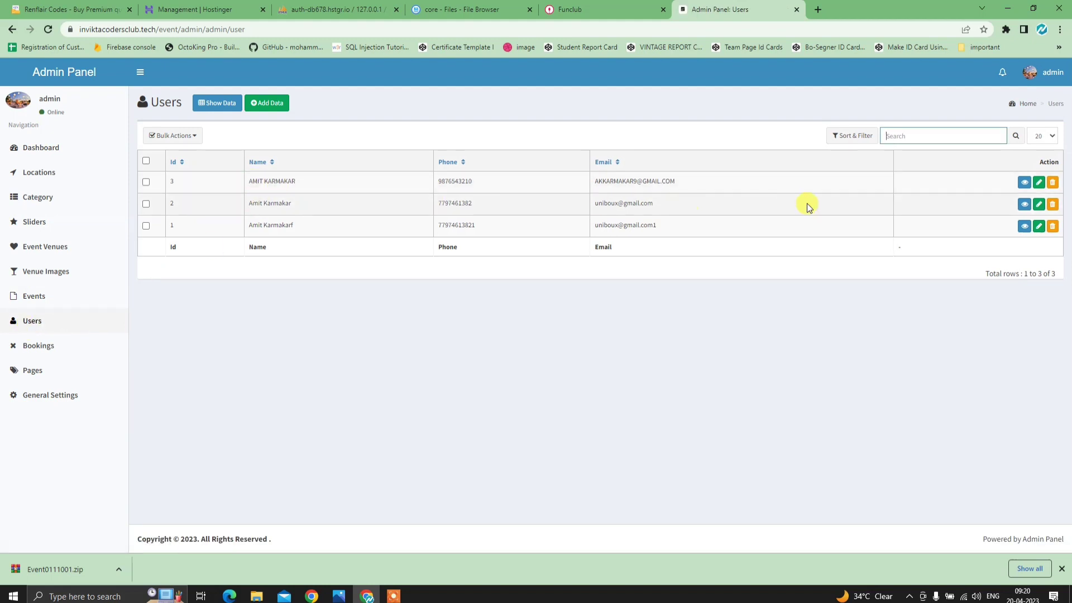
- Open Bookings and filter it to Venueid equal to 1
left_click(51, 348)
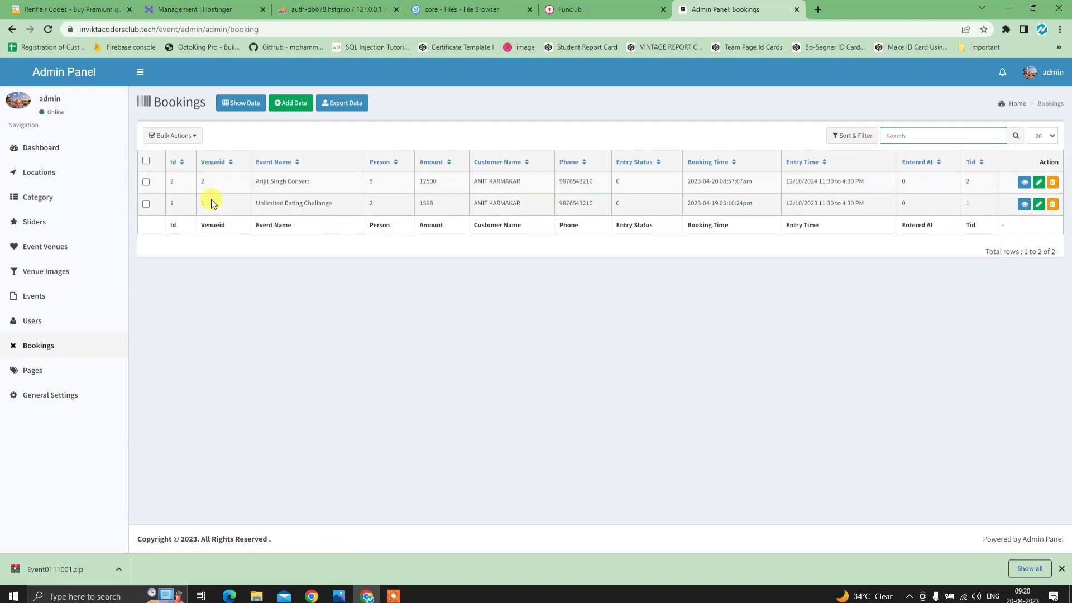
left_click(852, 136)
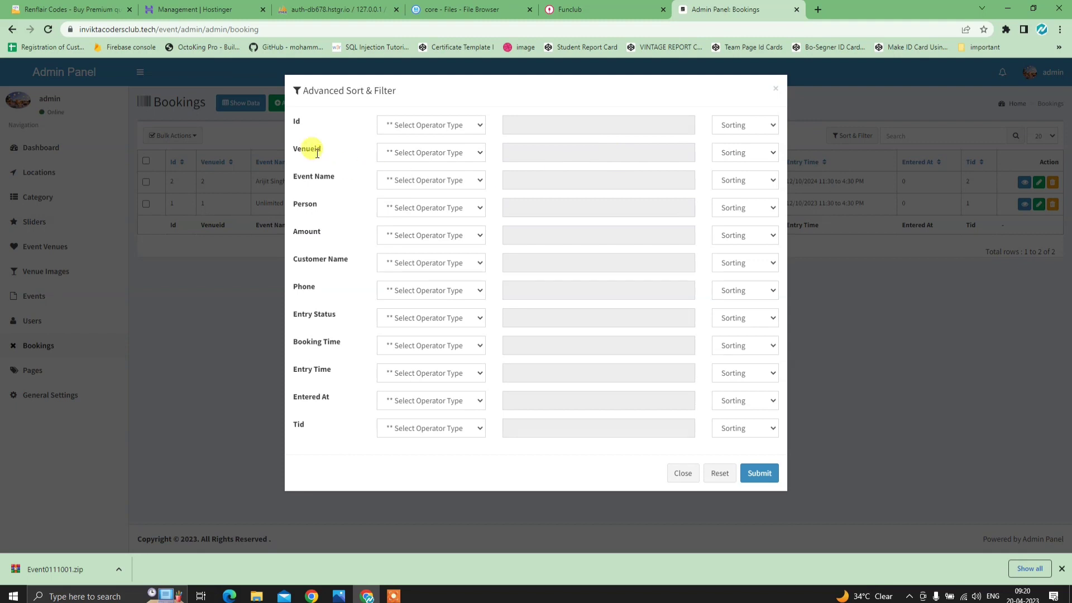
left_click(411, 152)
left_click(416, 180)
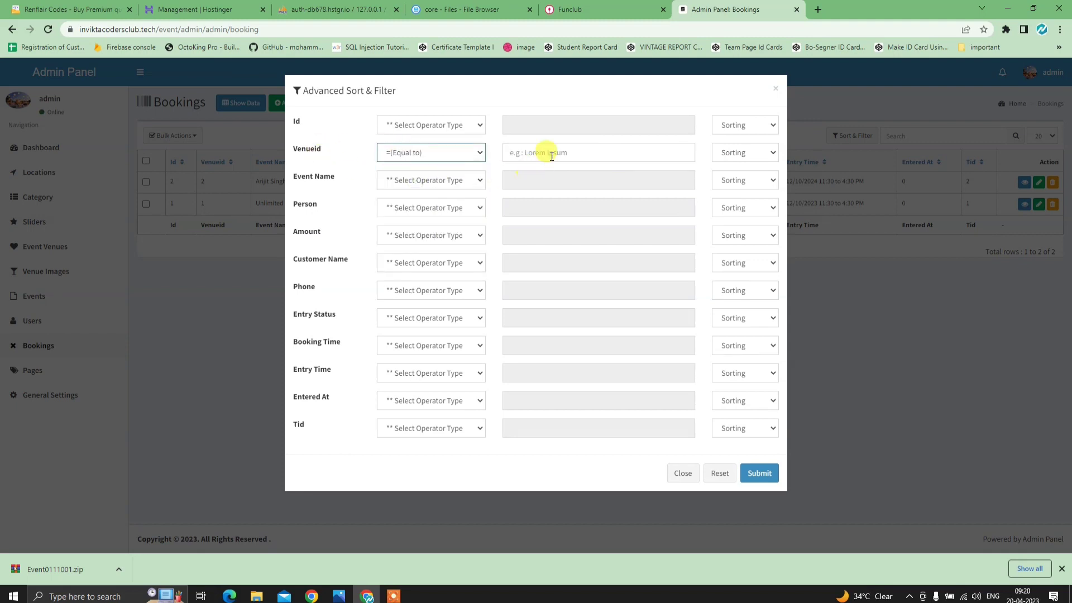
left_click(551, 155)
left_click(759, 472)
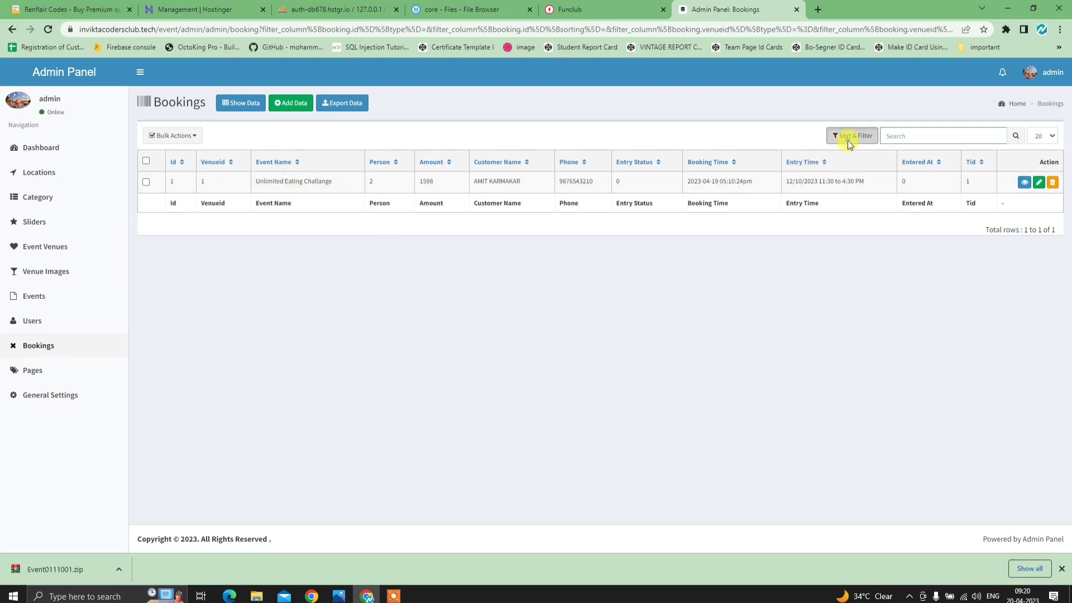
- Close the filter options and return to the unfiltered bookings list
left_click(849, 140)
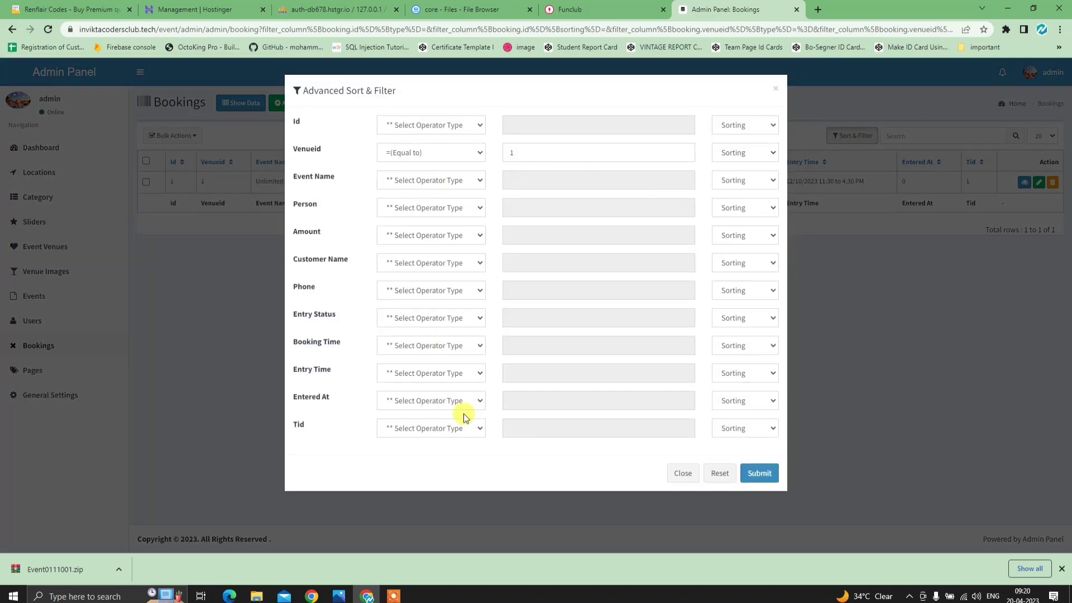
left_click(683, 473)
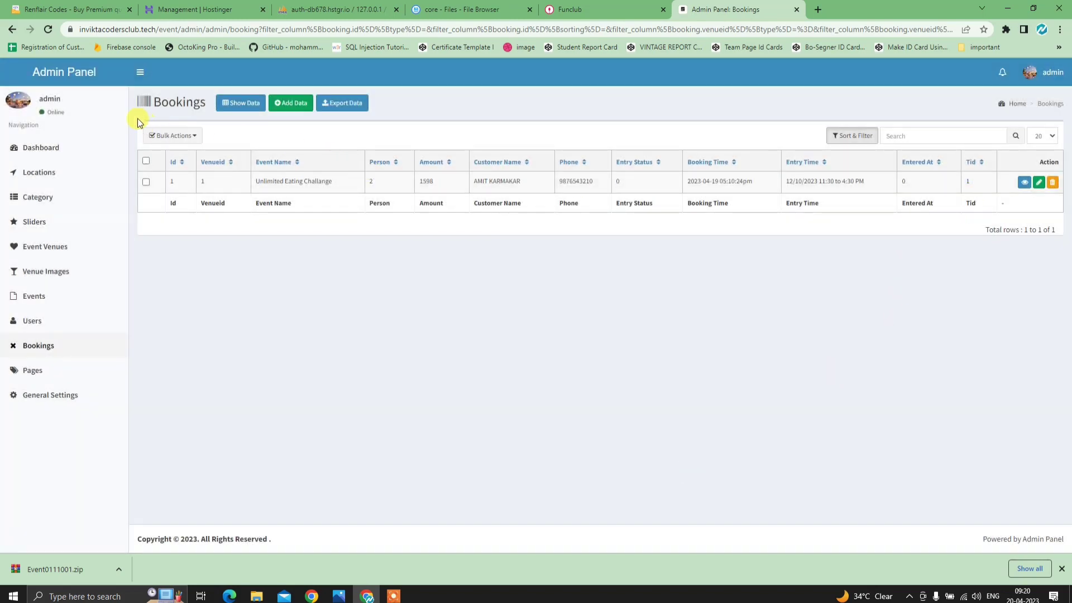
left_click(13, 29)
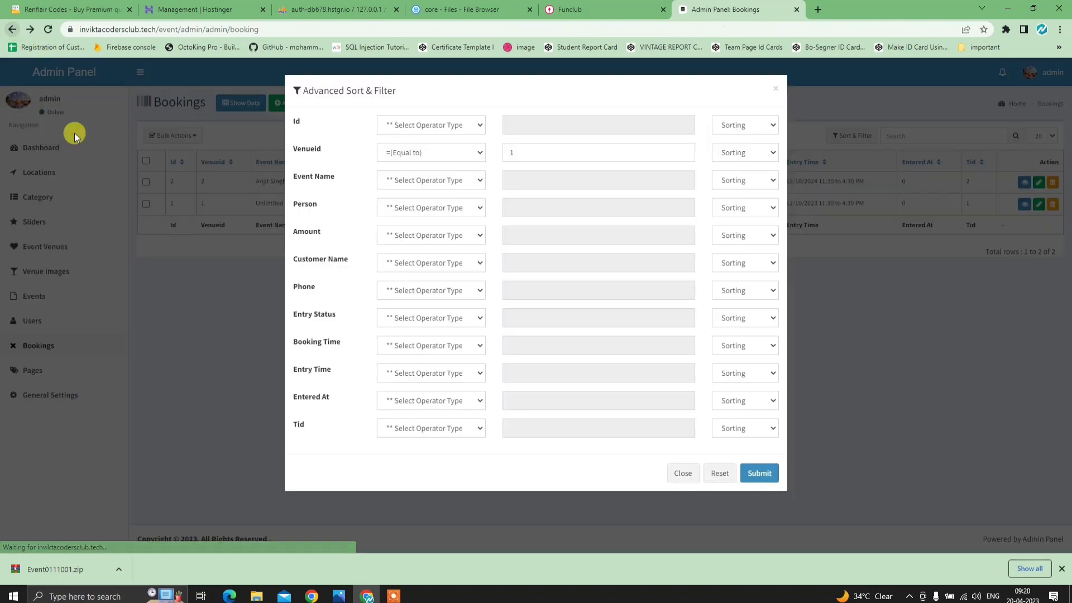
left_click(773, 88)
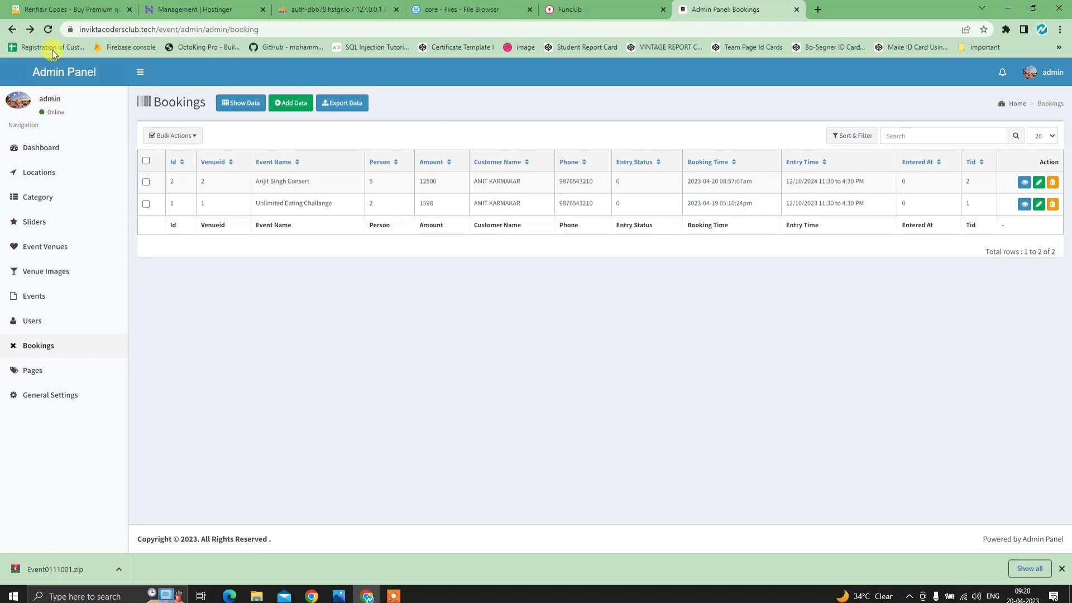
left_click(49, 29)
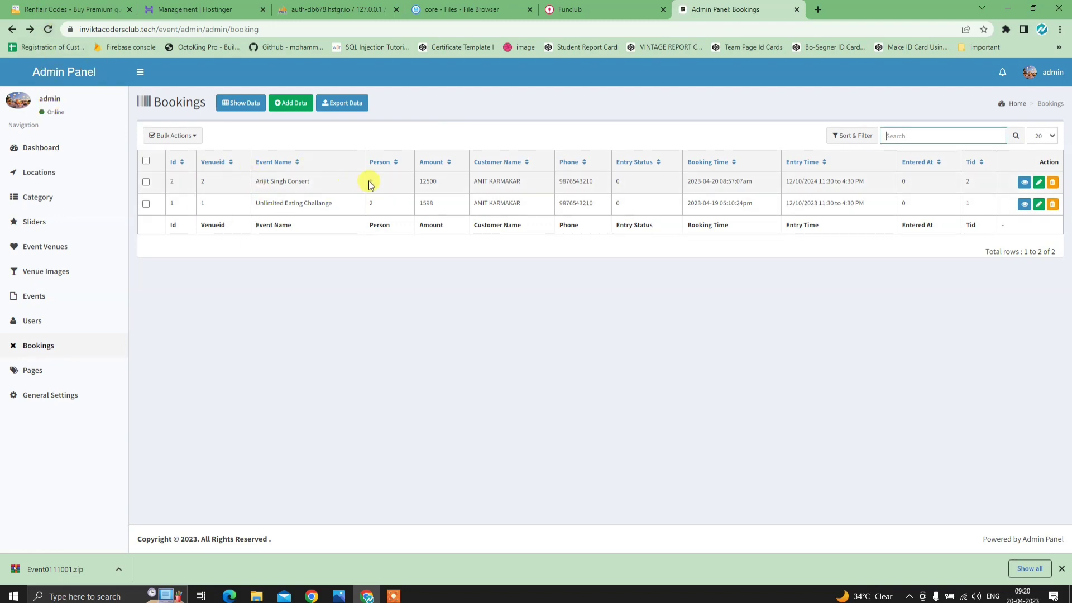
- Export the bookings to PDF with A4 page size and Landscape orientation, then close the export dialog
left_click(355, 102)
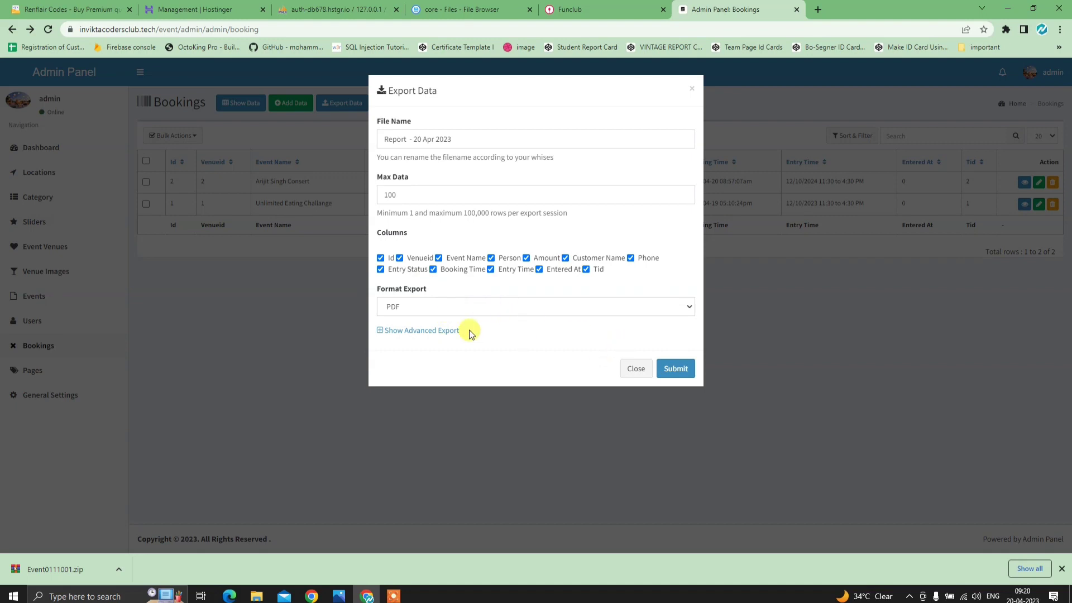
left_click(413, 330)
left_click(441, 367)
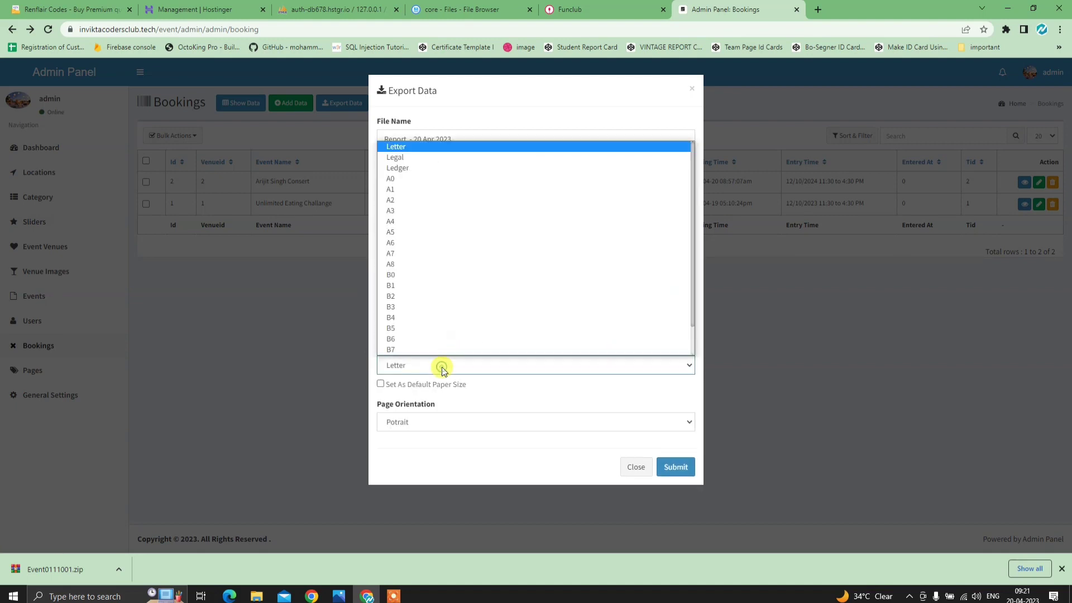
left_click(414, 222)
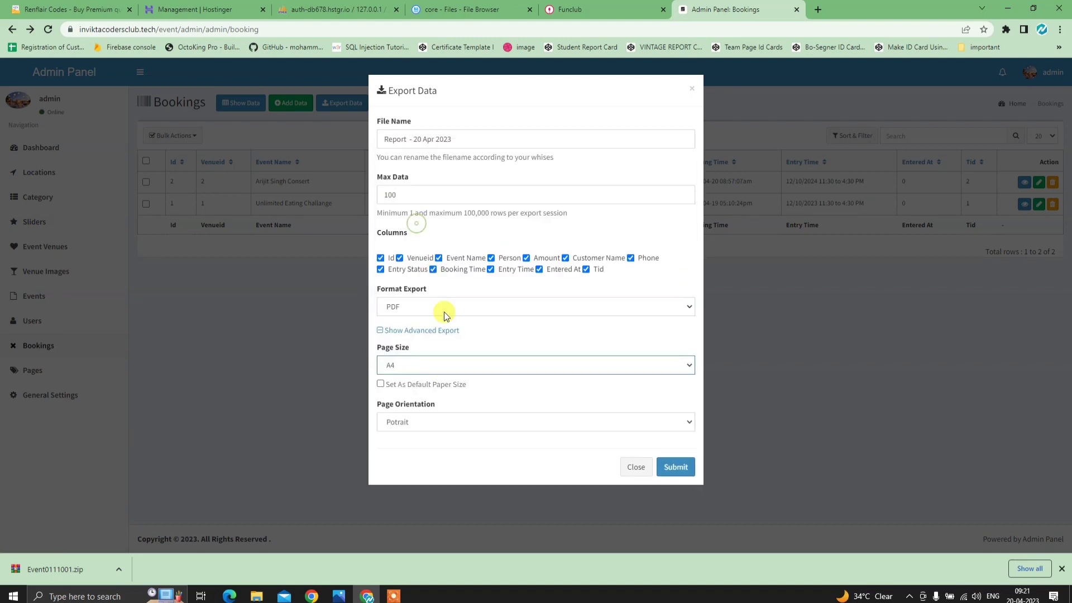
left_click(441, 420)
left_click(438, 448)
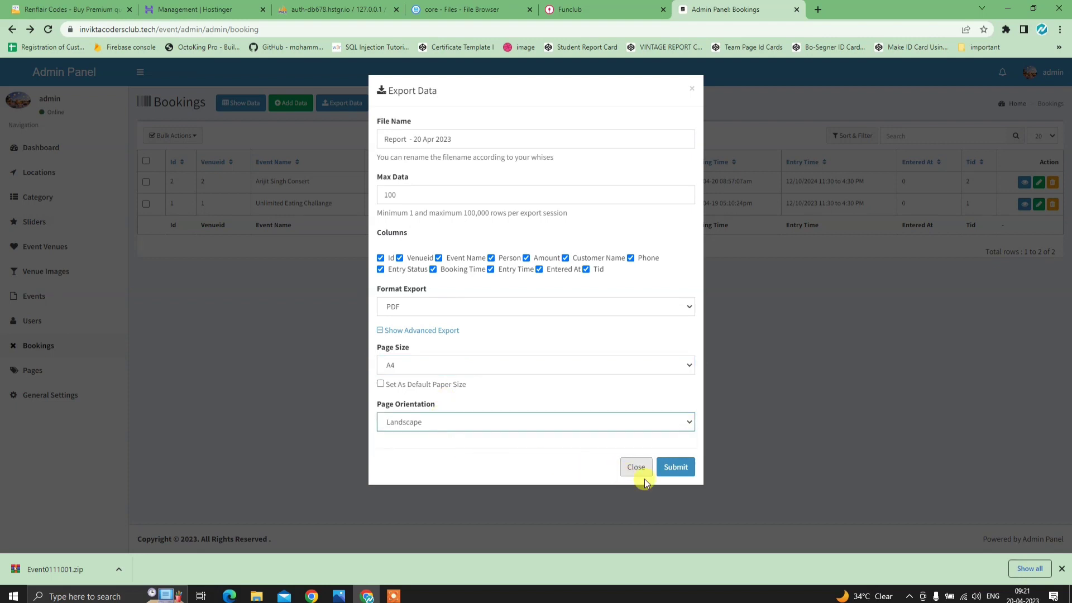
left_click(686, 470)
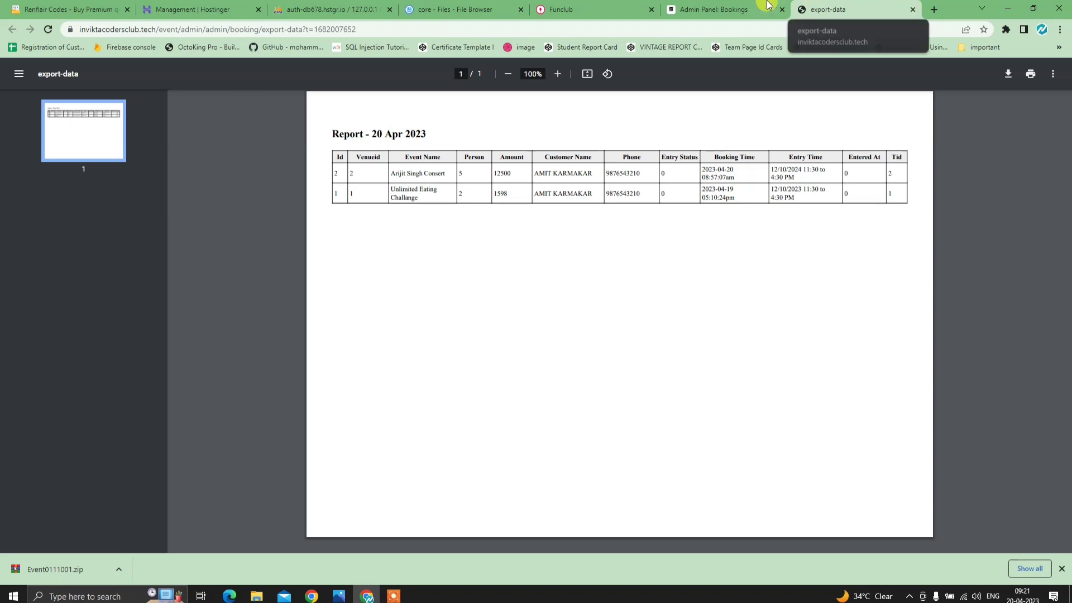
left_click(741, 8)
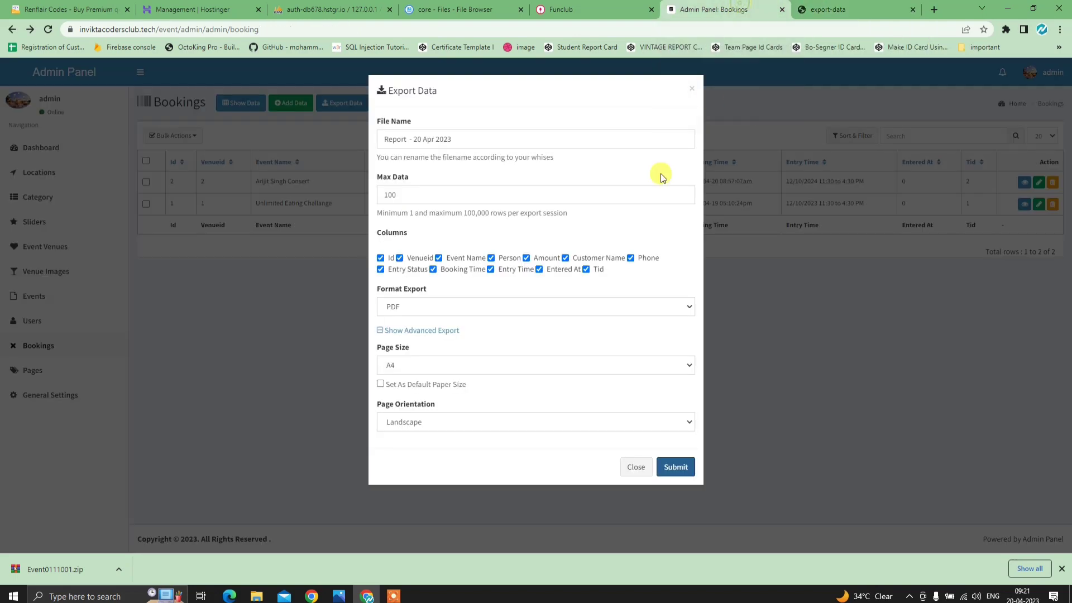
left_click(623, 471)
- View Pages, check the app's home page and Explore More menu, then open General Settings
left_click(53, 370)
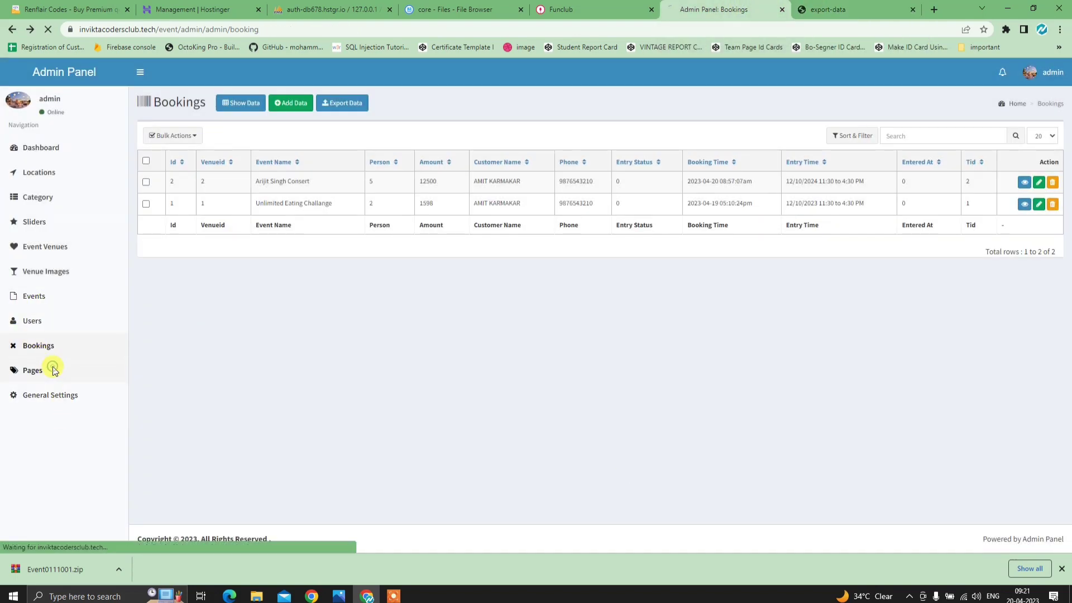
left_click(529, 16)
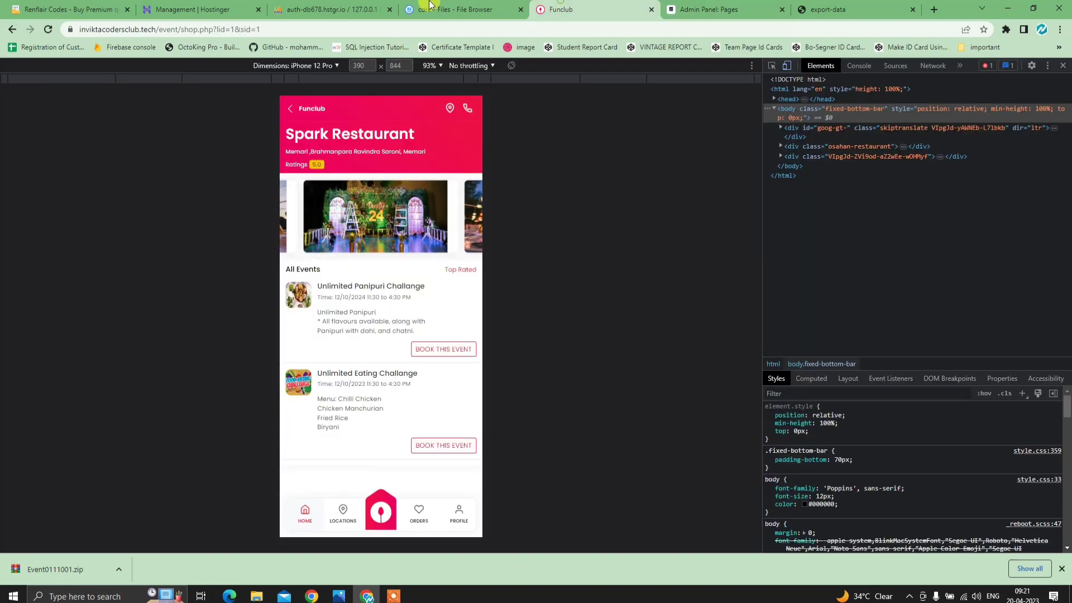
left_click(304, 112)
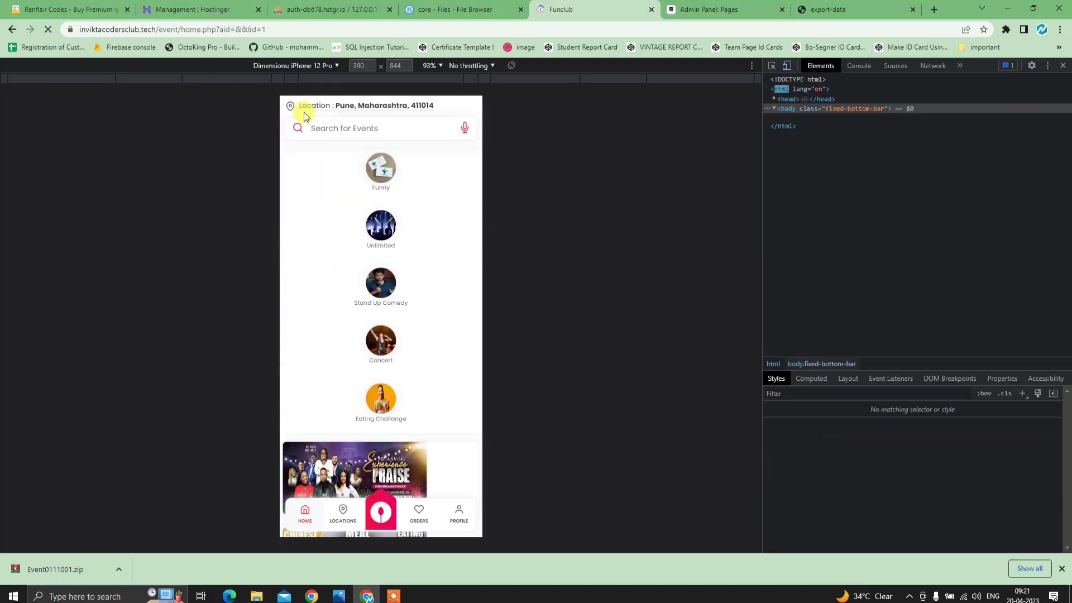
left_click(450, 508)
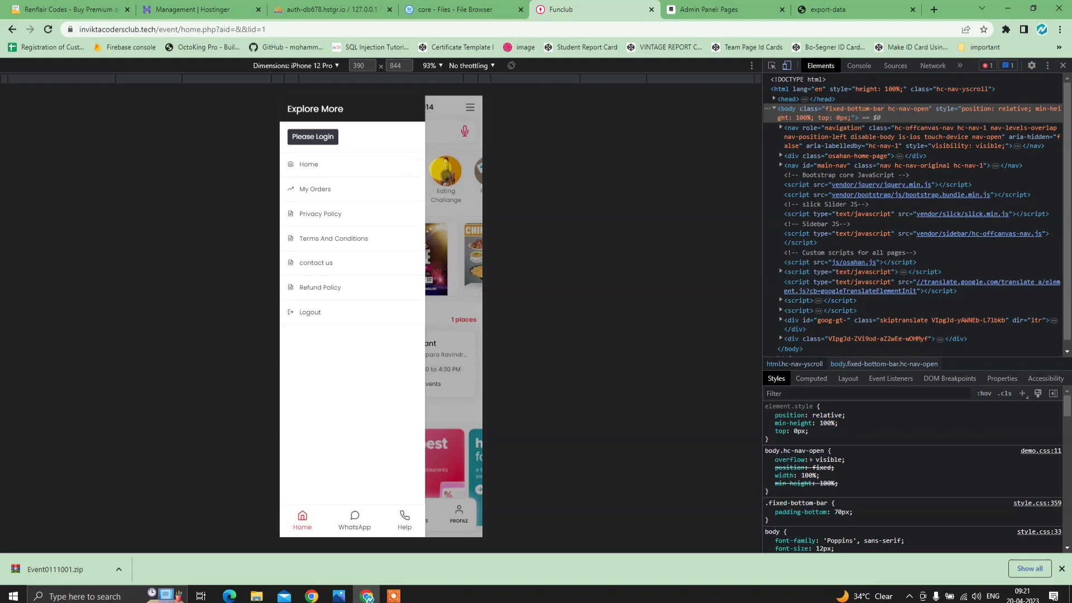
left_click(720, 10)
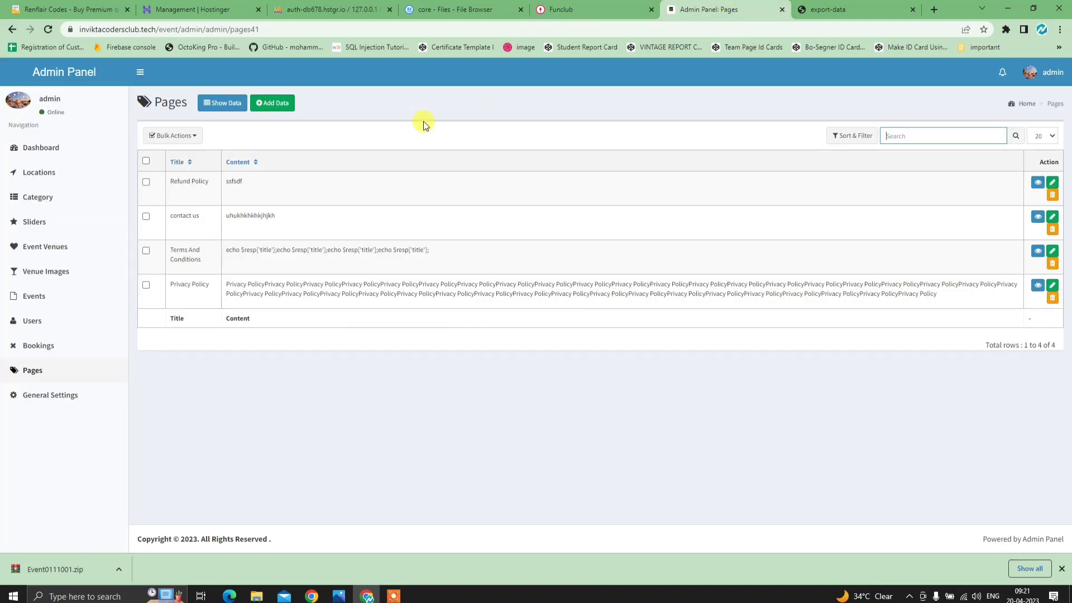
left_click(52, 397)
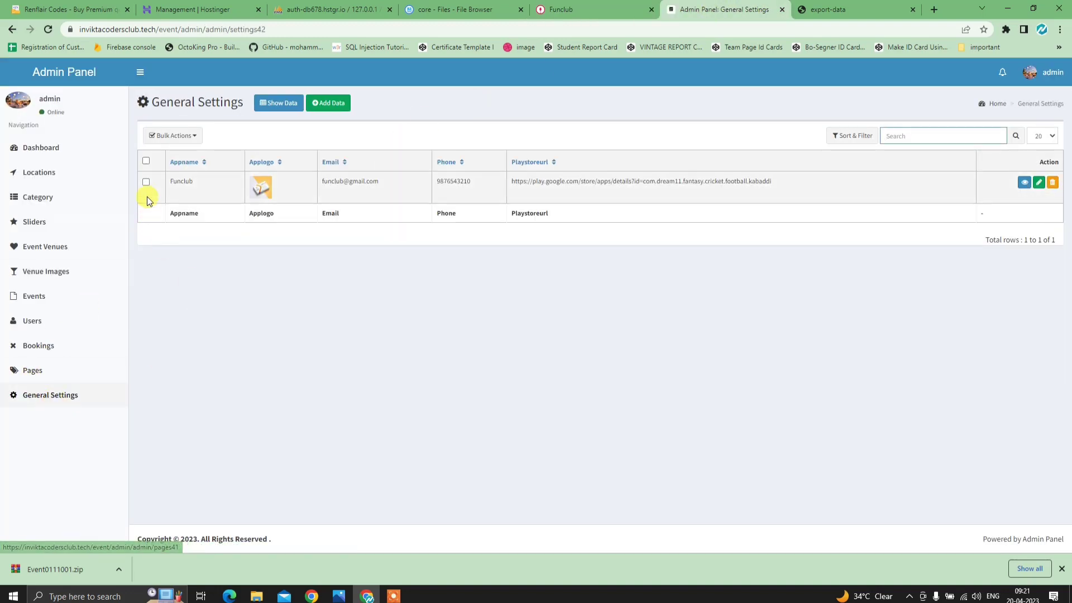
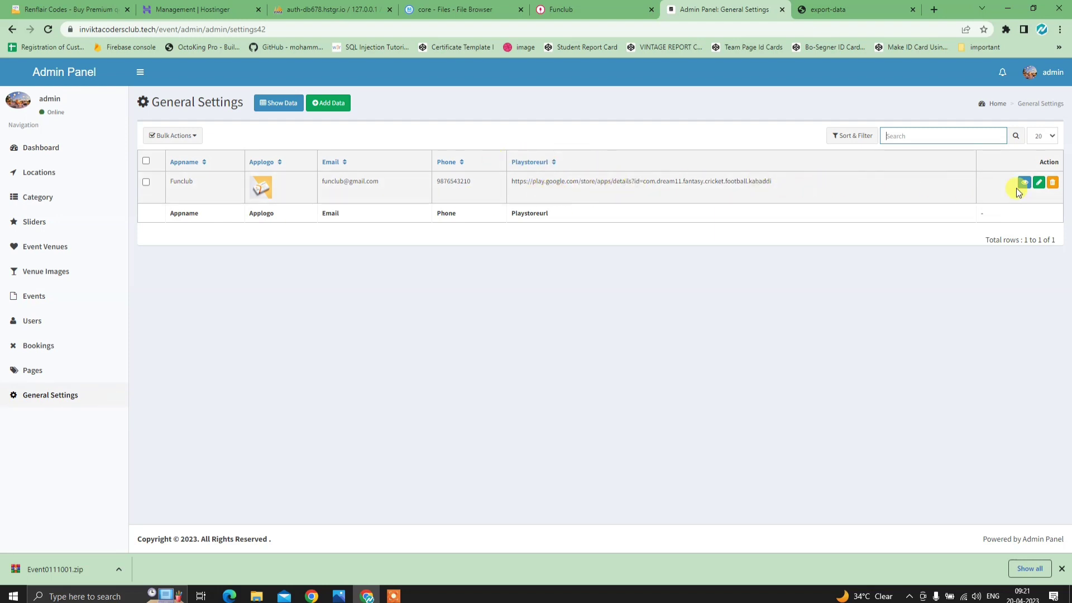
- Glance at the Play Store URL and dashboard, then close both Admin Panel tabs
left_click_drag(773, 181, 604, 193)
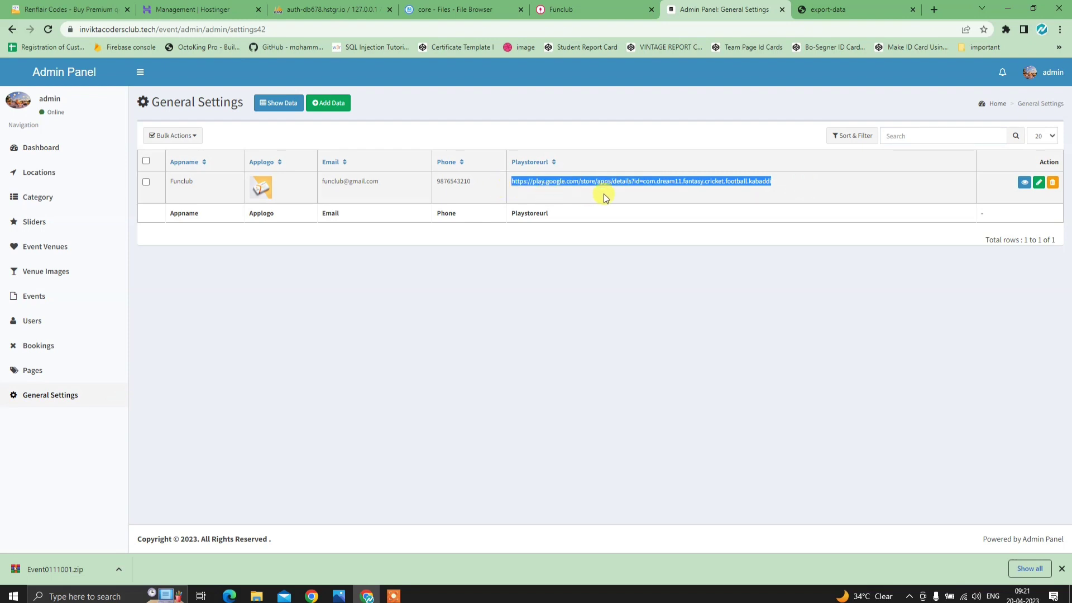
left_click(604, 193)
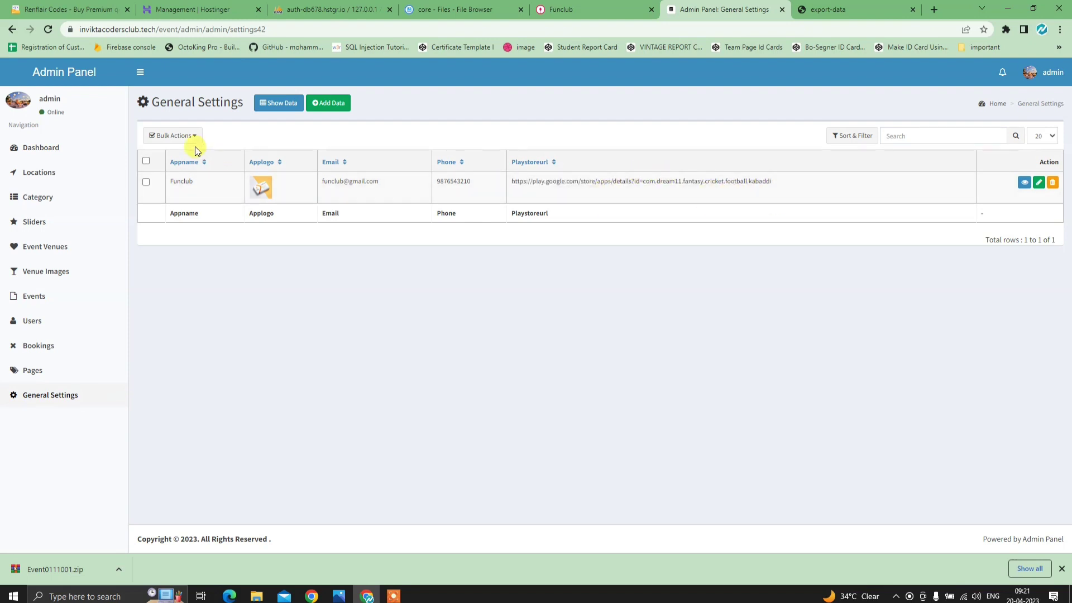
left_click(82, 152)
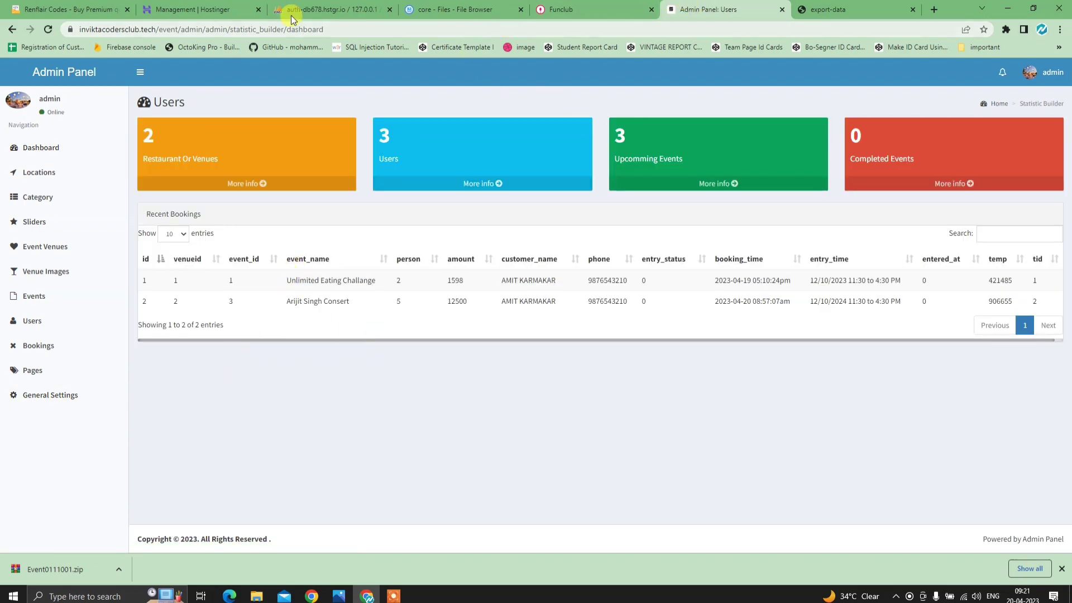
left_click(623, 9)
left_click(729, 10)
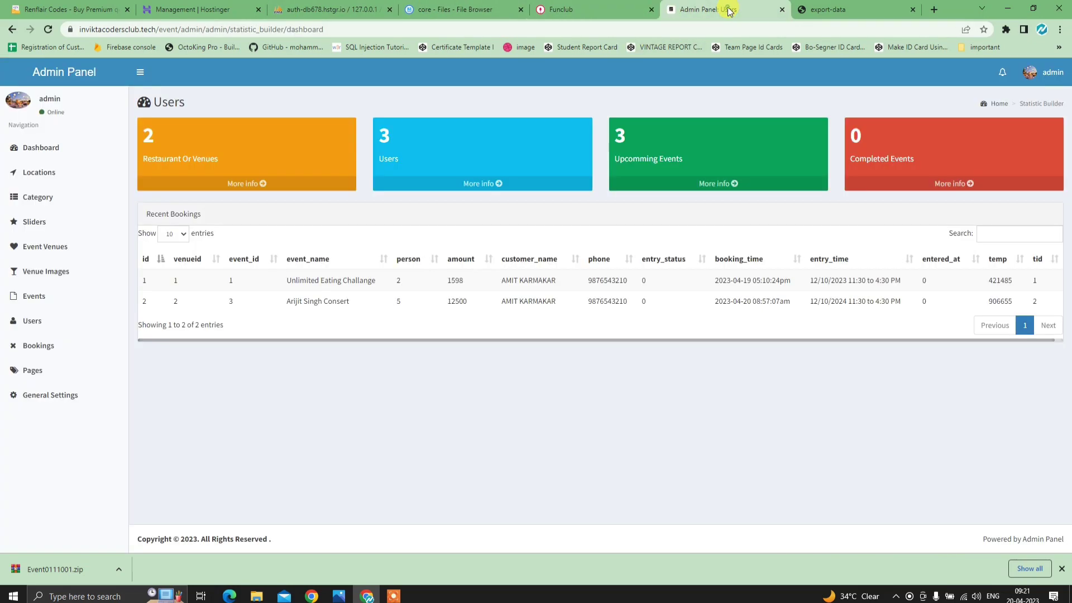
left_click(782, 9)
left_click(592, 9)
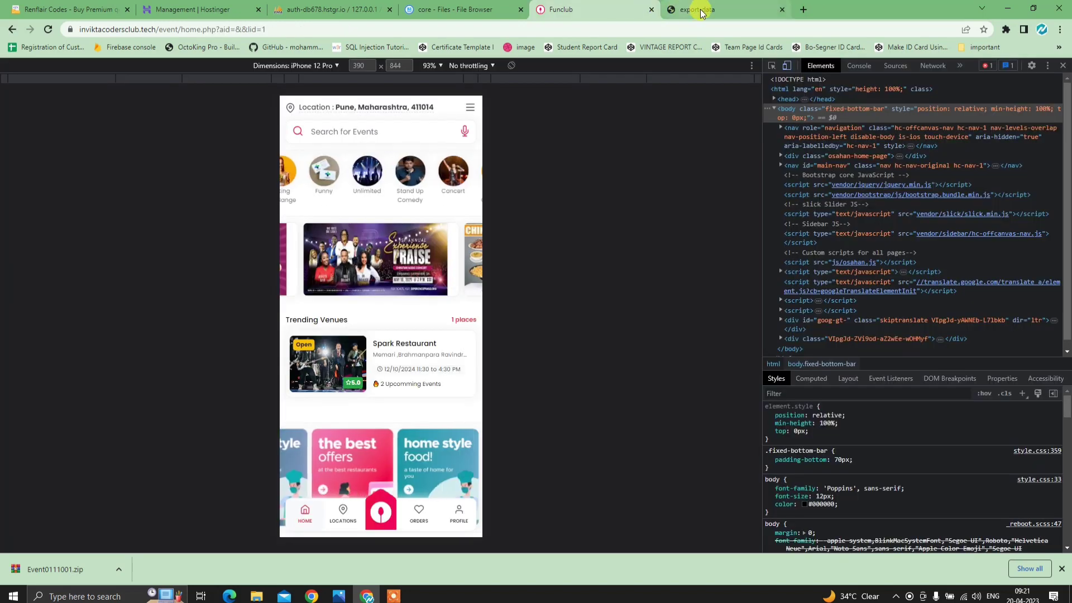
- Close the export-data report tab and check the Funclub page
left_click(780, 10)
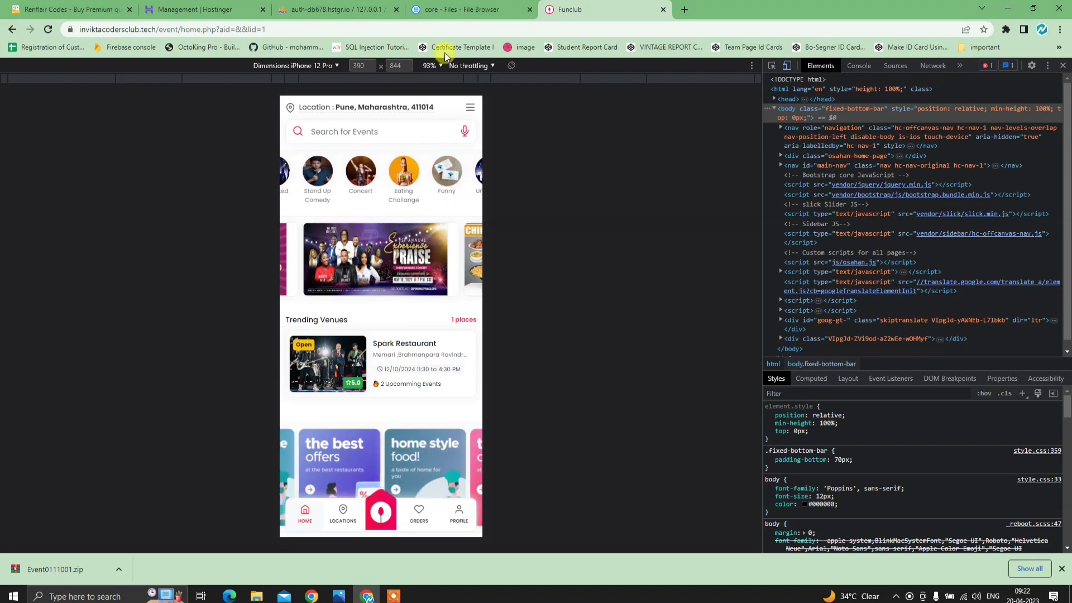
scroll(413, 335, "down", 3)
scroll(399, 377, "up", 3)
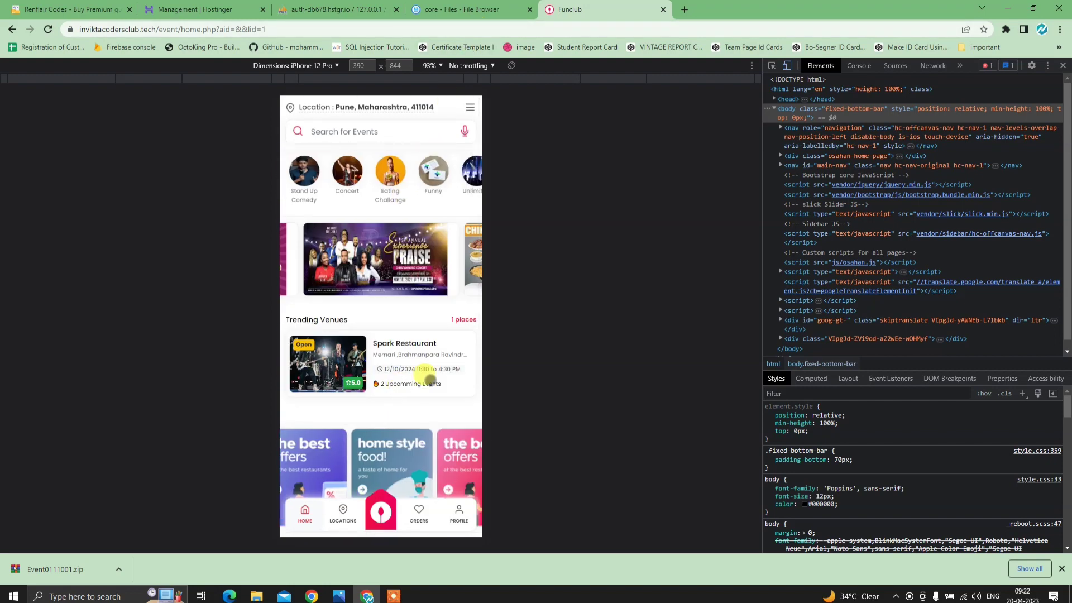
- Review the Full Process.png development chart from the side menu, then start a blank browser tab
left_click(458, 512)
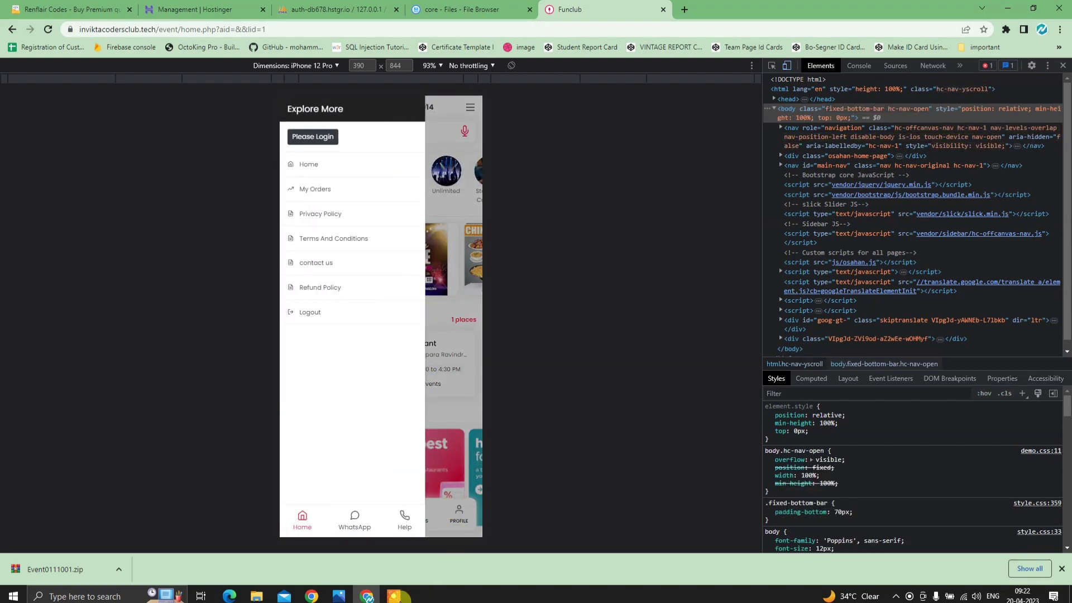
left_click(395, 596)
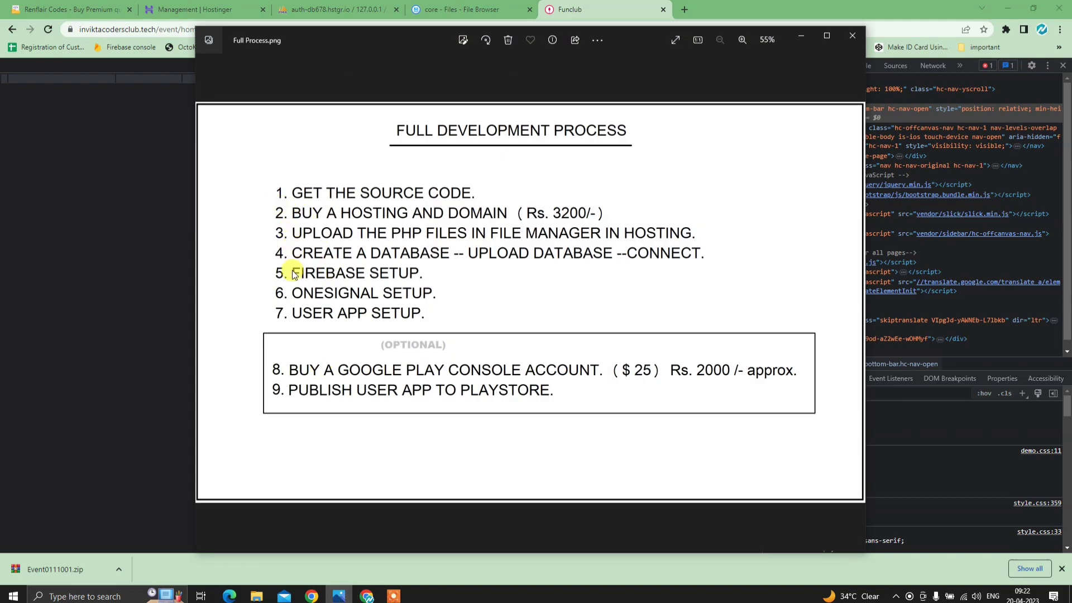
left_click(808, 41)
left_click(684, 10)
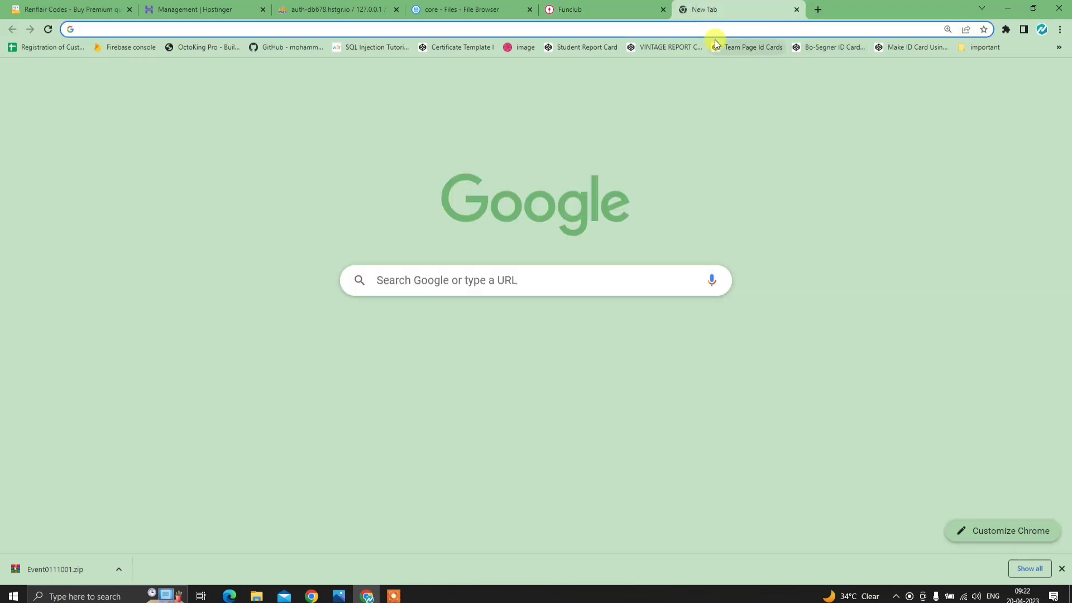
- Load firebase.google.com and go to the console's projects list
type("firebase")
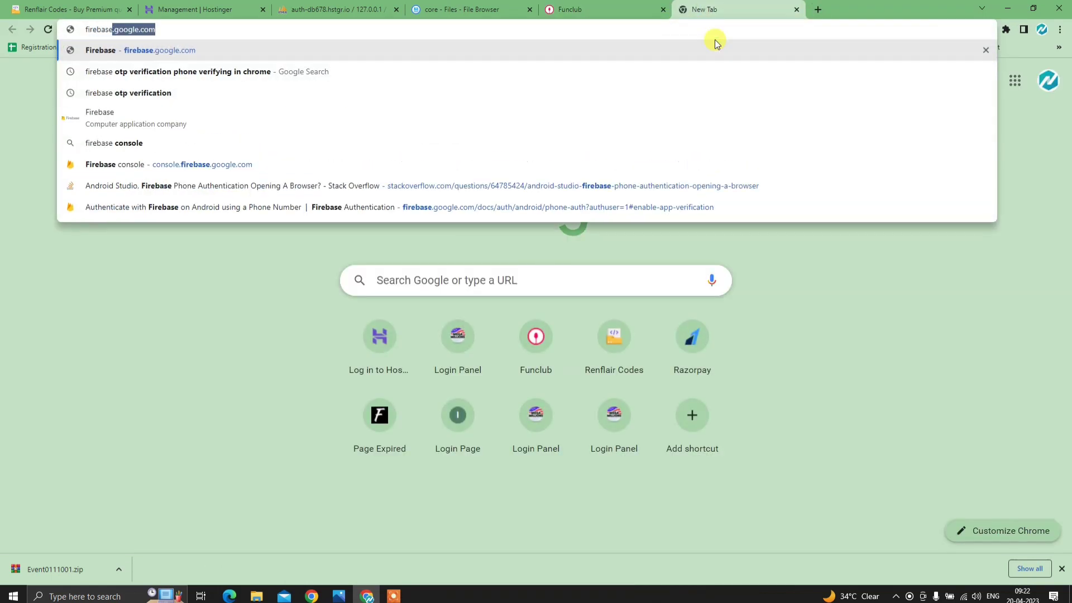
key("Return")
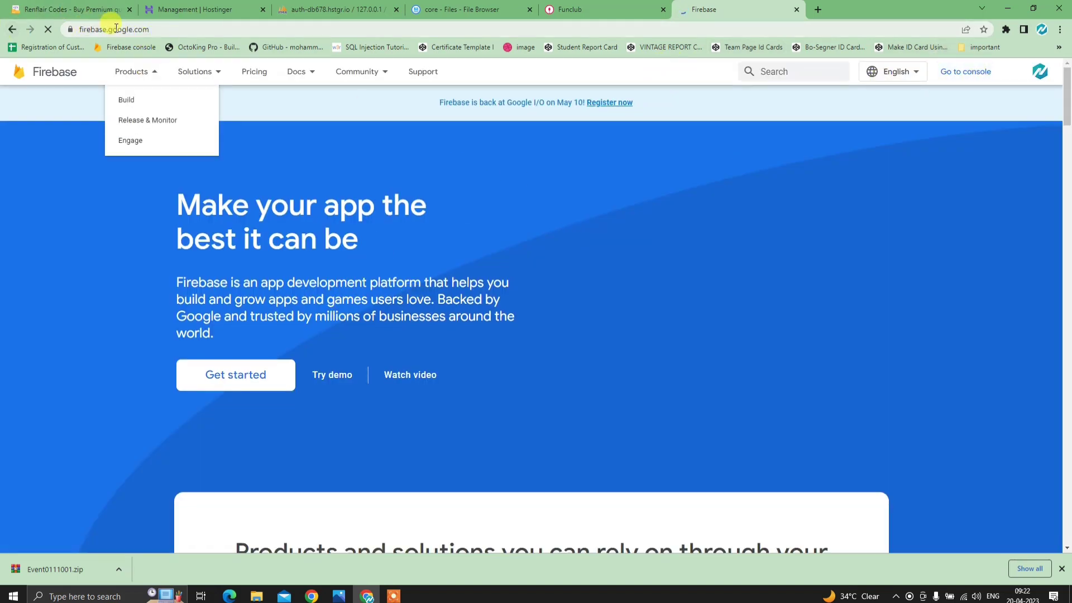
left_click(959, 83)
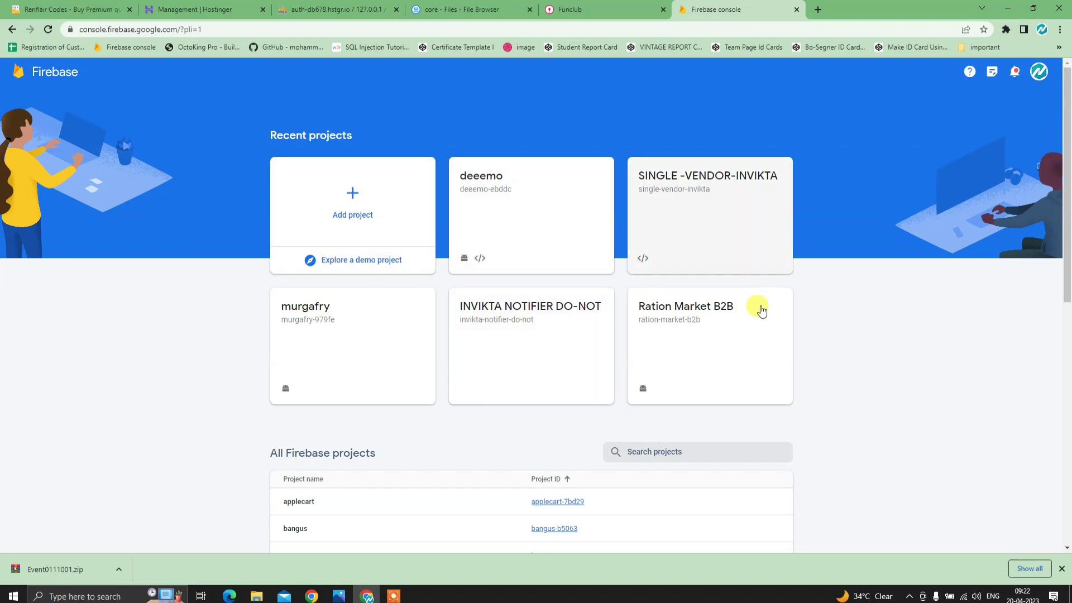
scroll(480, 362, "down", 3)
scroll(475, 371, "up", 3)
- Create a Firebase project named 'event -app' with Analytics on Default Account for Firebase
left_click(365, 221)
left_click(305, 280)
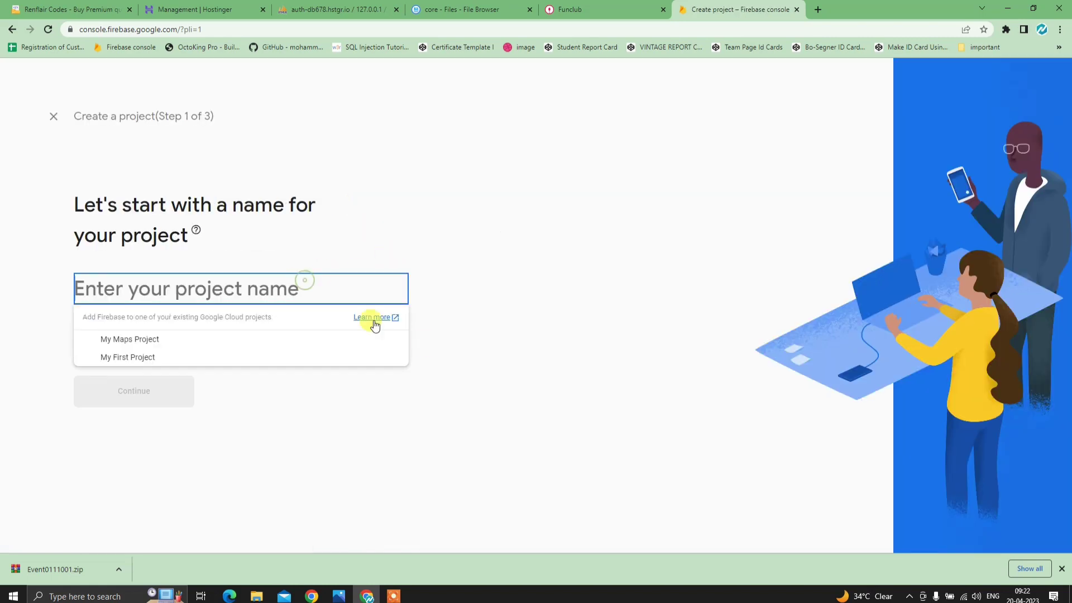
type("event")
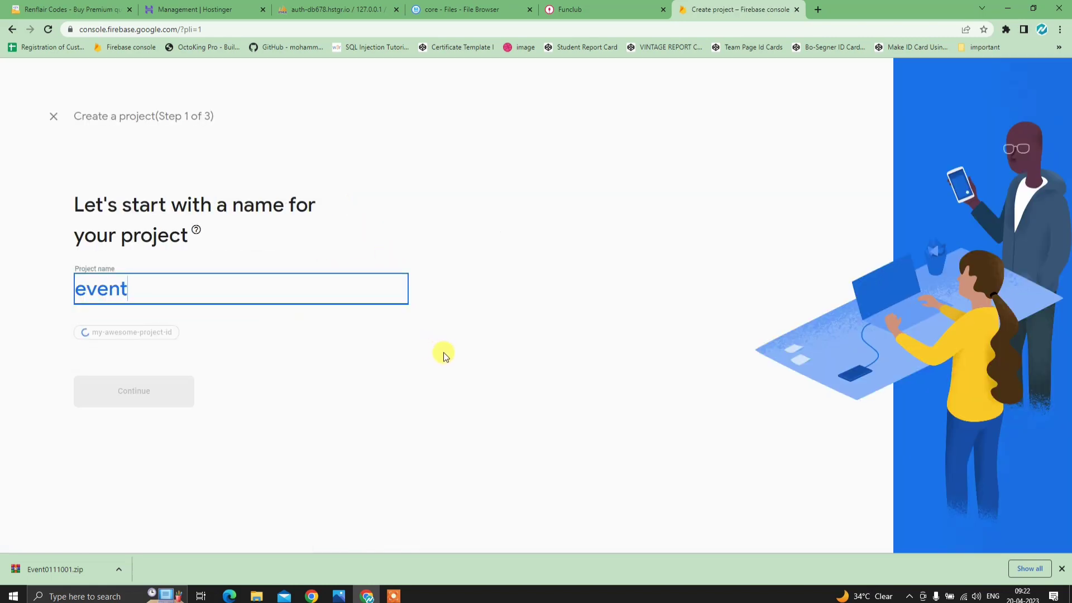
type(" -app")
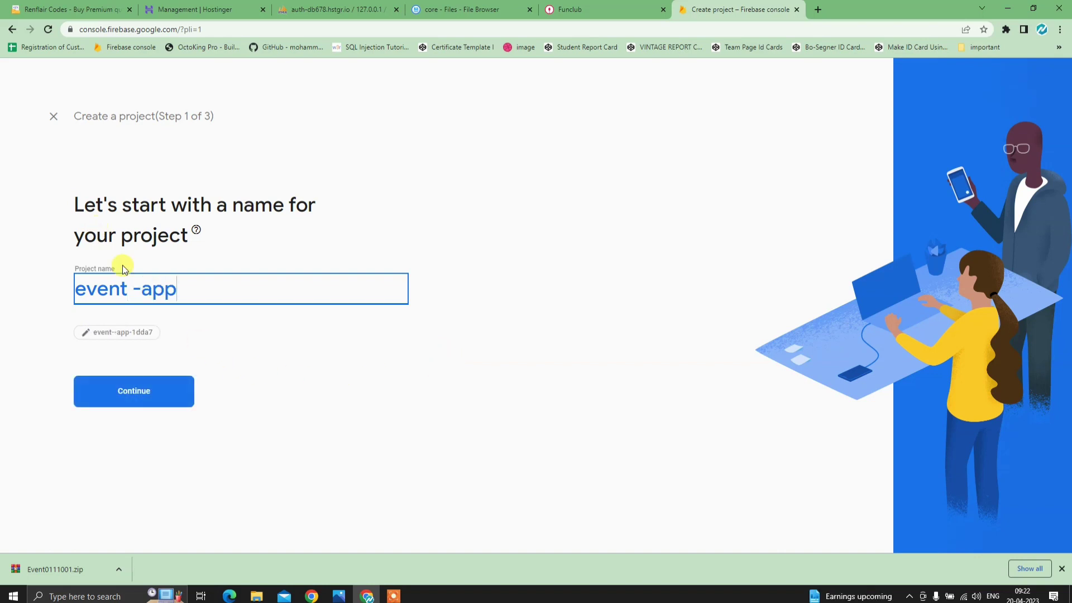
left_click(144, 386)
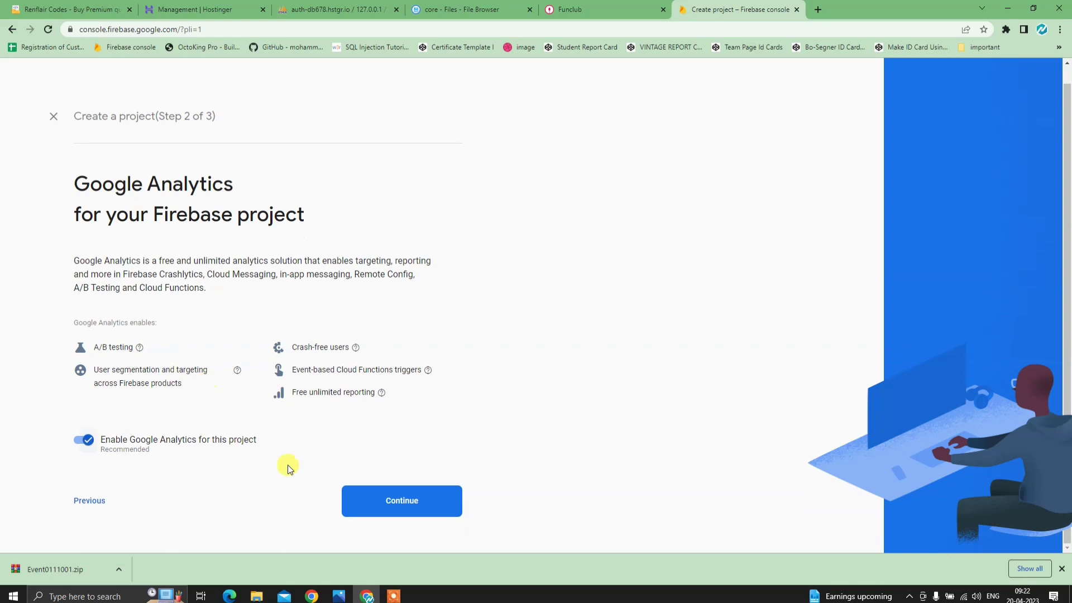
left_click(378, 504)
left_click(175, 274)
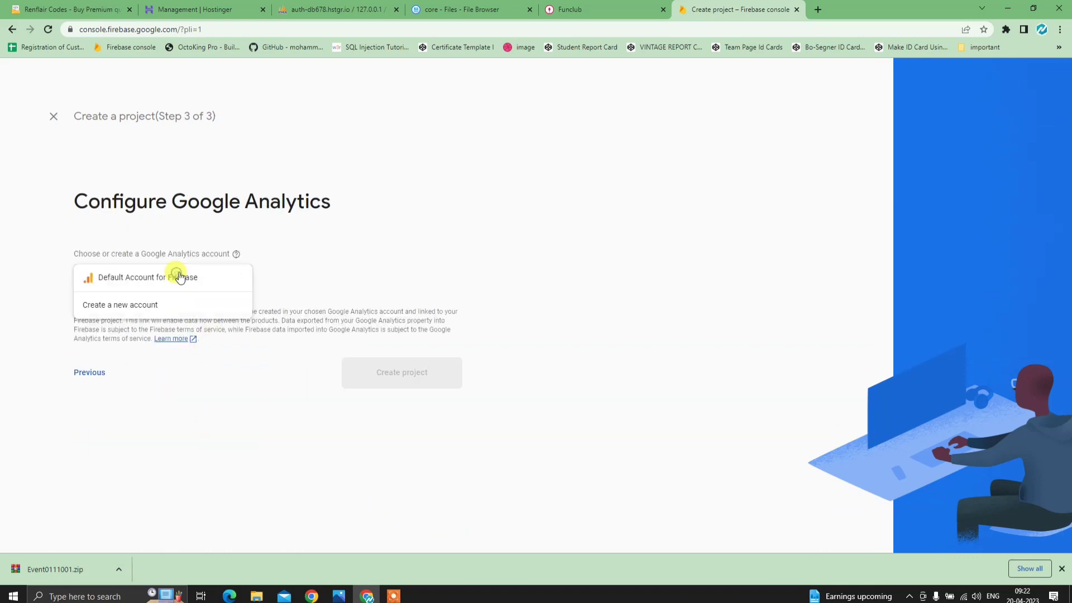
left_click(103, 275)
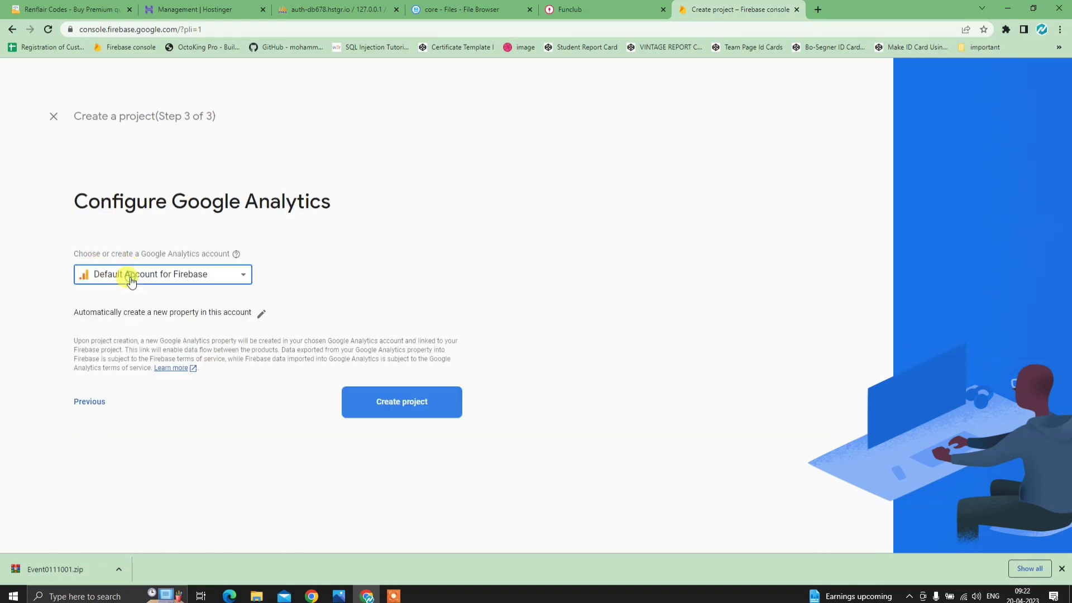
left_click(410, 386)
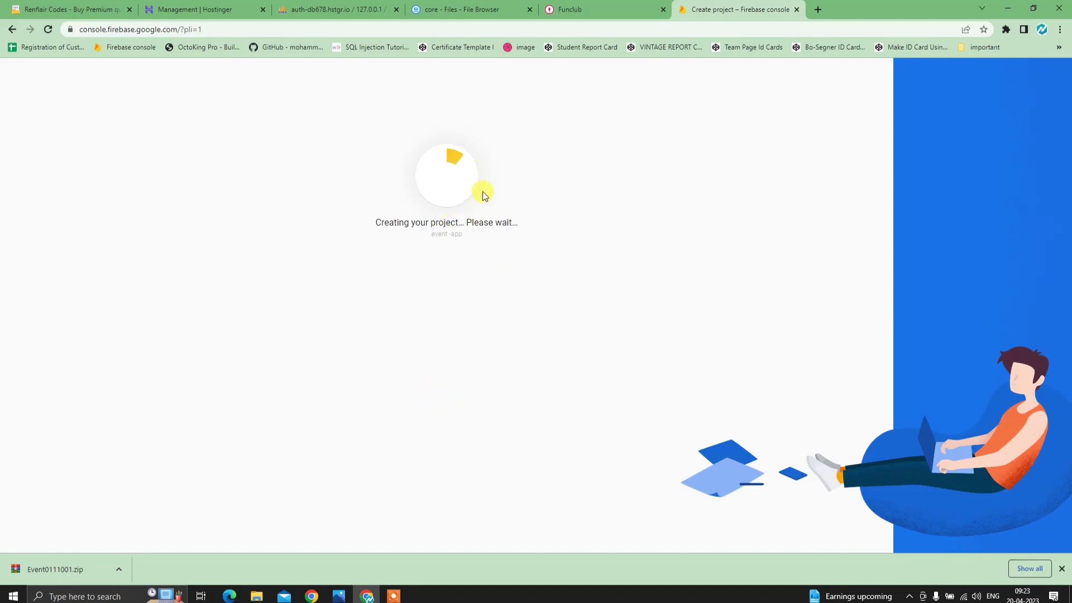
- On the Funclub page, close the side menu and look over the BlueLime Cafe venue page
left_click(597, 10)
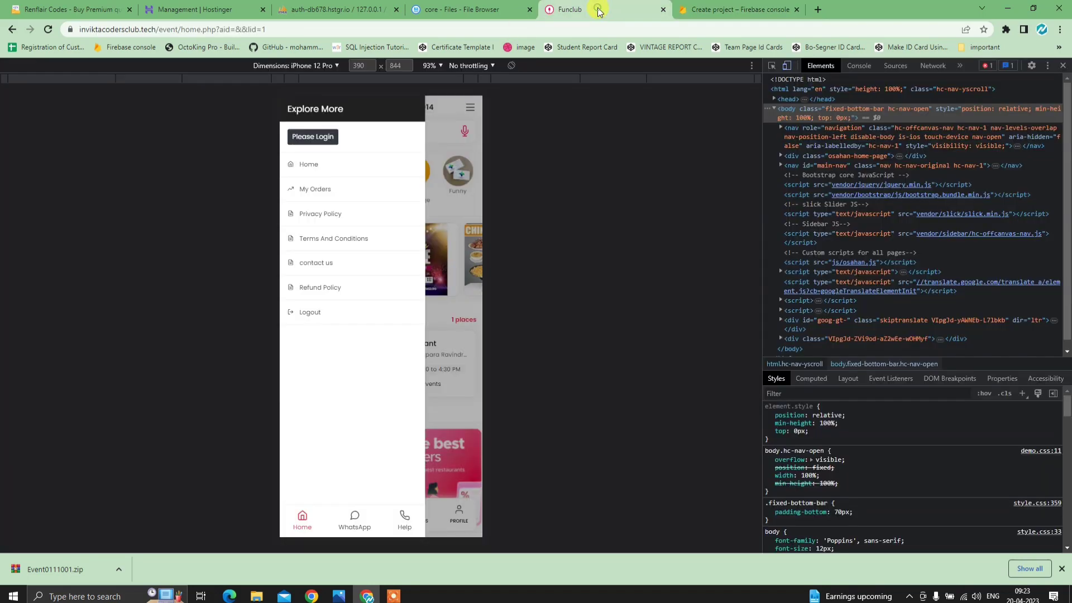
left_click(430, 323)
scroll(430, 323, "down", 3)
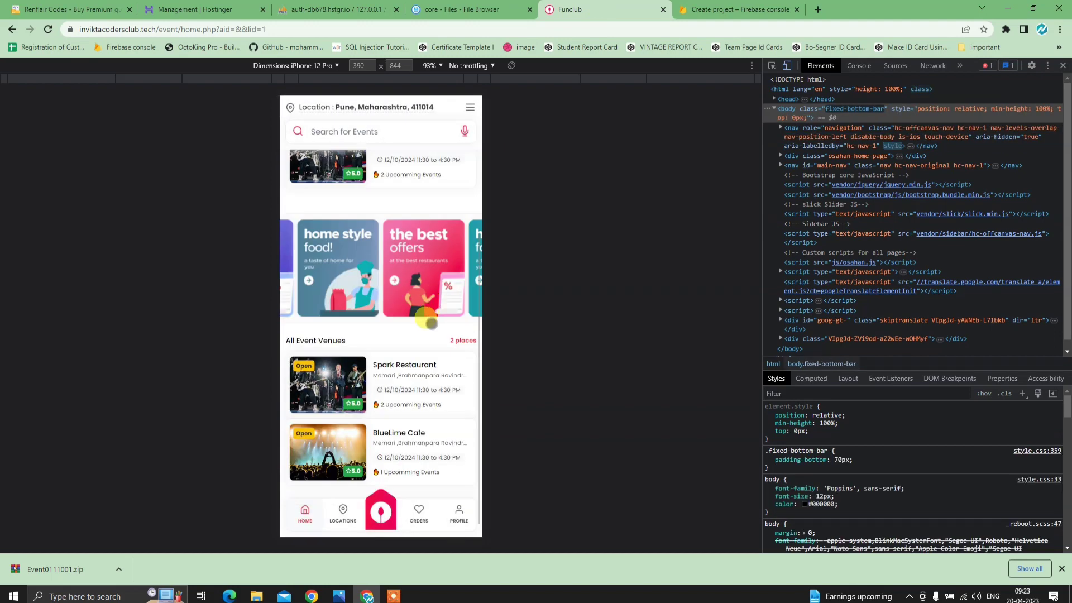
scroll(430, 322, "up", 4)
scroll(427, 313, "down", 1)
scroll(427, 312, "up", 1)
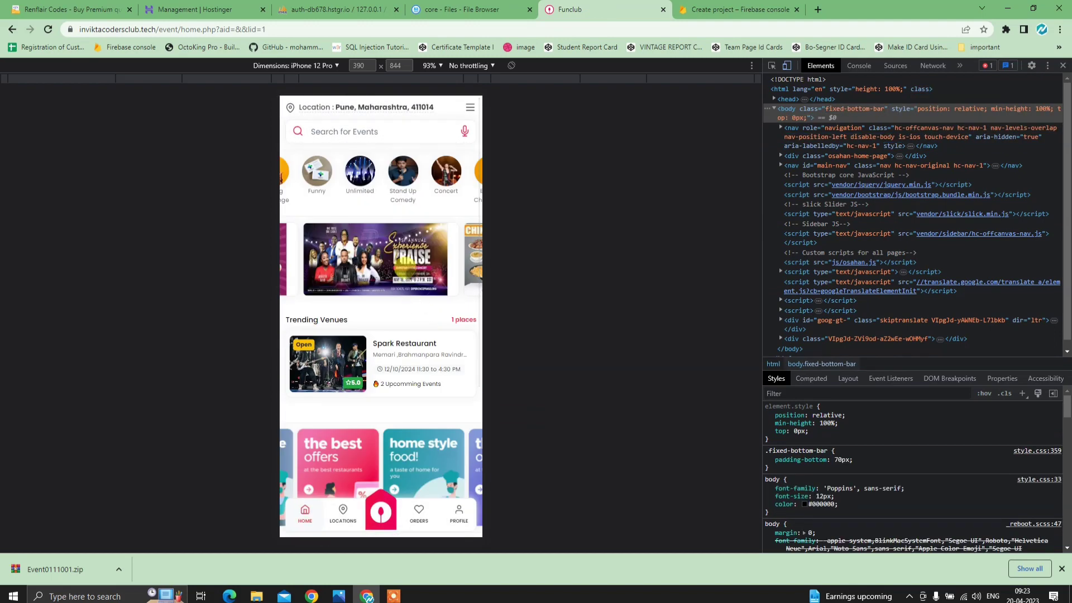
scroll(402, 284, "down", 5)
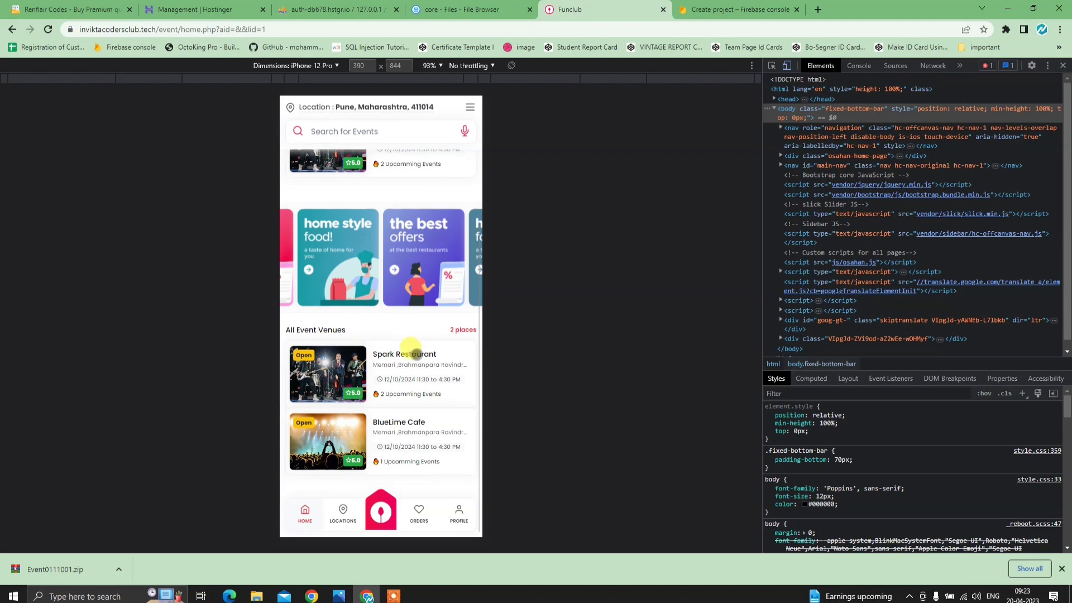
left_click(400, 420)
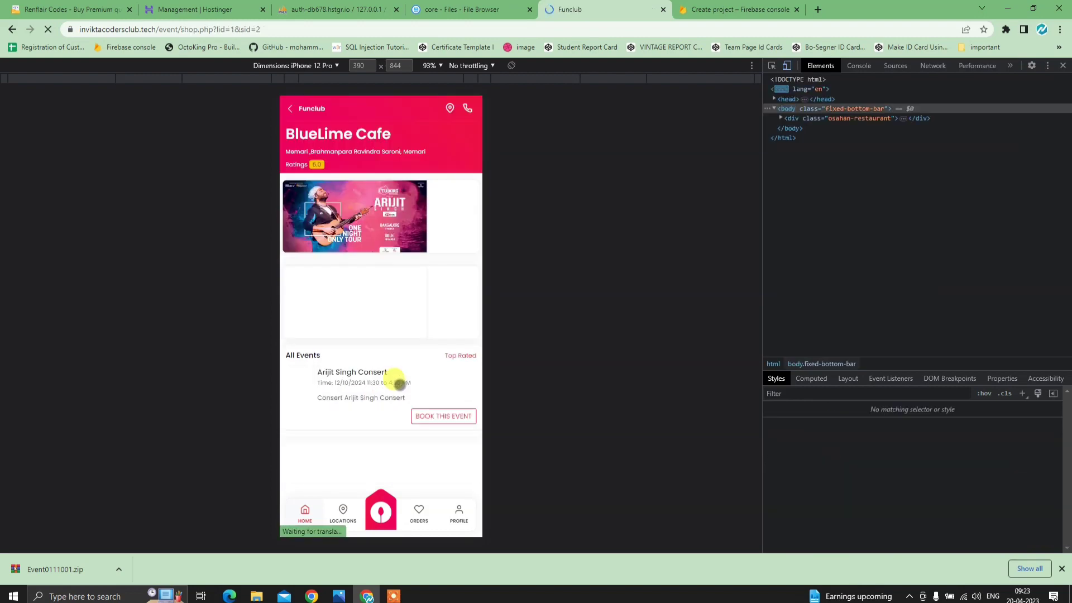
left_click(300, 111)
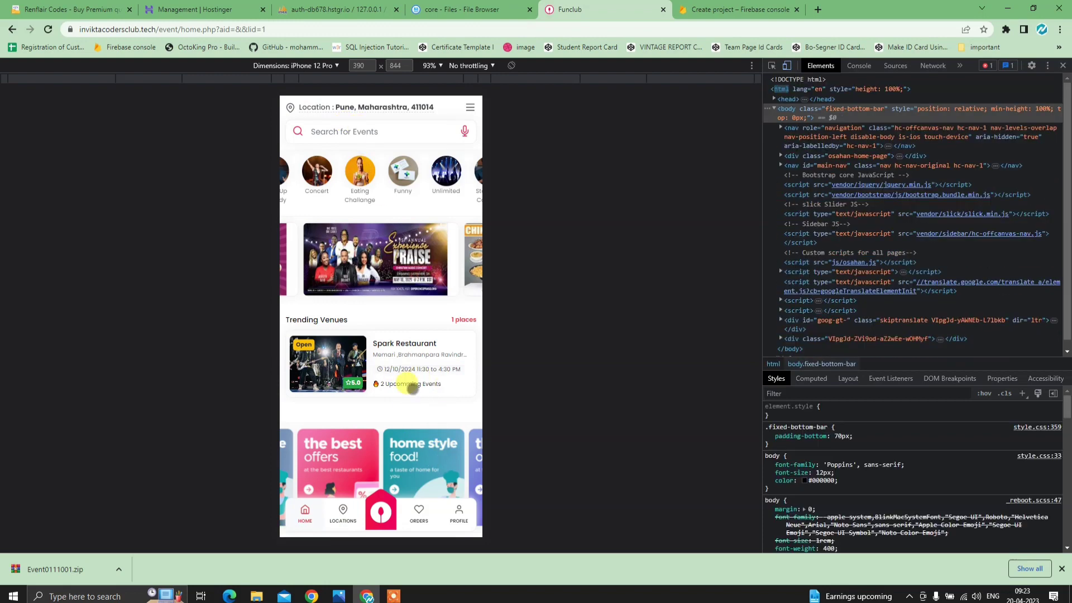
- Peek at the profile menu, then return to the Firebase tab where event -app is ready
left_click(462, 519)
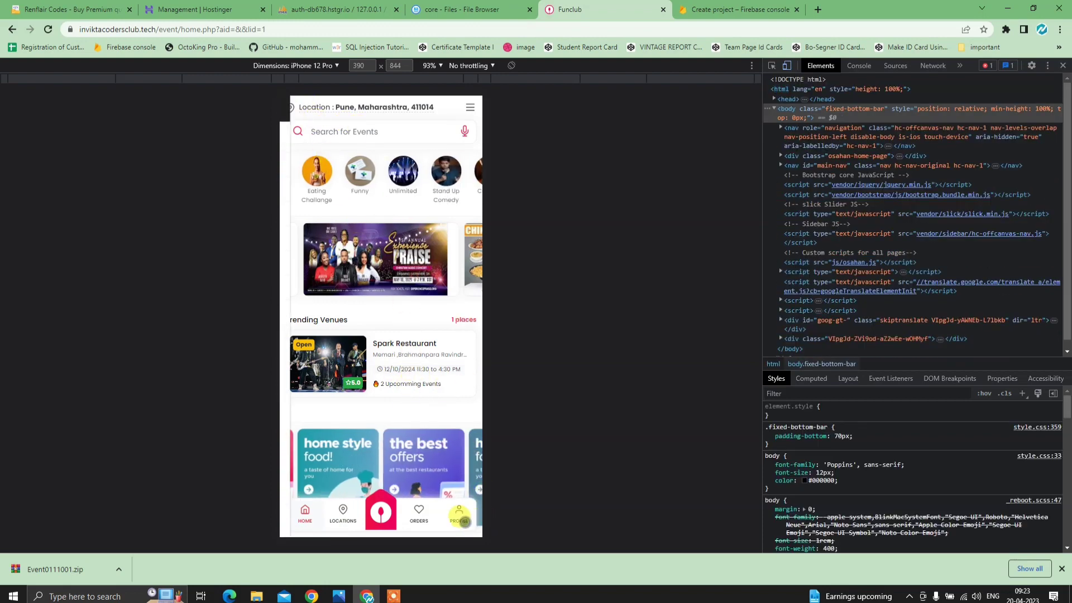
left_click(438, 149)
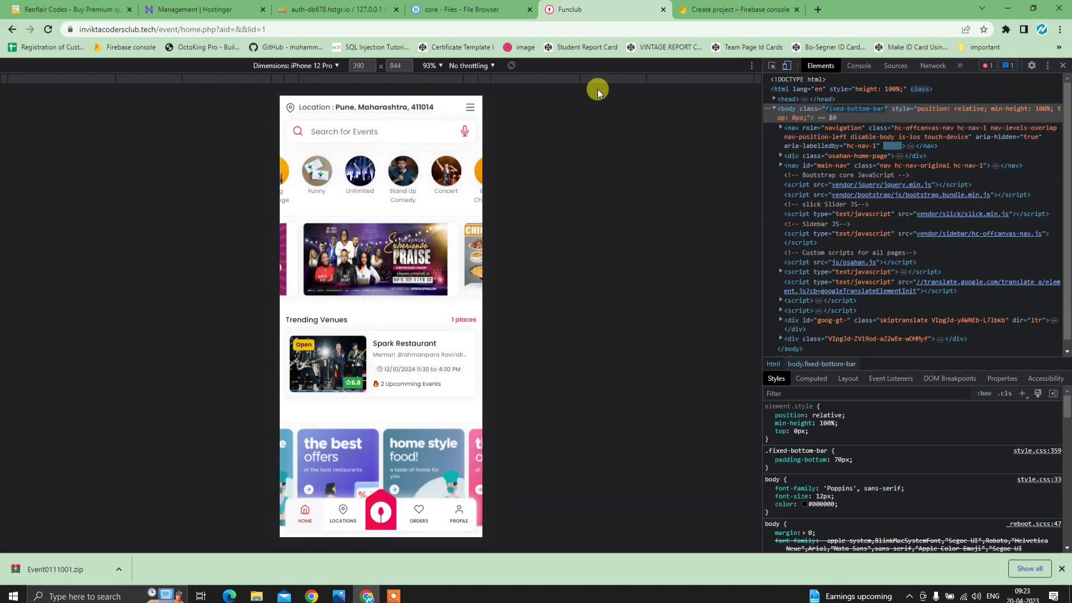
left_click(720, 9)
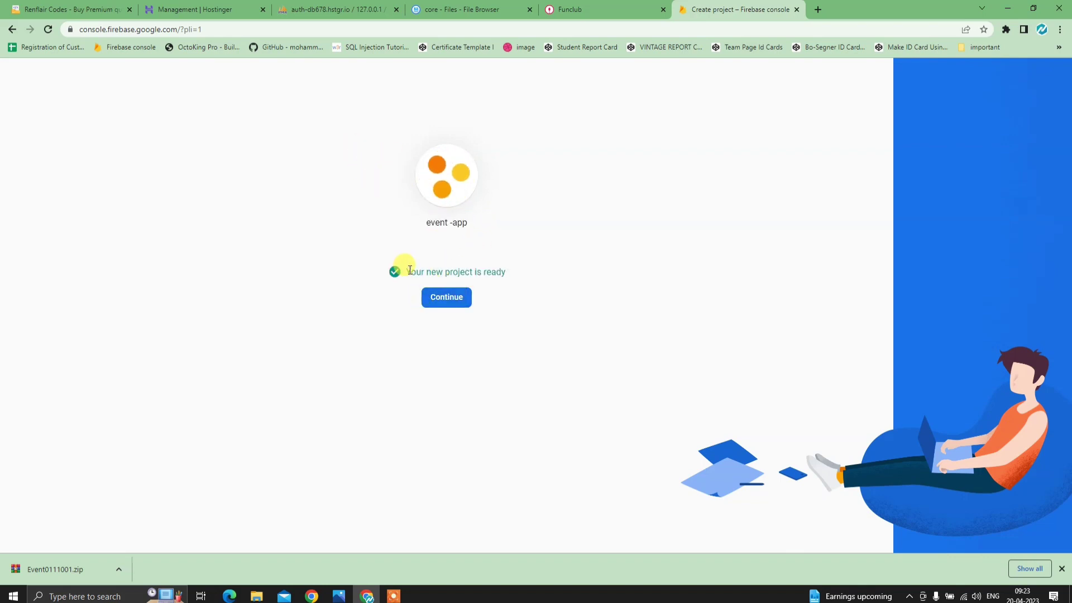
- Continue past the project-ready screen and open the event -app project
left_click_drag(409, 270, 576, 282)
left_click(576, 281)
left_click(440, 299)
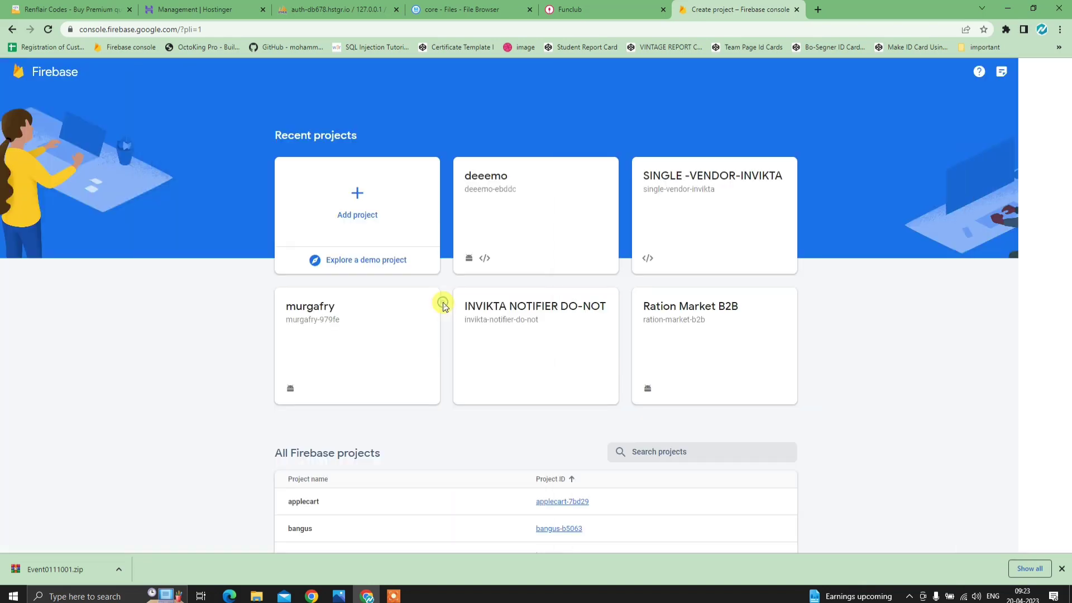
left_click(453, 306)
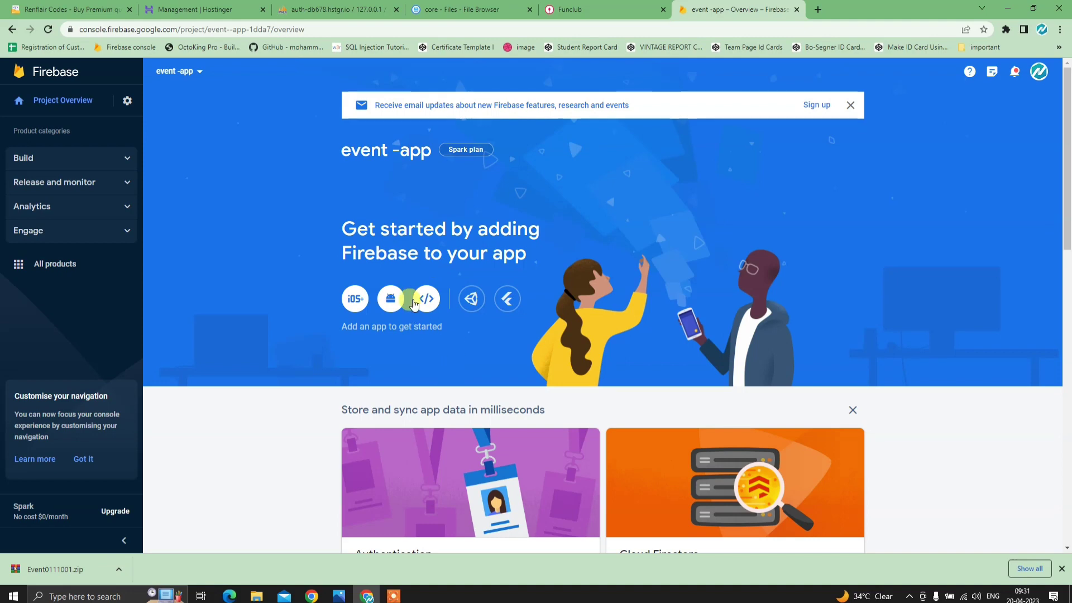
- Register a web app nicknamed 'event' and return to the project console
left_click(425, 306)
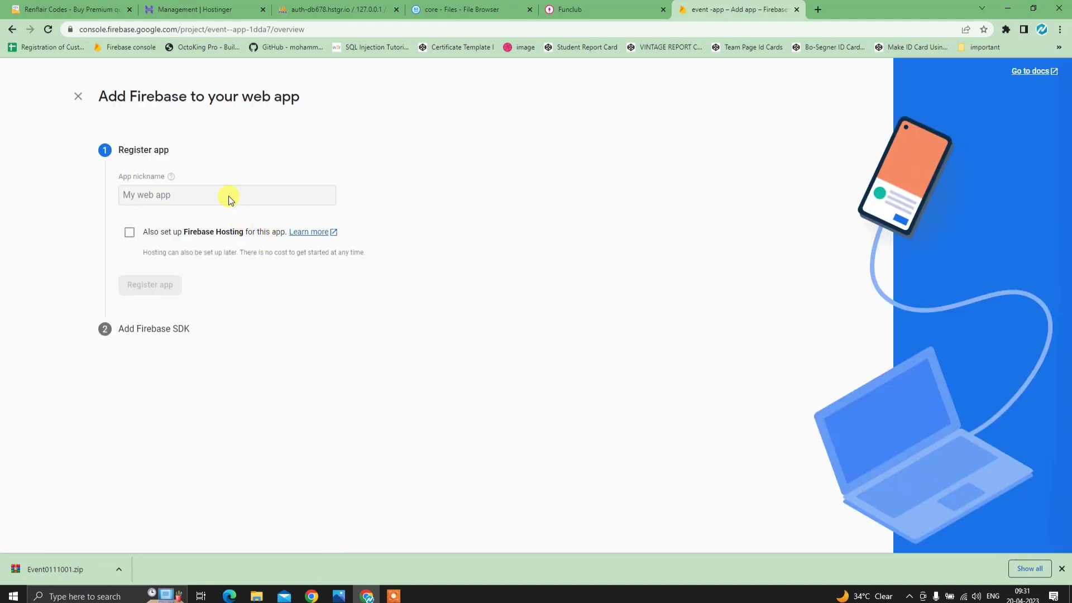
left_click(246, 194)
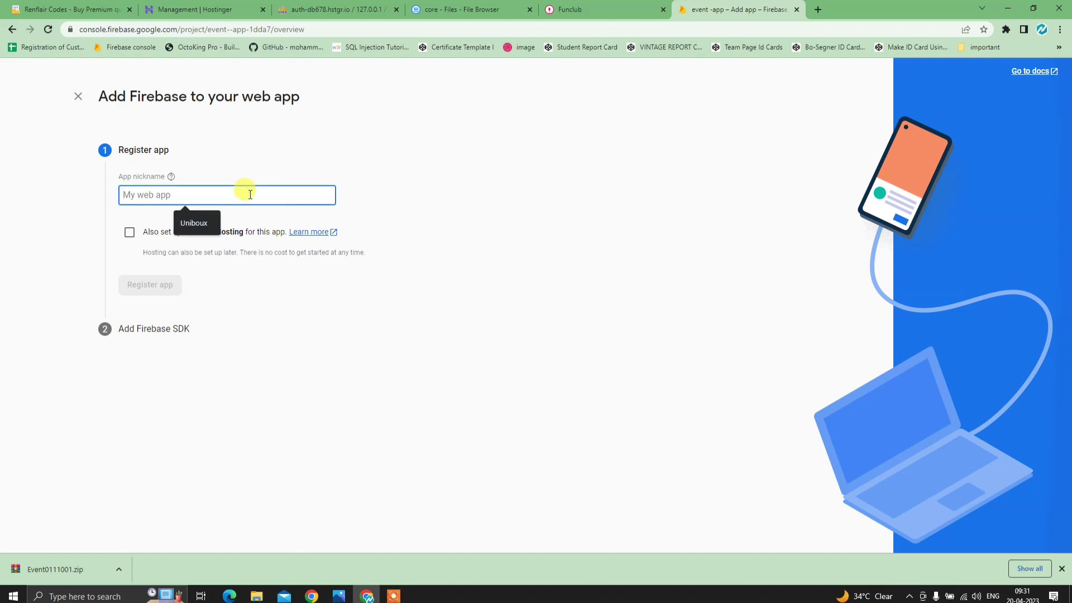
type("event")
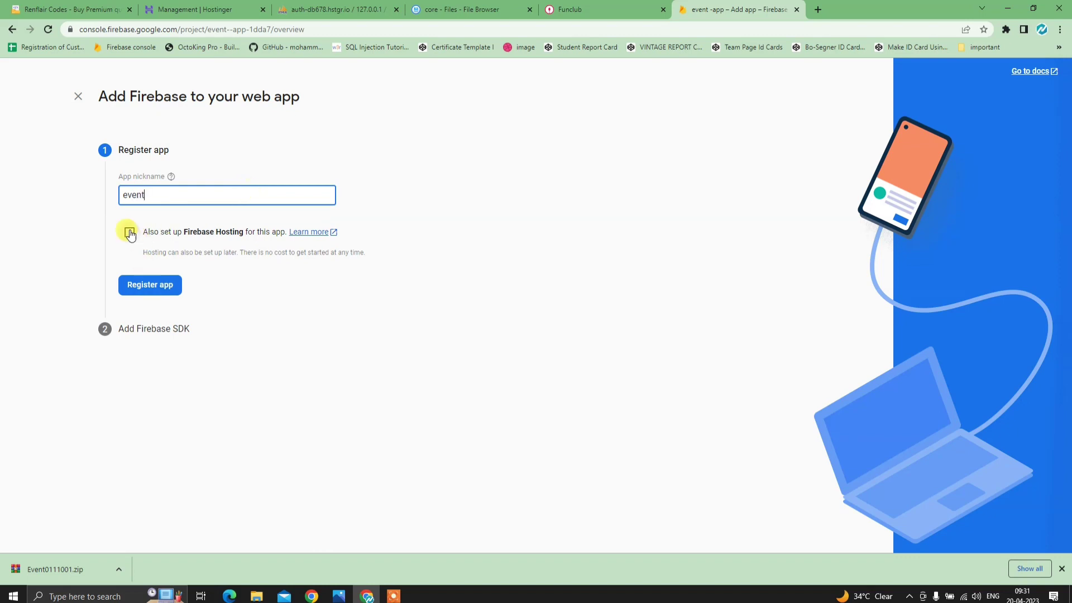
right_click(133, 286)
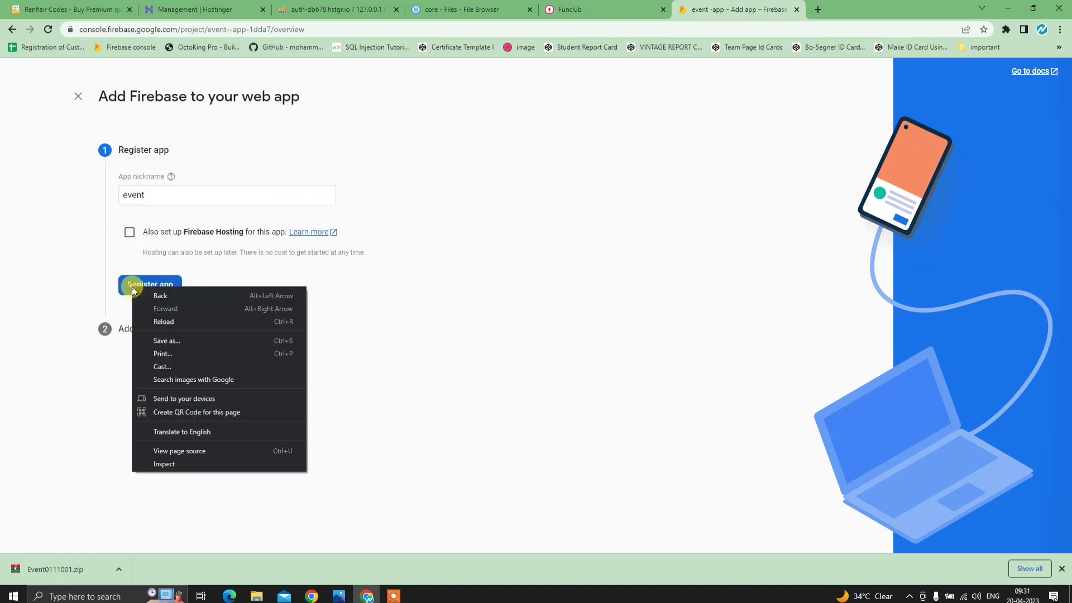
left_click(131, 287)
left_click(132, 287)
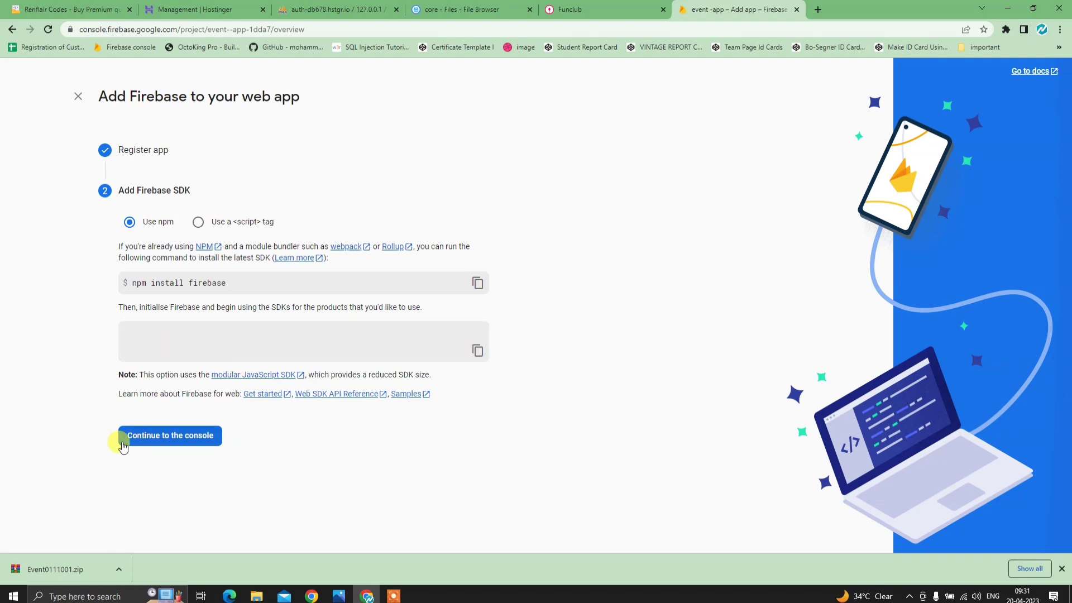
scroll(239, 458, "down", 2)
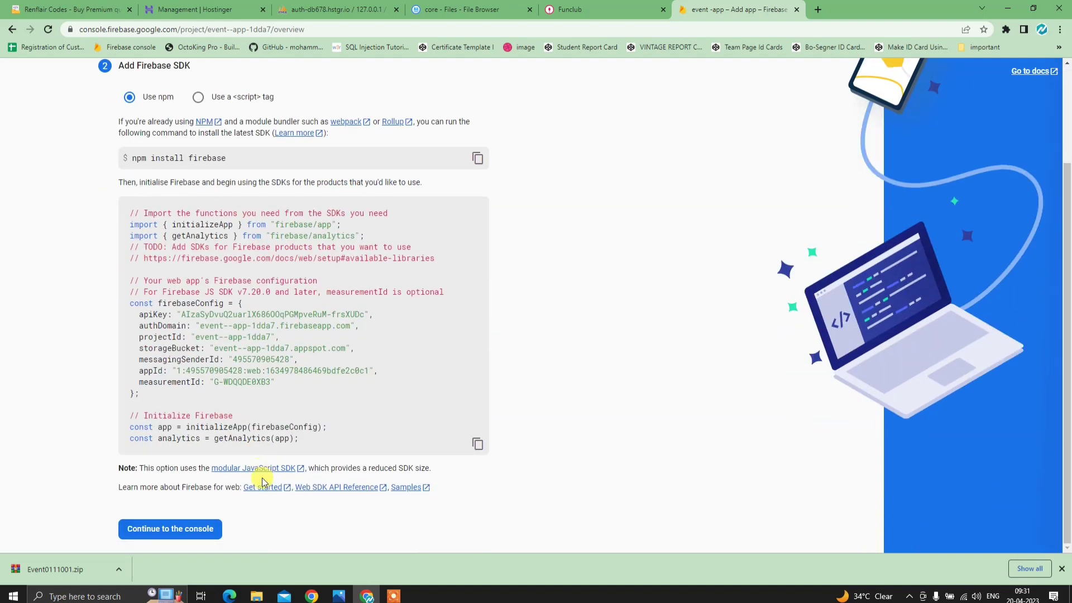
left_click(198, 528)
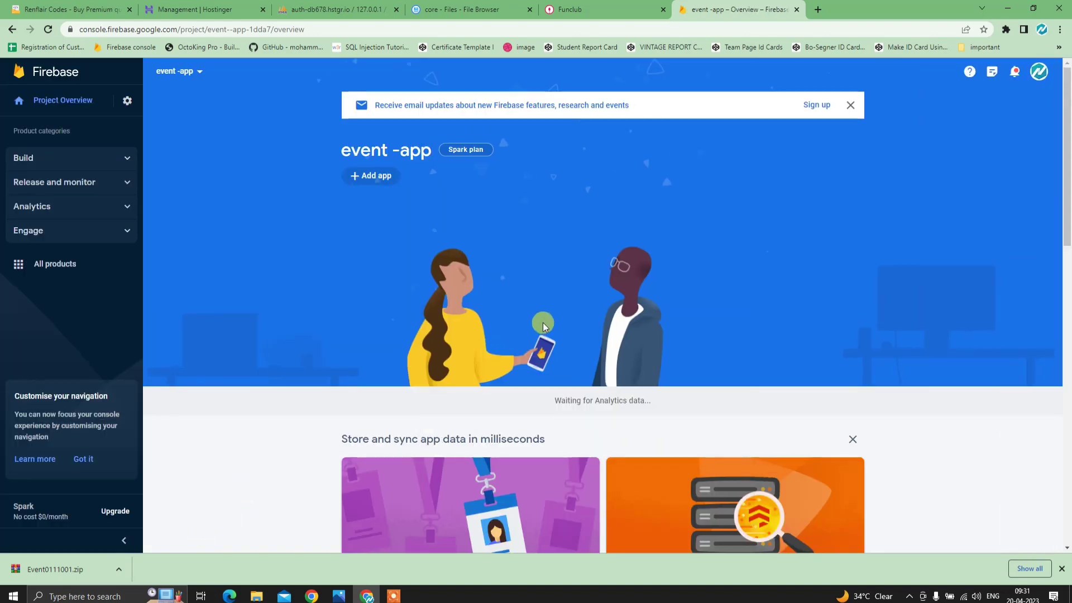
- Start Build > Authentication and enable and save the Phone sign-in provider
left_click(101, 158)
left_click(52, 180)
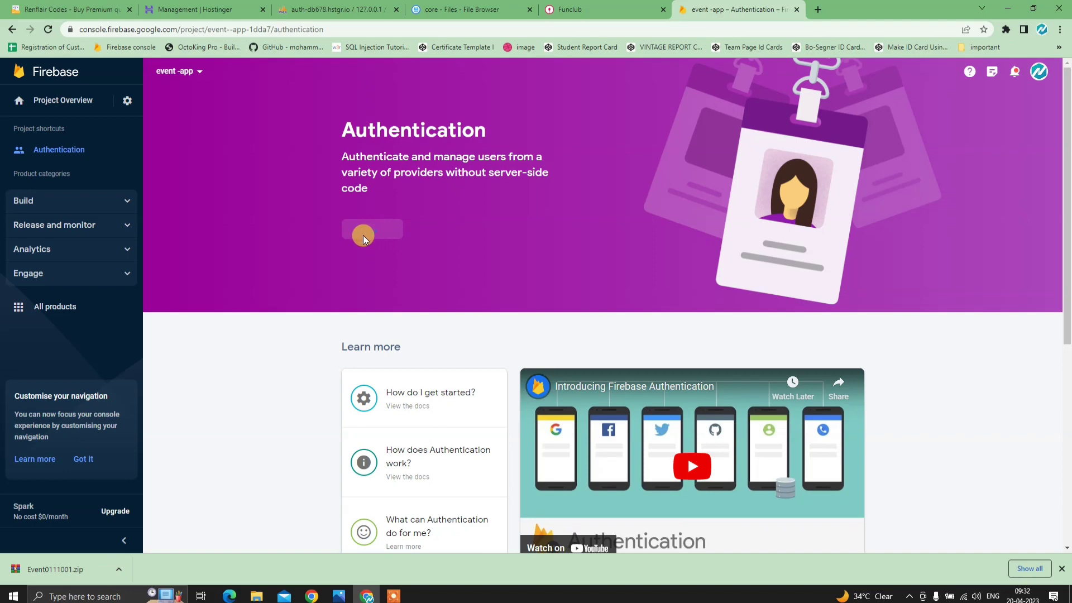
left_click(364, 236)
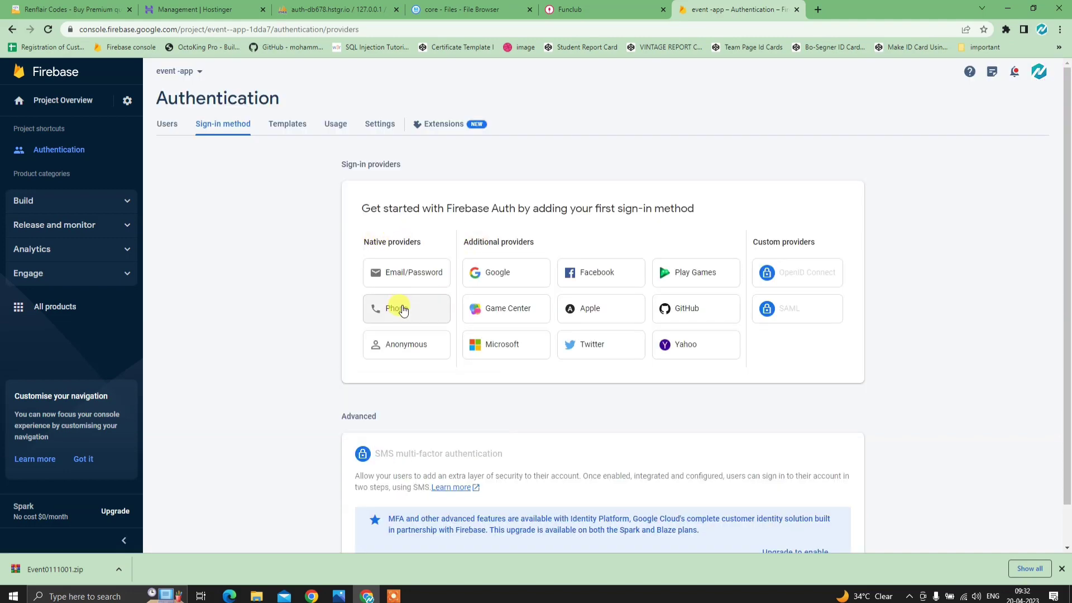
left_click(402, 316)
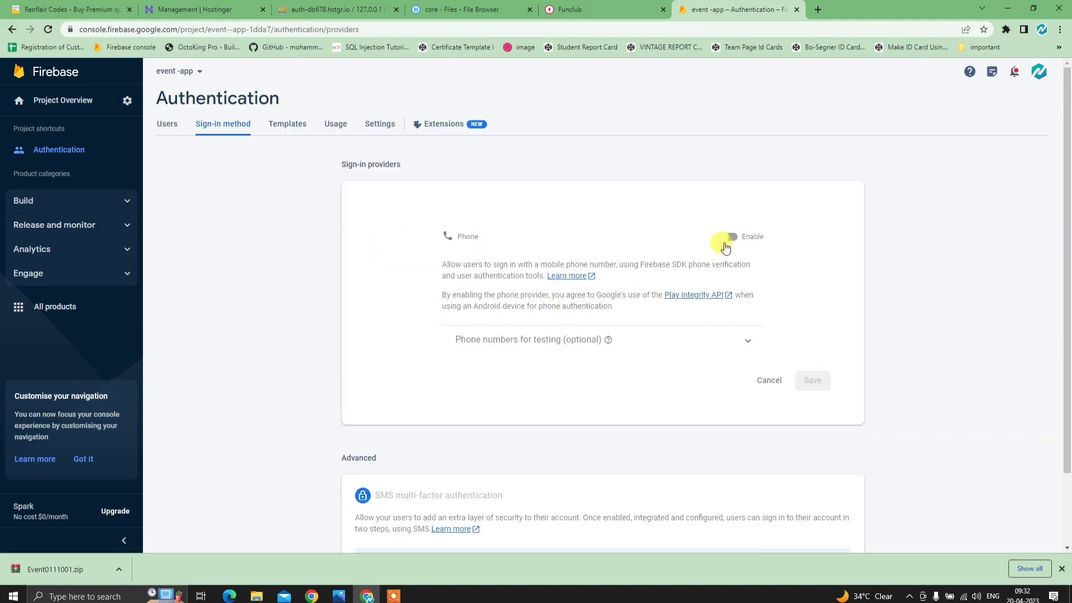
left_click(727, 239)
left_click(812, 453)
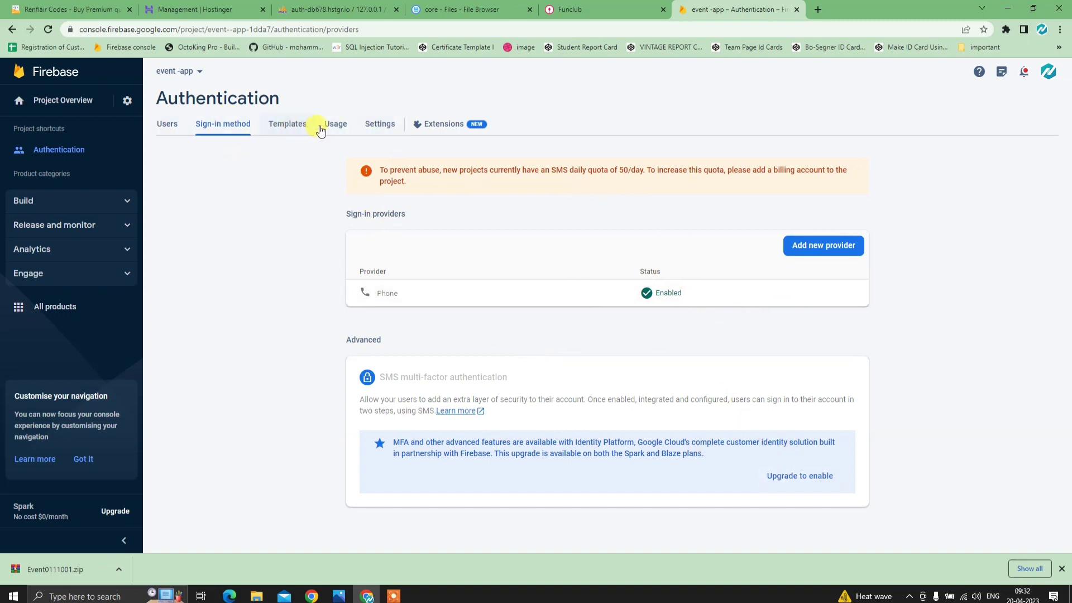
- View the Authentication authorised domains list, then switch to the Funclub site tab
left_click(382, 126)
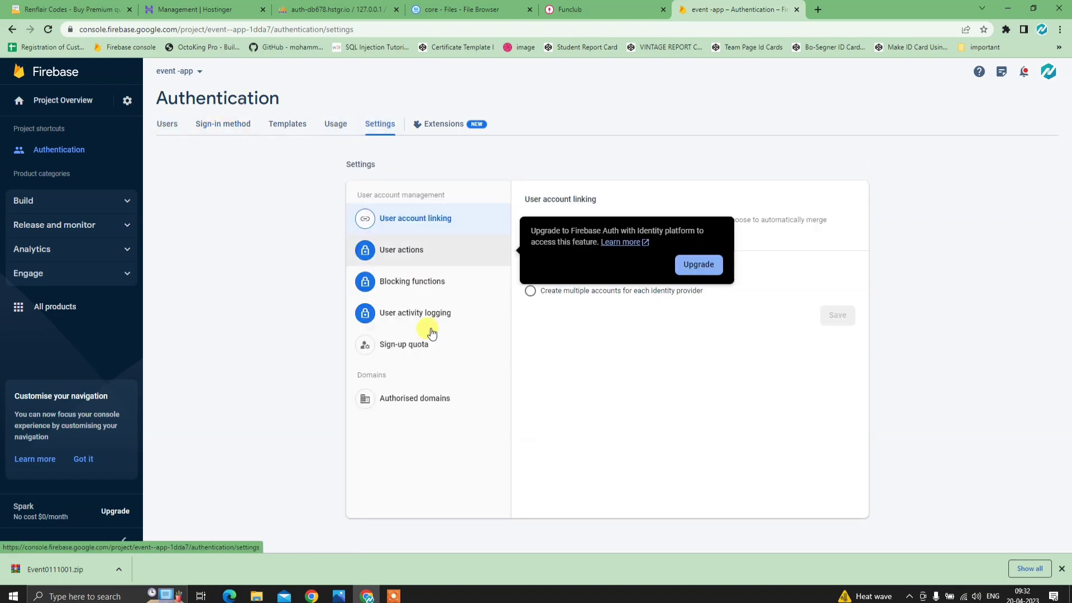
left_click(404, 403)
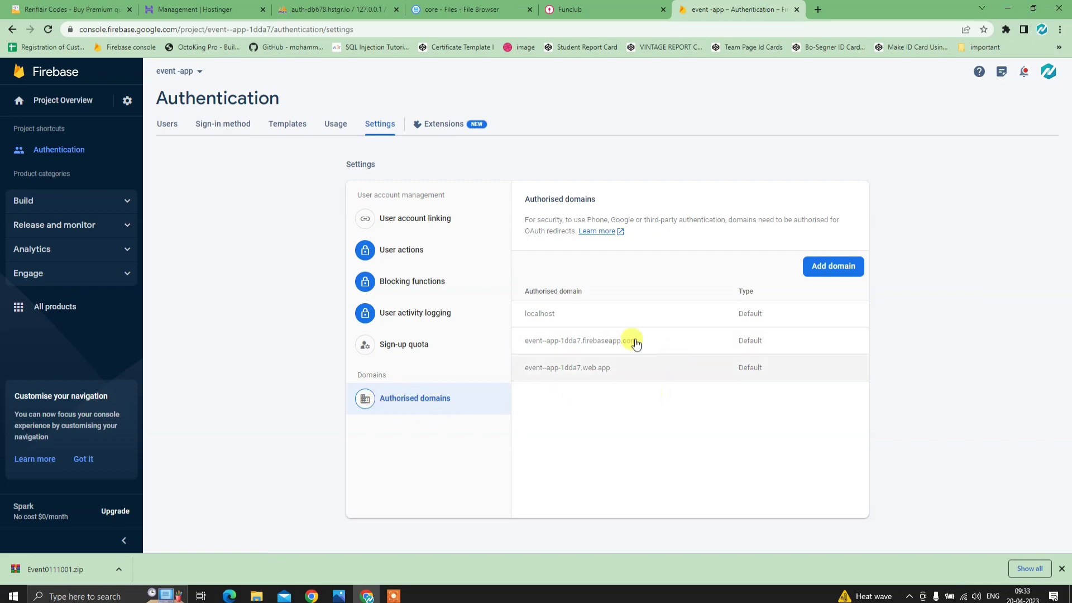
left_click(586, 5)
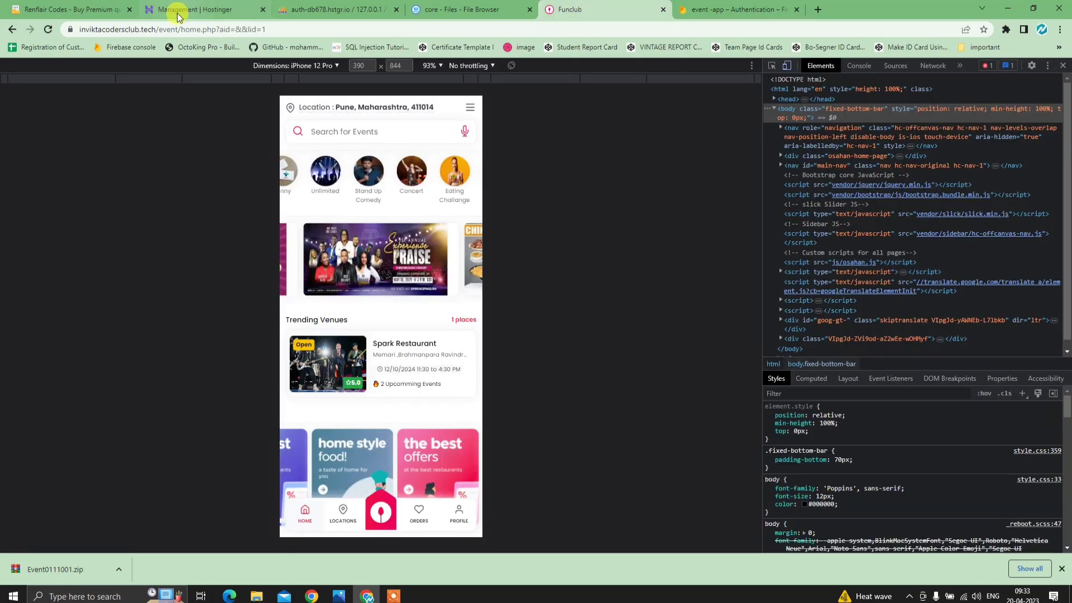
- Copy the site's domain from the Funclub address bar, briefly checking the Hostinger dashboard
left_click(160, 29)
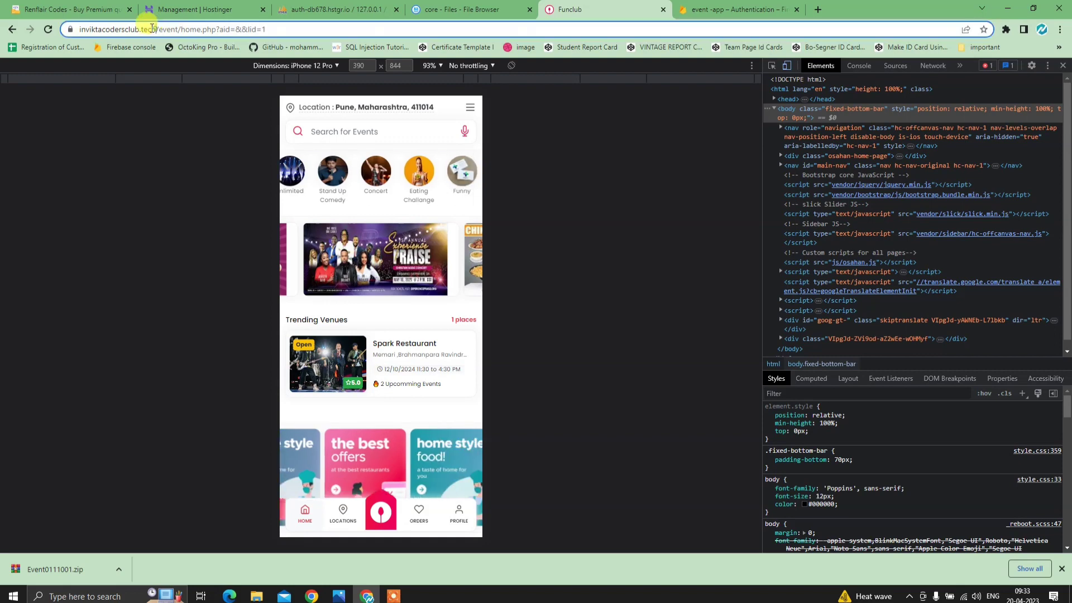
left_click_drag(181, 29, 84, 29)
right_click(118, 30)
left_click(146, 110)
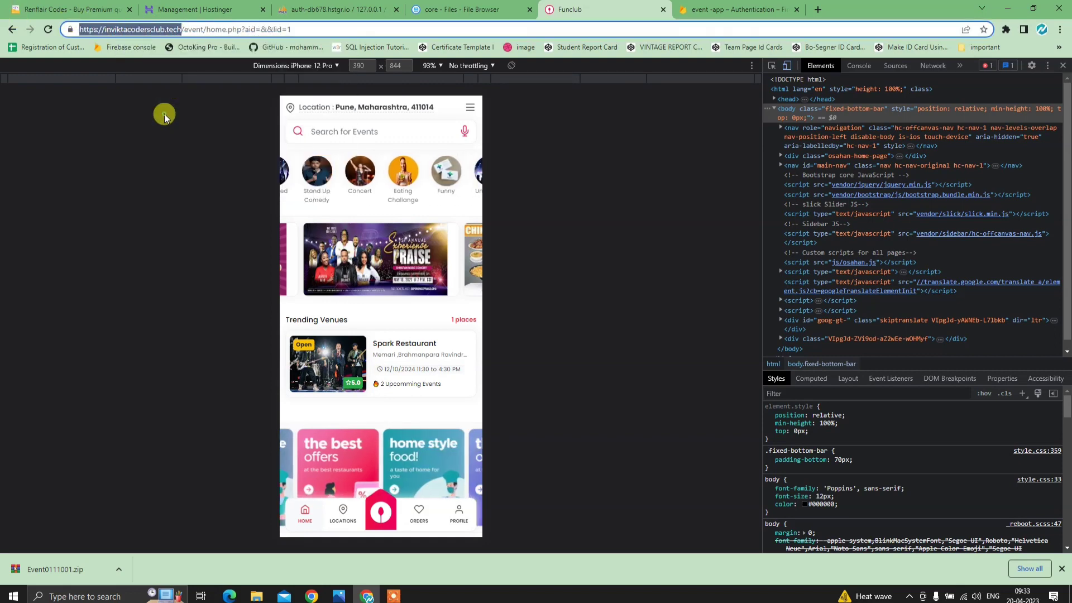
left_click(196, 9)
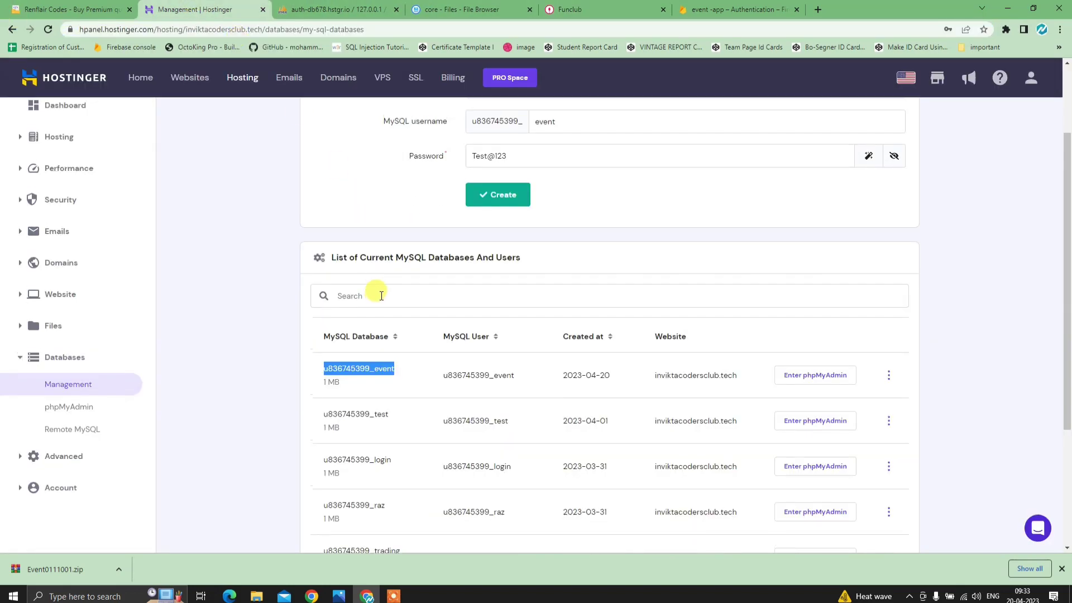
scroll(375, 292, "up", 2)
left_click(103, 215)
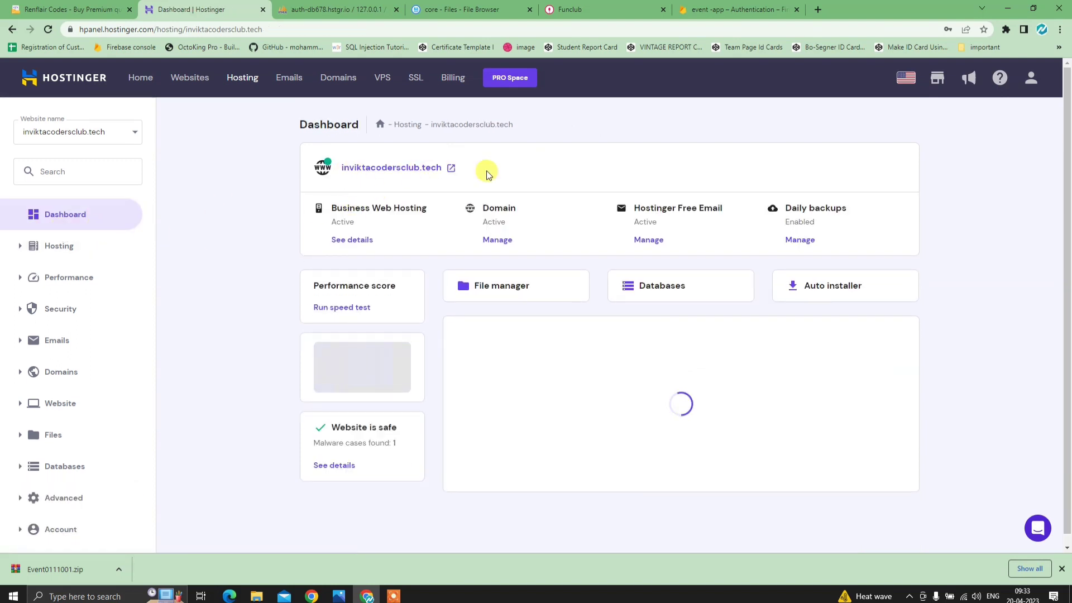
left_click(736, 10)
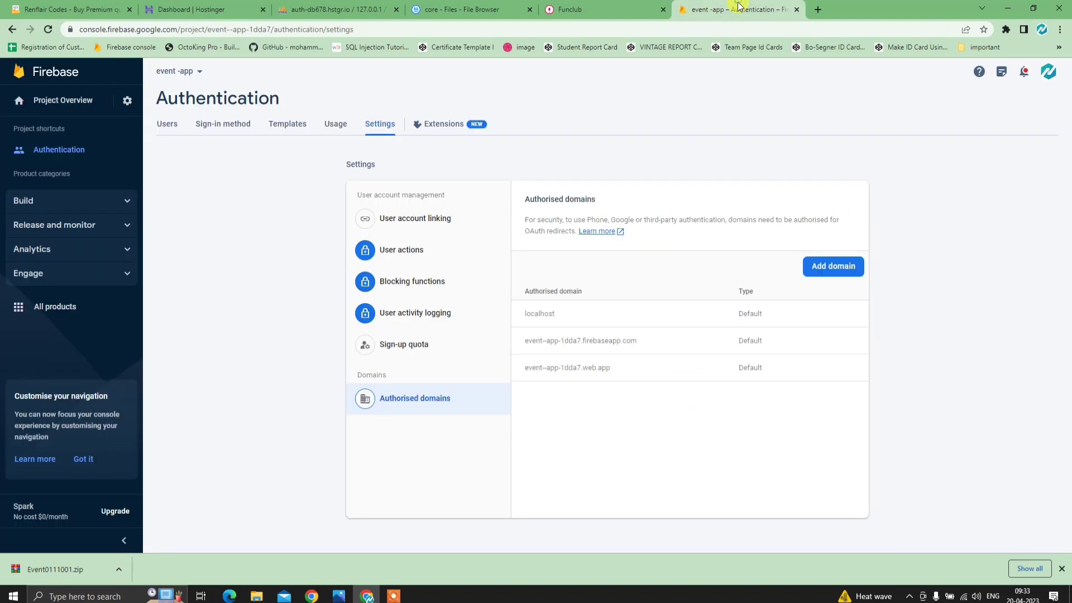
left_click(808, 273)
key("ctrl+v")
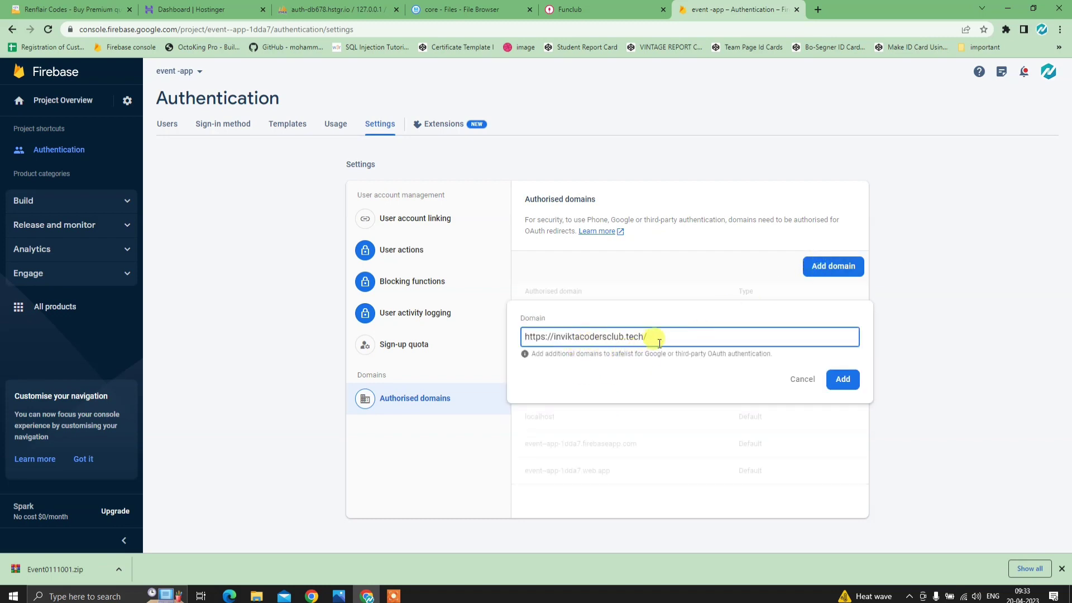
key("BackSpace")
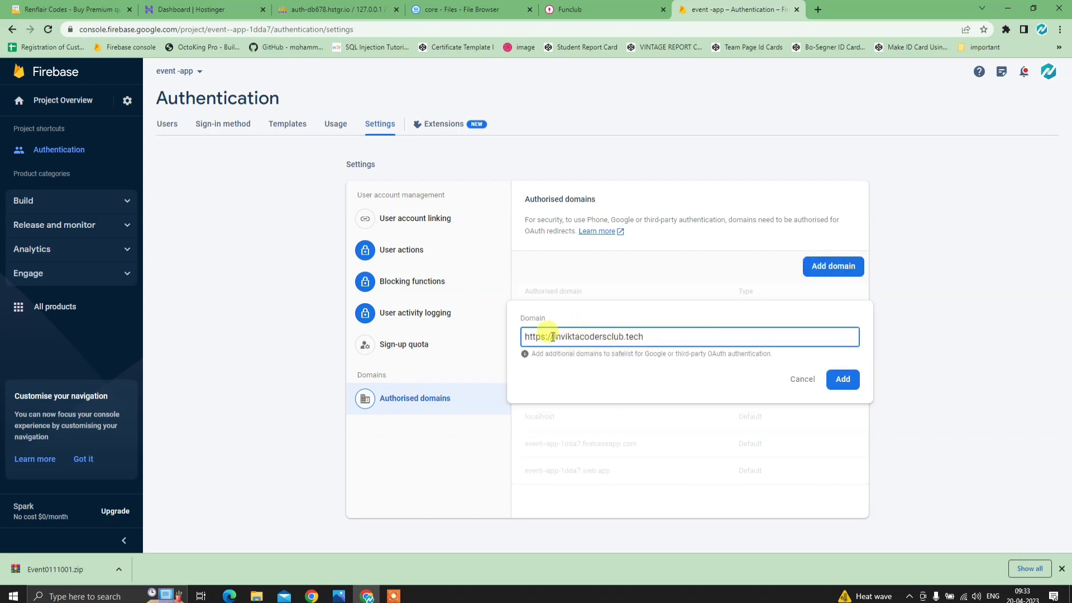
key("BackSpace")
key("BackSpace")
key("BackSpace")
key("BackSpace")
key("BackSpace")
key("BackSpace")
key("BackSpace")
key("BackSpace")
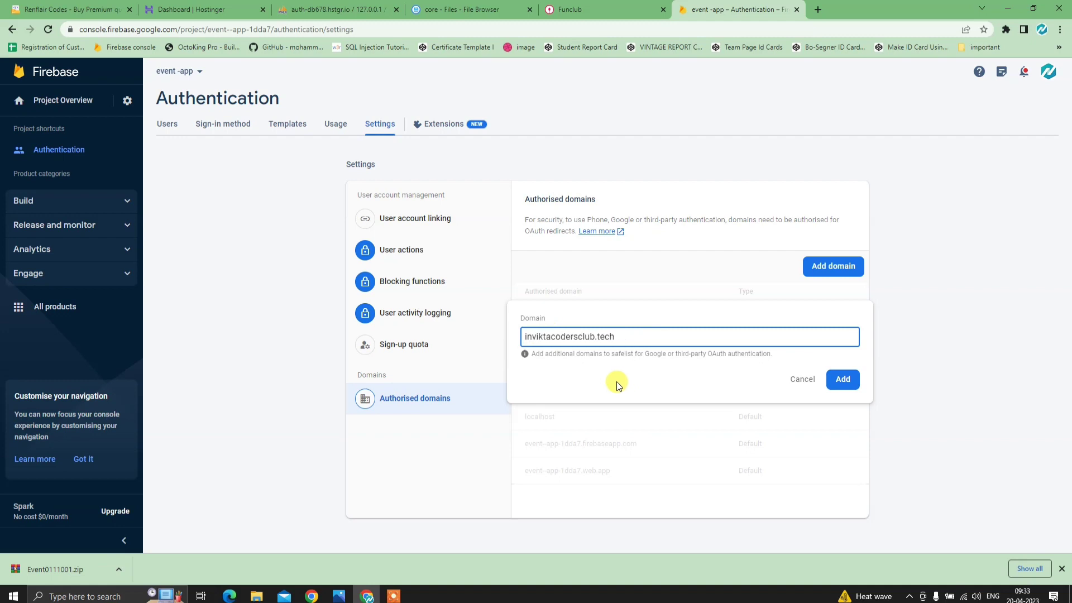
left_click(843, 382)
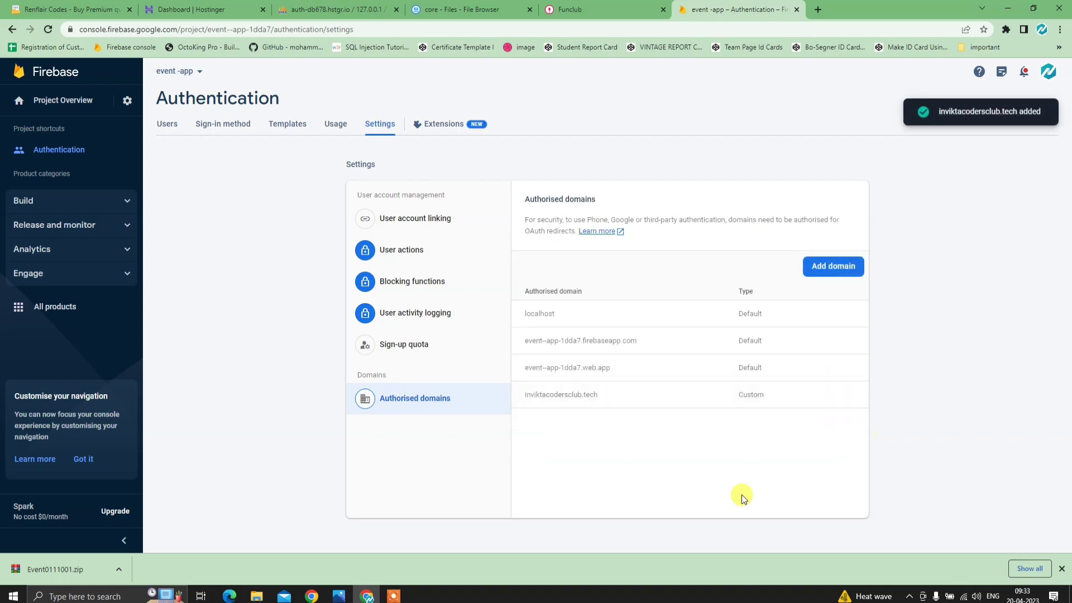
mouse_move(612, 397)
left_mouse_down()
mouse_move(515, 401)
mouse_move(597, 411)
left_mouse_up()
left_click(597, 411)
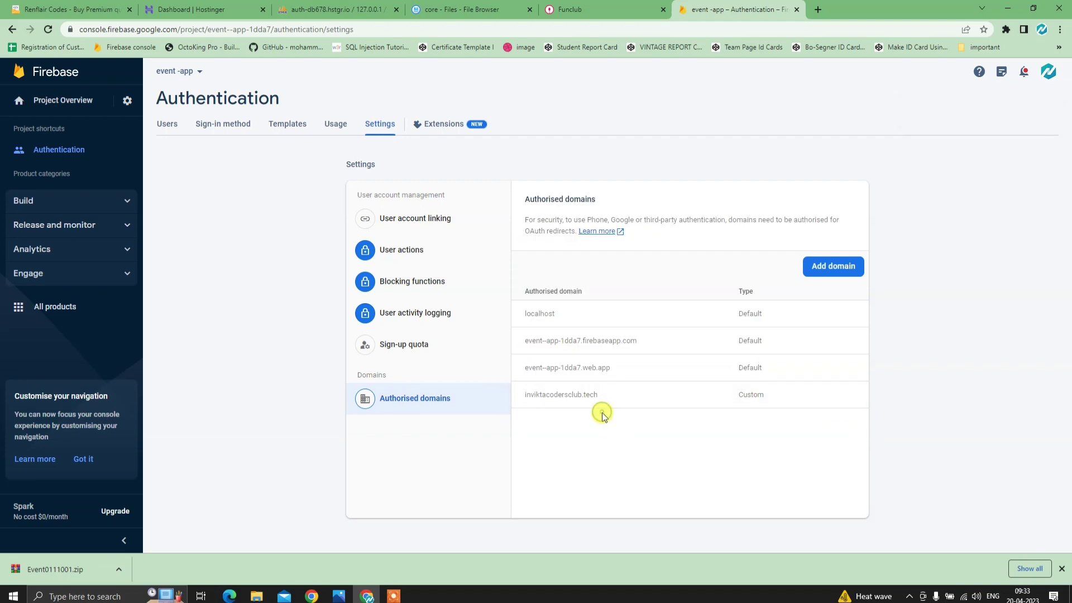
- Open the event -app project settings page from the gear menu
left_click(215, 129)
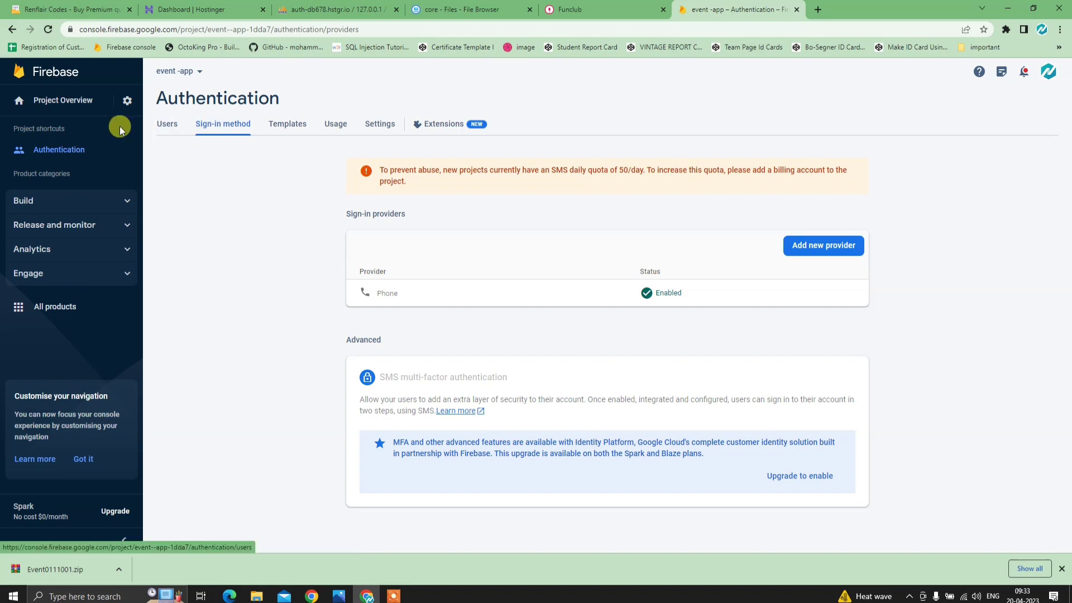
left_click(125, 101)
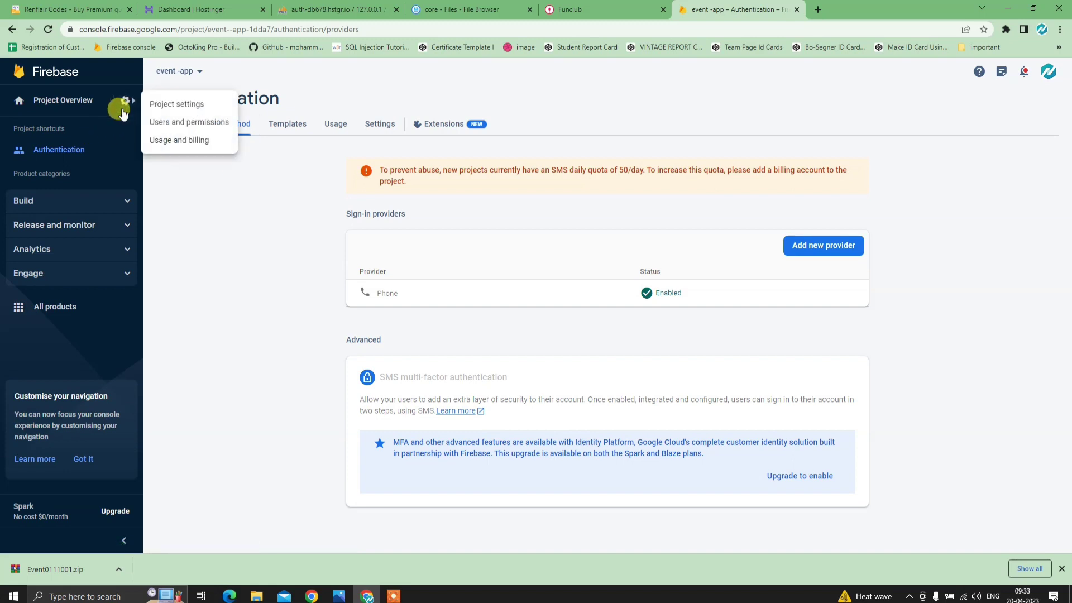
left_click(274, 247)
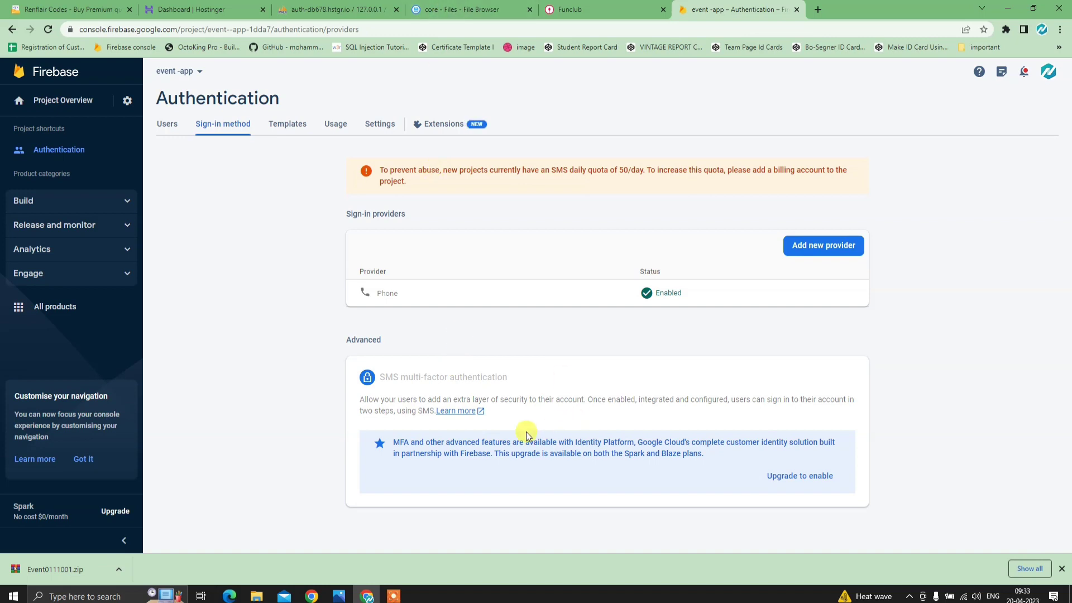
left_click(125, 102)
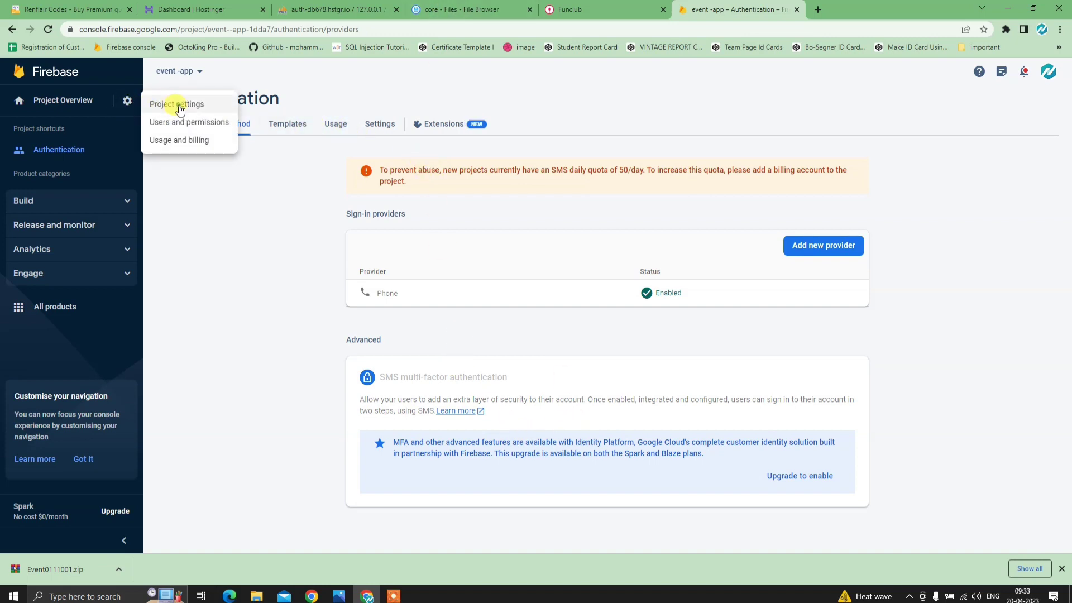
left_click(177, 104)
- Copy the npm firebaseConfig code block from the SDK setup section, then go to the file browser
scroll(482, 317, "down", 10)
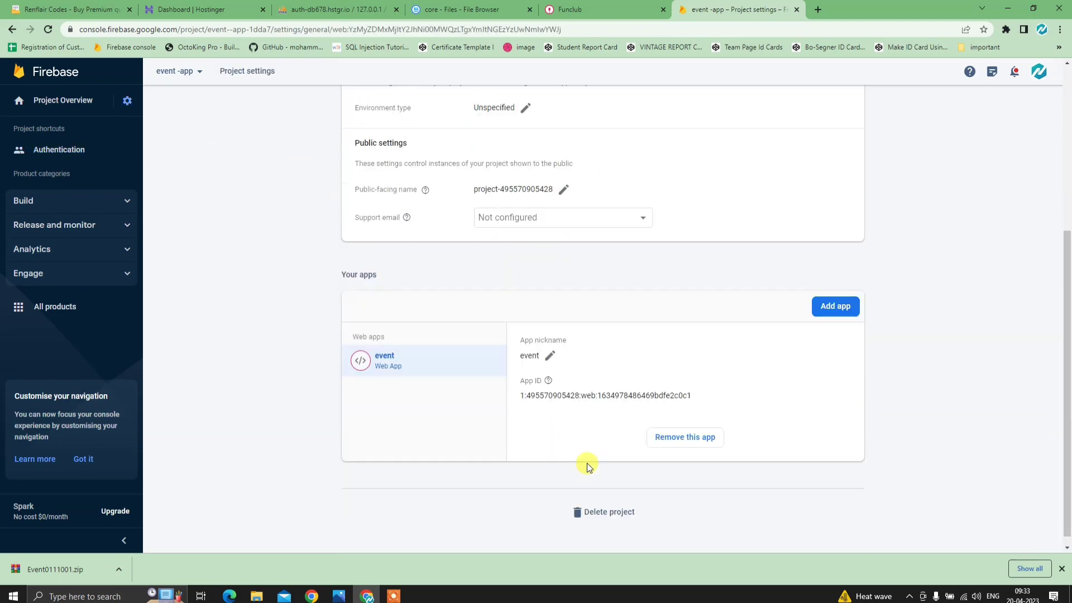
scroll(631, 425, "down", 4)
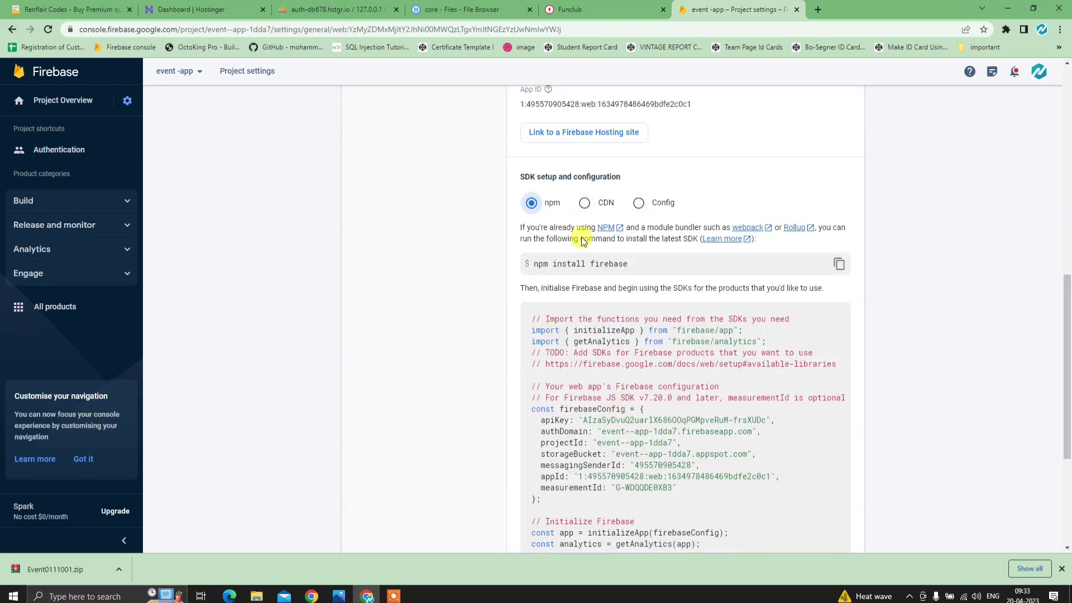
left_click(584, 203)
left_click(531, 204)
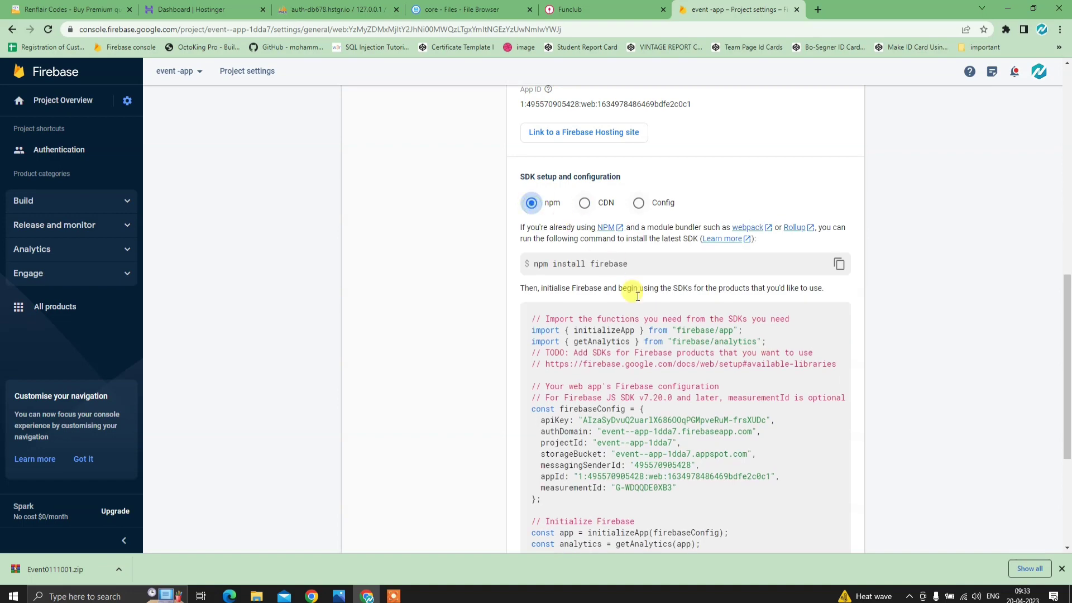
scroll(673, 369, "down", 3)
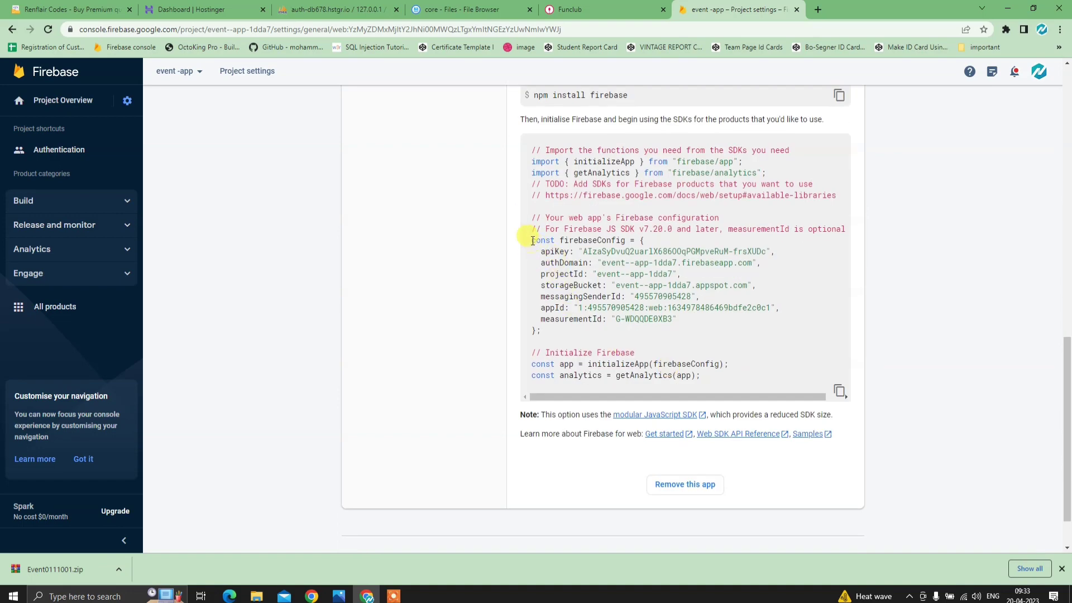
left_click_drag(531, 244, 620, 316)
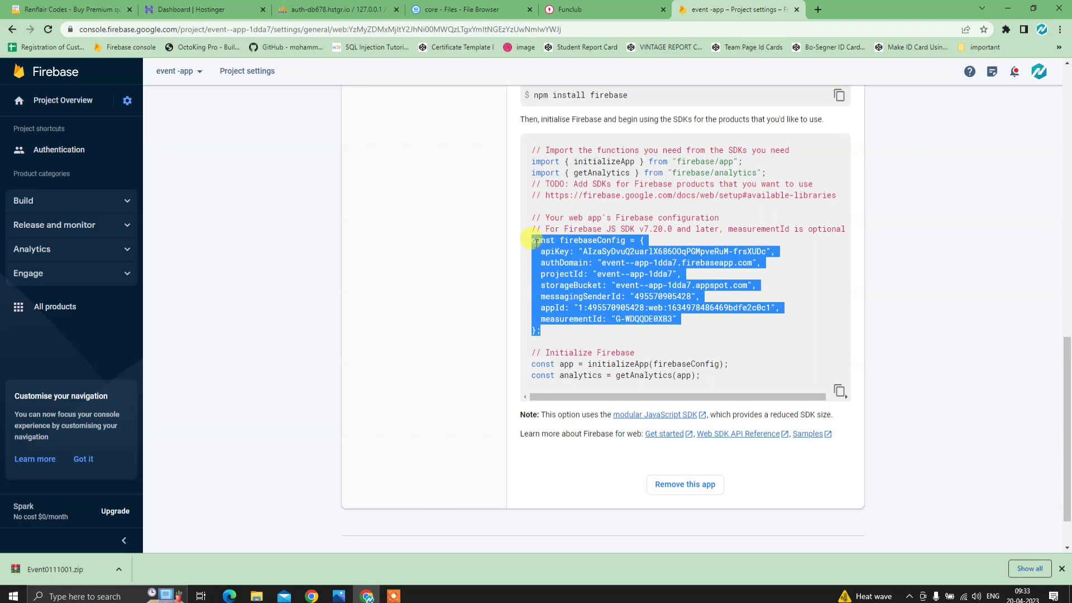
right_click(579, 289)
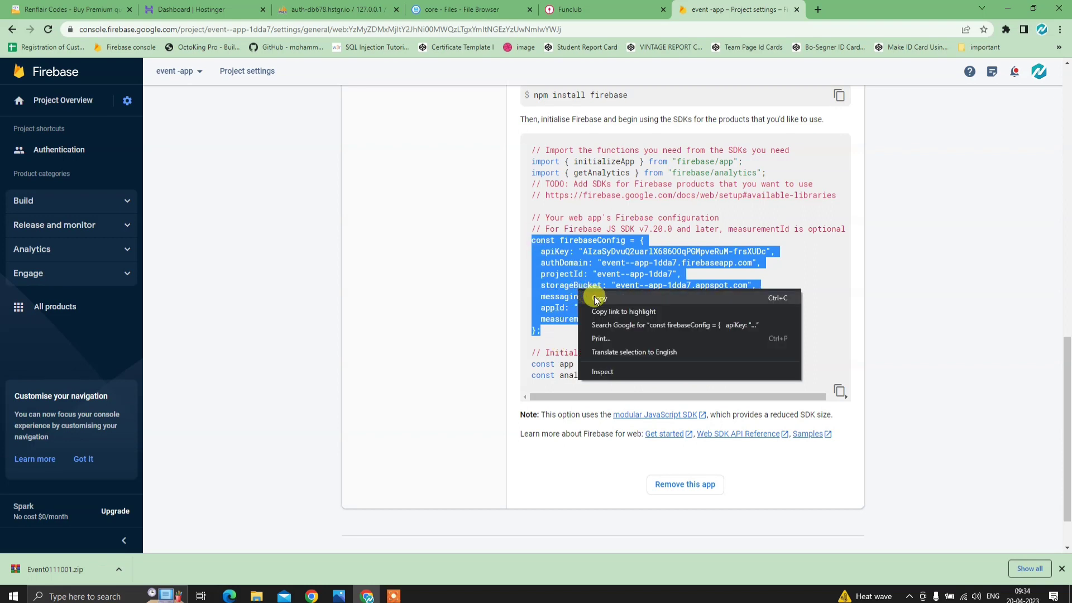
left_click(596, 297)
right_click(590, 271)
left_click(606, 277)
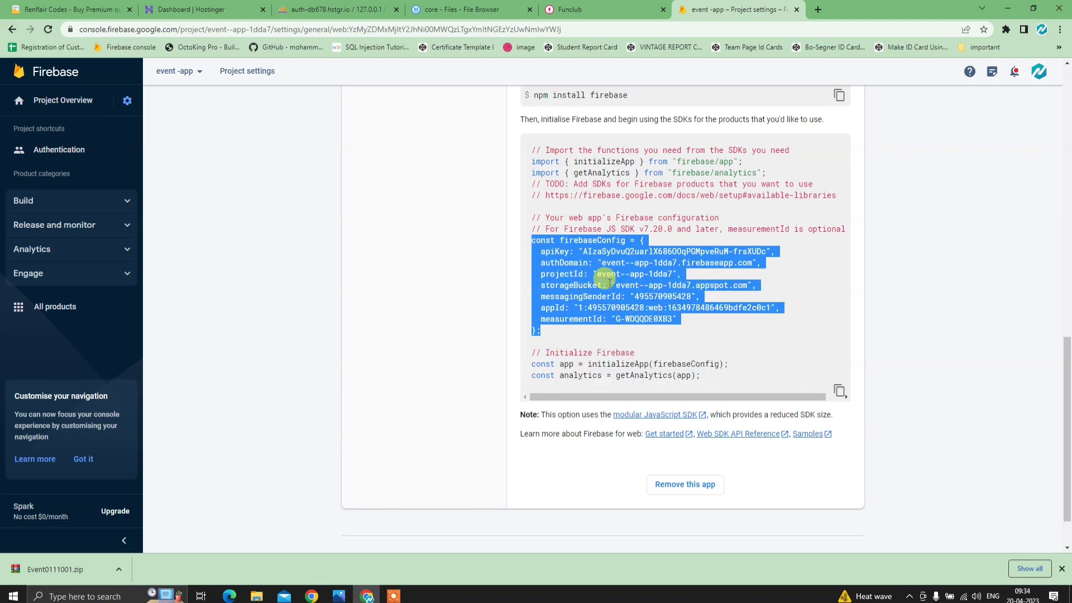
left_click(465, 6)
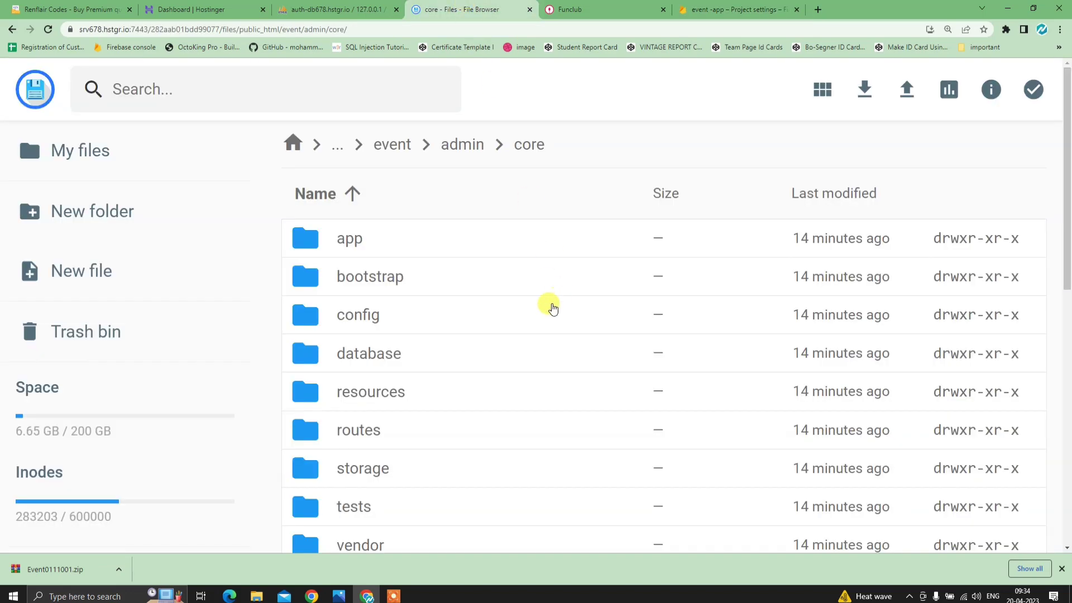
- Open otp.php from the public_html/event folder for editing
scroll(459, 277, "down", 3)
scroll(471, 347, "up", 3)
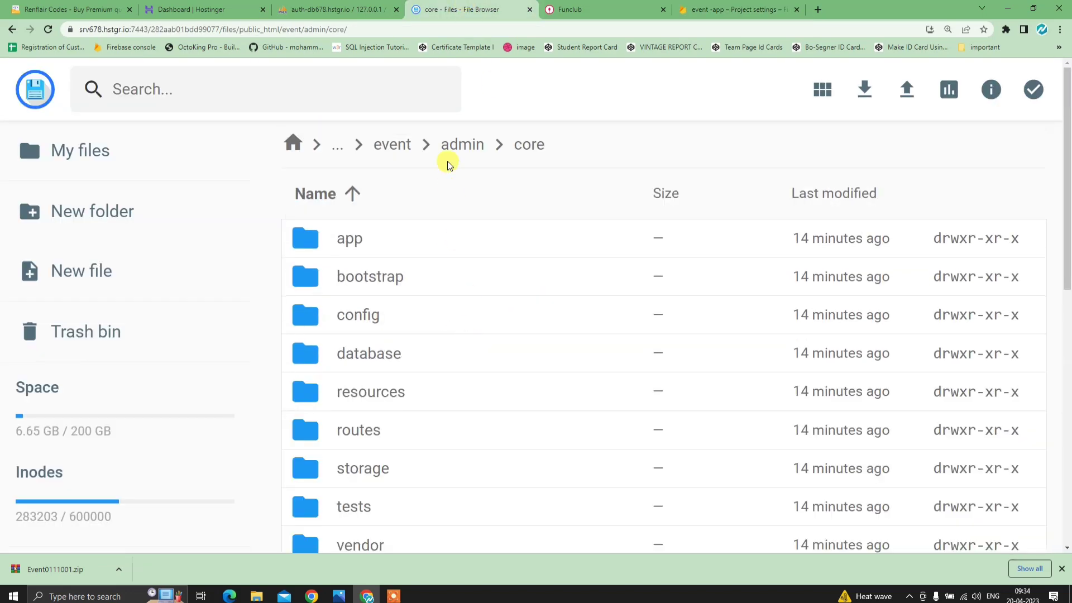
left_click(401, 151)
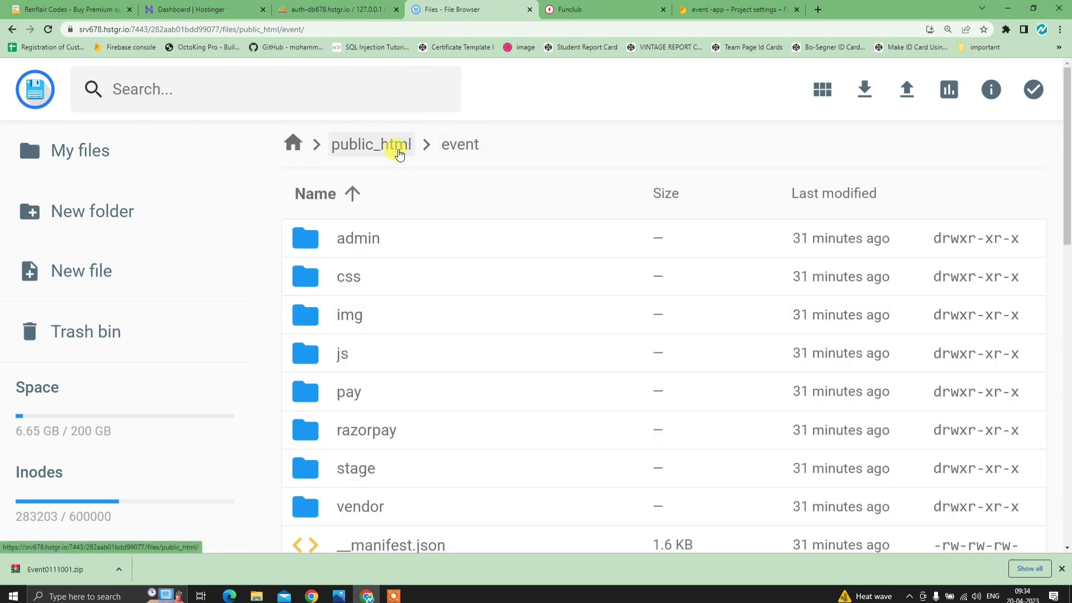
left_click(391, 148)
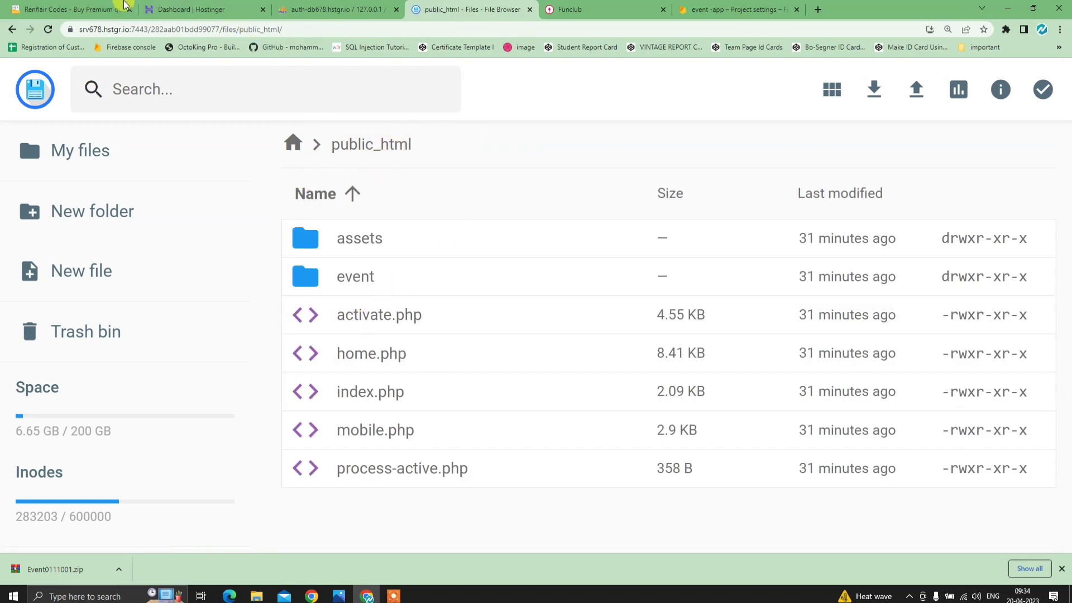
left_click(184, 9)
left_click(455, 11)
double_click(406, 279)
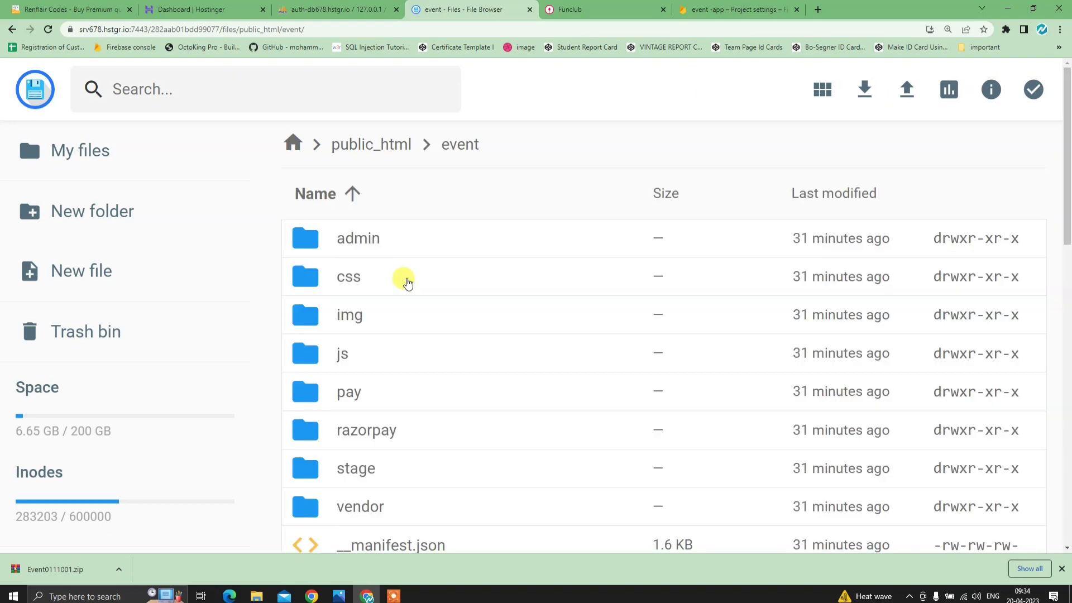
scroll(404, 282, "down", 9)
scroll(388, 439, "down", 3)
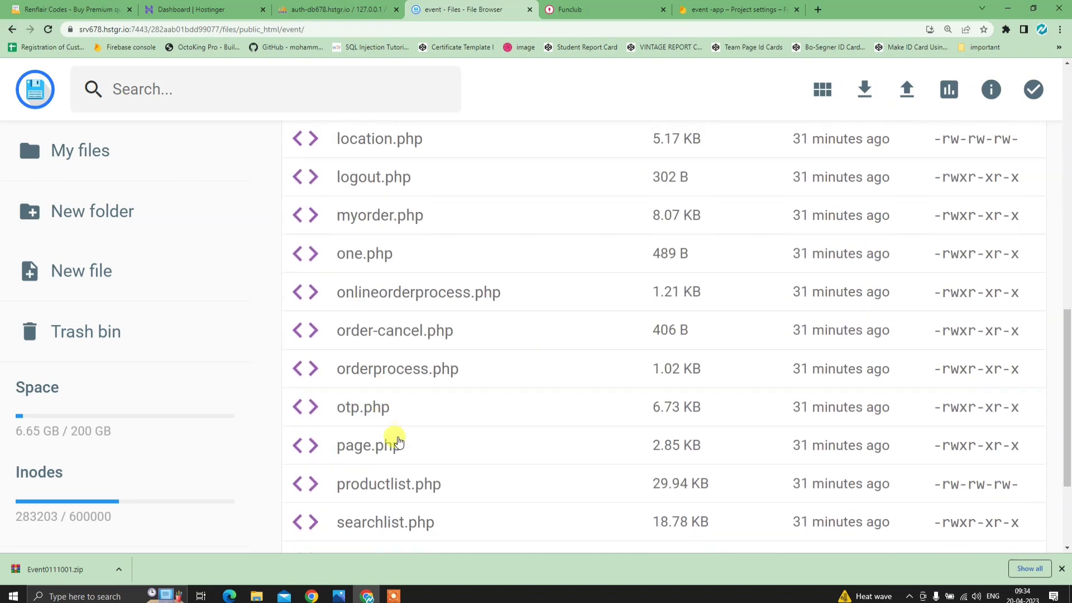
double_click(416, 413)
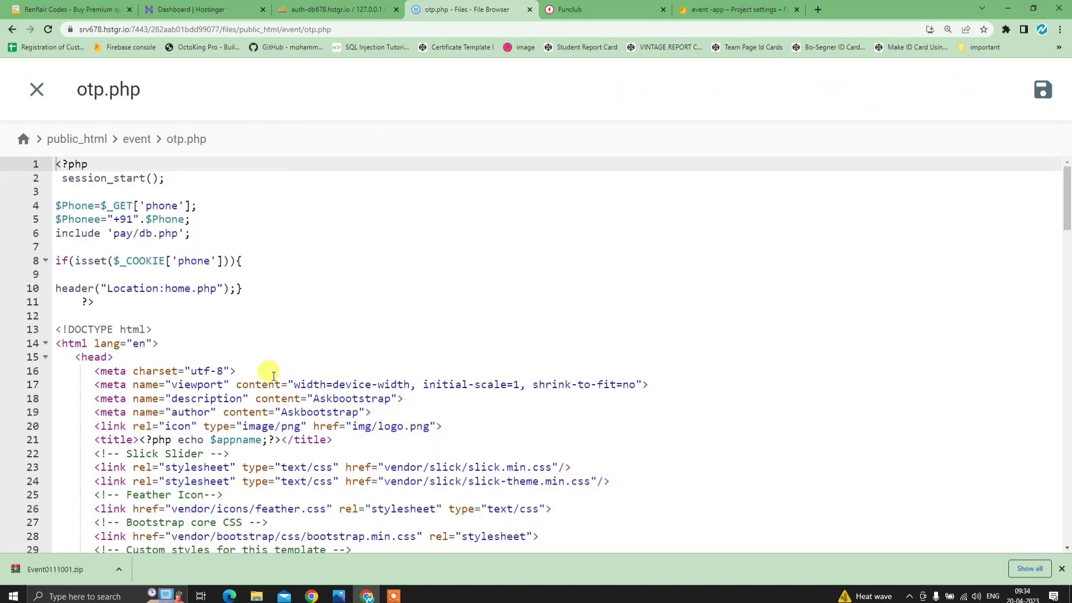
- Replace the old firebaseConfig block on lines 118–126 with the event--app-1dda7 configuration
scroll(271, 390, "down", 20)
scroll(271, 410, "down", 3)
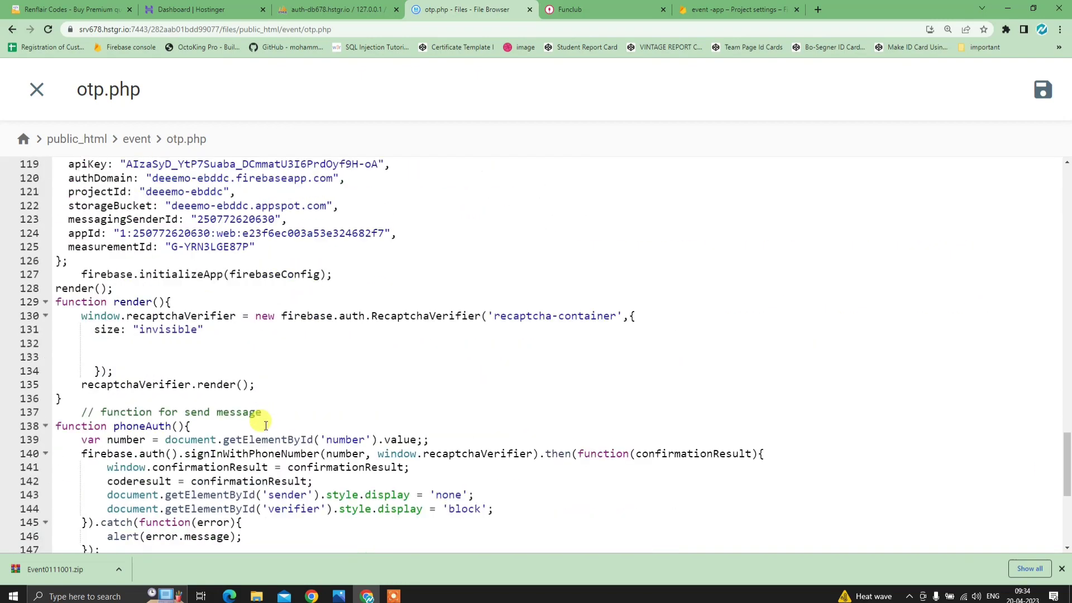
scroll(259, 416, "up", 4)
left_click_drag(55, 331, 243, 439)
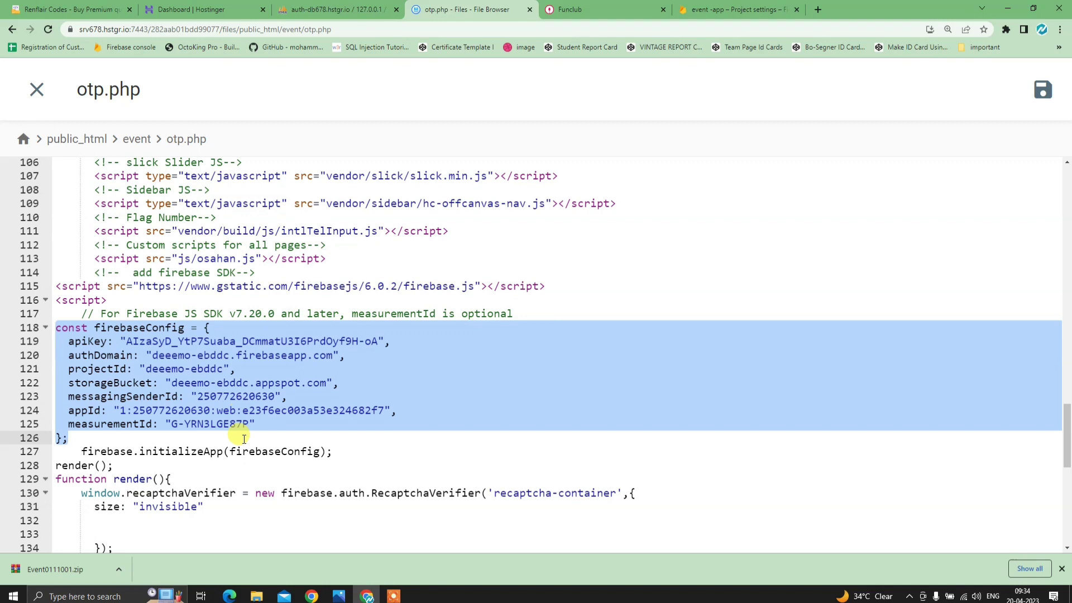
key("ctrl+v")
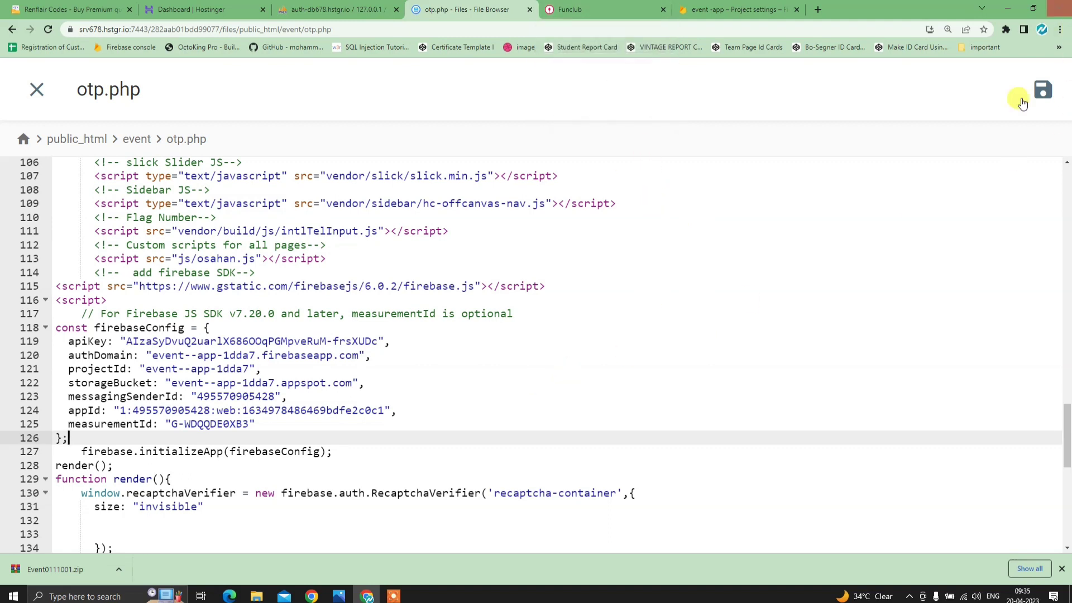
- Save otp.php, then log in to Funclub's Vendor Login with a saved mobile number
left_click(1049, 98)
left_click(603, 10)
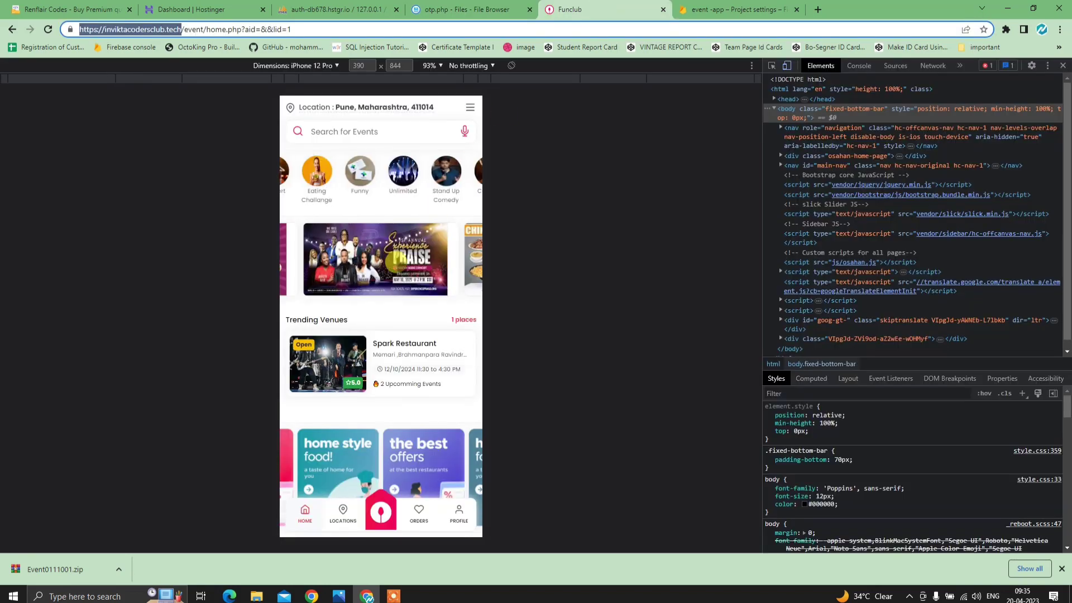
left_click(450, 509)
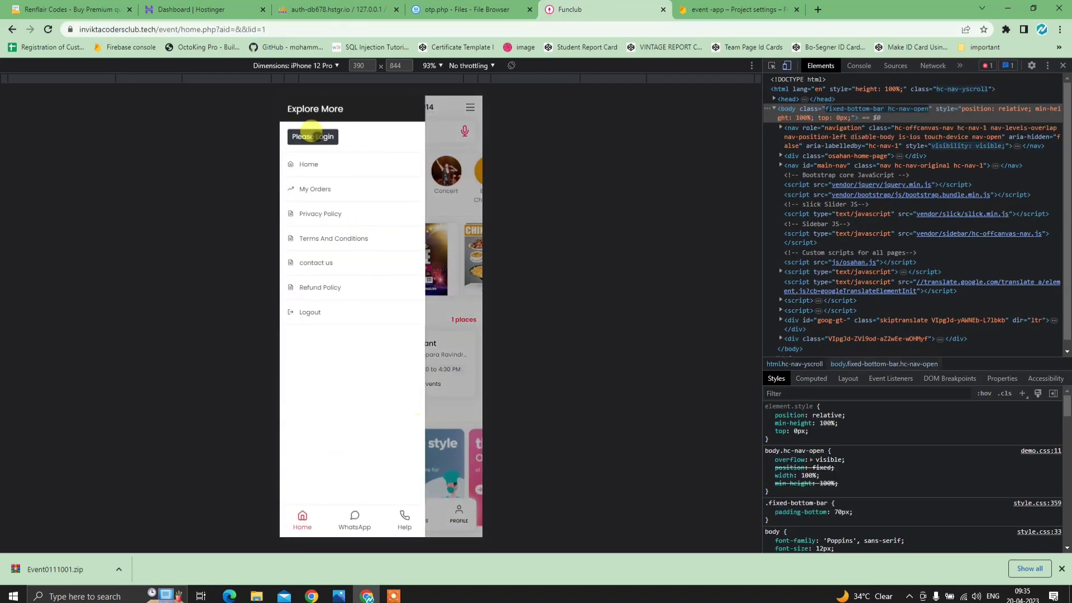
left_click(312, 137)
left_click(346, 191)
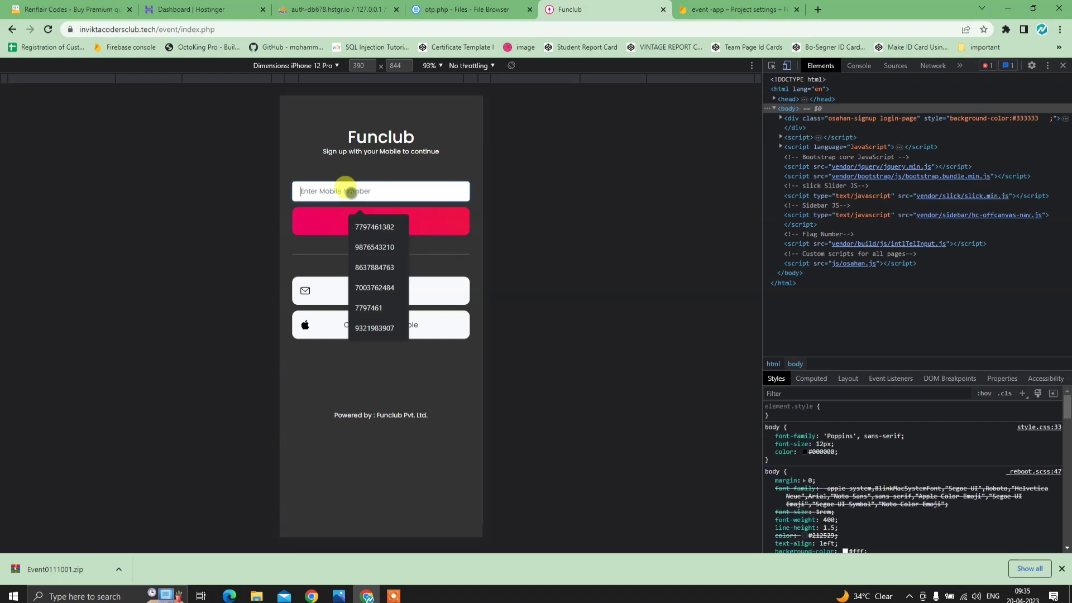
left_click(377, 226)
left_click(376, 222)
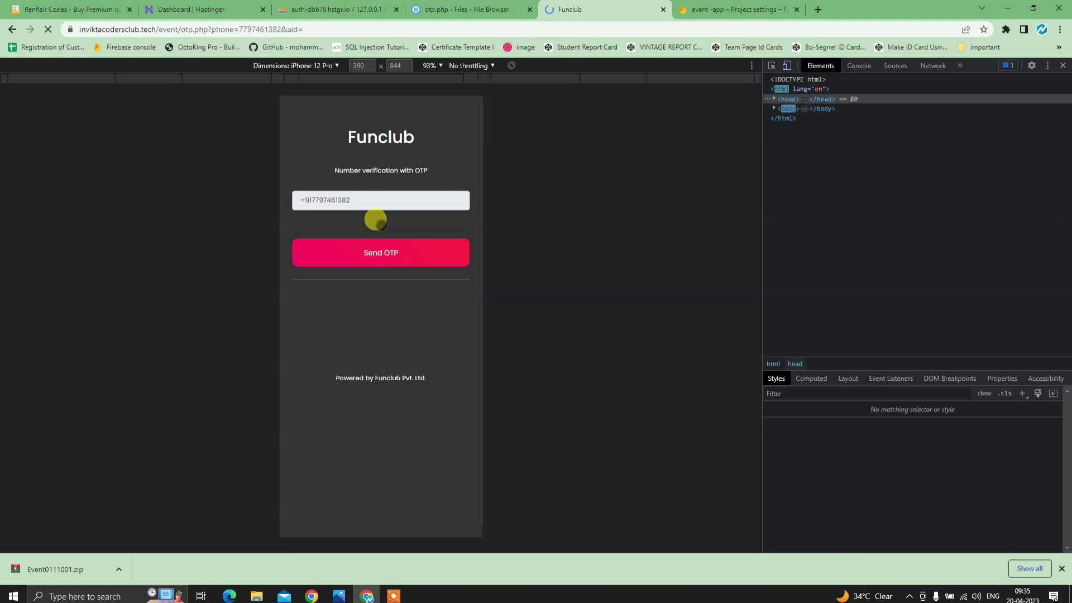
- Request the OTP, dismiss the reCAPTCHA failure alert, and go back to the login form
left_click(379, 243)
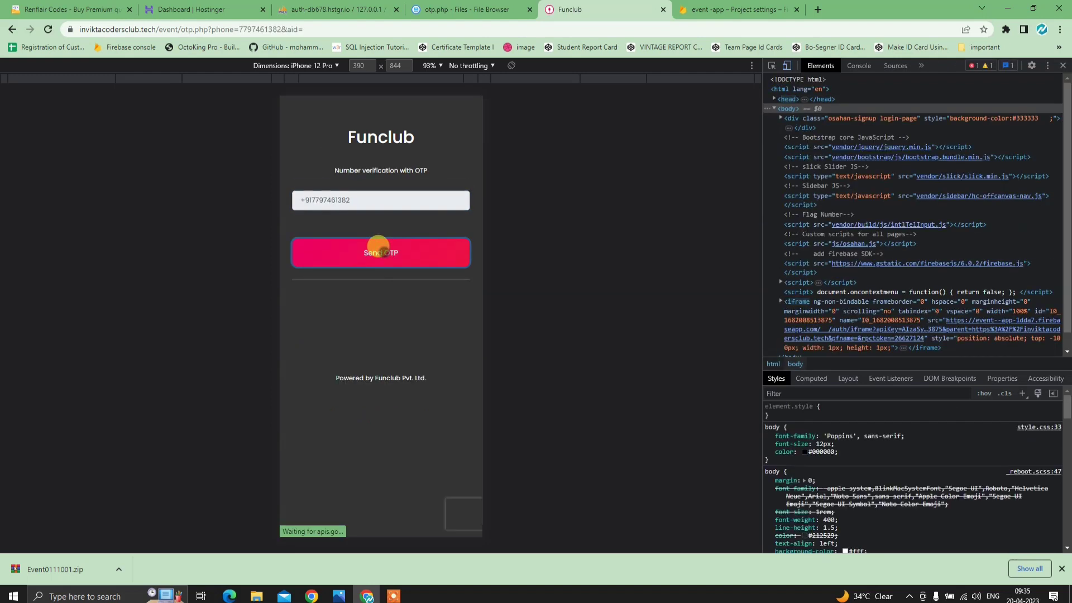
left_click(384, 254)
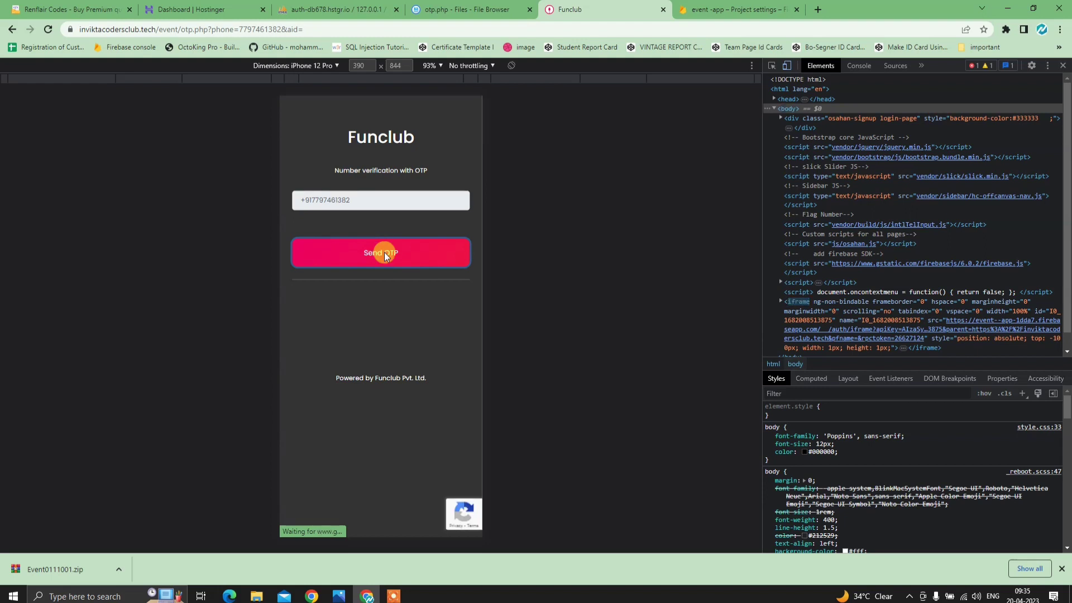
left_click(379, 246)
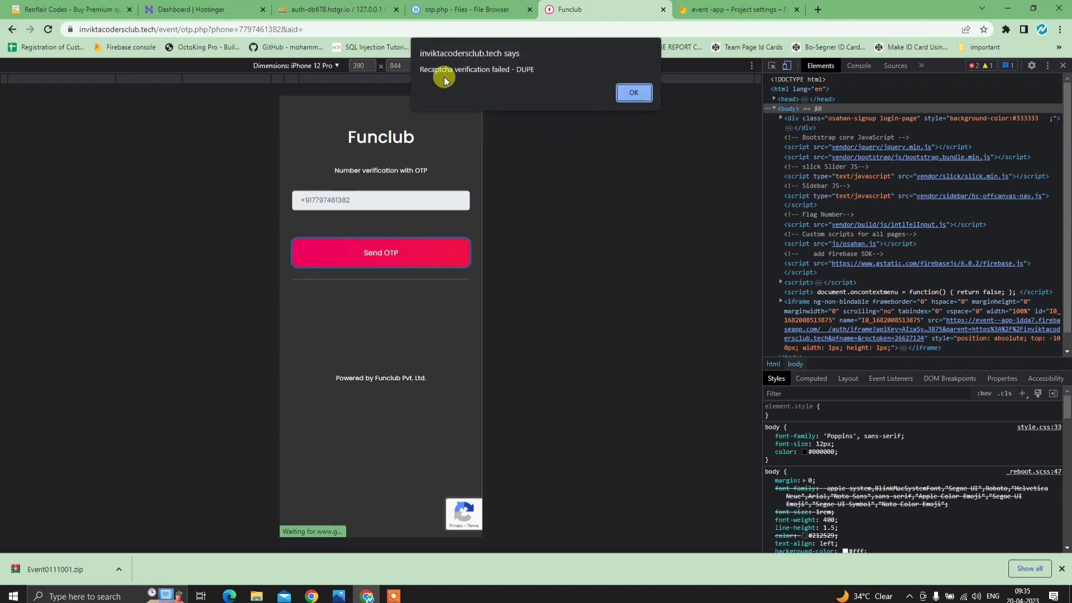
left_click(630, 92)
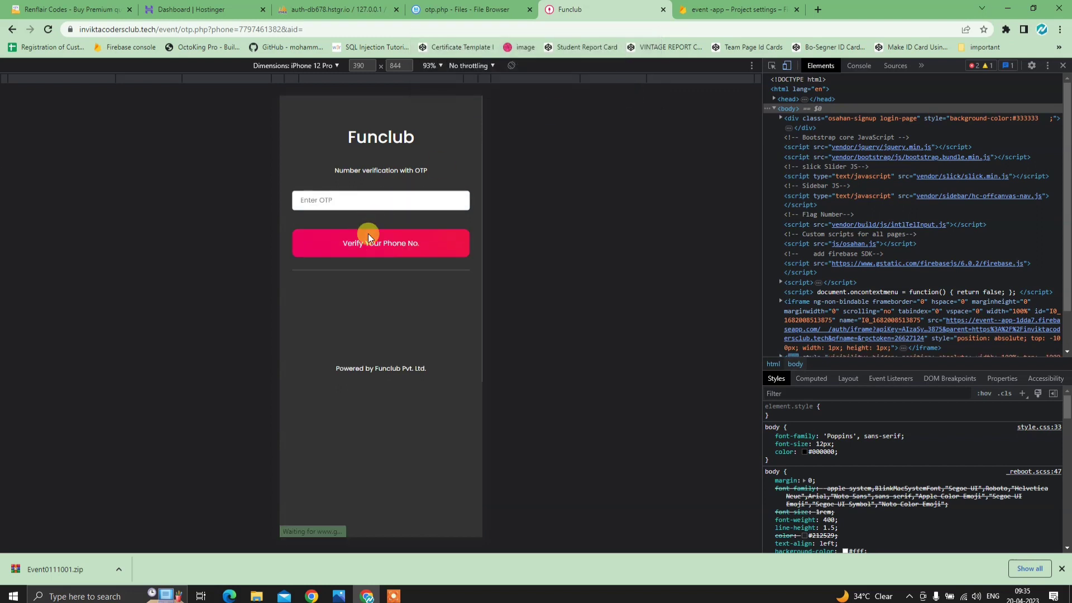
left_click(375, 202)
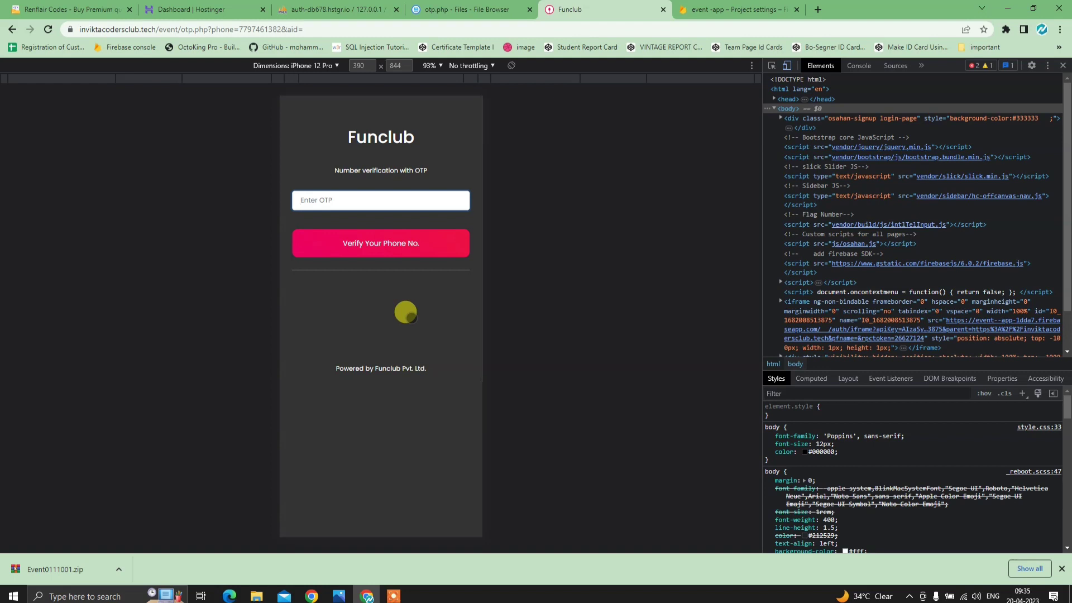
left_click(16, 29)
- Replace the mobile number with another saved one, send the OTP and verify the phone
left_click(394, 192)
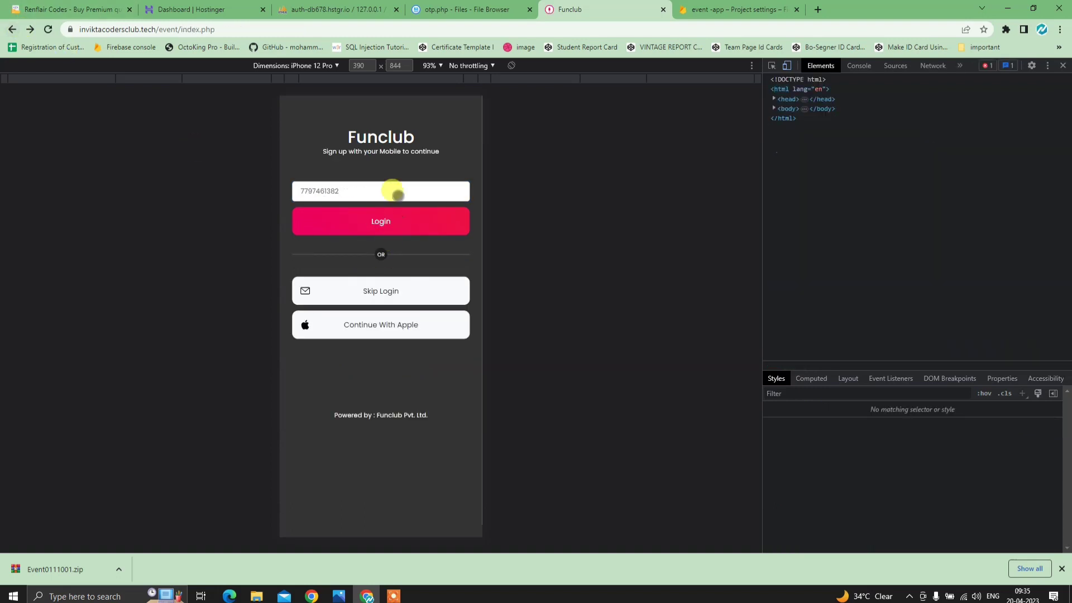
key("BackSpace")
key("BackSpace")
key("BackSpace")
key("BackSpace")
key("BackSpace")
key("BackSpace")
key("BackSpace")
key("BackSpace")
key("BackSpace")
key("BackSpace")
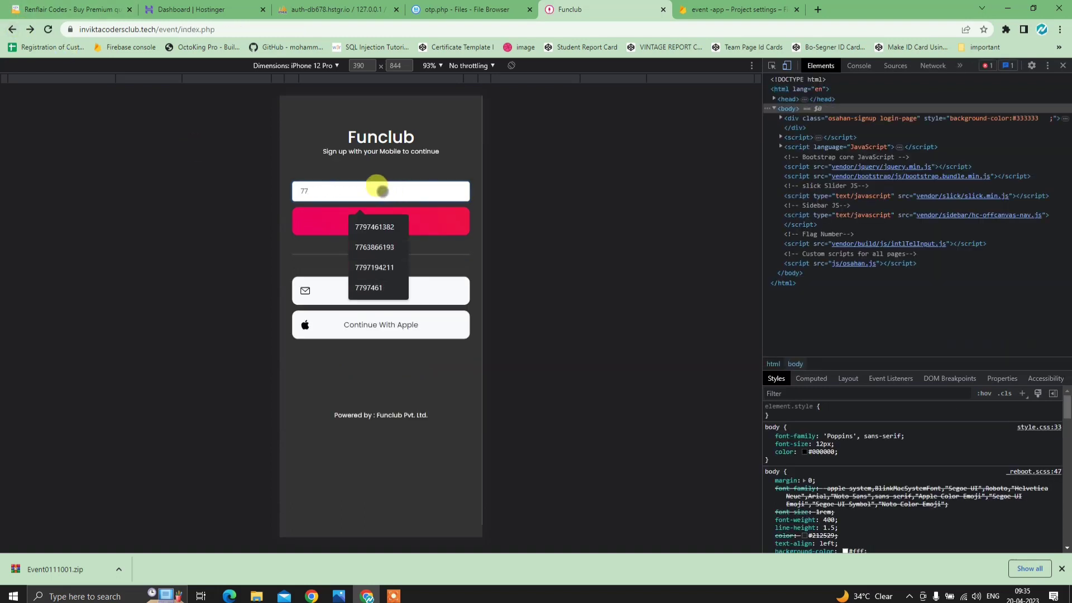
left_click(383, 191)
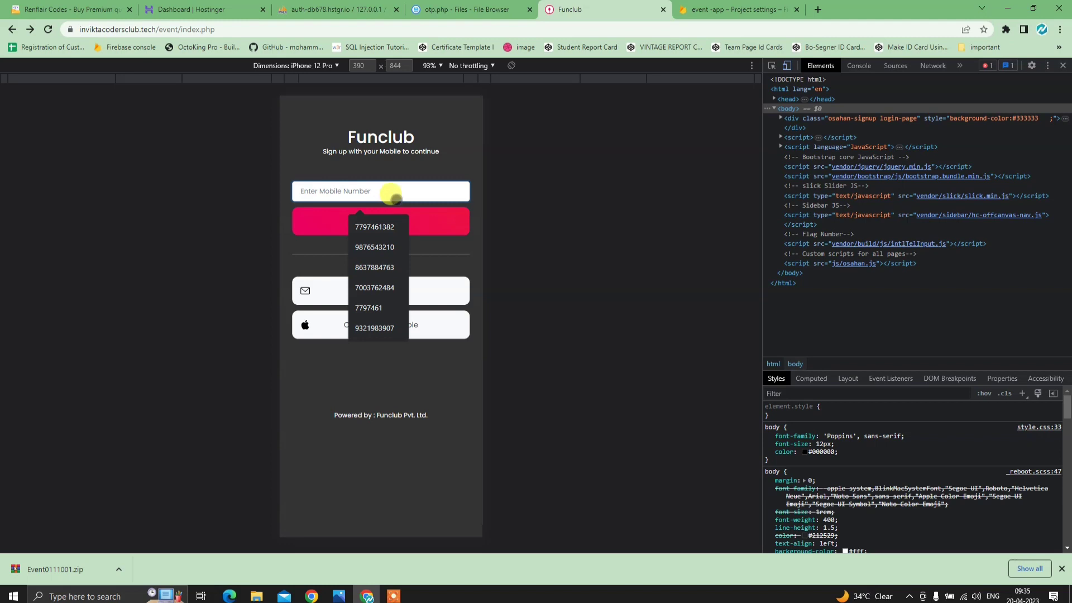
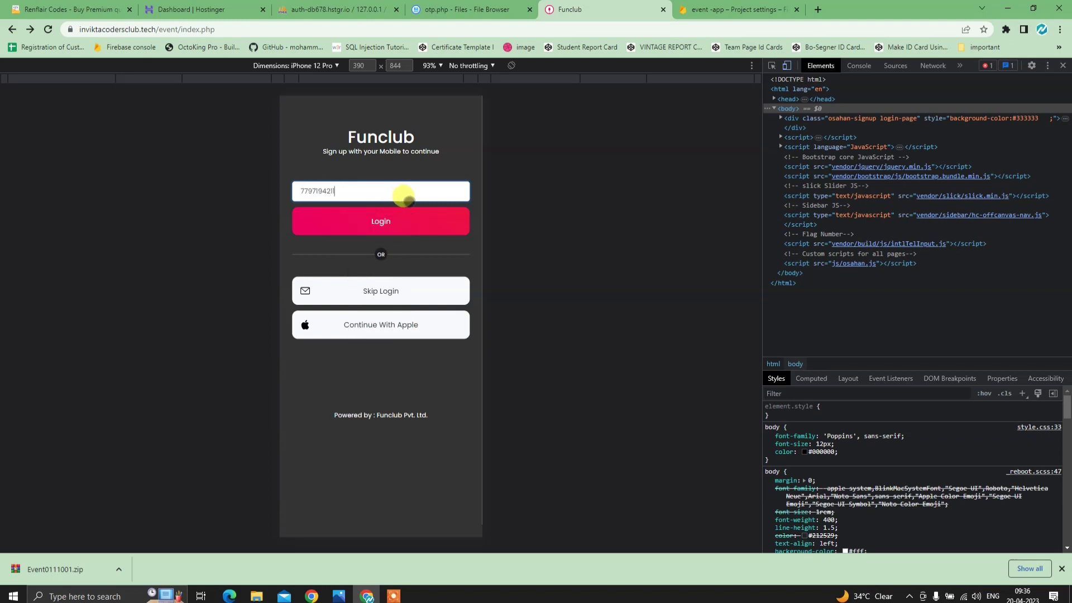
left_click(402, 221)
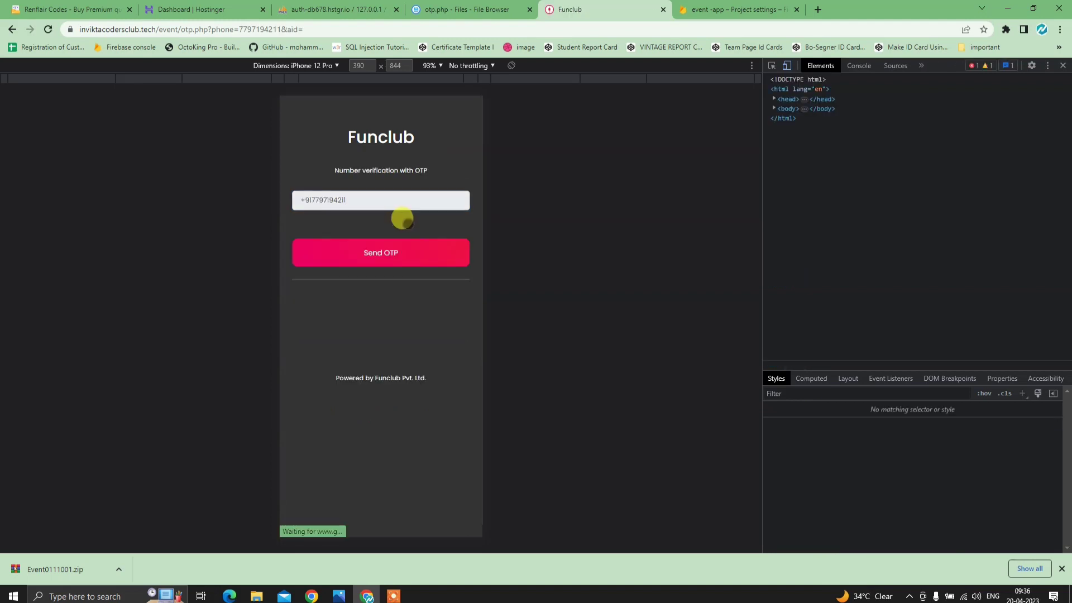
left_click(399, 249)
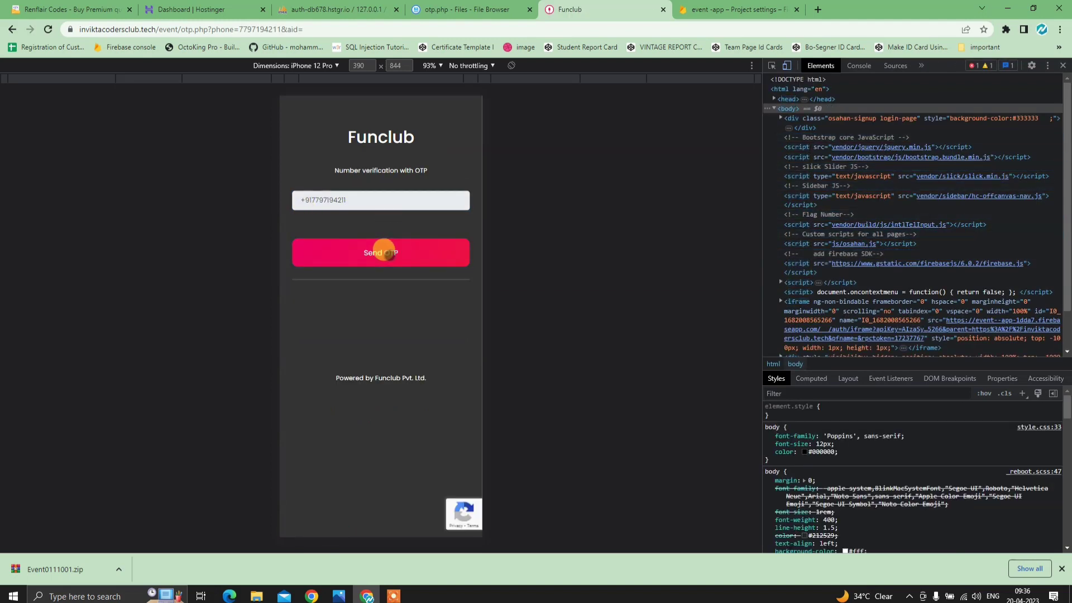
left_click(384, 250)
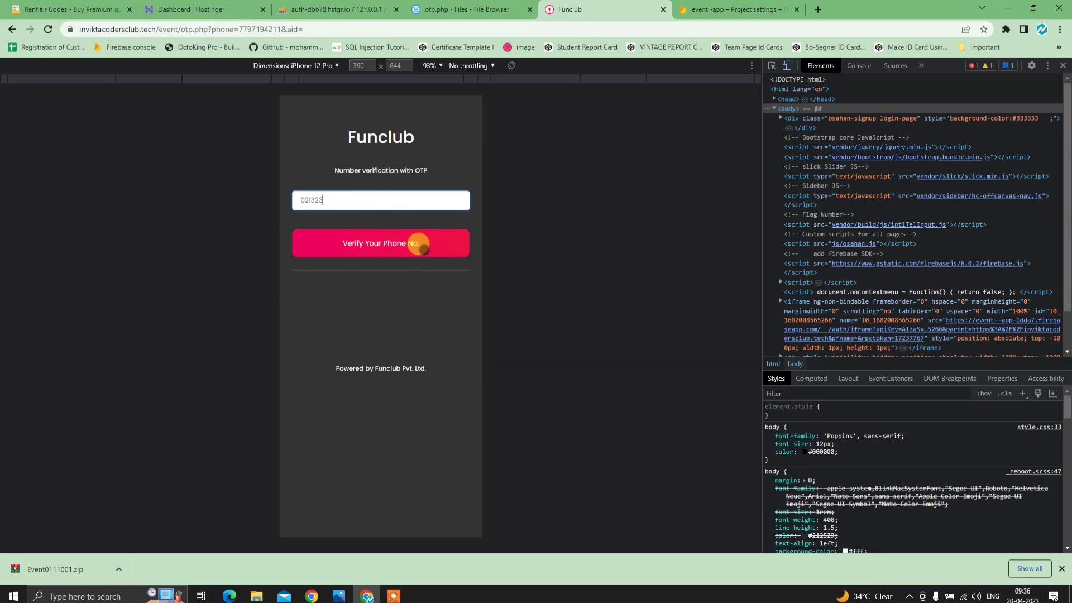
left_click(424, 250)
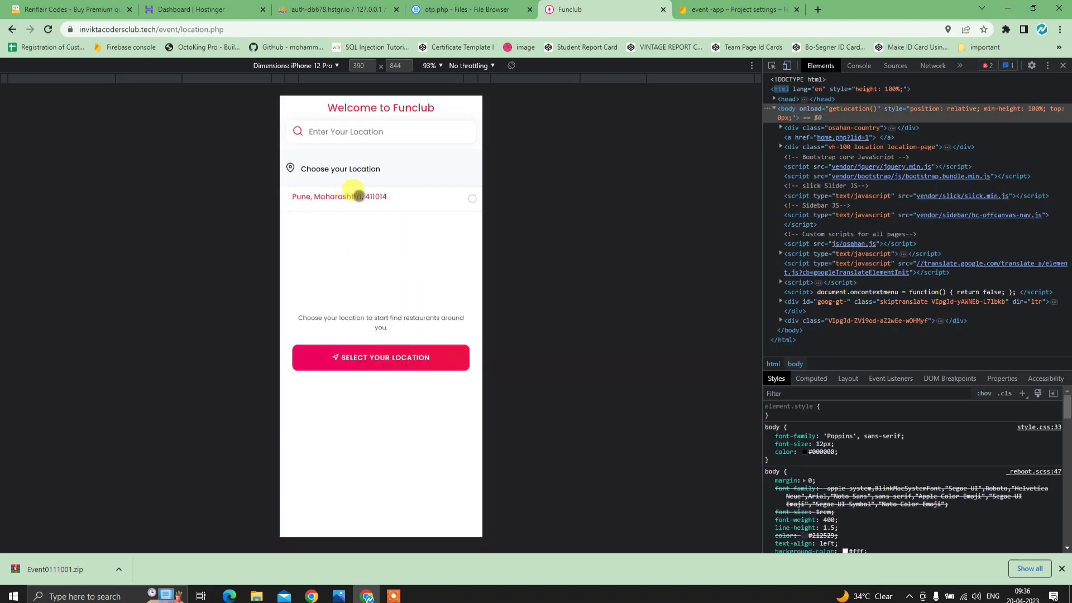
- Choose Pune, Maharashtra 411014 as the location and open the Spark Restaurant venue page
left_click(381, 199)
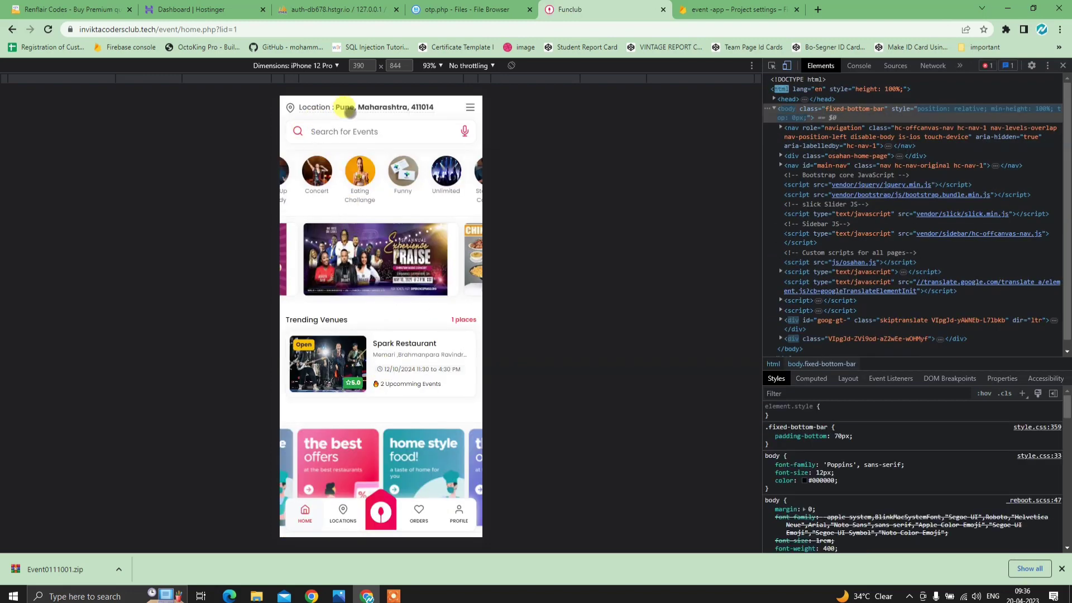
left_click(349, 107)
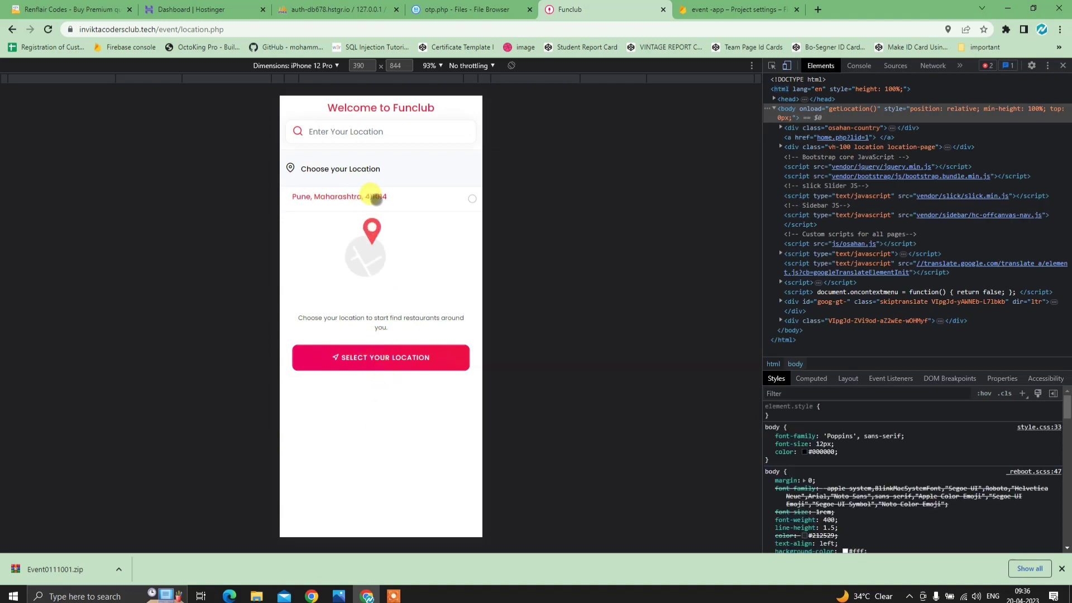
left_click(372, 199)
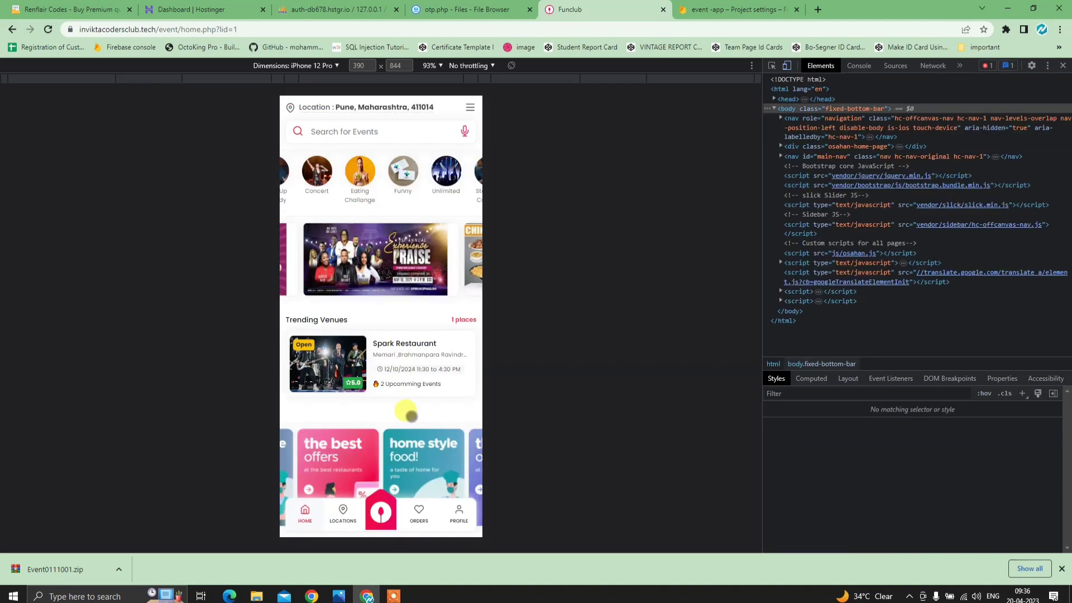
scroll(407, 411, "down", 3)
scroll(412, 413, "up", 5)
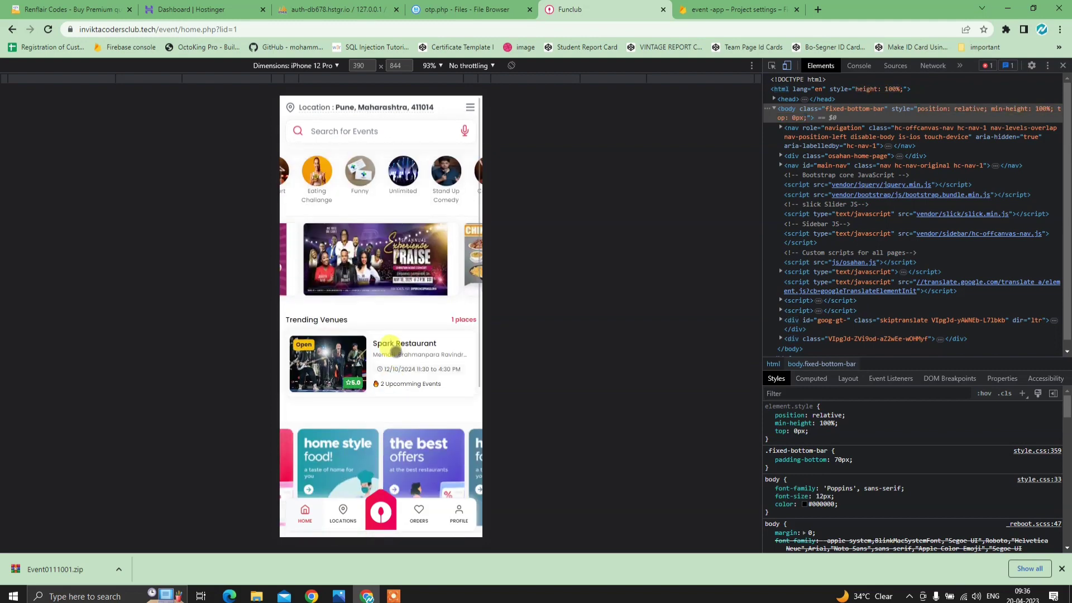
scroll(394, 342, "down", 1)
scroll(409, 352, "down", 3)
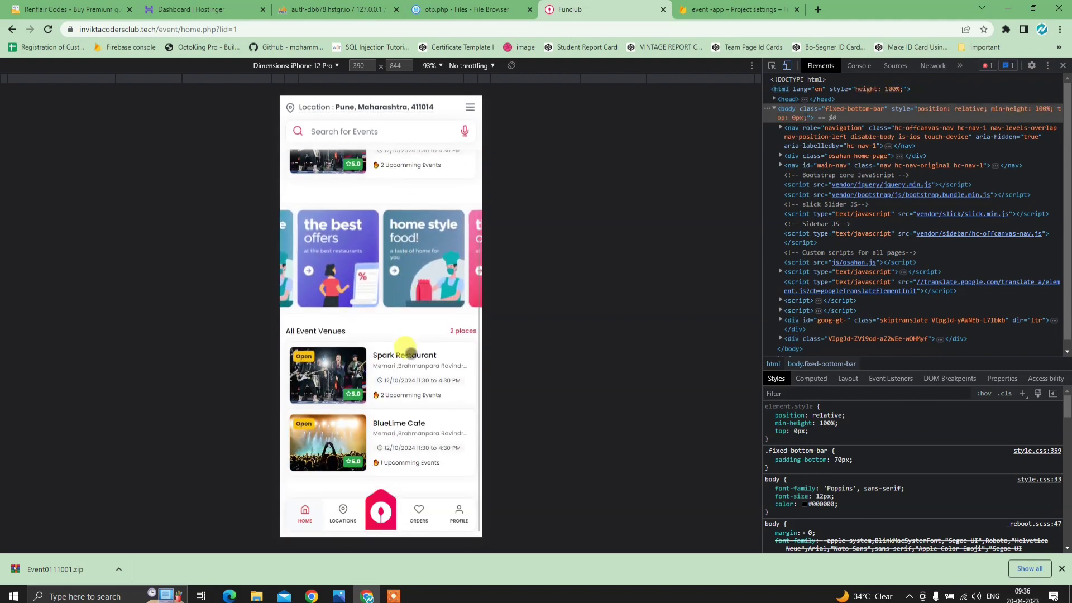
left_click(402, 353)
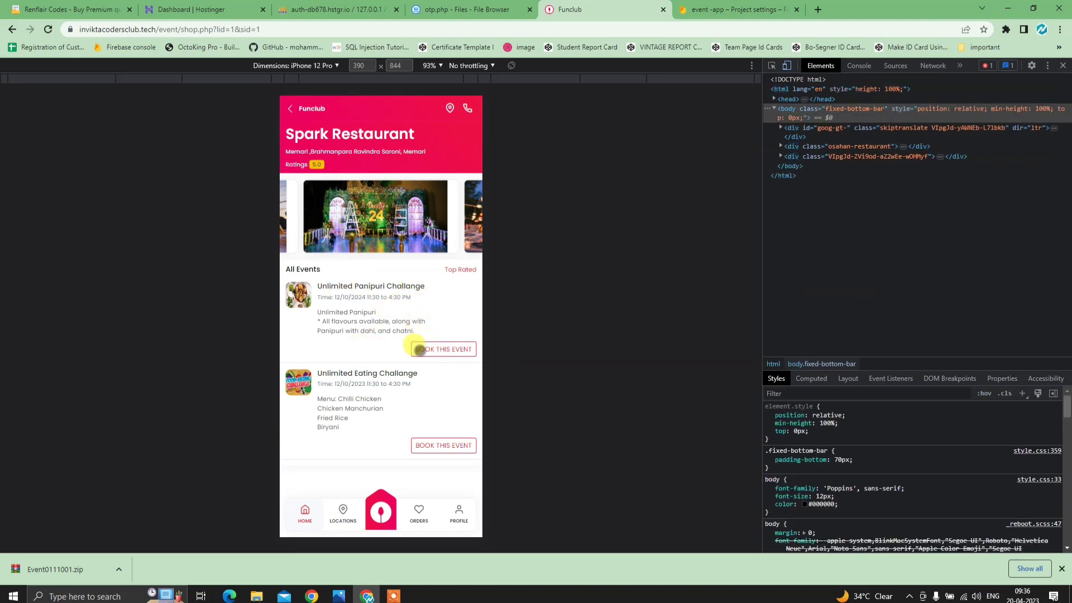
- Start booking the Unlimited Panipuri Challange and enter 2 tickets
left_click(458, 349)
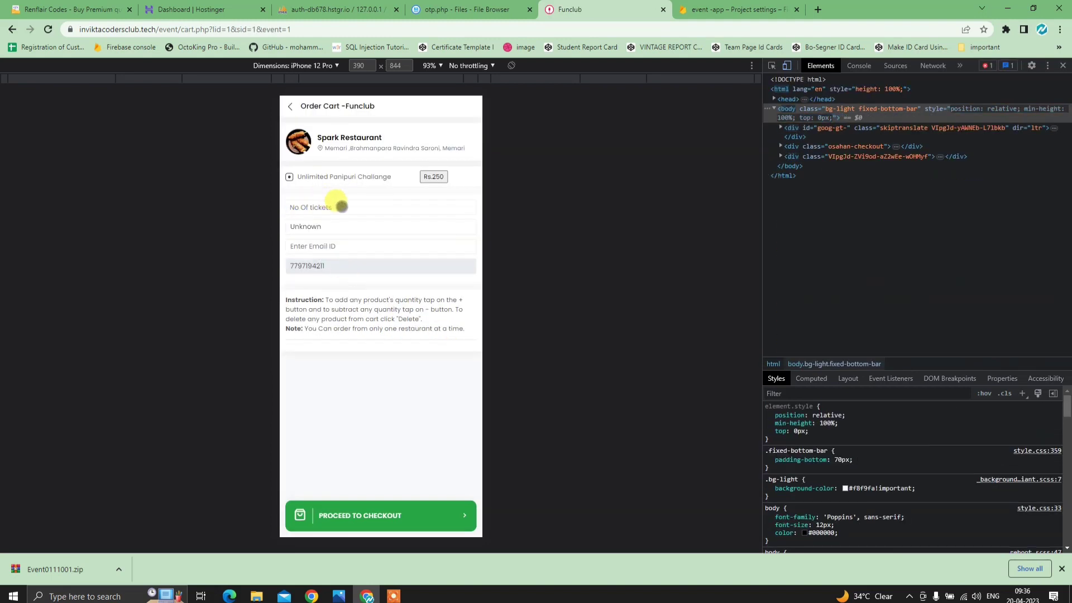
left_click(406, 518)
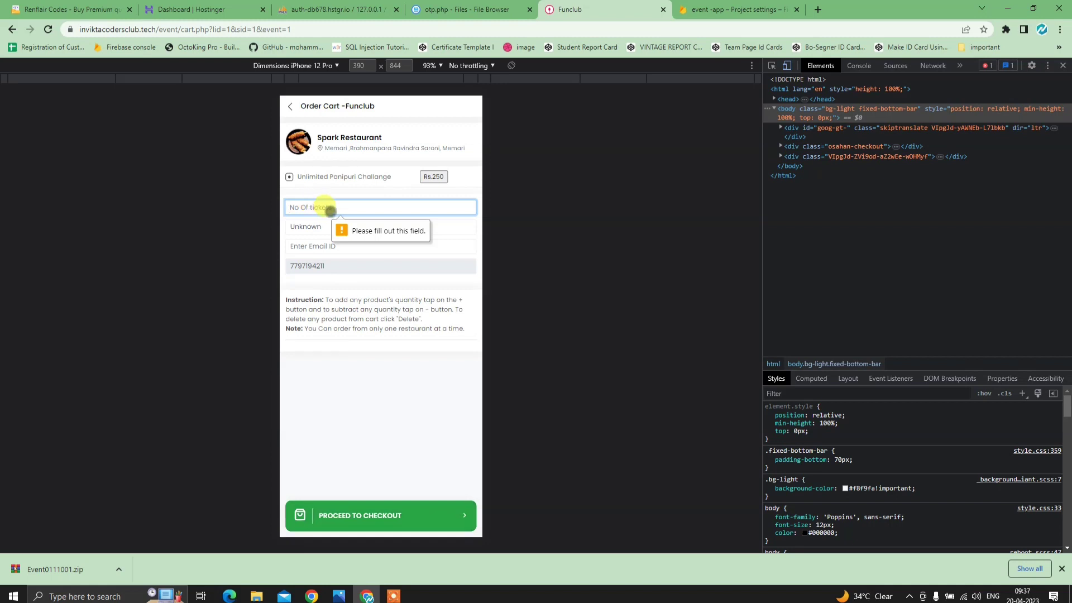
type("2")
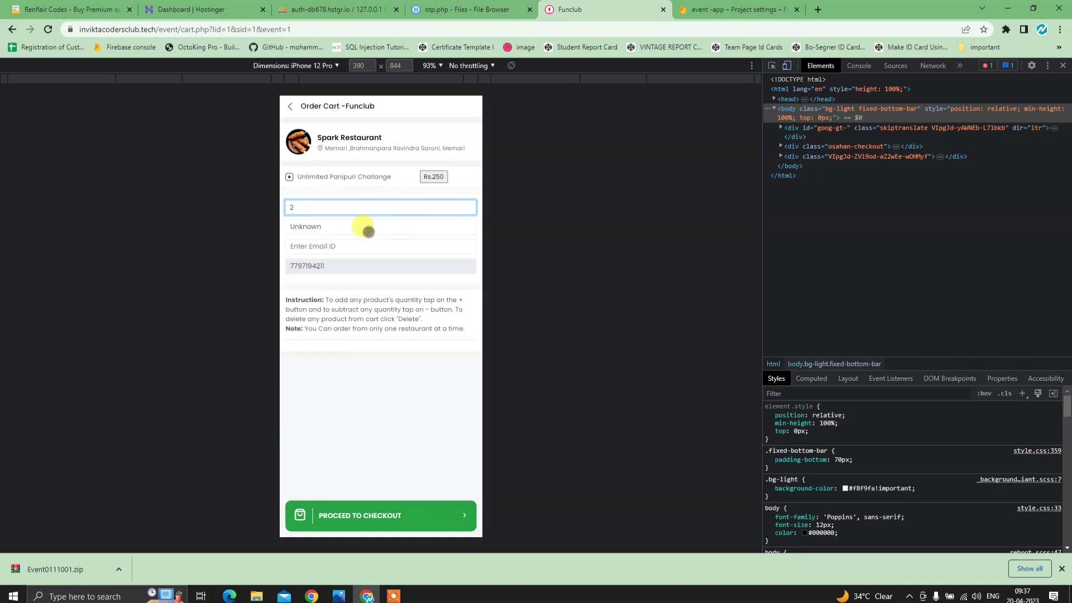
- Replace the placeholder name with the customer's name, pick the saved email, and proceed to checkout
left_click(368, 229)
key("BackSpace")
key("BackSpace")
key("BackSpace")
key("BackSpace")
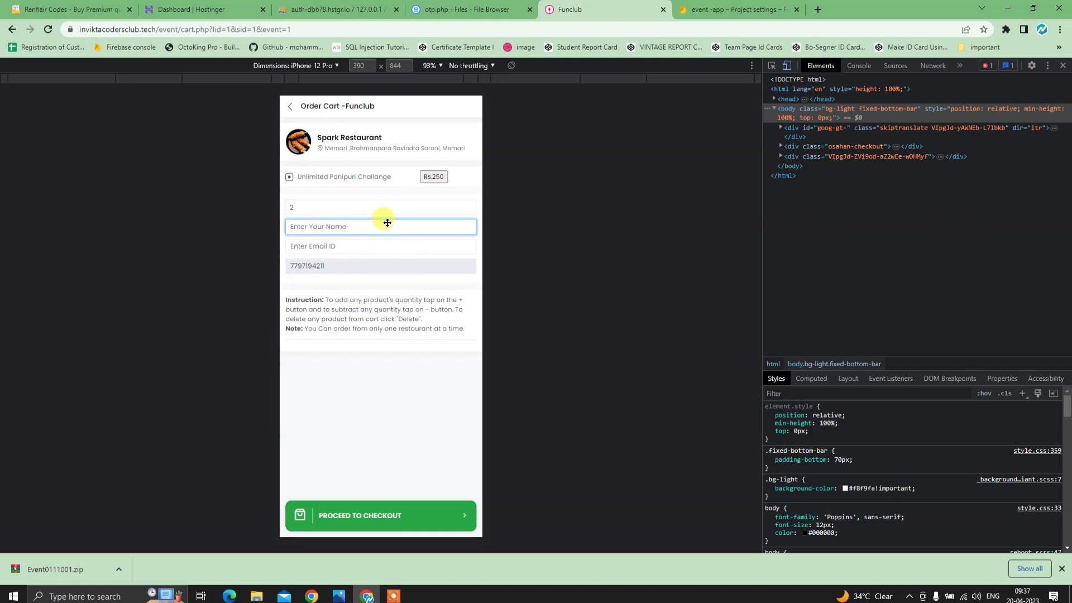
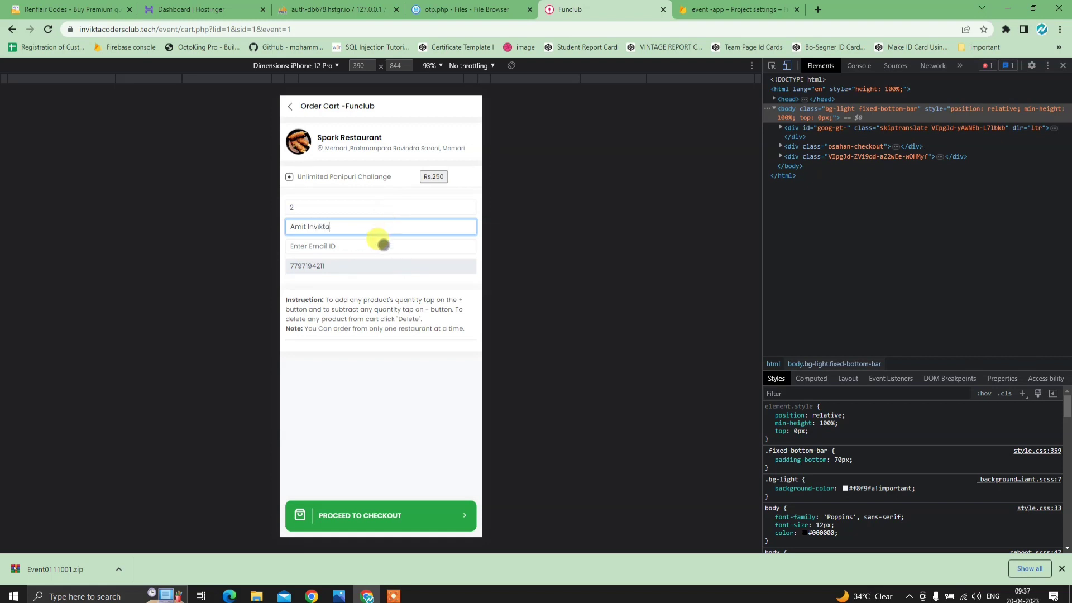
left_click(383, 246)
left_click(391, 324)
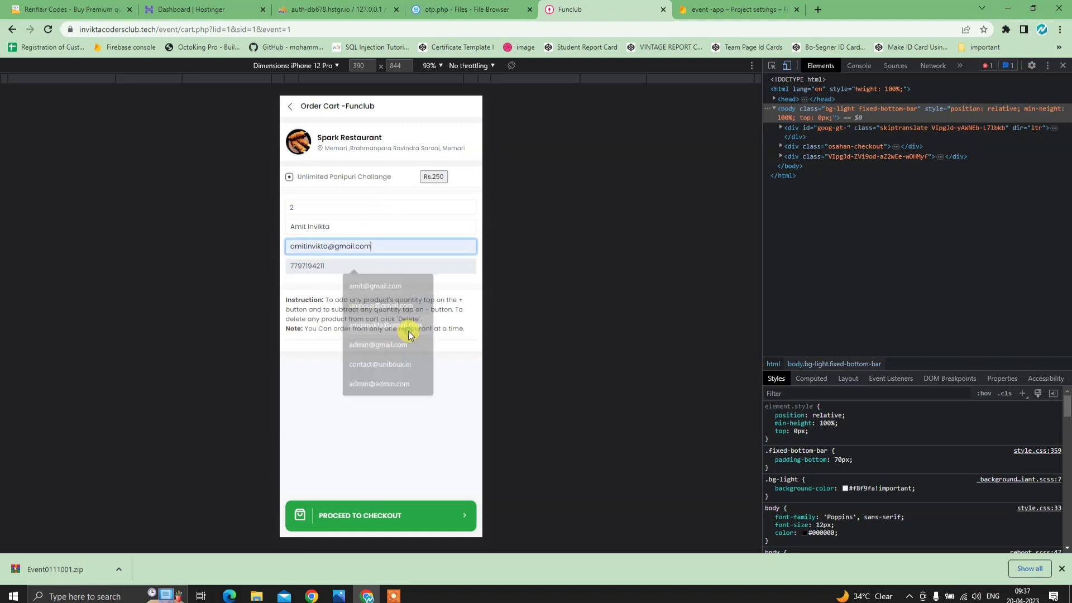
left_click(359, 264)
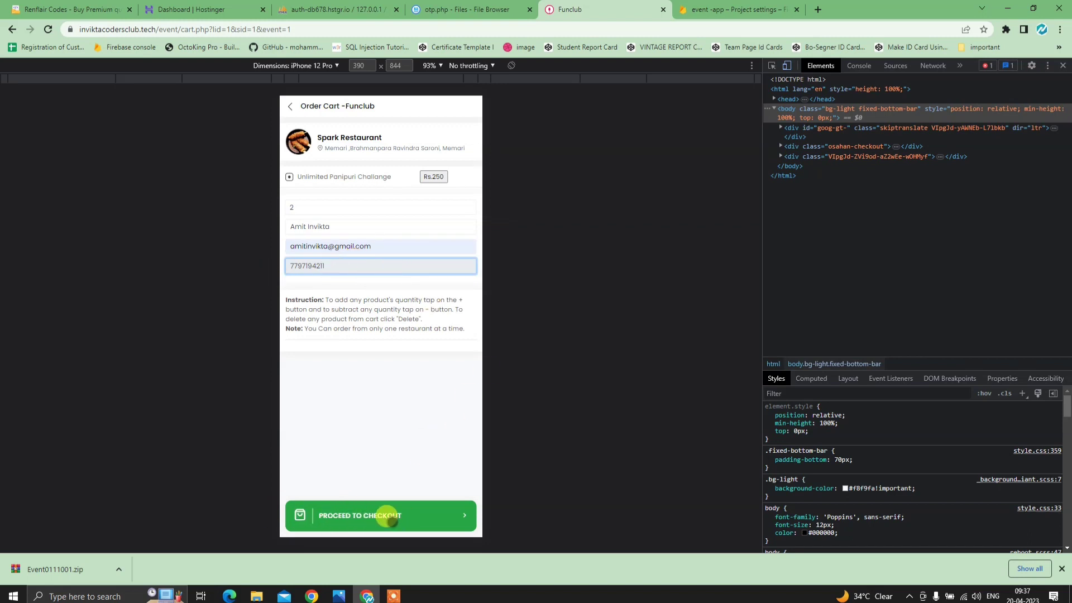
left_click(395, 519)
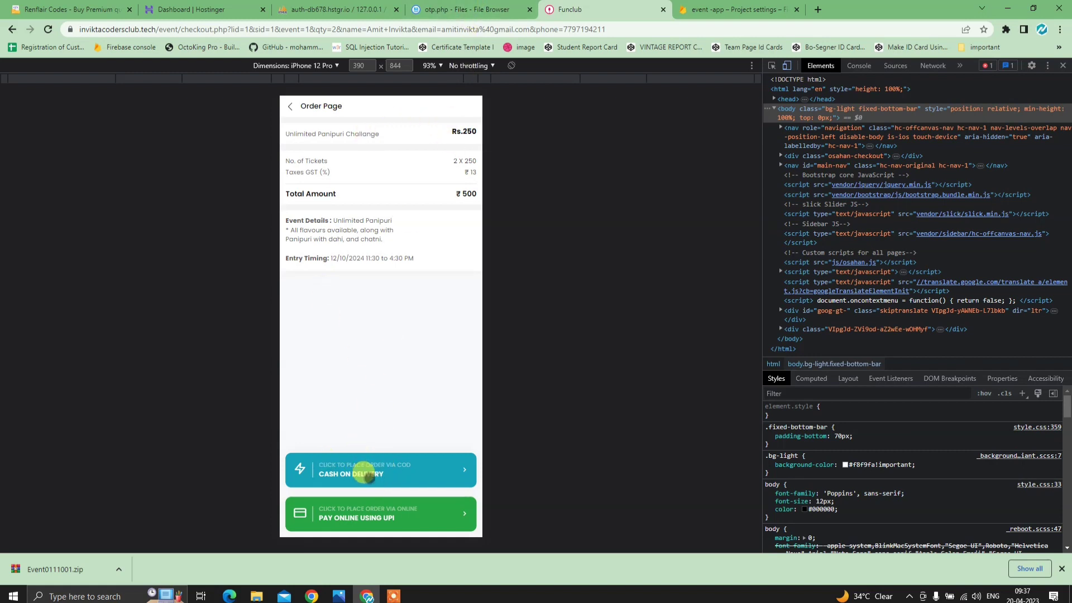
- Save otp.php and close its editor to return to the event folder
left_click(469, 10)
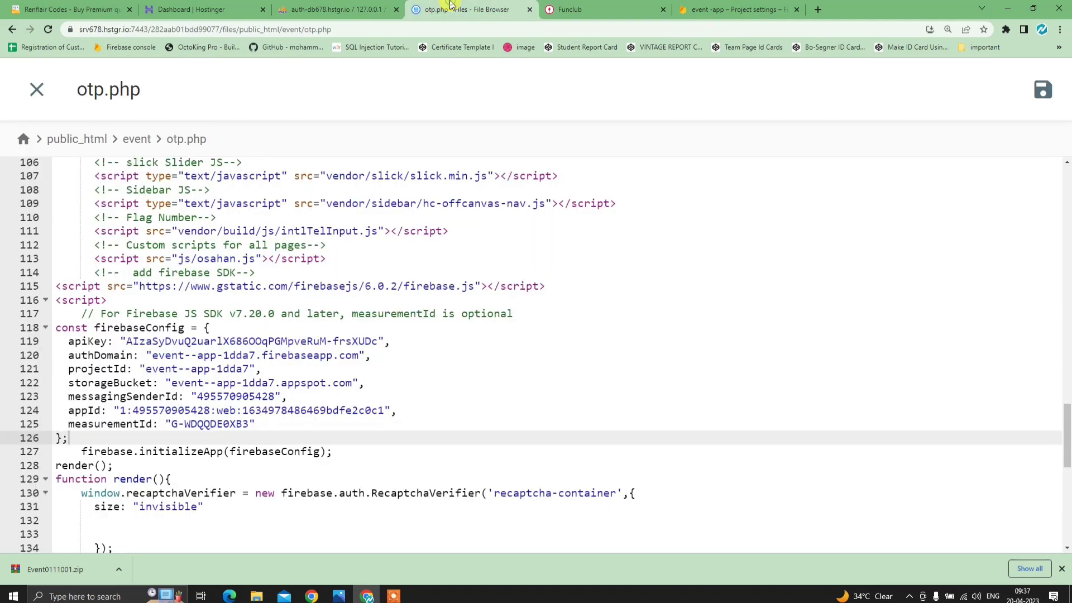
left_click(1047, 102)
left_click(35, 91)
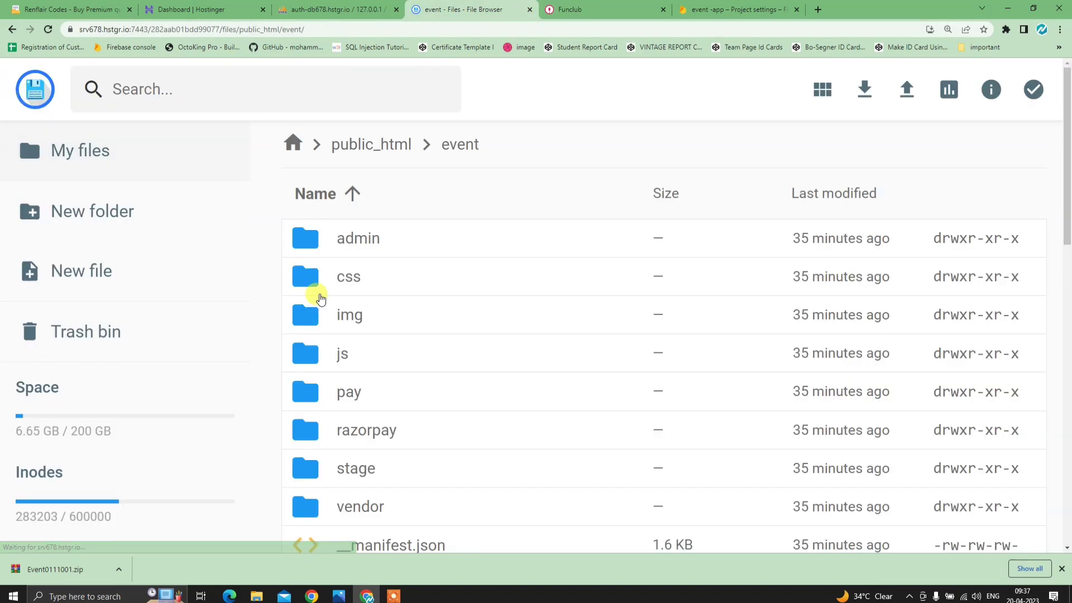
scroll(413, 391, "down", 4)
scroll(427, 490, "down", 10)
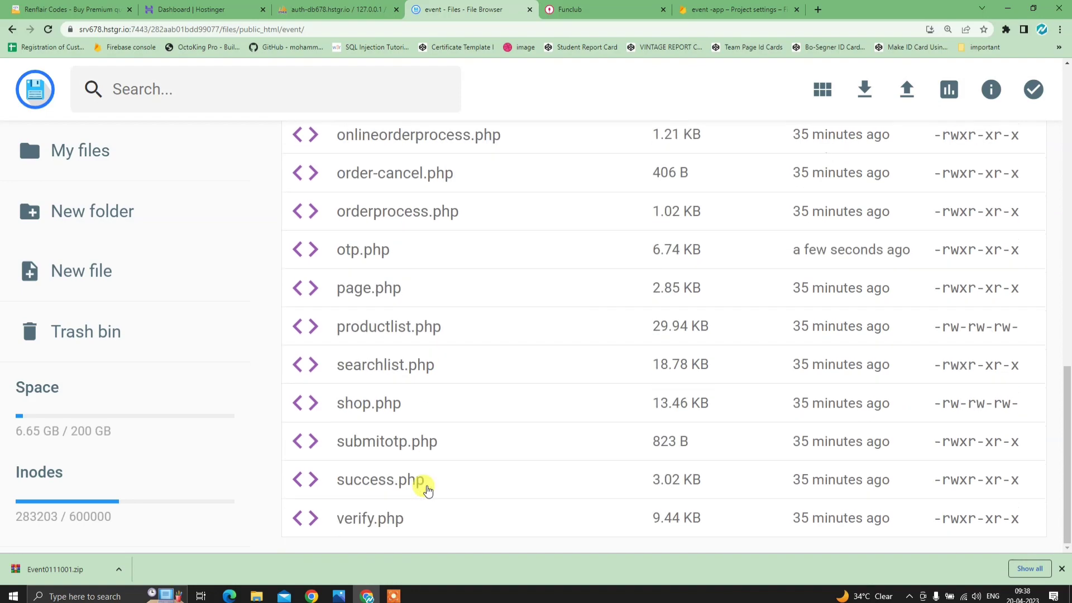
scroll(424, 486, "up", 7)
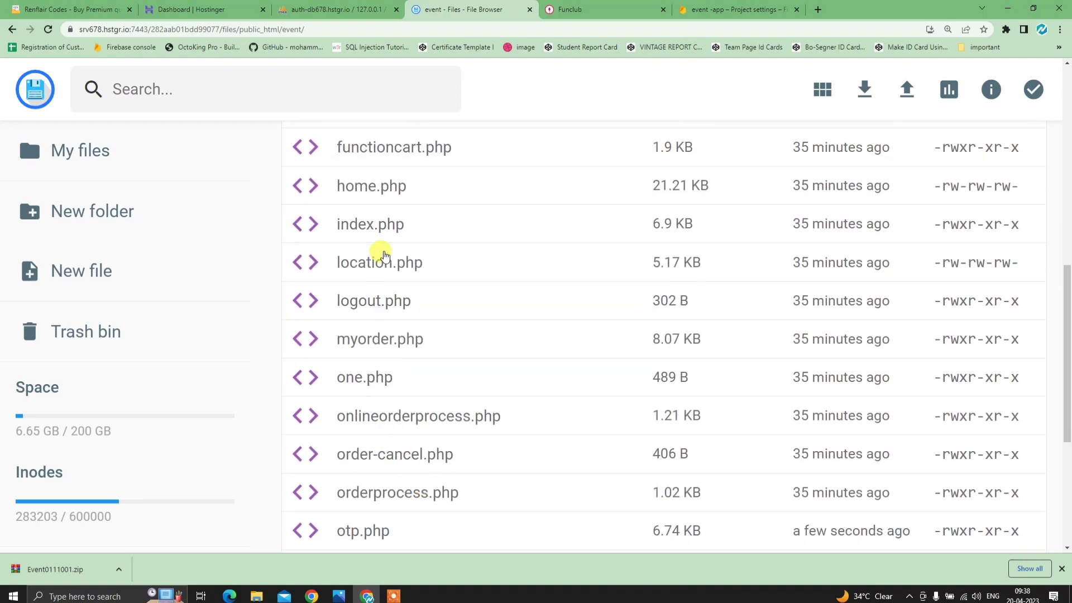
scroll(383, 254, "up", 1)
- In checkout.php, change 'Delivery' to 'Spot' in the COD label on line 172 and save
double_click(399, 278)
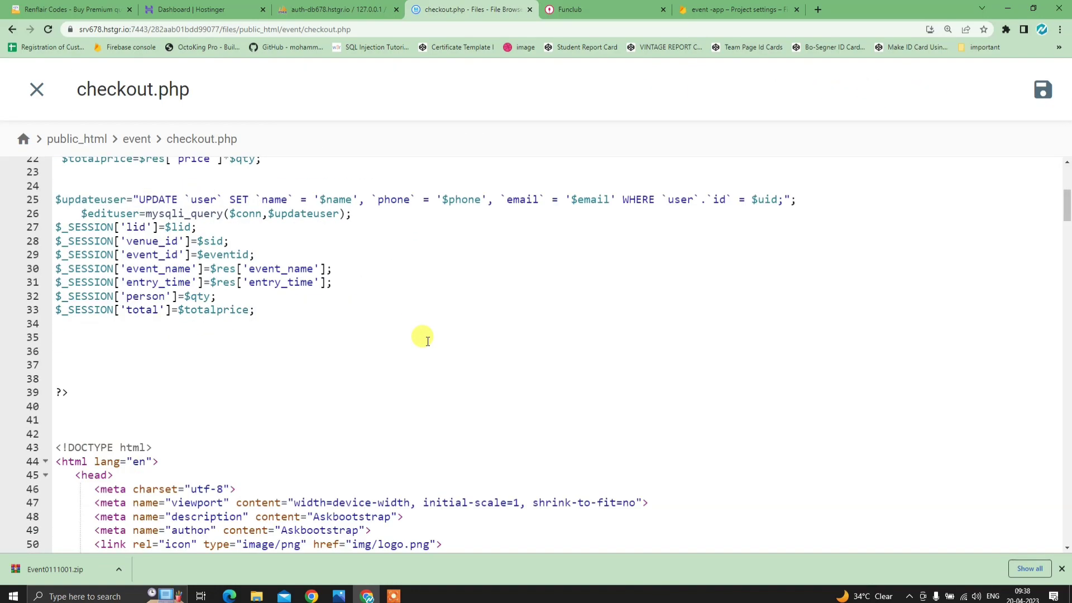
scroll(426, 357, "down", 5)
scroll(368, 480, "down", 20)
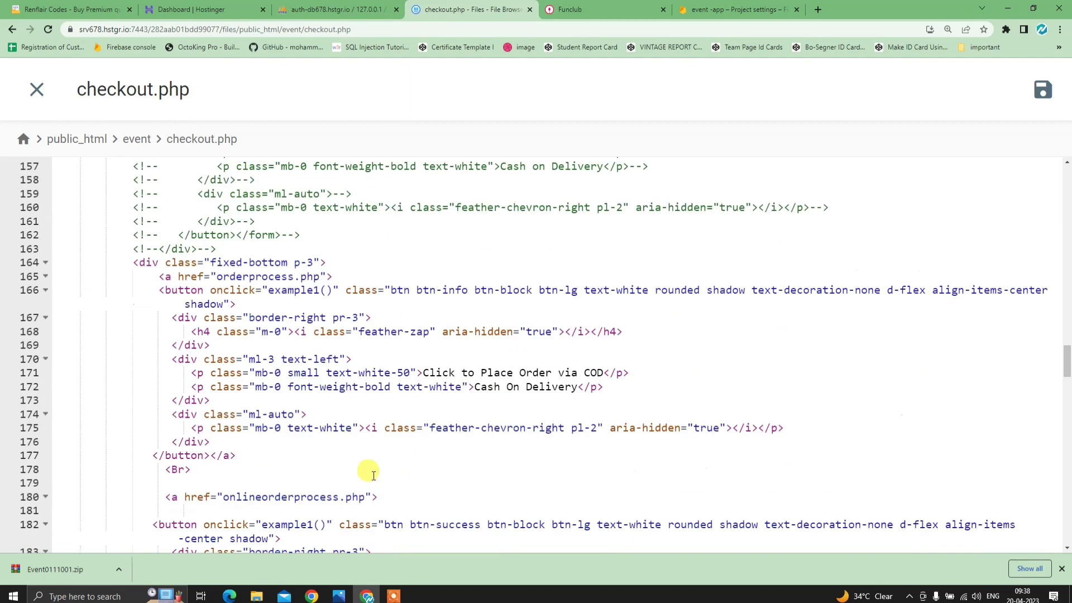
scroll(374, 475, "down", 5)
scroll(370, 462, "up", 15)
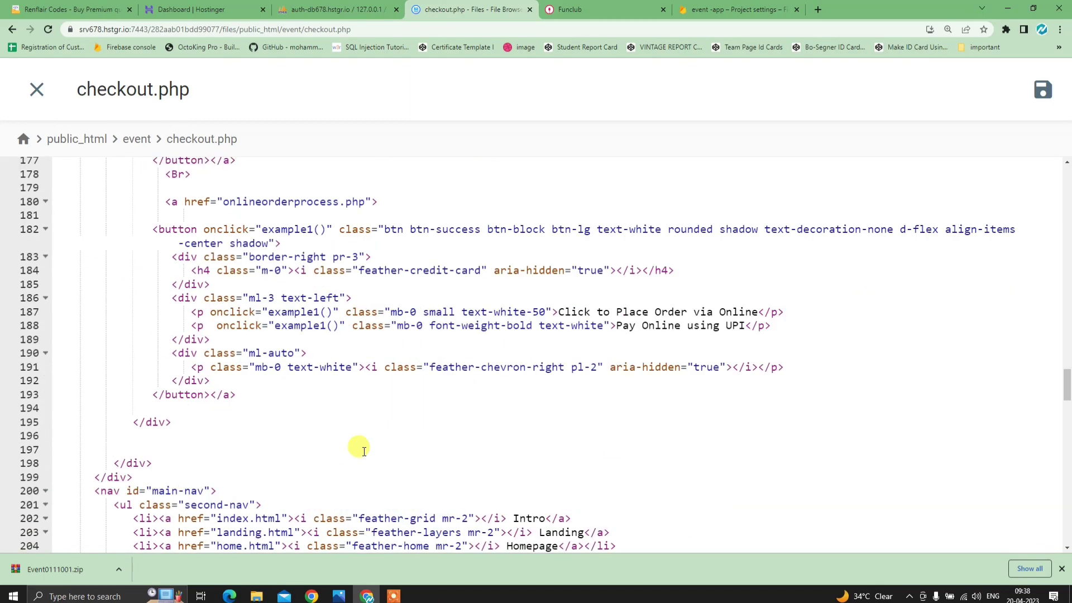
scroll(366, 446, "down", 2)
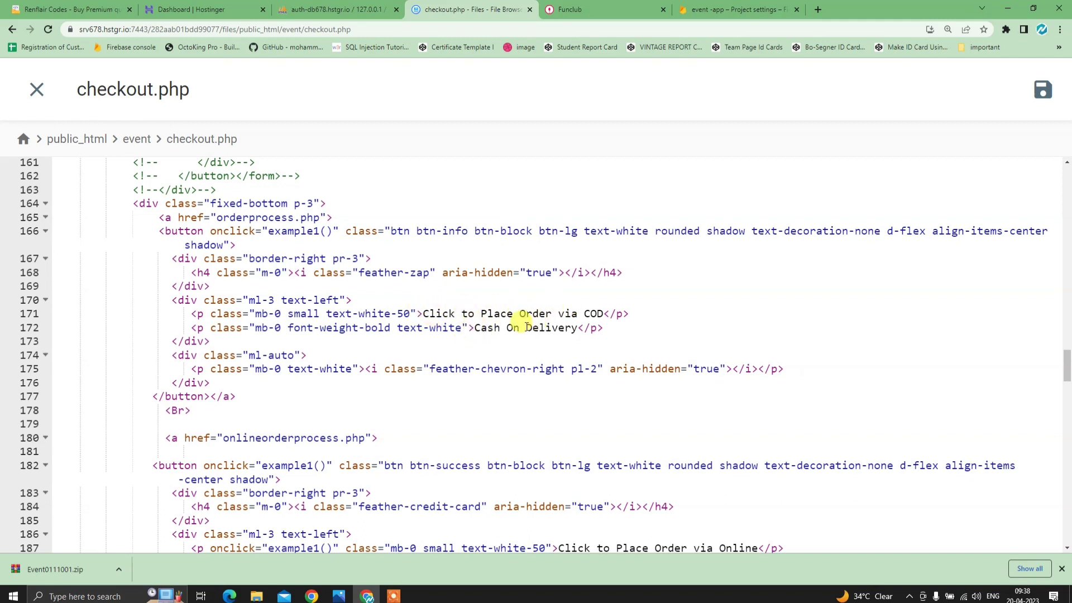
left_click_drag(526, 327, 575, 329)
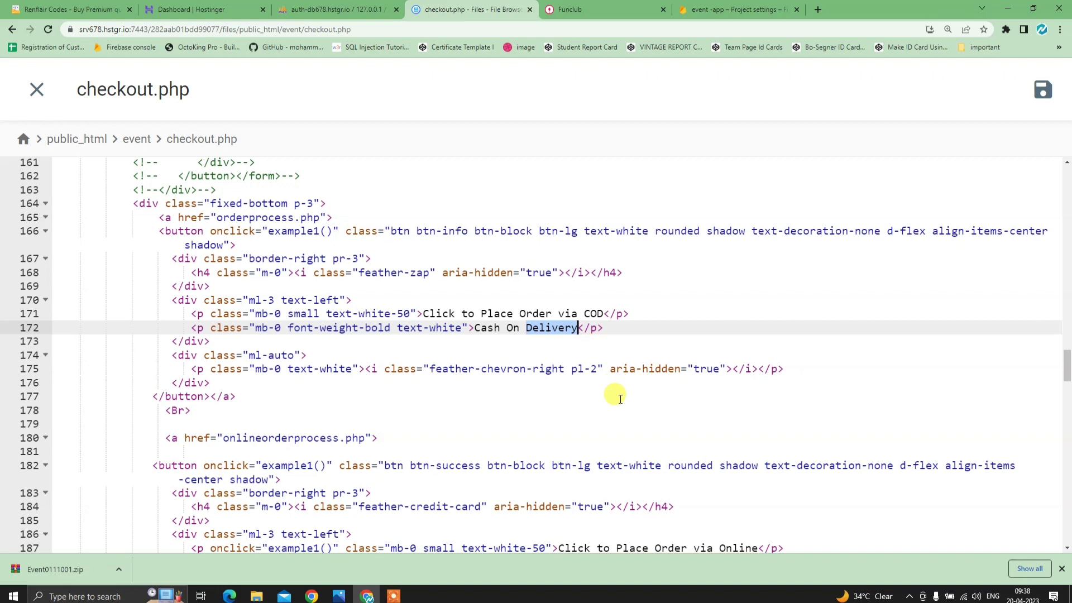
type("V")
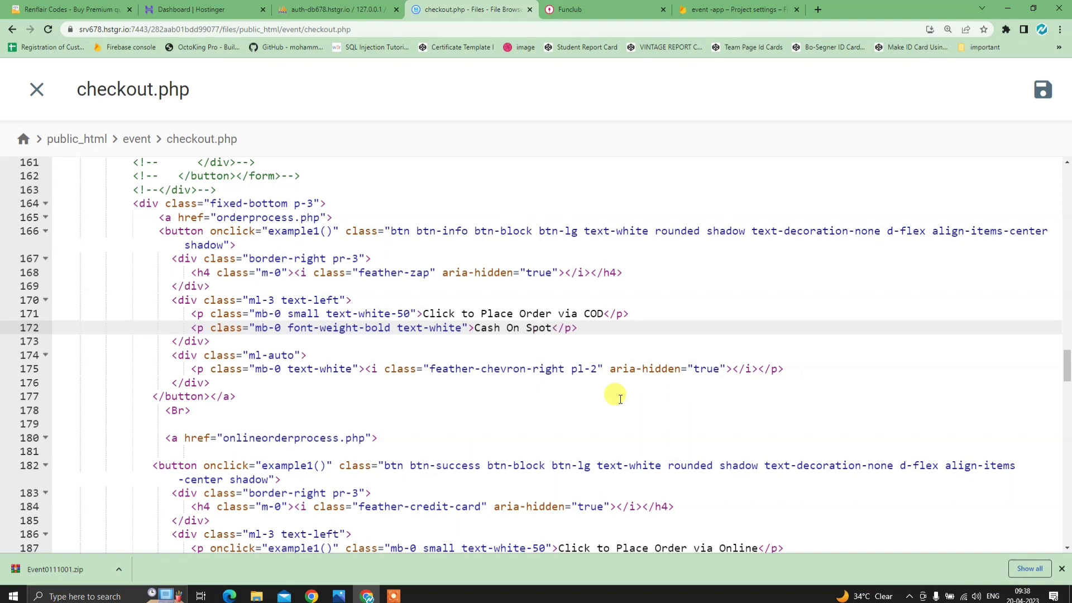
left_click(1043, 90)
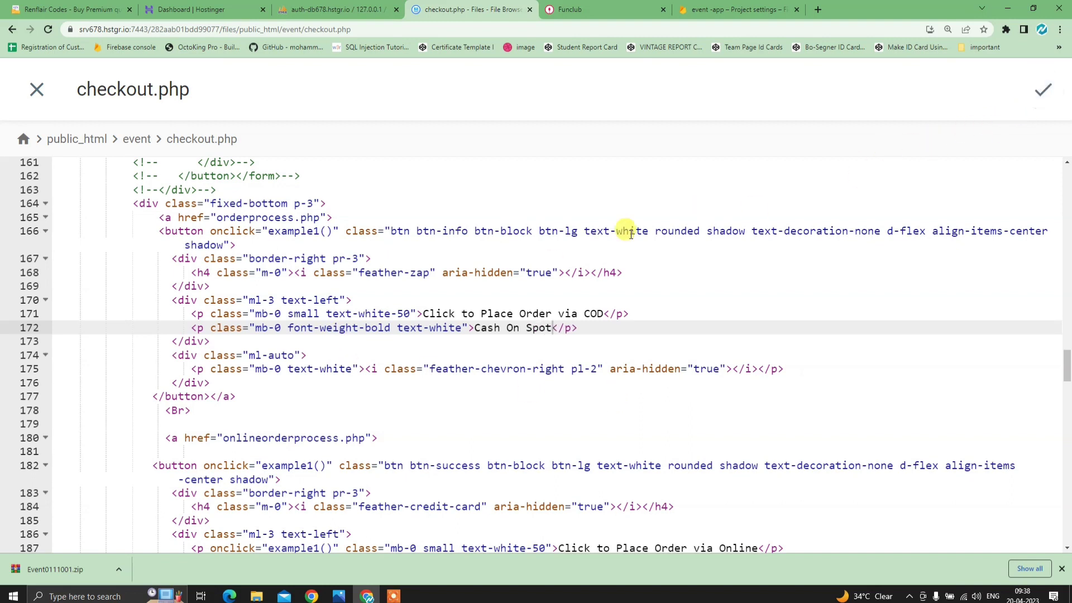
- Review the COD link block (lines 165–177) pointing to orderprocess.php and save checkout.php again
left_click(156, 217)
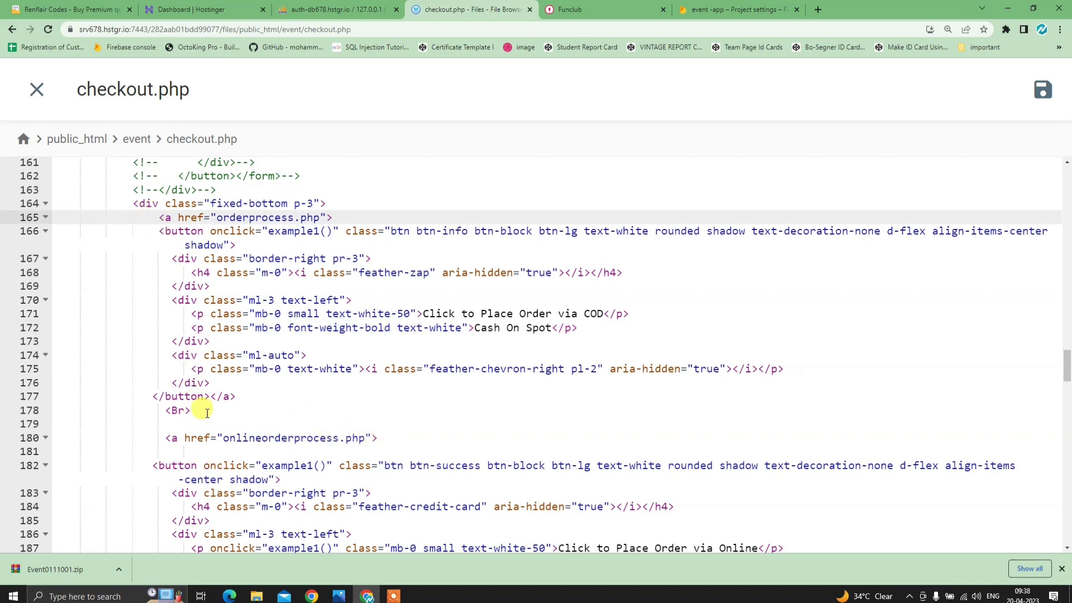
left_click_drag(237, 396, 155, 231)
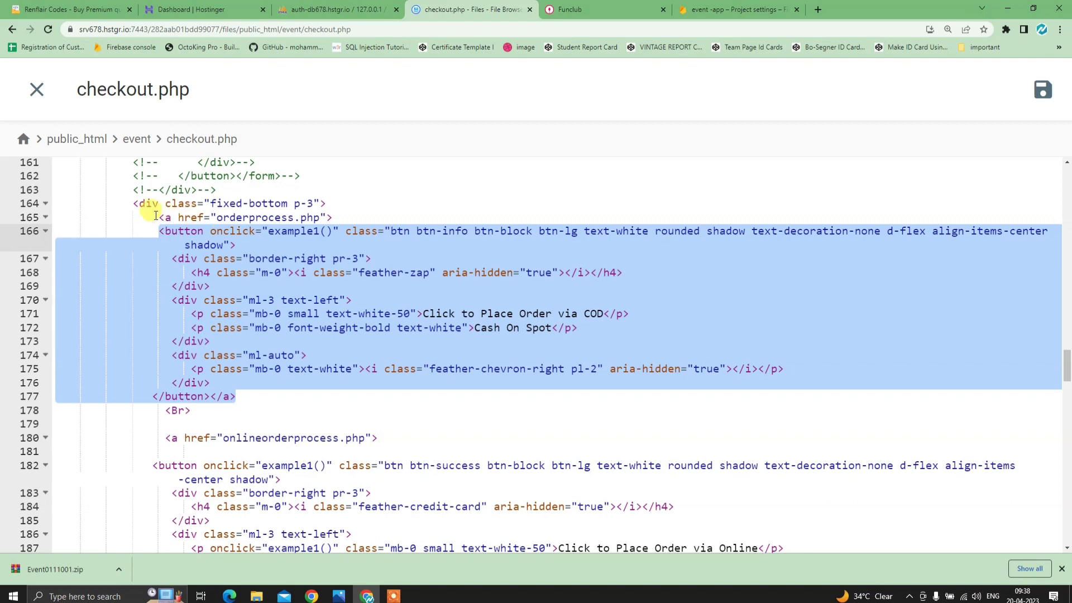
left_click_drag(155, 217, 249, 393)
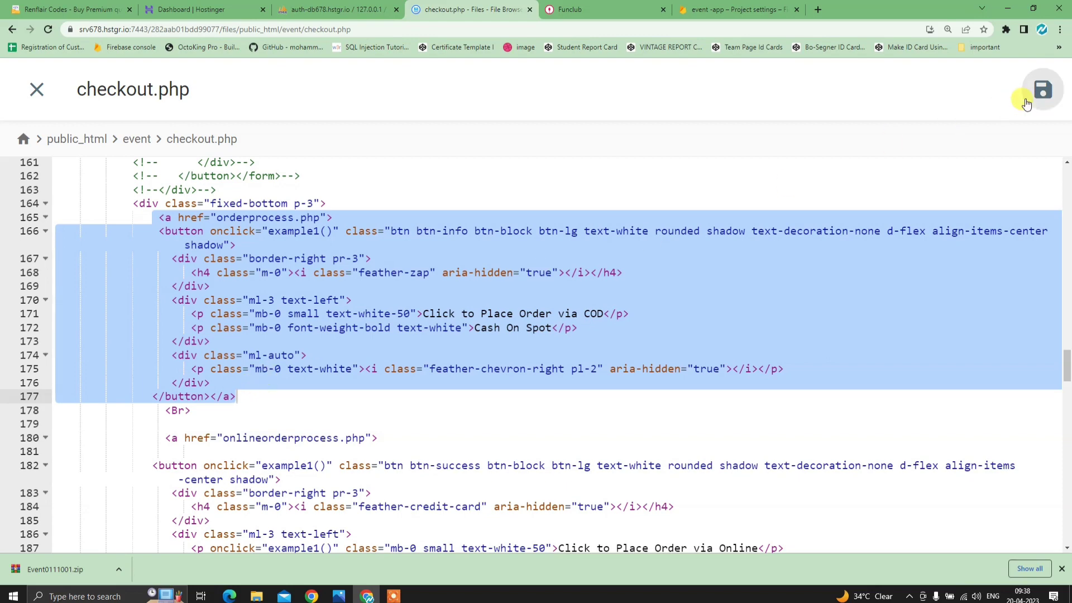
left_click(1041, 90)
left_click(607, 9)
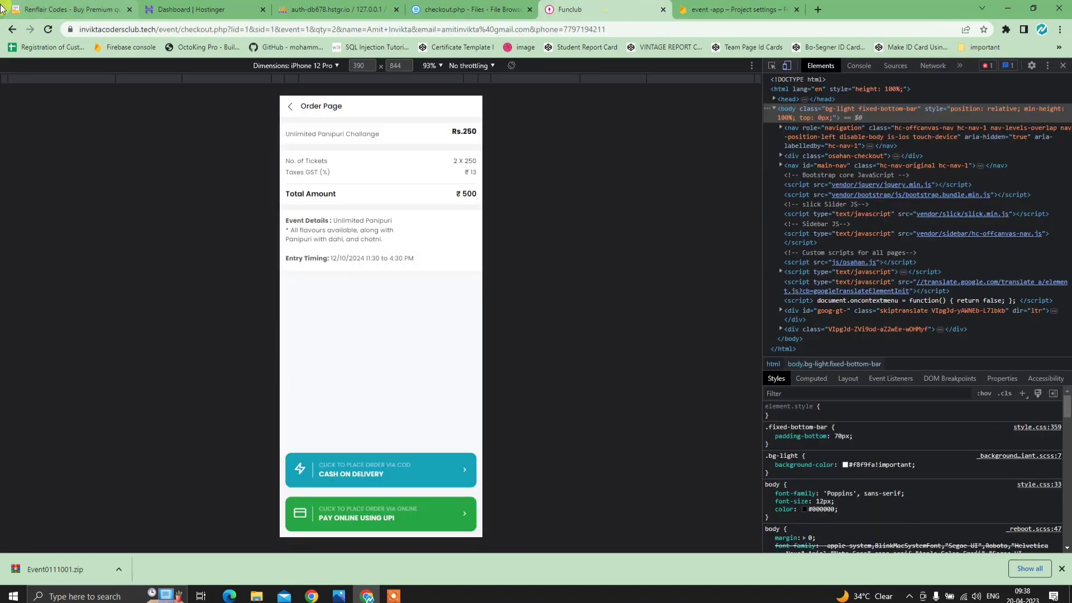
- Reload checkout to see the Cash On Spot label and start the Rs.500 online UPI payment
left_click(49, 29)
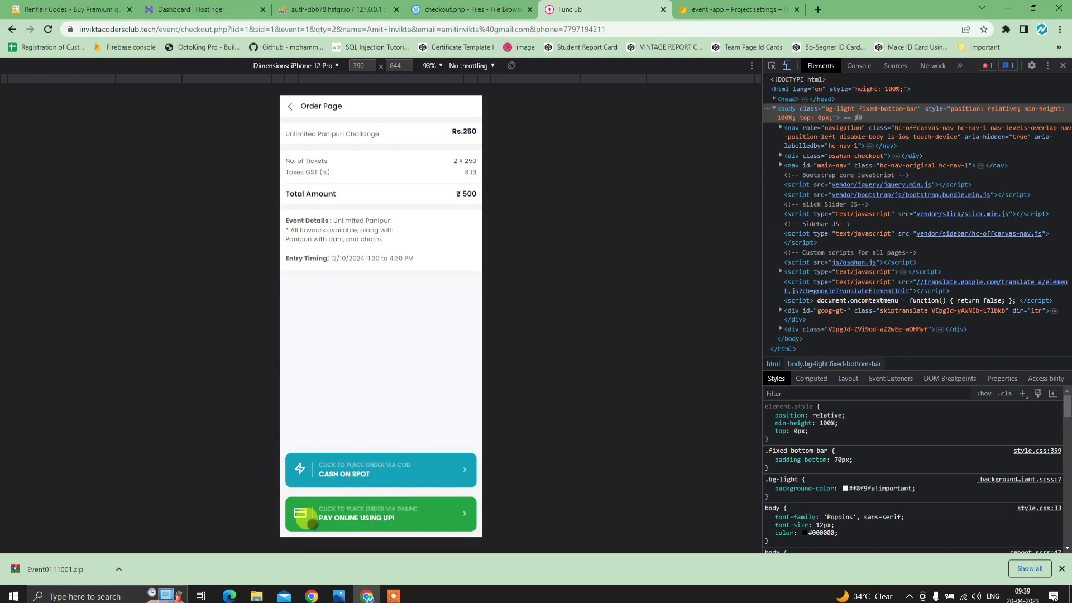
left_click(407, 516)
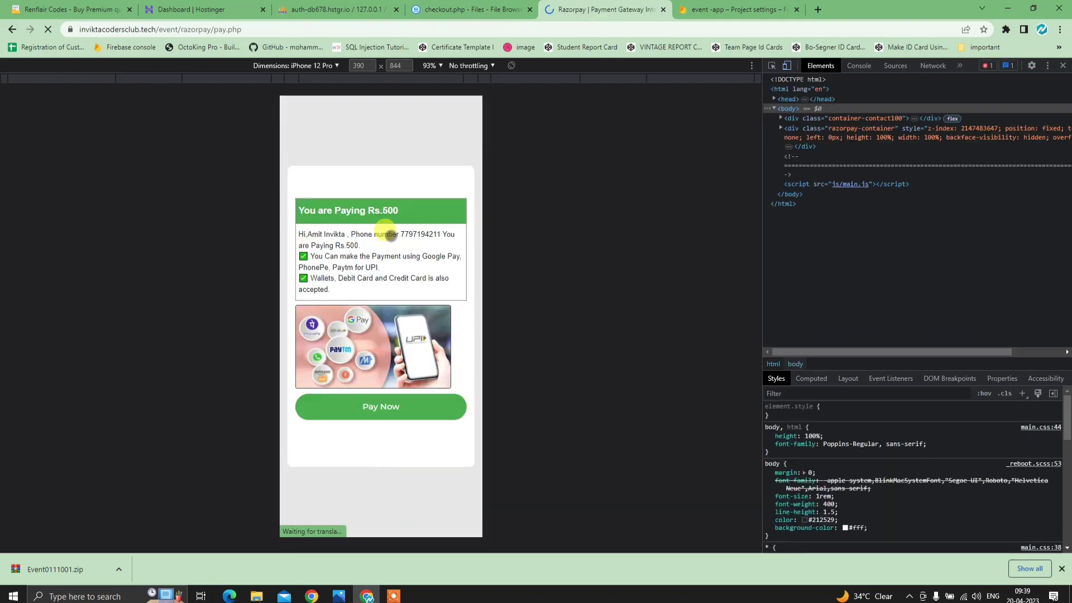
left_click(408, 408)
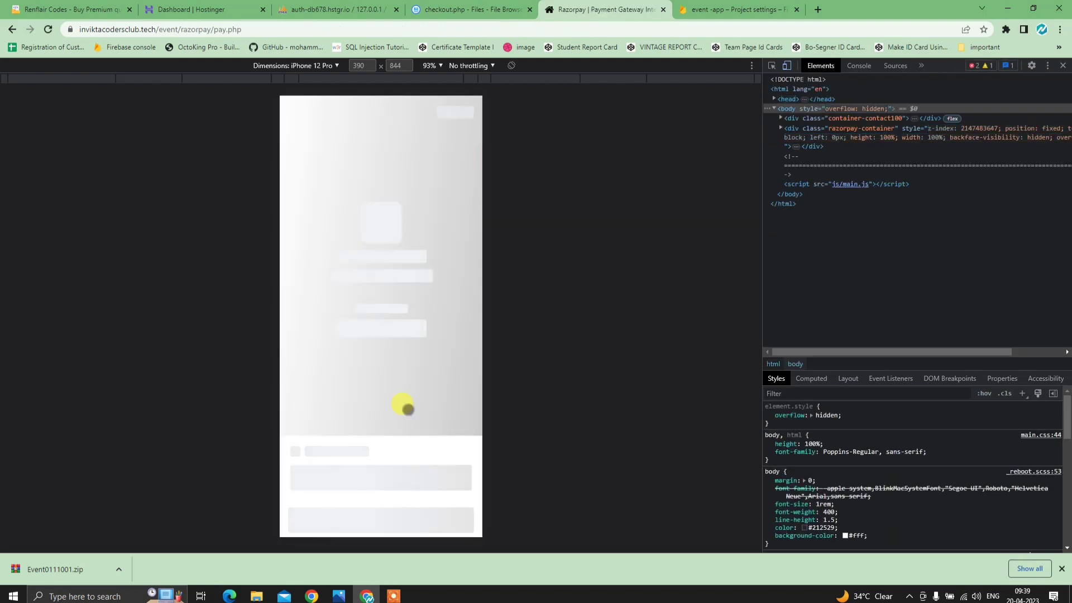
- Pay via Netbanking with Axis and mark the demo bank payment as successful
scroll(353, 305, "down", 3)
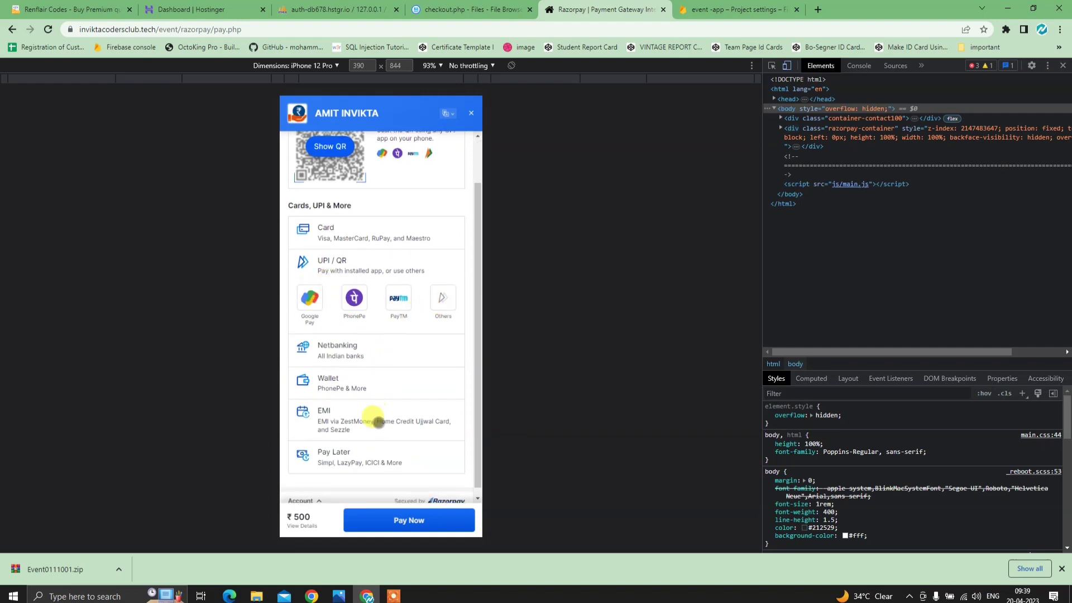
scroll(354, 391, "down", 1)
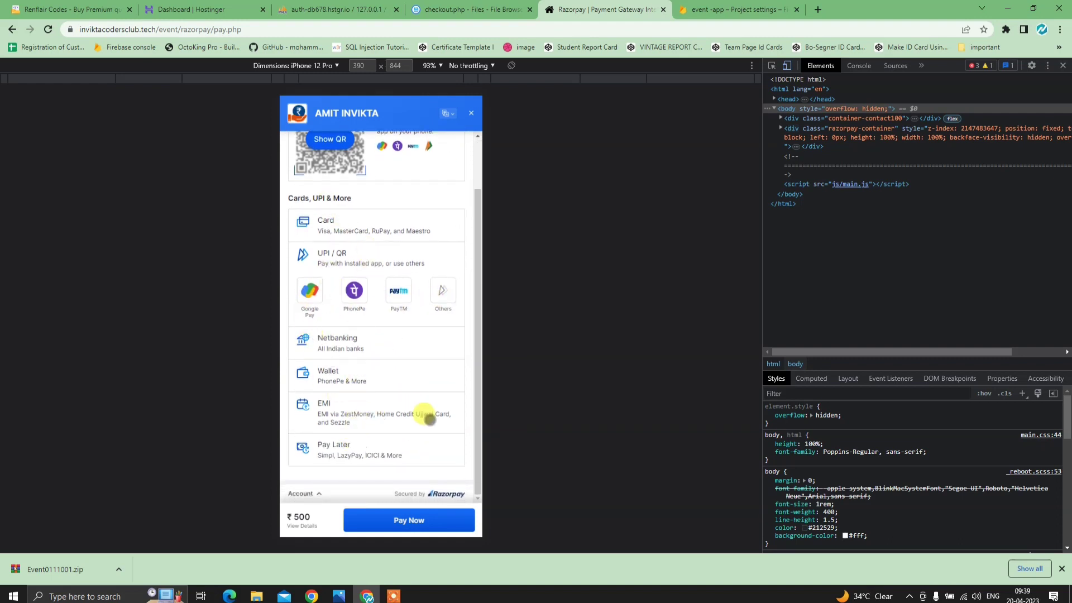
left_click(389, 353)
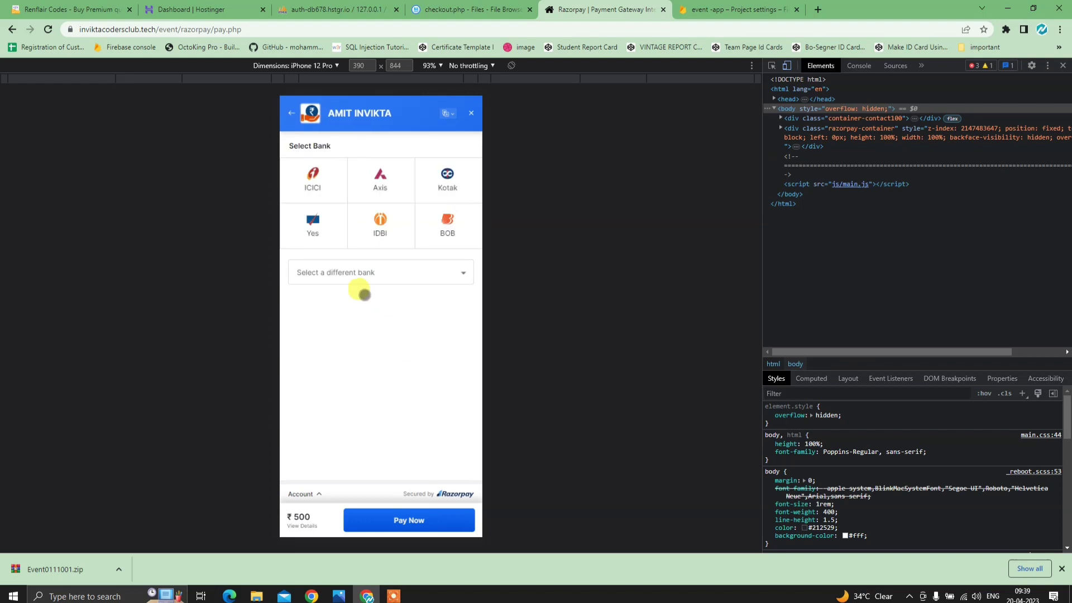
left_click(368, 180)
left_click(403, 513)
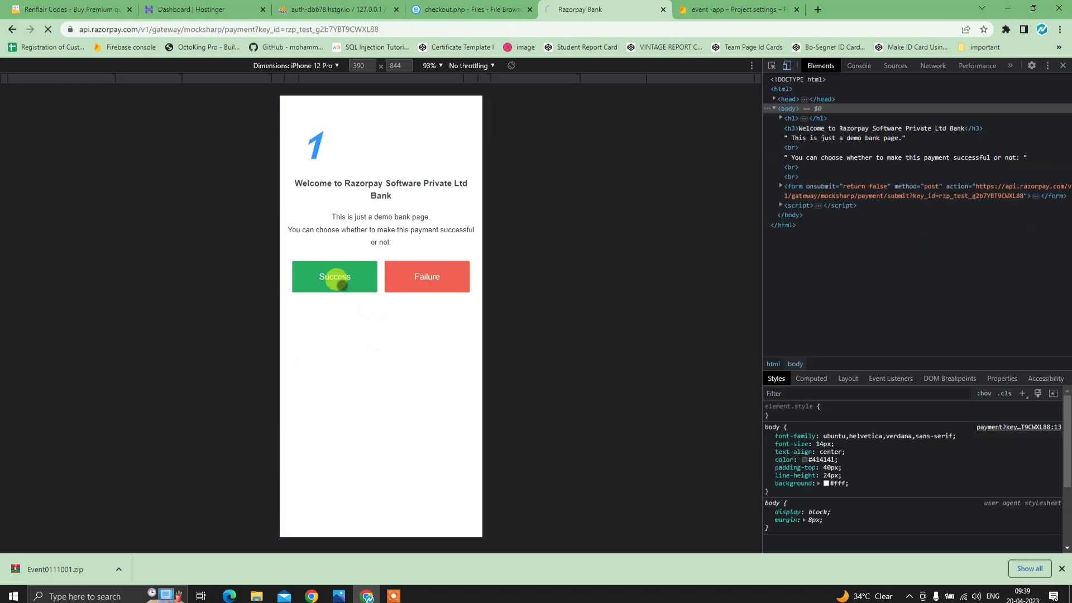
left_click(339, 279)
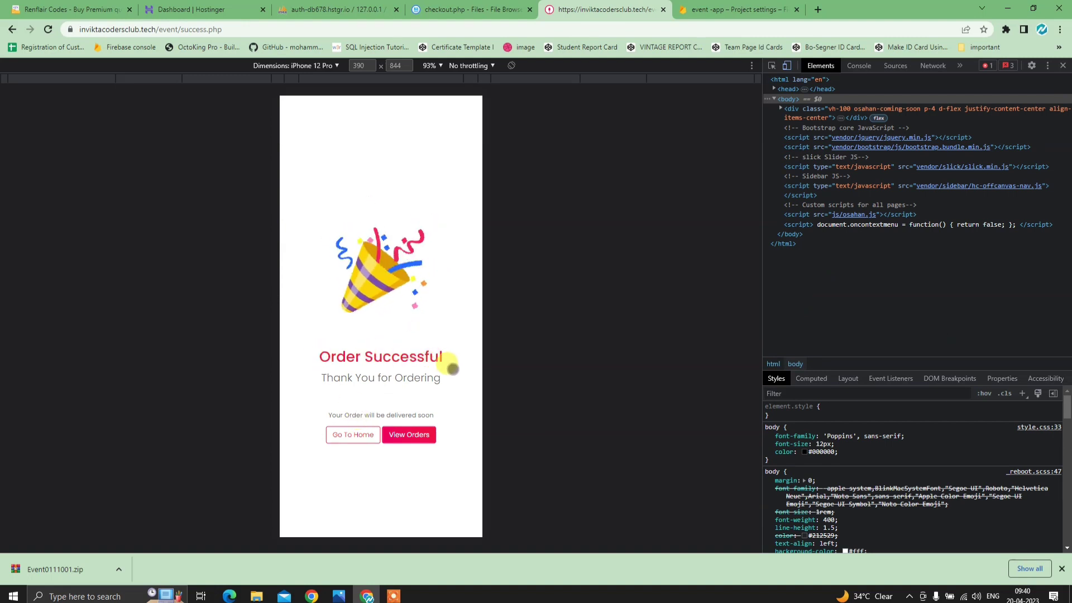
- Open the order history showing bookings 004 and 003 and select its web address
left_click(414, 439)
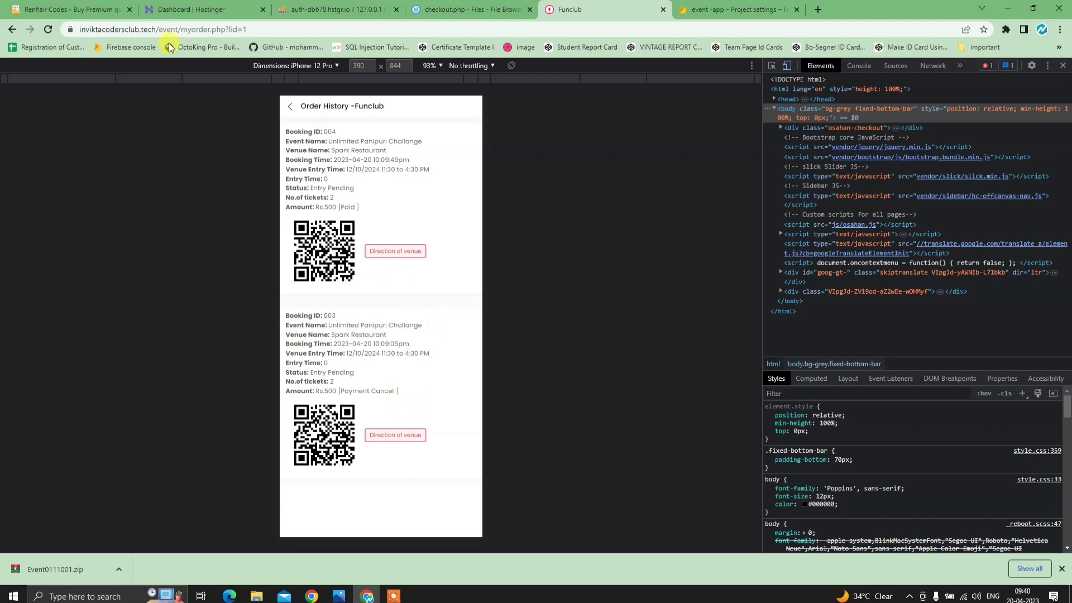
left_click(726, 10)
left_click(598, 11)
left_click(568, 23)
key("ctrl+c")
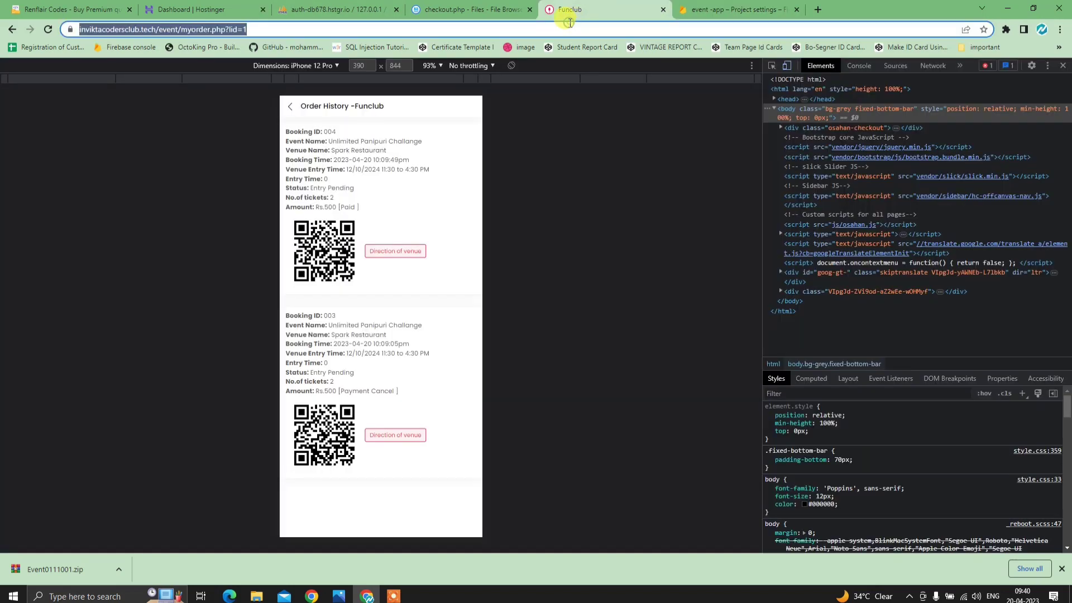
- In a new tab, load the admin panel by replacing myorder.php?lid=1 with admin in the URL
left_click(813, 10)
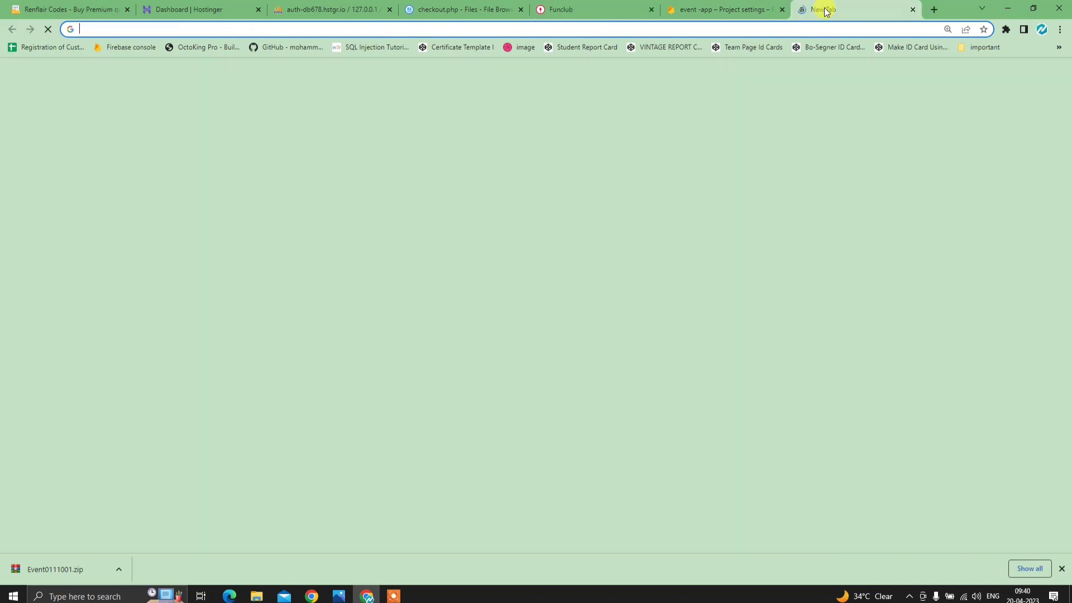
key("ctrl+v")
left_click_drag(279, 29, 212, 28)
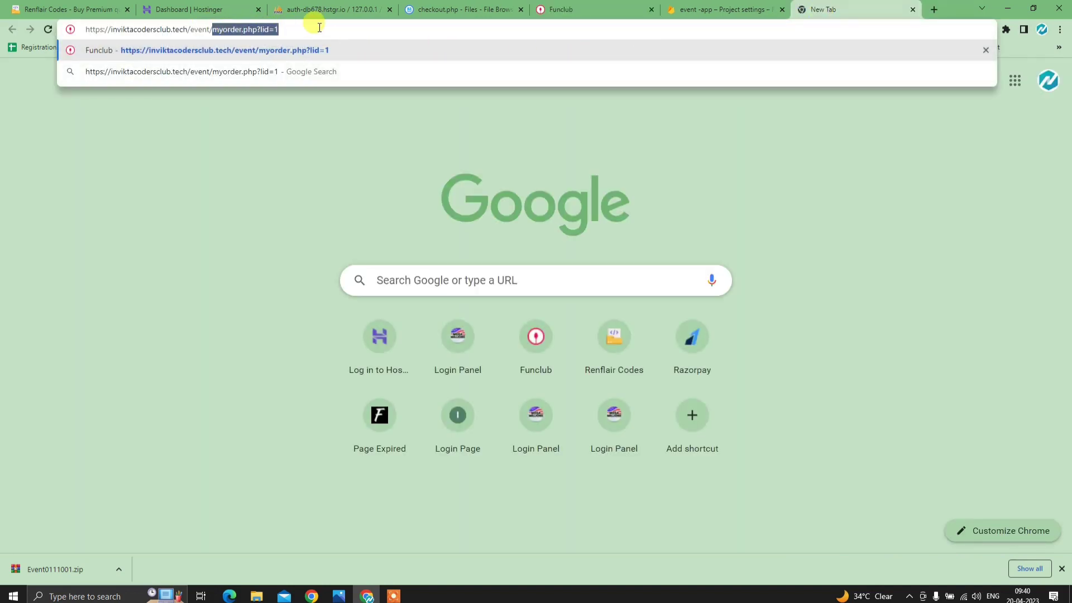
key("BackSpace")
type("admin")
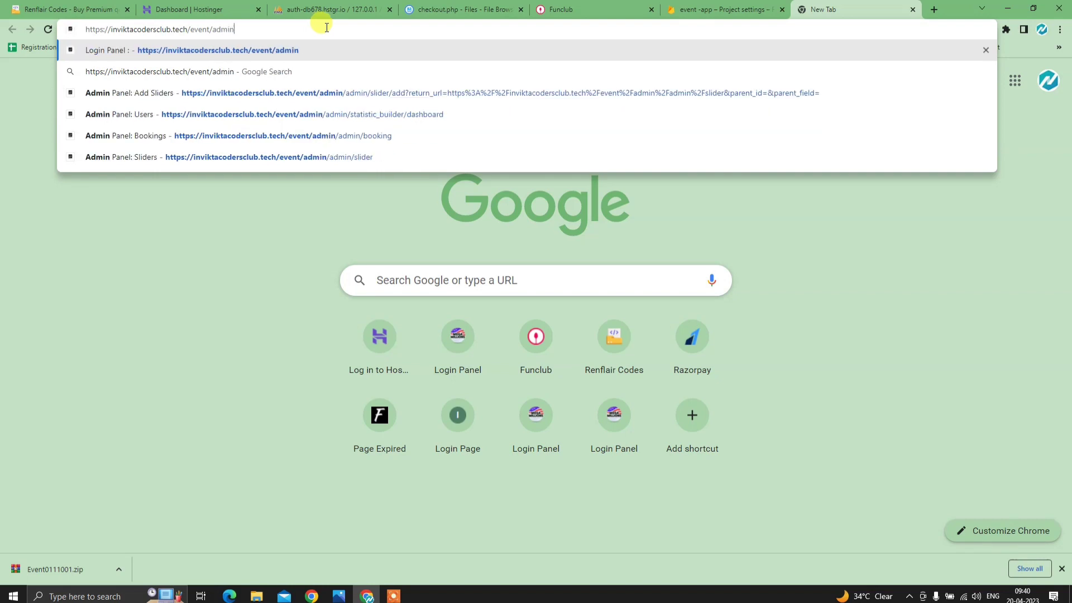
key("Return")
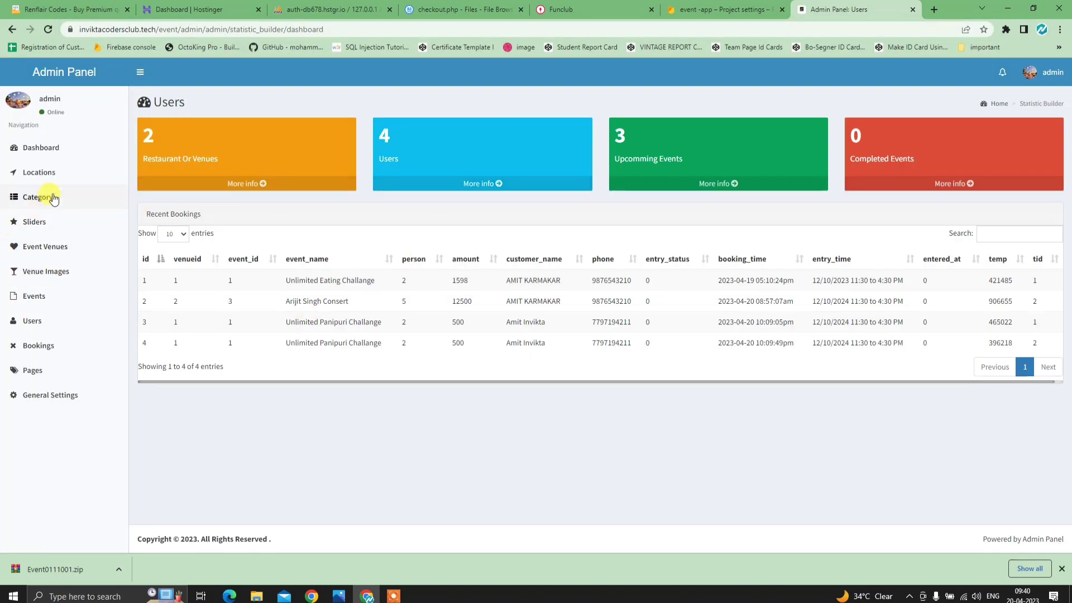
- Delete booking 3 from the admin Bookings list and reload the Funclub order history
left_click(51, 345)
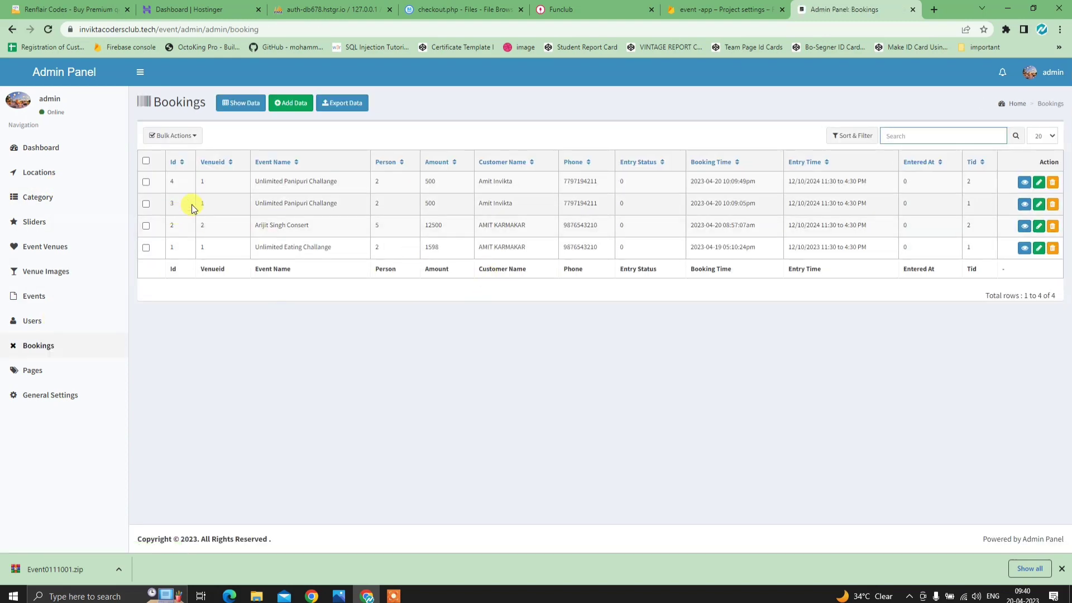
left_click(1052, 203)
left_click(563, 368)
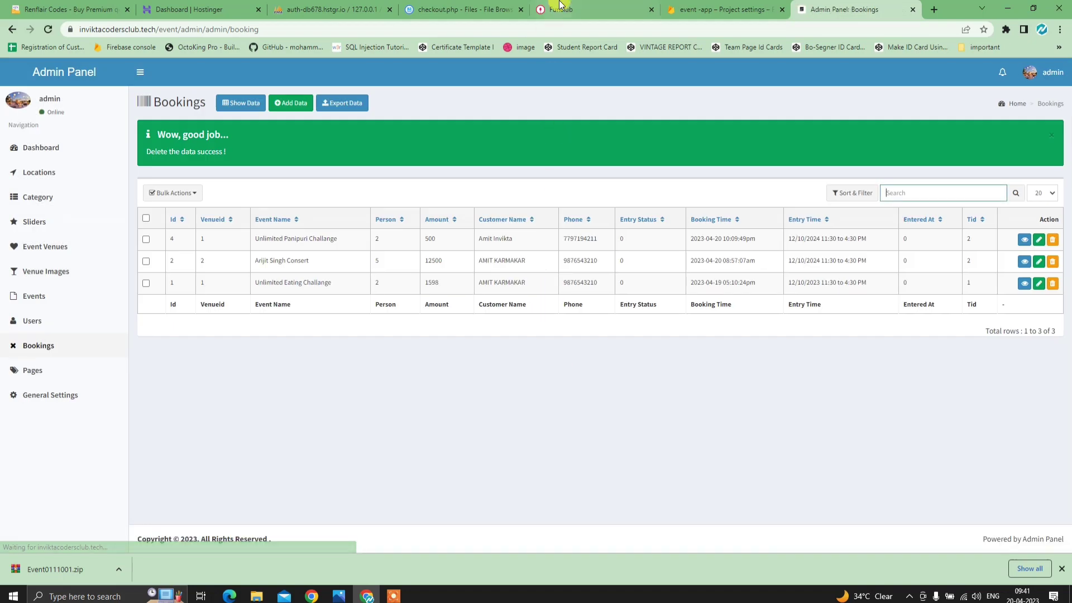
left_click(561, 9)
left_click(48, 29)
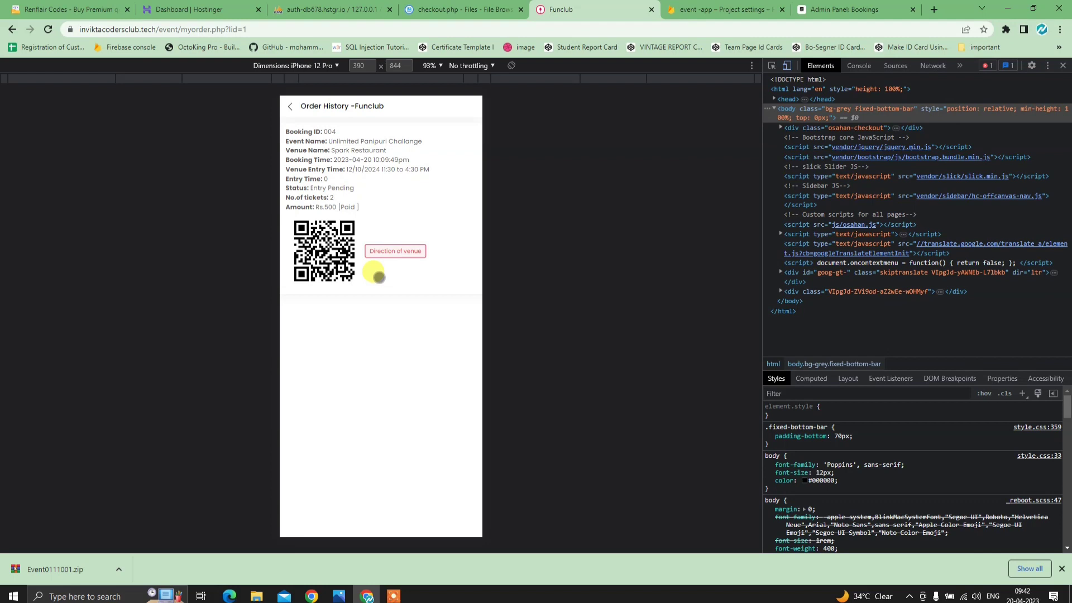
- Check the refreshed order history, the Explore More side menu, and the admin bookings list
left_click(48, 29)
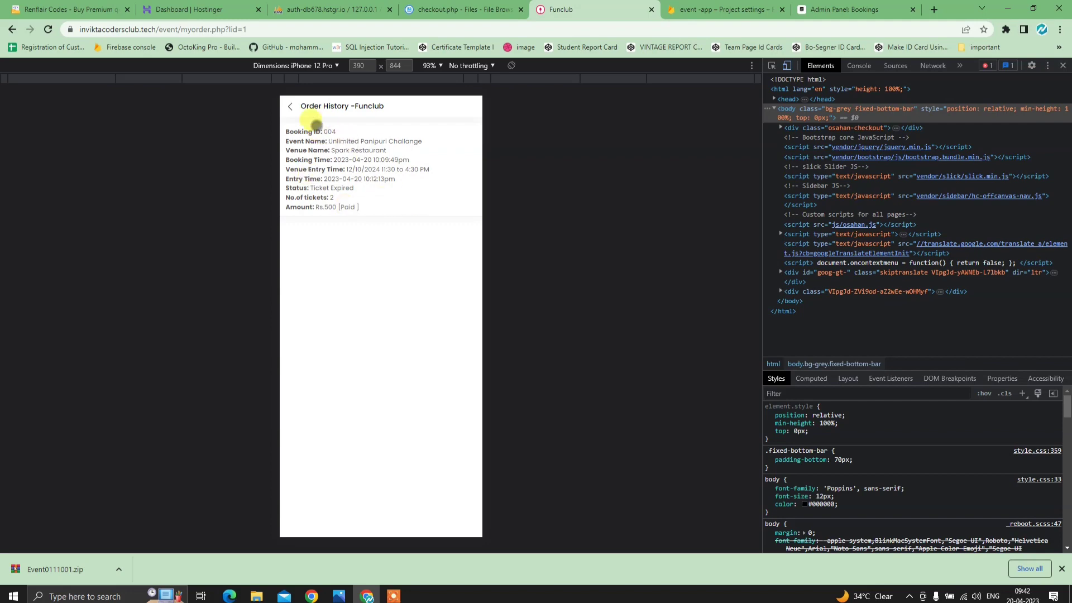
left_click(296, 105)
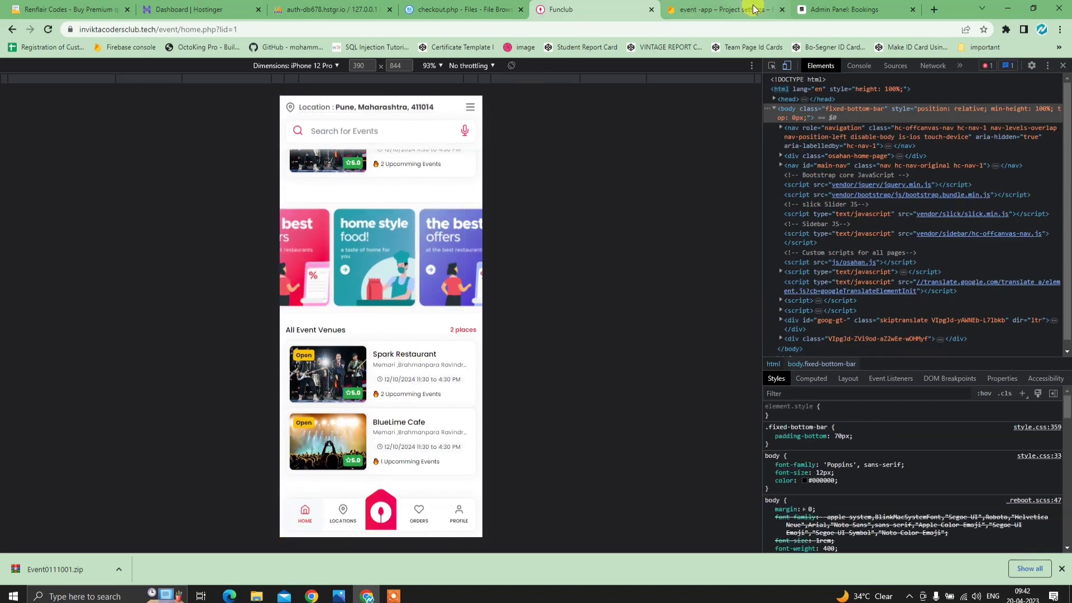
left_click(829, 8)
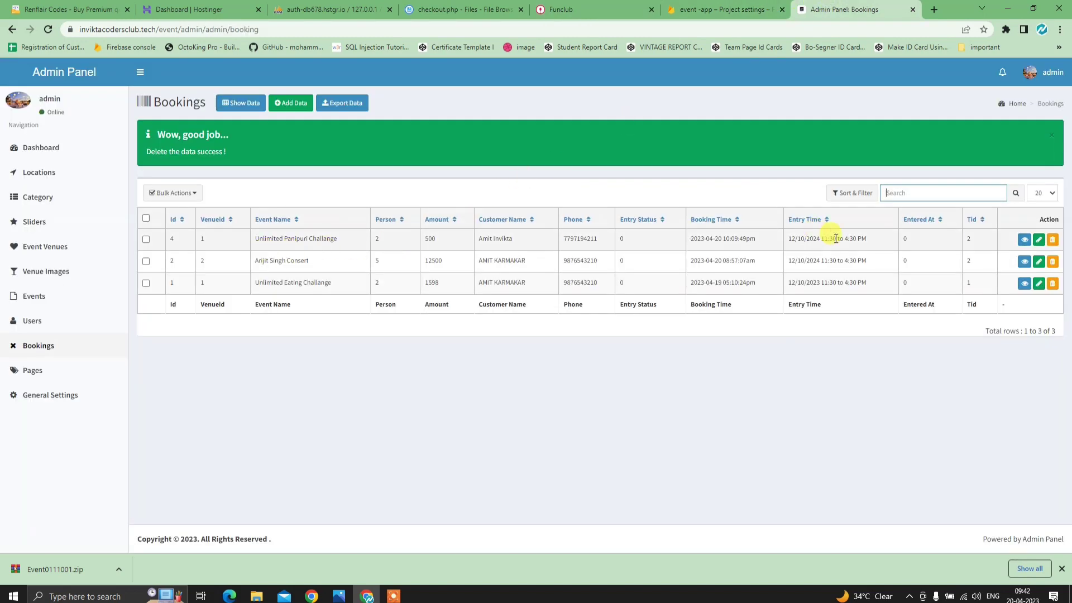
left_click(607, 6)
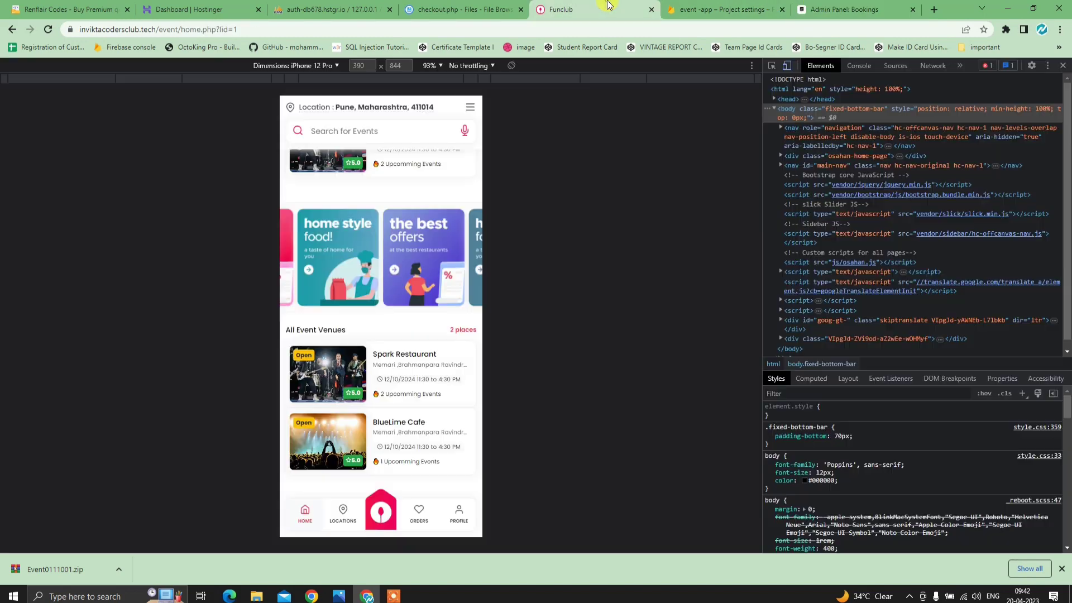
scroll(425, 384, "up", 1)
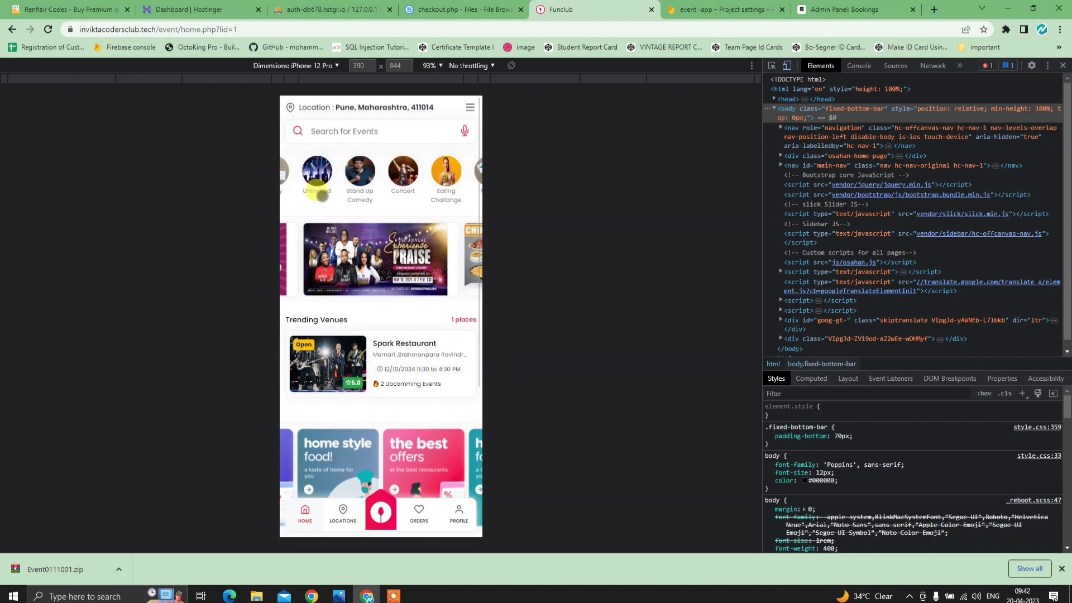
left_click(459, 512)
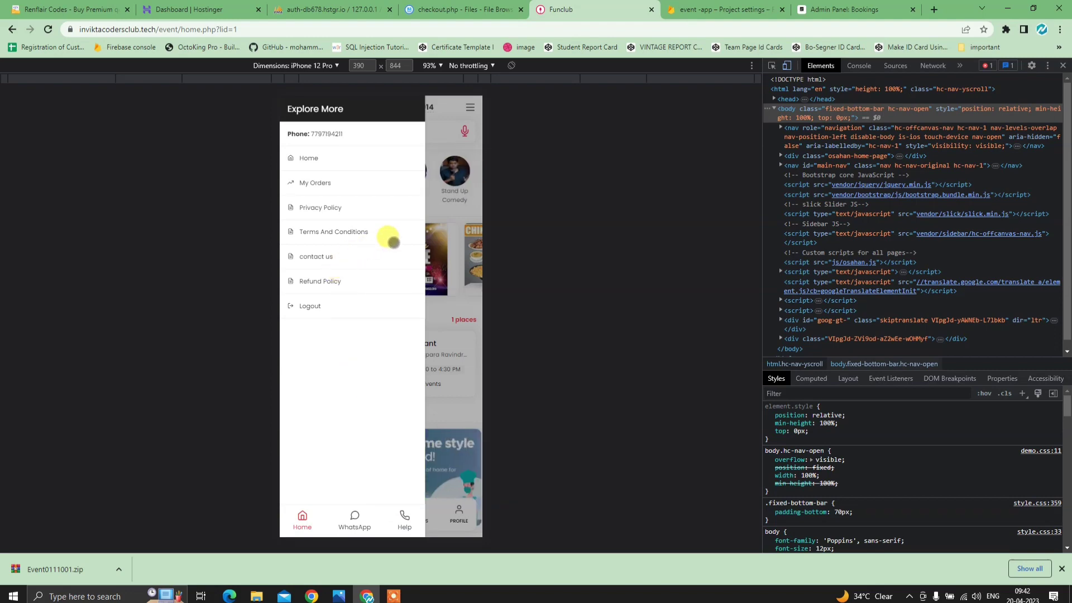
left_click(445, 220)
scroll(418, 426, "down", 3)
scroll(421, 427, "up", 3)
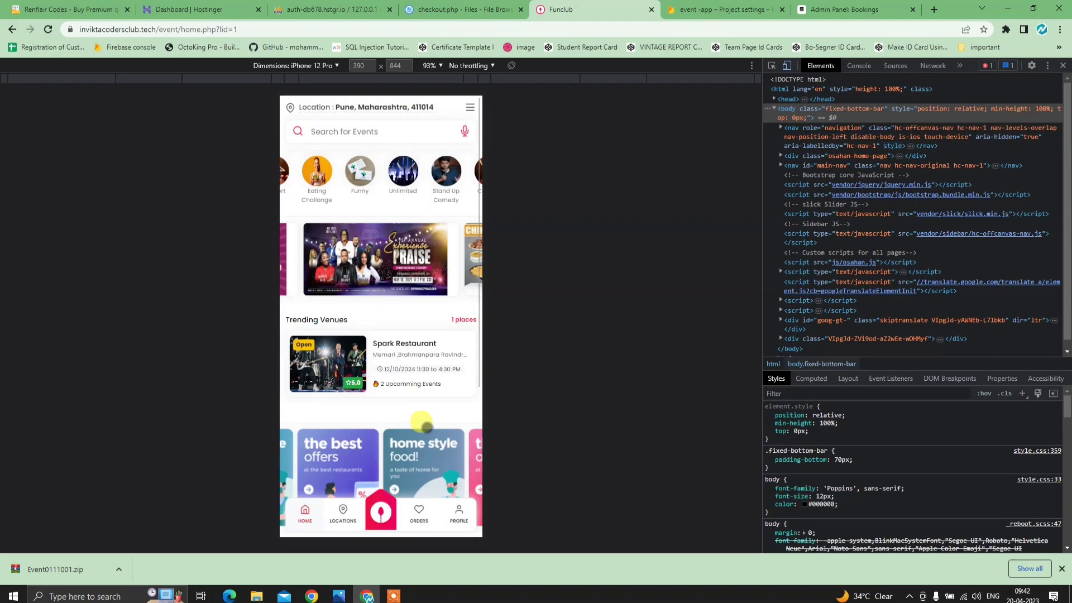
left_click(821, 7)
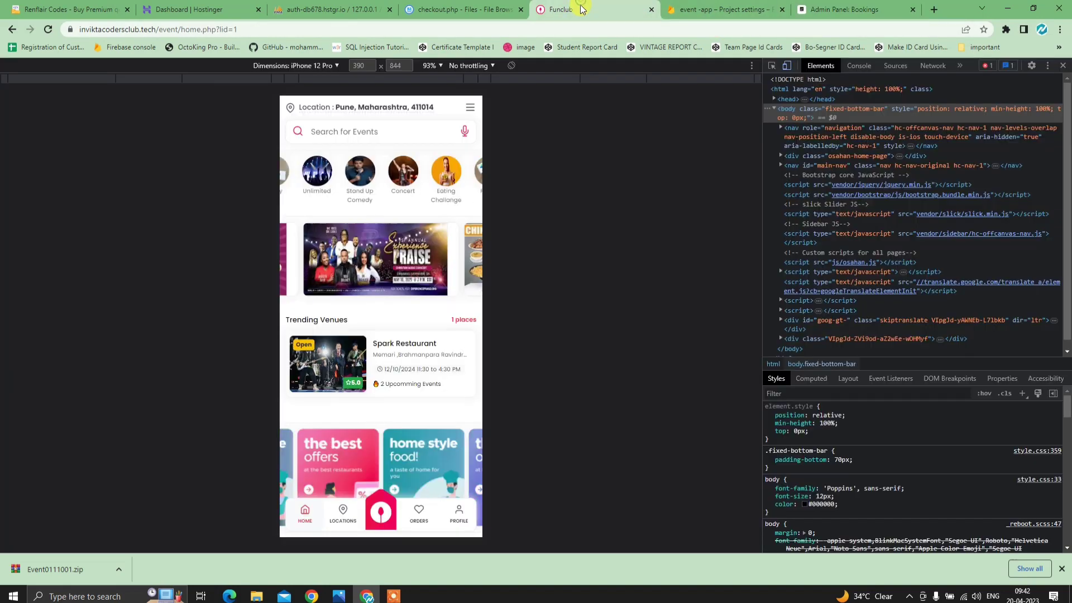
left_click(577, 10)
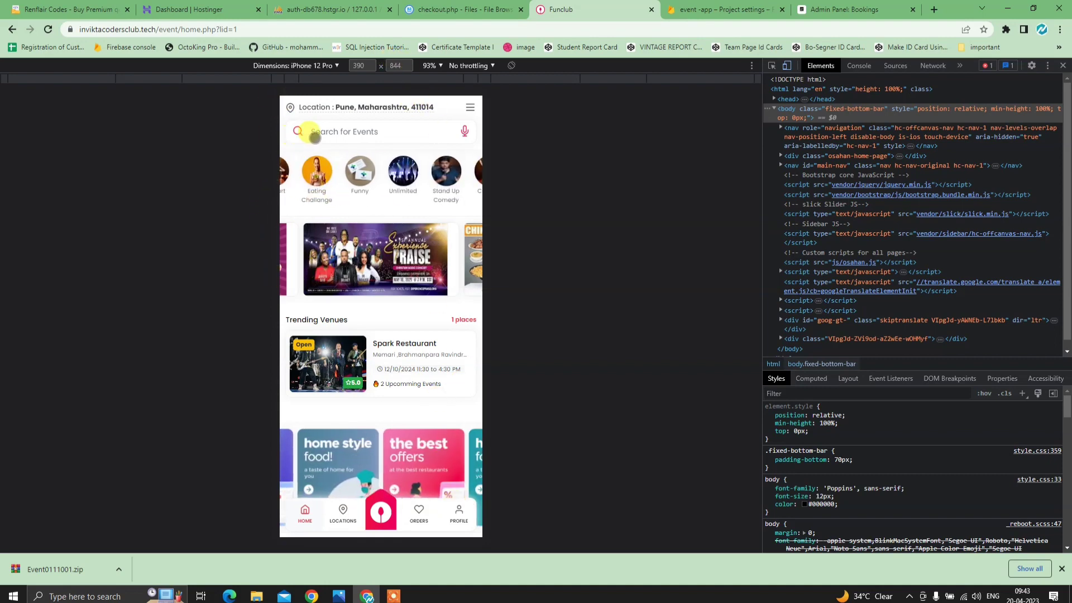
- Remove event/home.php?id=1 from the address to load the site's root landing page
left_click_drag(267, 30, 153, 29)
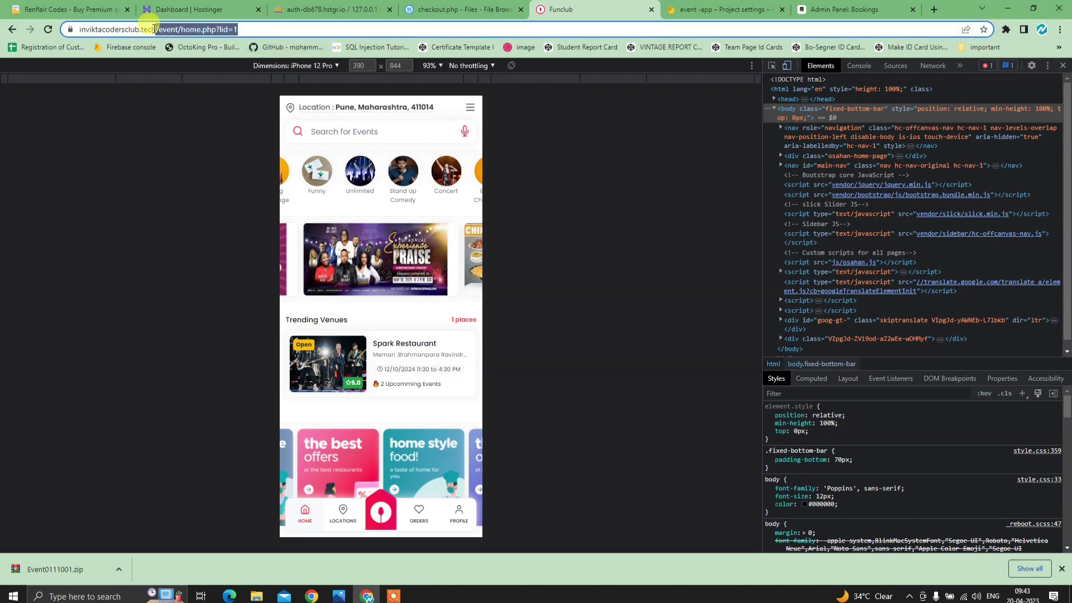
key("BackSpace")
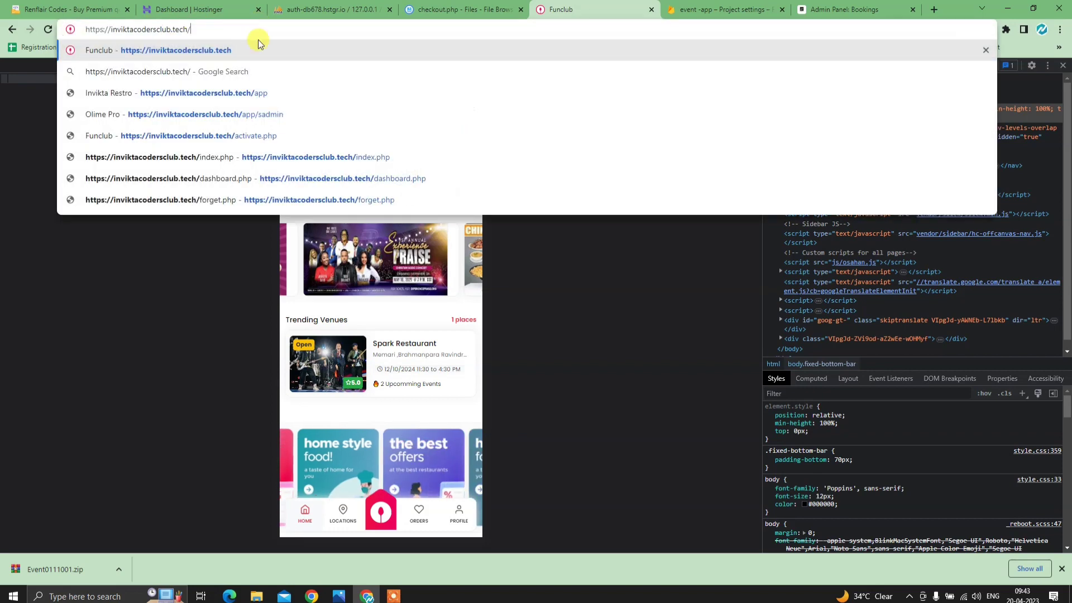
key("Return")
left_click(1062, 66)
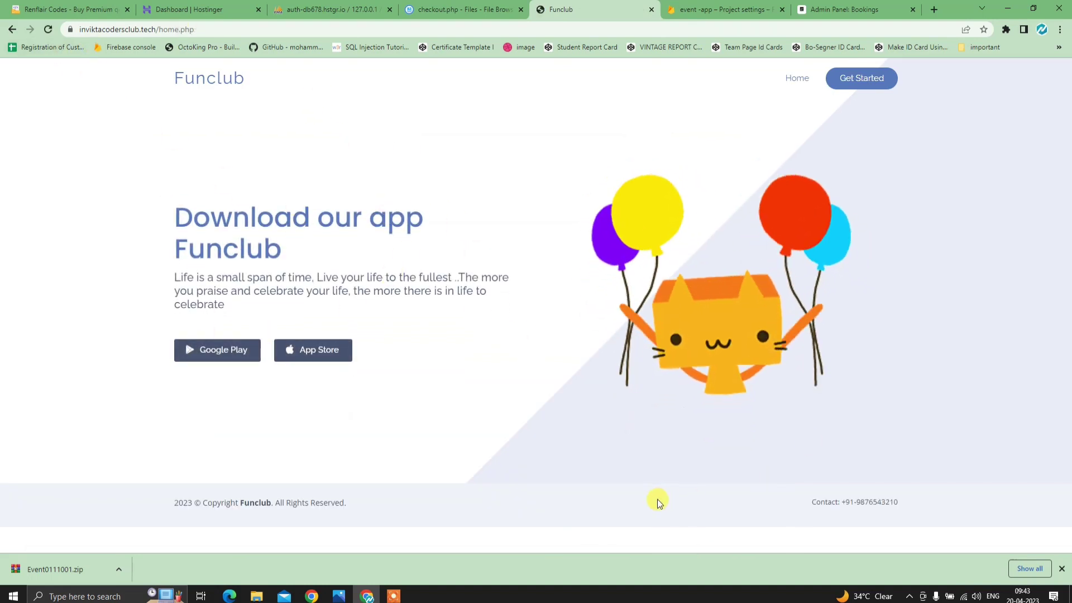
- Show event -app's Cloud Messaging settings, where the V1 API is enabled
left_click(705, 11)
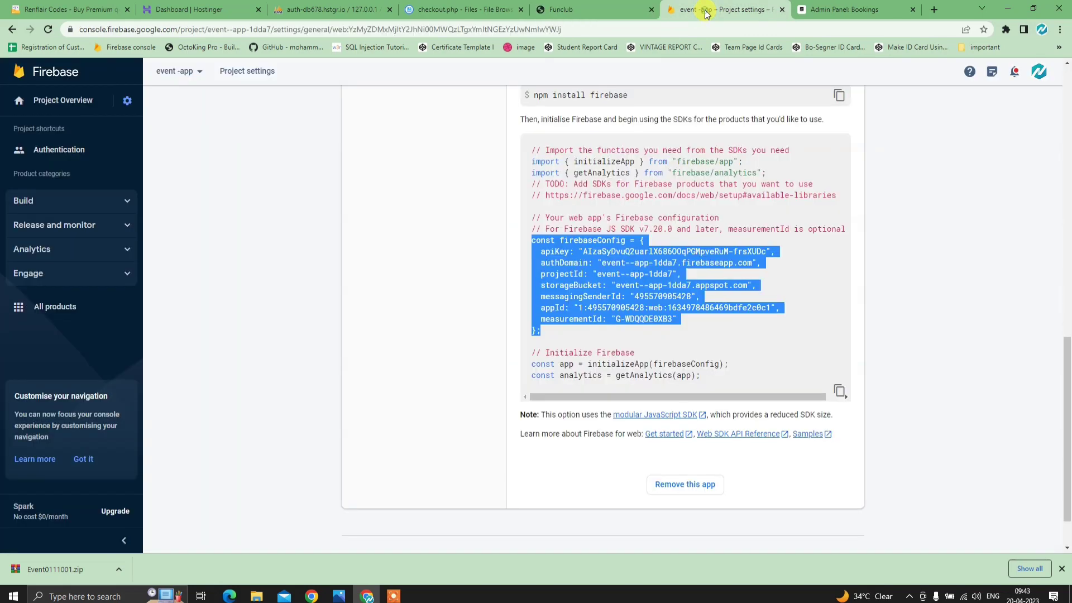
scroll(416, 293, "up", 13)
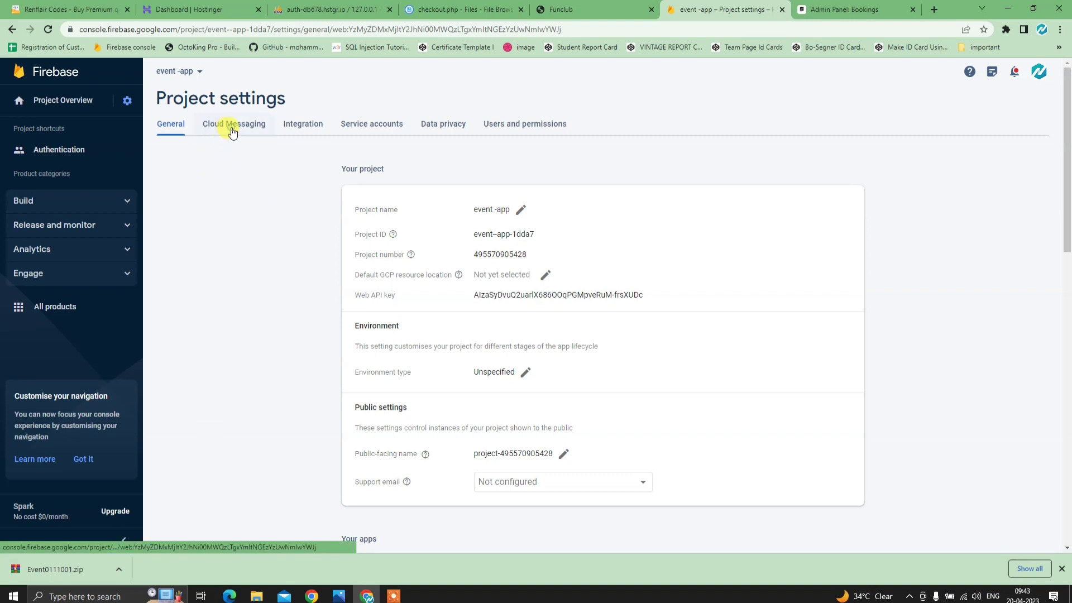
left_click(233, 132)
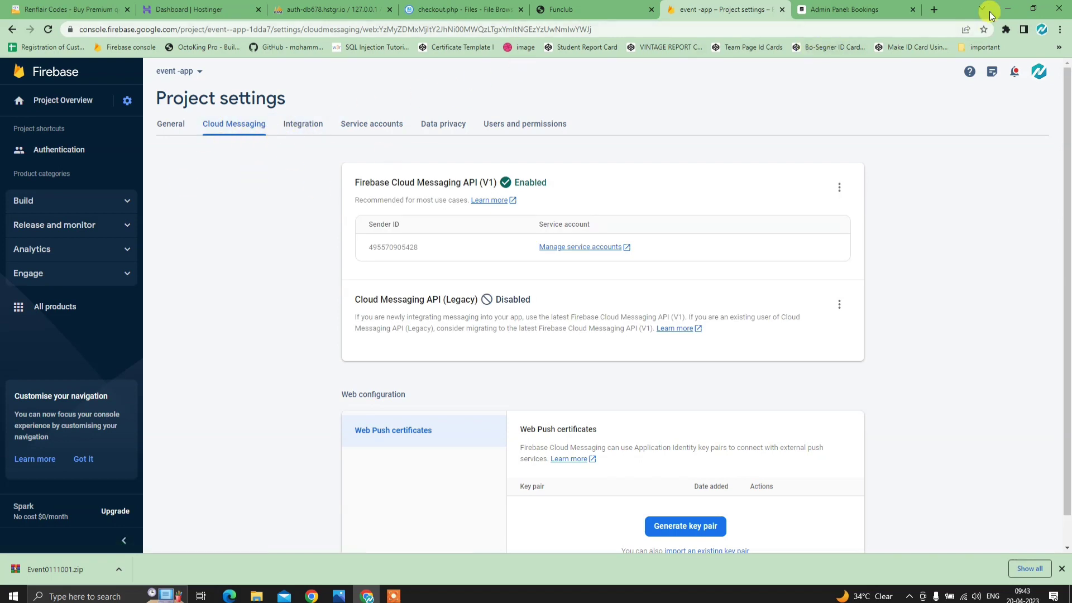
- Extract the ANDROID CODE archive in the EVENT folder into its own ANDROID CODE folder
left_click(1013, 6)
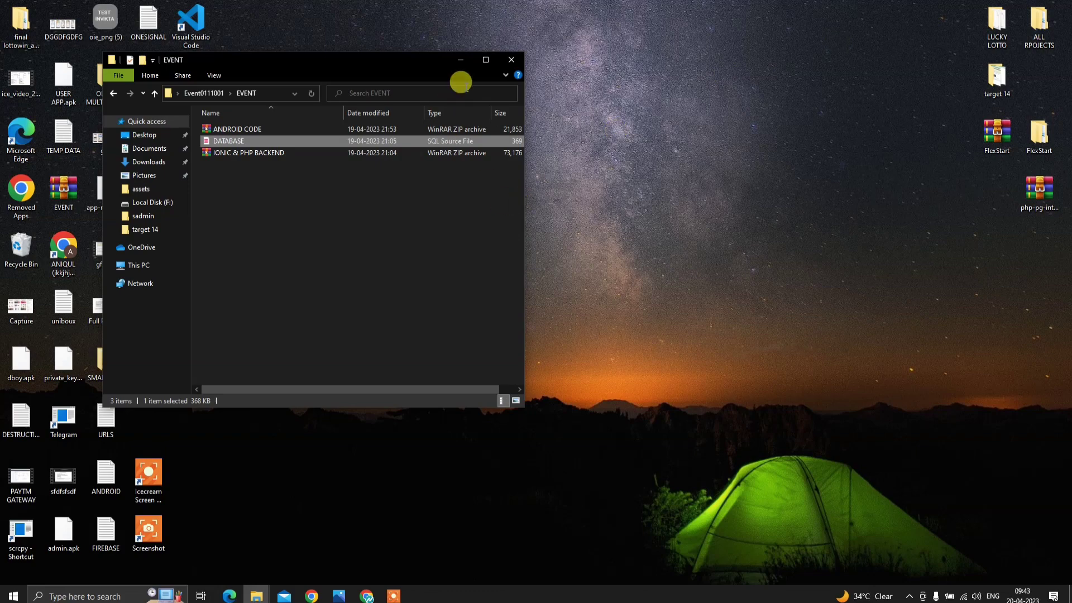
left_click(360, 252)
left_click_drag(341, 59, 675, 232)
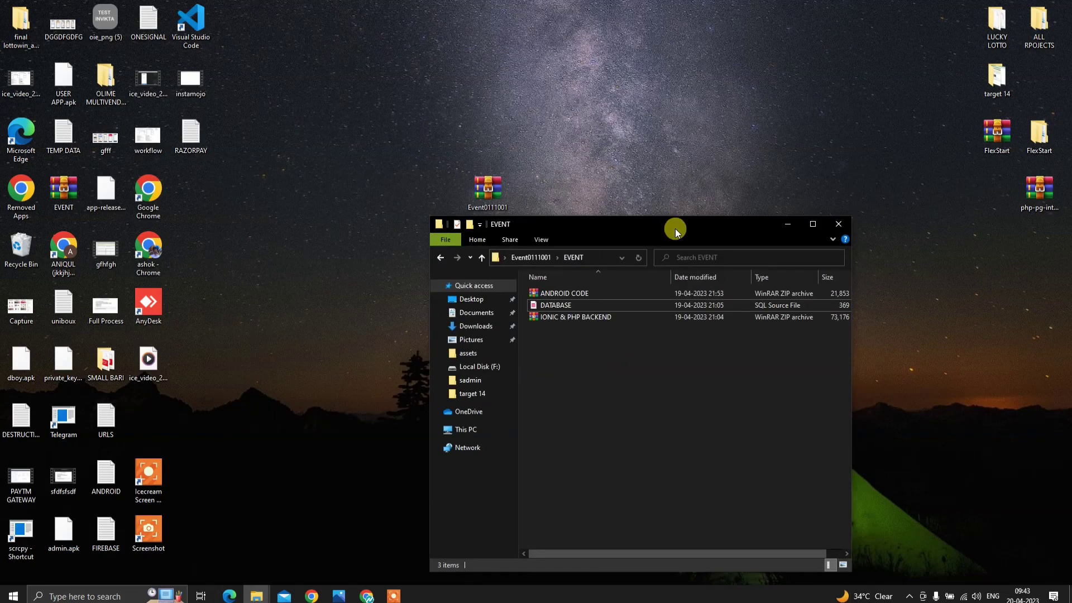
left_click(585, 294)
right_click(586, 294)
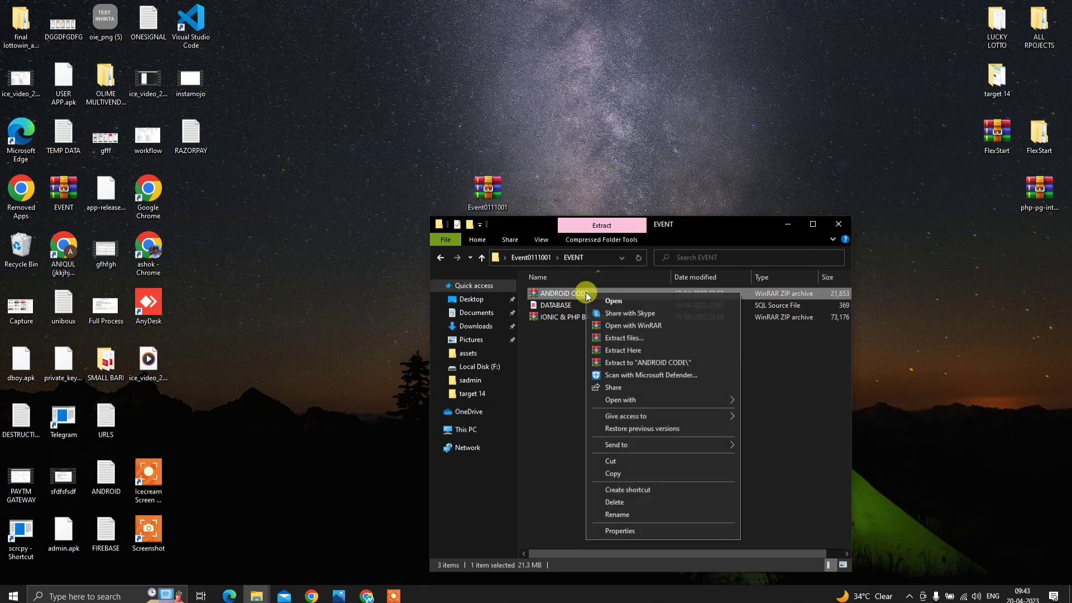
left_click(660, 364)
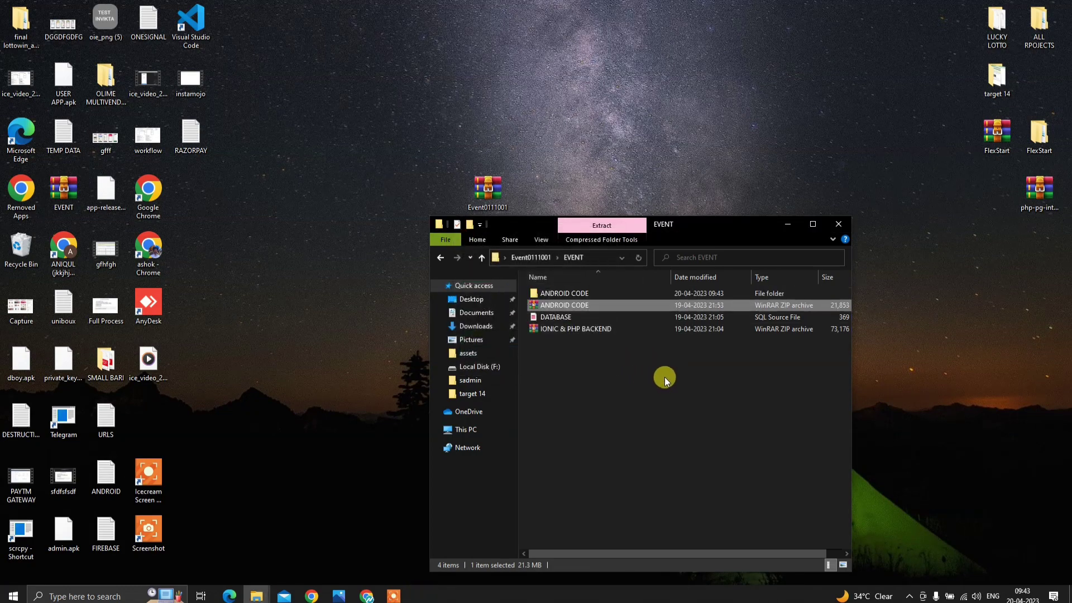
- Launch Android Studio from a Start menu search for 'and'
left_click(80, 596)
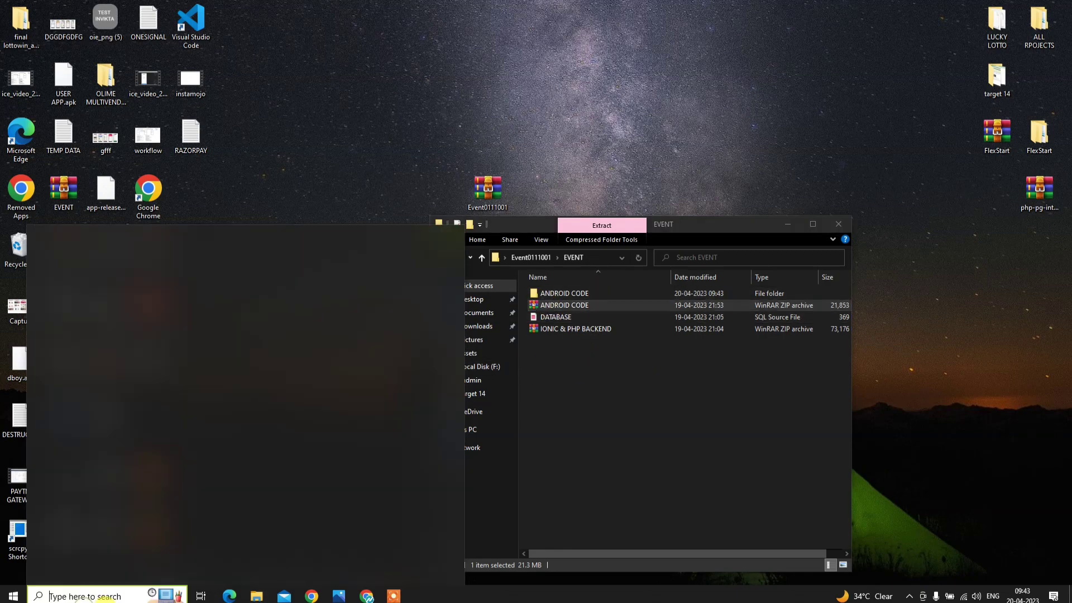
type("and")
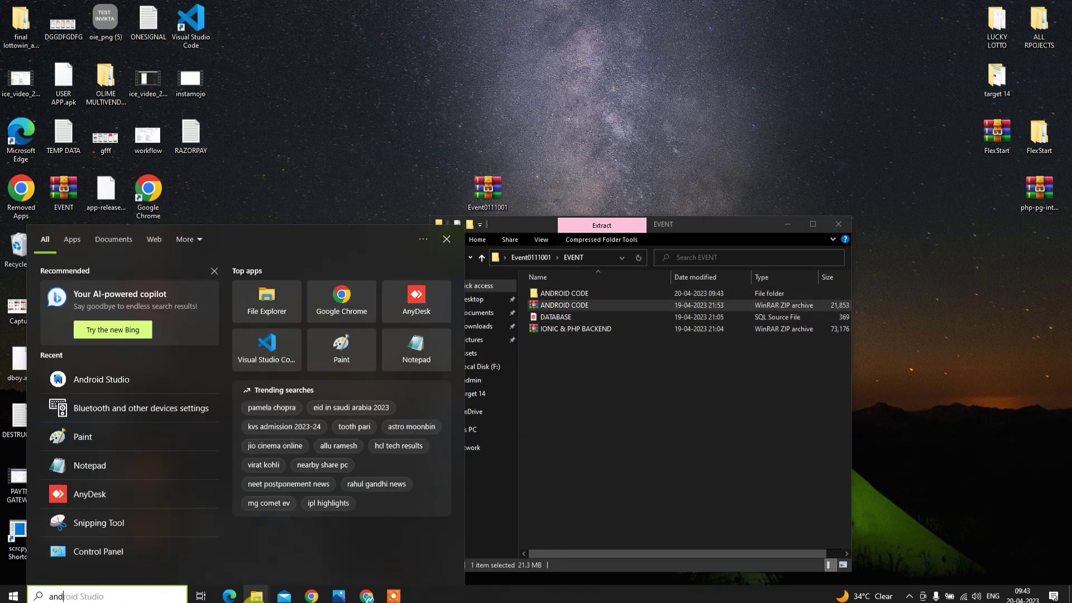
left_click(169, 290)
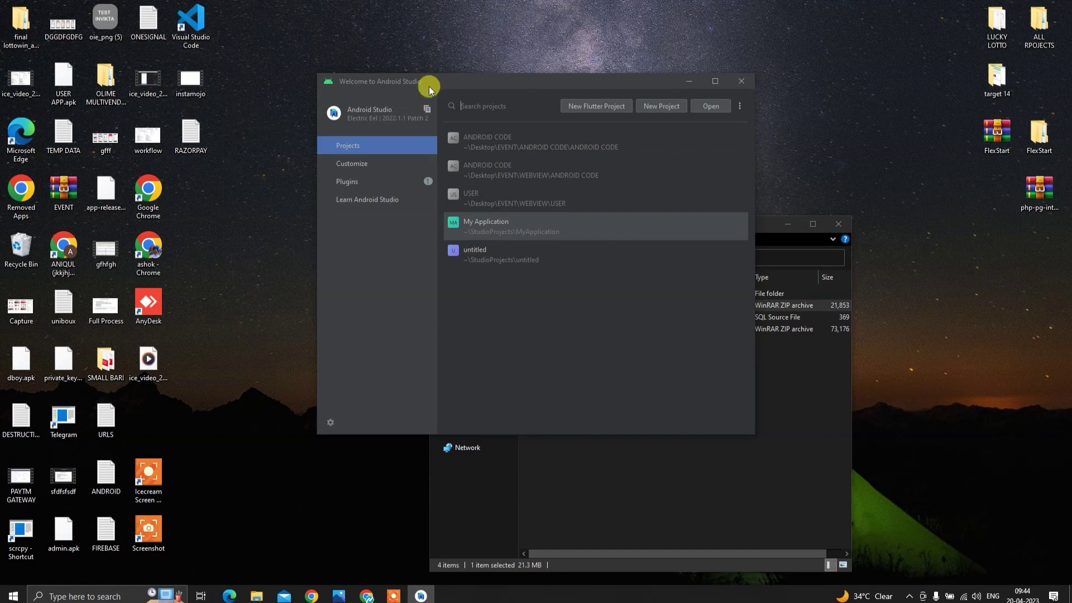
- Open the Desktop > Event0111001 > EVENT > ANDROID CODE > ANDROID CODE project and trust it
left_click(710, 106)
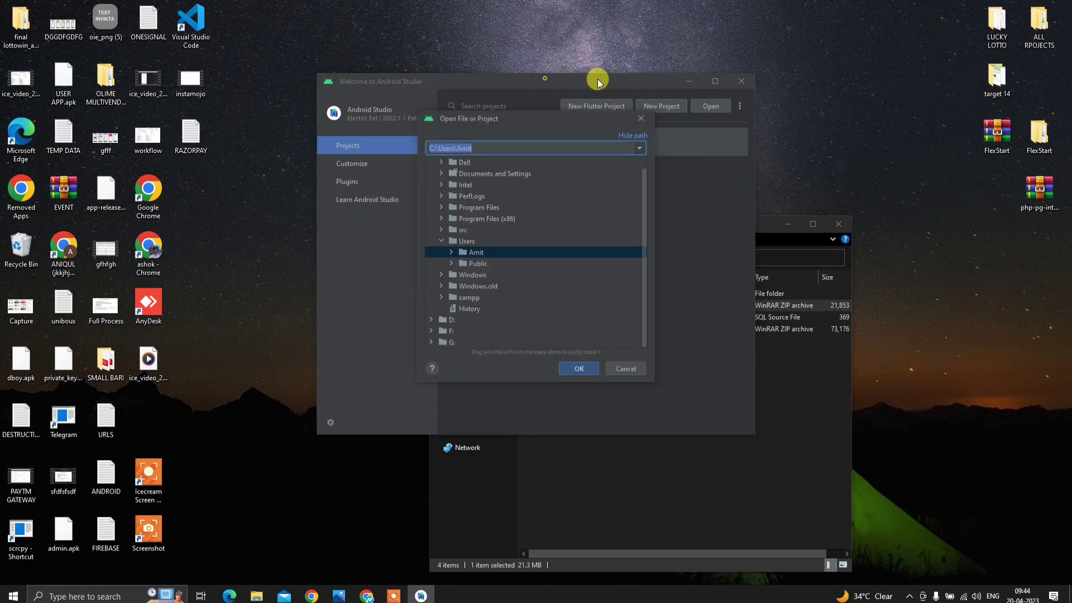
left_click(806, 400)
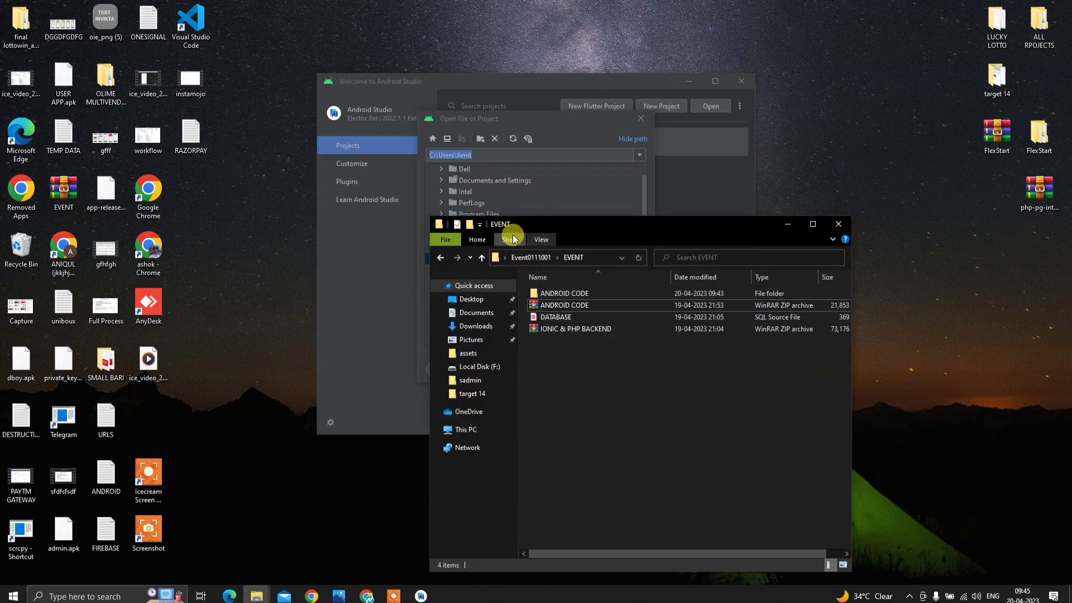
left_click(786, 224)
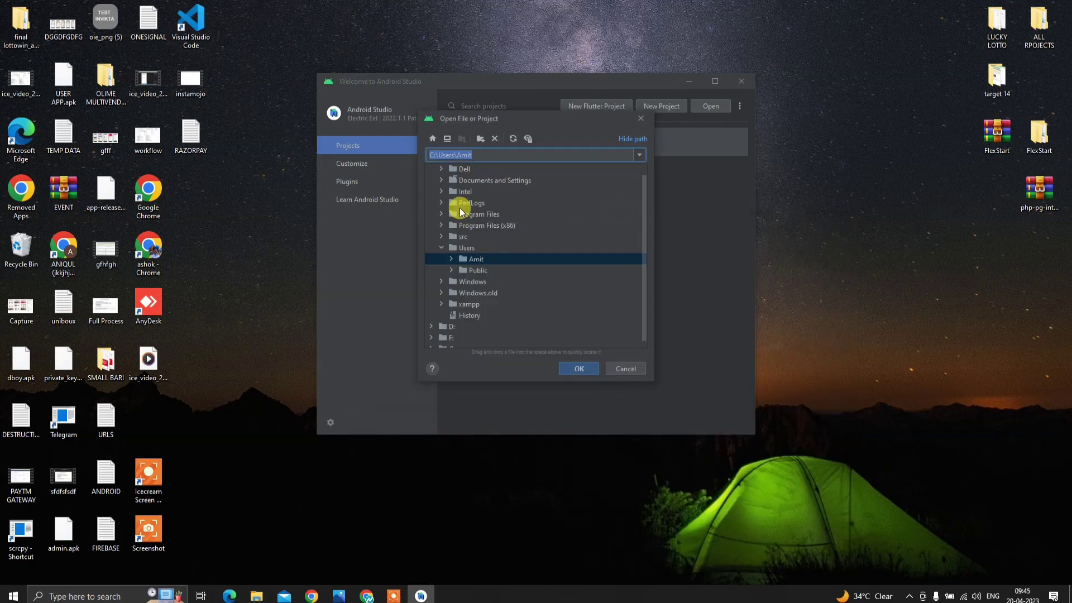
left_click(448, 138)
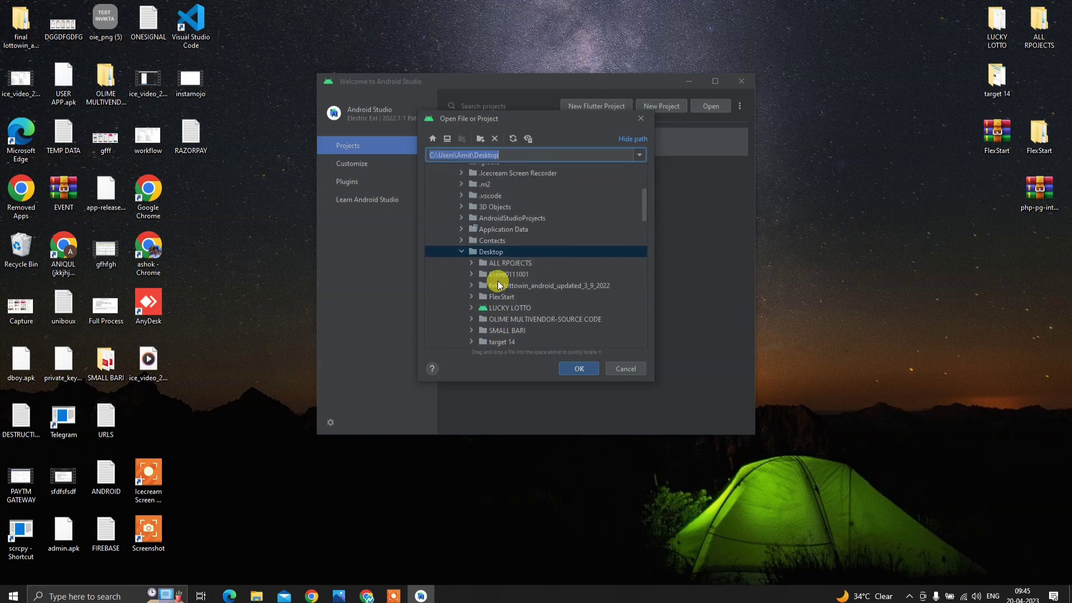
left_click(465, 258)
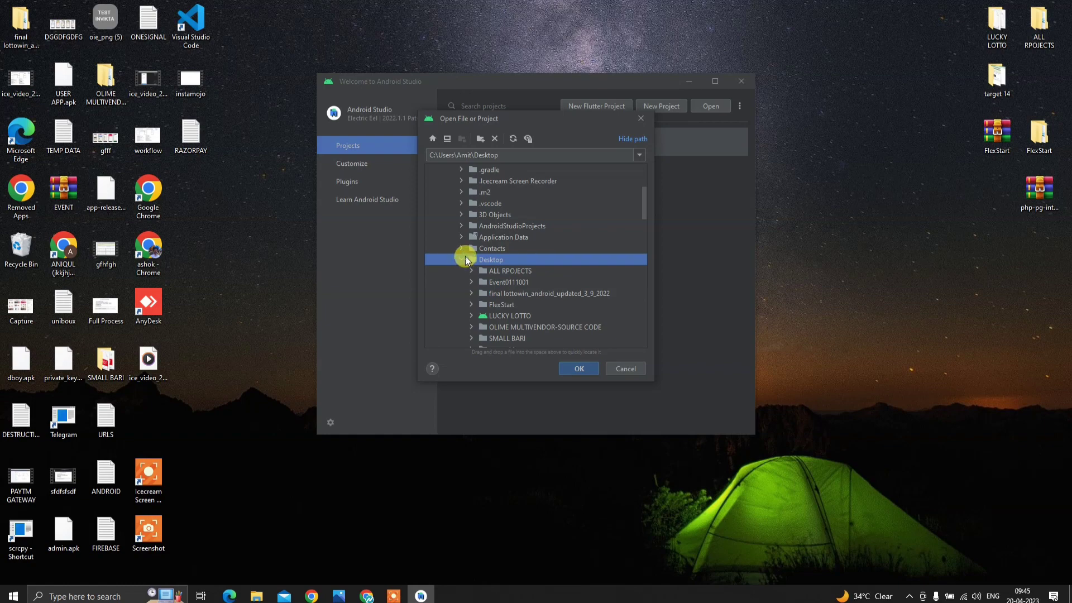
double_click(504, 283)
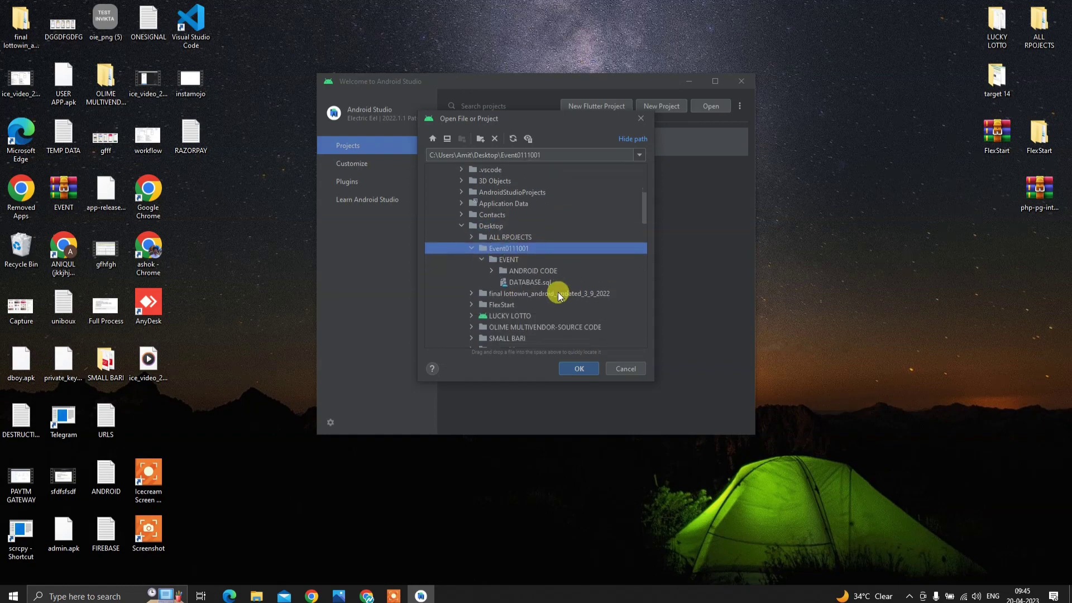
double_click(535, 271)
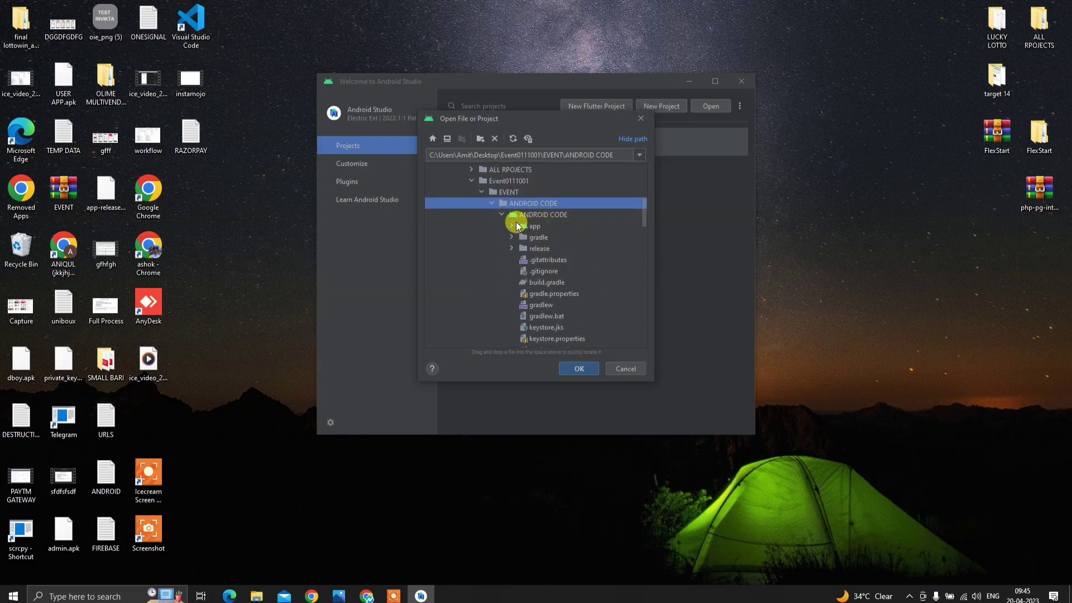
left_click(524, 216)
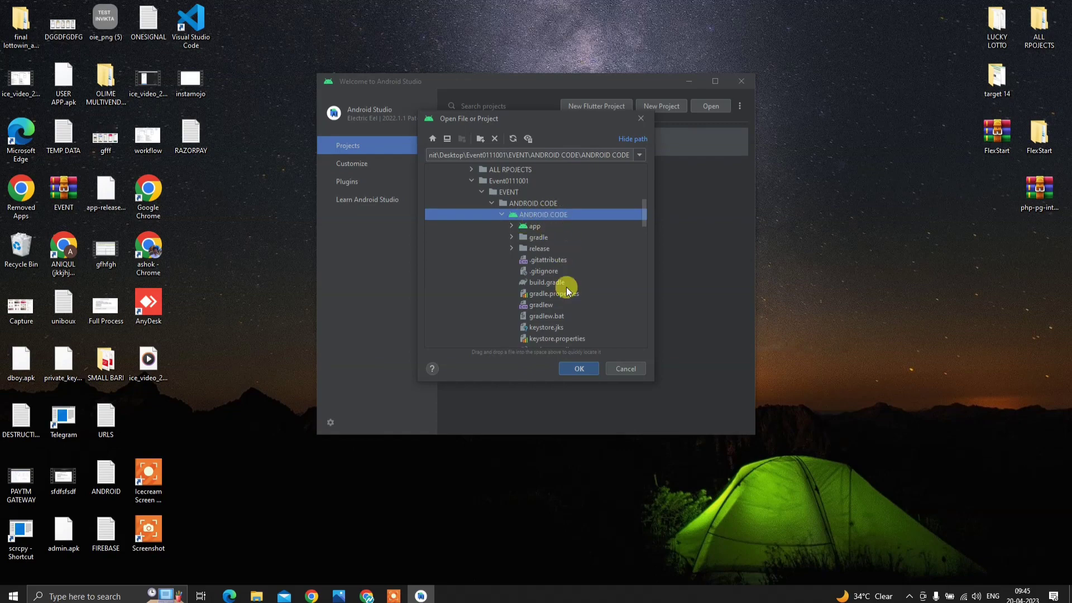
left_click(580, 366)
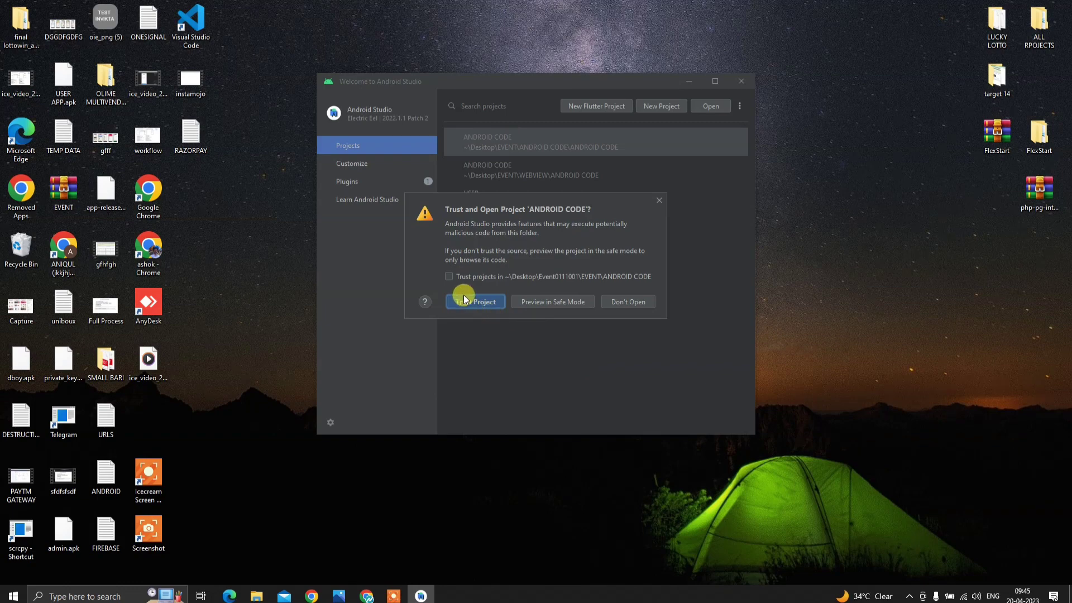
left_click(466, 302)
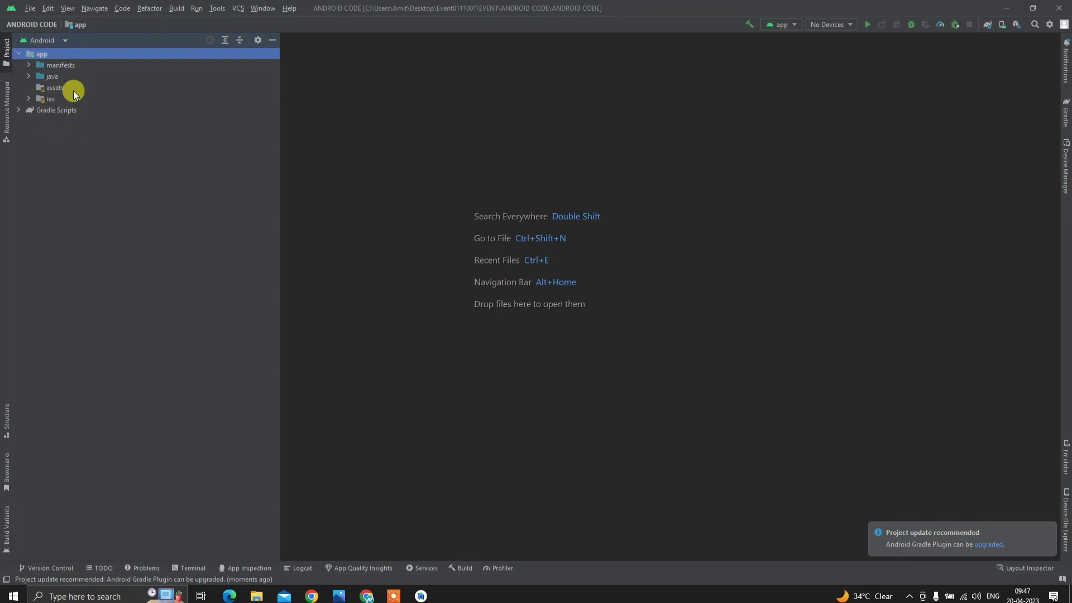
- Show com, appname and user as separate package folders by turning off Compact Middle Packages
left_click(29, 76)
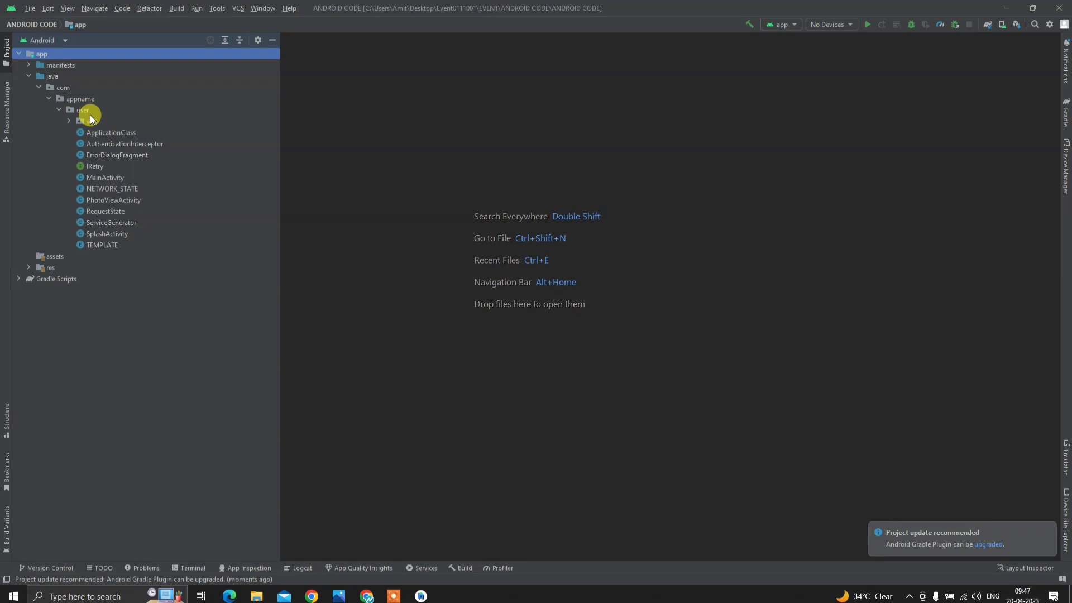
left_click(256, 40)
mouse_move(335, 47)
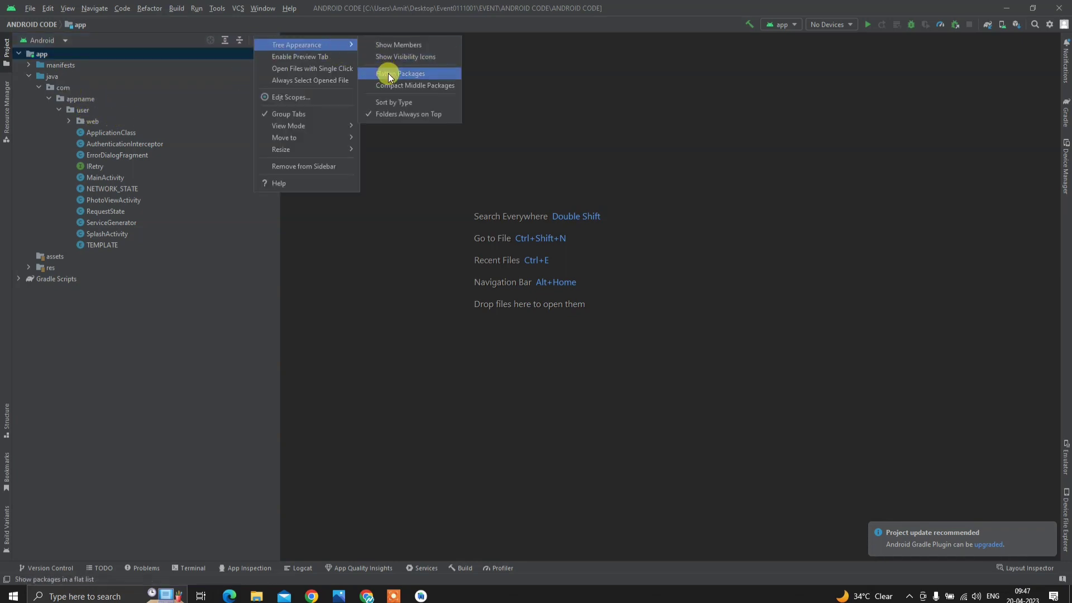
left_click(394, 85)
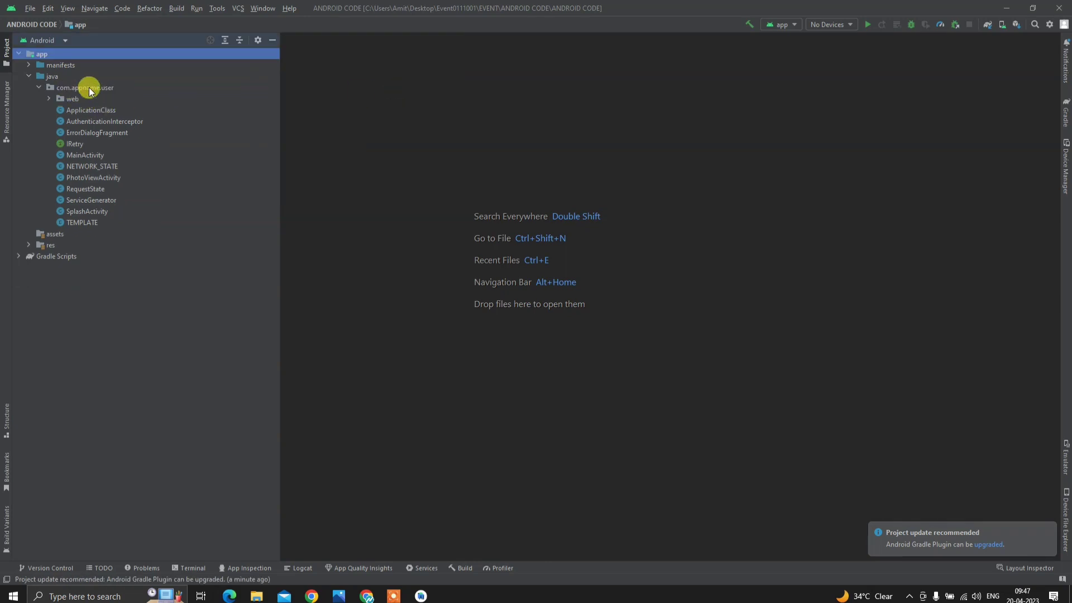
left_click(92, 90)
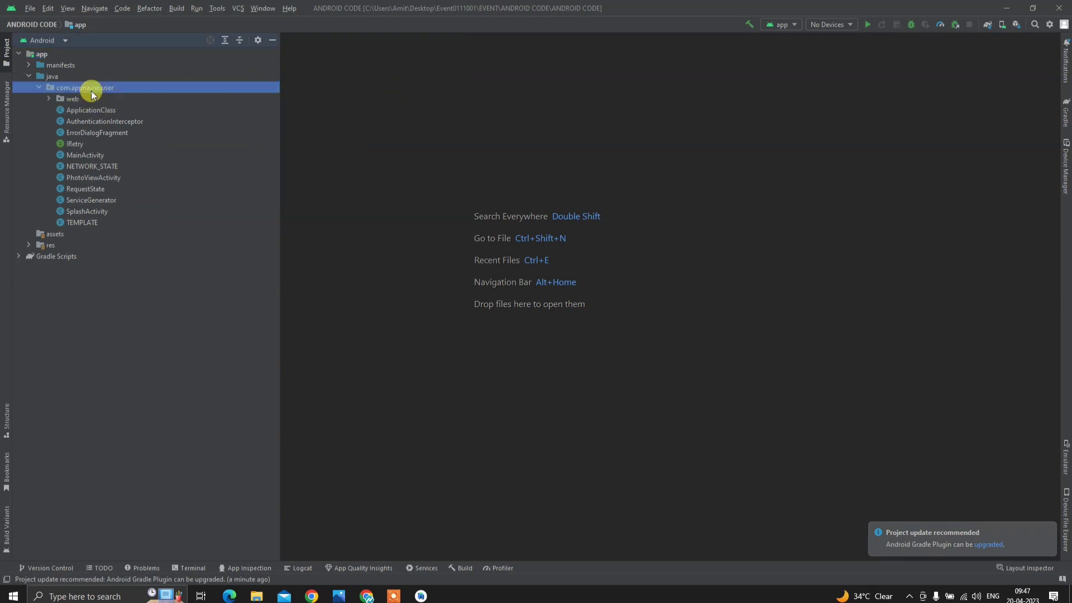
left_click(40, 86)
left_click(40, 88)
left_click(256, 41)
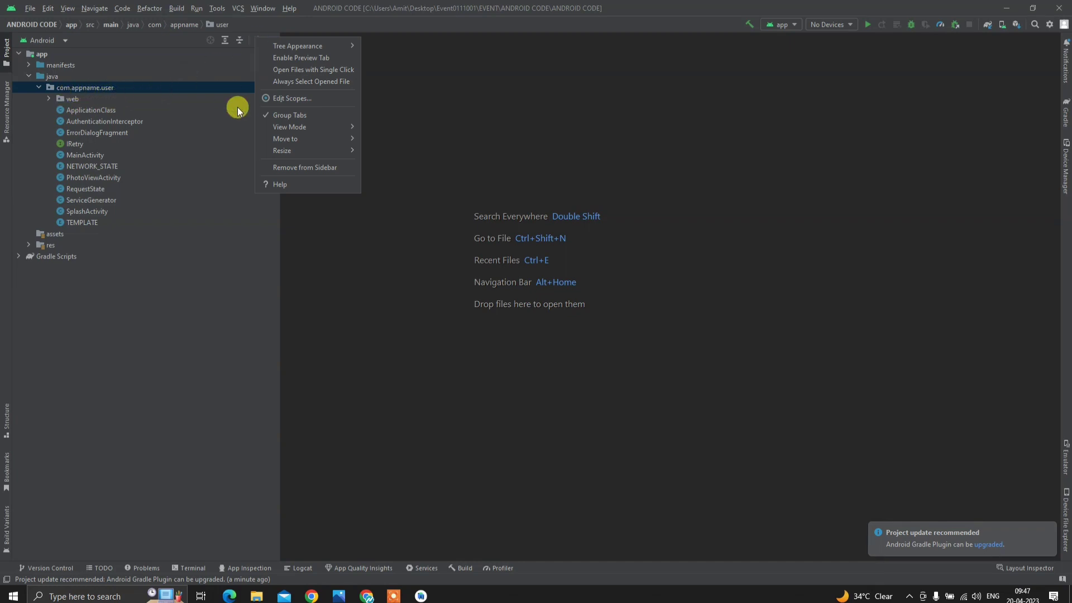
mouse_move(290, 52)
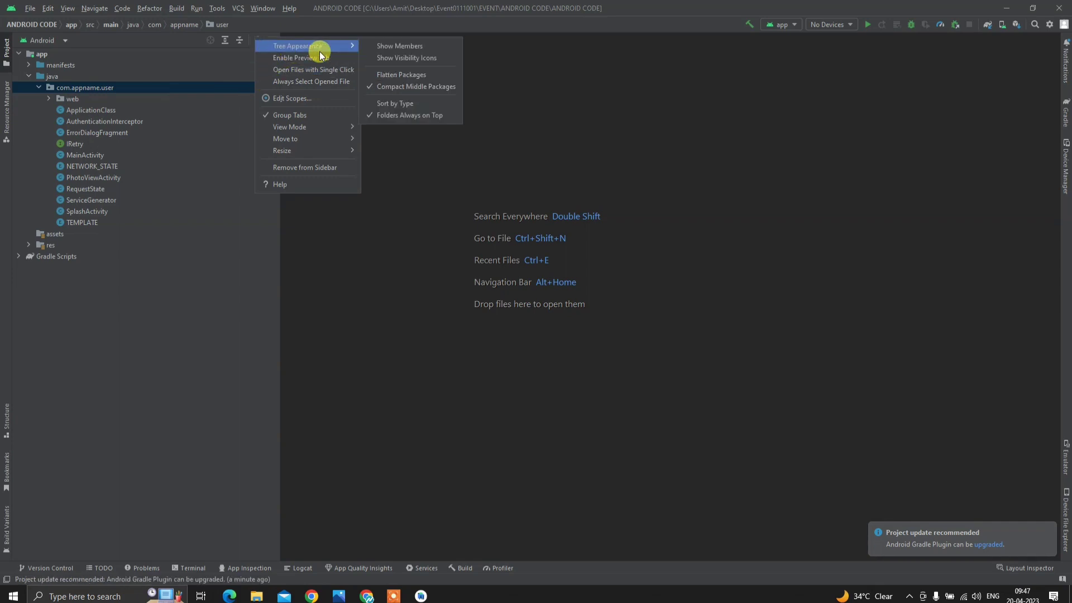
left_click(373, 88)
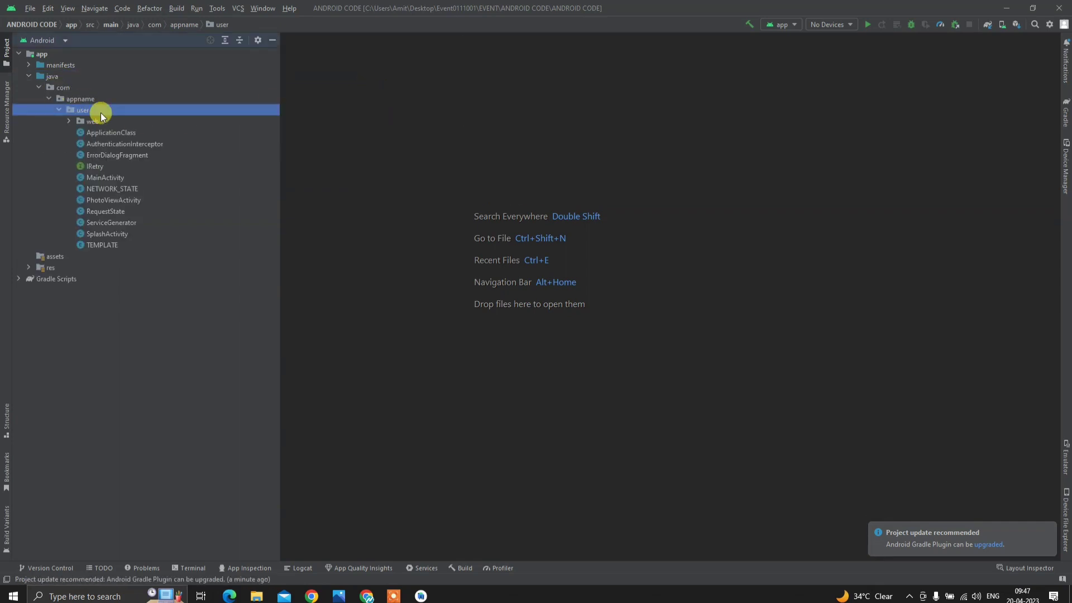
left_click(169, 277)
- Refactor-rename the appname package to event across the project
left_click(84, 100)
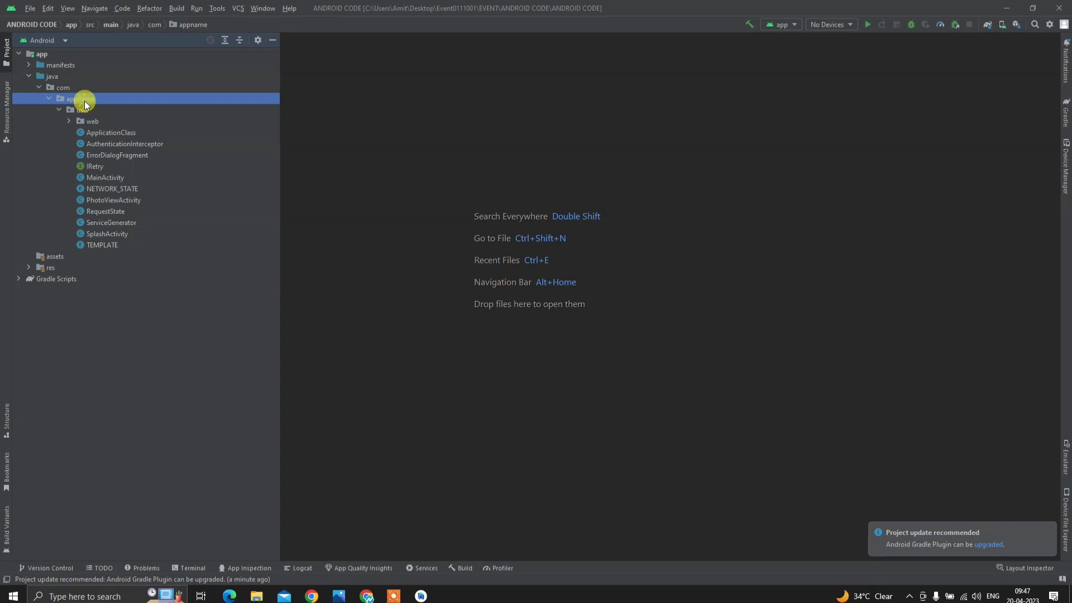
right_click(85, 101)
mouse_move(155, 246)
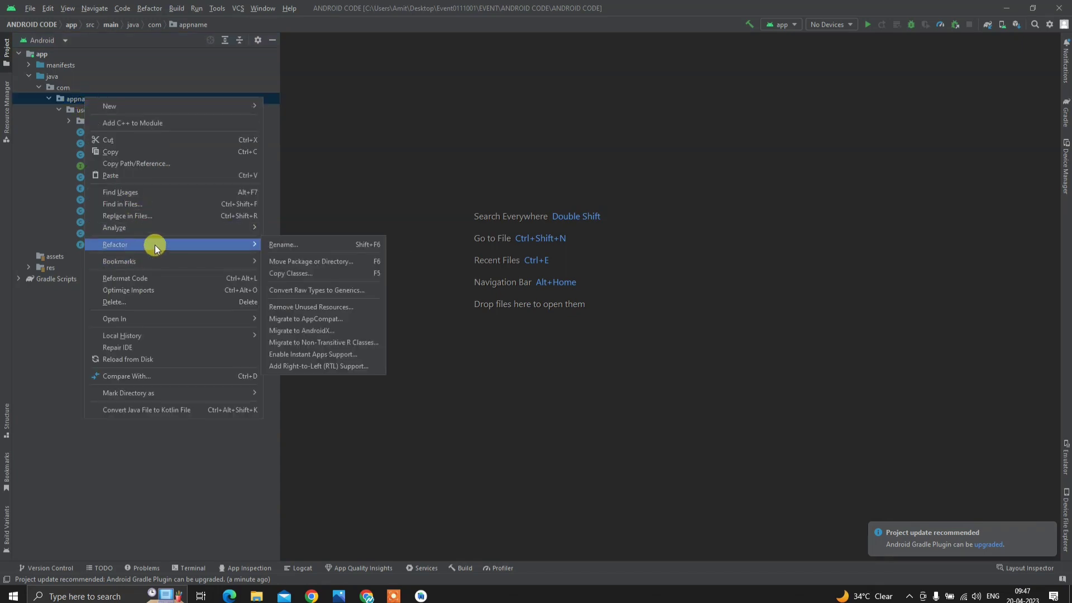
left_click(269, 246)
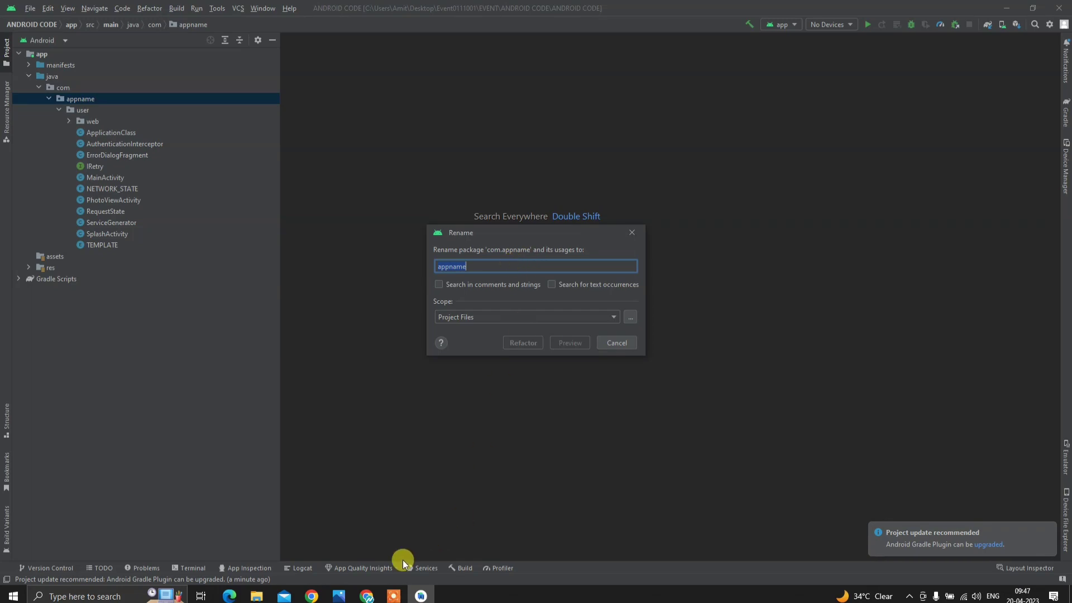
left_click(366, 596)
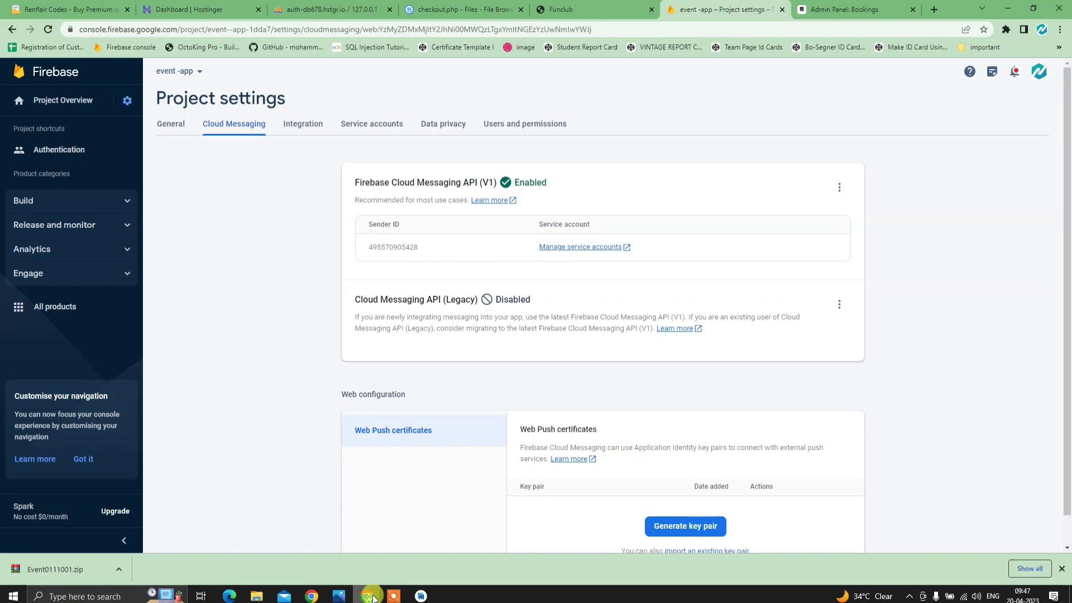
left_click(528, 8)
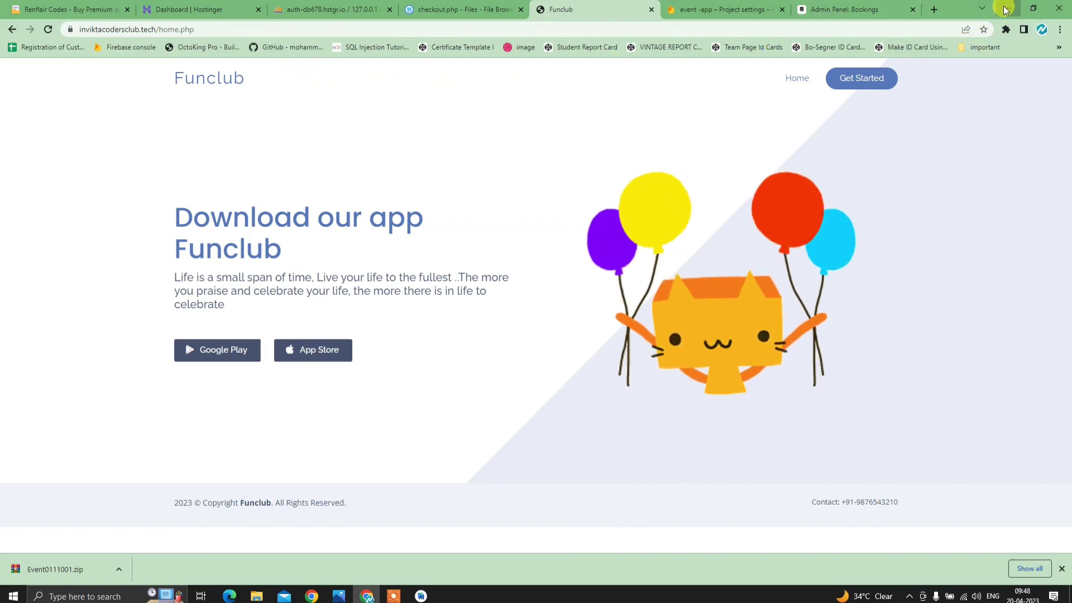
left_click(1005, 10)
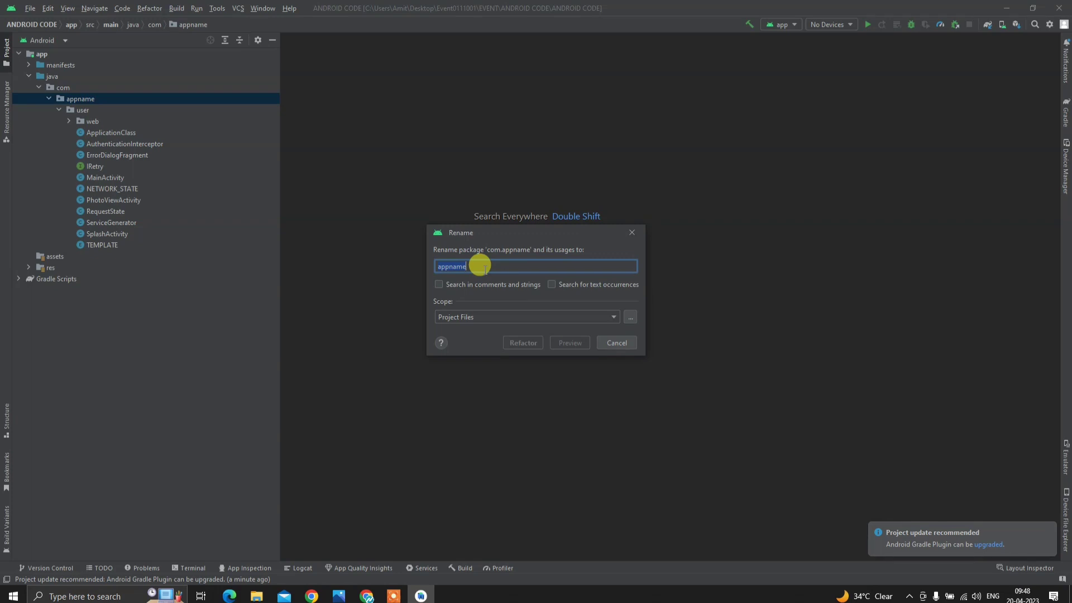
type("event")
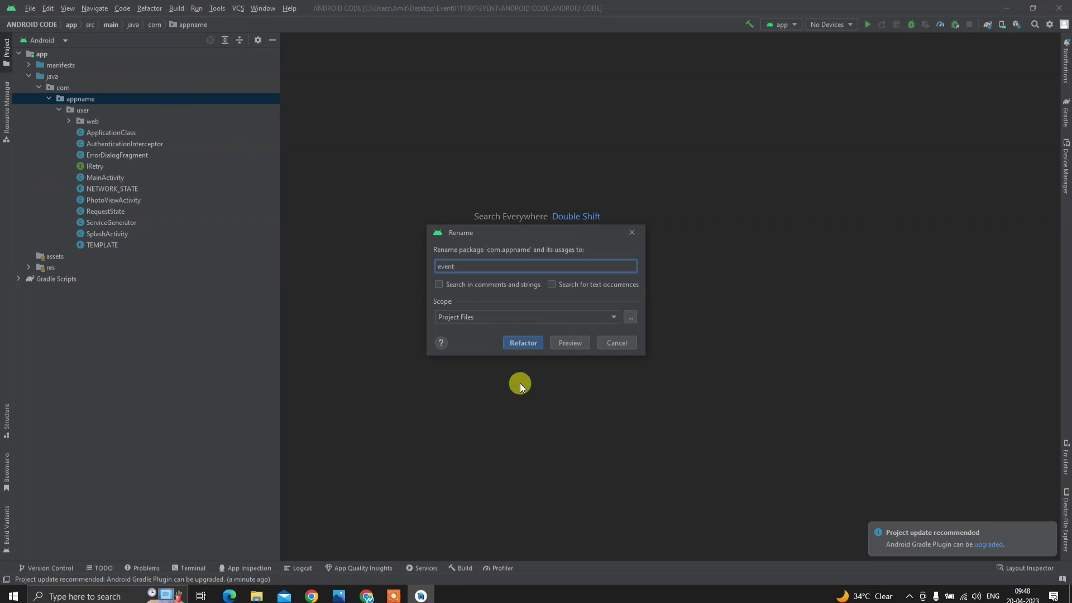
left_click(528, 346)
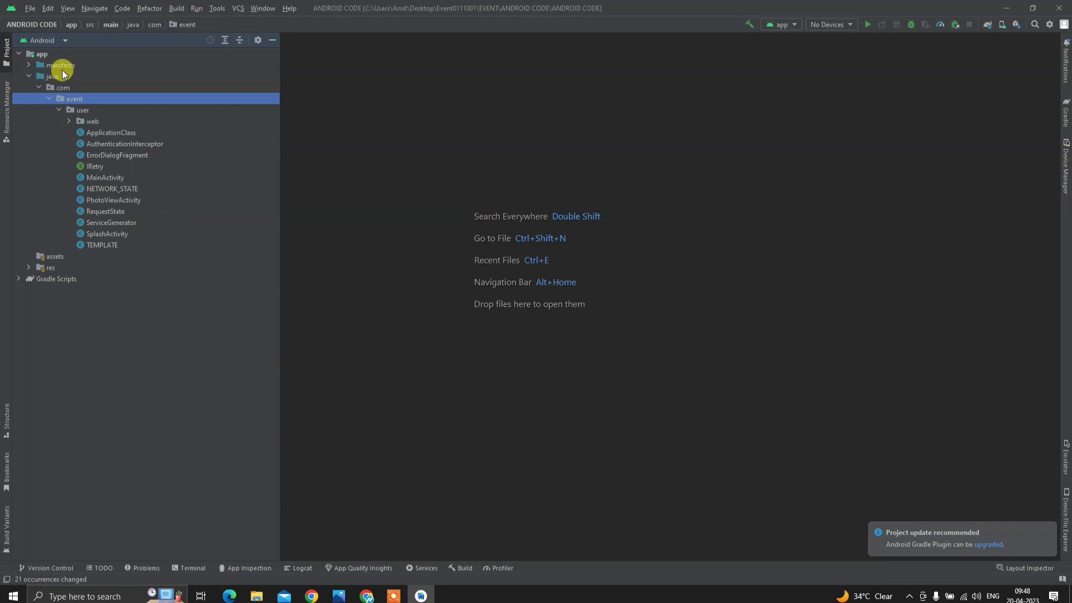
- Check AndroidManifest.xml's com.event.user package, then open build.gradle (Module :app)
left_click(28, 65)
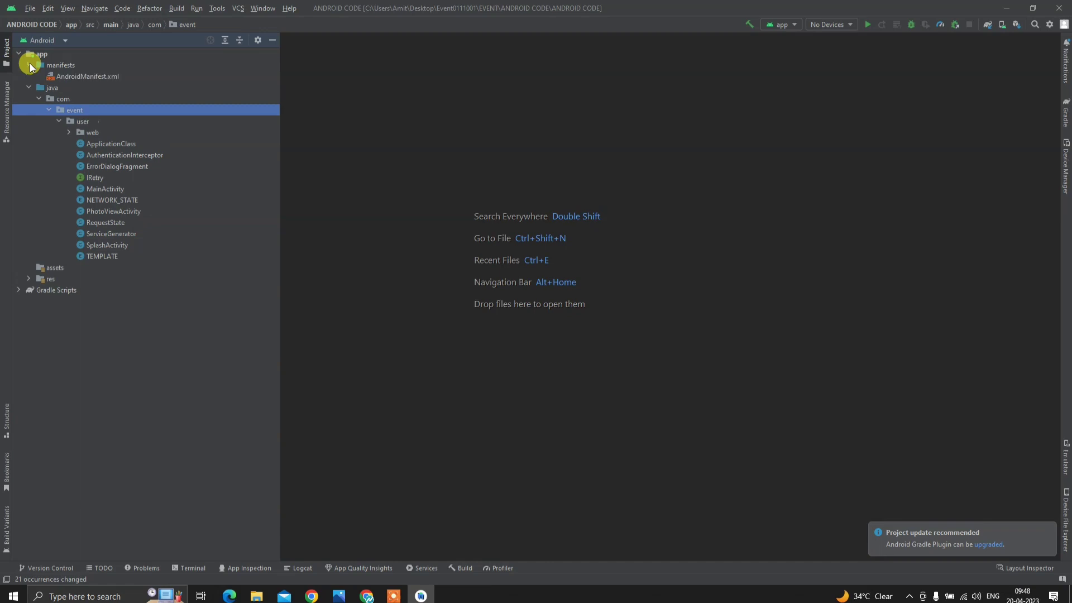
left_click(90, 76)
double_click(92, 76)
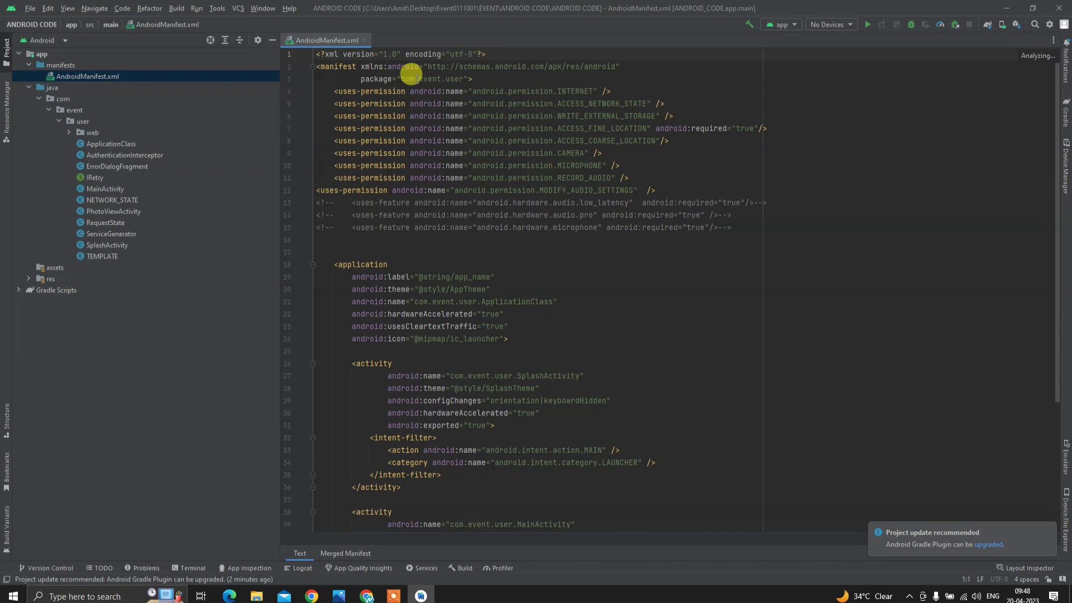
left_click_drag(401, 78, 463, 79)
key("ctrl+c")
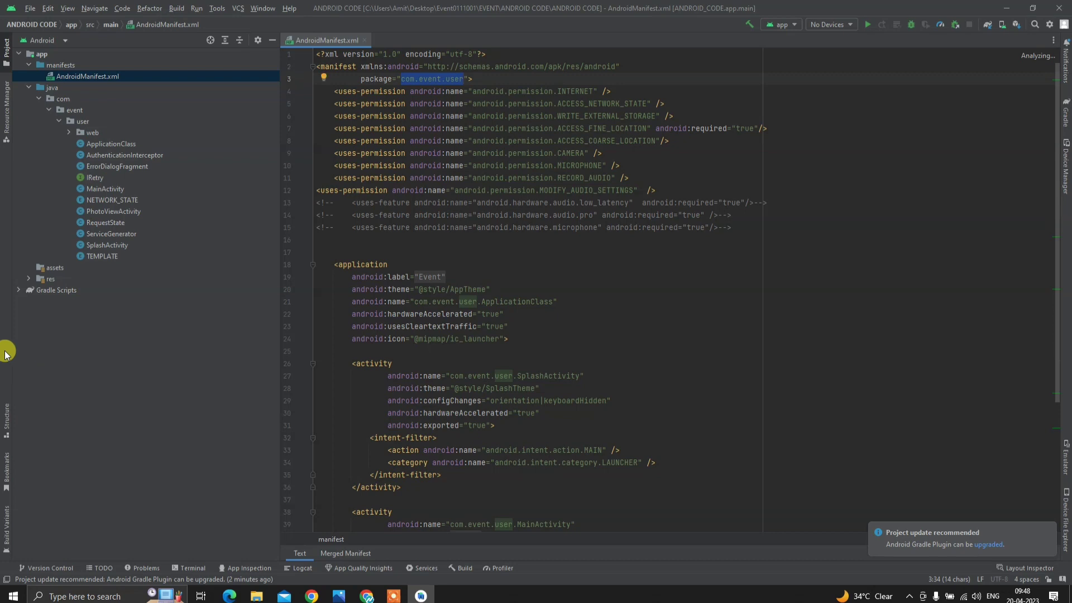
left_click(20, 295)
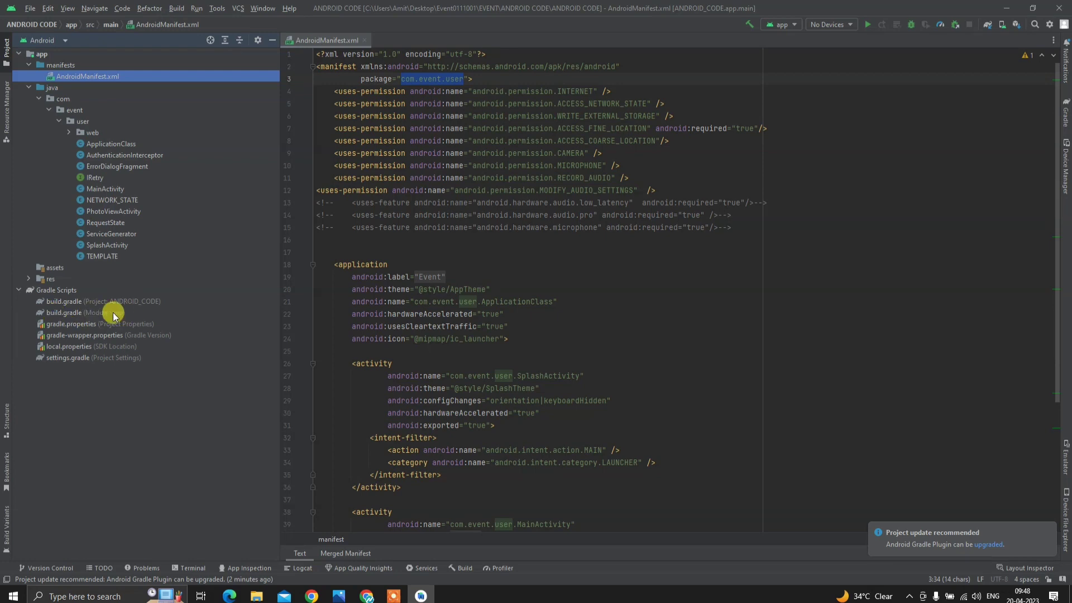
double_click(64, 312)
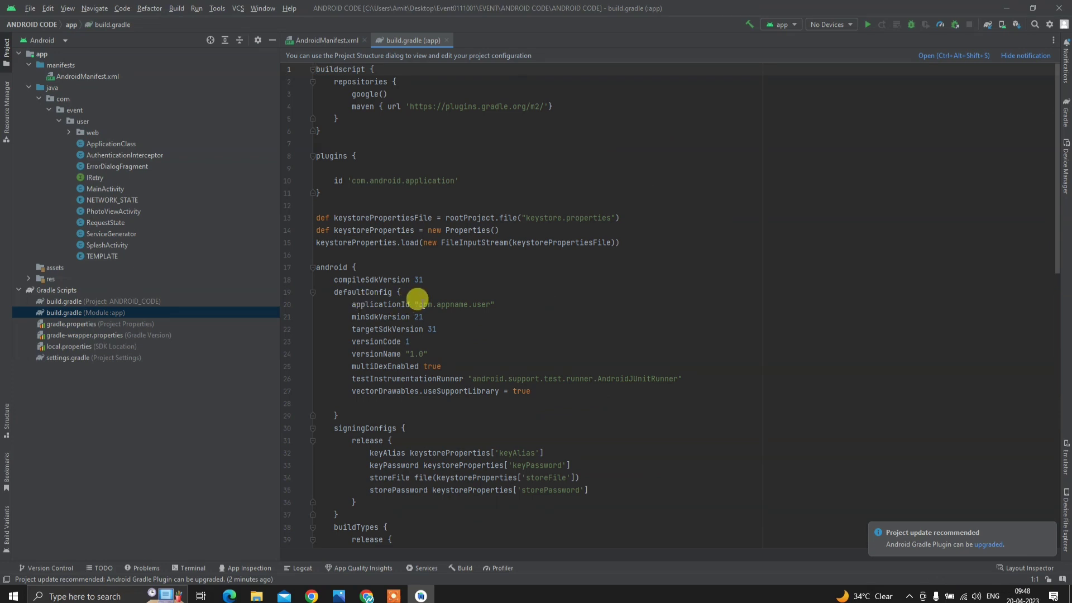
- Replace applicationId com.appname.user with com.event.user, sync Gradle, and bring up the Funclub page
left_click_drag(418, 302, 492, 303)
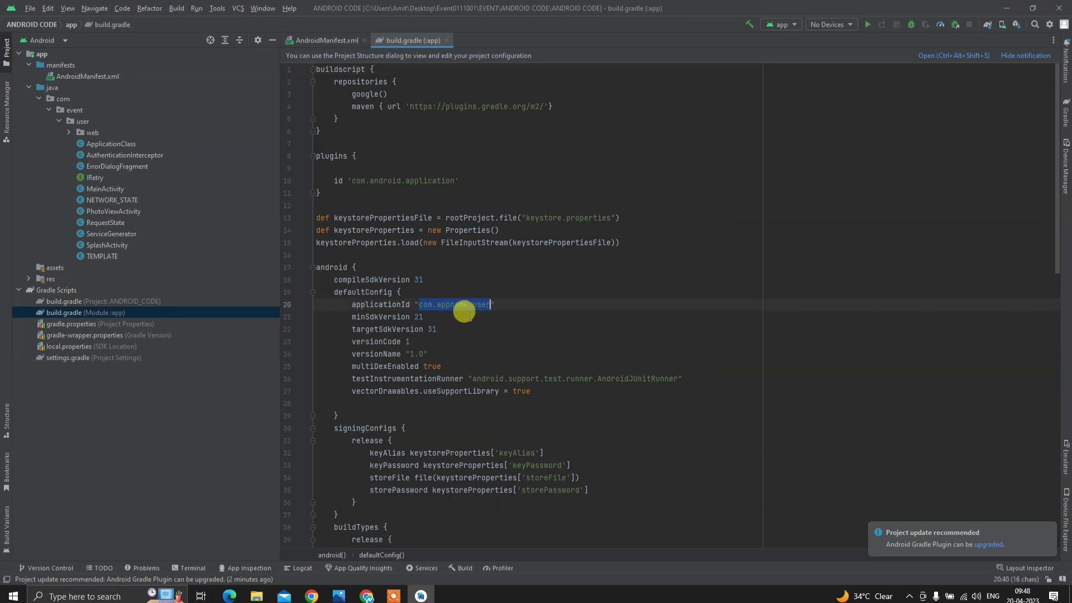
key("ctrl+v")
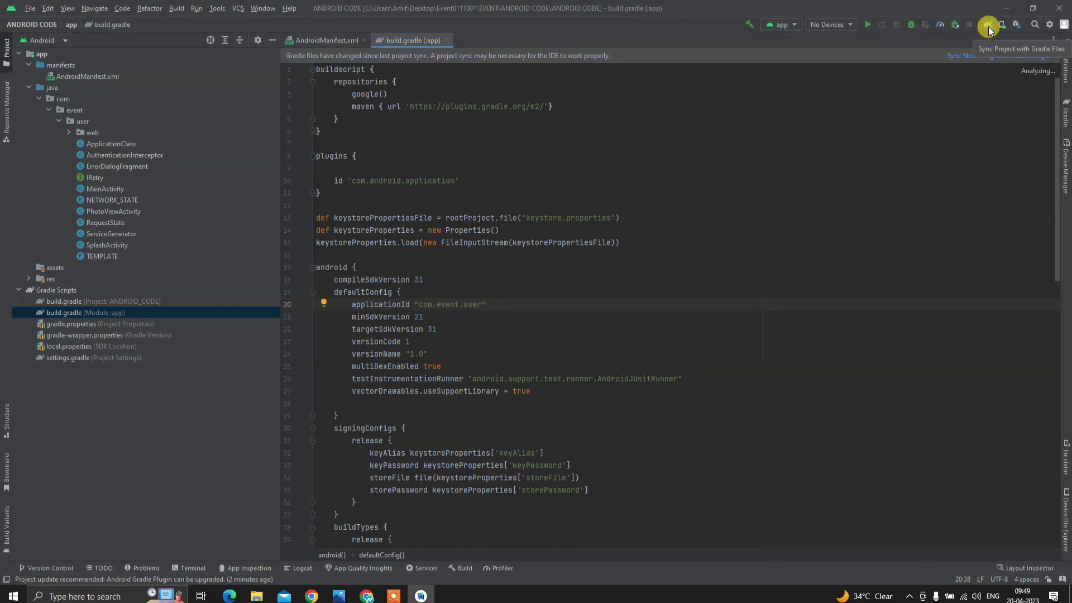
left_click(969, 60)
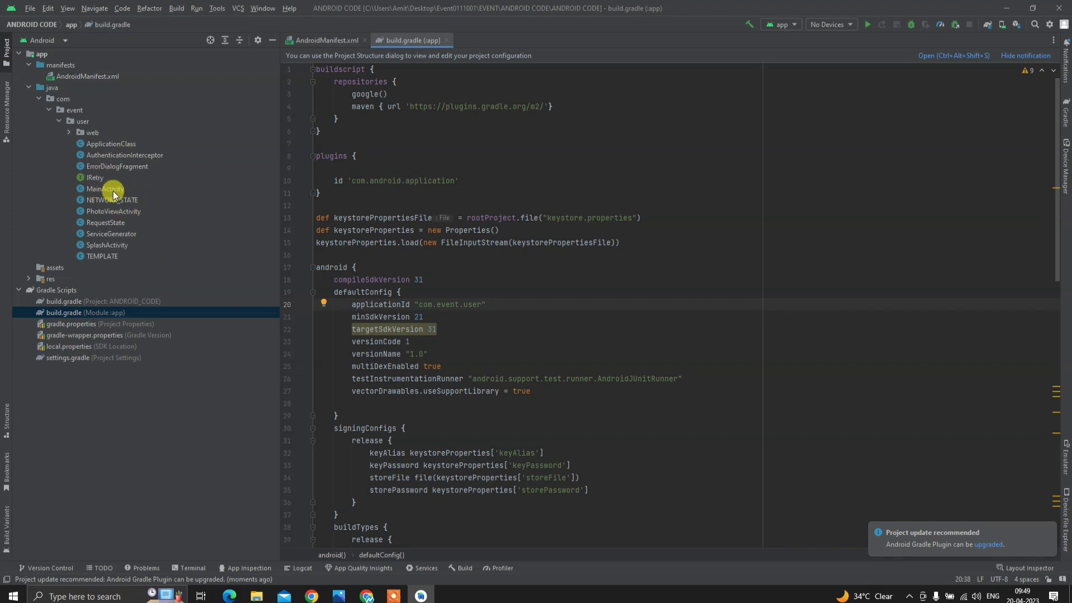
left_click(368, 595)
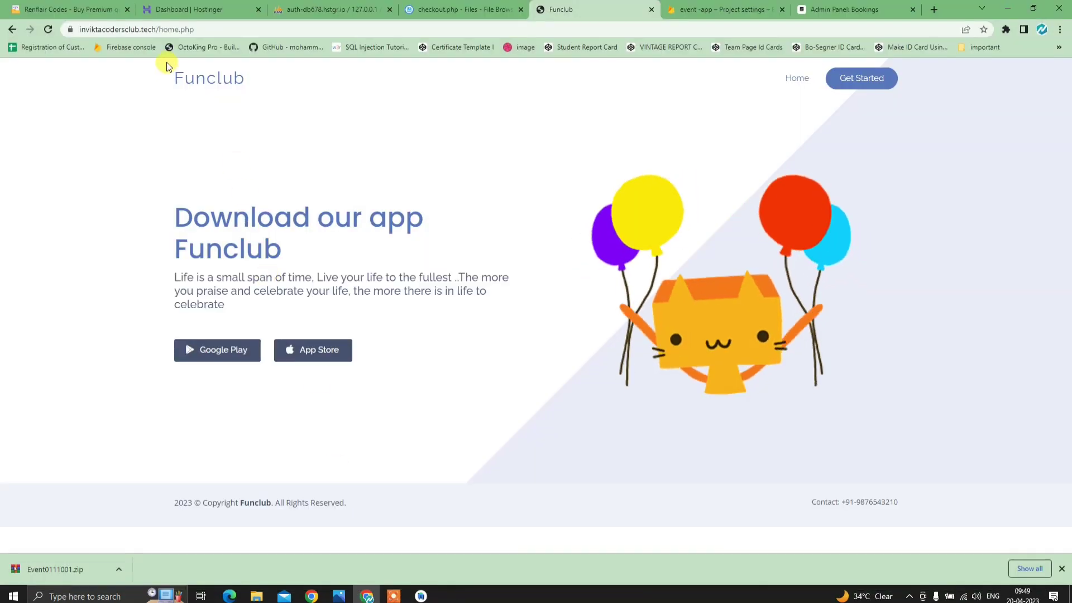
- Open developer tools' phone preview and load the Funclub address with home.php removed
left_click(194, 30)
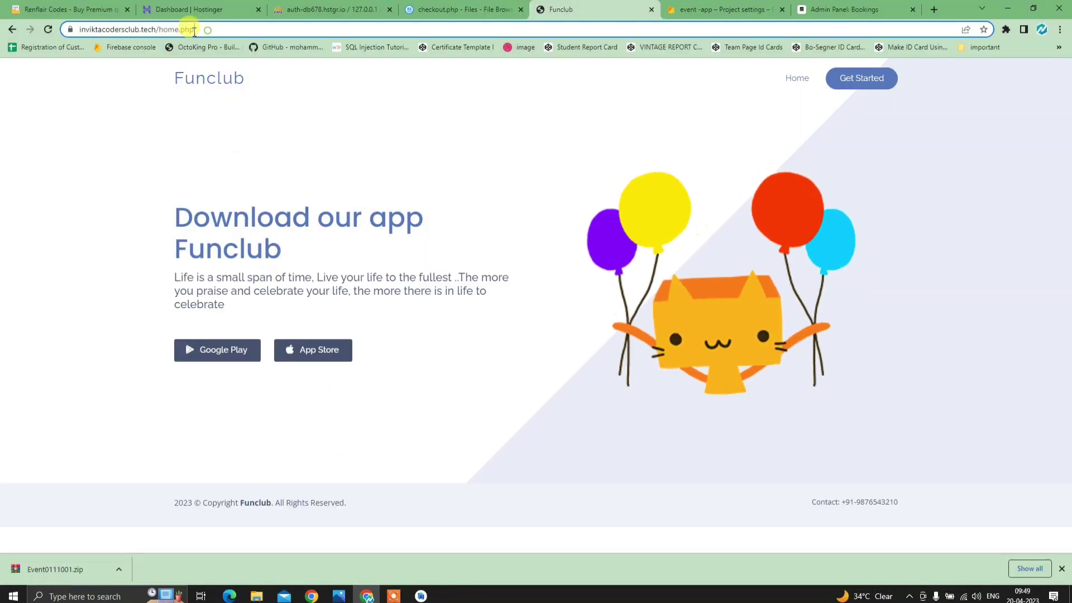
right_click(366, 96)
left_click(413, 271)
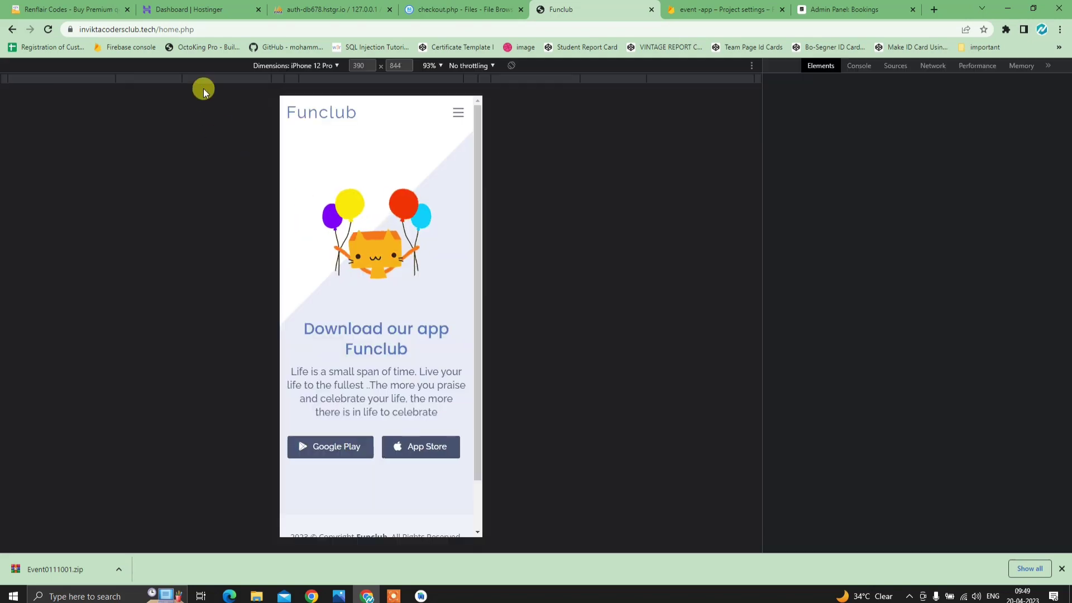
double_click(191, 29)
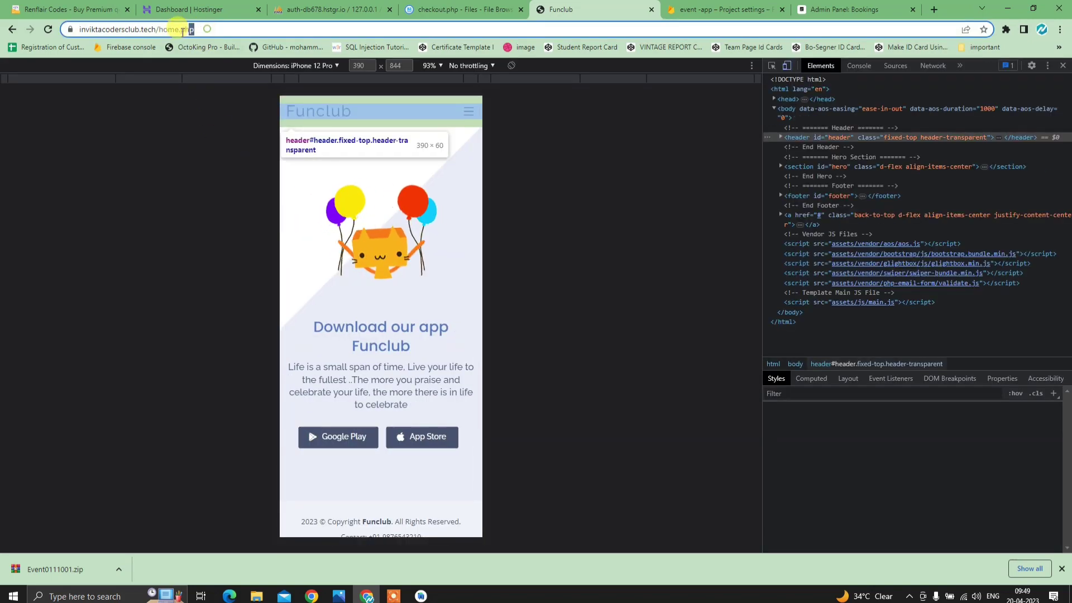
key("BackSpace")
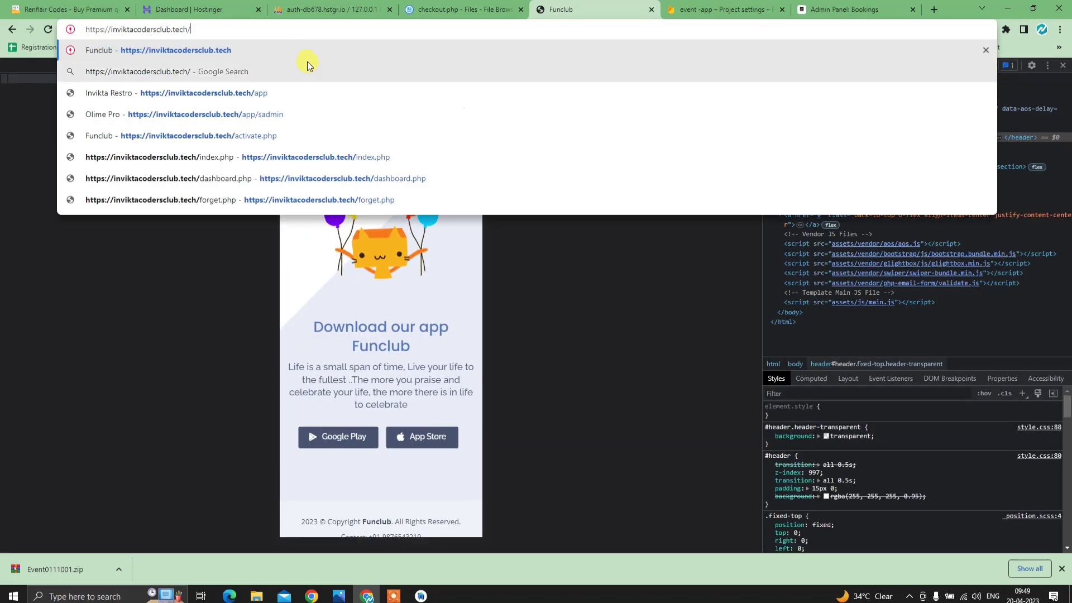
key("Return")
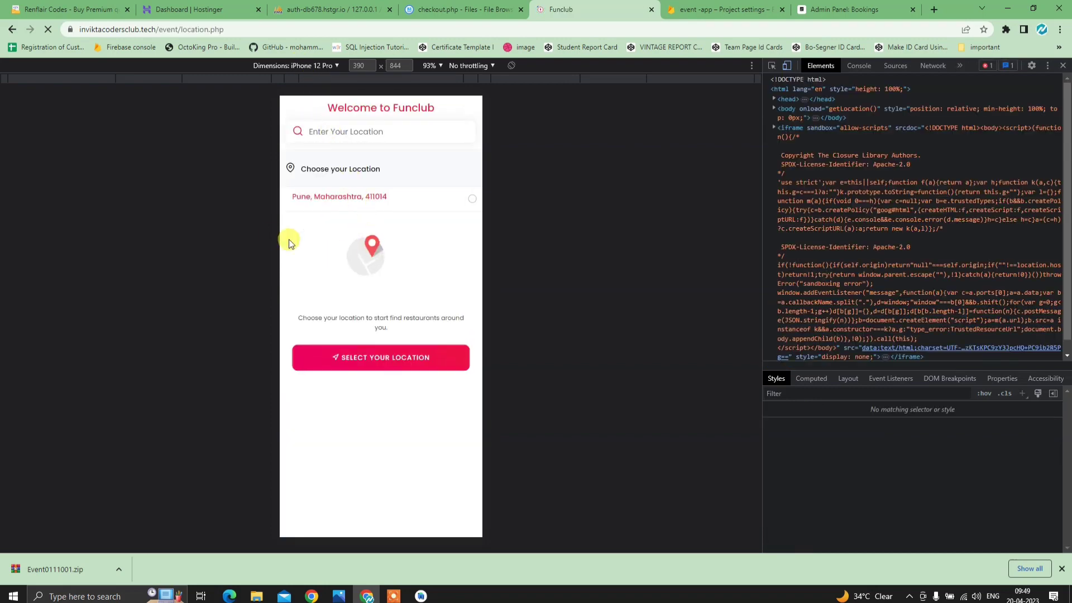
double_click(181, 31)
key("BackSpace")
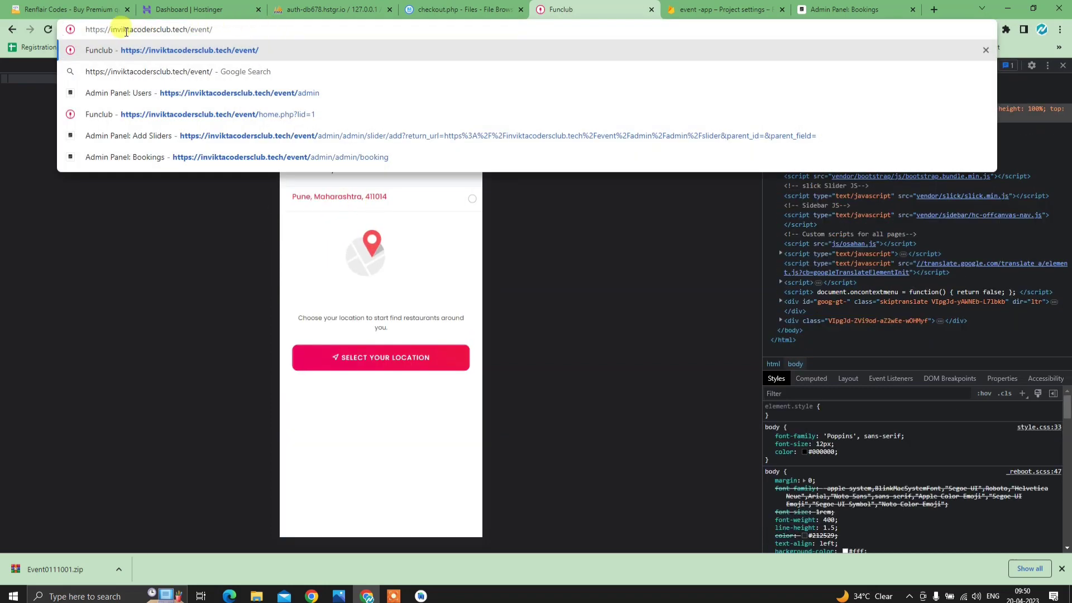
triple_click(211, 29)
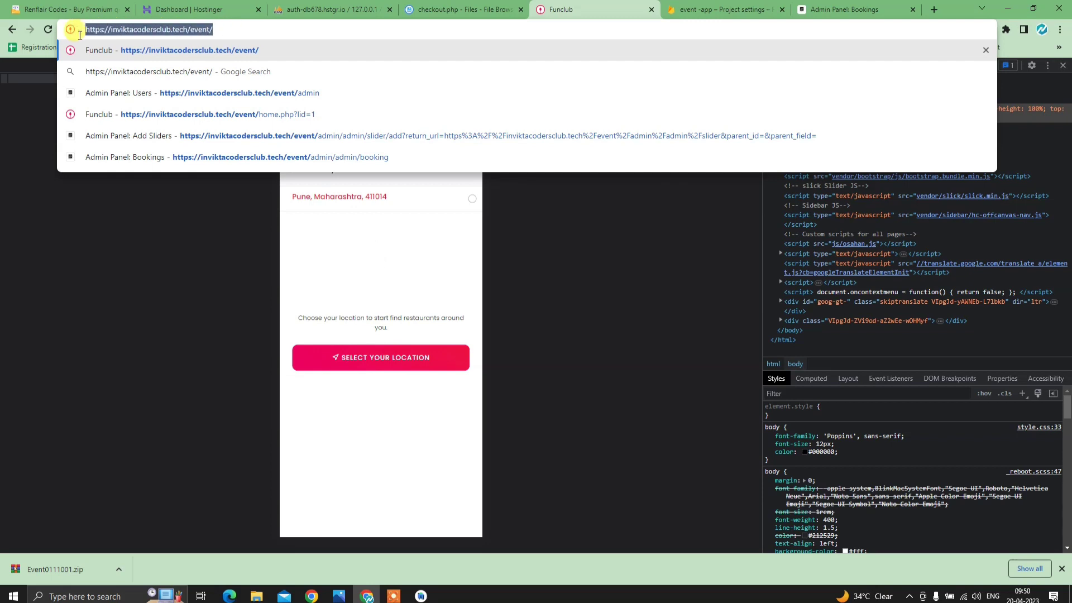
right_click(200, 31)
left_click(244, 112)
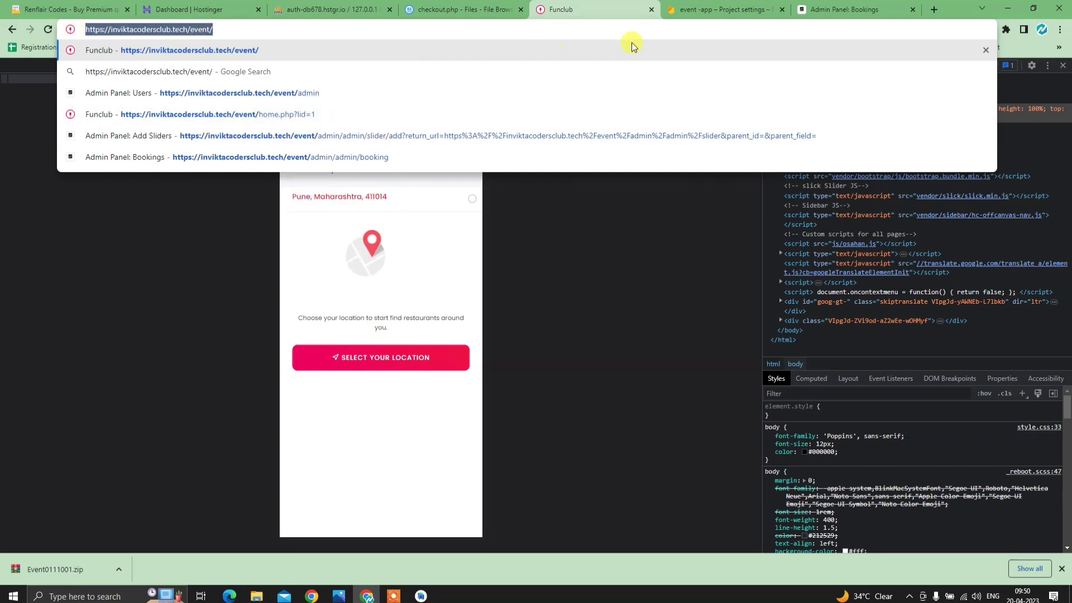
left_click(999, 10)
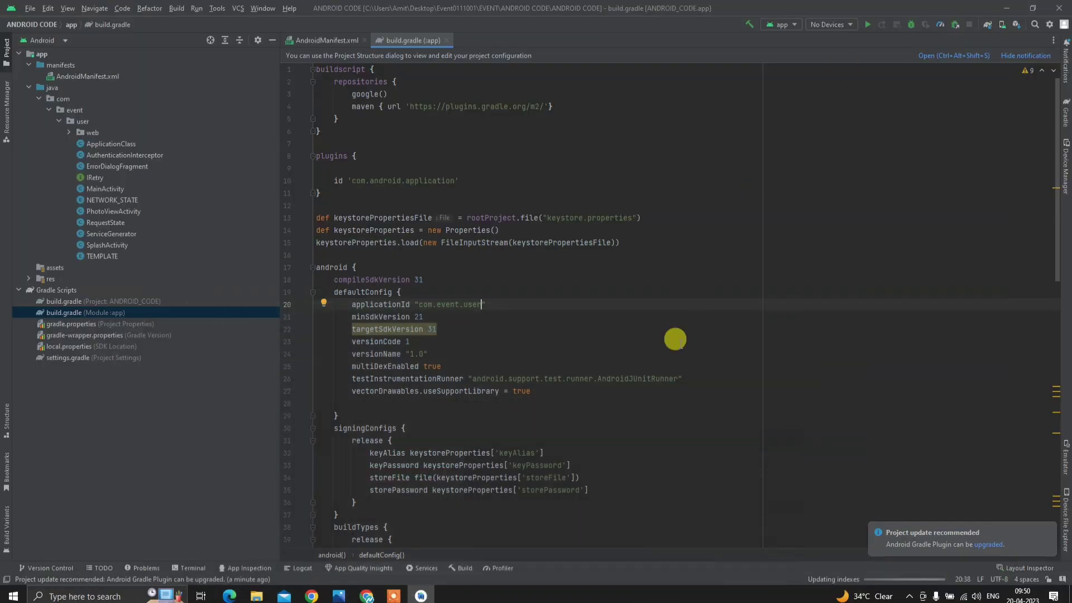
double_click(112, 192)
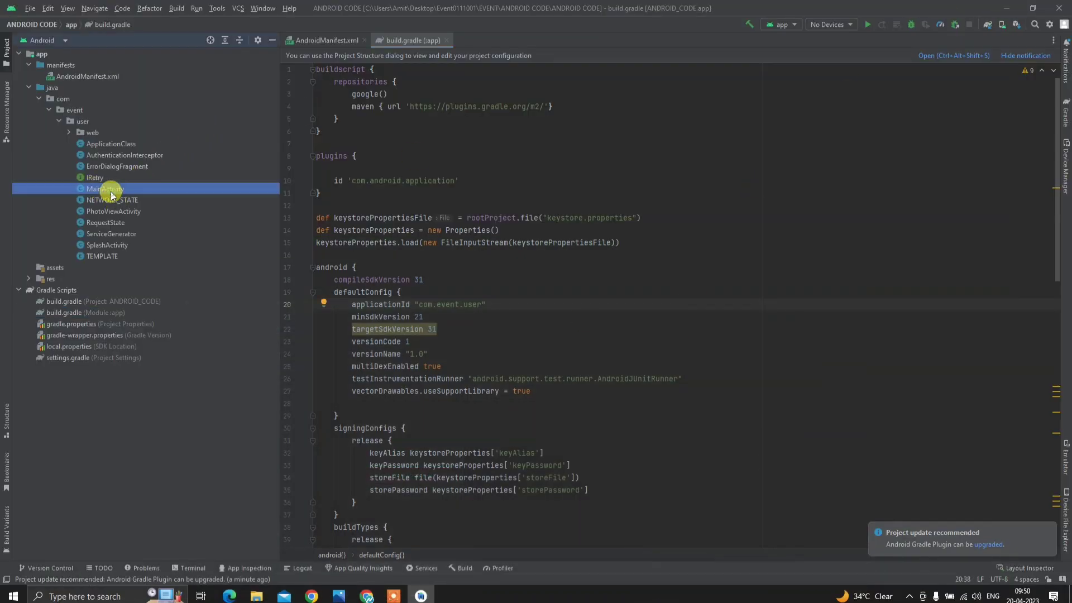
scroll(671, 430, "down", 6)
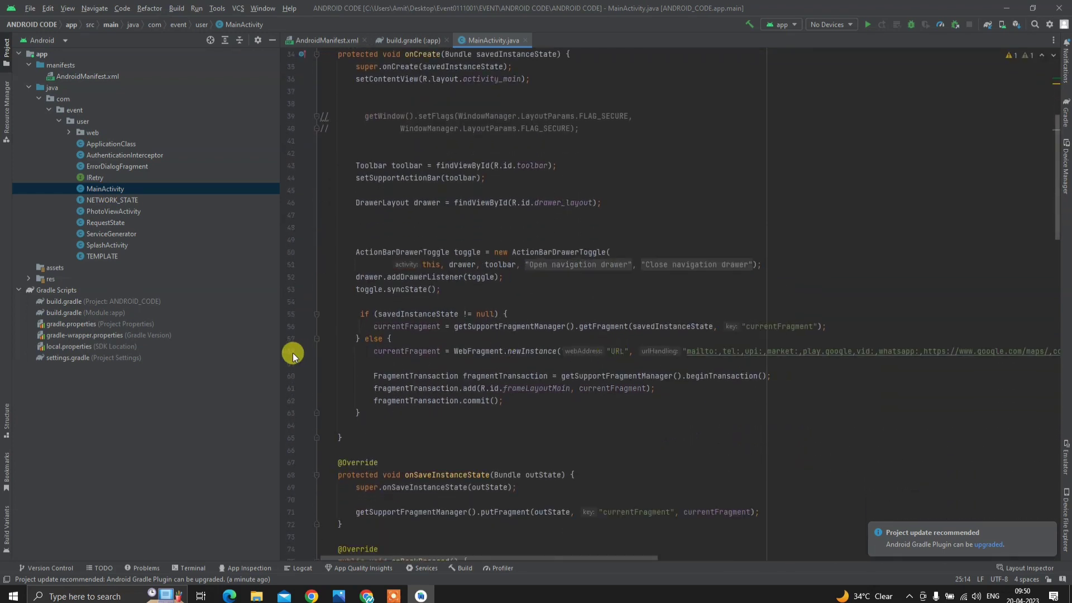
left_click(619, 350)
double_click(619, 351)
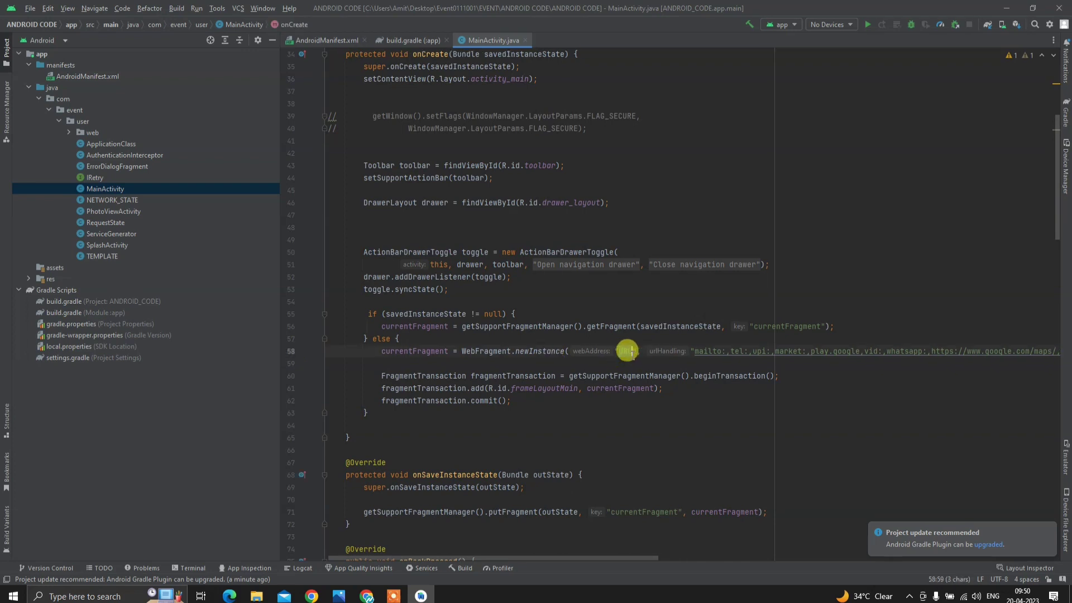
key("ctrl+v")
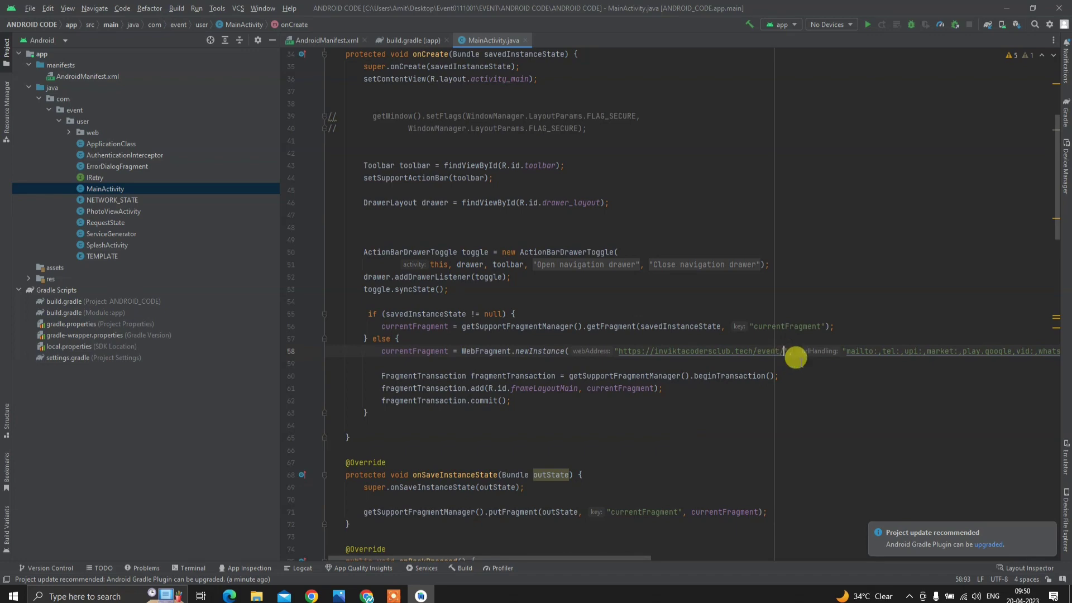
scroll(787, 357, "down", 2)
scroll(545, 307, "down", 13)
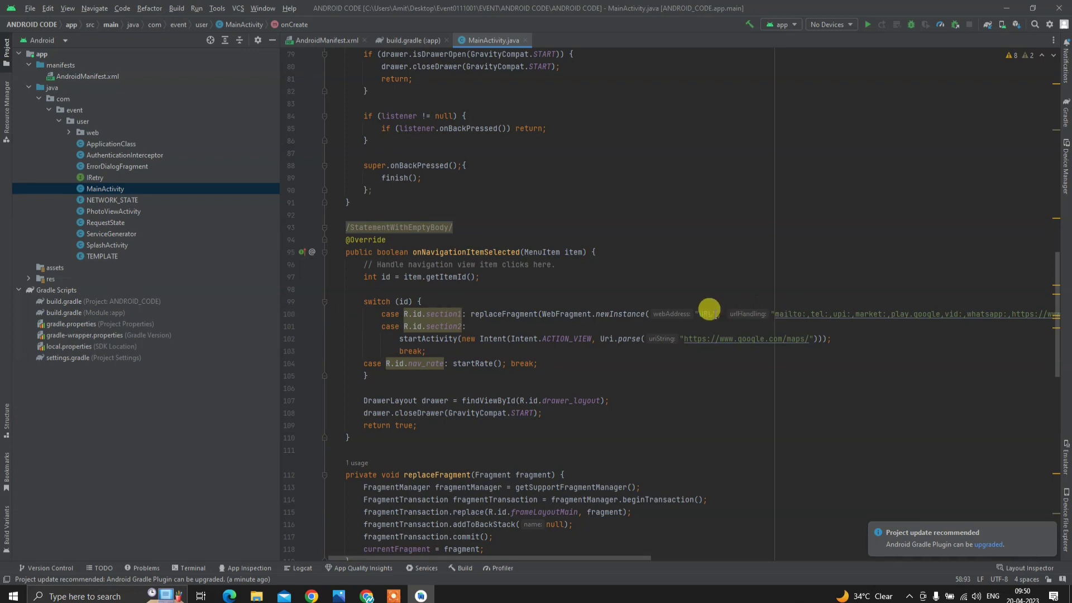
left_click_drag(706, 306, 690, 307)
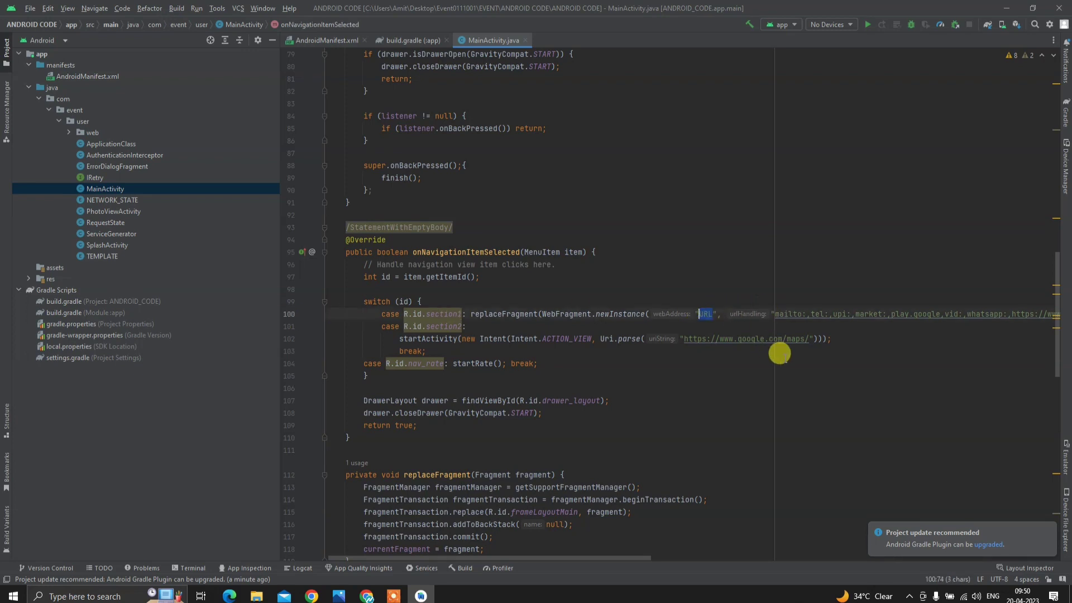
key("ctrl+v")
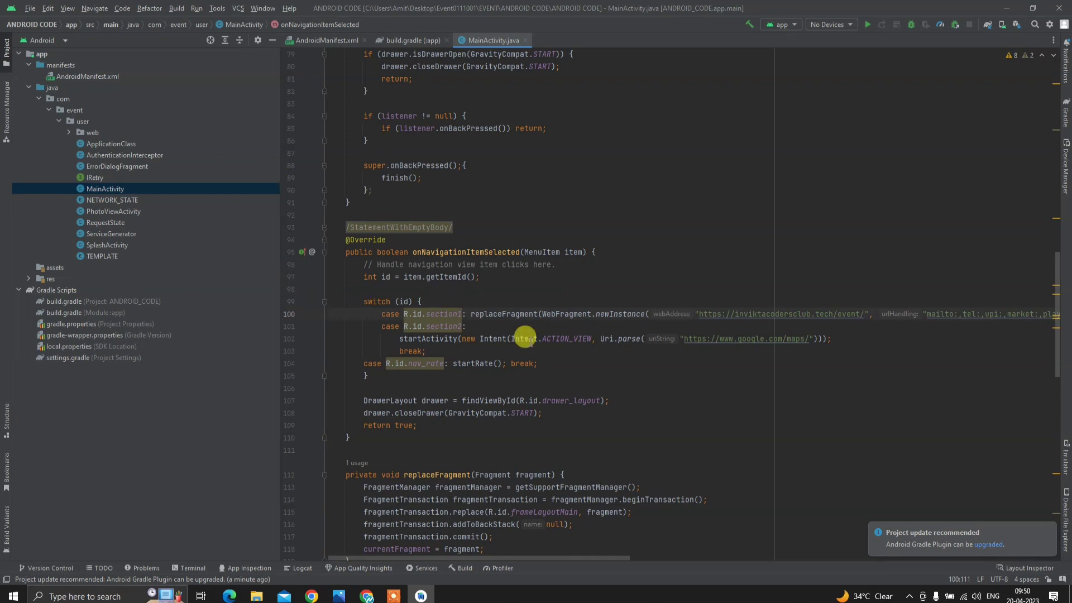
- Copy the start of the ONESIGNAL_APP_ID name from ApplicationClass line 9
mouse_move(524, 337)
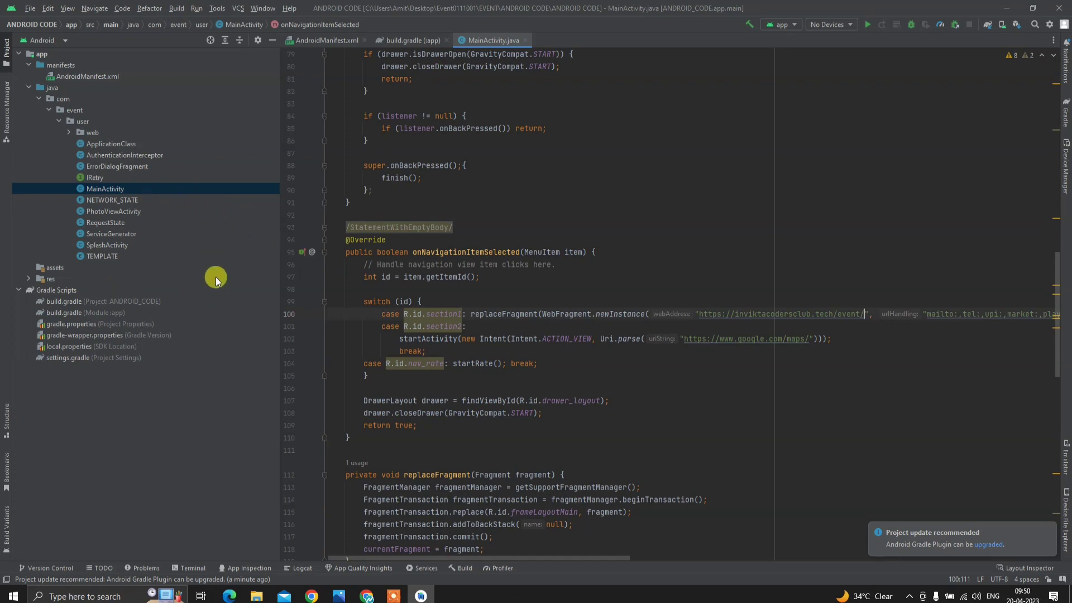
double_click(109, 145)
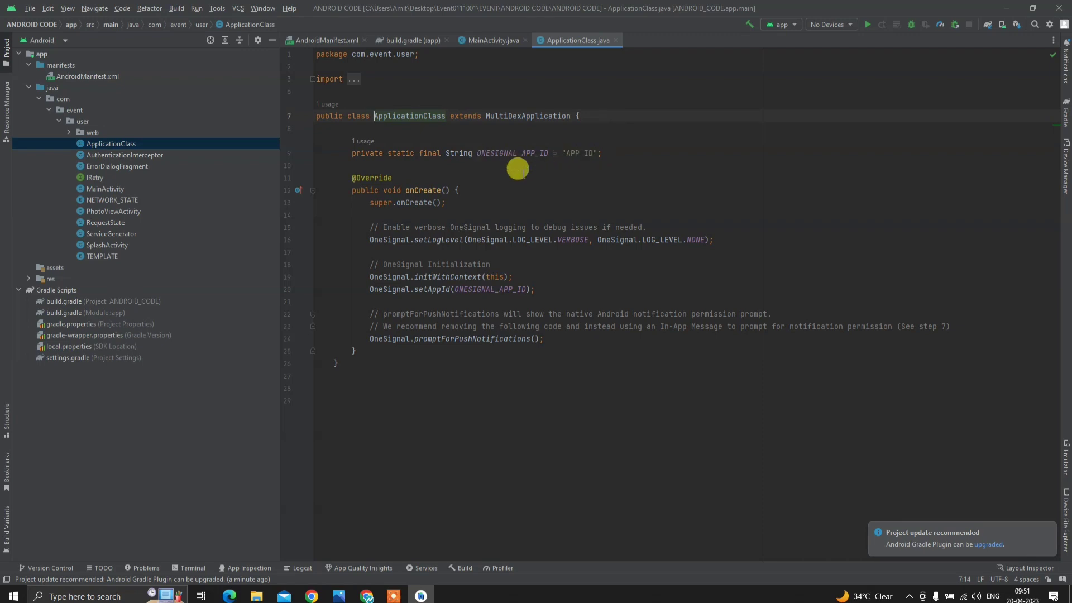
left_click(475, 153)
left_click_drag(476, 153, 512, 153)
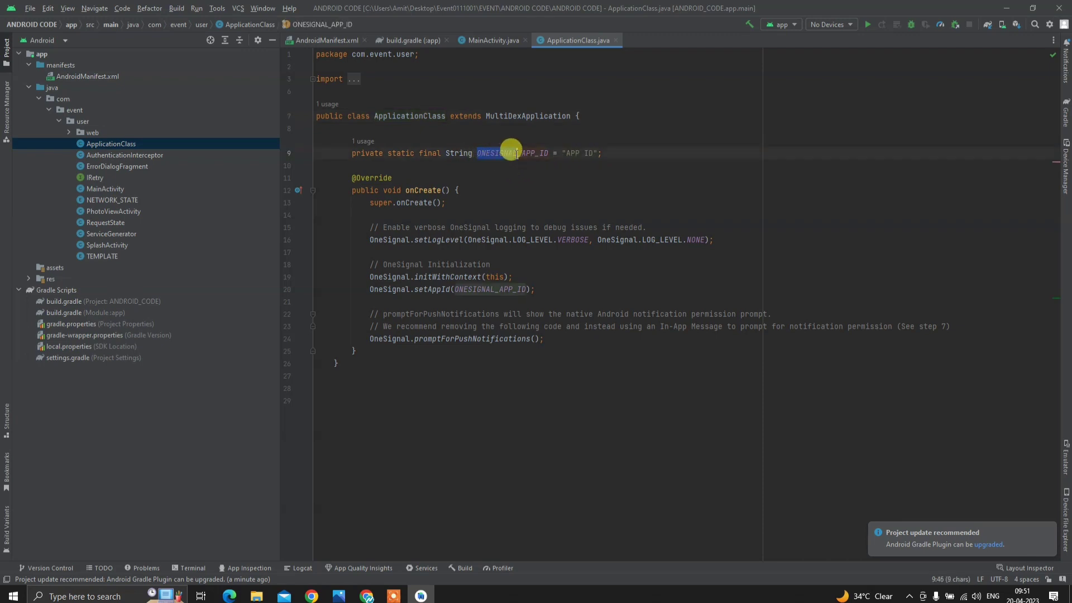
right_click(511, 156)
left_click(550, 189)
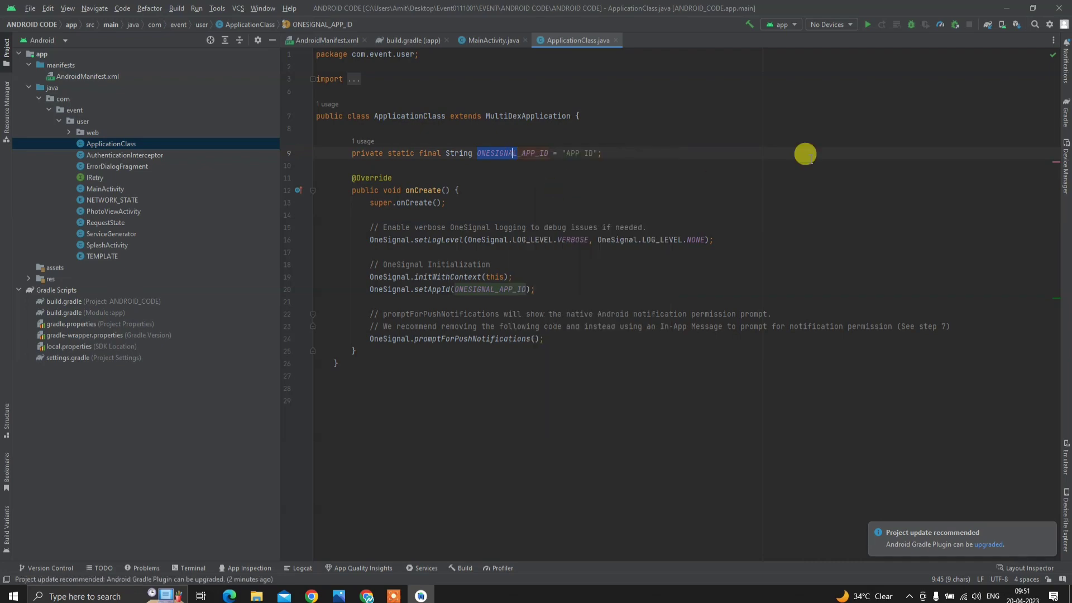
left_click(1008, 7)
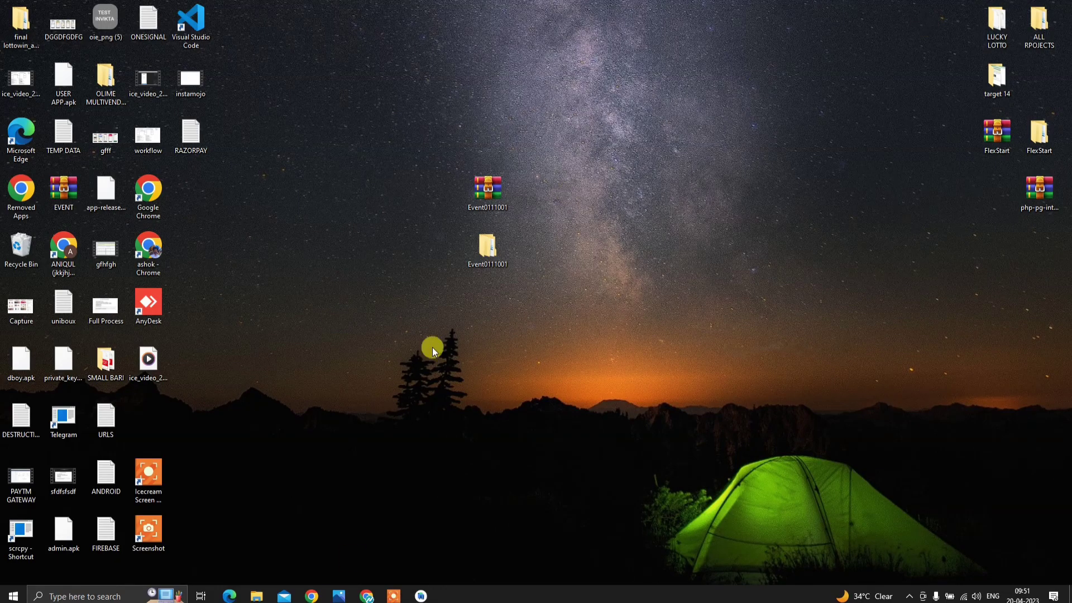
- Reopen the event -app project's settings on the Cloud Messaging tab
left_click(375, 599)
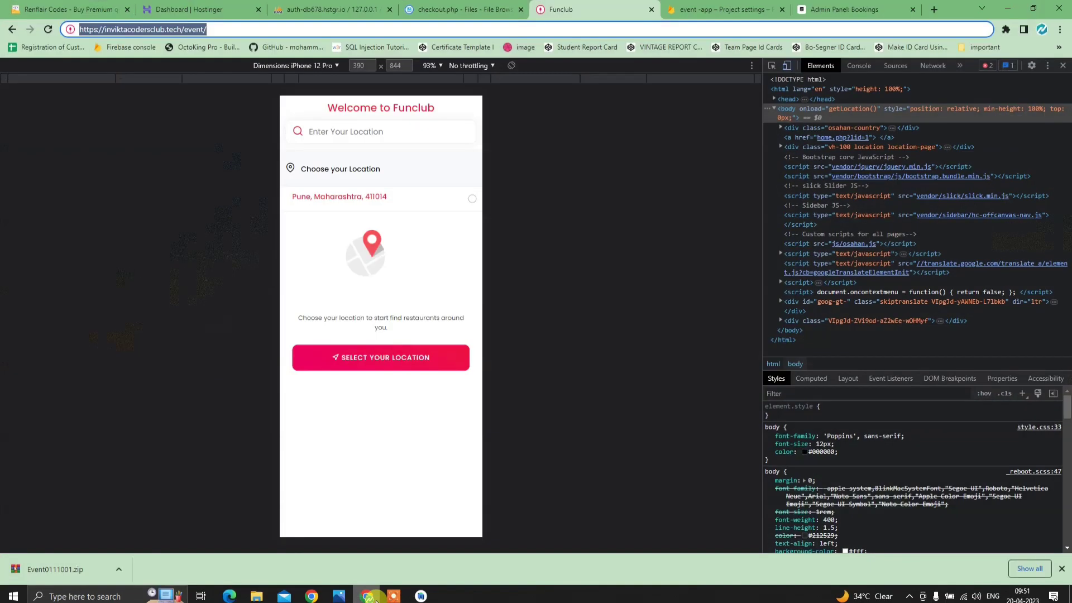
left_click(712, 5)
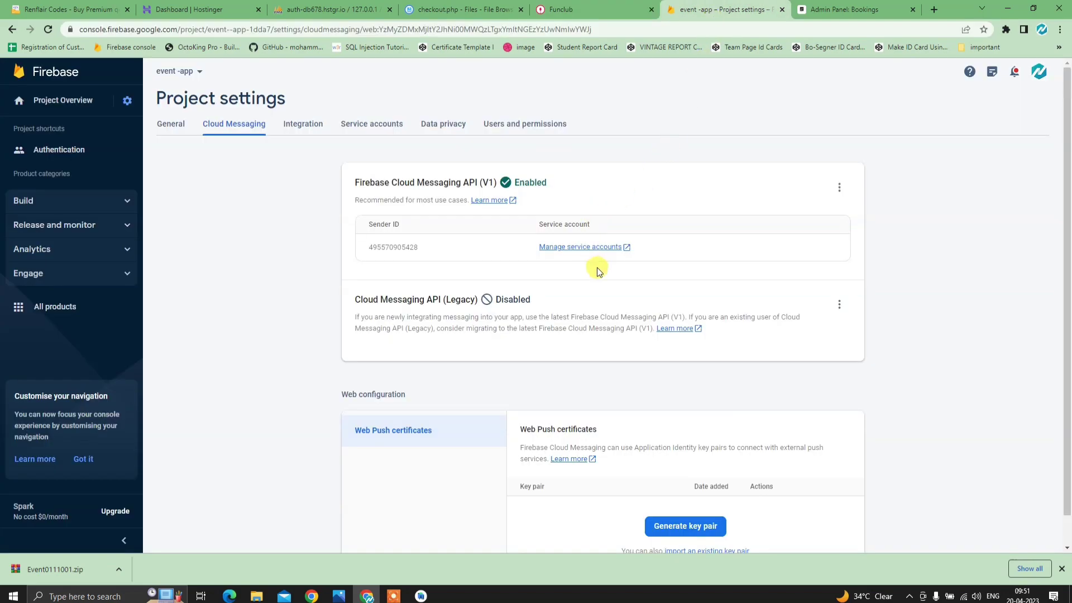
left_click(63, 100)
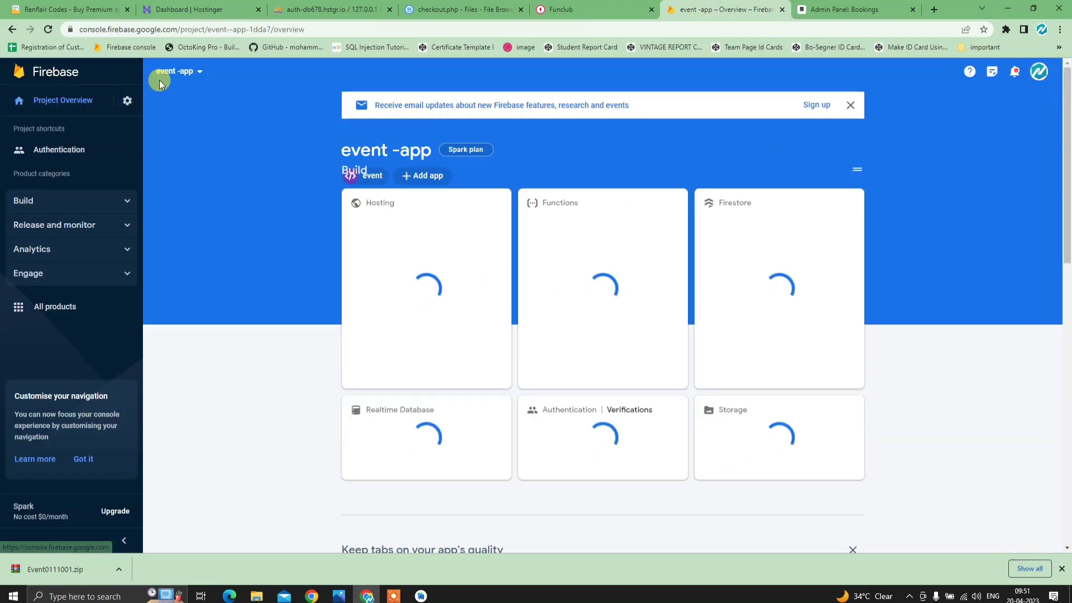
left_click(73, 71)
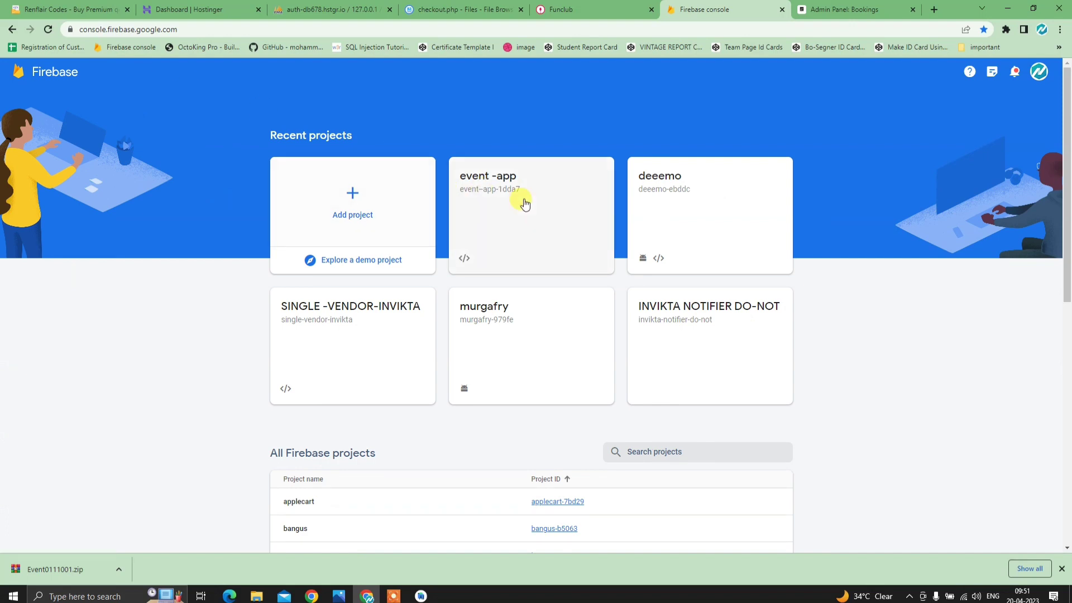
left_click(512, 207)
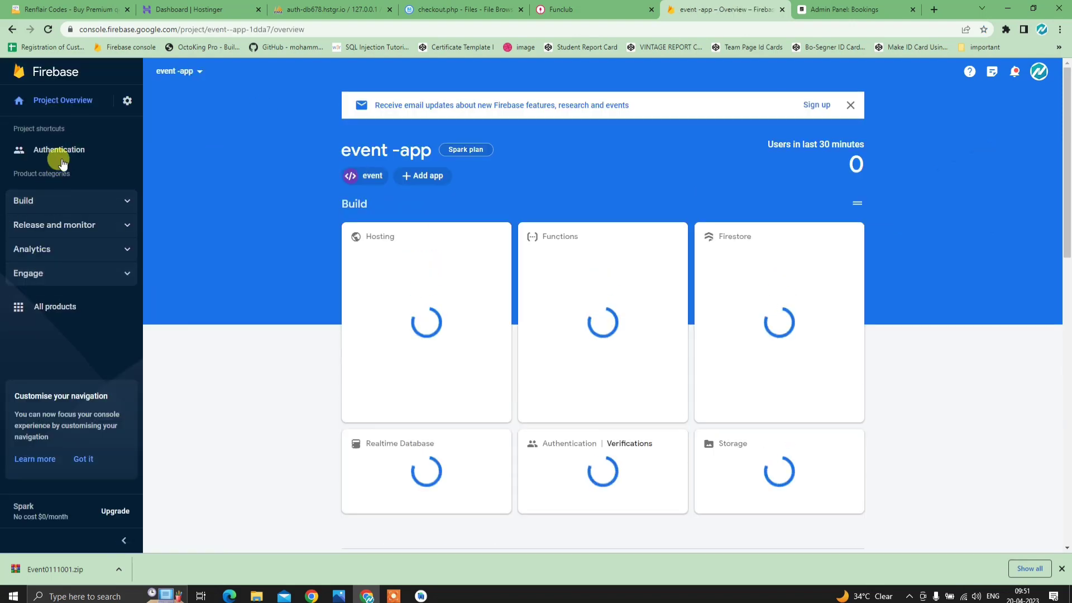
left_click(127, 100)
left_click(153, 104)
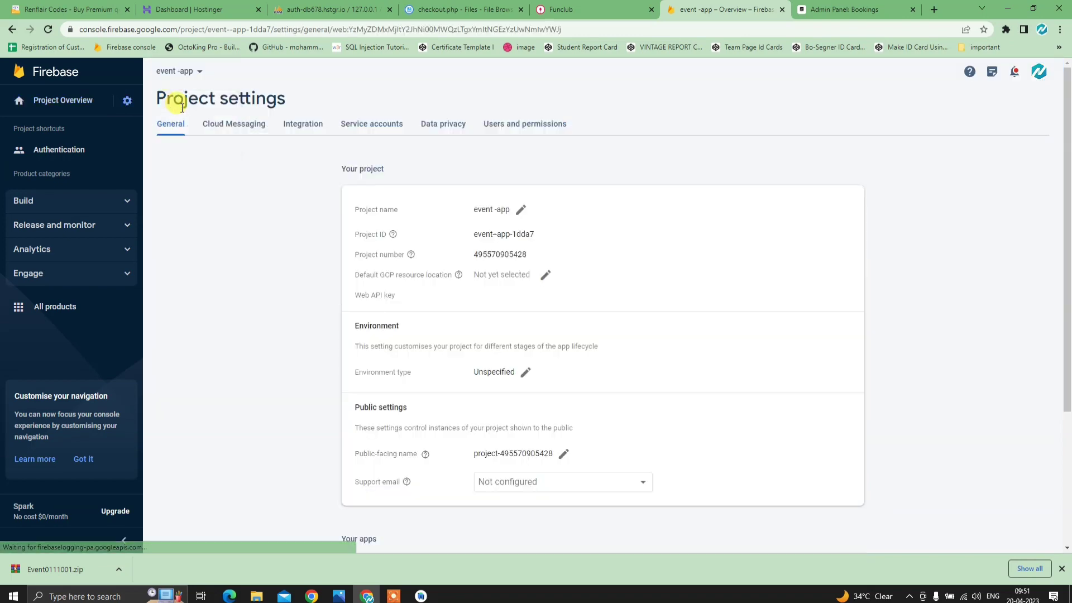
left_click(237, 126)
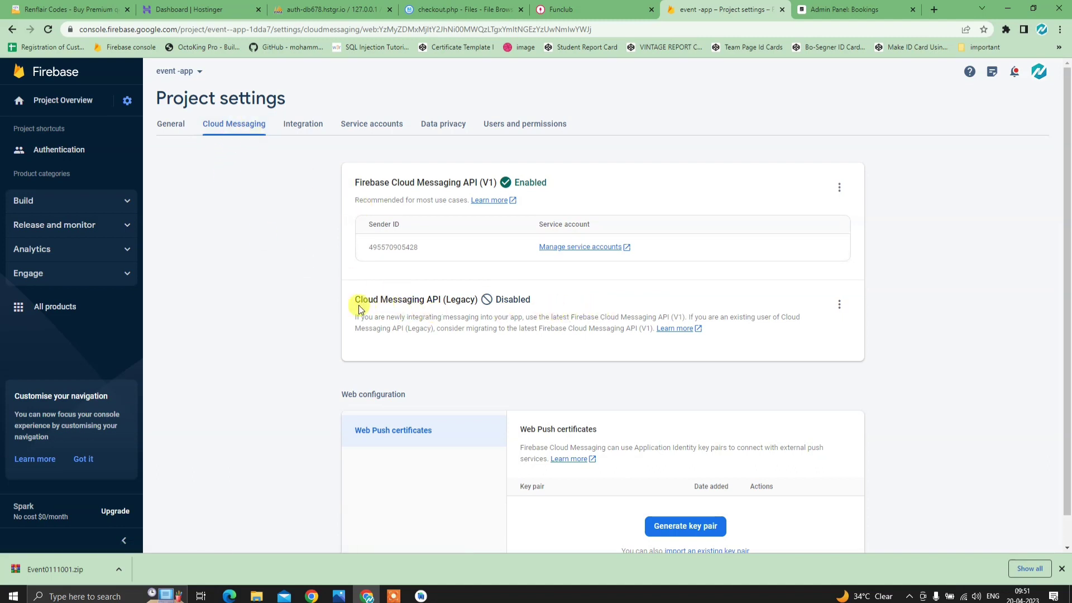
- Open the Cloud Messaging API (Legacy) in Google Cloud Console from its options menu
left_click_drag(352, 301, 489, 307)
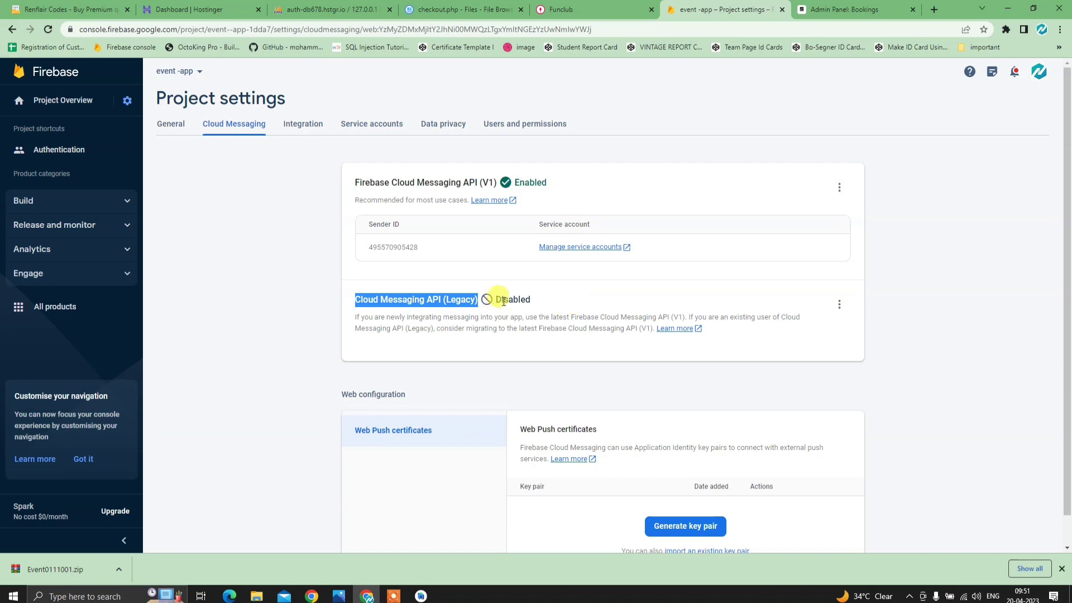
left_click(839, 305)
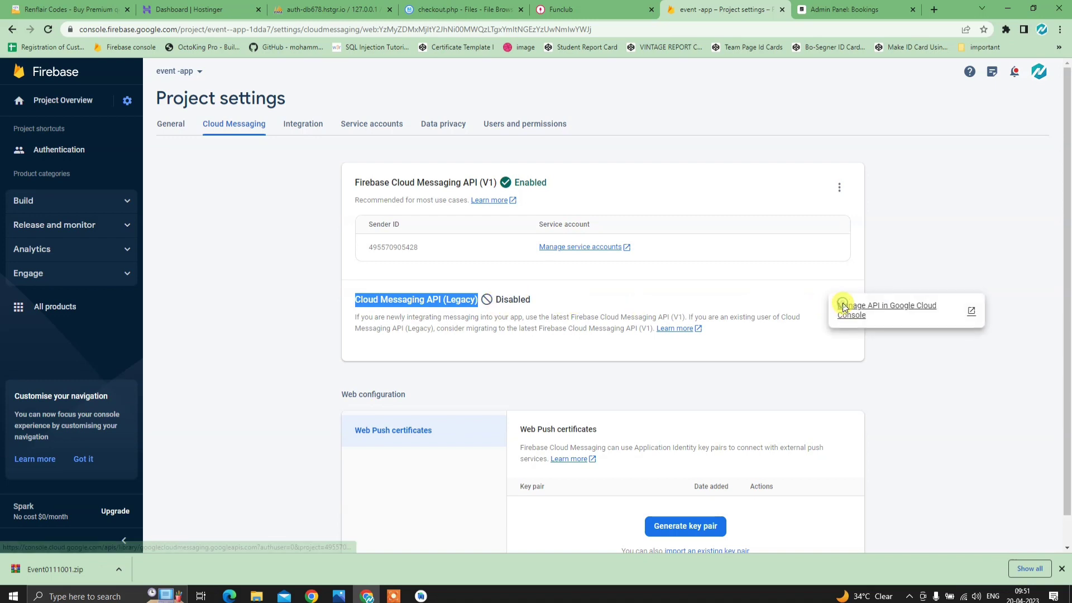
left_click(871, 311)
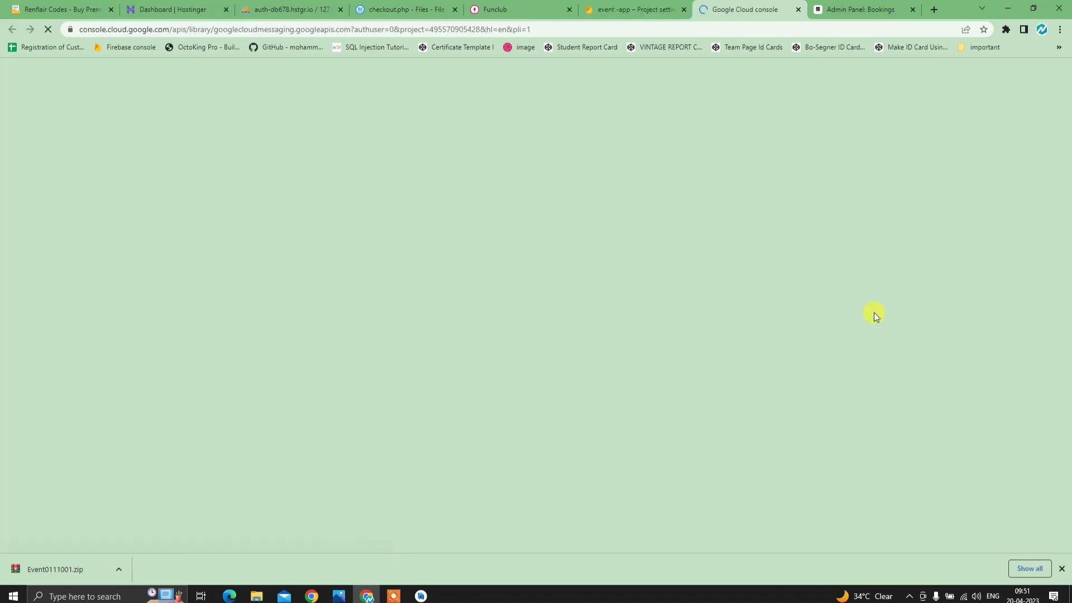
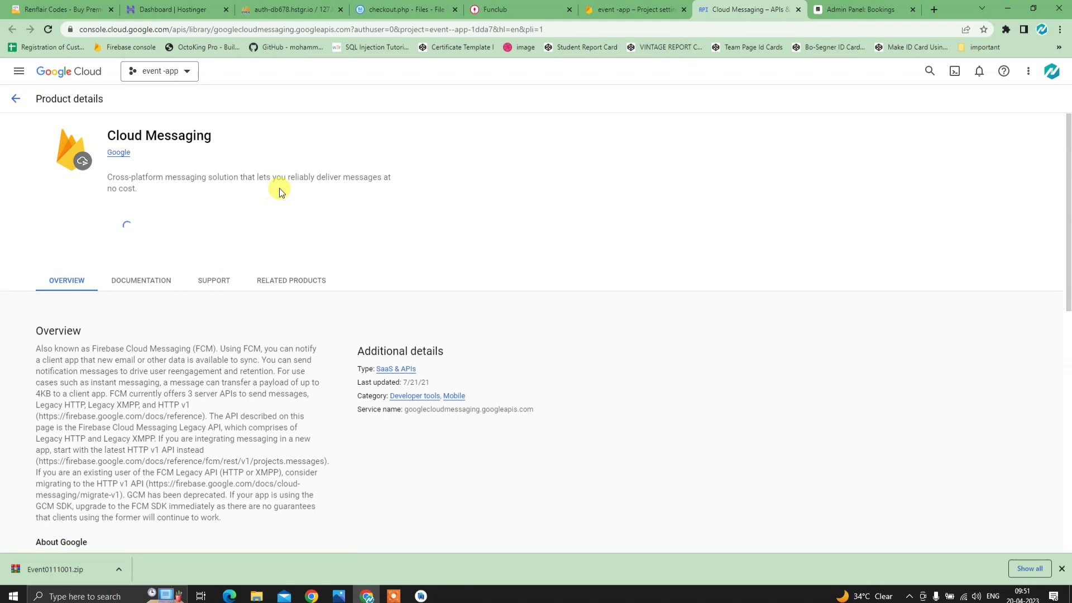
- Reload Firebase Project settings to confirm Cloud Messaging API (Legacy) is Enabled with a server key
left_click(621, 12)
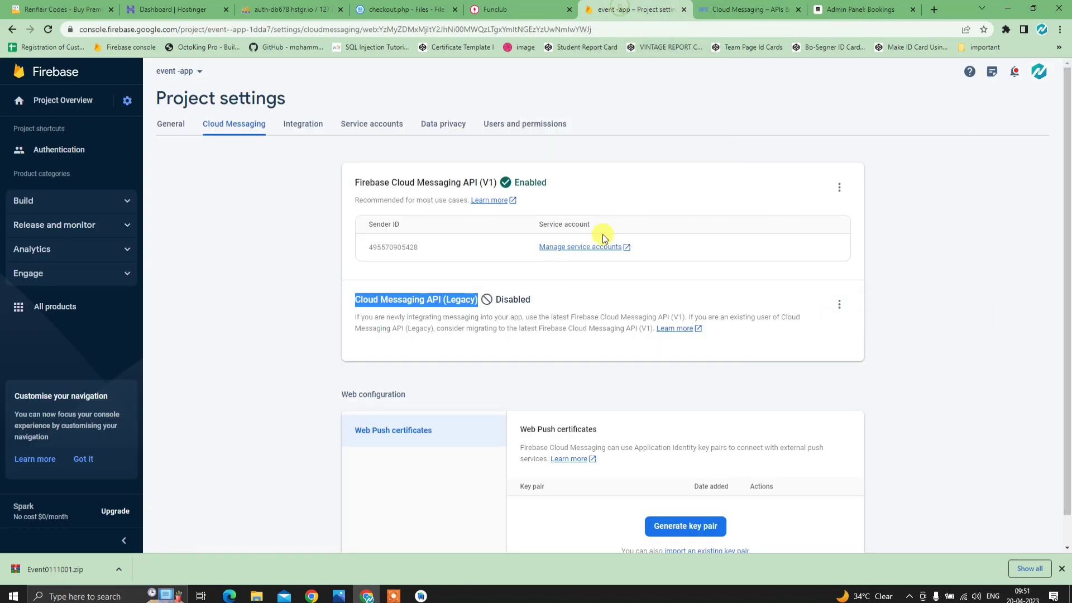
left_click(44, 35)
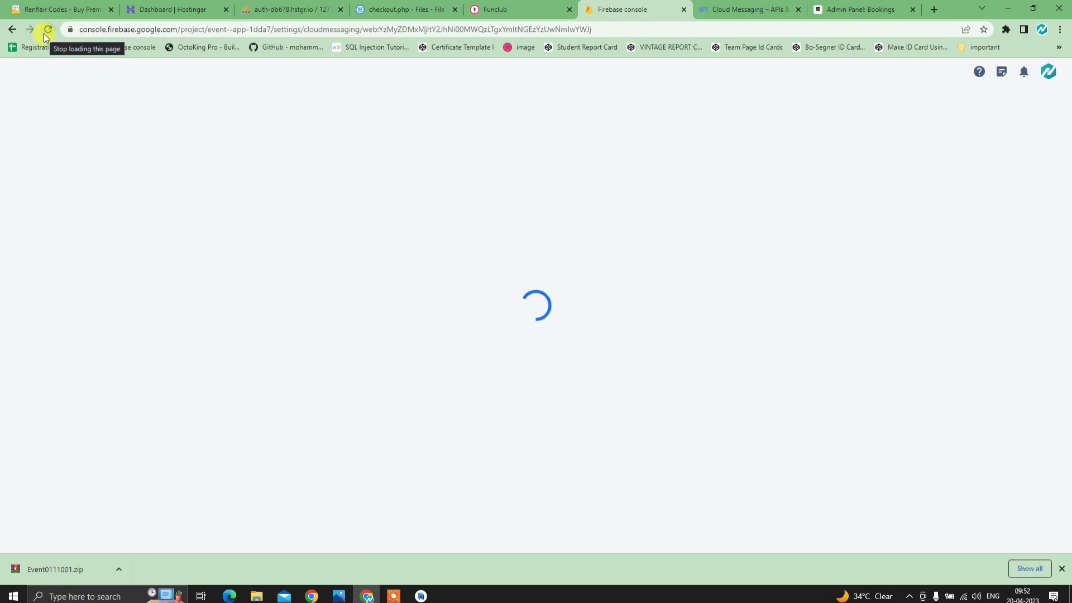
scroll(496, 368, "down", 2)
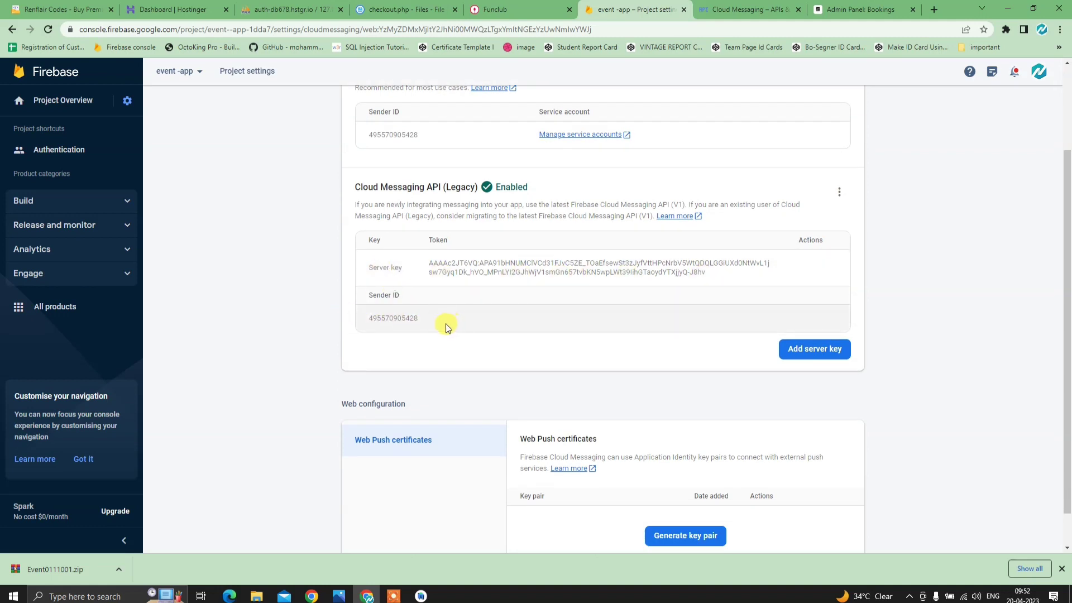
left_click(746, 10)
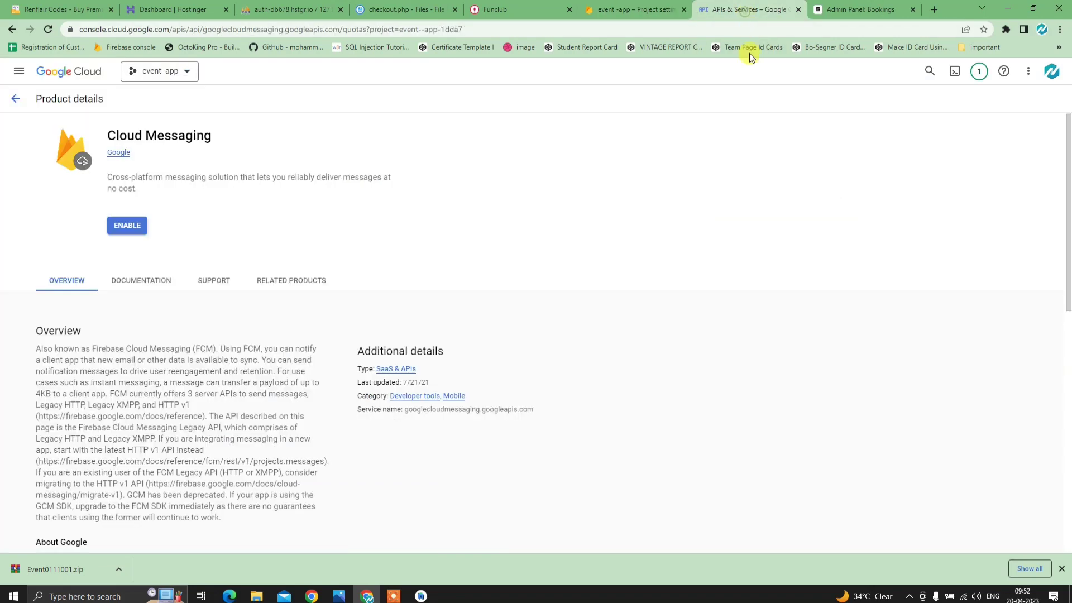
left_click(798, 10)
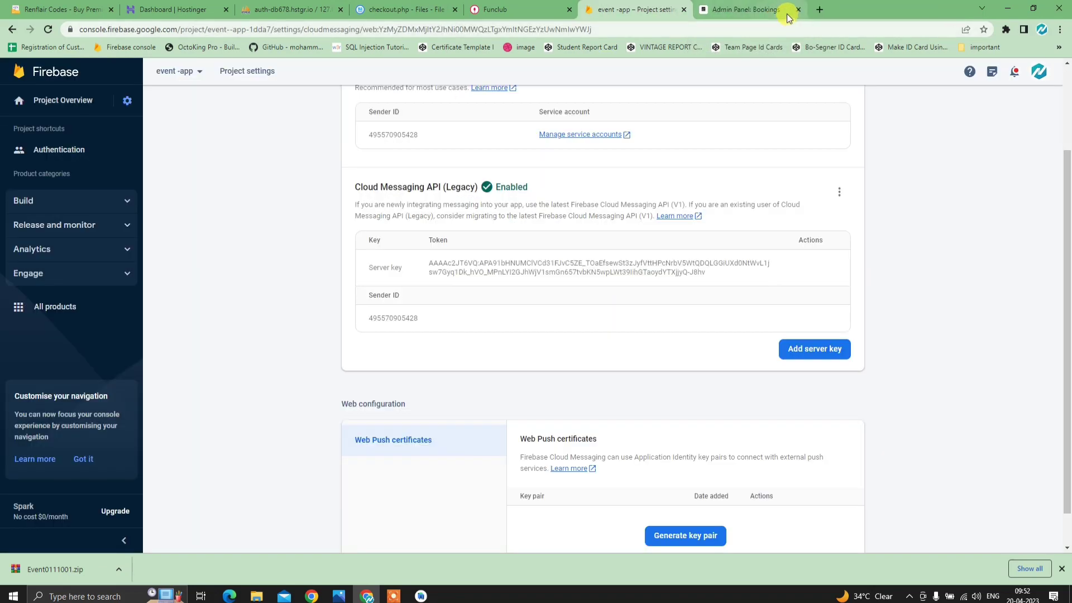
left_click(818, 11)
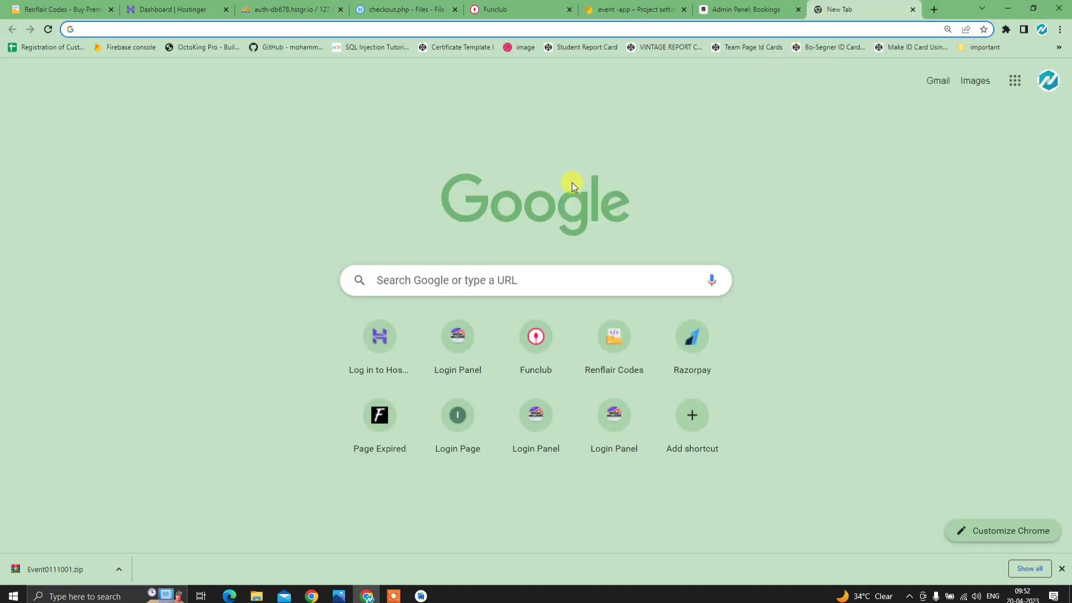
- Search for 'onesignal', open the OneSignal site and log in with a Google account
type("one")
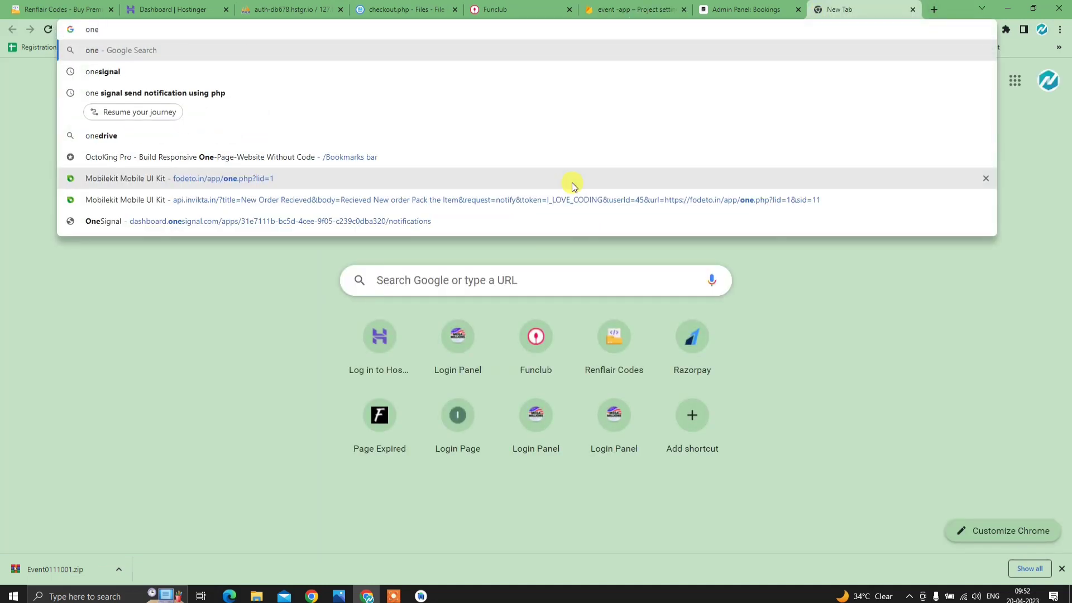
type("signal")
key("Return")
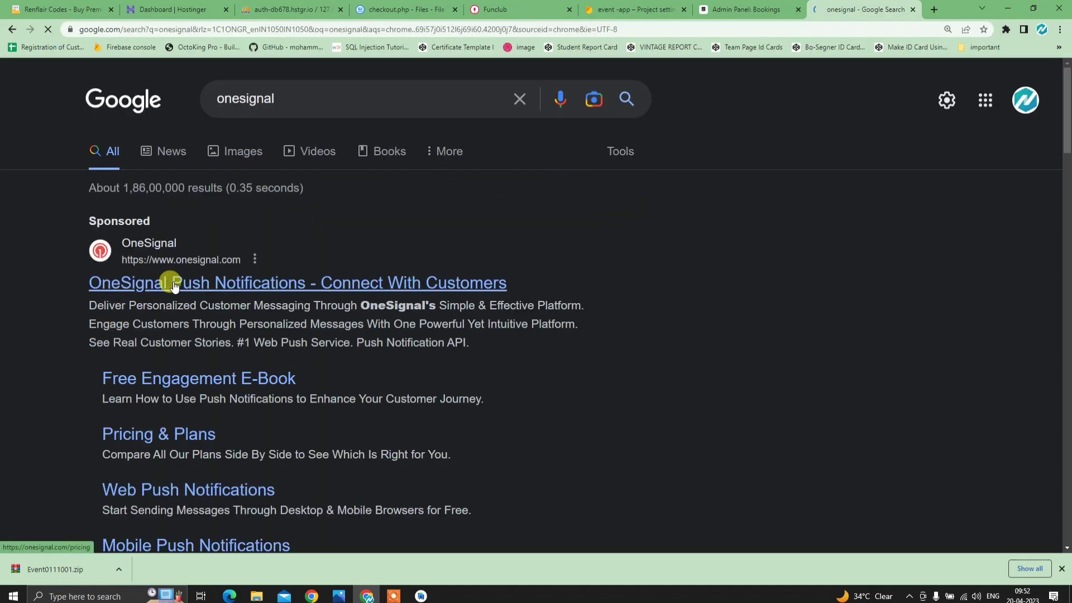
left_click(173, 285)
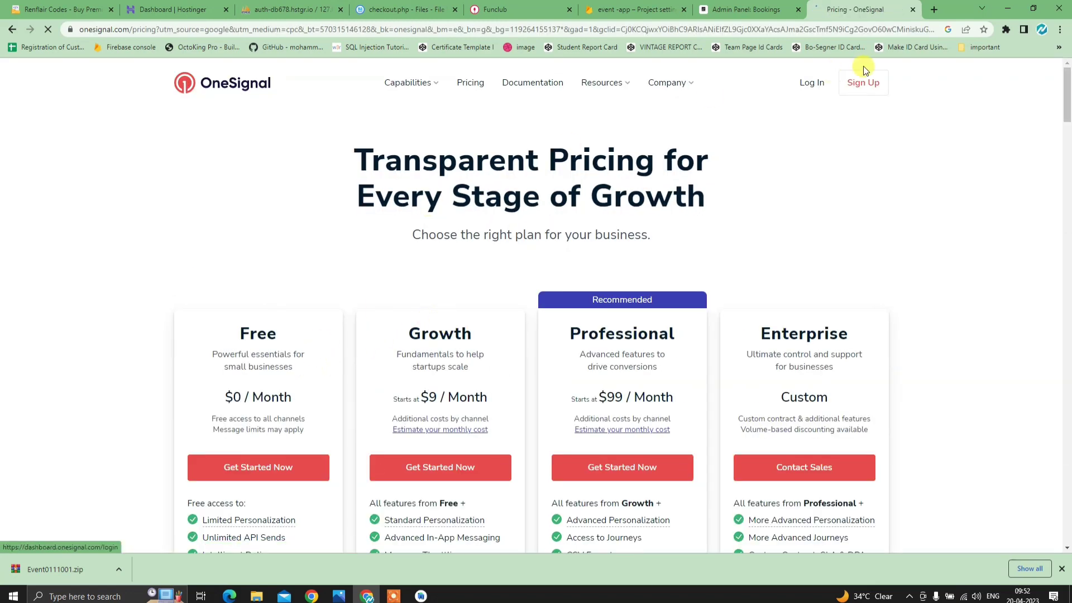
left_click(812, 83)
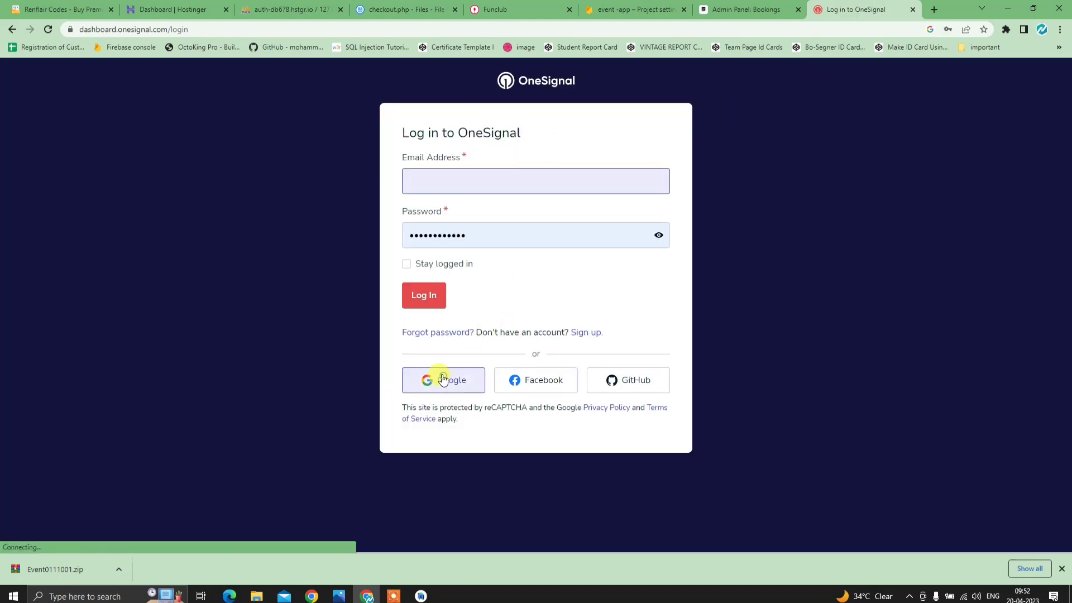
left_click(442, 381)
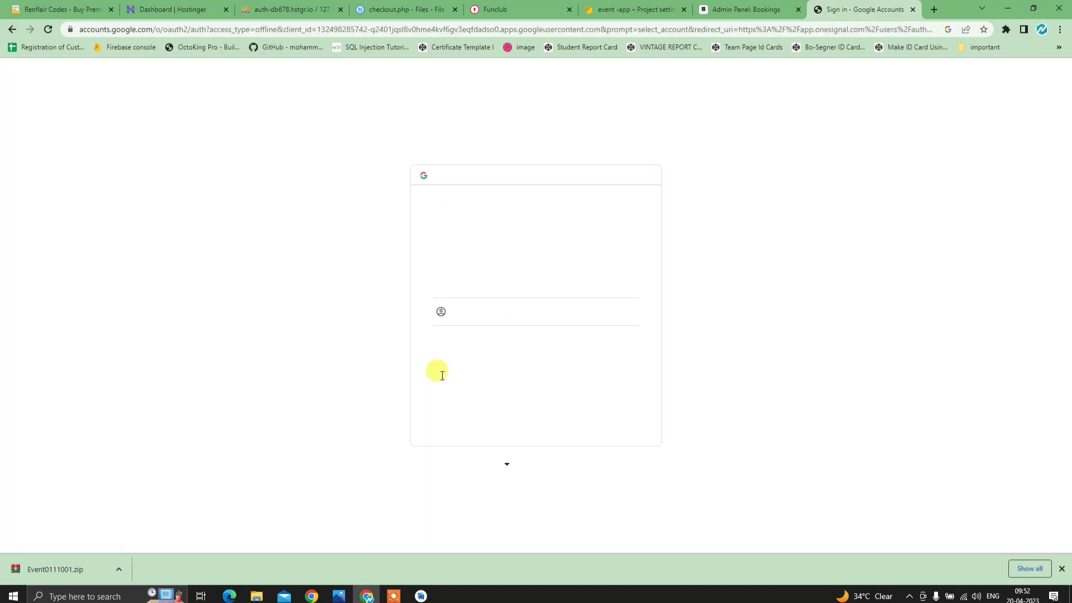
left_click(537, 286)
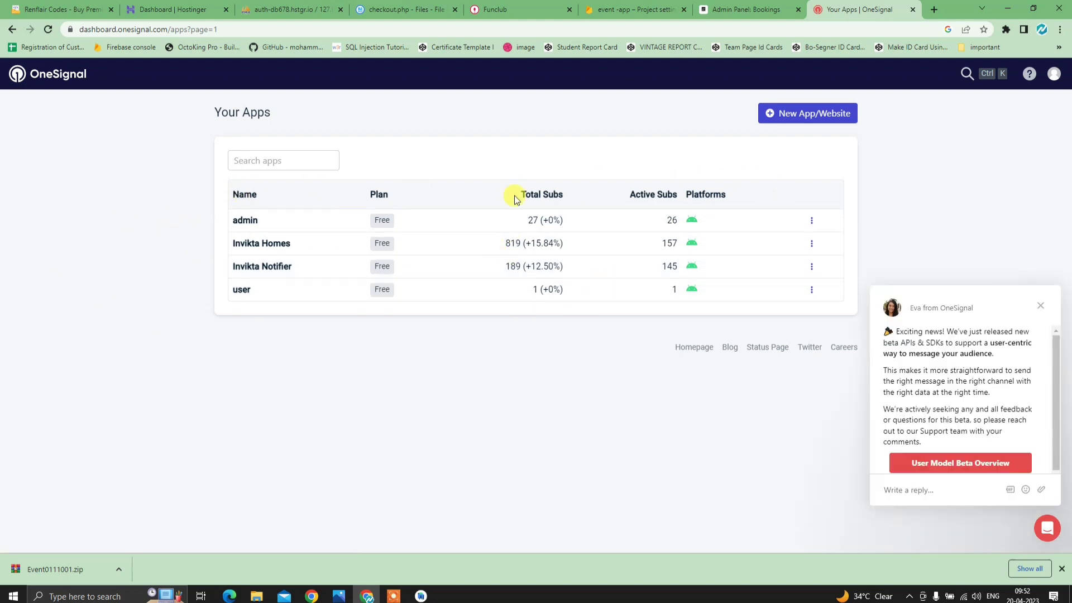
- Create a OneSignal app named 'event' on Google Android (FCM) and proceed to platform configuration
left_click(1040, 305)
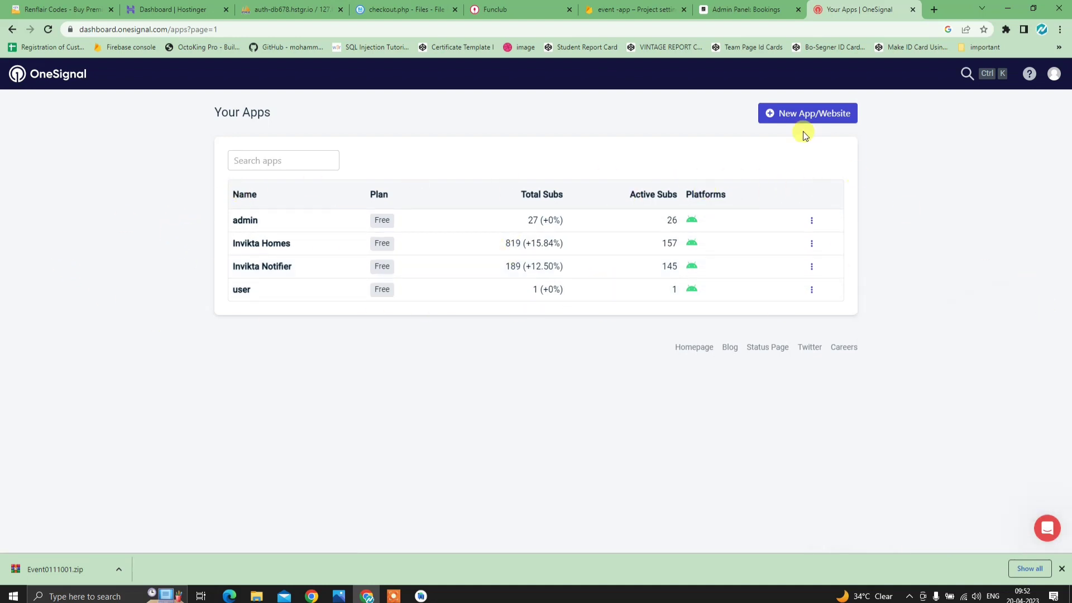
left_click(807, 118)
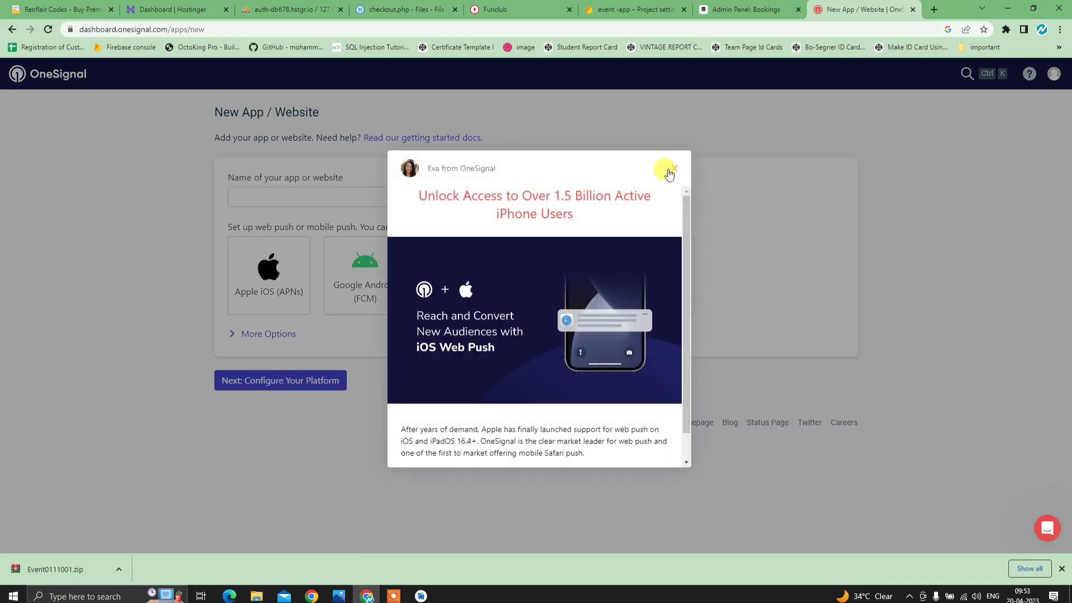
left_click(673, 168)
left_click(310, 192)
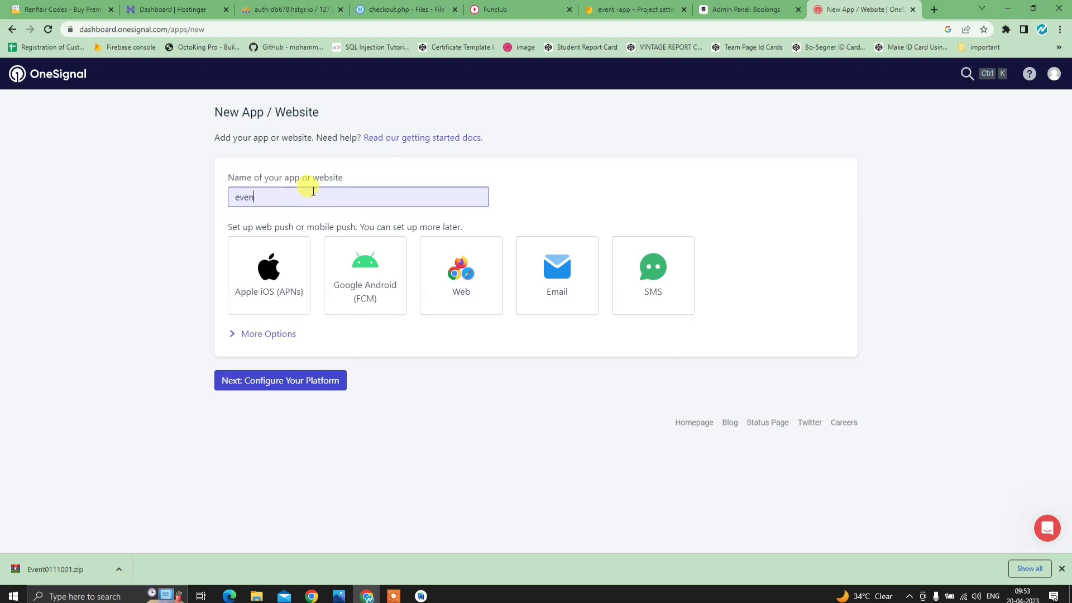
left_click(342, 294)
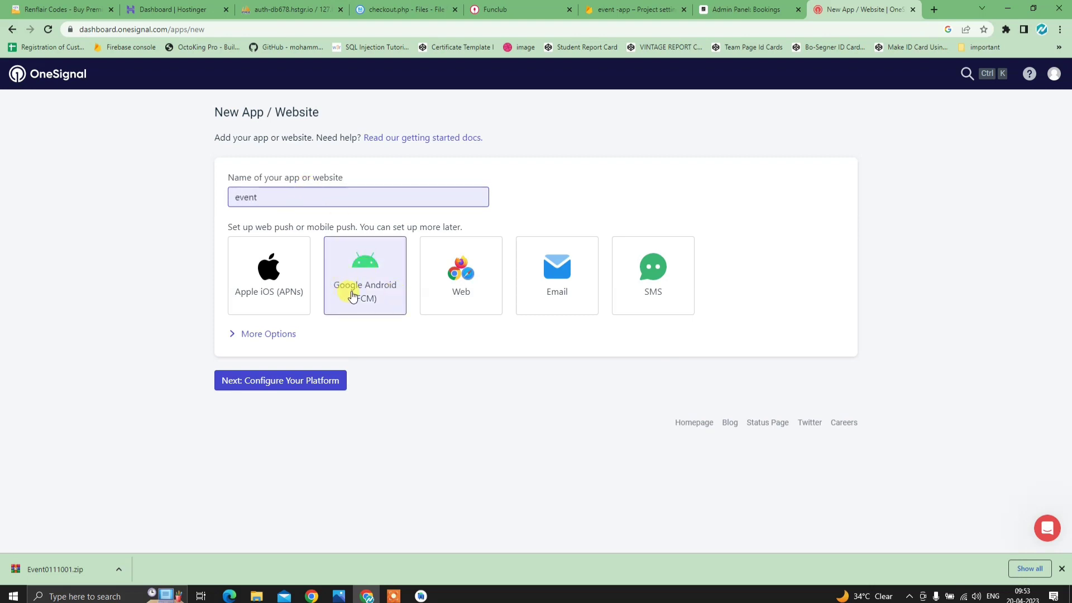
left_click(384, 294)
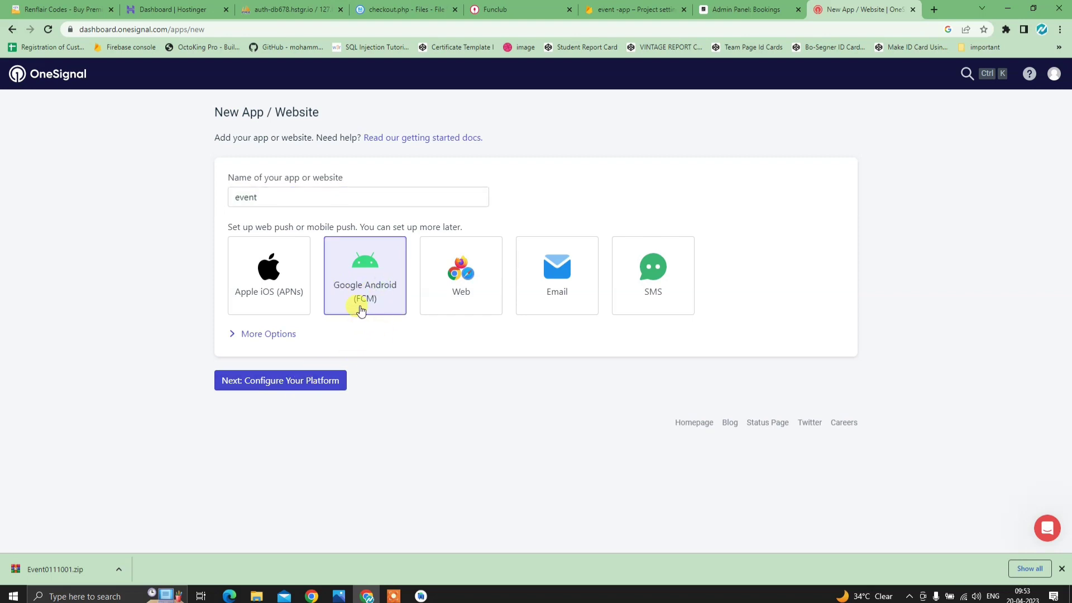
left_click(318, 377)
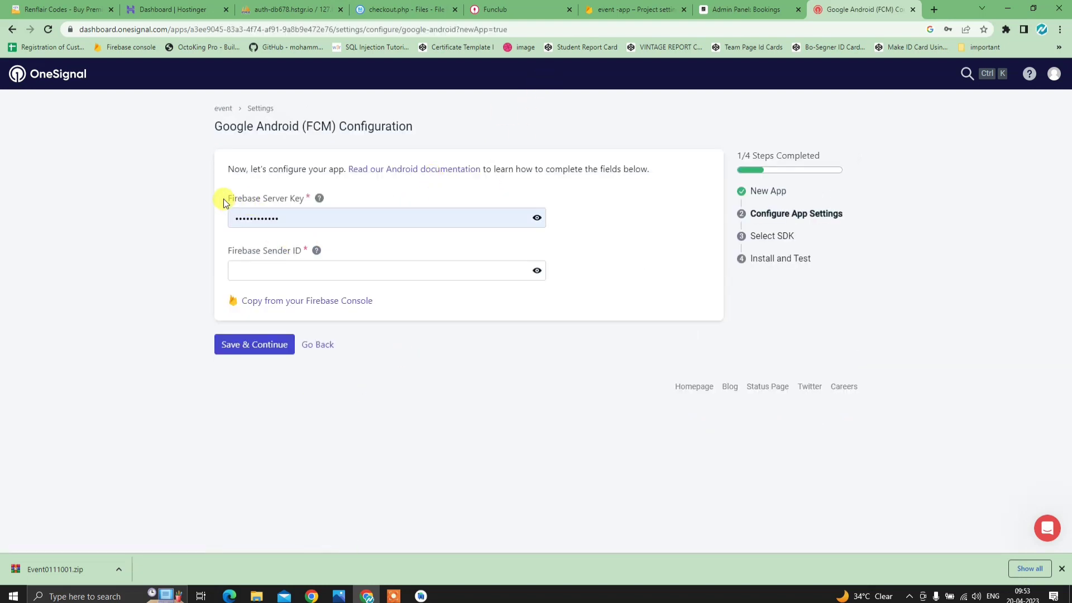
- Copy the Firebase server key into OneSignal's Server Key field
left_click(623, 10)
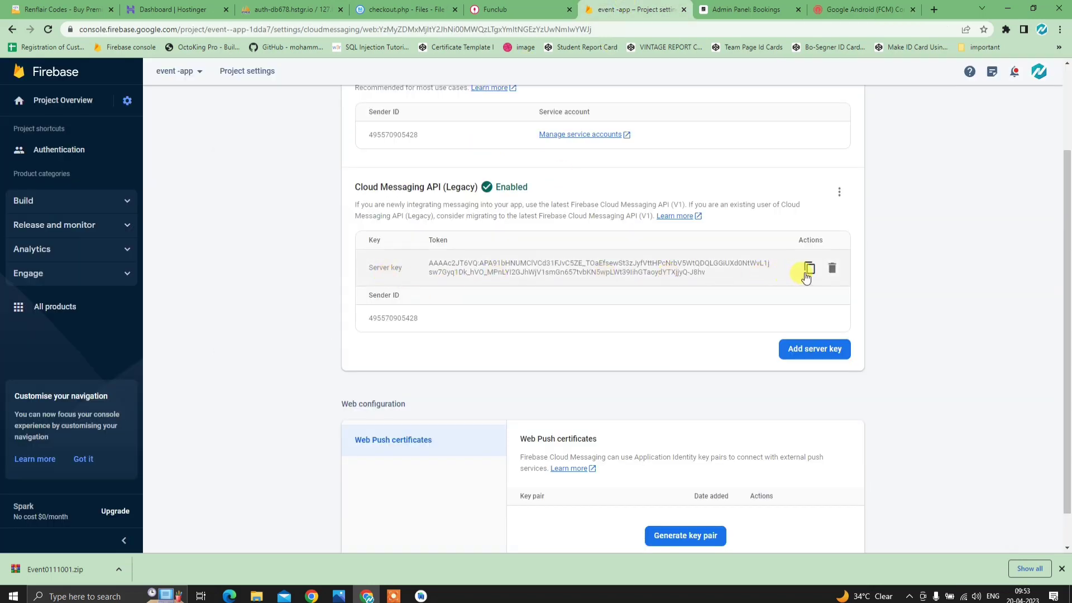
left_click(809, 268)
left_click(859, 9)
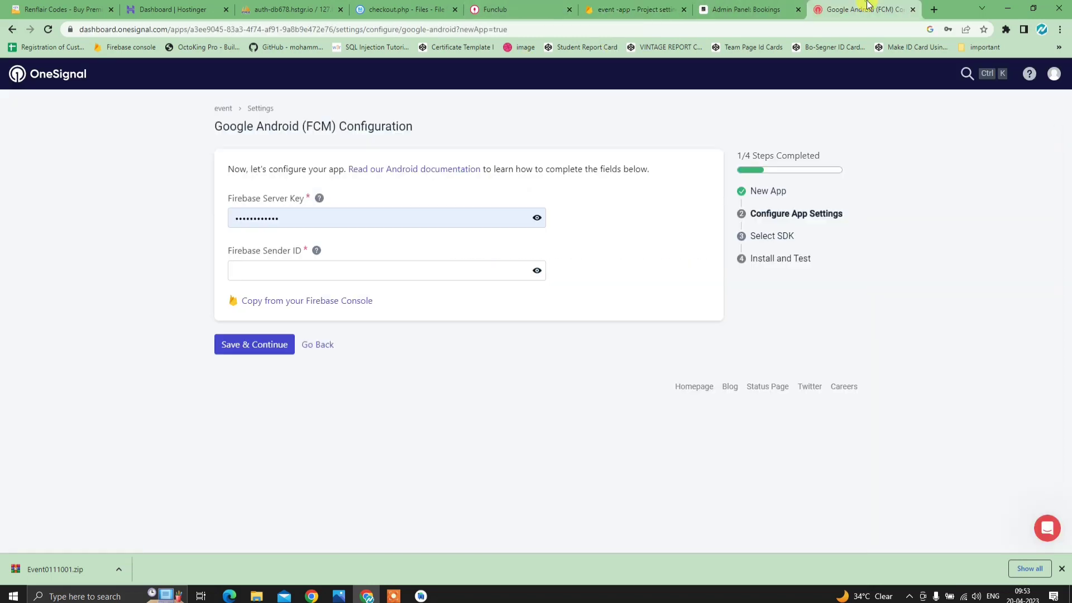
left_click_drag(312, 222, 203, 219)
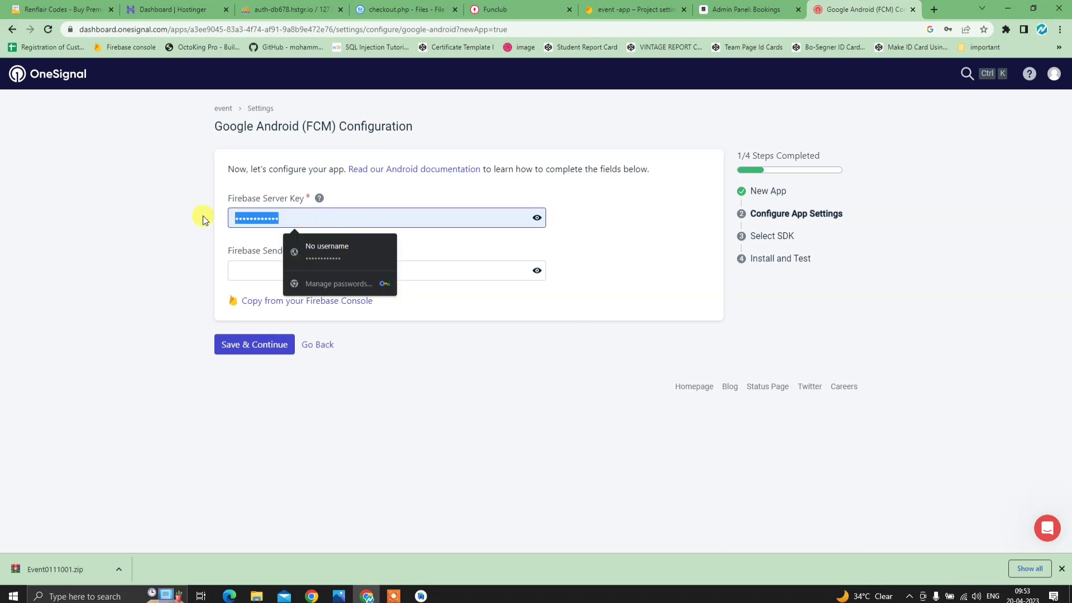
key("ctrl+v")
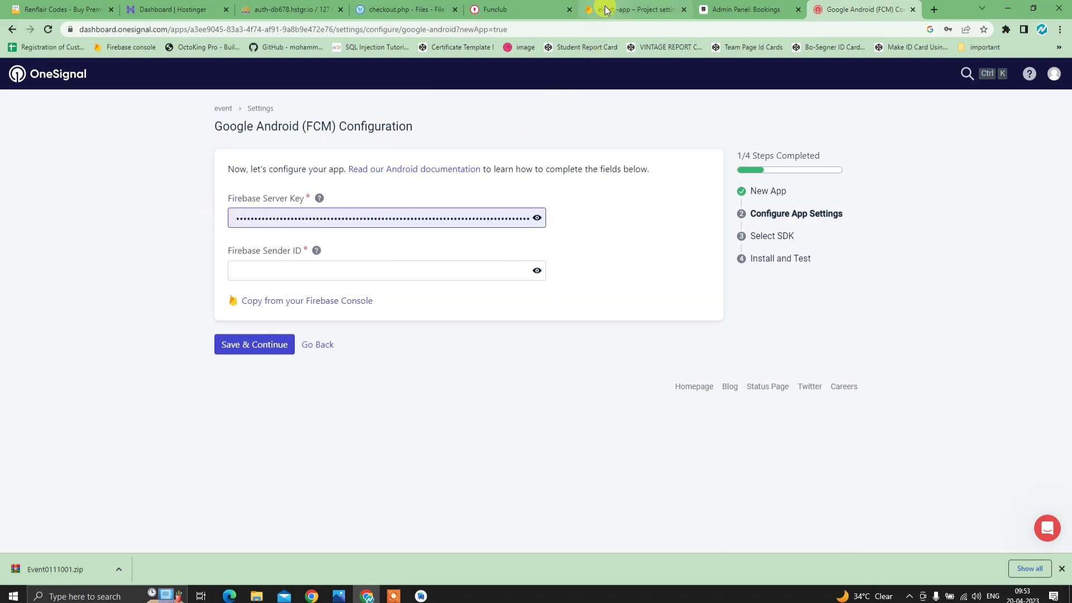
- Copy the Firebase Sender ID into OneSignal and save the credentials
left_click(606, 9)
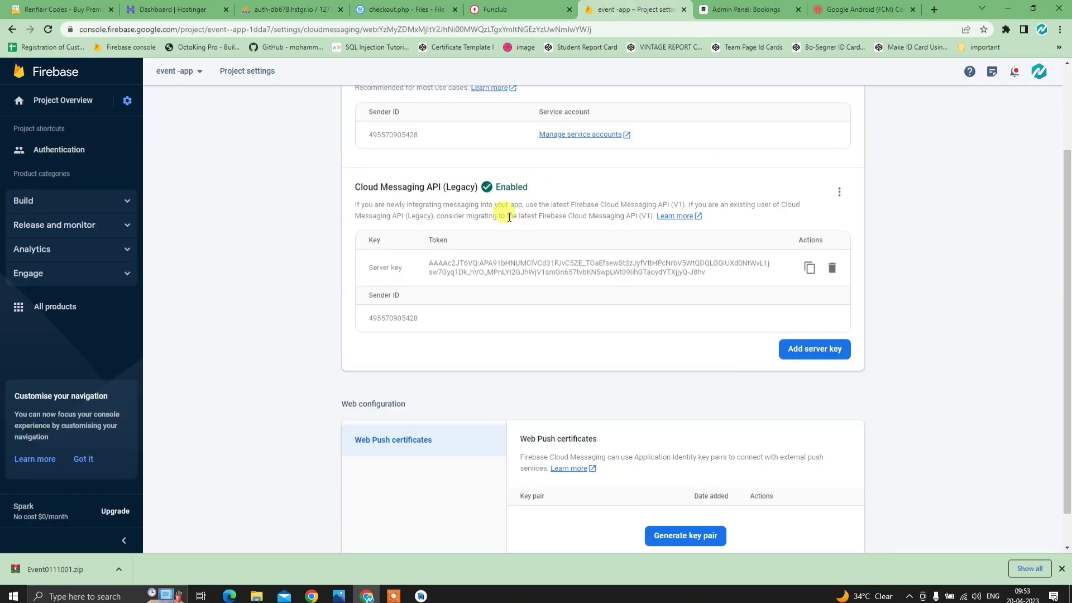
left_click_drag(423, 323, 369, 317)
right_click(409, 322)
left_click(413, 327)
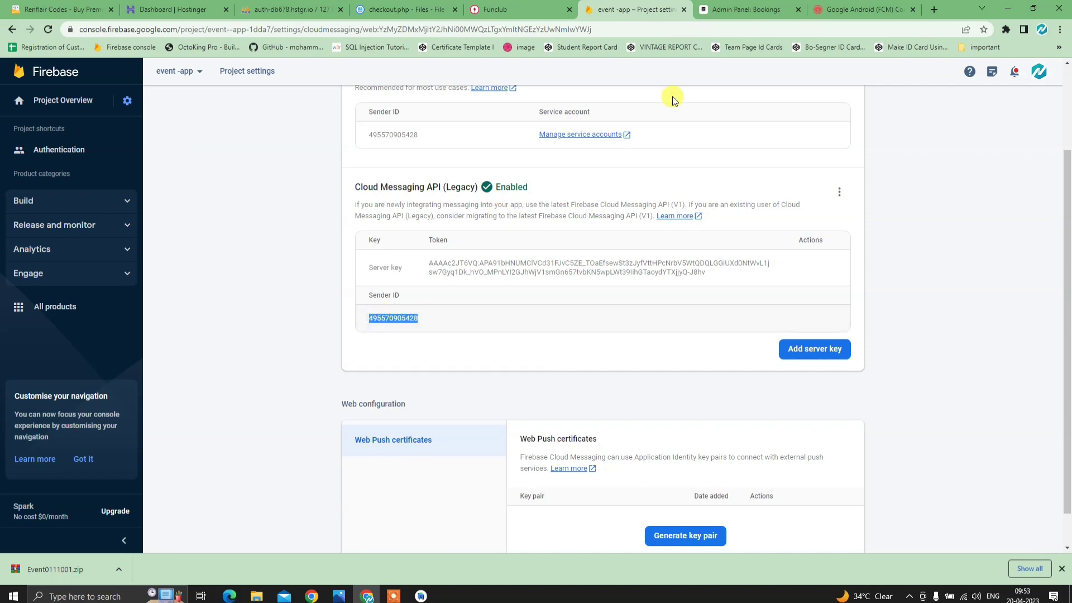
left_click(863, 10)
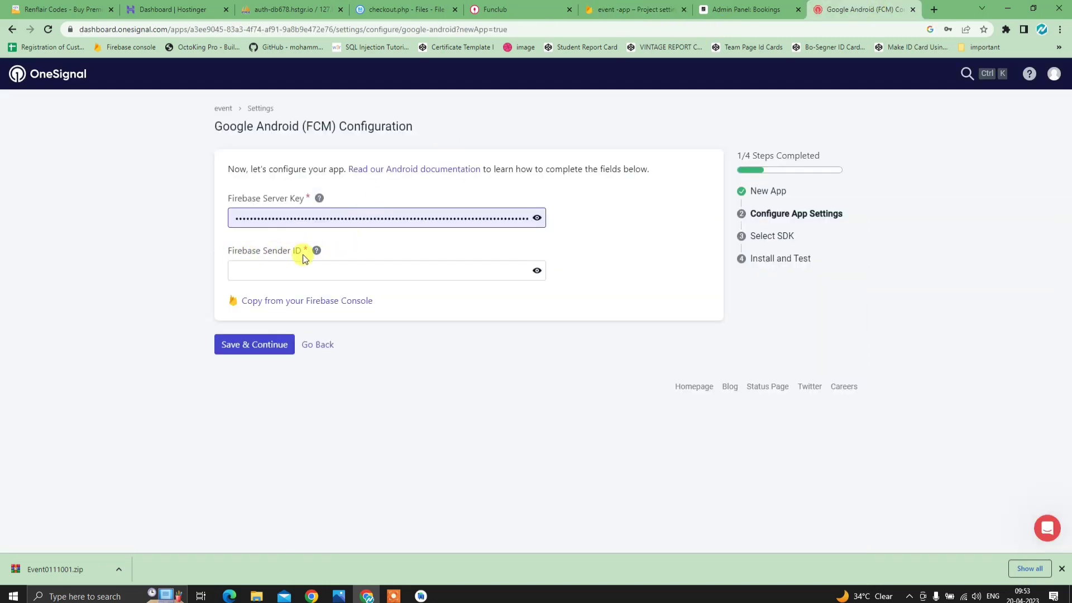
left_click(299, 272)
key("ctrl+v")
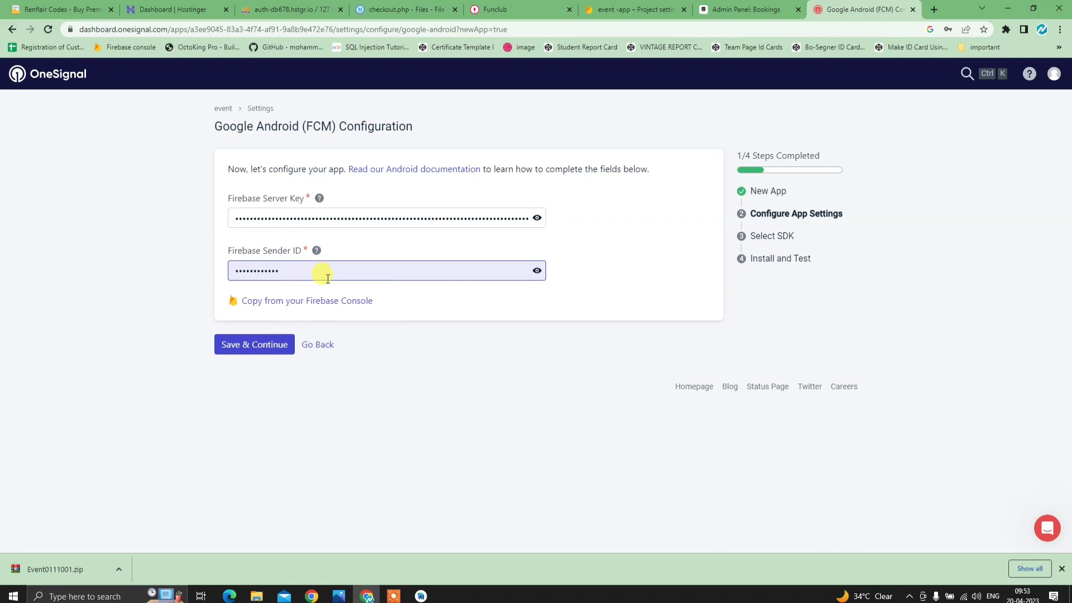
left_click(254, 349)
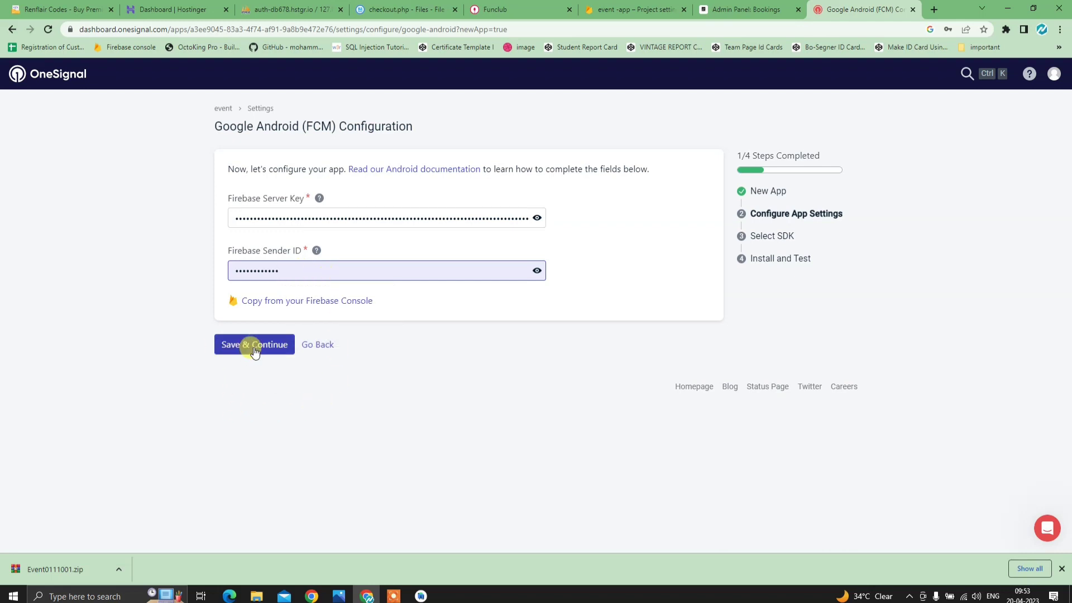
left_click(255, 348)
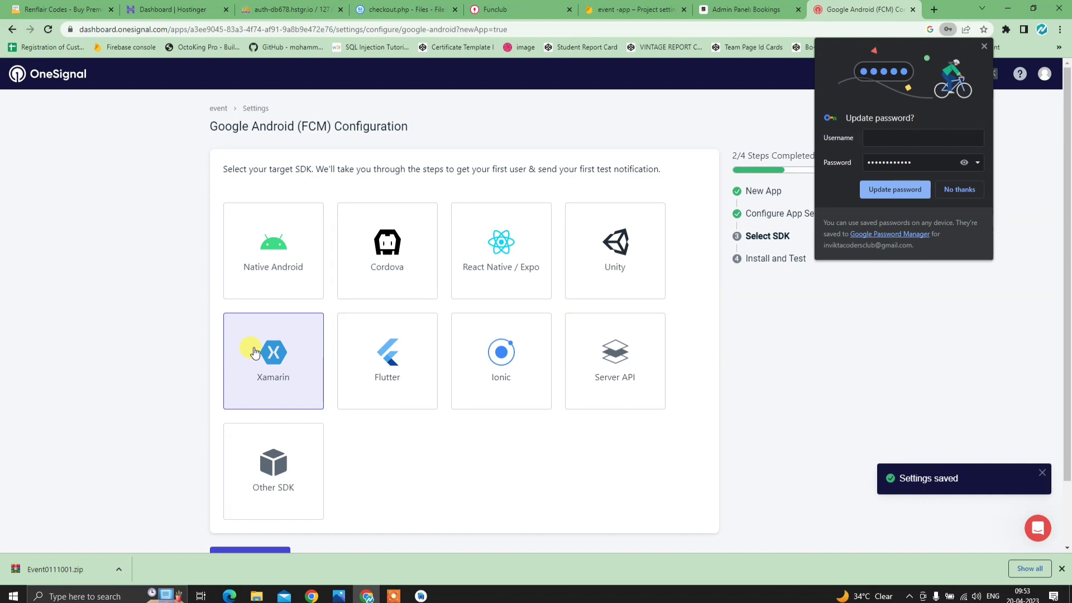
- Select Native Android as the OneSignal target SDK and continue
left_click(271, 240)
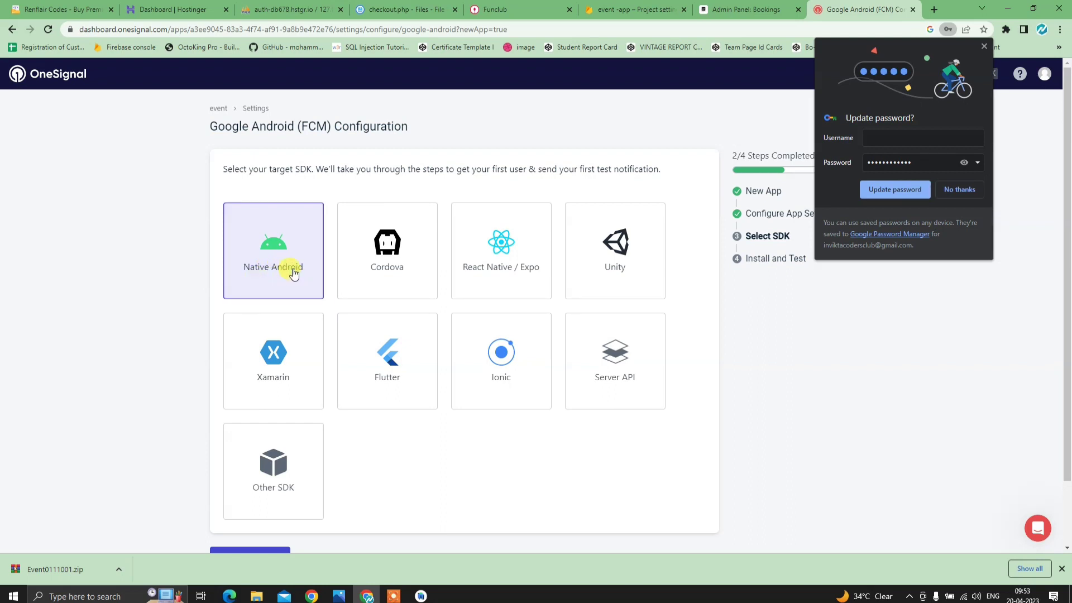
scroll(313, 391, "down", 1)
left_click(253, 483)
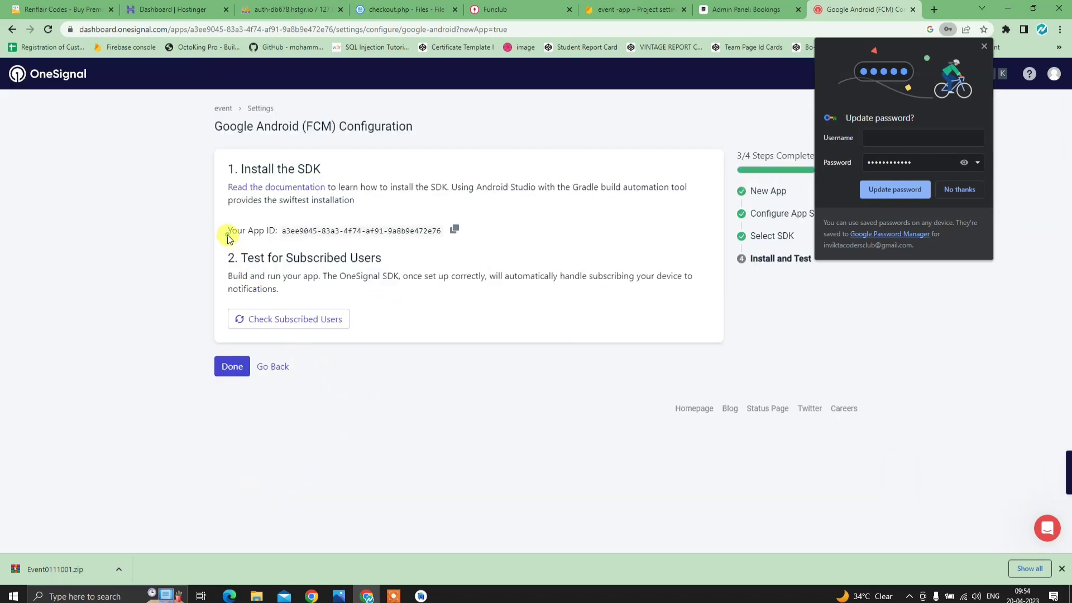
- Copy the OneSignal App ID and switch back to Android Studio
left_click_drag(227, 231, 279, 240)
left_click(283, 242)
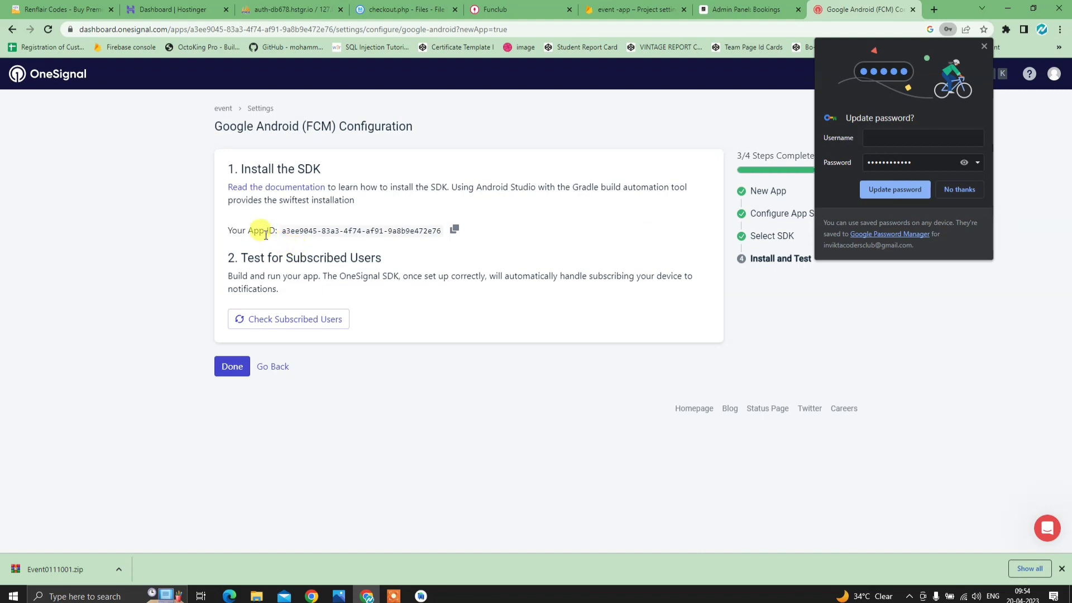
left_click(455, 231)
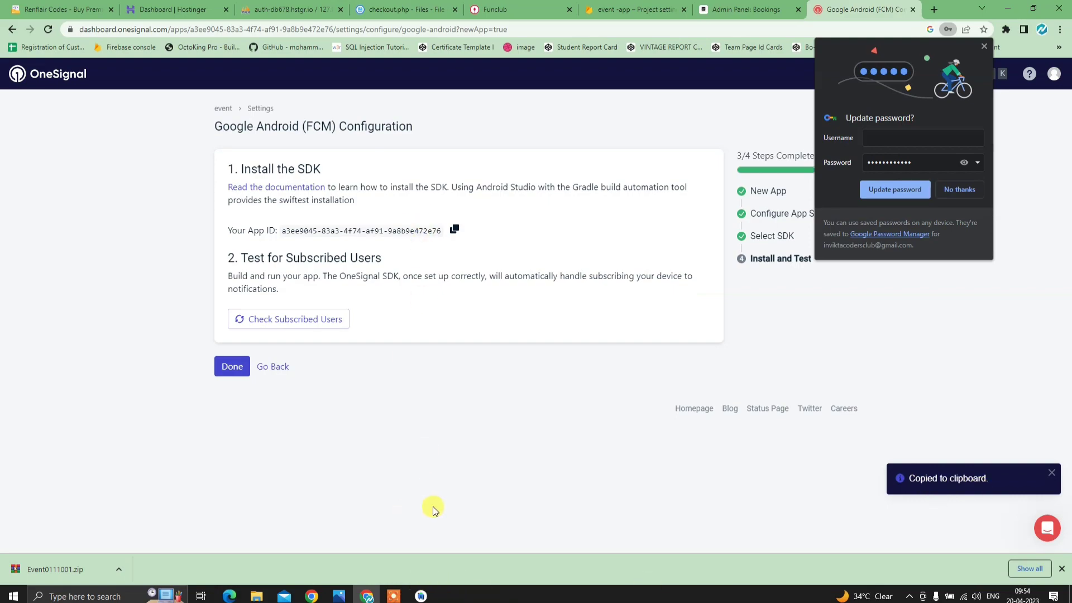
left_click(421, 597)
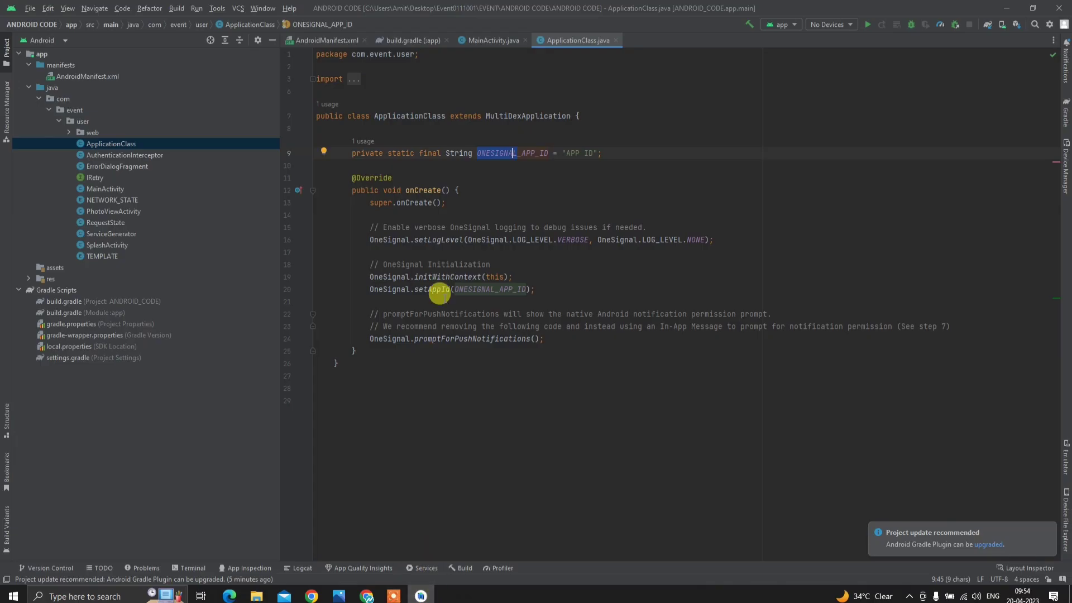
- Paste the OneSignal App ID over the APP ID placeholder in ONESIGNAL_APP_ID
left_click(487, 201)
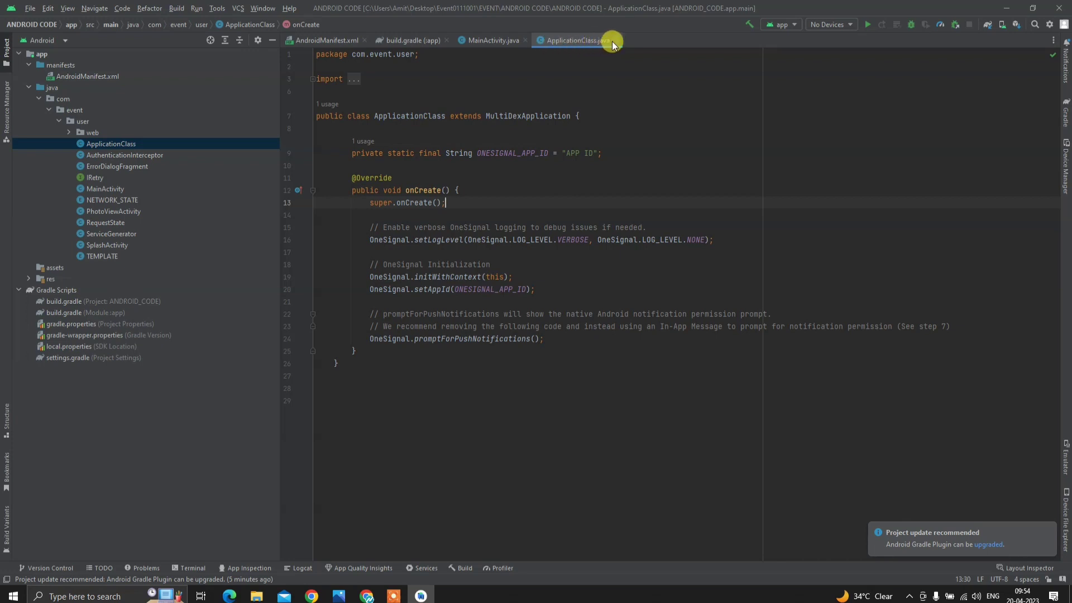
left_click(577, 177)
left_click_drag(567, 153, 594, 153)
key("ctrl+v")
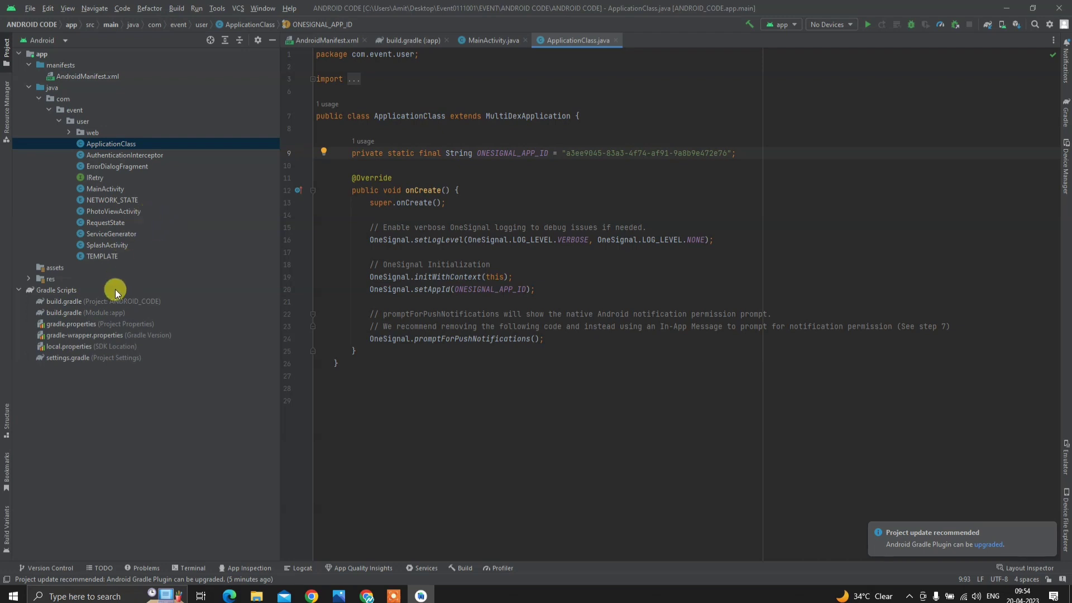
left_click(28, 280)
double_click(61, 346)
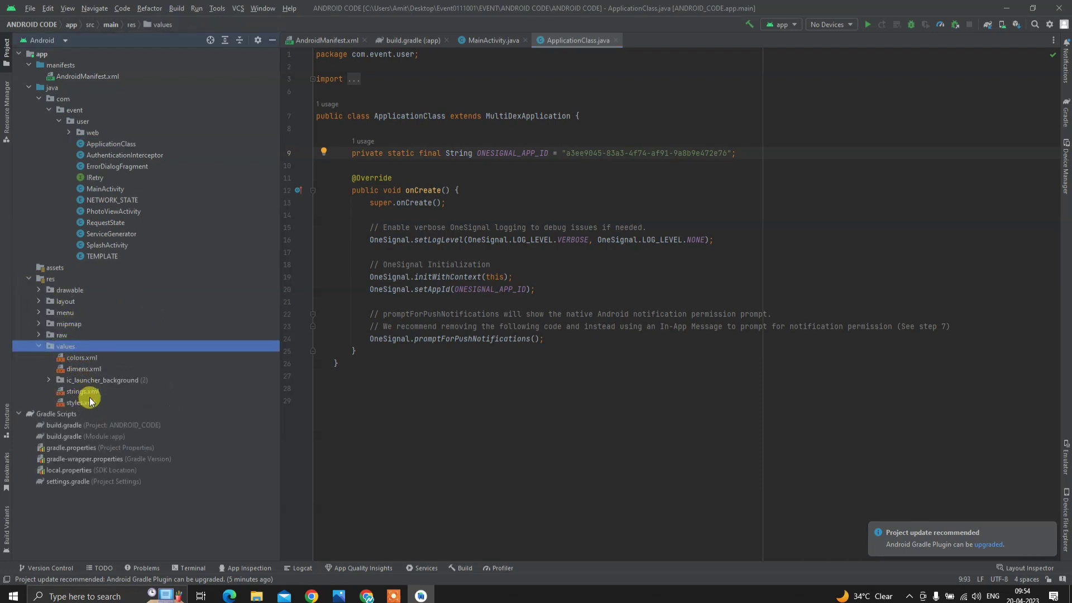
- Edit app_name in strings.xml, replacing the final 's' of 'Events' with 'a', then view colors.xml
double_click(90, 391)
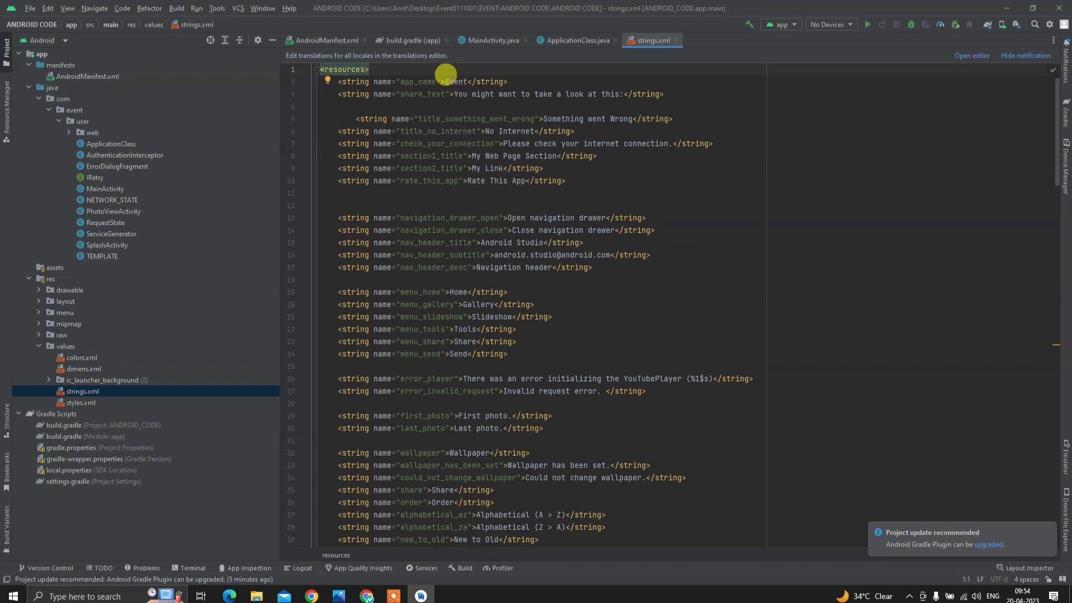
left_click(471, 81)
key("BackSpace")
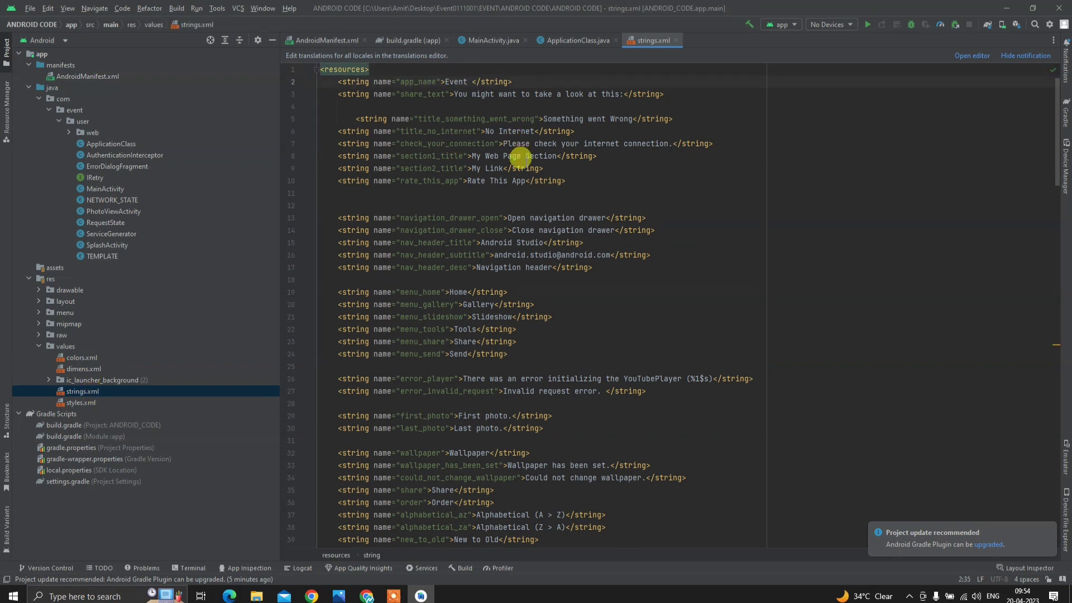
type("ass")
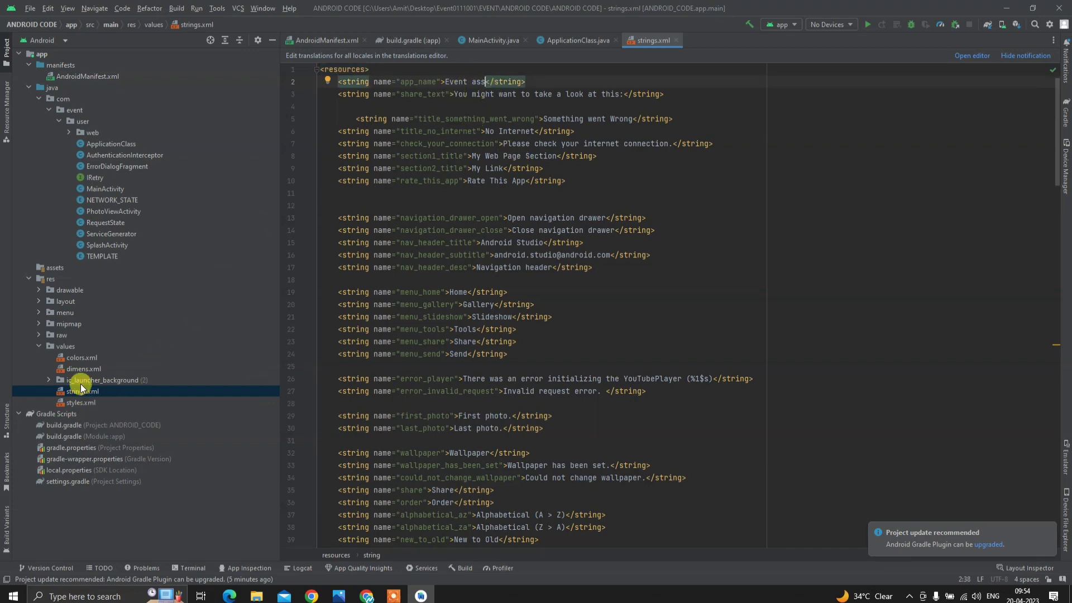
double_click(84, 358)
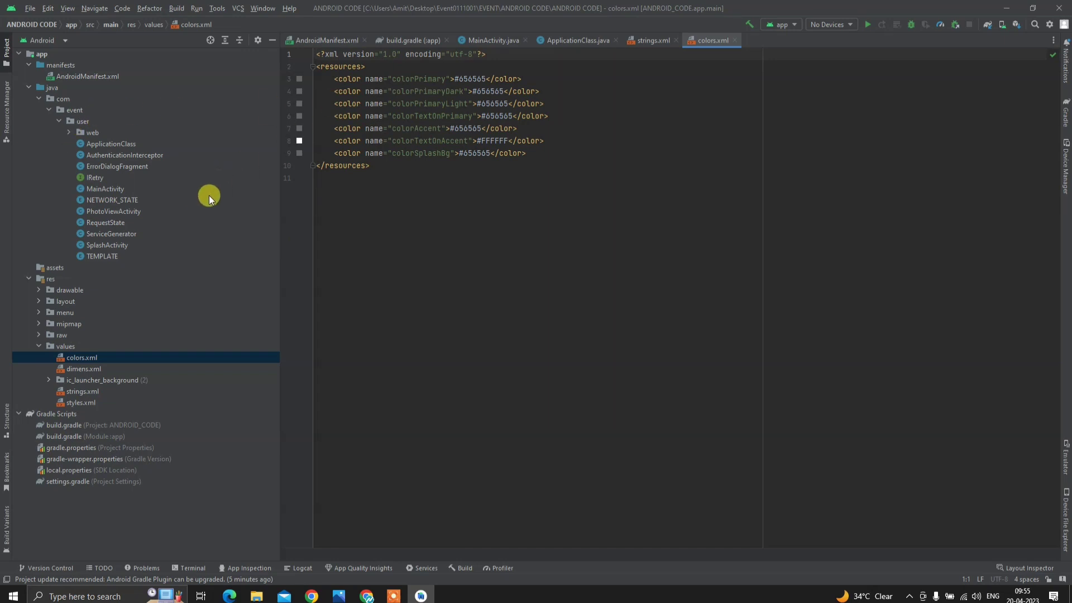
- Move the oie_jpg (6) image from Downloads onto the desktop
left_click(1005, 8)
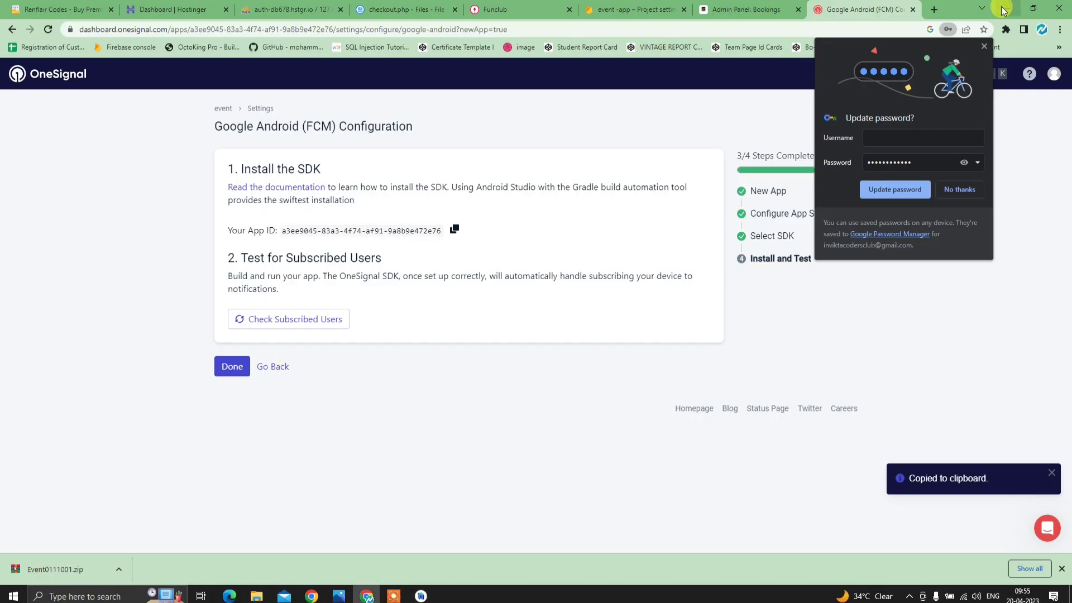
left_click(933, 10)
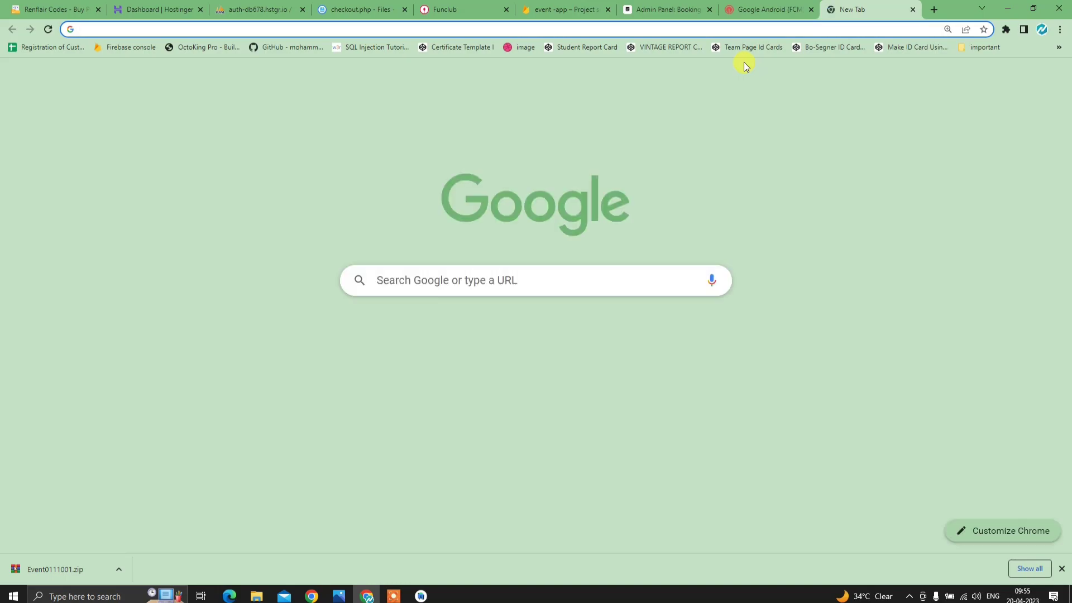
left_click(1008, 8)
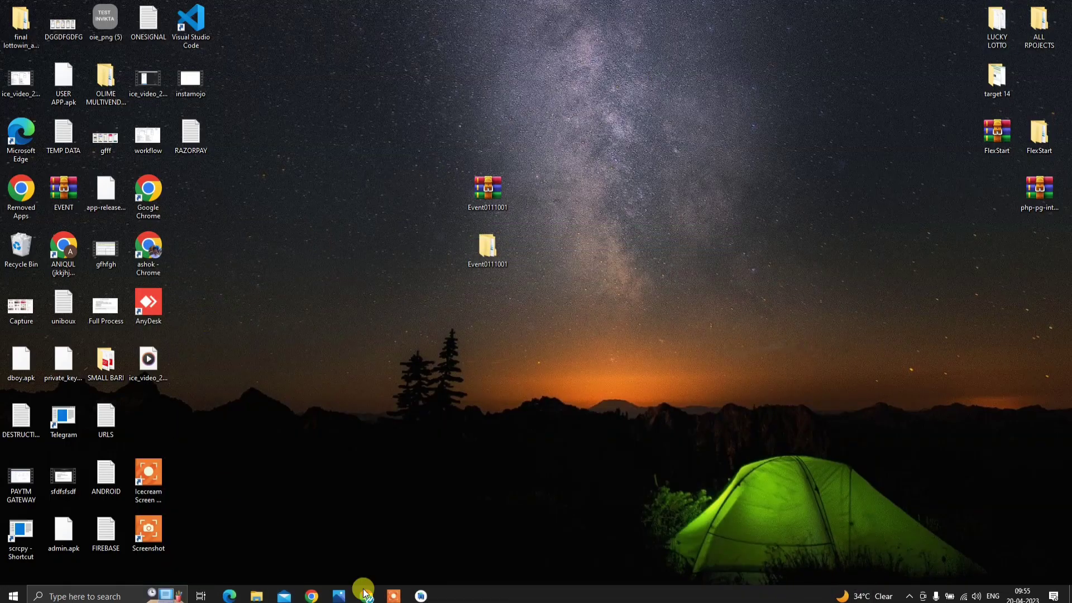
mouse_move(254, 592)
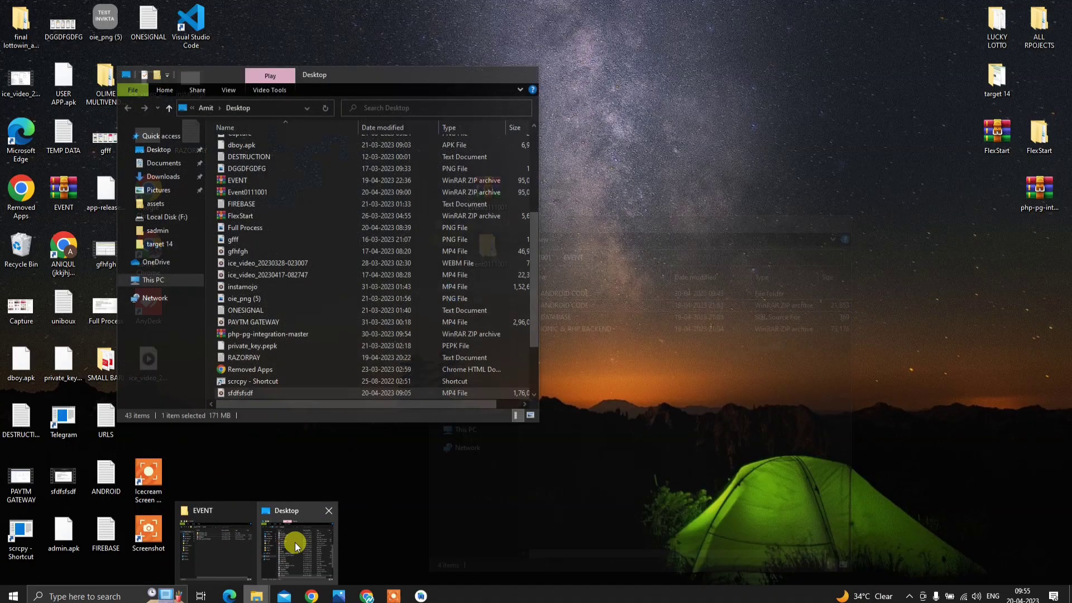
left_click(293, 542)
left_click(162, 177)
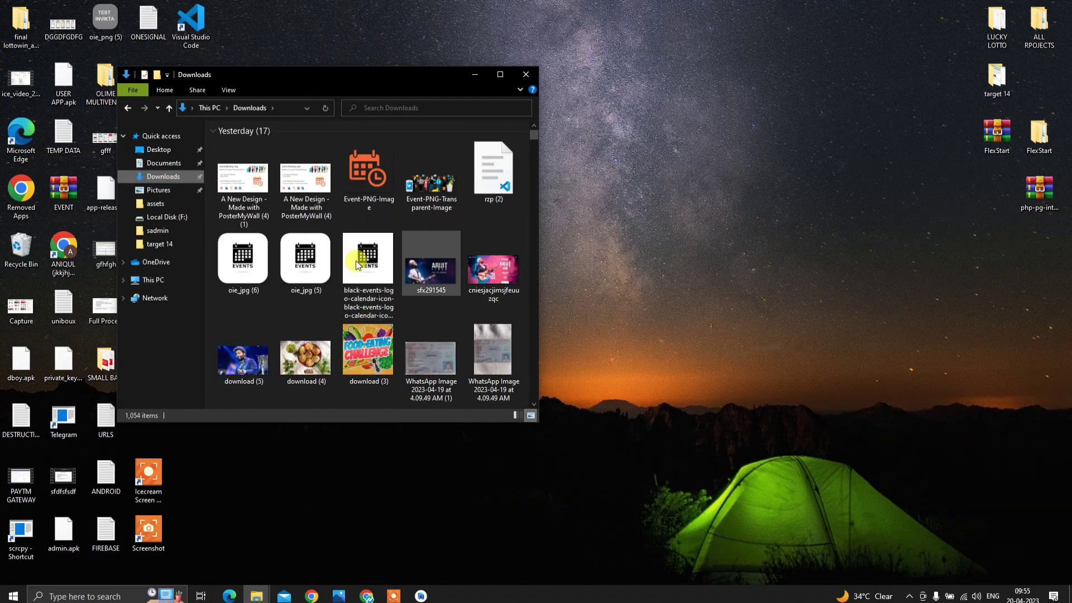
left_click_drag(256, 282, 714, 166)
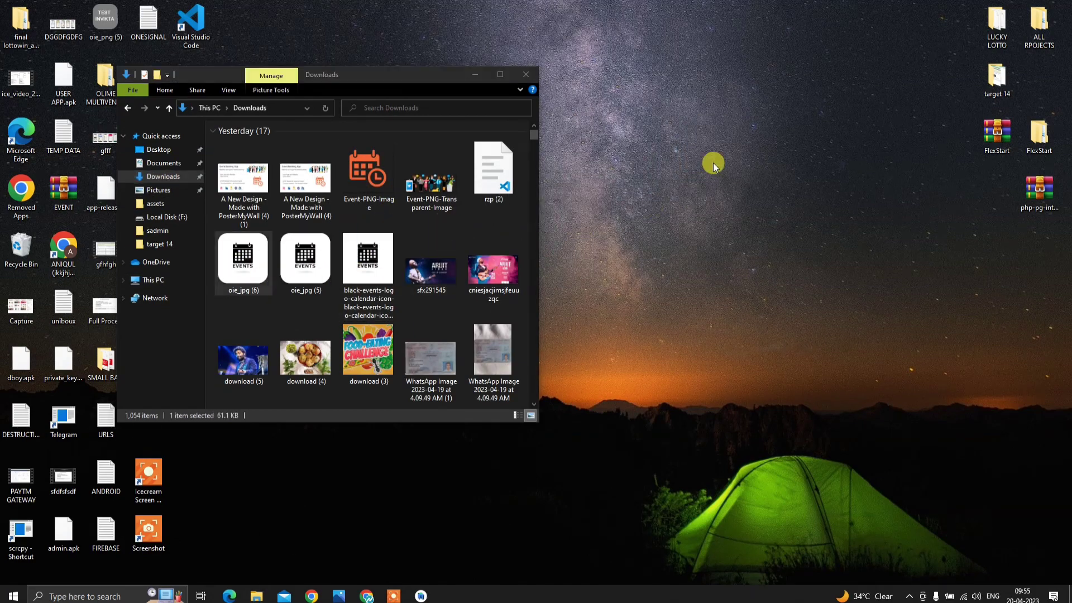
left_click(526, 74)
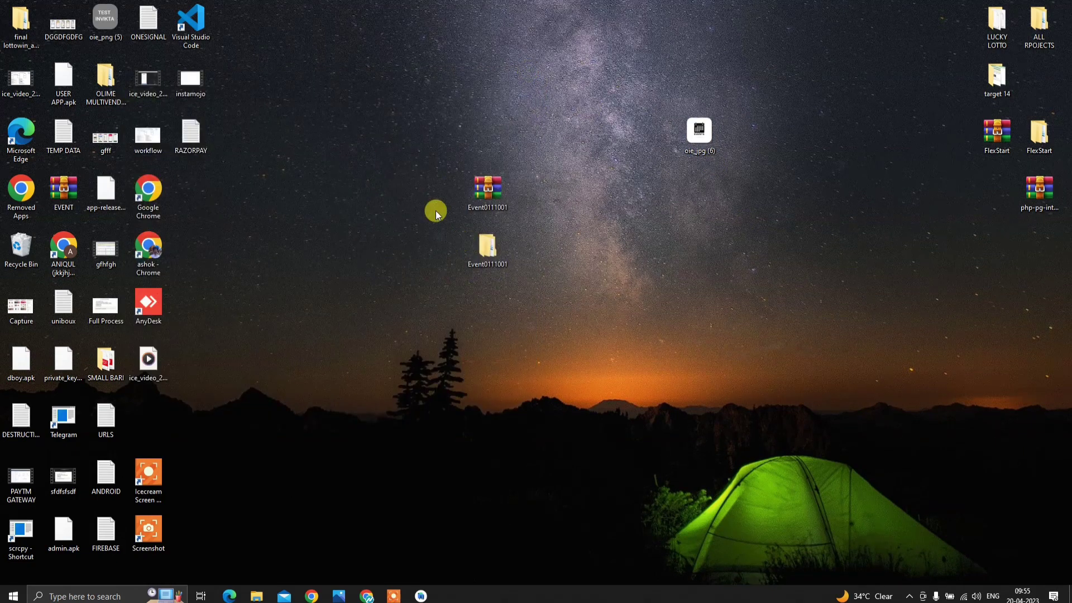
- Navigate to the Event0111001 project's app > src > main > res > drawable-hdpi folder
double_click(492, 255)
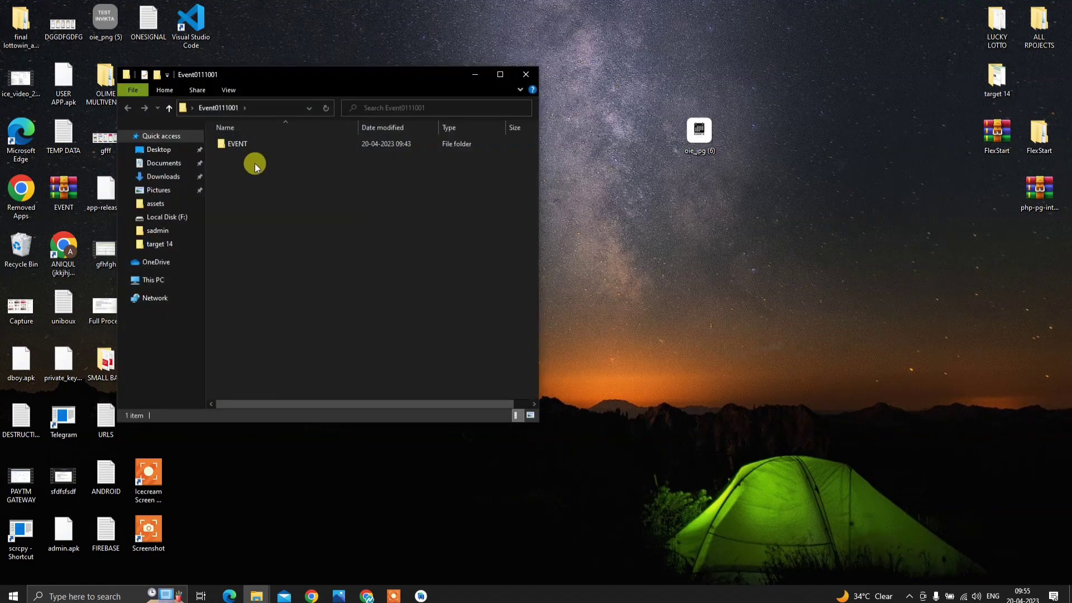
double_click(262, 146)
left_click(283, 146)
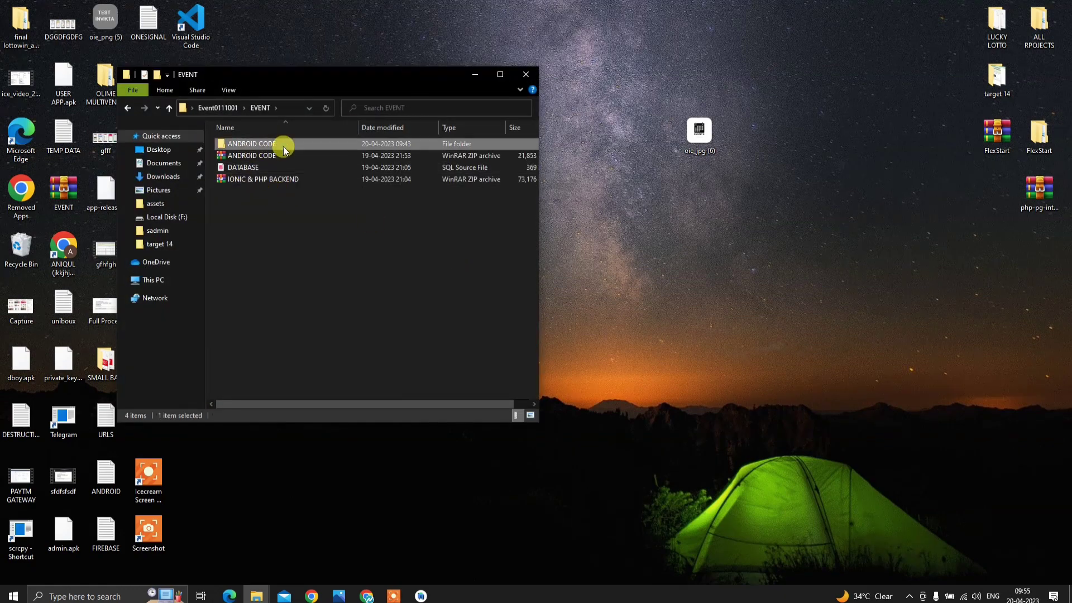
double_click(283, 146)
double_click(270, 147)
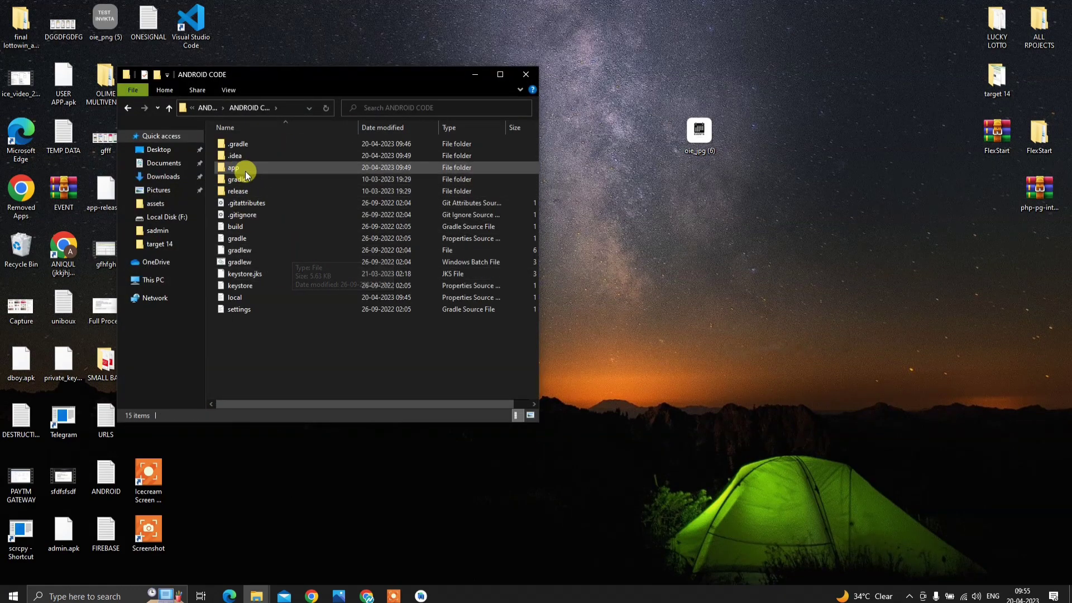
double_click(246, 170)
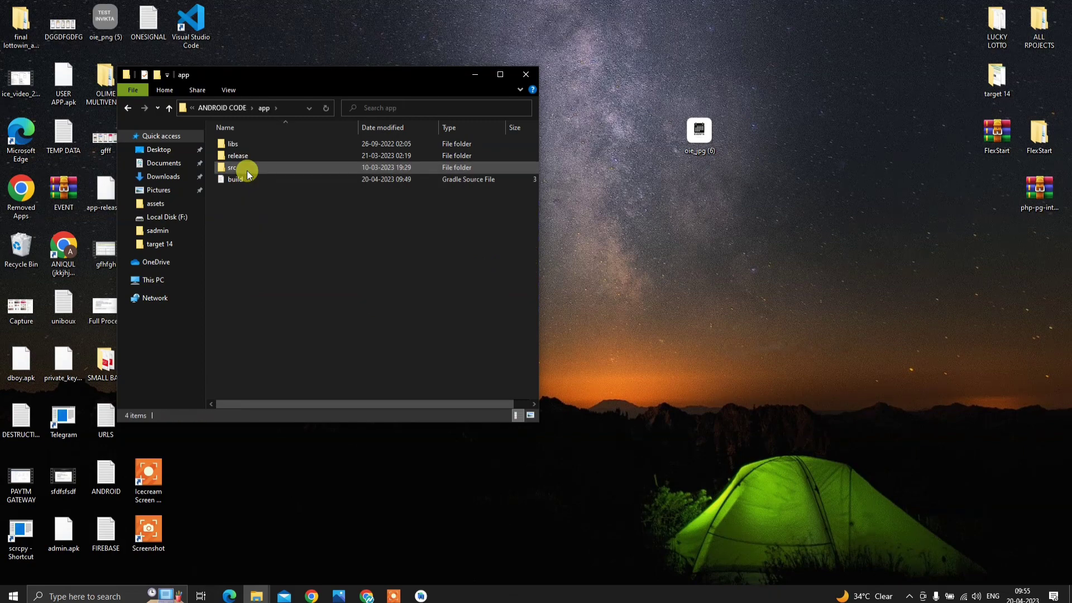
double_click(247, 170)
double_click(253, 159)
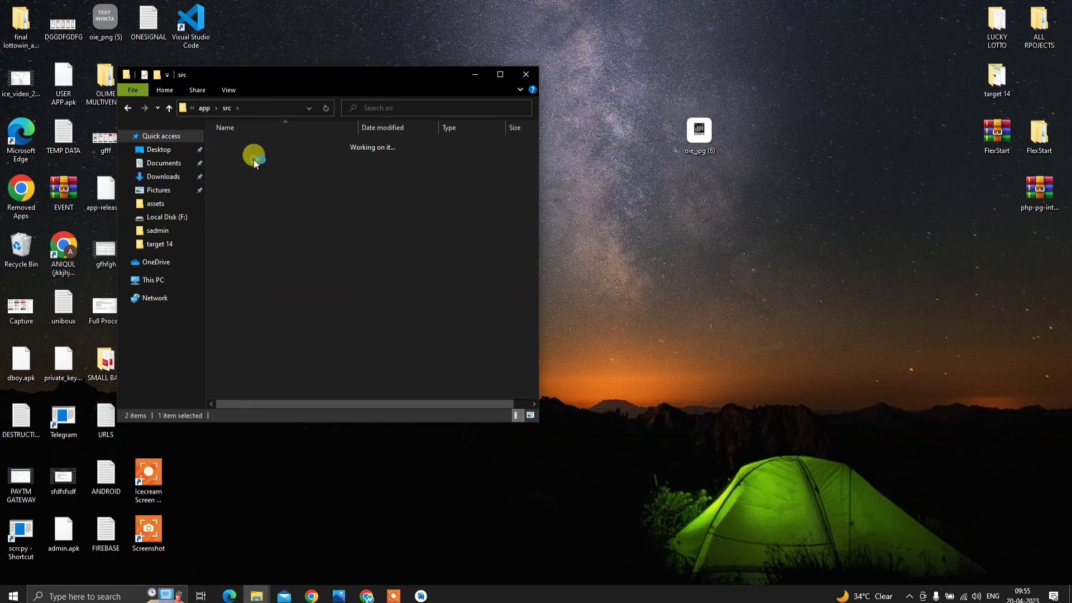
double_click(253, 165)
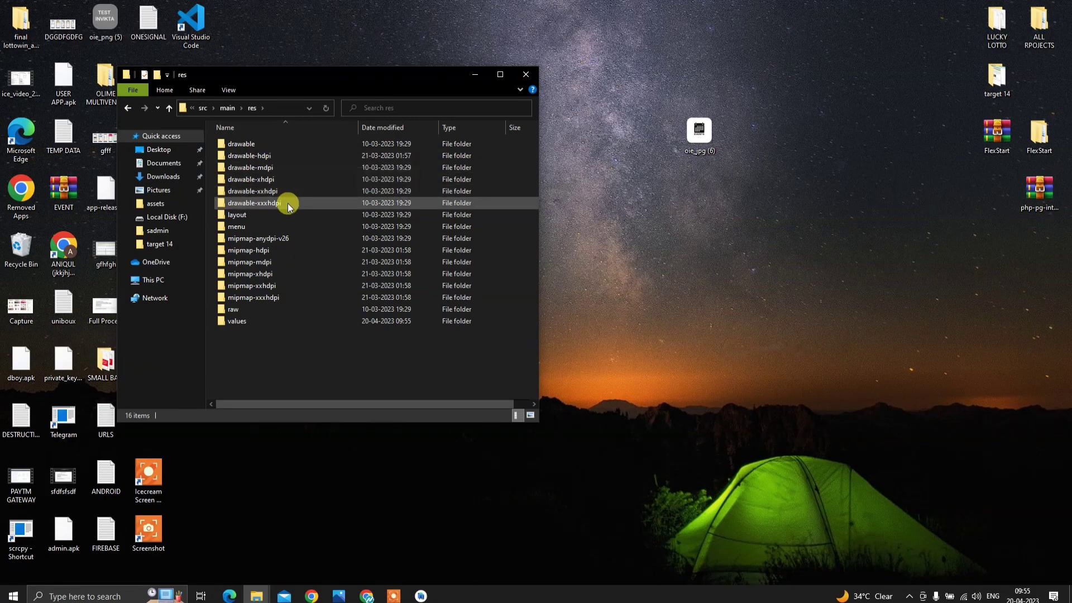
left_click(261, 158)
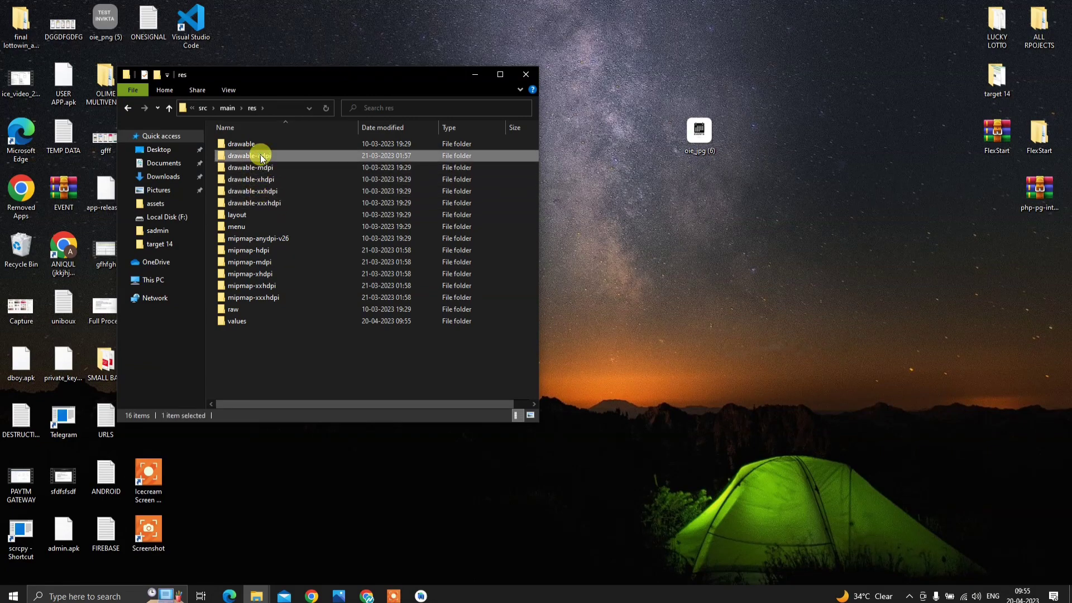
double_click(261, 157)
- Drop oie_jpg (6) into drawable-hdpi and rename it to splash
left_click_drag(692, 145, 470, 231)
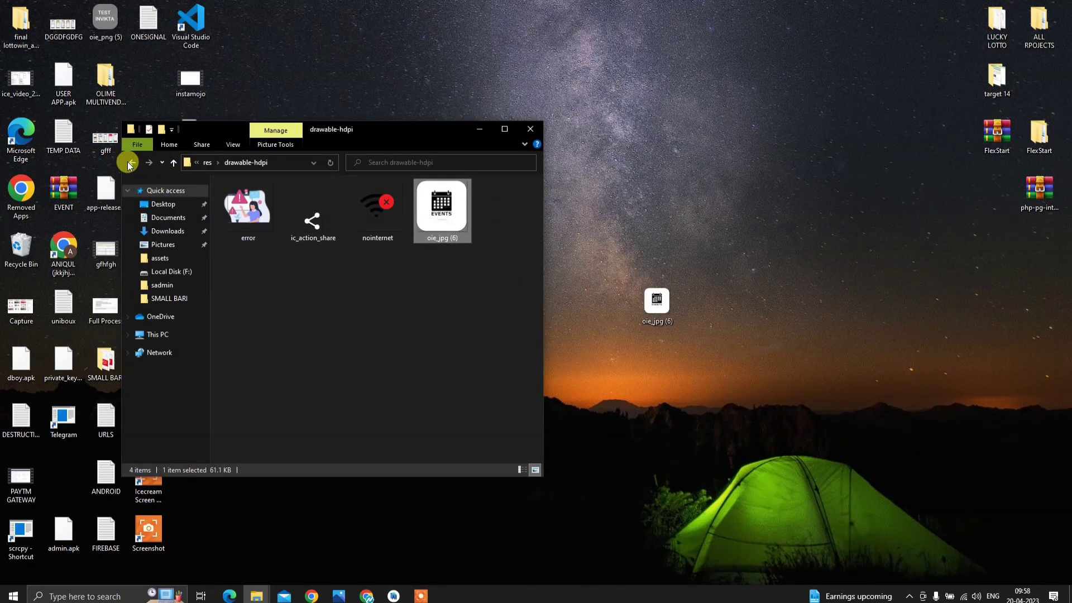
left_click(131, 163)
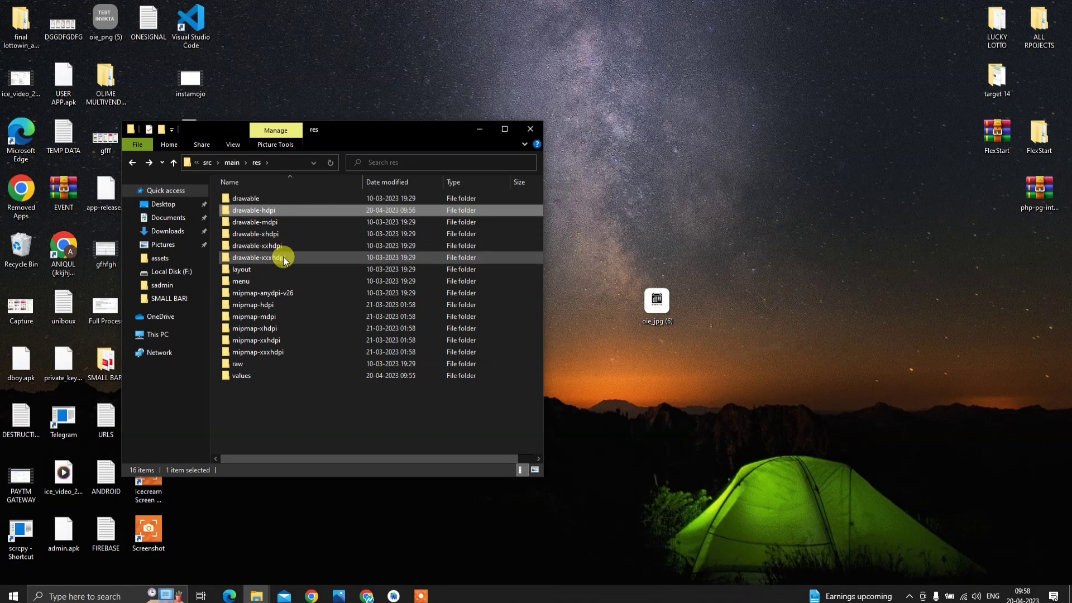
double_click(315, 211)
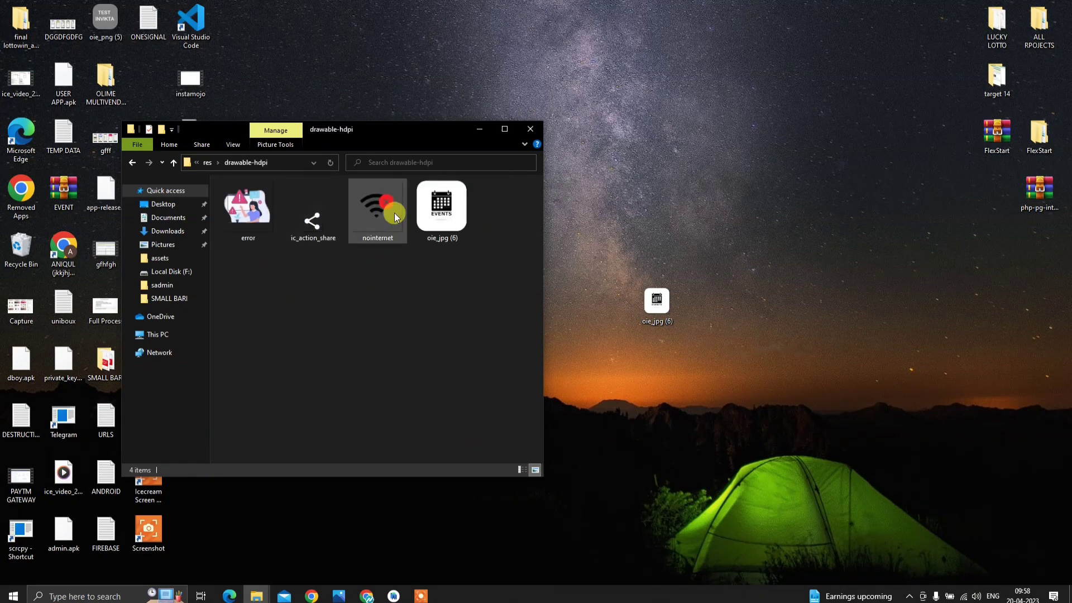
left_click(460, 213)
right_click(459, 212)
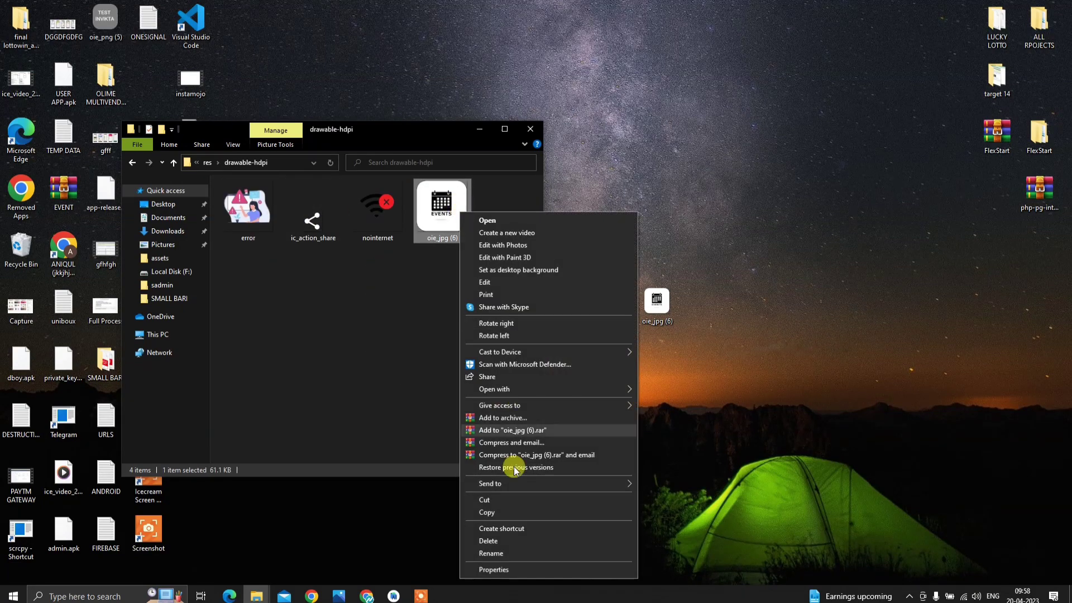
left_click(519, 551)
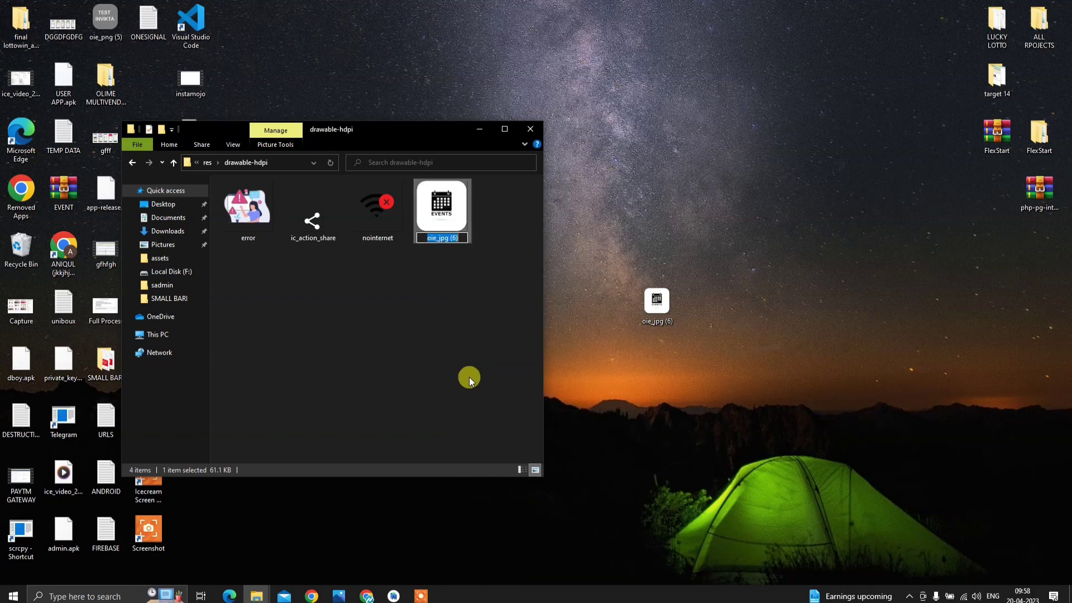
type("splash")
- Confirm the splash name, copy it, and replace splash.png in drawable-mdpi
left_click(470, 379)
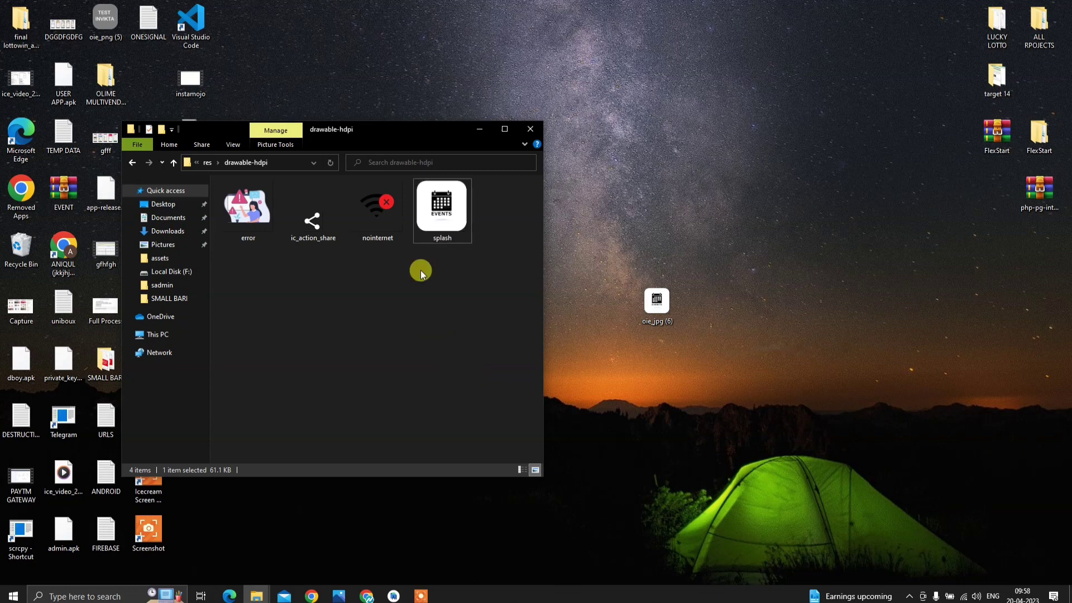
left_click(447, 226)
right_click(447, 227)
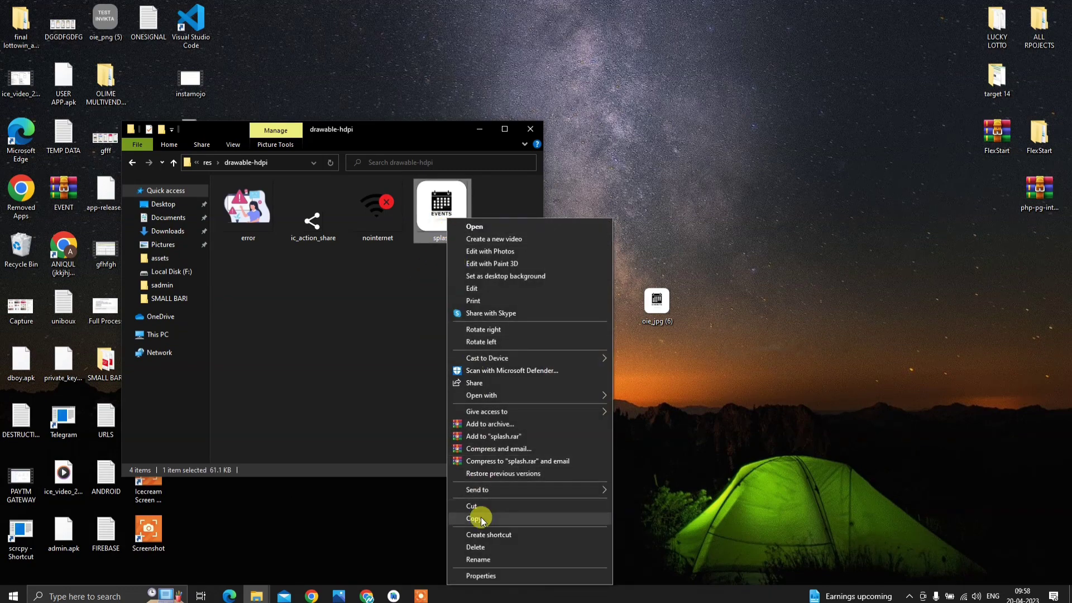
left_click(477, 510)
left_click(125, 161)
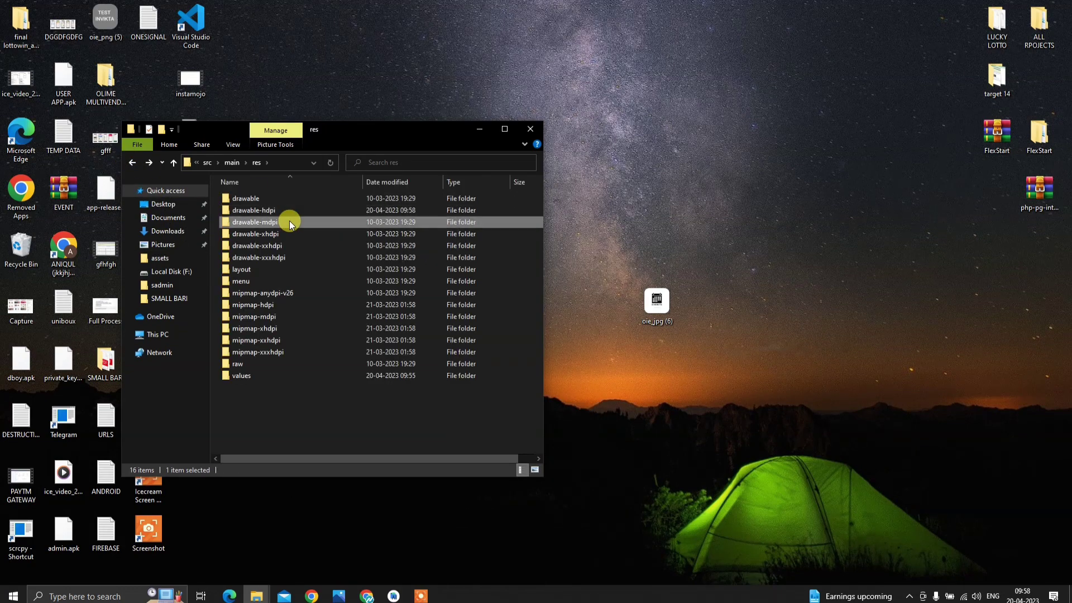
double_click(289, 220)
key("ctrl+v")
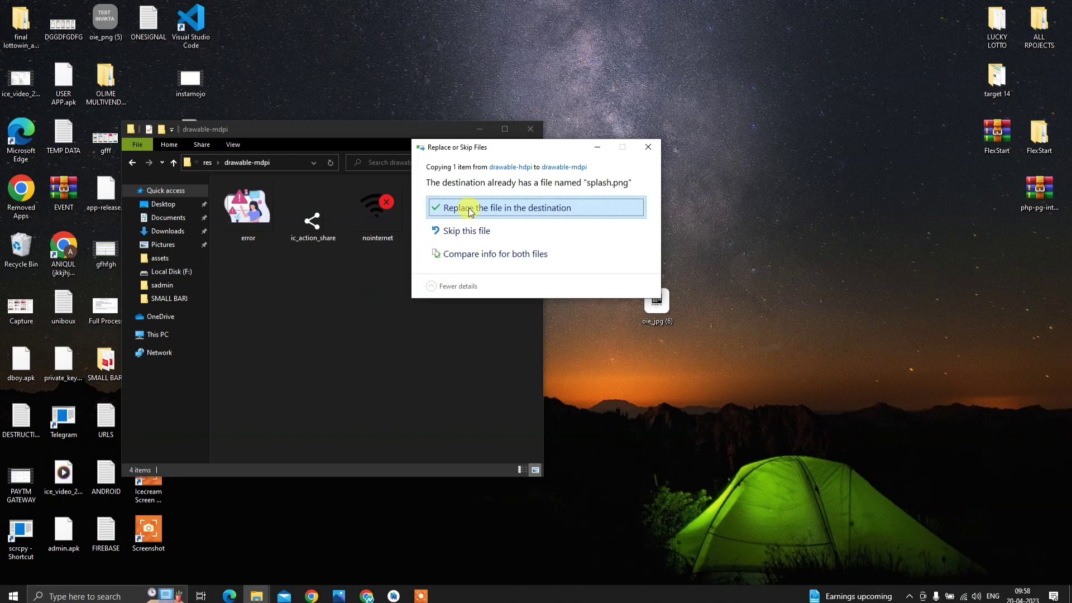
left_click(458, 206)
- Replace splash.png in drawable-xhdpi and drawable-xxhdpi with the copied image
left_click(133, 162)
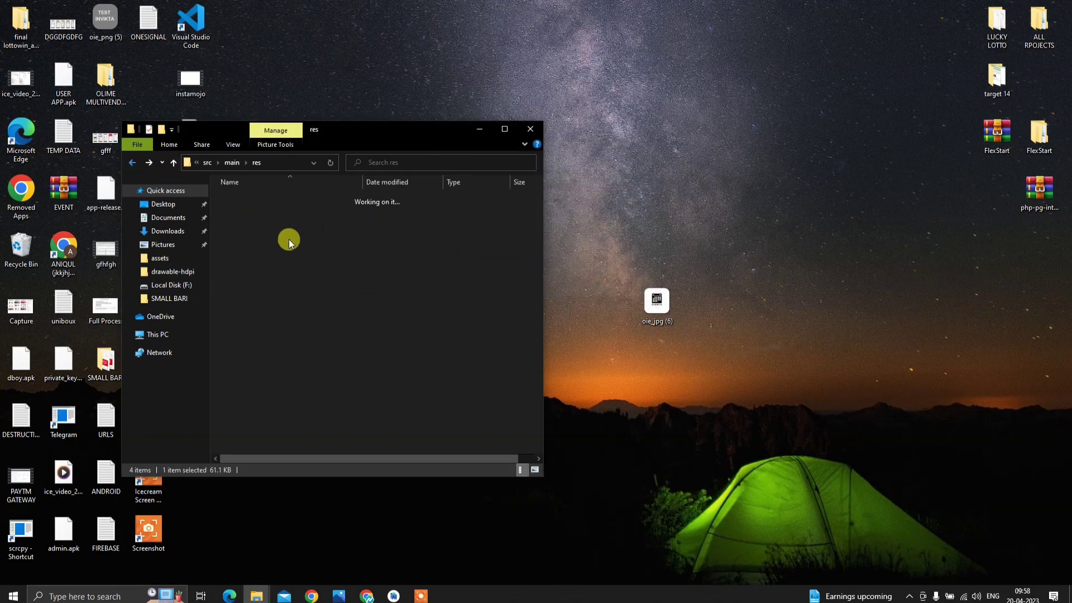
double_click(337, 243)
key("ctrl+v")
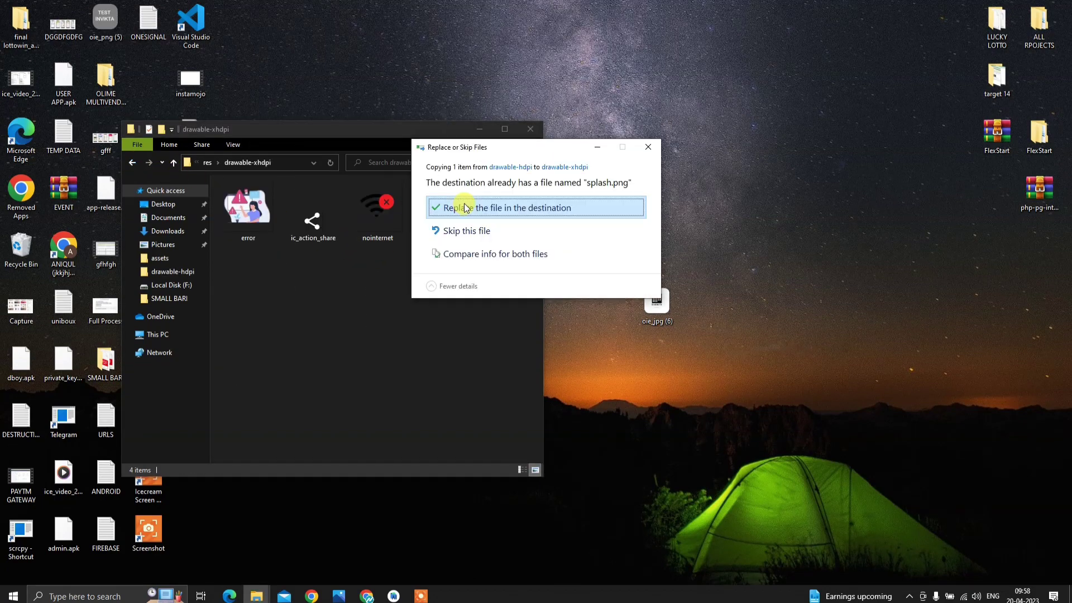
left_click(432, 207)
left_click(125, 163)
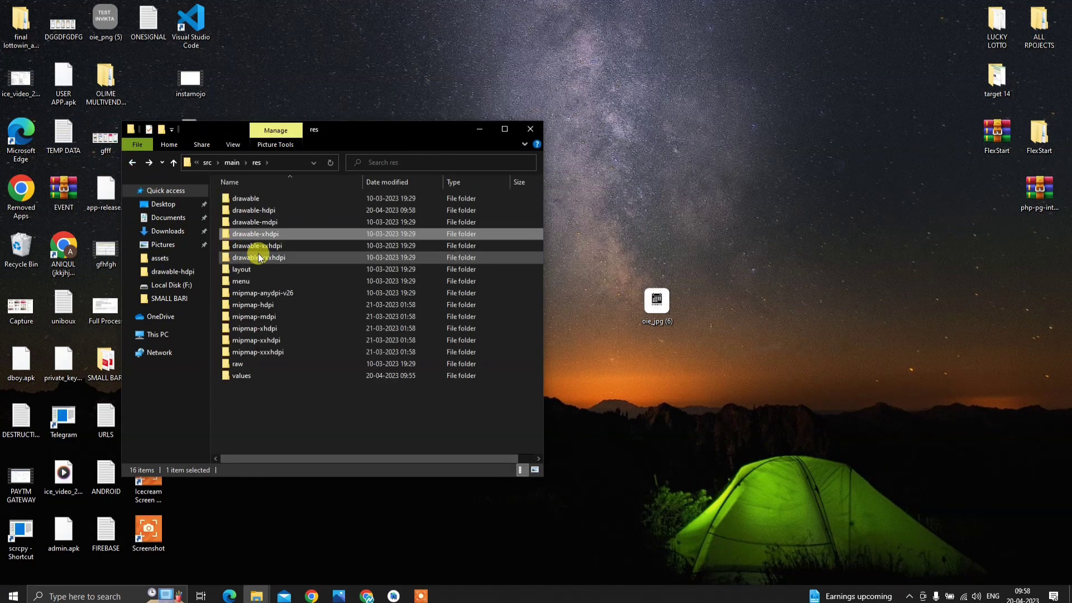
double_click(259, 250)
key("ctrl+v")
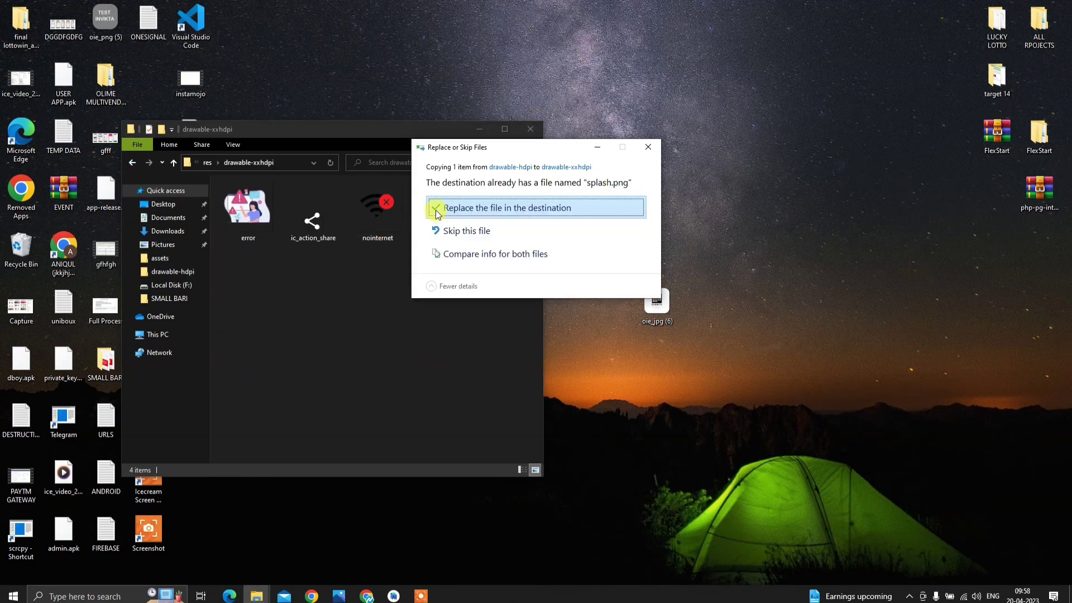
left_click(433, 206)
- Replace splash.png in drawable-xxxhdpi, then close File Explorer
left_click(132, 162)
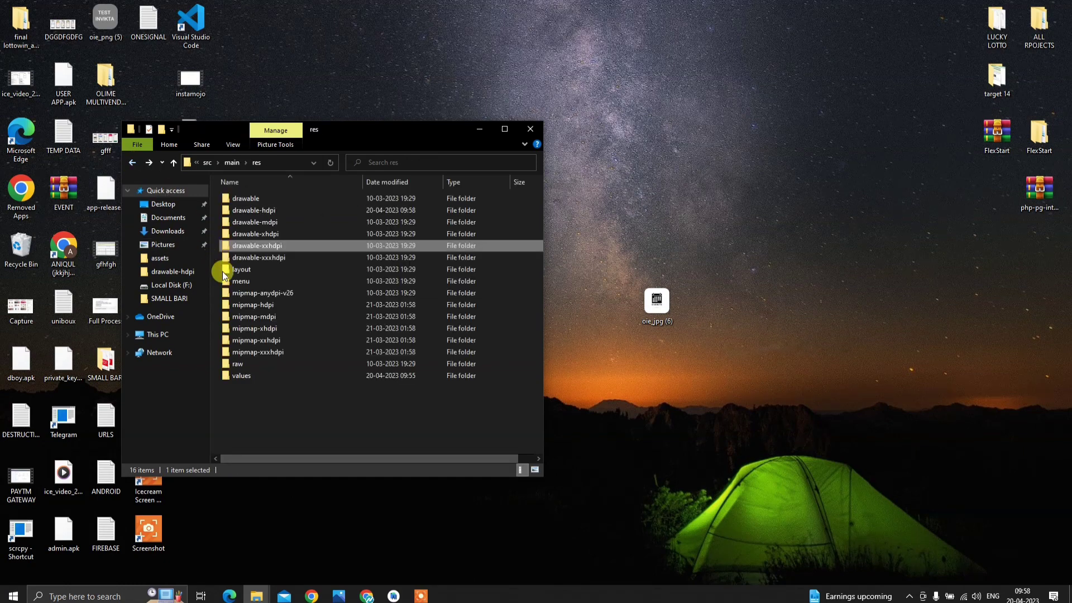
double_click(331, 266)
key("ctrl+v")
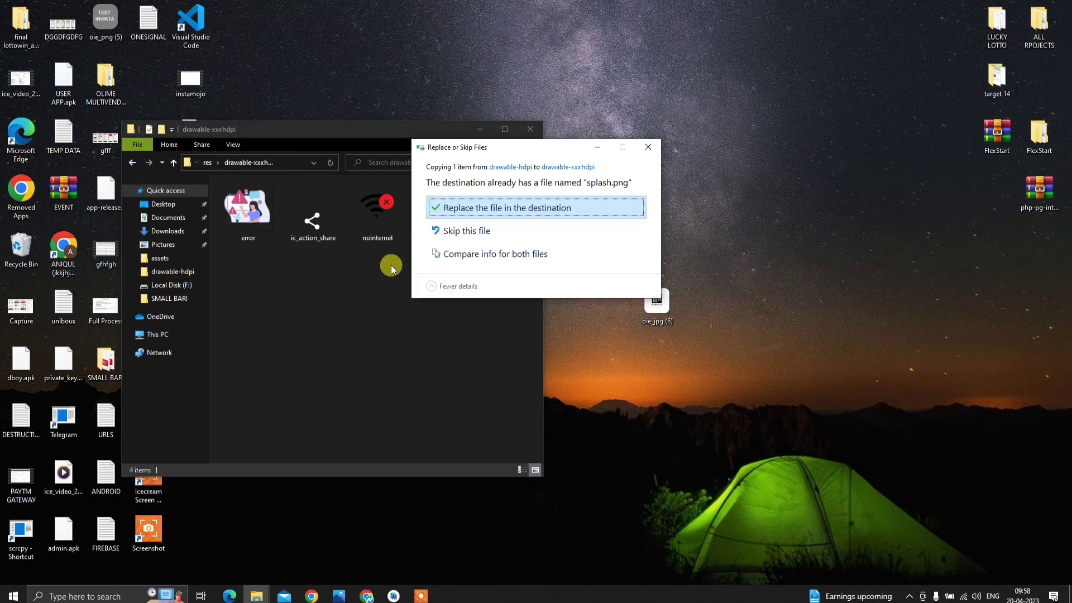
left_click(488, 208)
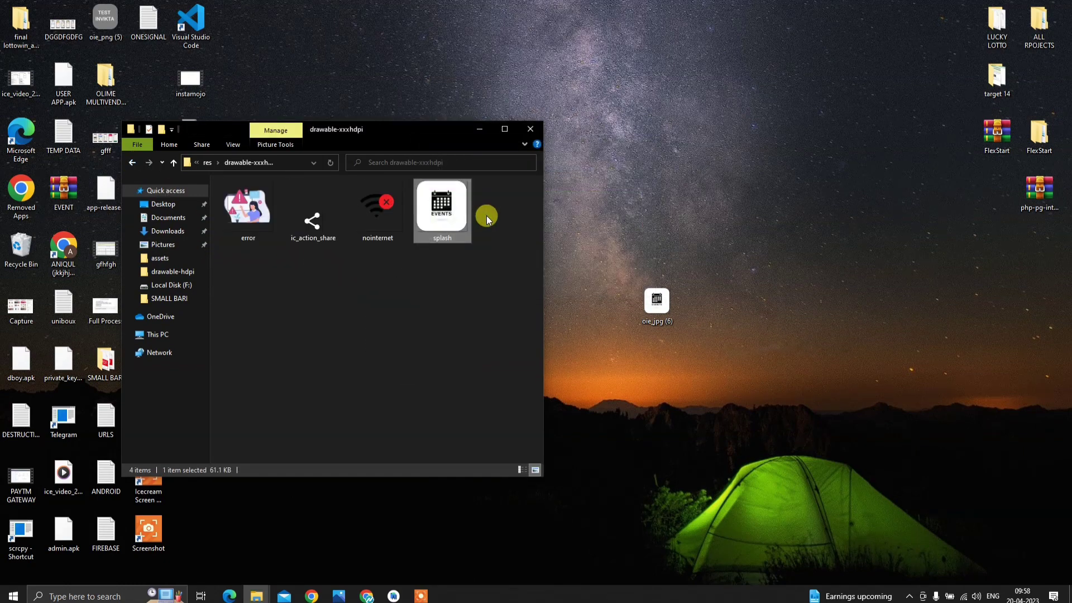
left_click(528, 134)
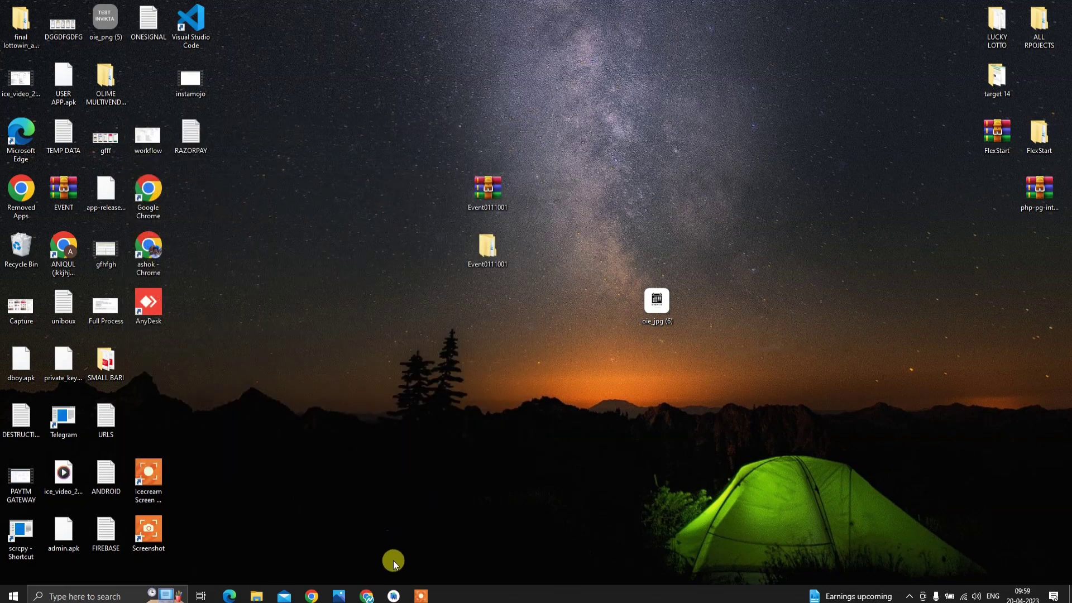
- Start a new Image Asset from the project's res folder
left_click(393, 595)
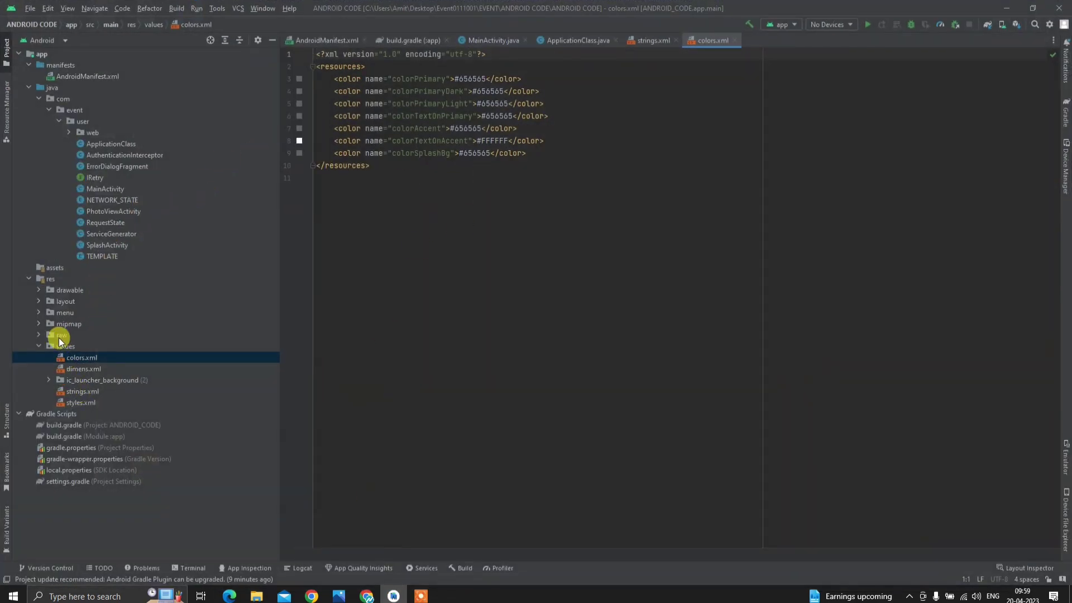
left_click(29, 279)
right_click(48, 278)
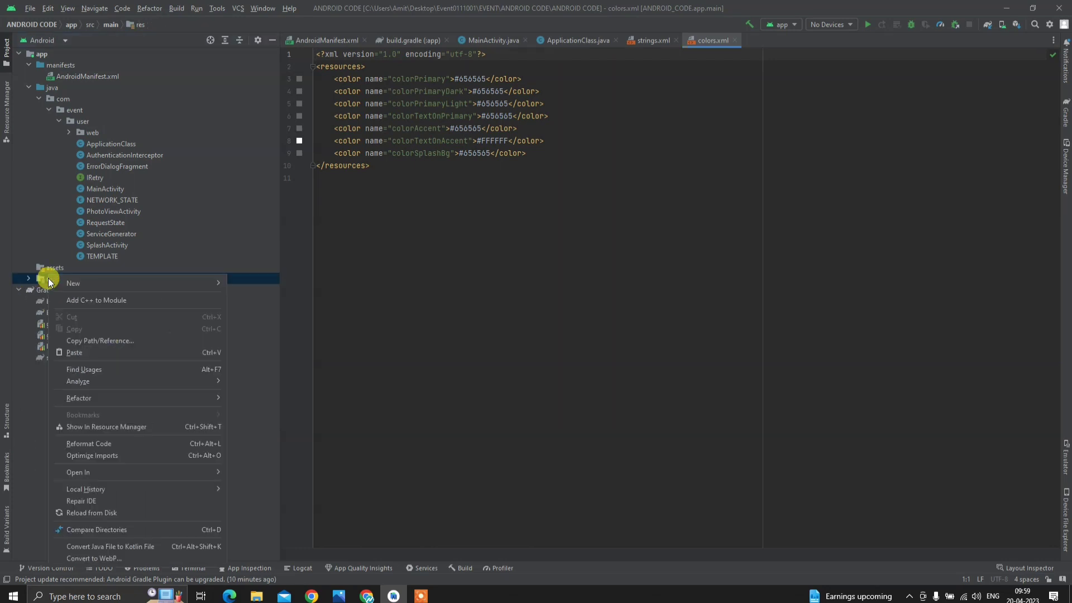
mouse_move(106, 284)
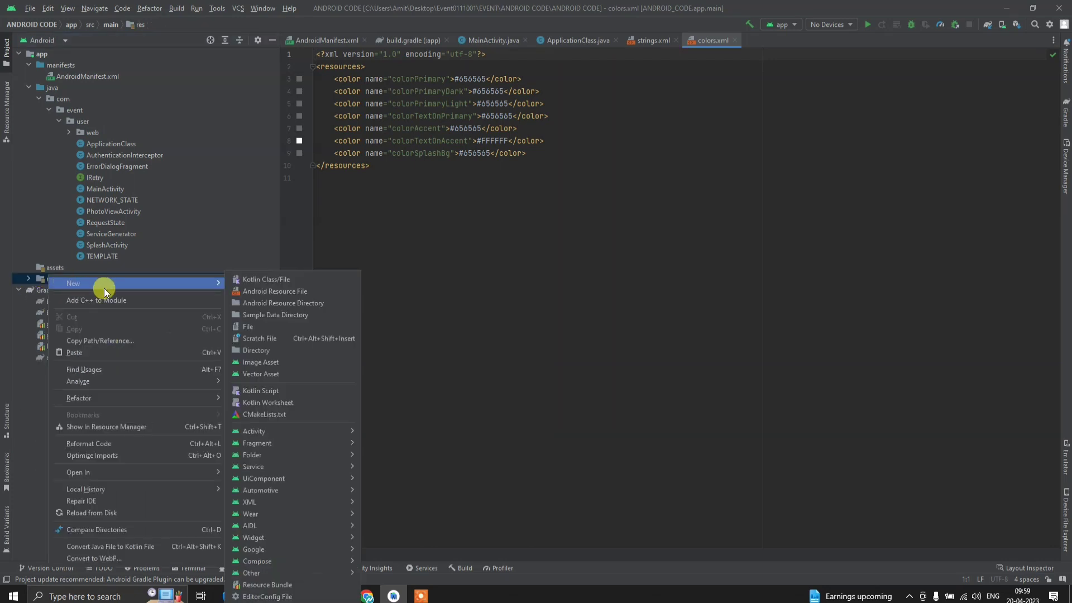
left_click(268, 362)
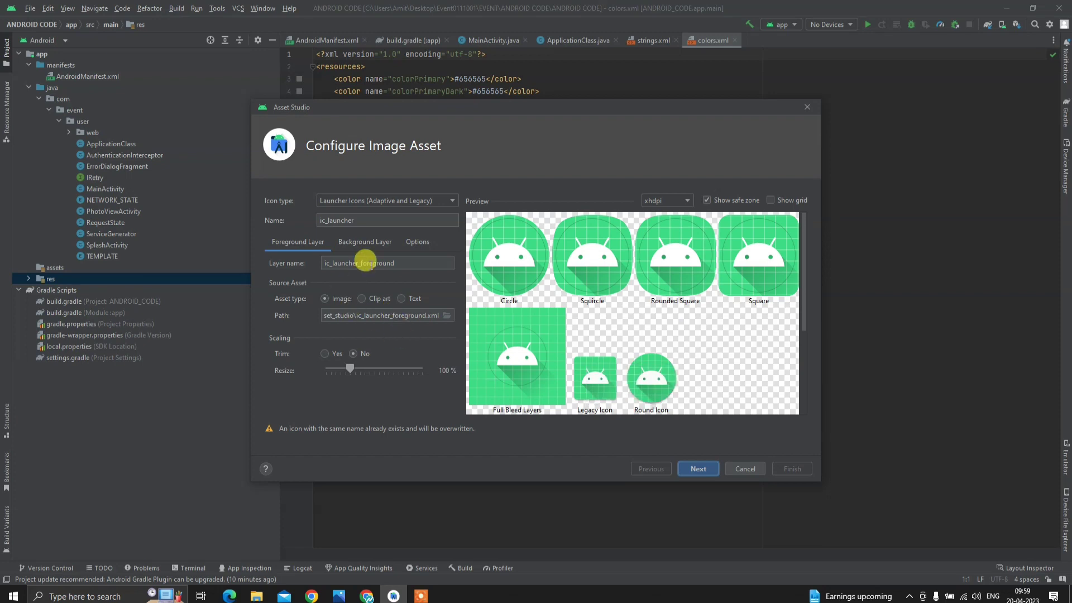
- Set the icon source path to app/src/main/res/drawable-hdpi/splash.png
left_click(446, 316)
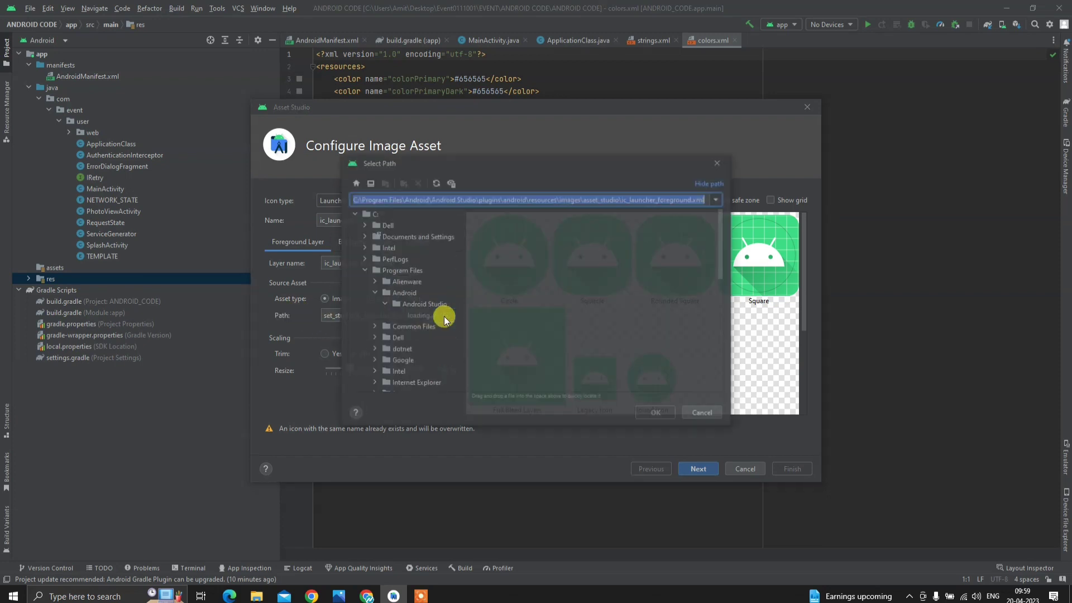
left_click(384, 184)
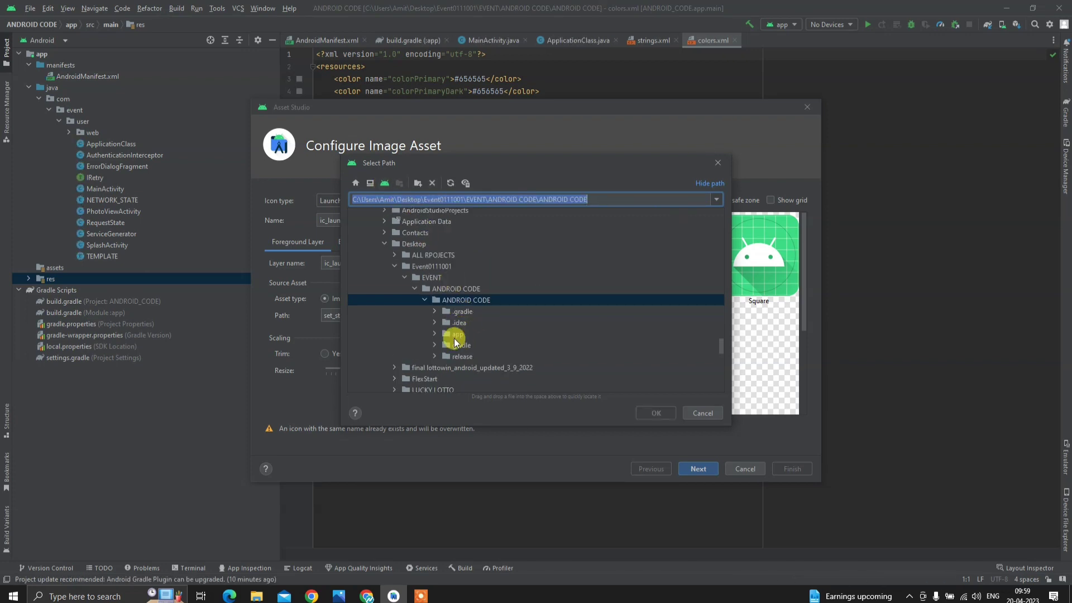
double_click(456, 335)
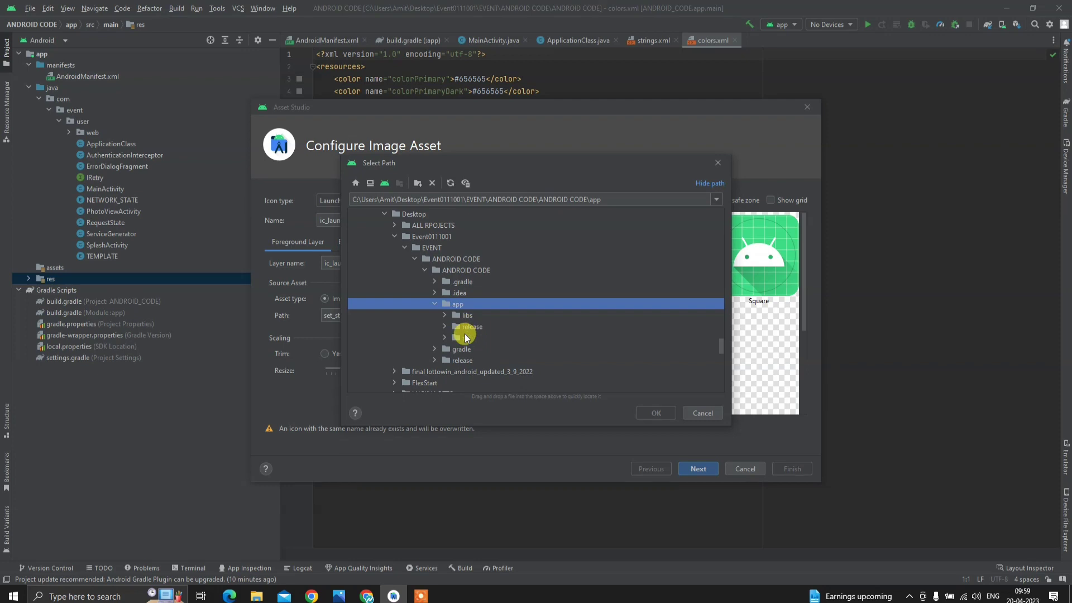
double_click(468, 336)
double_click(485, 327)
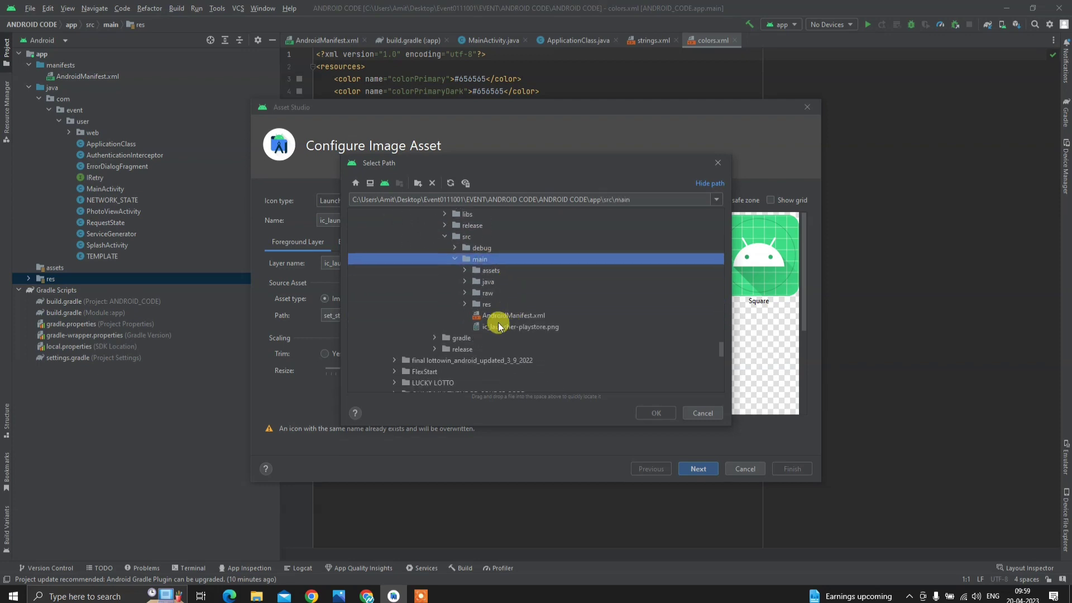
double_click(480, 304)
left_click(512, 293)
double_click(512, 292)
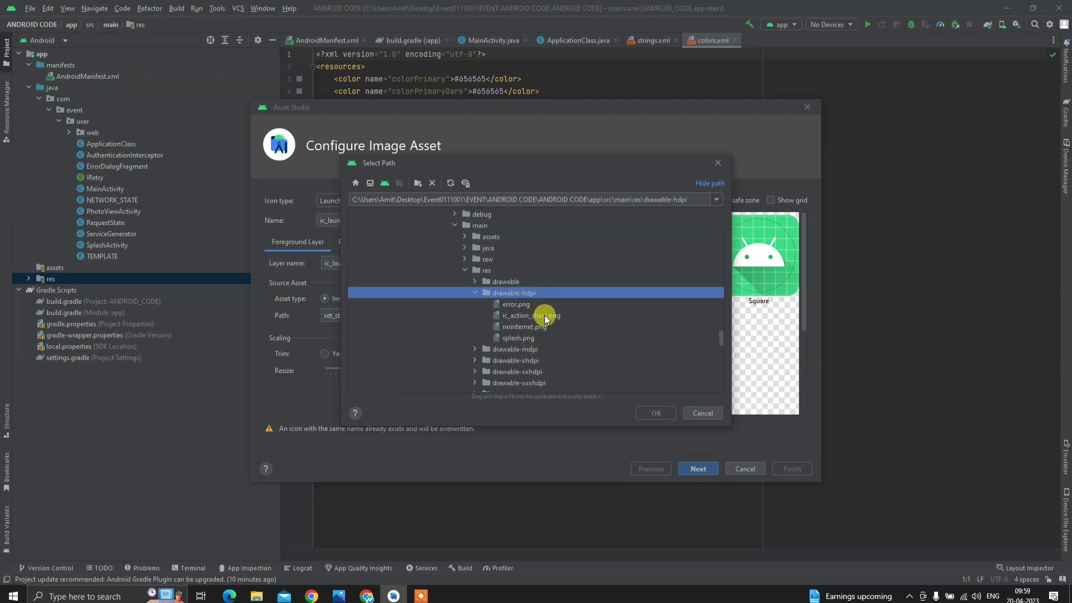
left_click(514, 338)
left_click(657, 413)
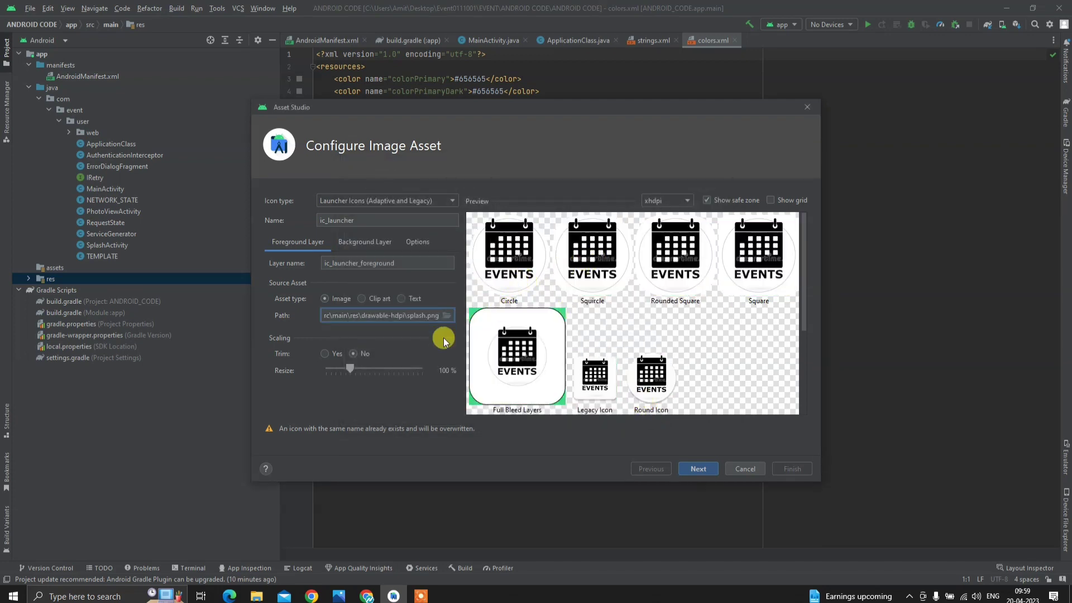
- Resize the foreground to 81% and set the background layer colour to white FFFFFF
left_click_drag(351, 372, 347, 370)
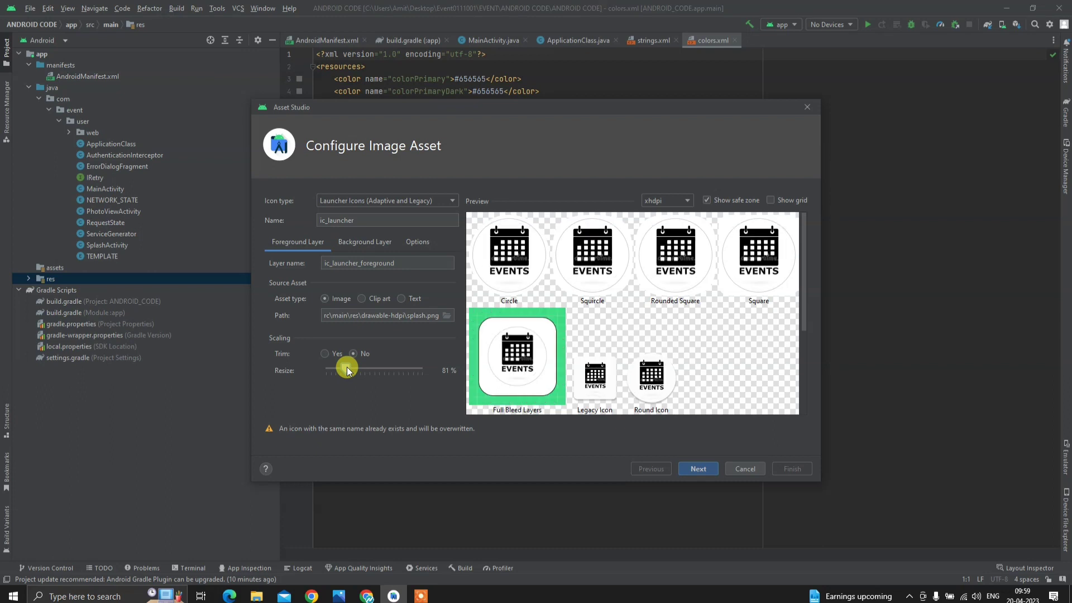
left_click(376, 246)
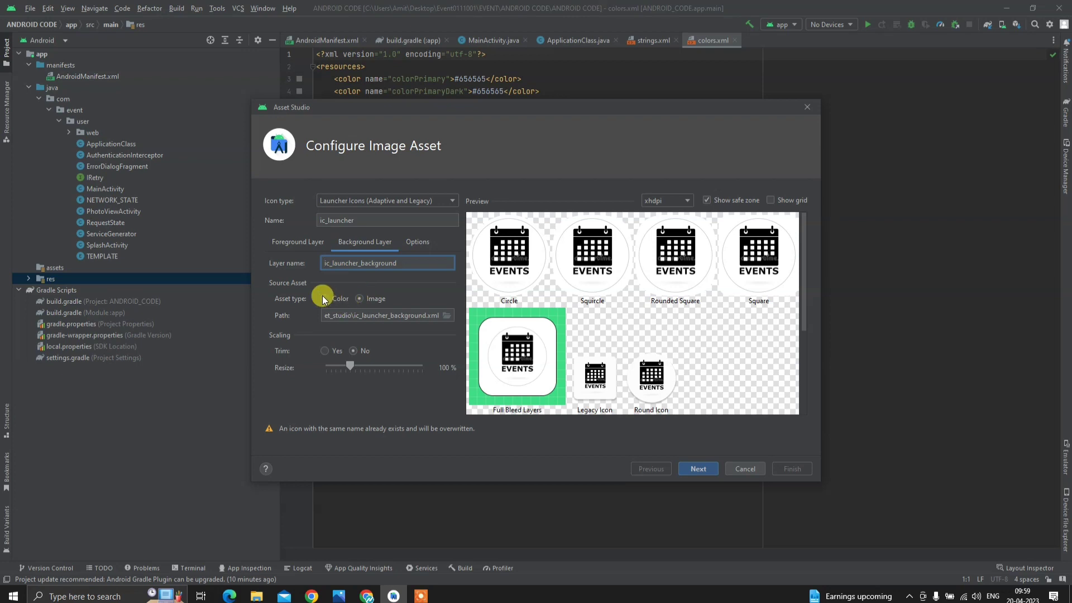
left_click(324, 299)
left_click(357, 316)
left_click_drag(354, 277, 275, 203)
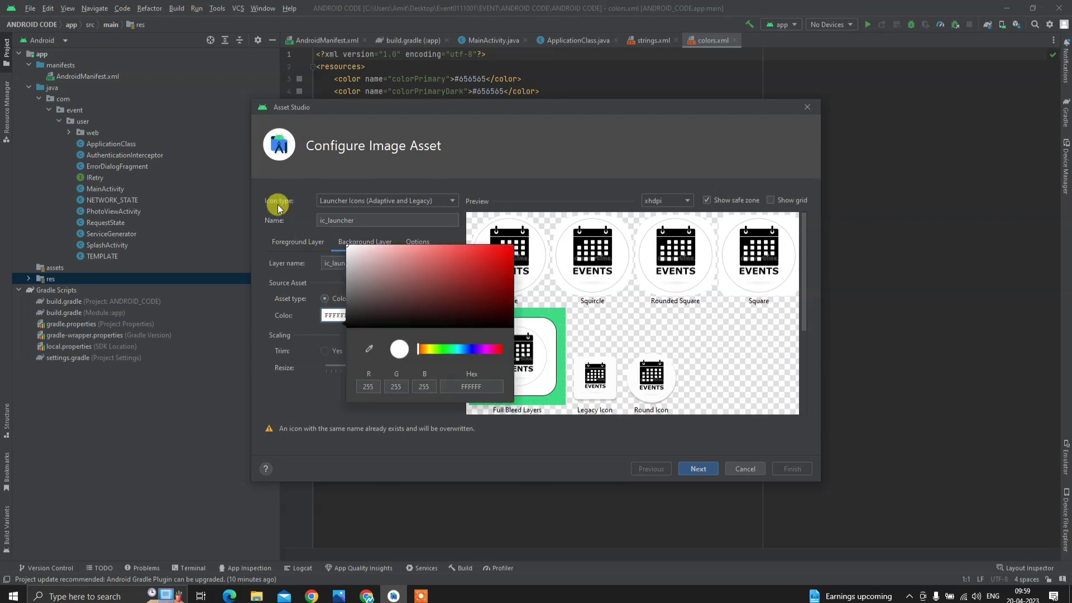
left_click(614, 335)
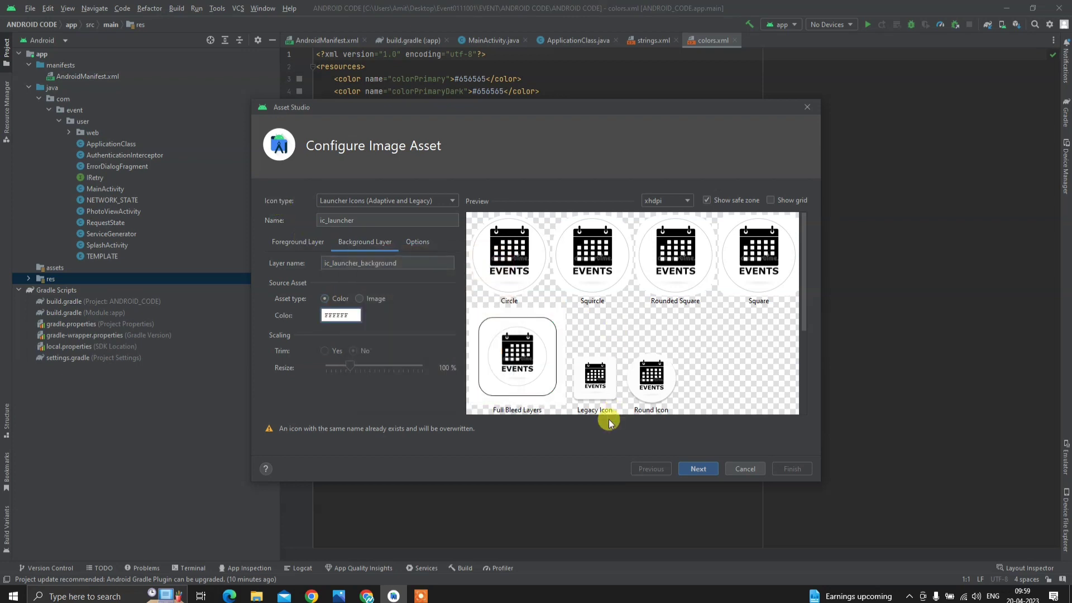
- Keep main as the source set and generate the launcher icons, overwriting ic_launcher files
left_click(698, 468)
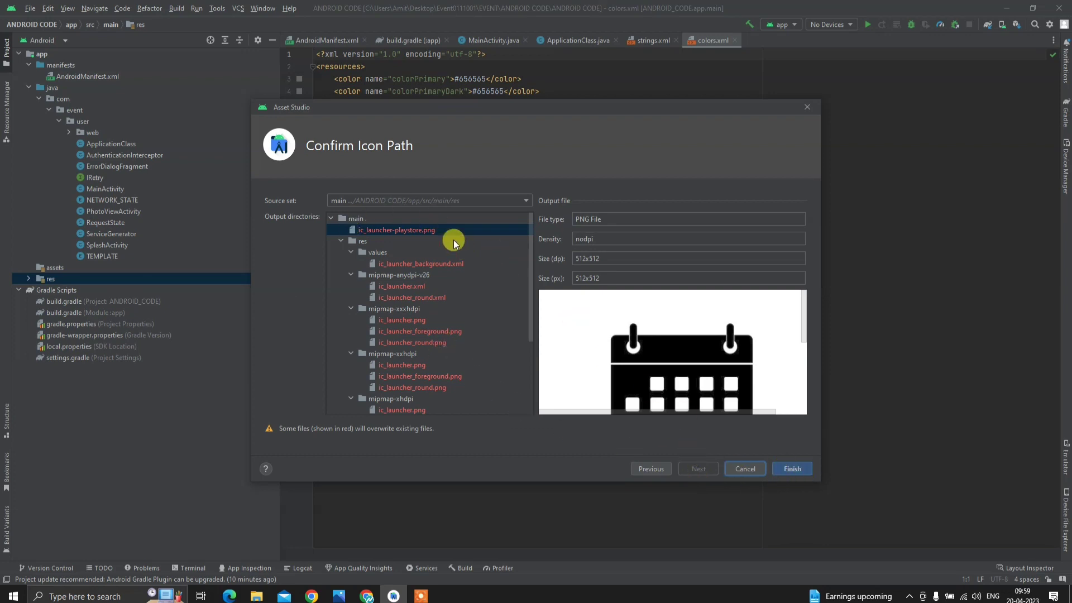
left_click(444, 203)
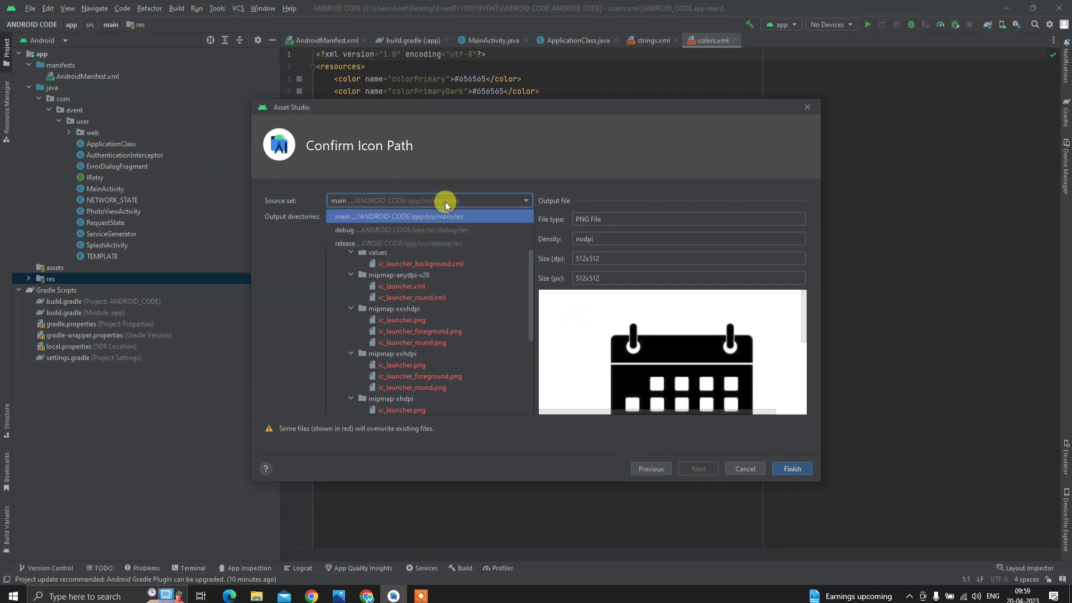
left_click(376, 218)
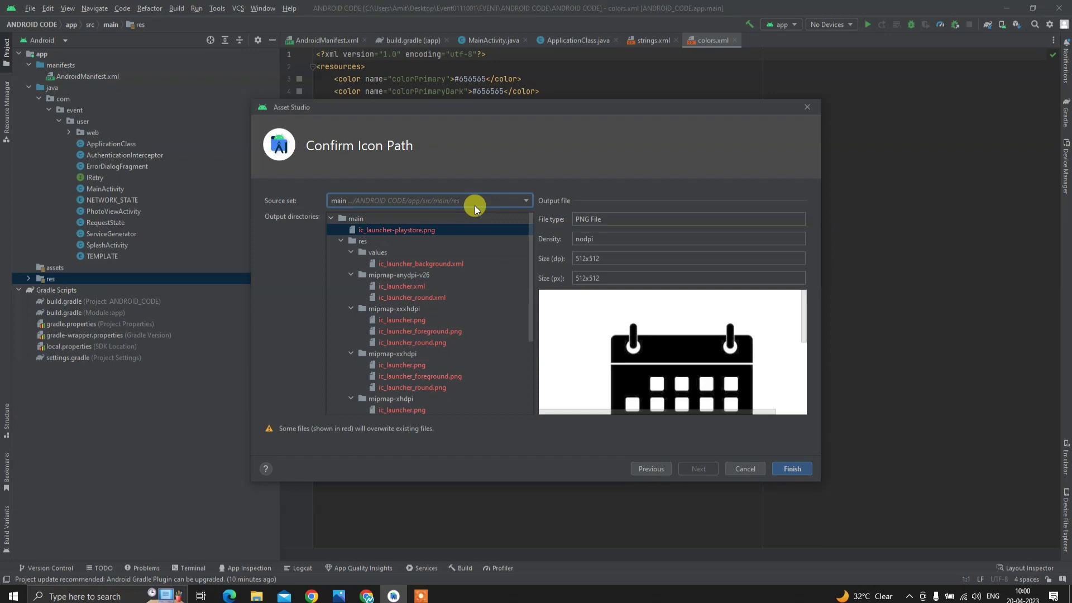
left_click(798, 471)
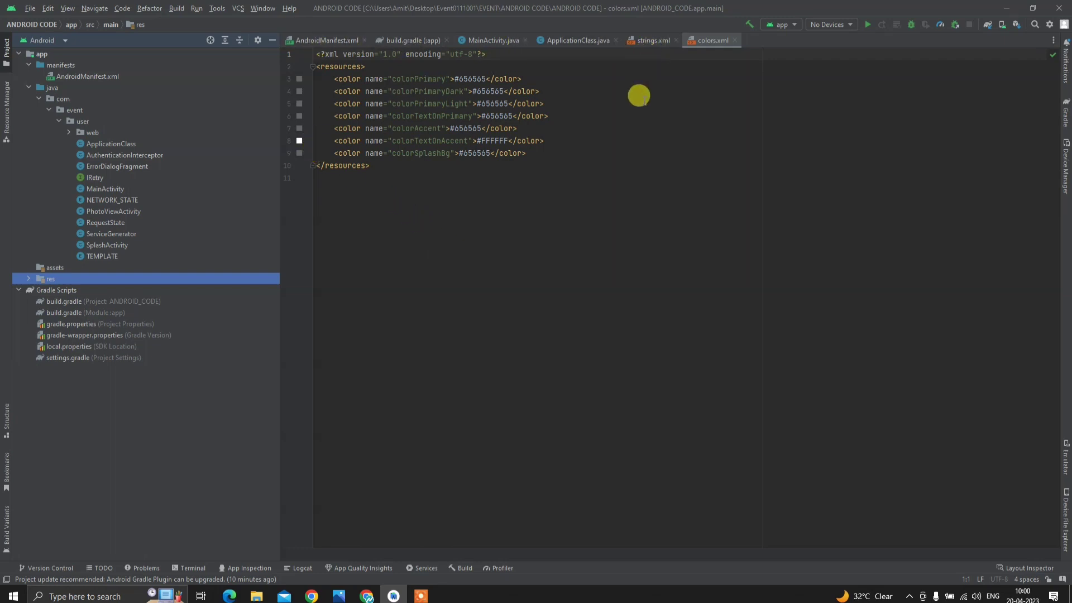
- Build the app module's APK from the Build menu and wait for the success notice
left_click(177, 9)
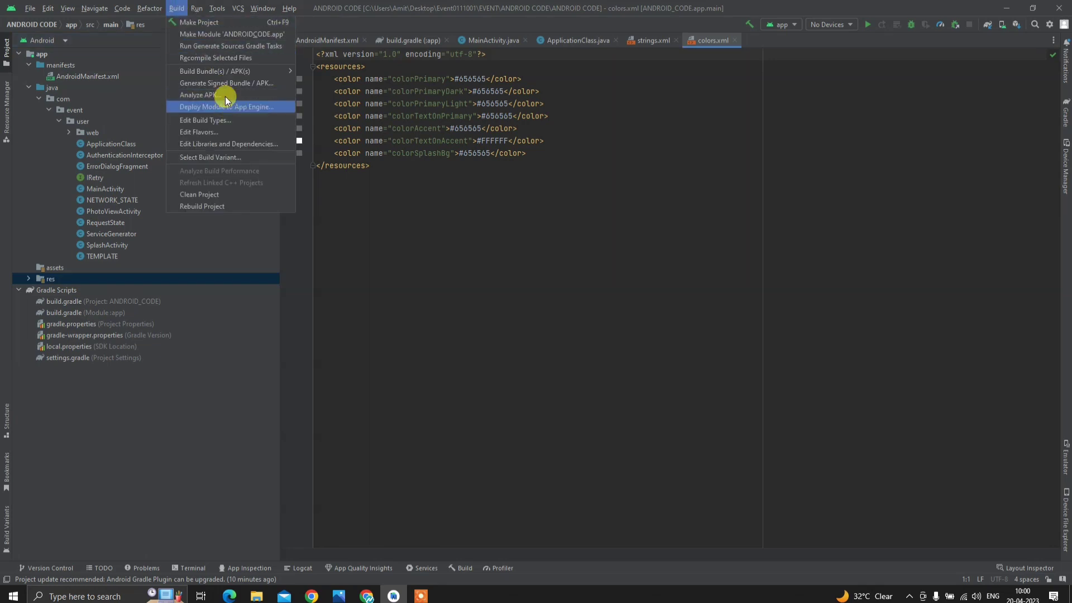
mouse_move(192, 71)
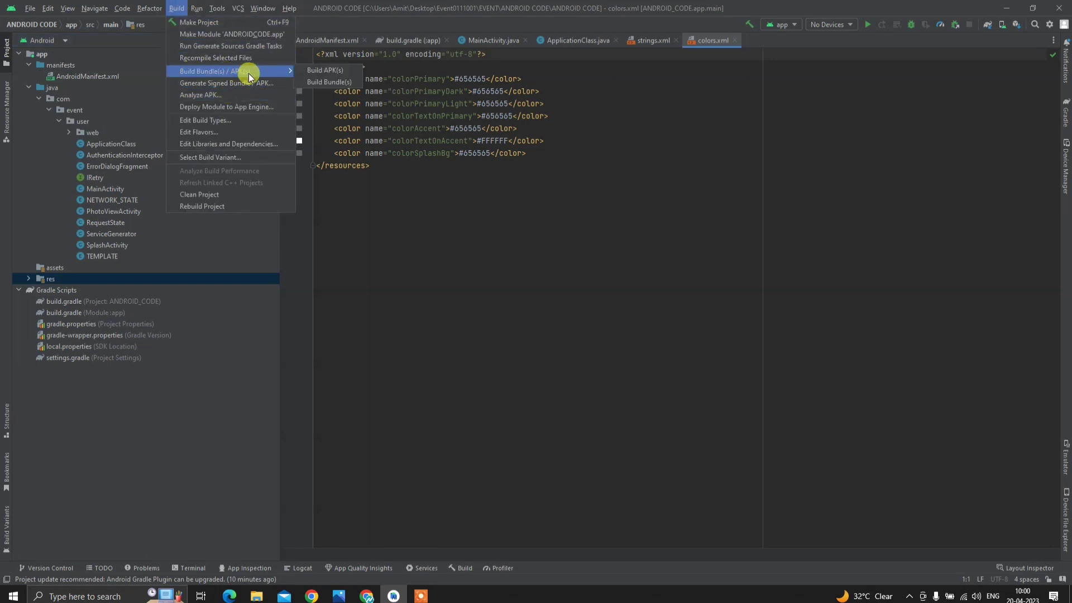
left_click(336, 72)
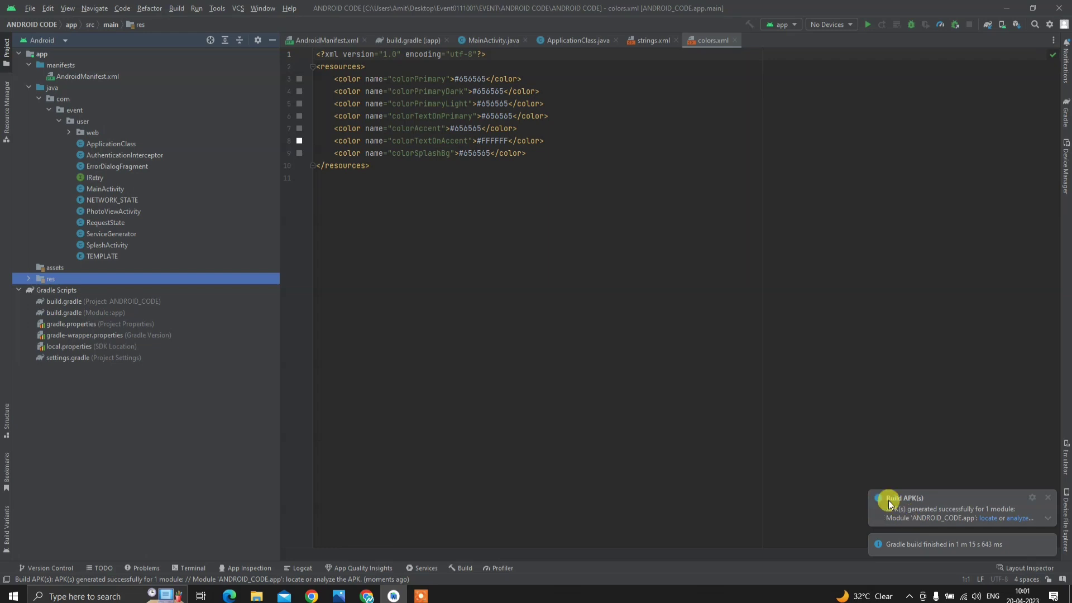
- Locate app-debug.apk in the apk\debug output folder, then minimise Android Studio
left_click(989, 523)
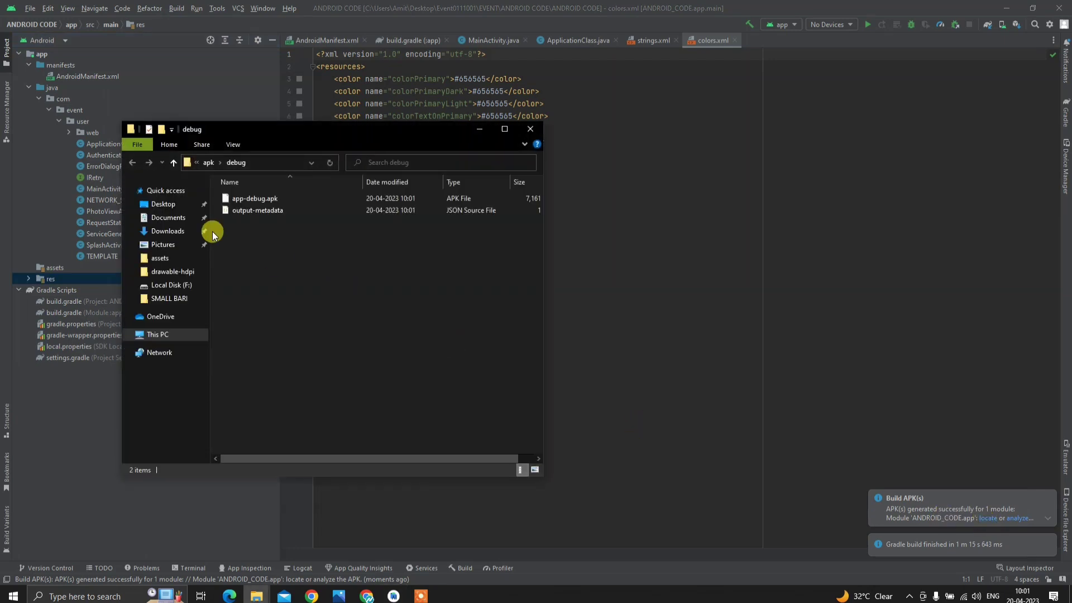
left_click(243, 199)
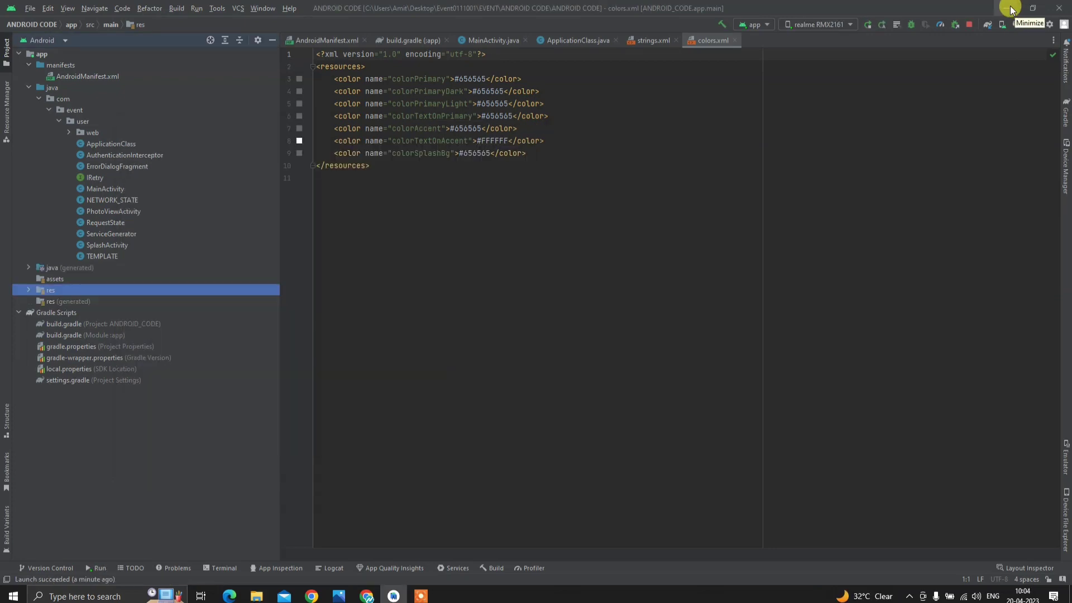
left_click(1011, 8)
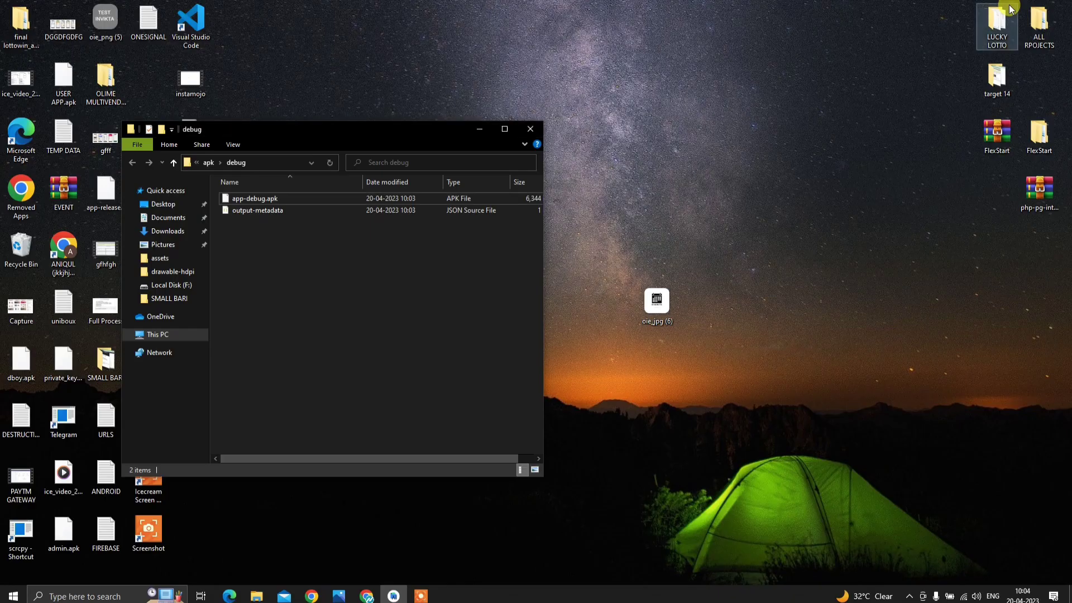
- Mirror the phone with scrcpy and launch the Event app, allowing location while using it
left_click(477, 137)
double_click(32, 529)
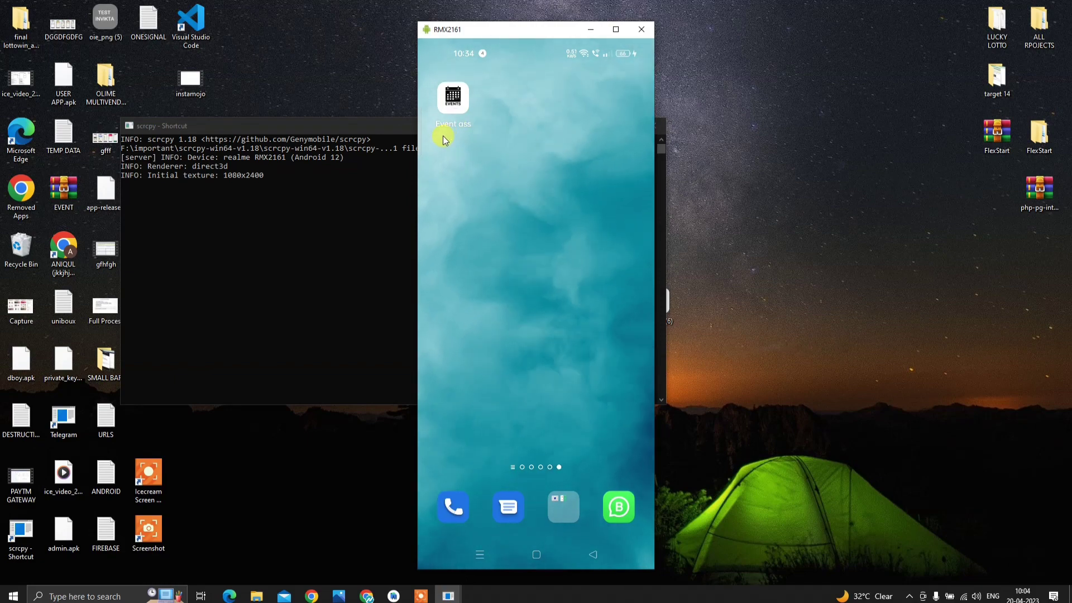
left_click_drag(464, 105, 463, 103)
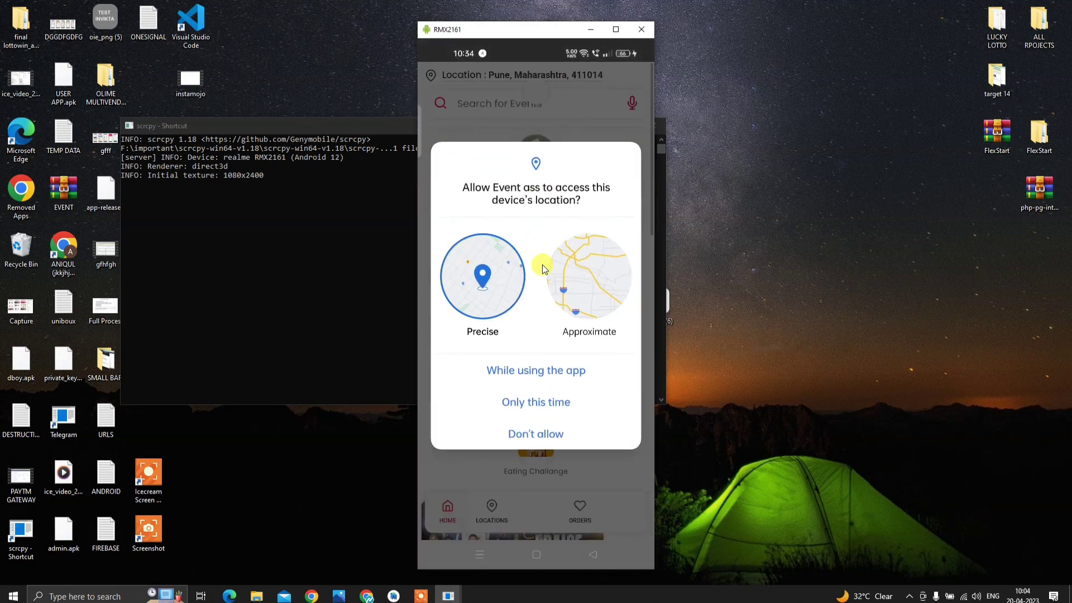
left_click(534, 372)
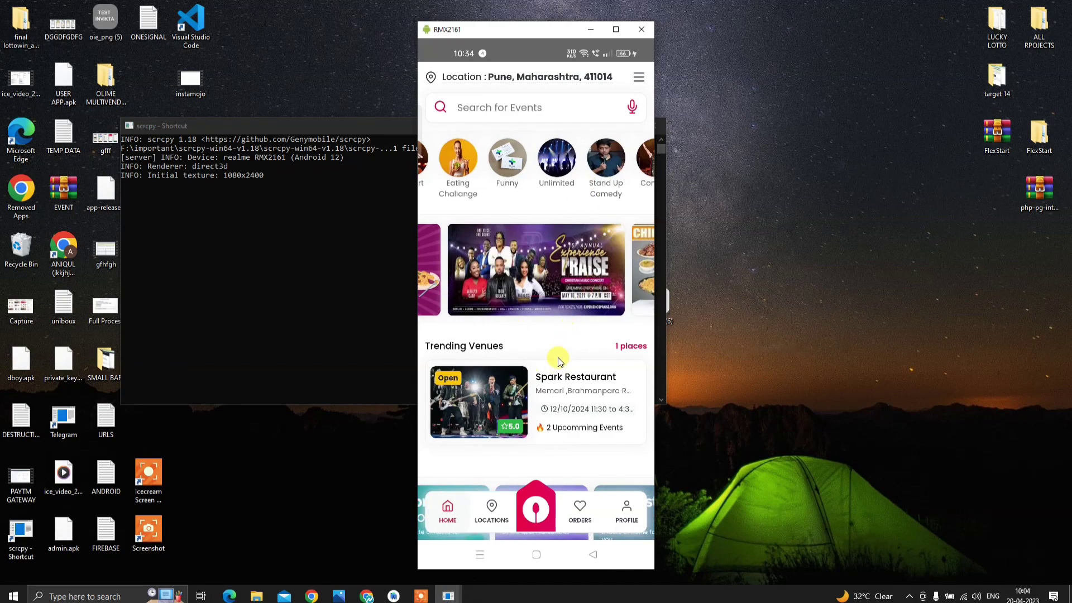
- Scroll through the home page venues and open the Funclub login screen
scroll(595, 192, "down", 3)
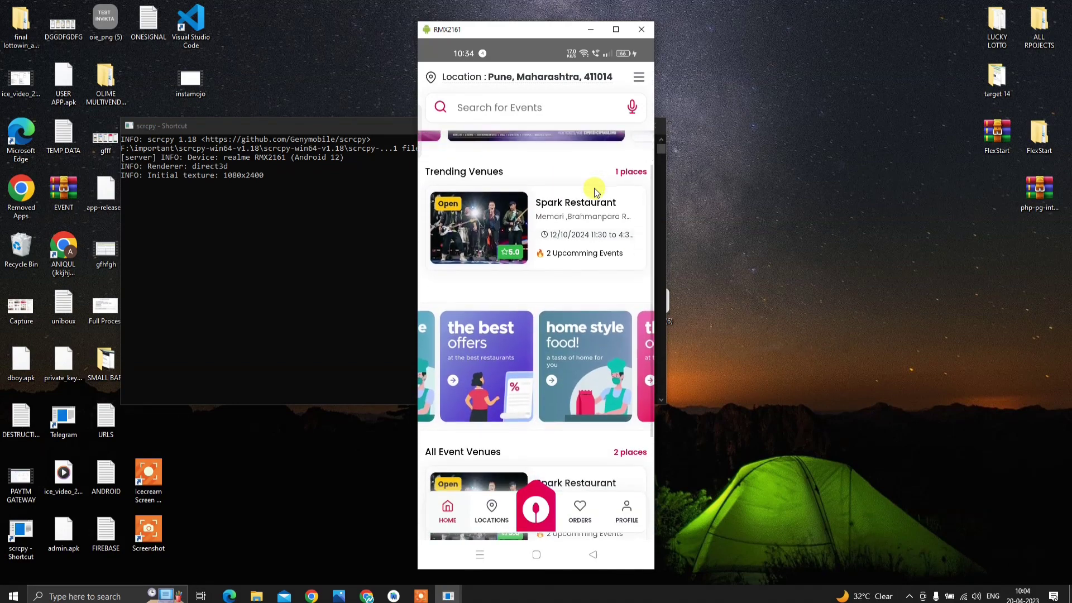
scroll(594, 191, "down", 3)
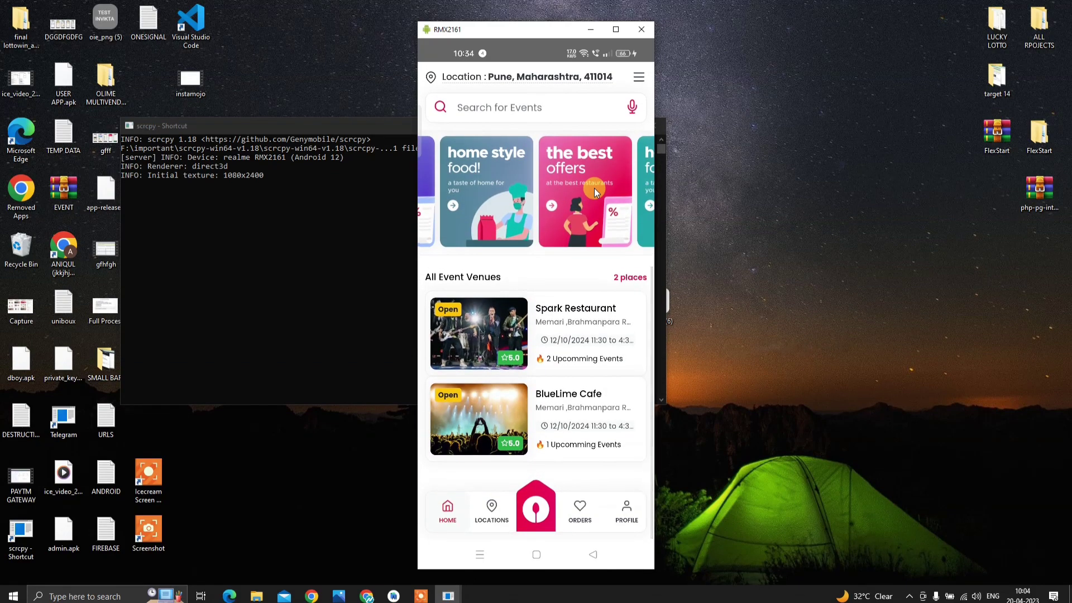
scroll(594, 189, "up", 6)
left_click(594, 188)
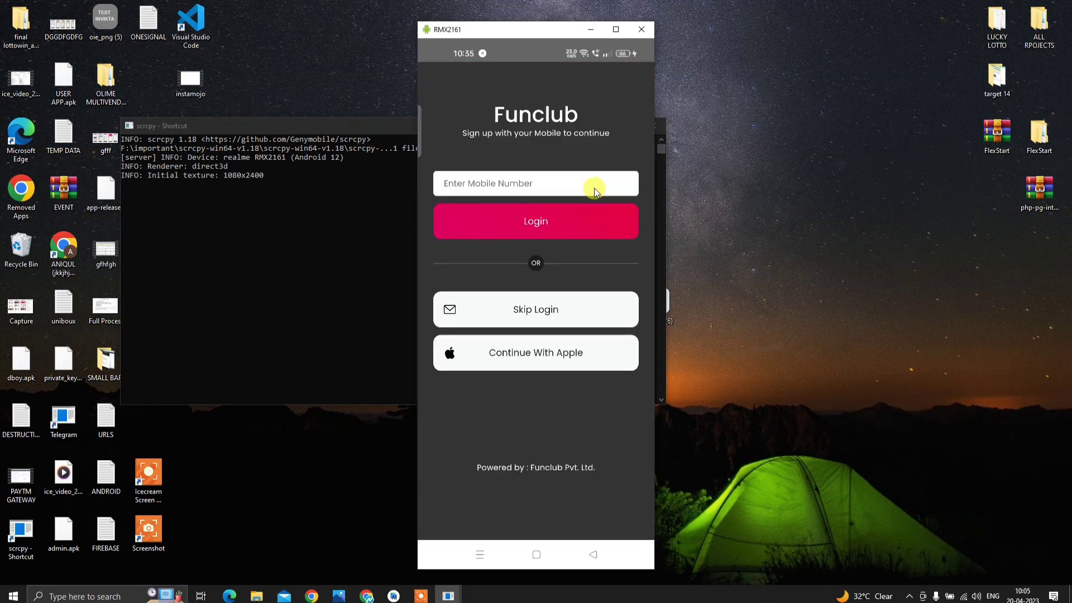
- Enter the user's mobile number, submit it and send the verification code
left_click(593, 189)
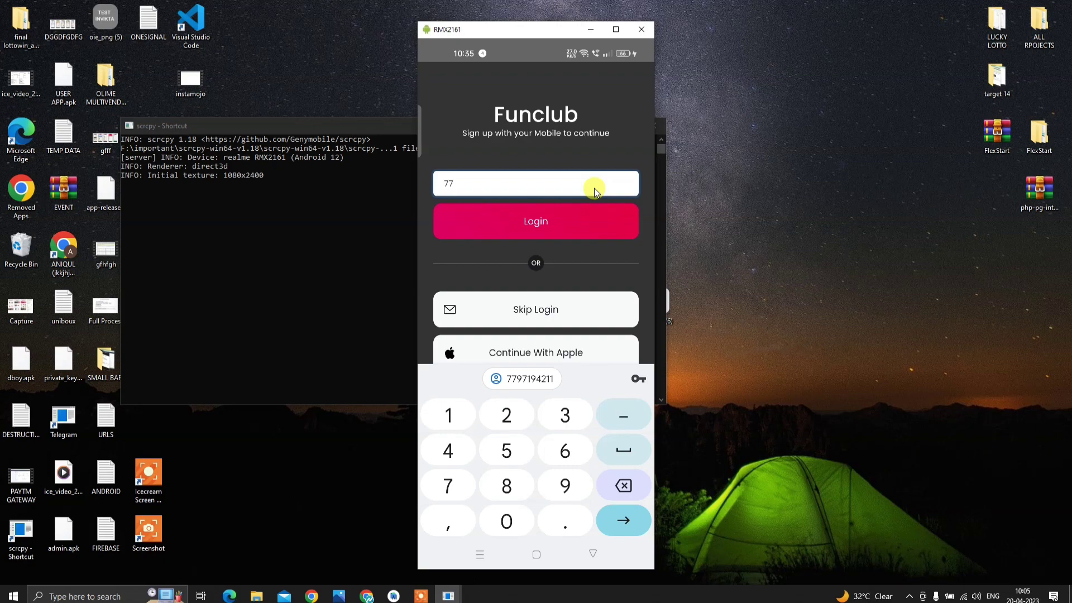
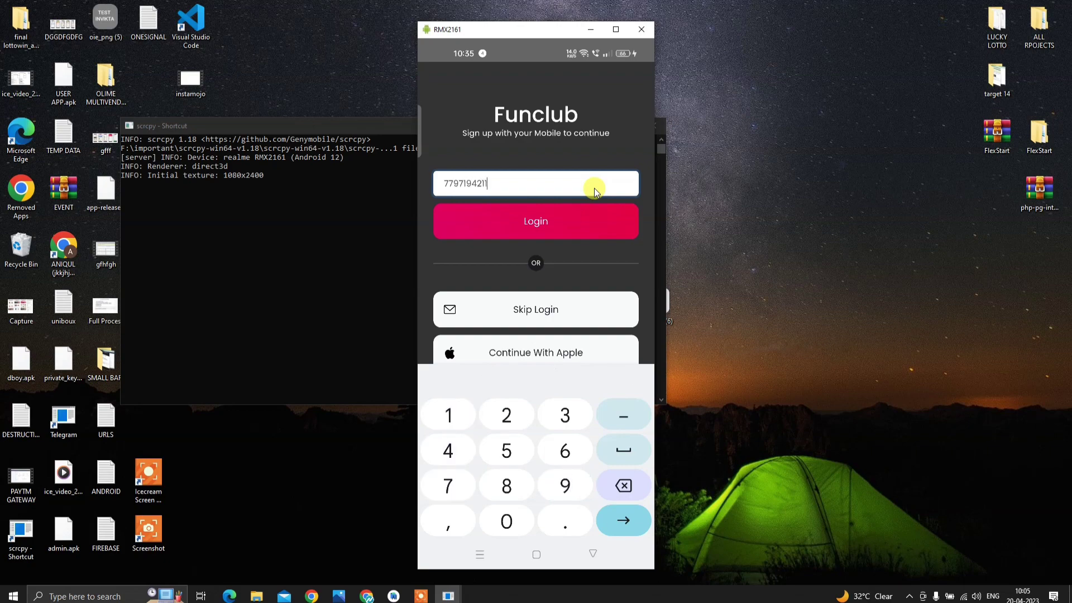
key("Return")
key("Tab")
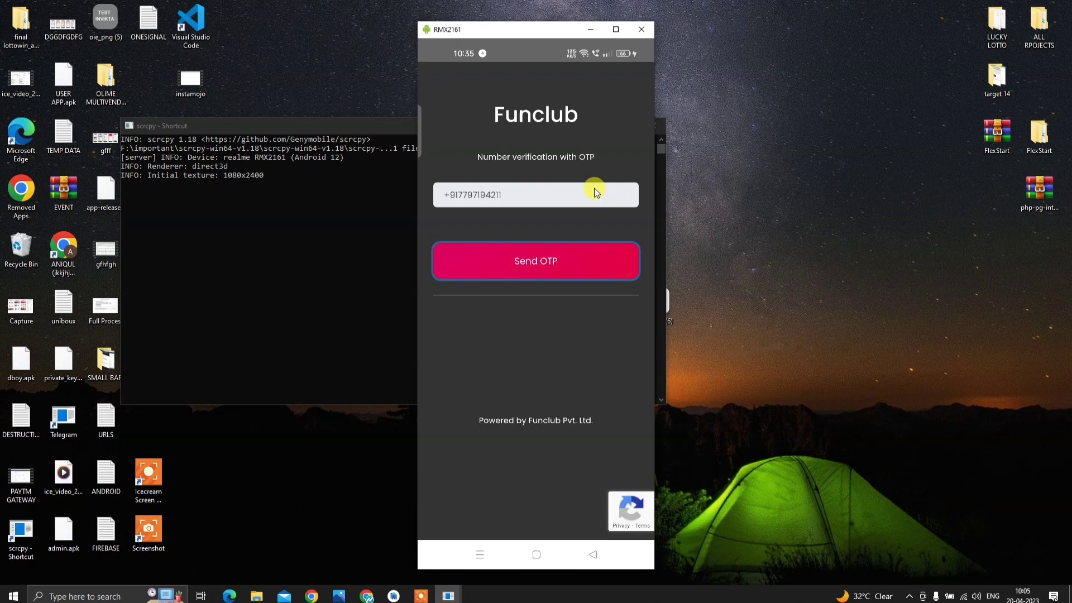
key("Return")
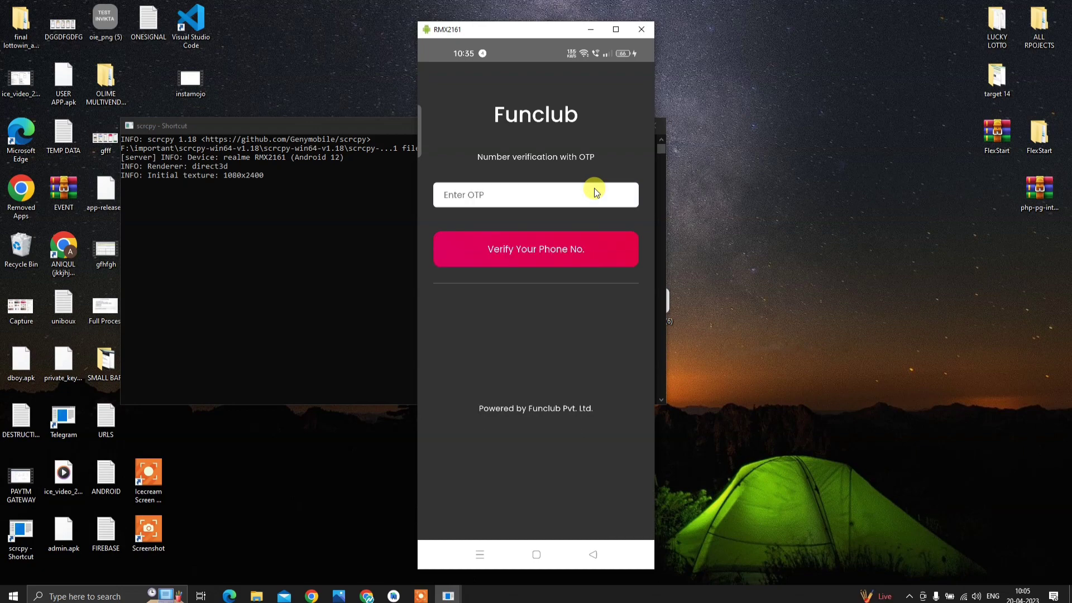
- Read the SMS code from notifications, enter it and verify the phone number
left_click(594, 193)
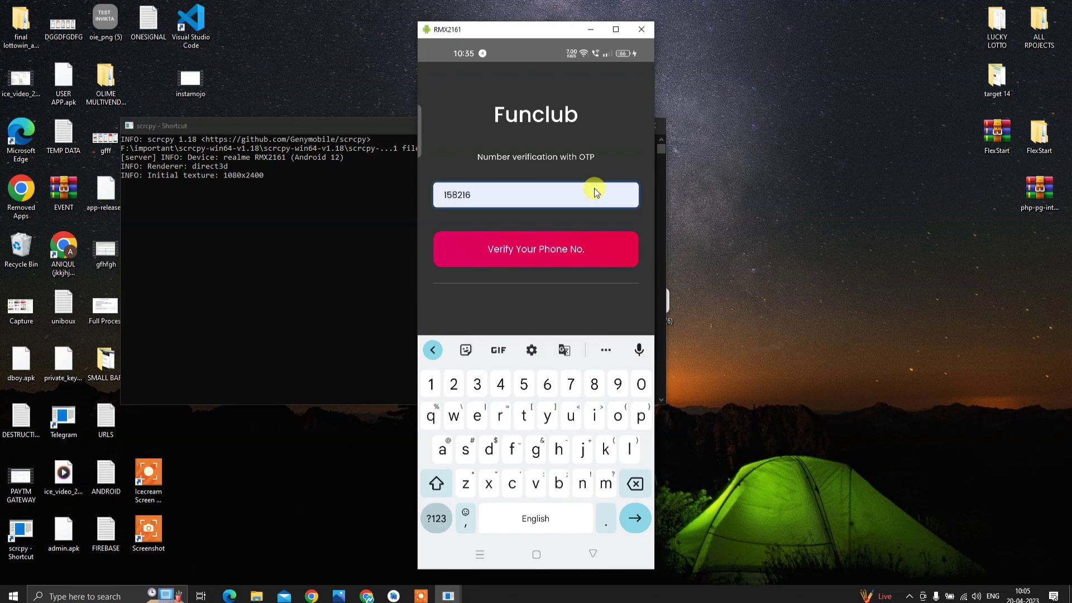
key("alt+n")
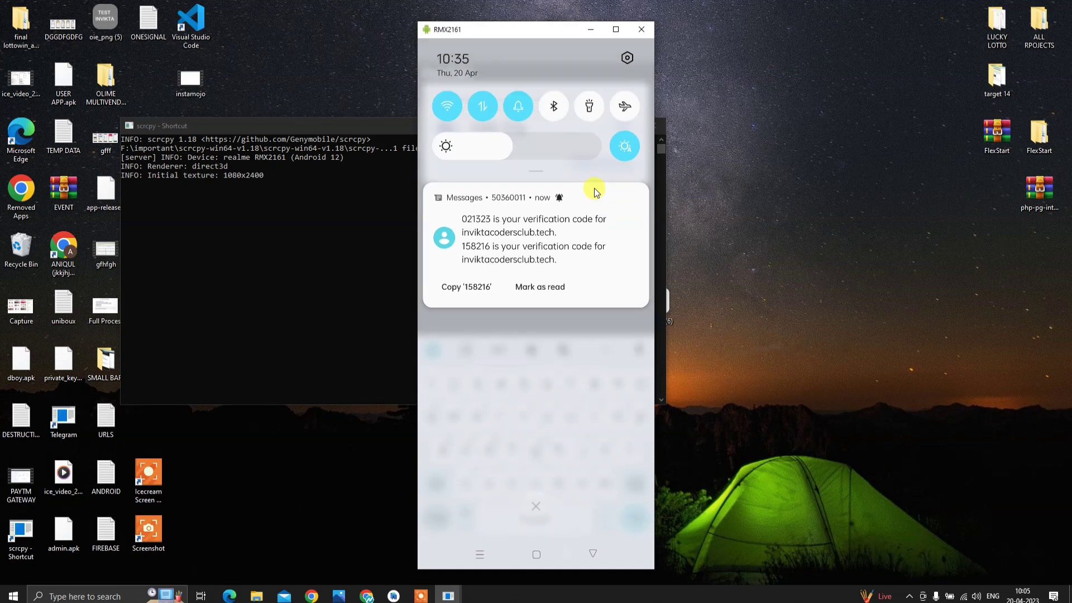
key("alt+shift+n")
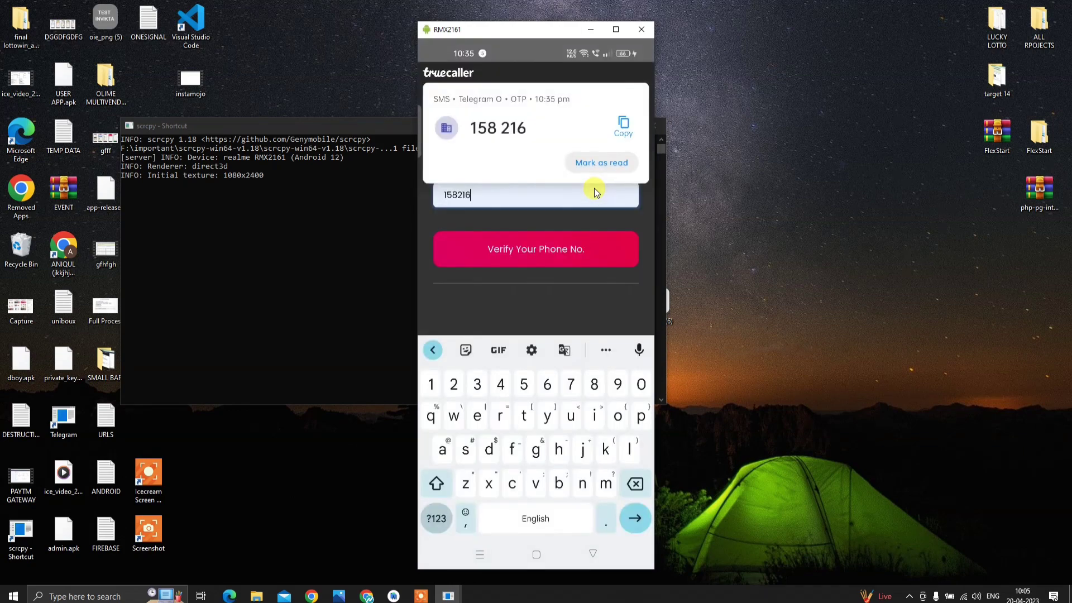
key("Tab")
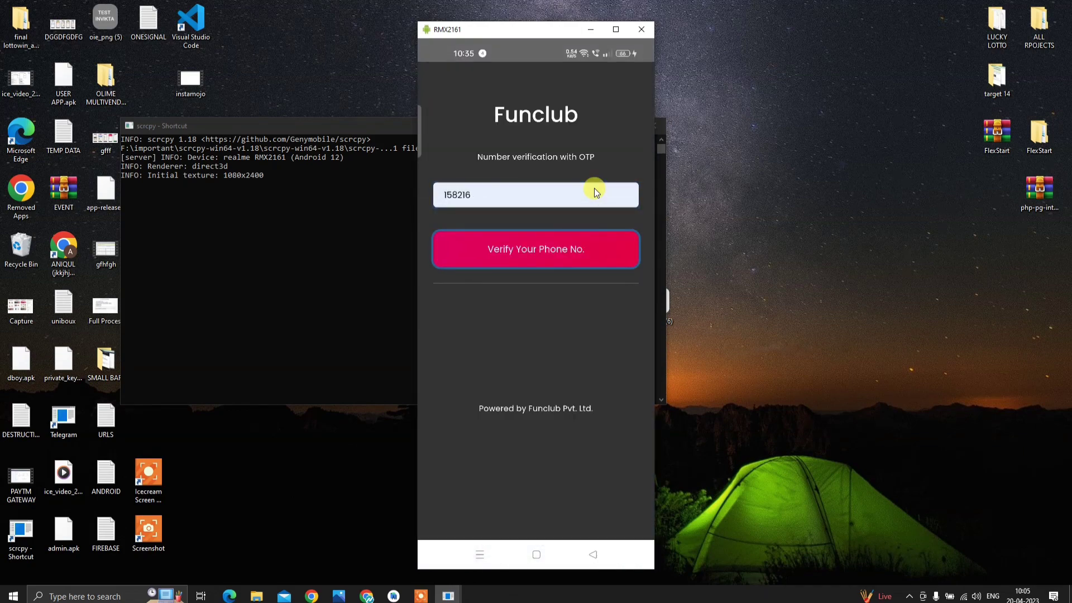
key("Return")
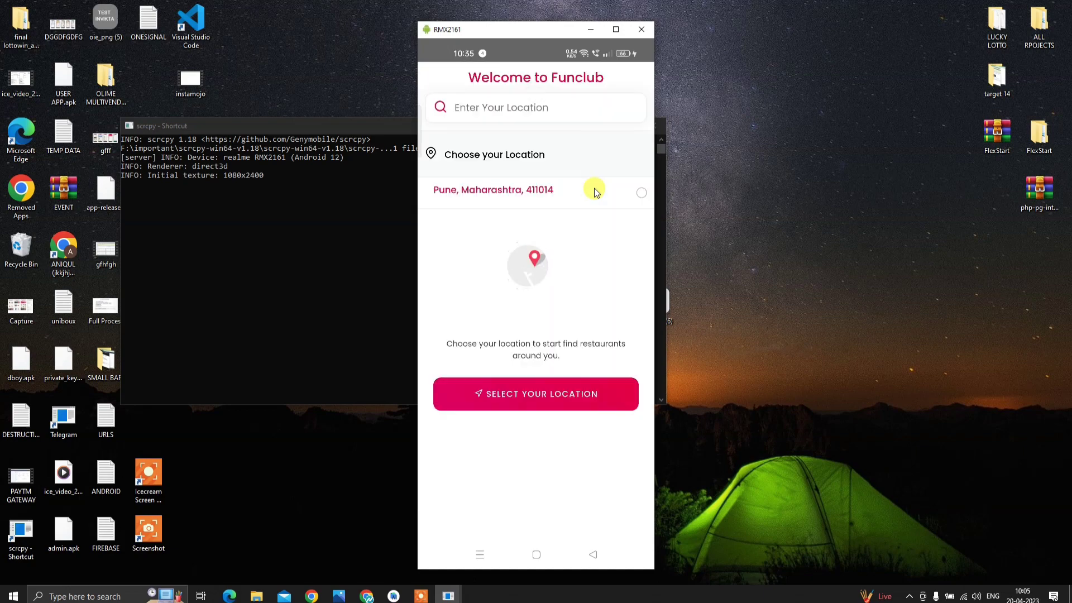
- Pick Pune, Maharashtra, 411014, try the Rs.250 Panipuri payment, go back, then show the browser
left_click(594, 192)
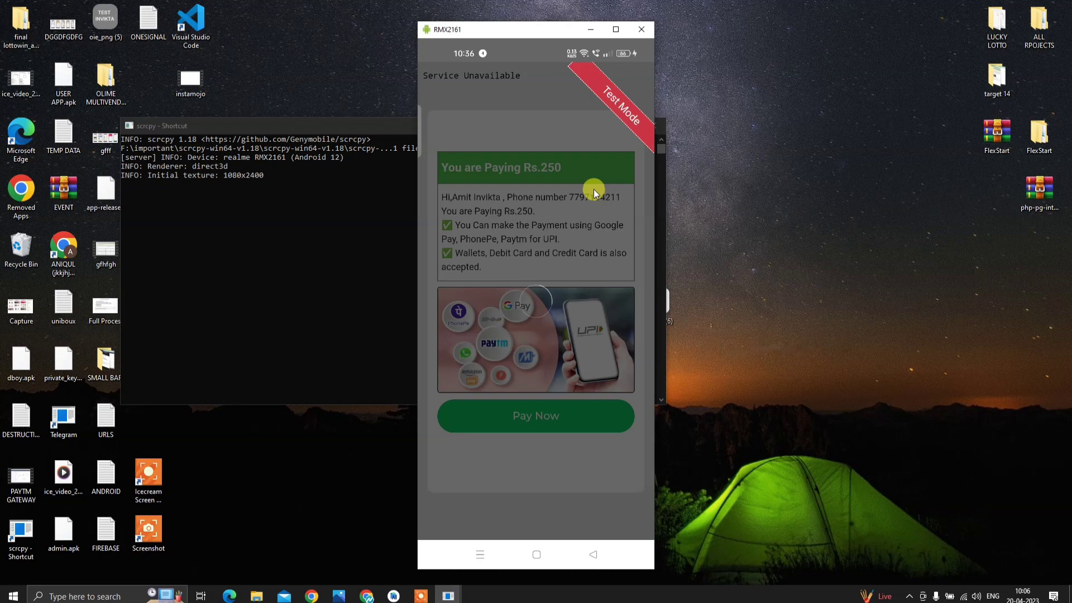
right_click(489, 333)
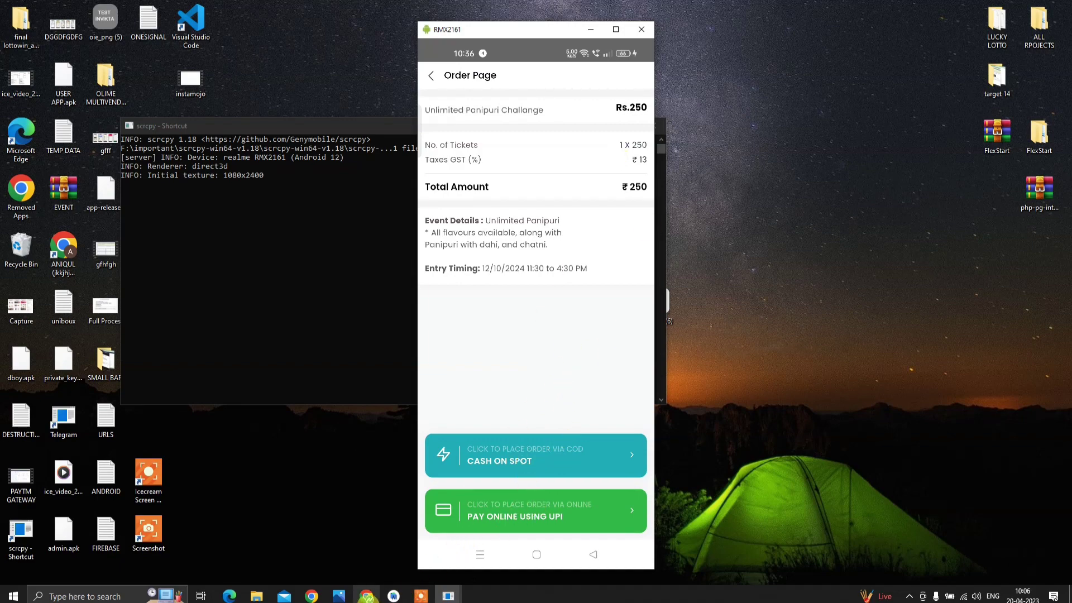
left_click(367, 595)
- Save checkout.php and close its editor
left_click(381, 6)
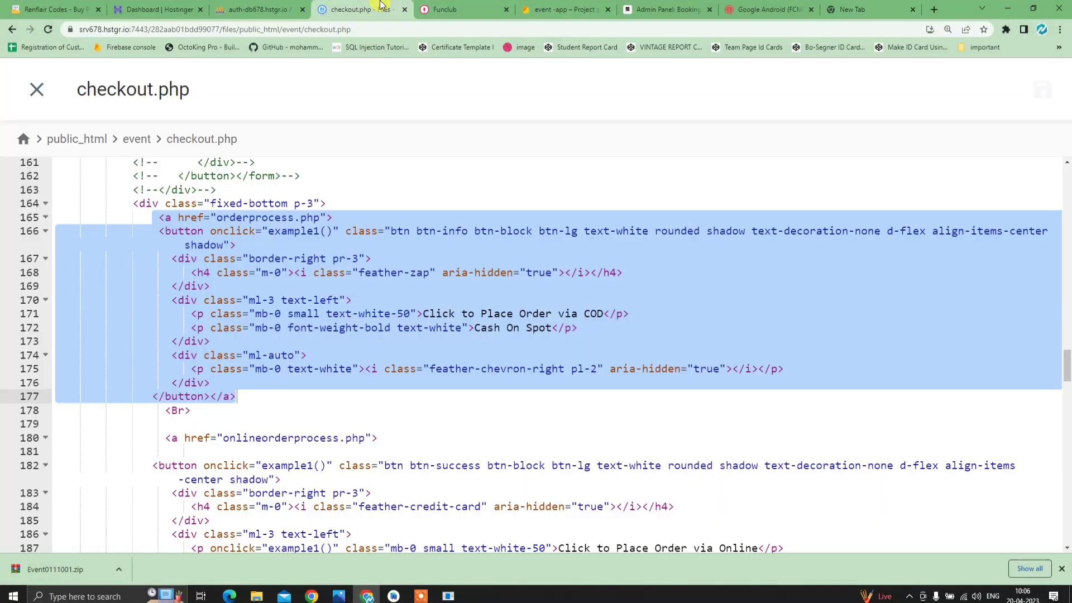
left_click(1042, 90)
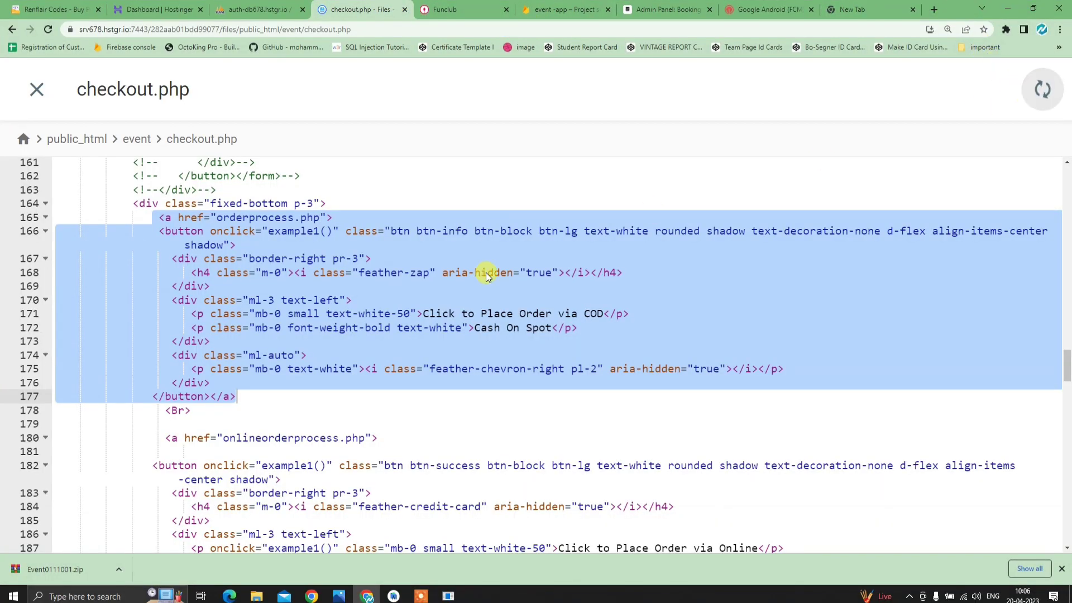
left_click(36, 89)
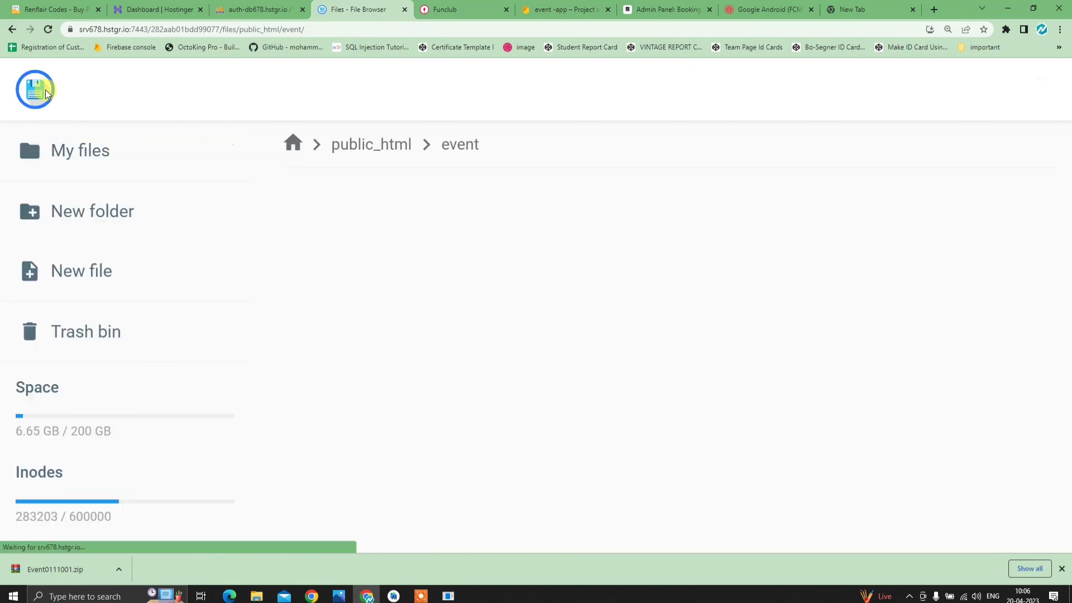
- Open File Manager from the Hostinger dashboard, close the old event files tab
left_click(262, 9)
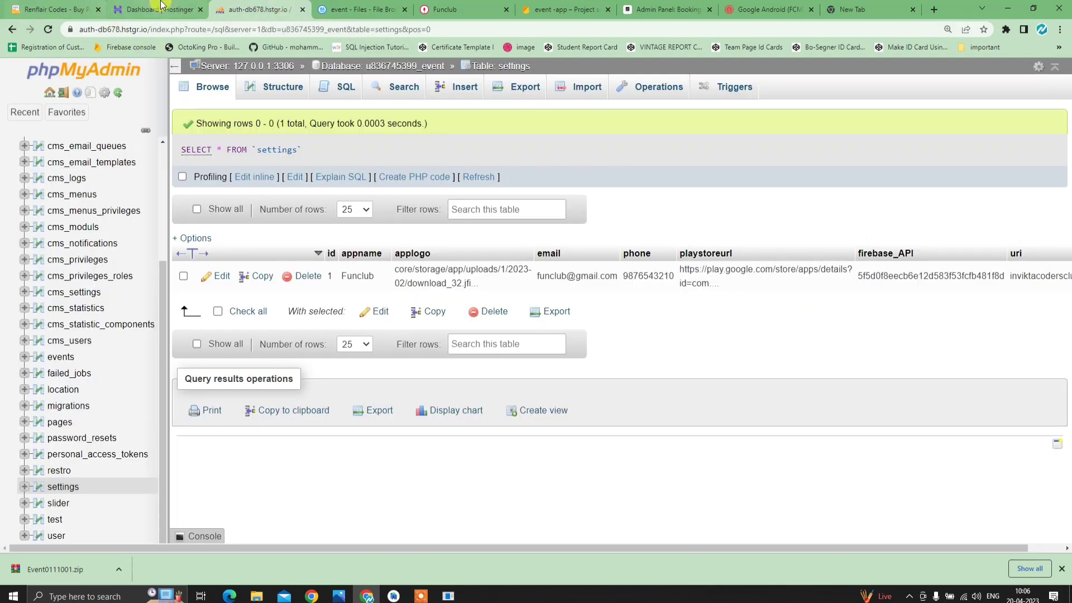
left_click(159, 10)
left_click(483, 287)
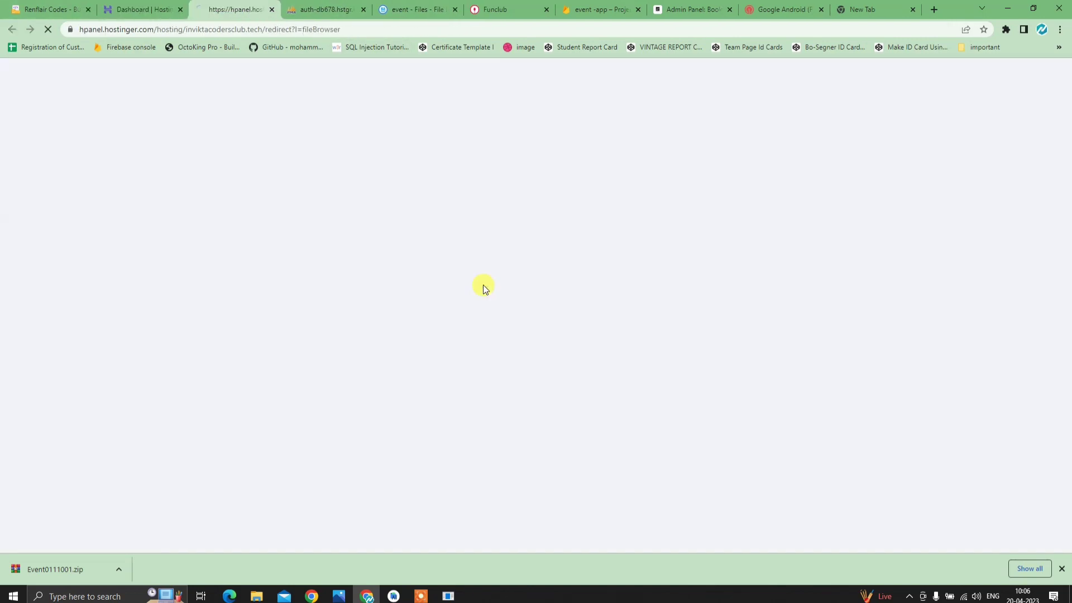
left_click(464, 10)
left_click(456, 10)
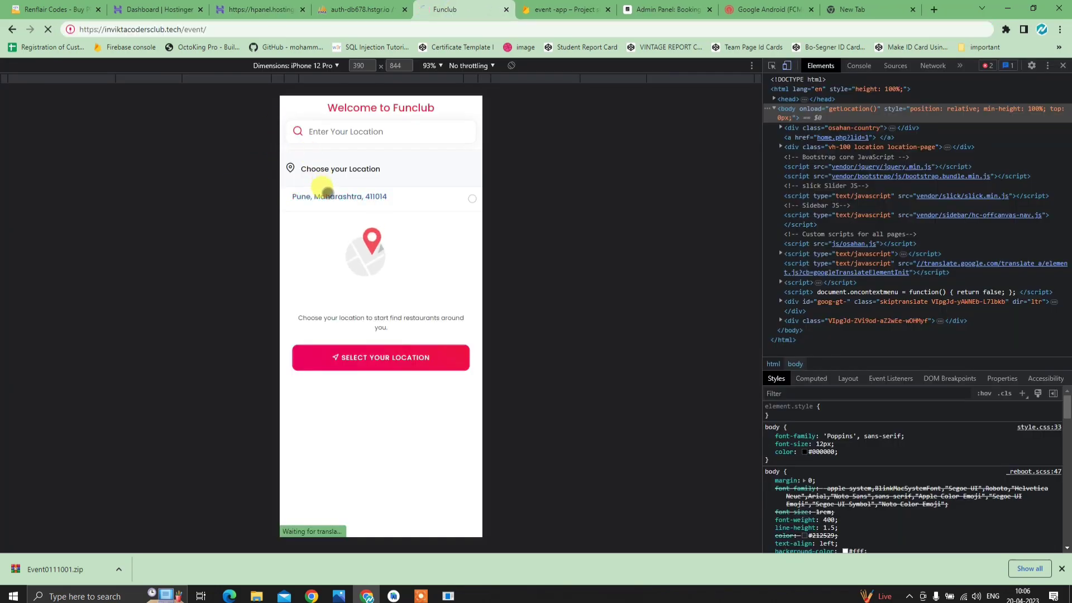
left_click(251, 10)
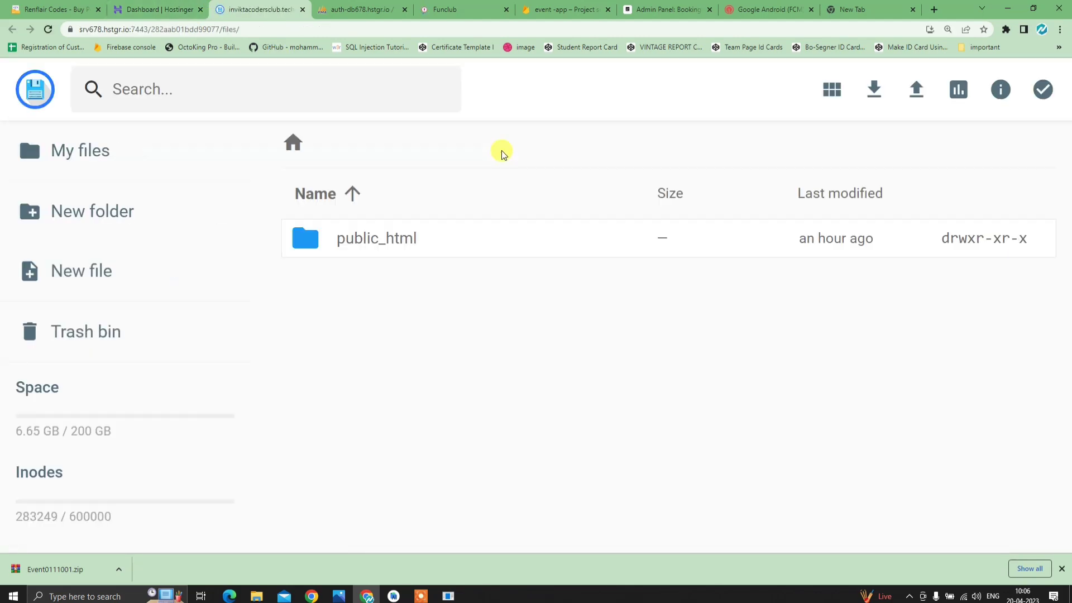
- Open public_html/event/pay/db.php in the code editor to review its Razorpay keys, then open a new tab
double_click(423, 240)
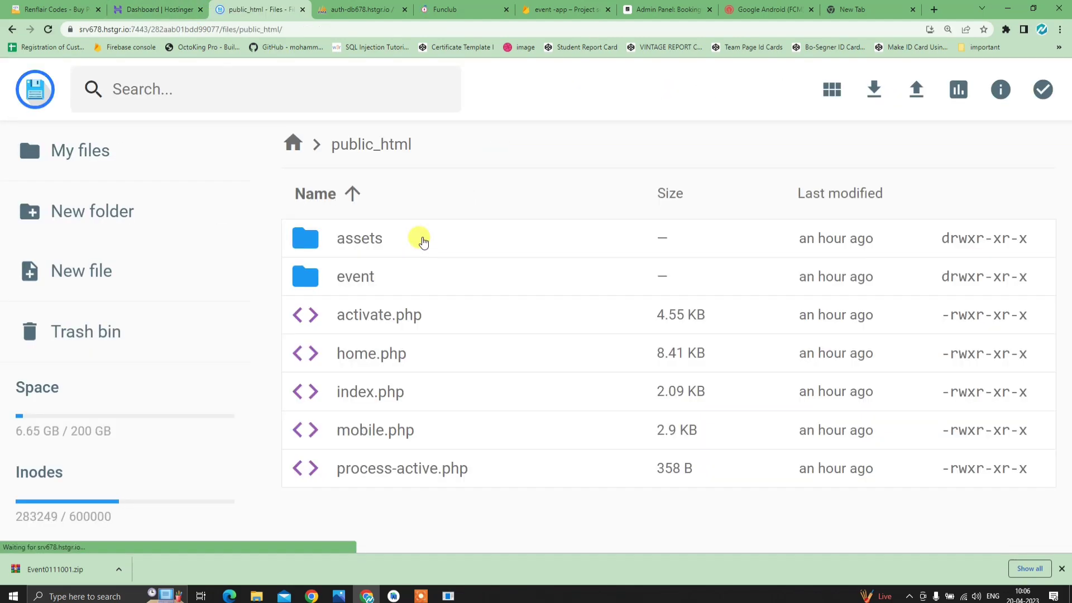
double_click(396, 277)
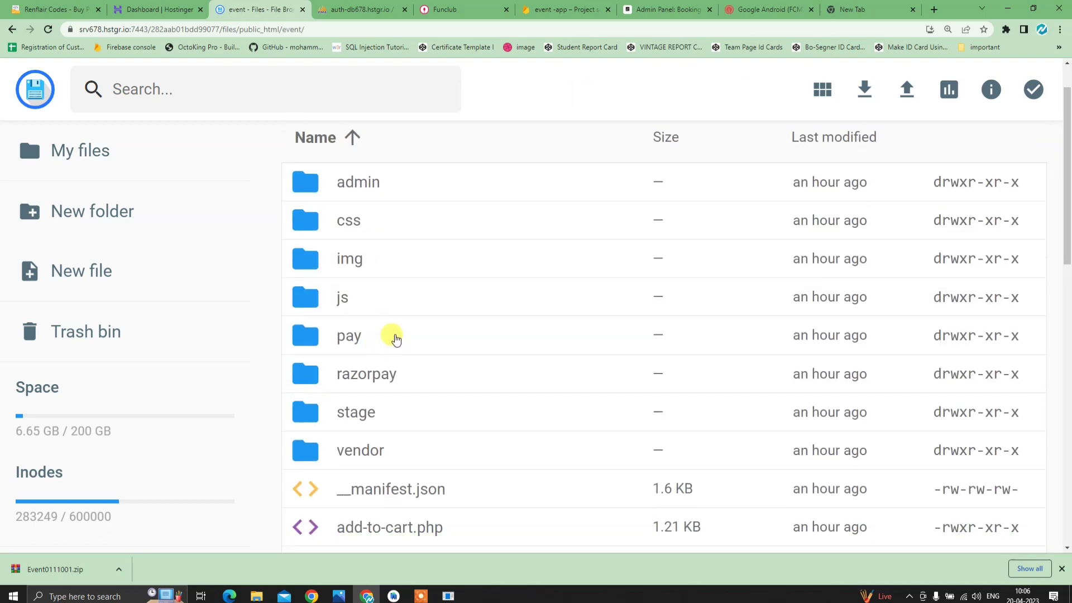
double_click(396, 339)
double_click(410, 241)
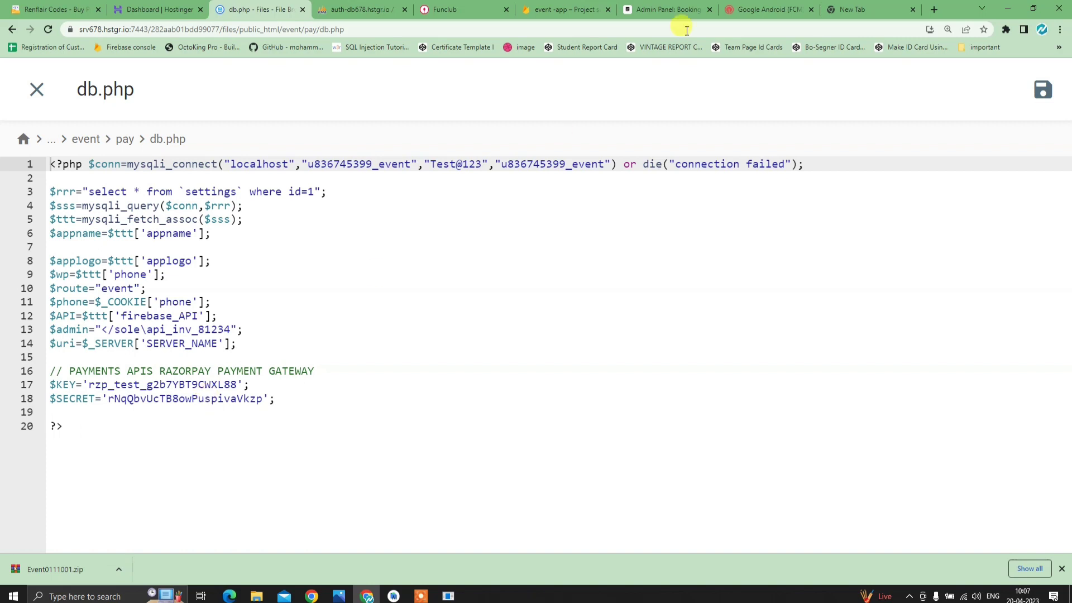
left_click(881, 11)
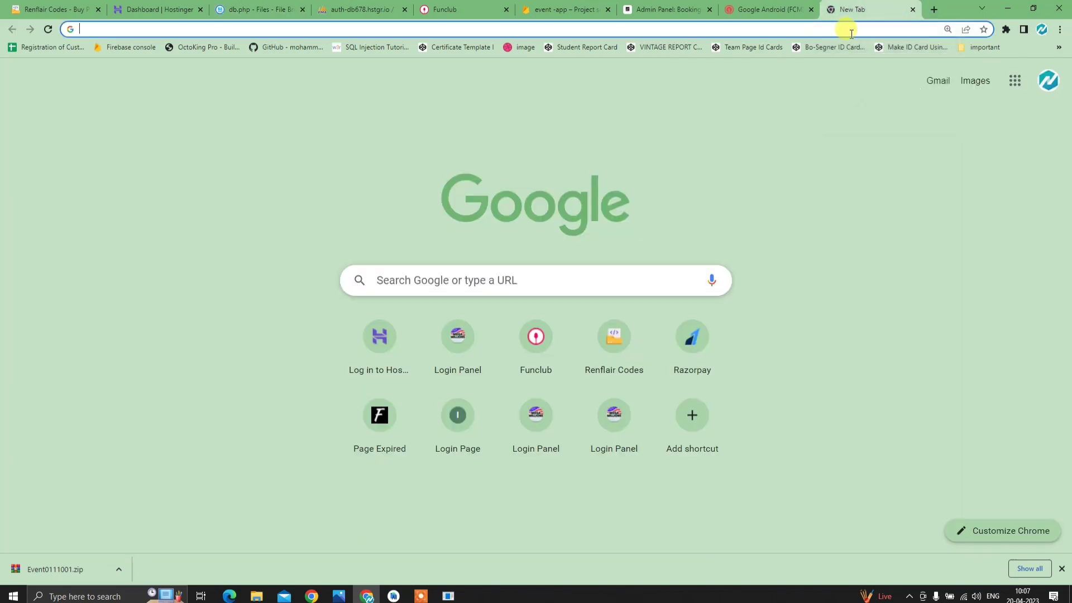
- Go to razorpay.com, open the dashboard sign-in page and dismiss the connection error
left_click(669, 313)
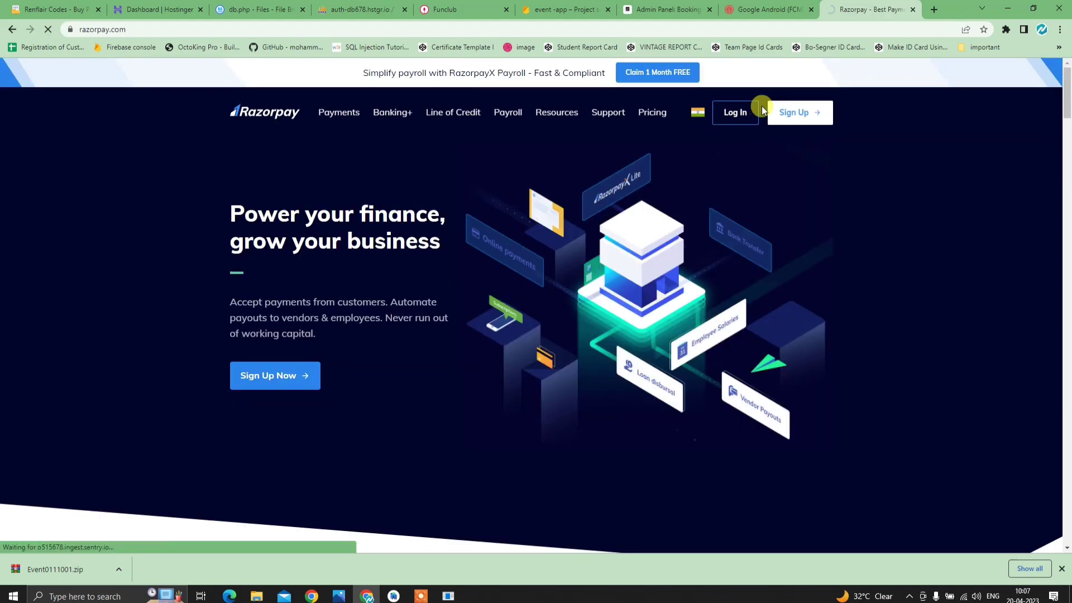
left_click(755, 112)
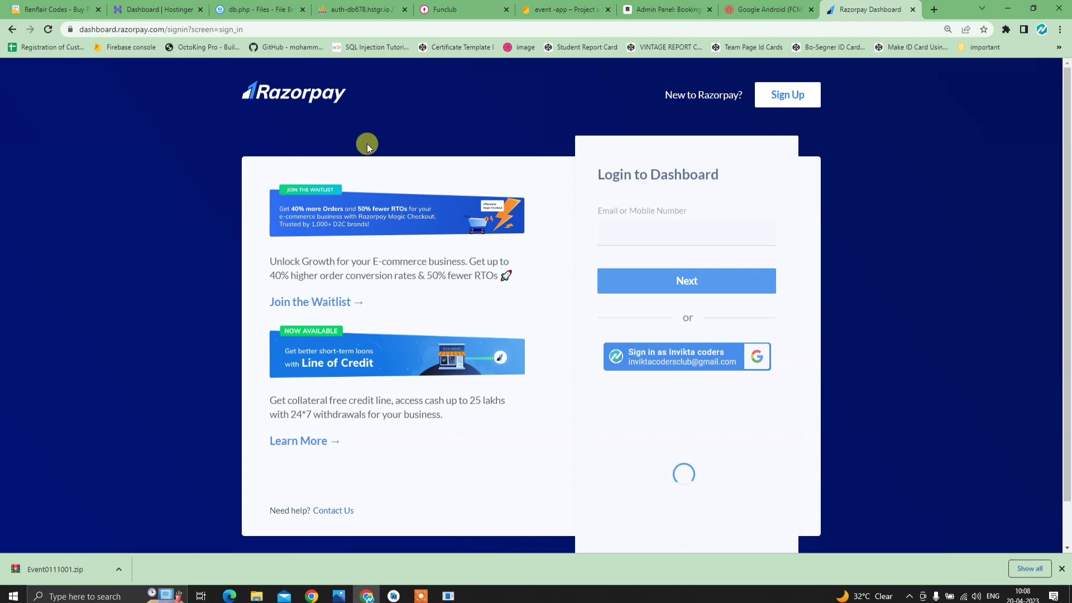
right_click(391, 137)
left_click(414, 88)
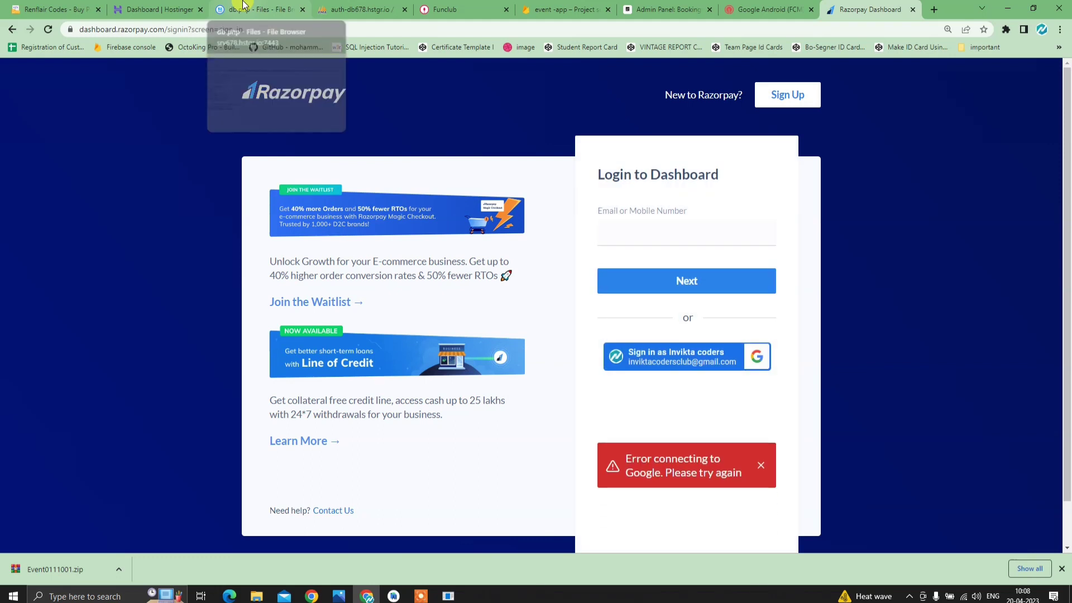
left_click(760, 465)
- Retry Sign in with Google using the account, dismiss the error and close the Razorpay tab
left_click(735, 367)
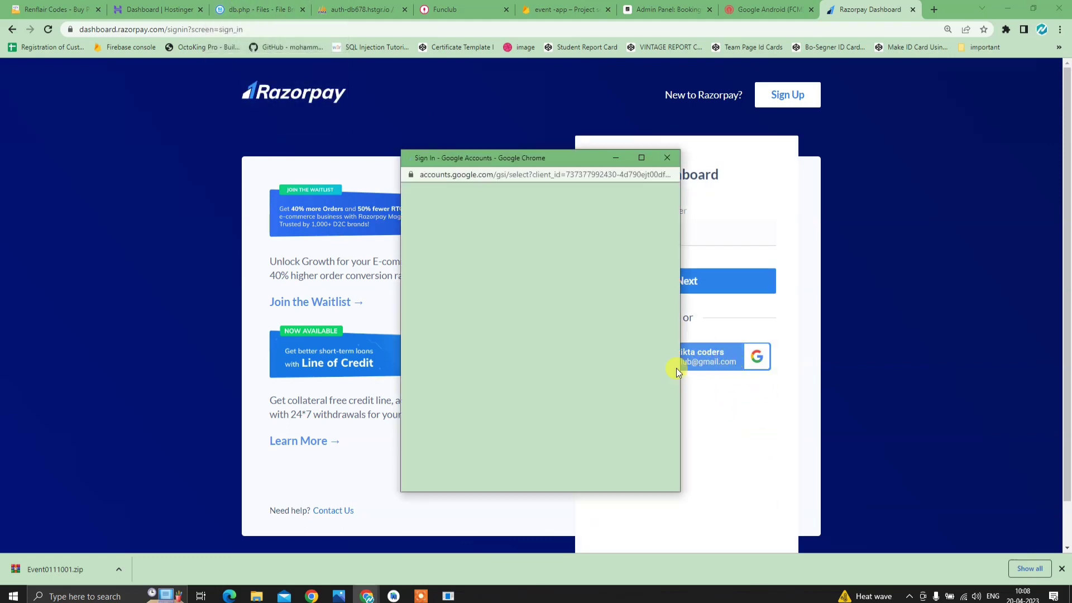
left_click(556, 304)
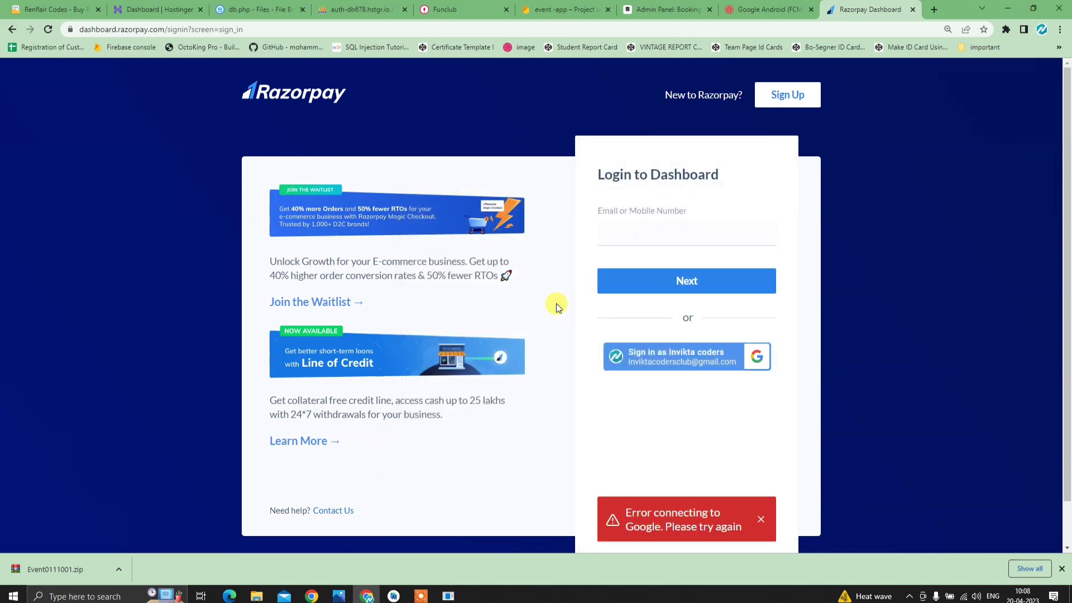
left_click(760, 465)
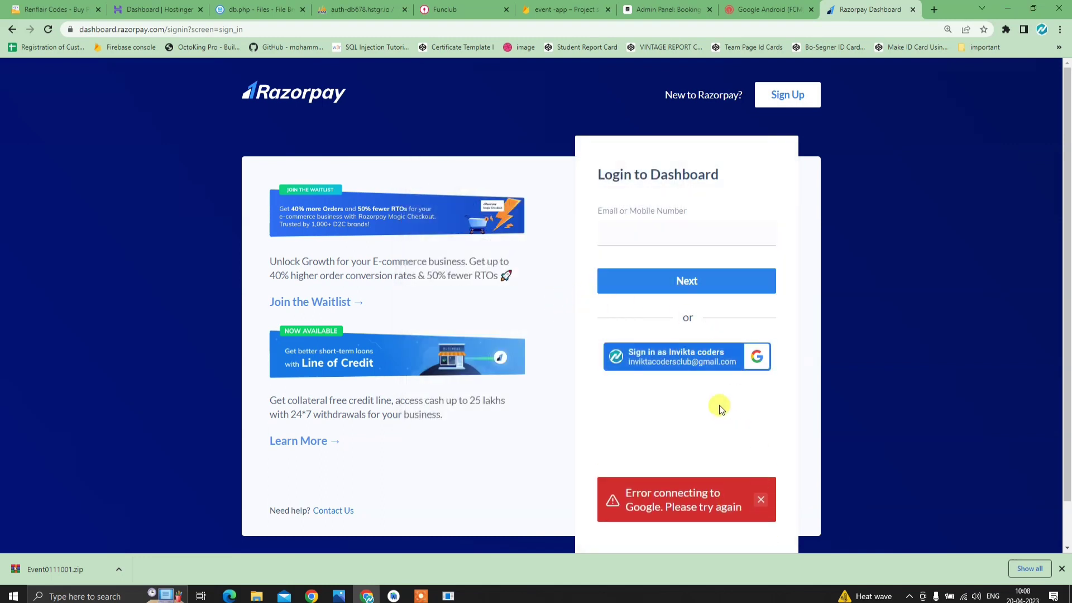
left_click(913, 9)
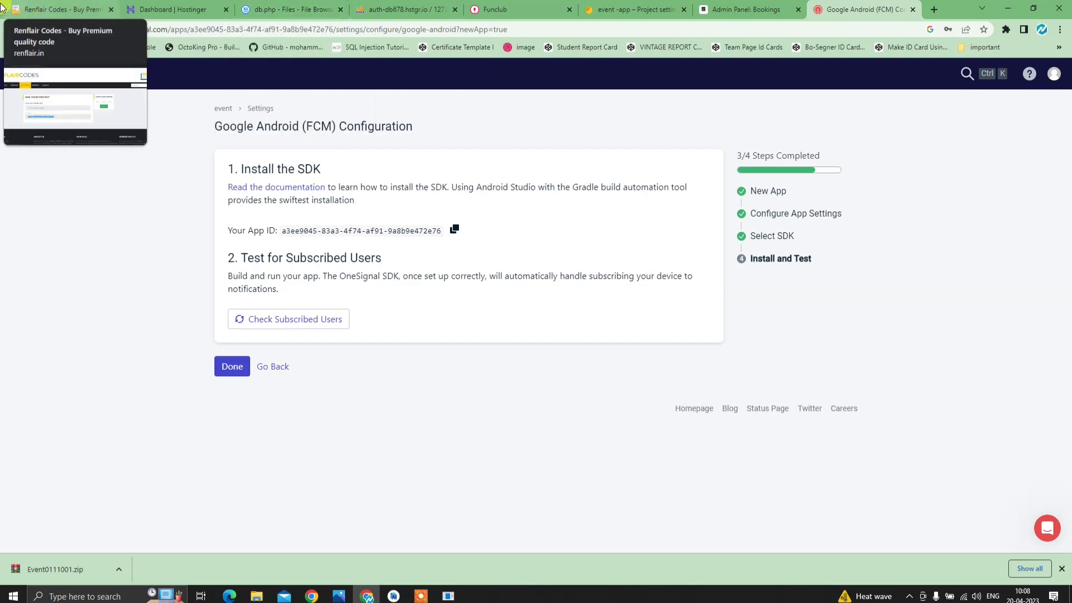
- Compare the phpMyAdmin settings table with the db.php connection code
left_click(391, 9)
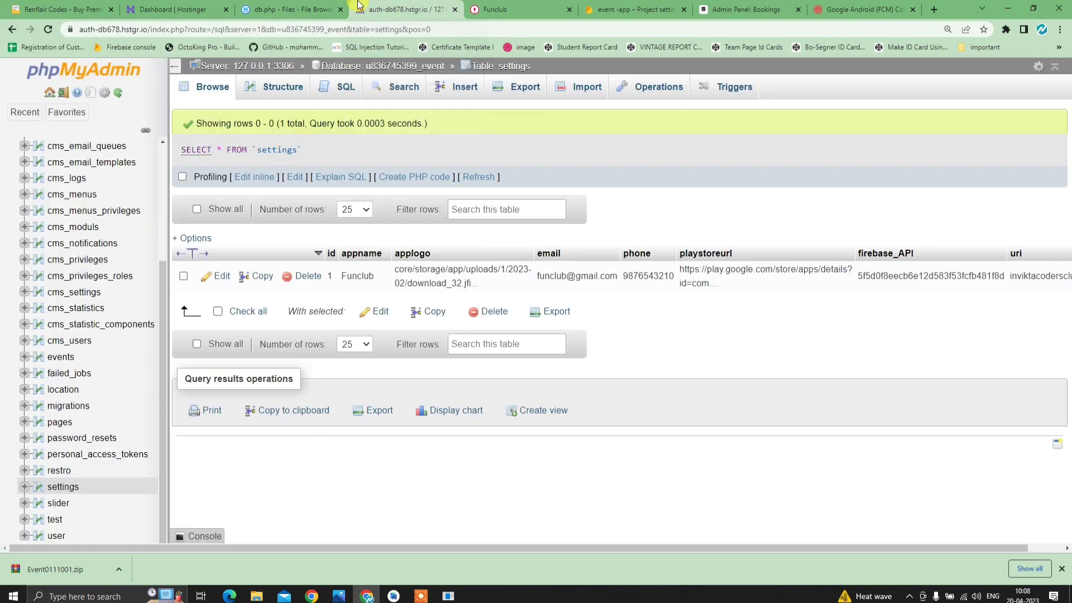
left_click(329, 10)
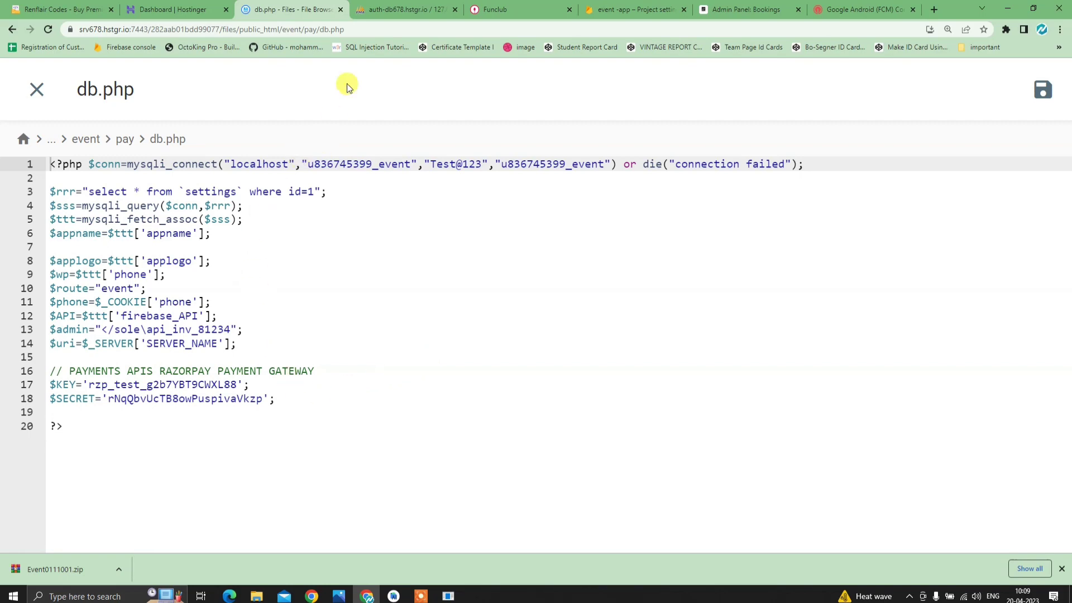
left_click(393, 7)
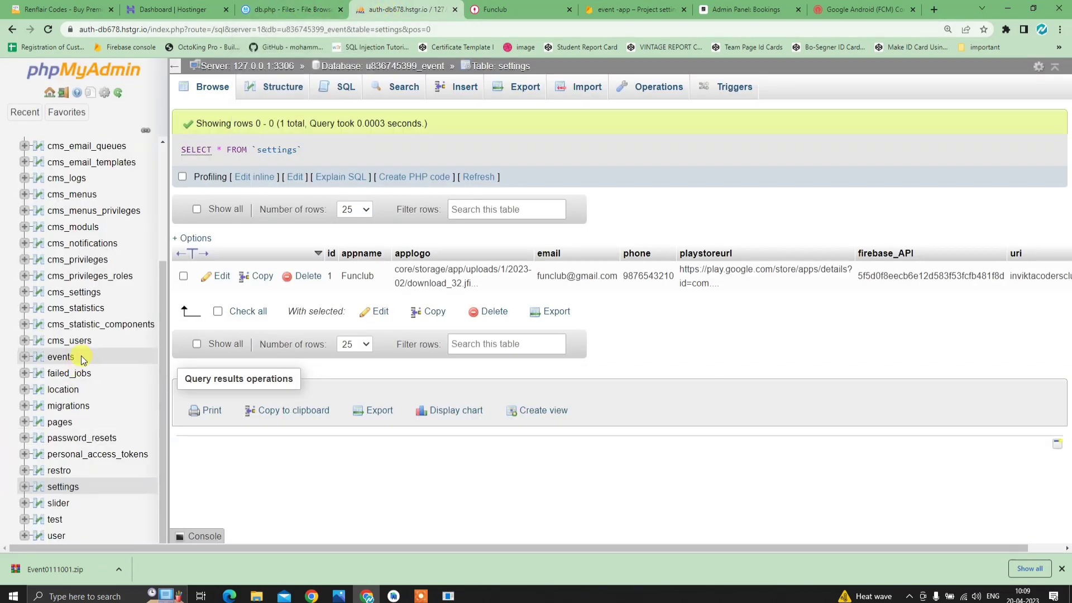
scroll(82, 358, "up", 3)
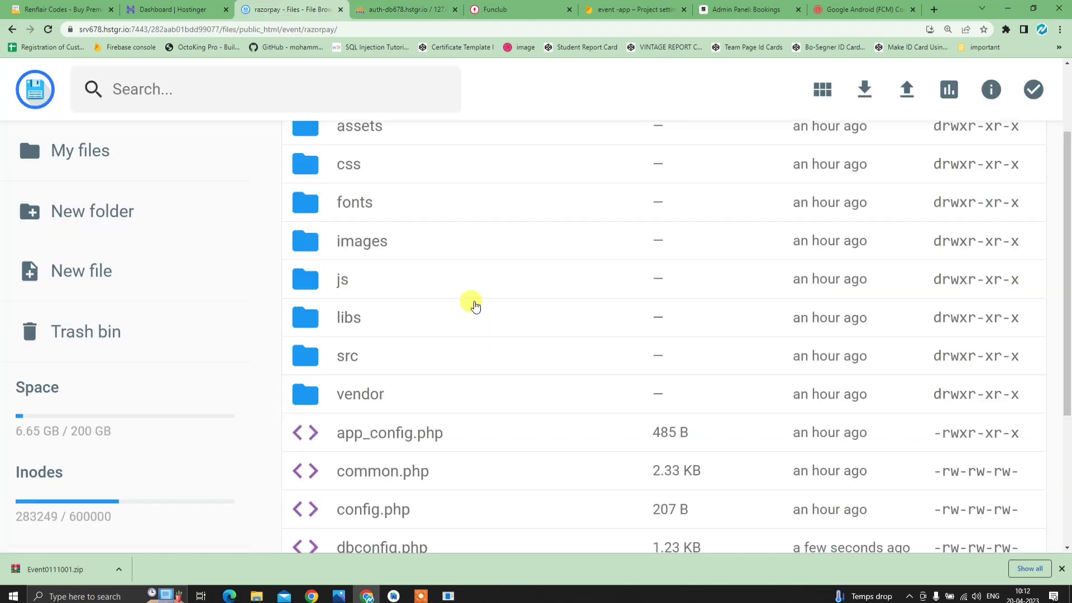
scroll(475, 306, "down", 2)
scroll(475, 305, "down", 2)
scroll(445, 209, "up", 7)
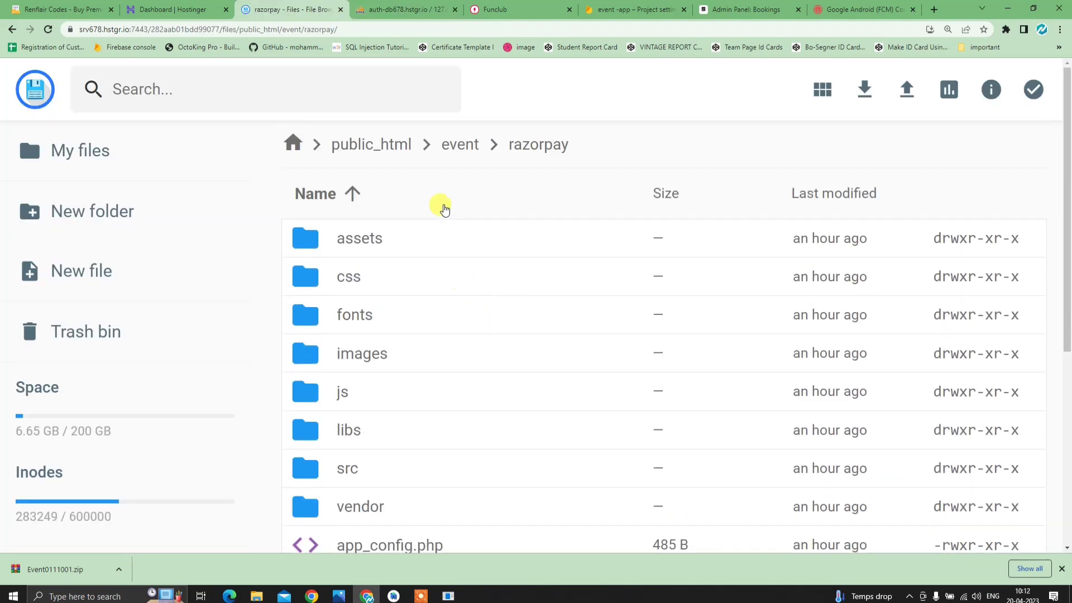
- Go up to the event folder, open razorpay and scroll down to dbconfig.php
left_click(459, 144)
scroll(450, 253, "down", 5)
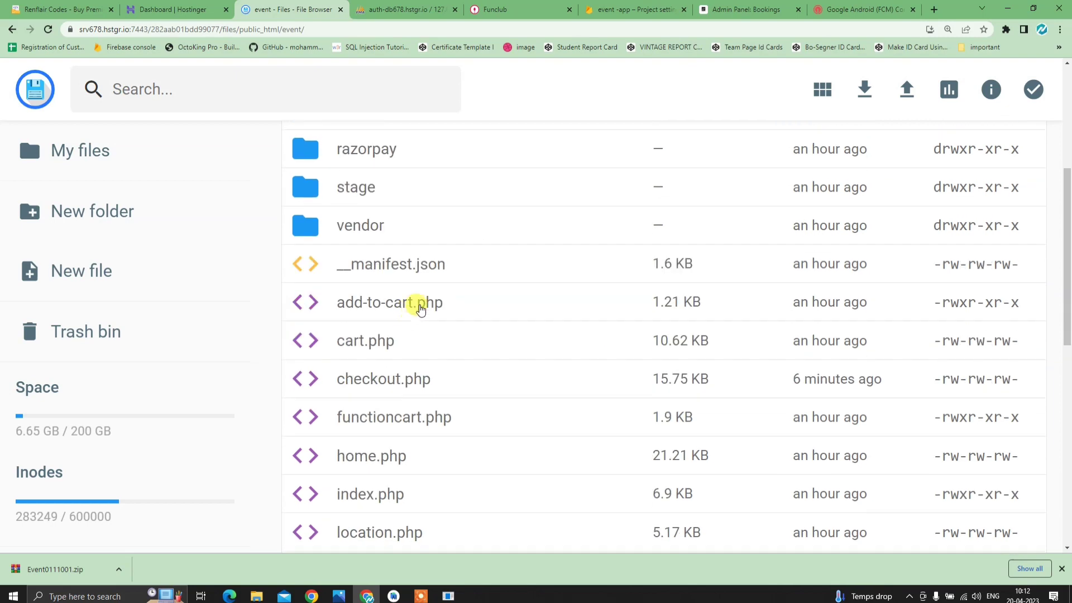
scroll(385, 273, "up", 2)
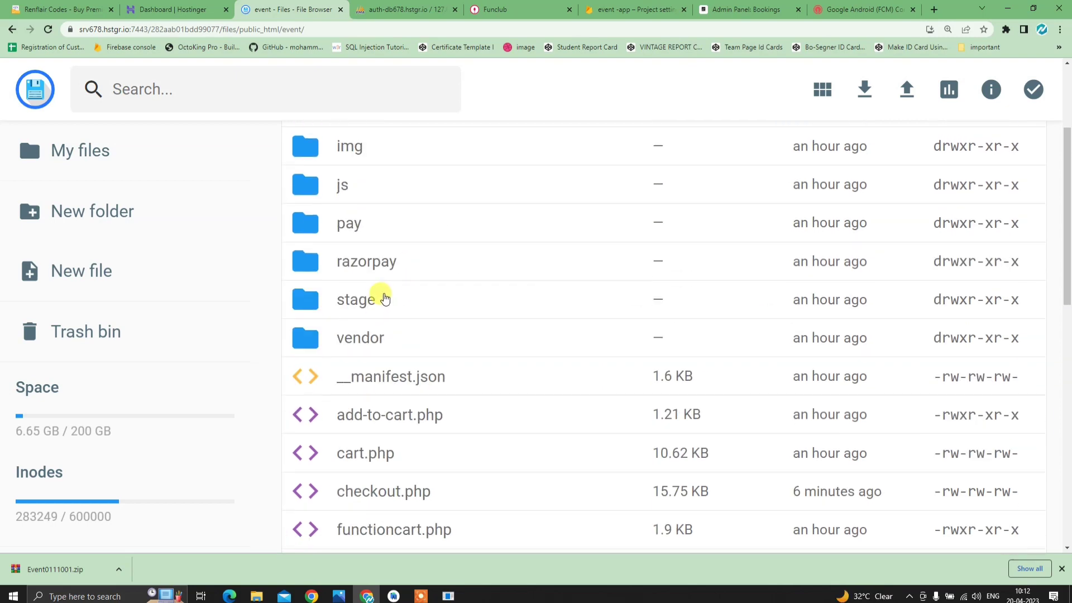
left_click(373, 265)
scroll(363, 312, "down", 1)
scroll(356, 334, "down", 3)
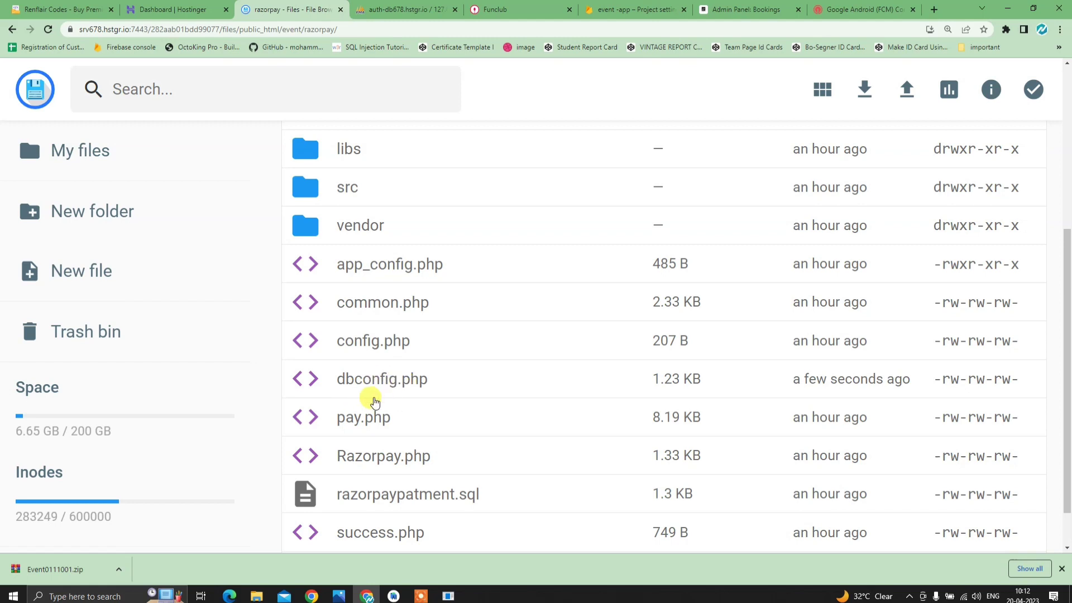
- Open dbconfig.php and check its database name against phpMyAdmin
double_click(410, 378)
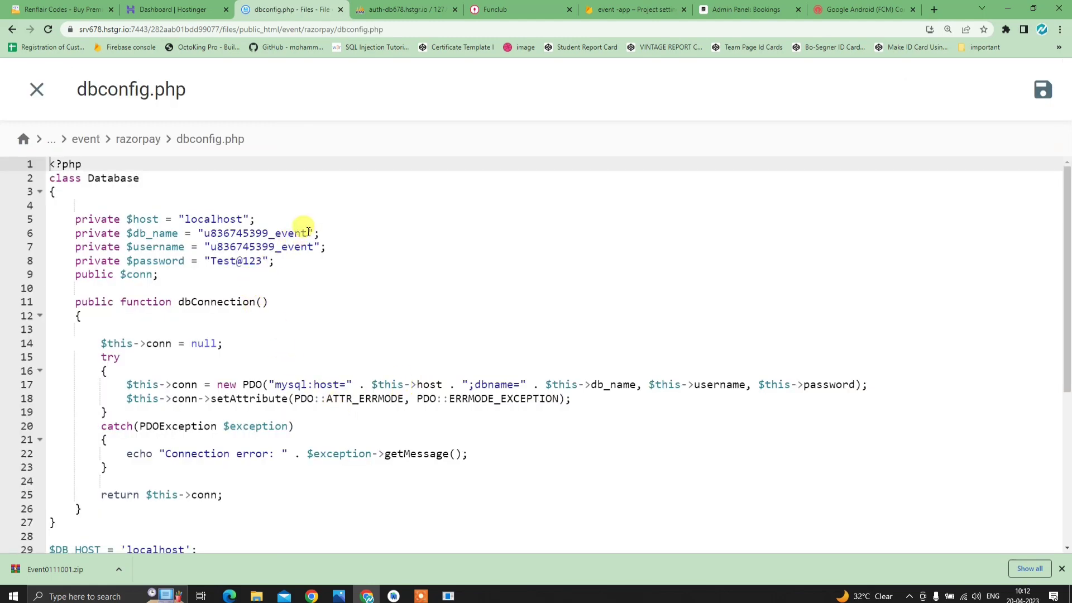
left_click_drag(309, 232, 205, 235)
key("ctrl+c")
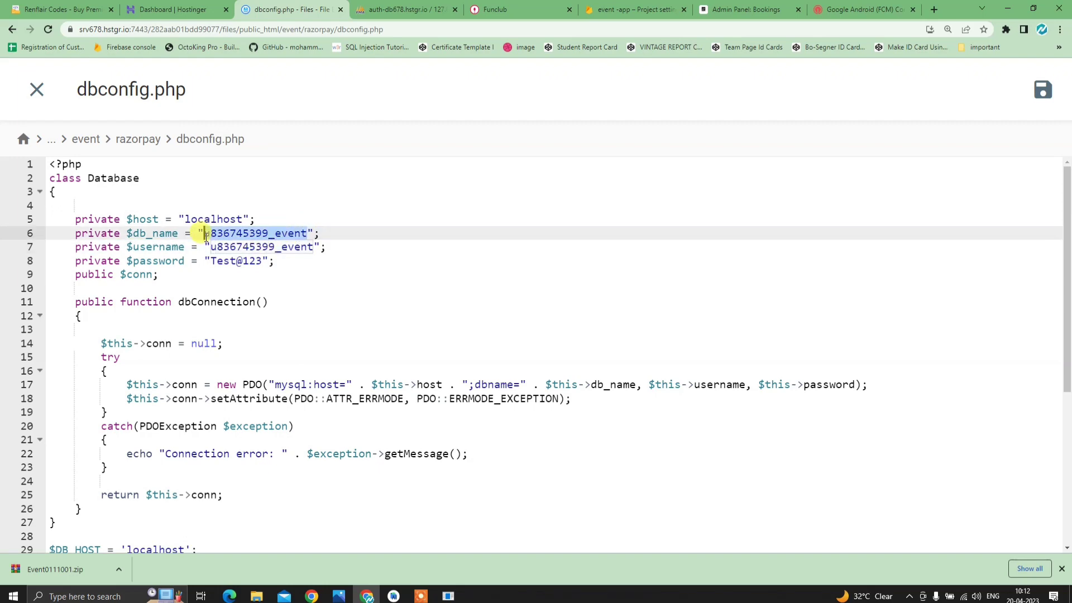
left_click(413, 12)
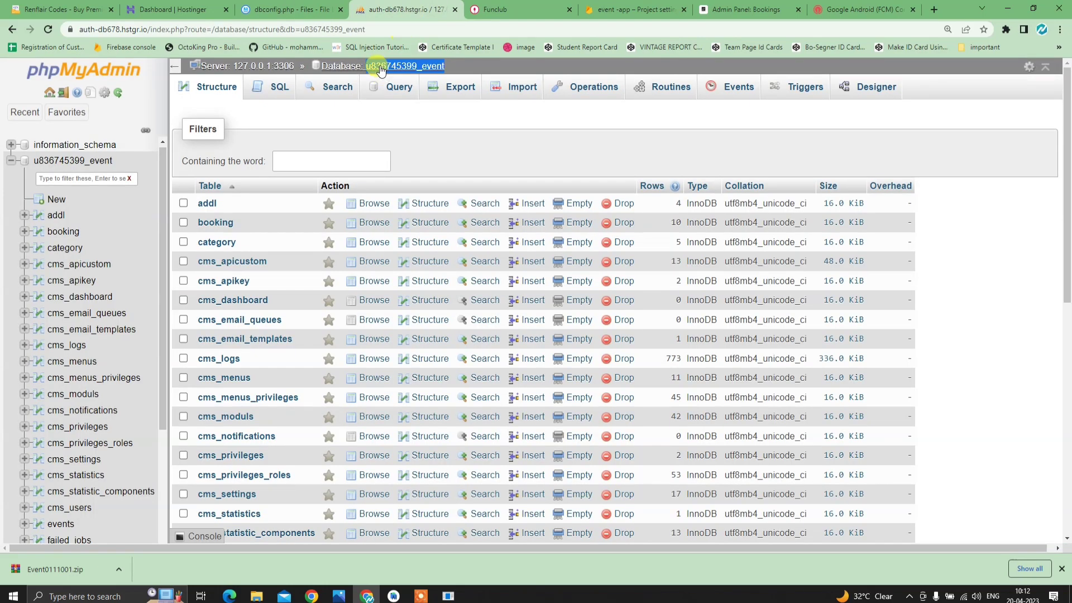
left_click(274, 10)
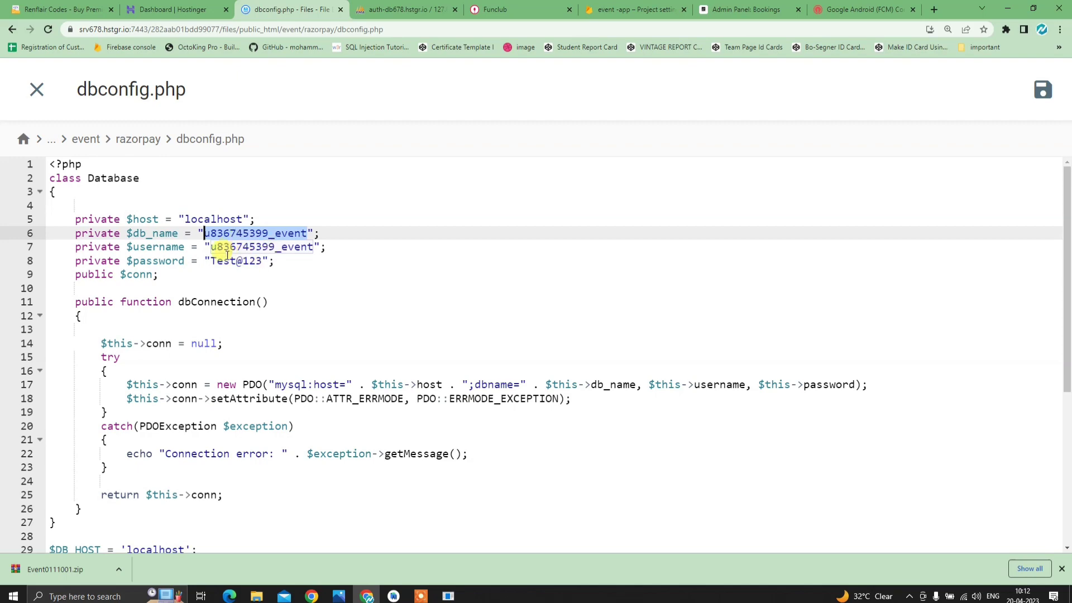
- Replace the old homes user and database name with the event database values, including in mysqli_connect
scroll(256, 262, "down", 4)
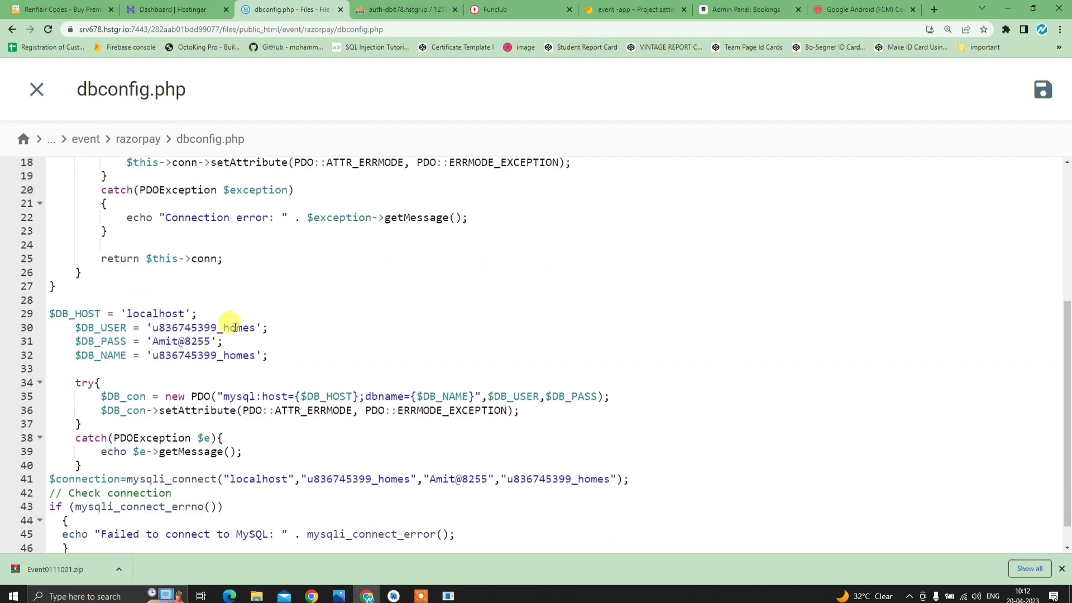
left_click_drag(255, 328, 256, 355)
key("ctrl+v")
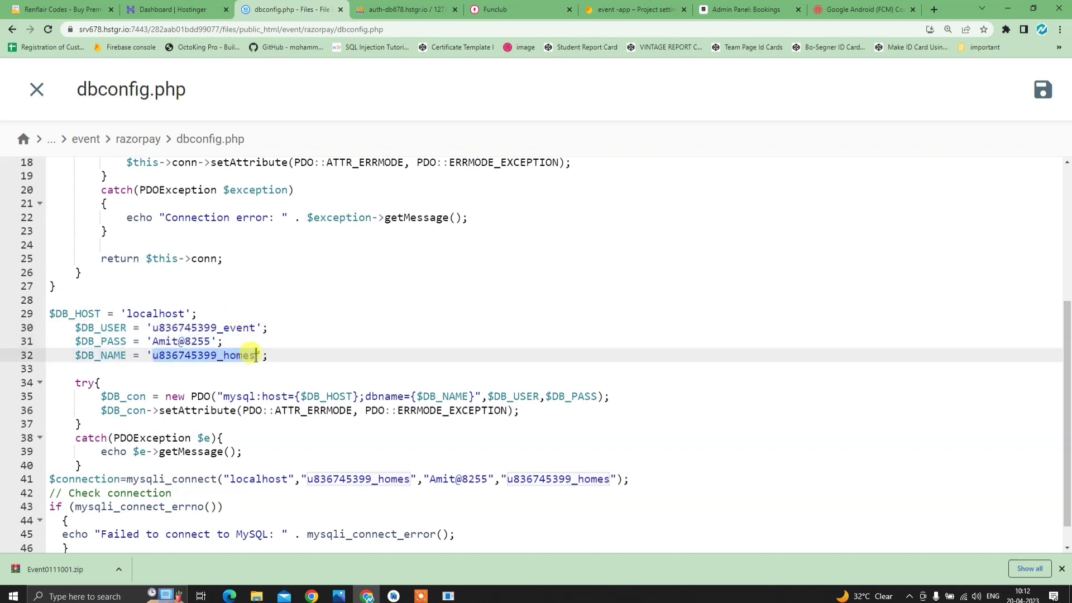
key("ctrl+v")
scroll(275, 368, "down", 1)
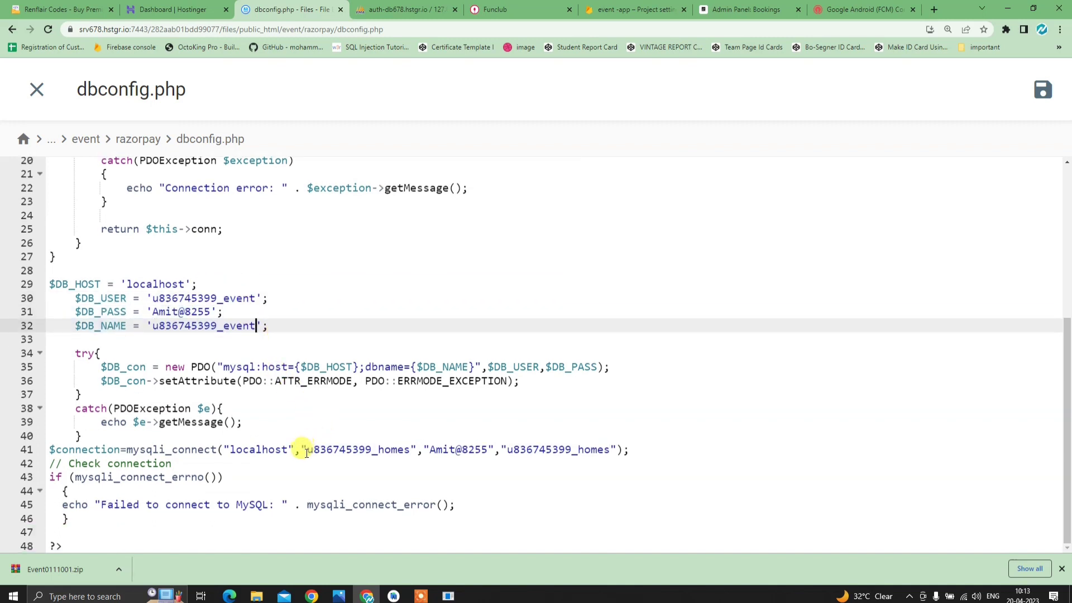
left_click_drag(306, 453, 405, 452)
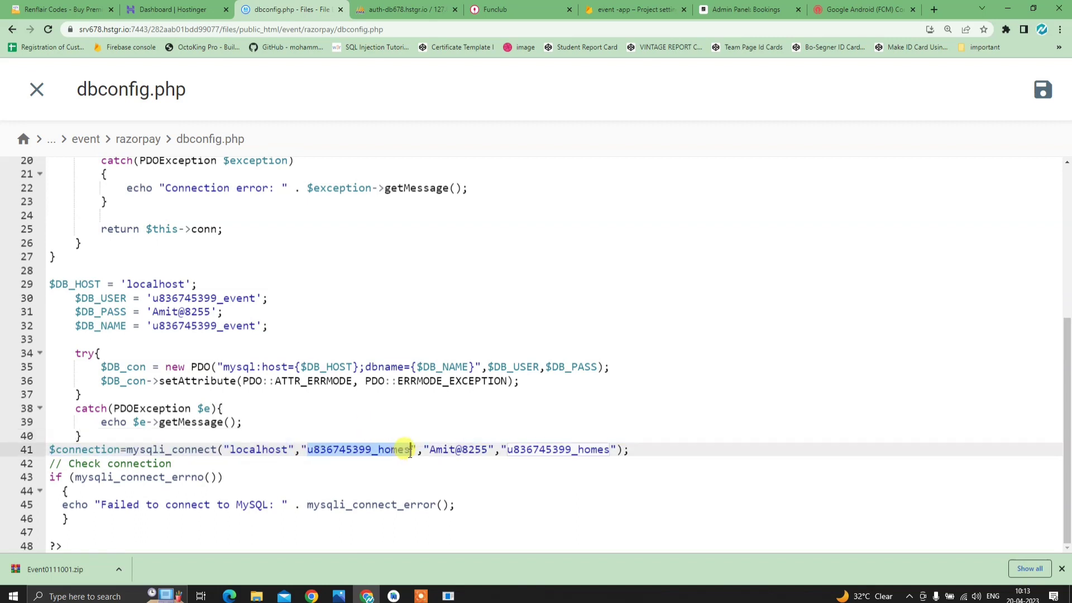
key("ctrl+v")
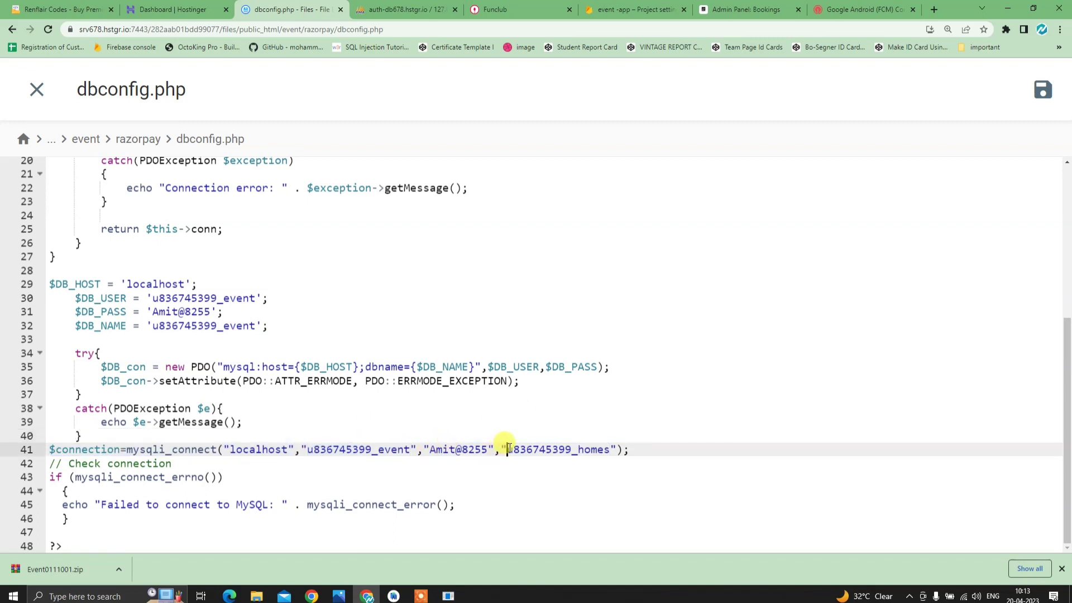
left_click_drag(509, 450, 611, 450)
key("ctrl+v")
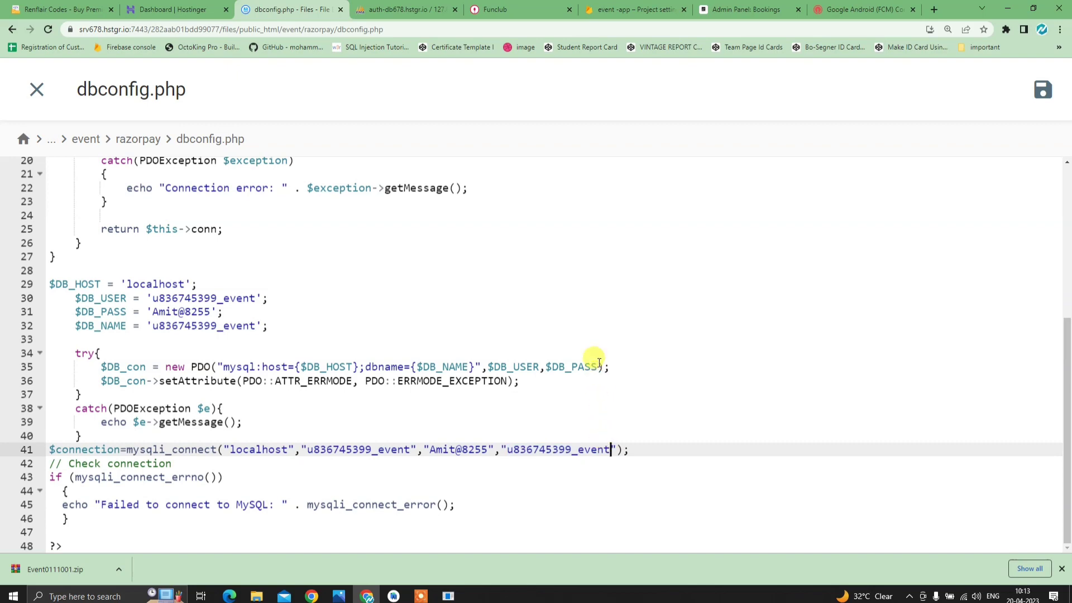
- Set the new database password in $DB_PASS and mysqli_connect, then save dbconfig.php
scroll(478, 359, "up", 5)
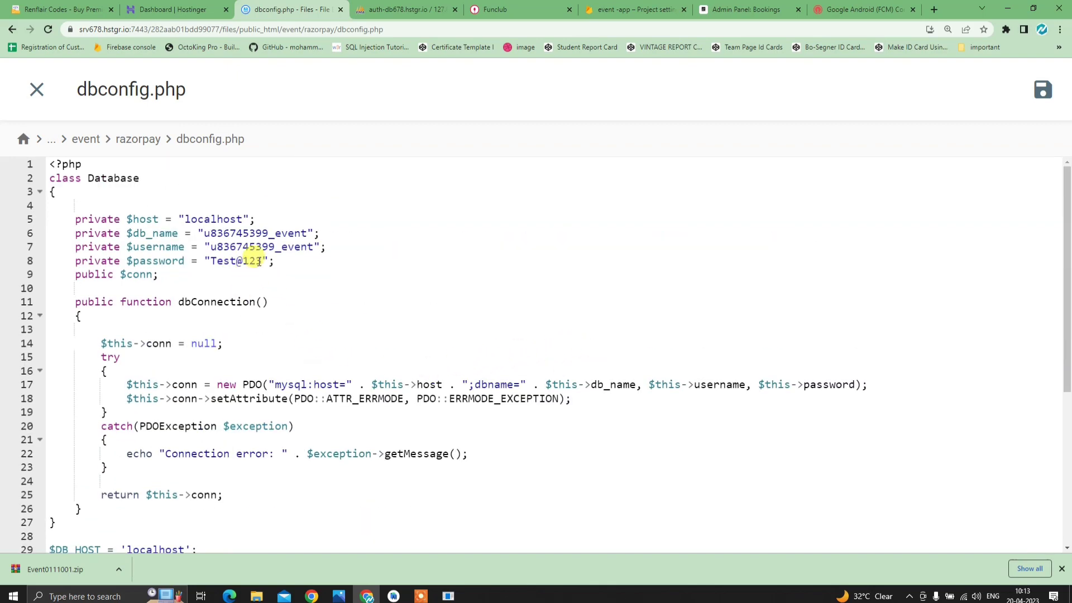
left_click_drag(261, 262, 213, 262)
key("ctrl+c")
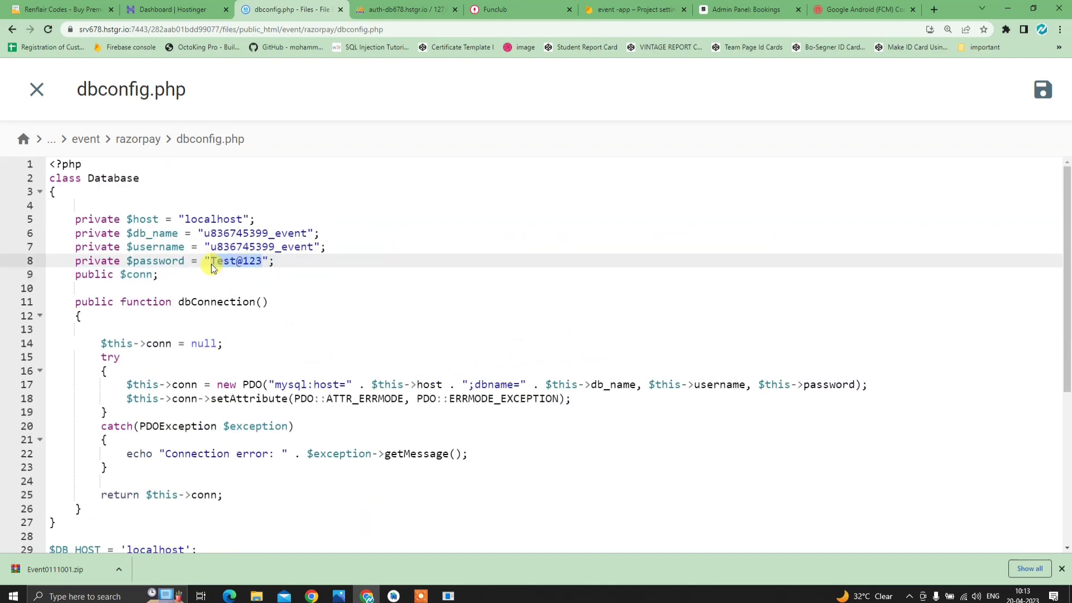
scroll(250, 280, "down", 5)
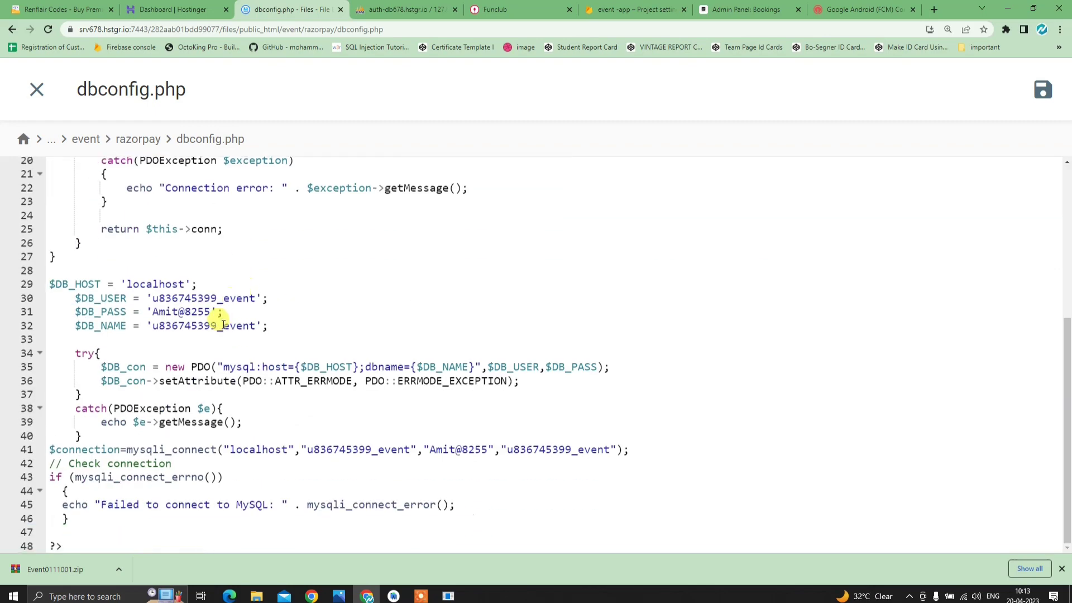
left_click_drag(208, 315, 154, 314)
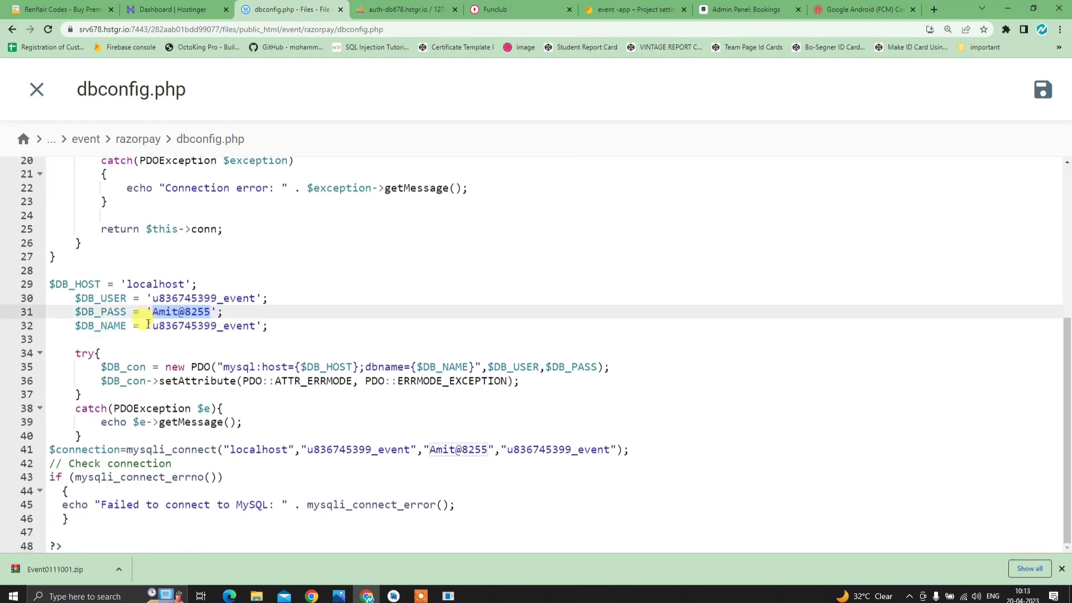
type("Test@123")
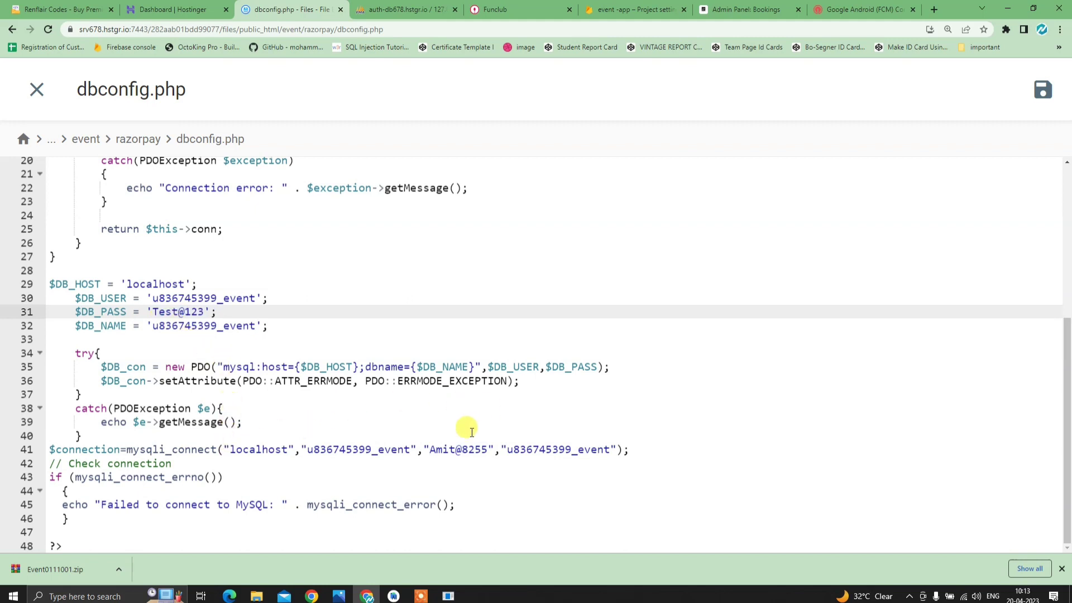
left_click_drag(430, 449, 486, 451)
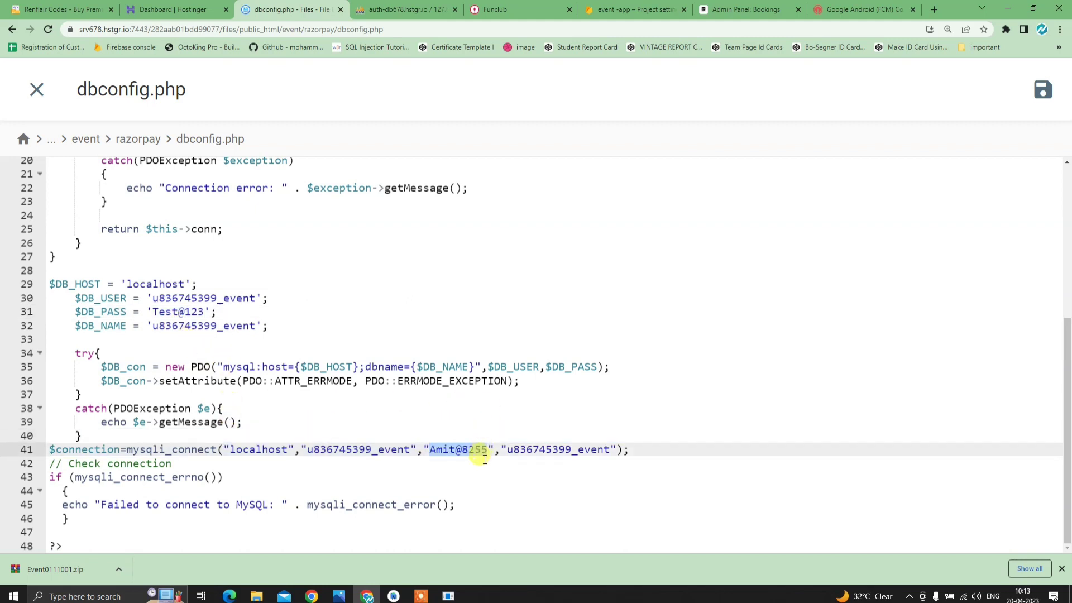
key("ctrl+v")
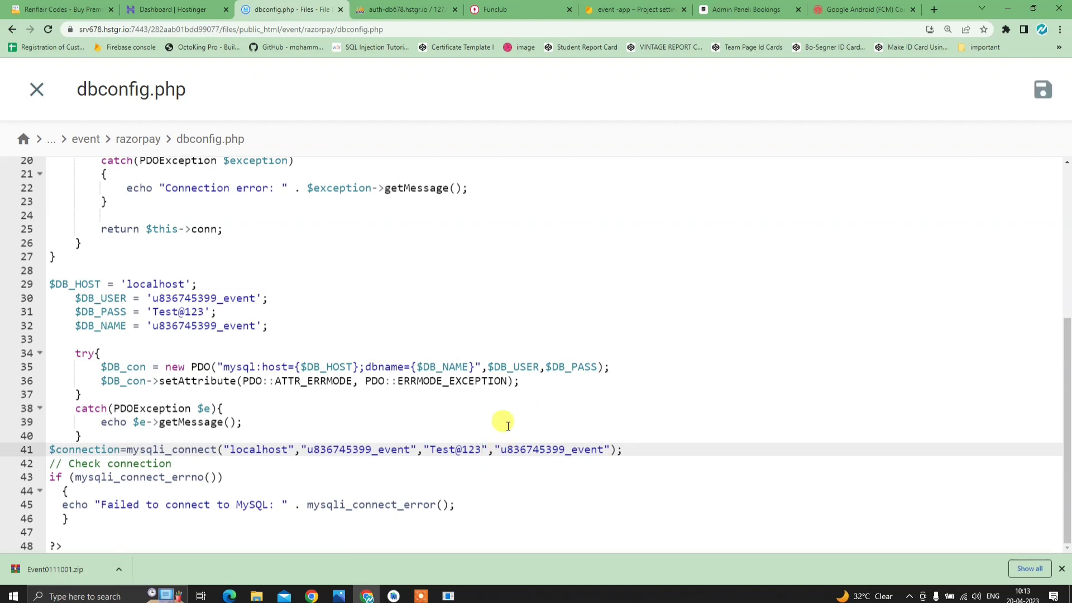
scroll(391, 410, "up", 5)
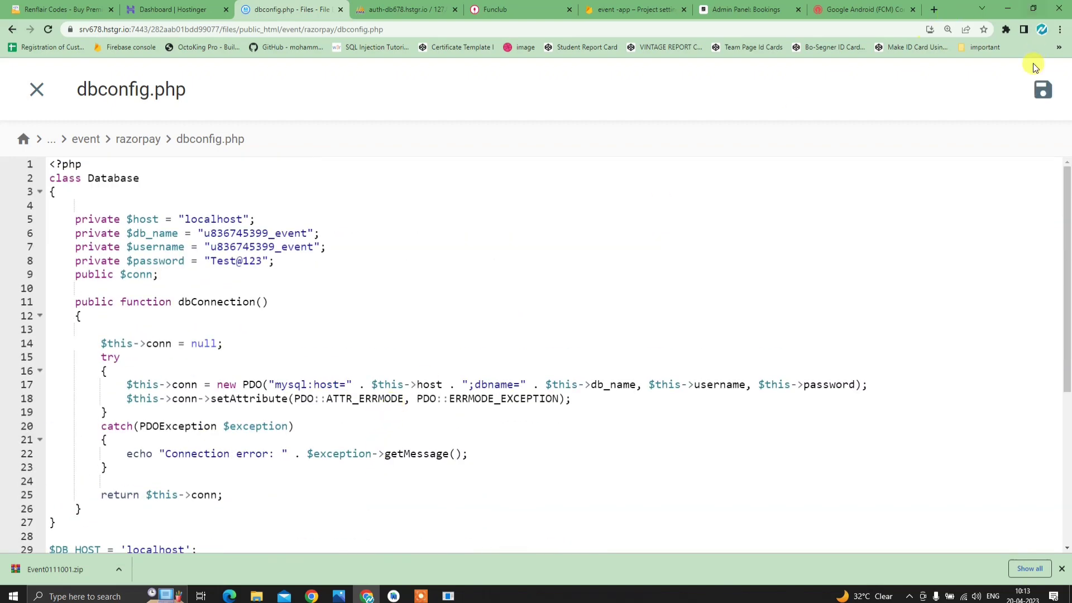
left_click(1042, 90)
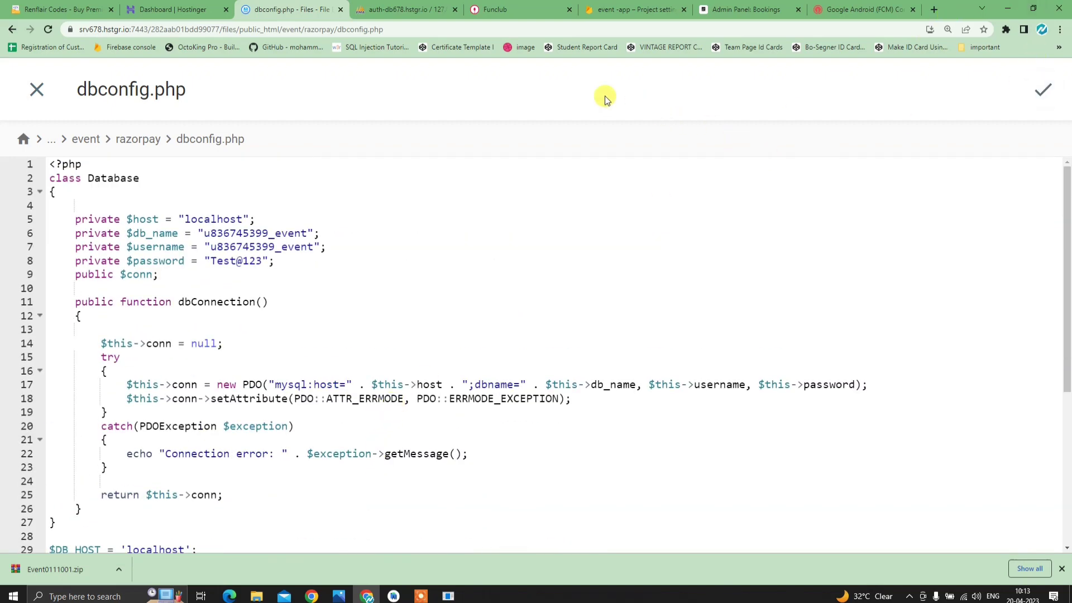
- Close the dbconfig.php editor in Hostinger File Manager
left_click(37, 91)
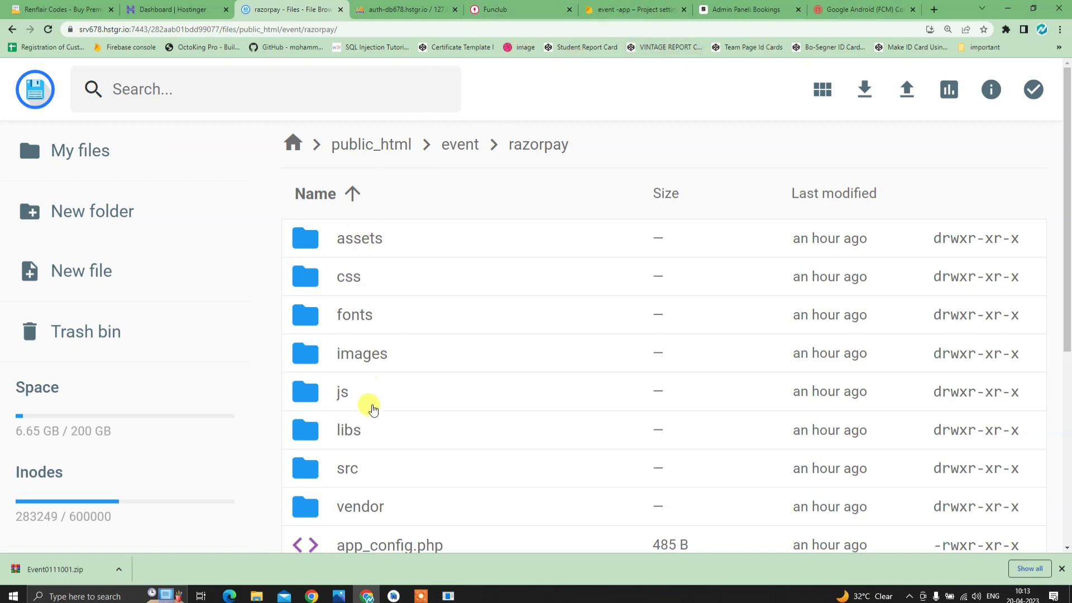
scroll(390, 418, "down", 3)
scroll(408, 430, "up", 3)
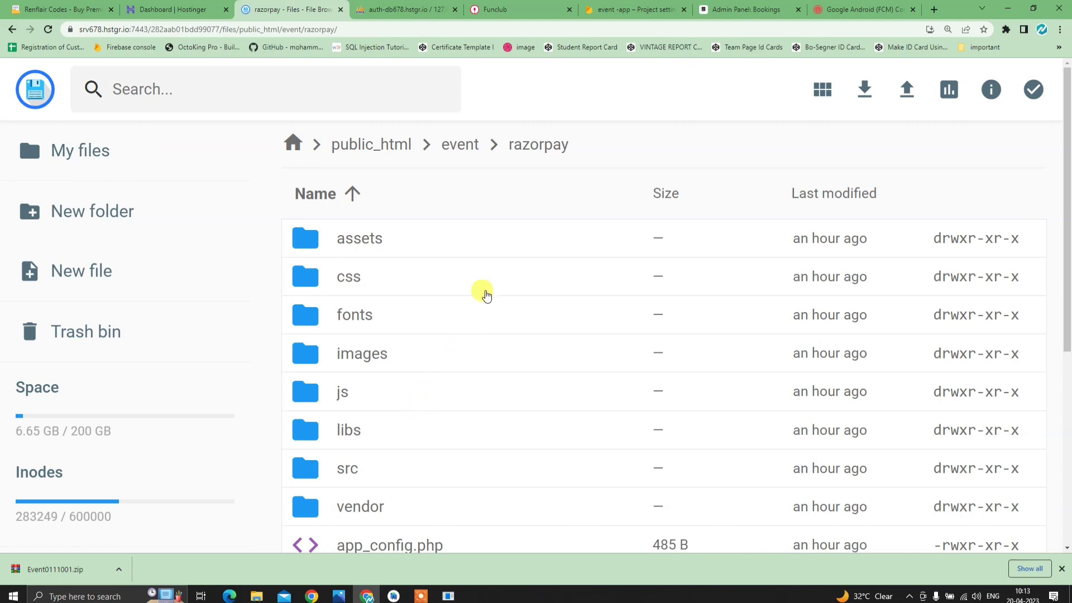
scroll(394, 437, "down", 3)
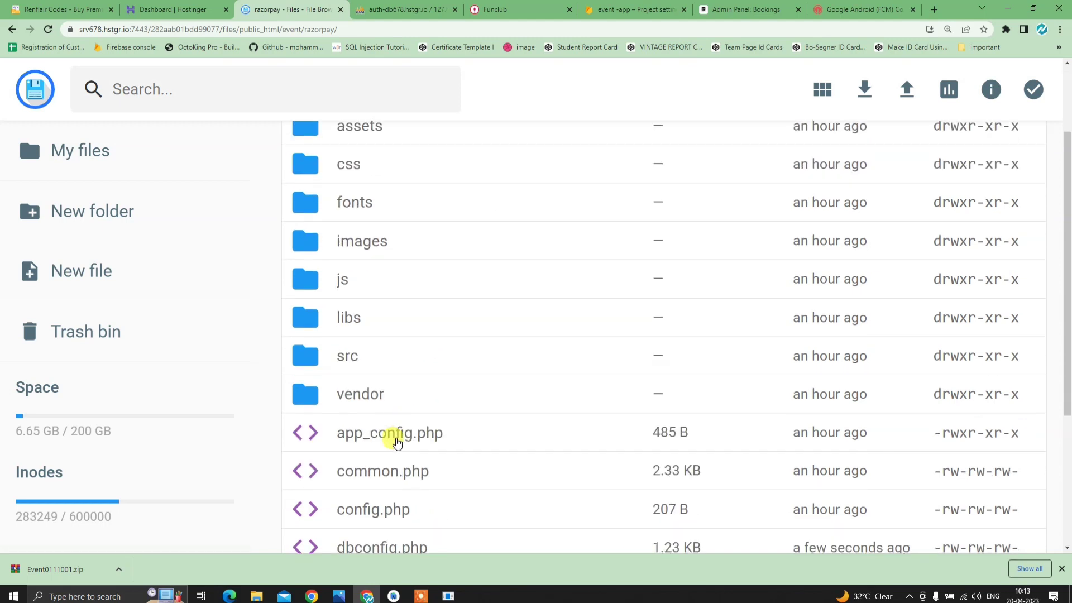
scroll(394, 433, "up", 3)
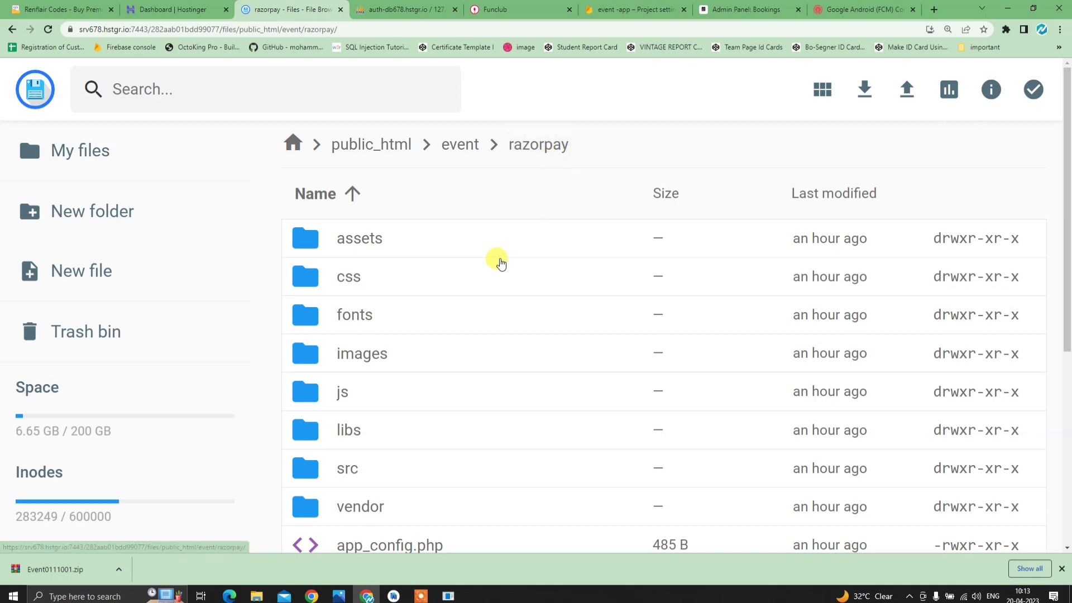
left_click(463, 146)
scroll(388, 301, "down", 3)
double_click(393, 277)
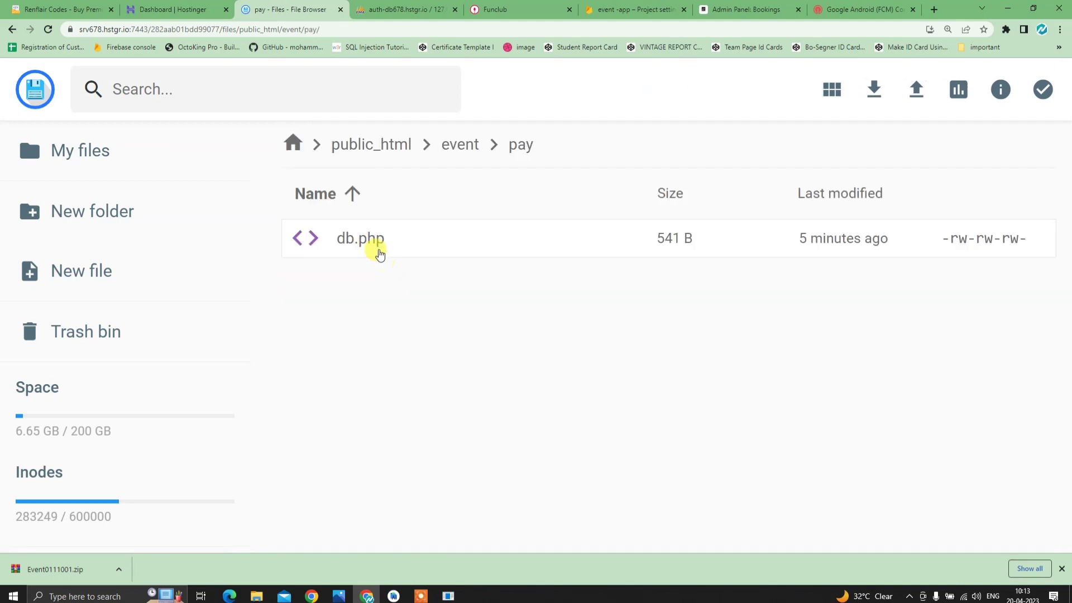
double_click(376, 241)
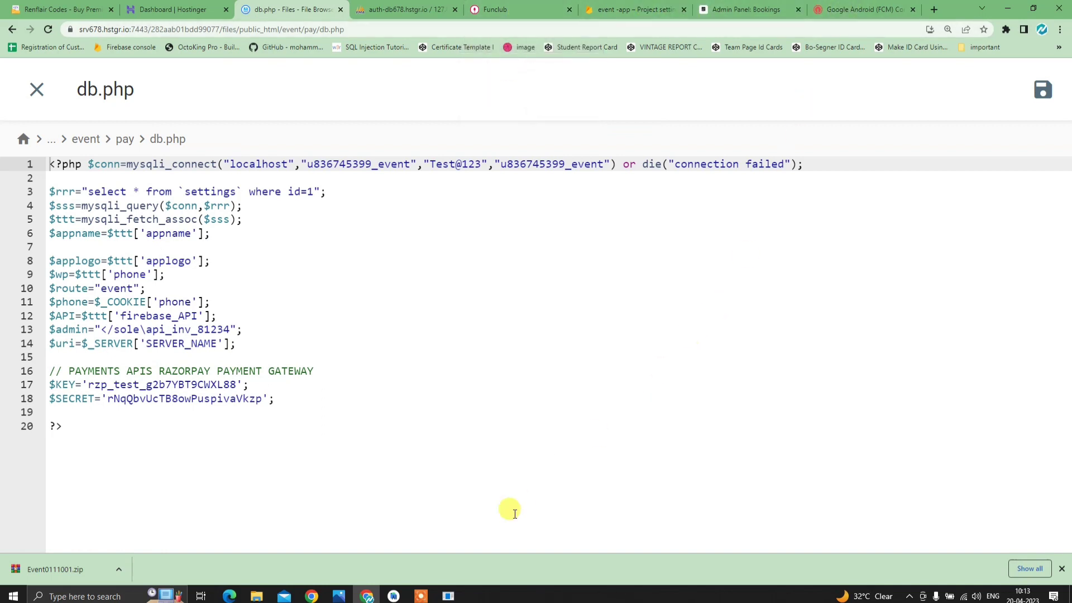
mouse_move(436, 596)
left_click(493, 542)
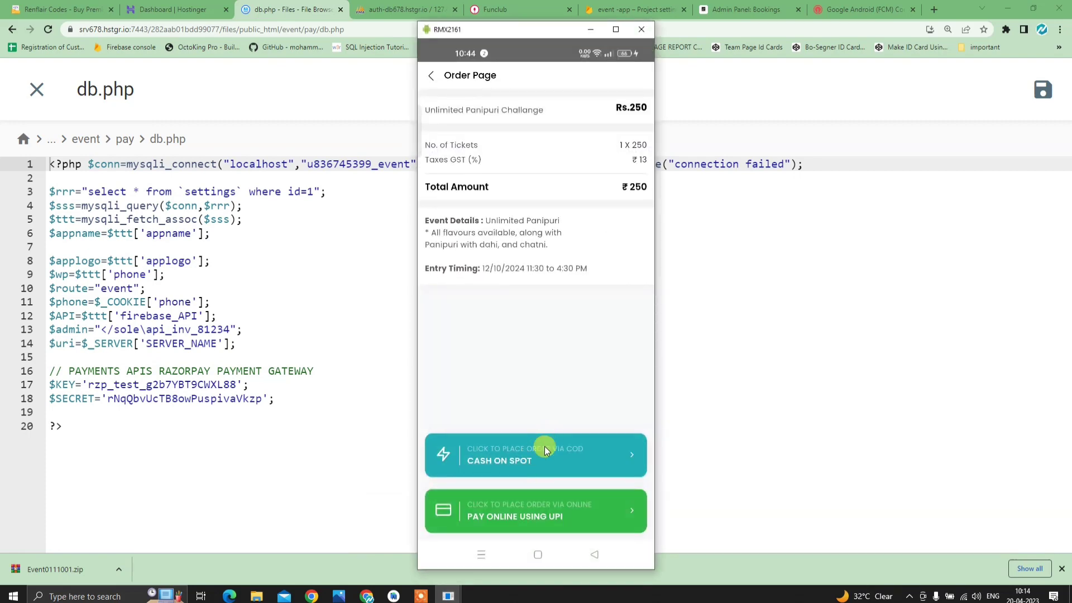
- Pay cash on spot for the Rs.250 Unlimited Panipuri order, then exit to the phone home screen
left_click(533, 464)
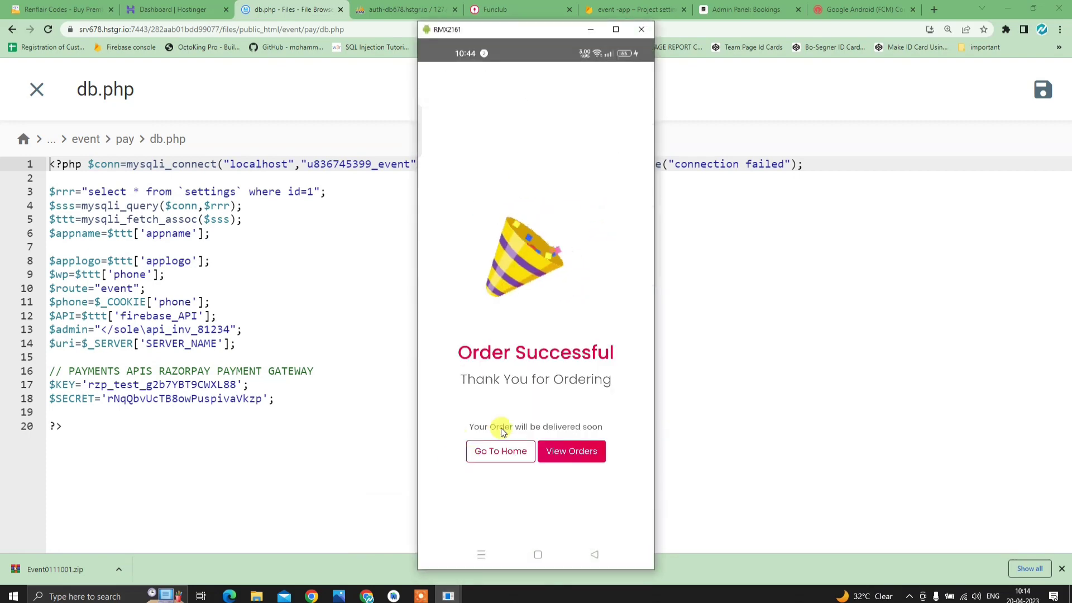
left_click(504, 451)
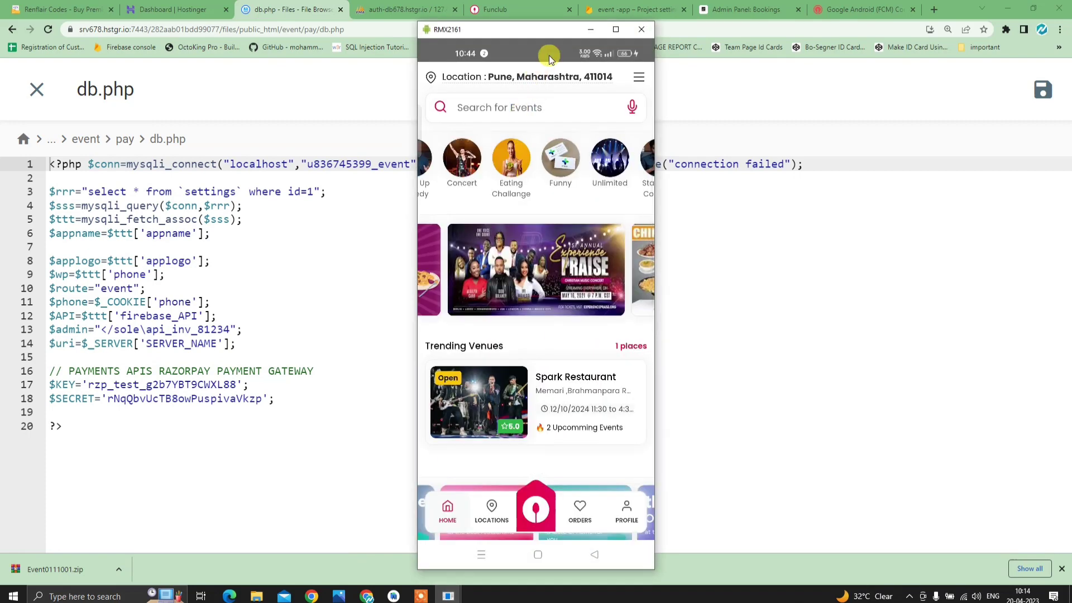
left_click_drag(491, 212, 535, 149)
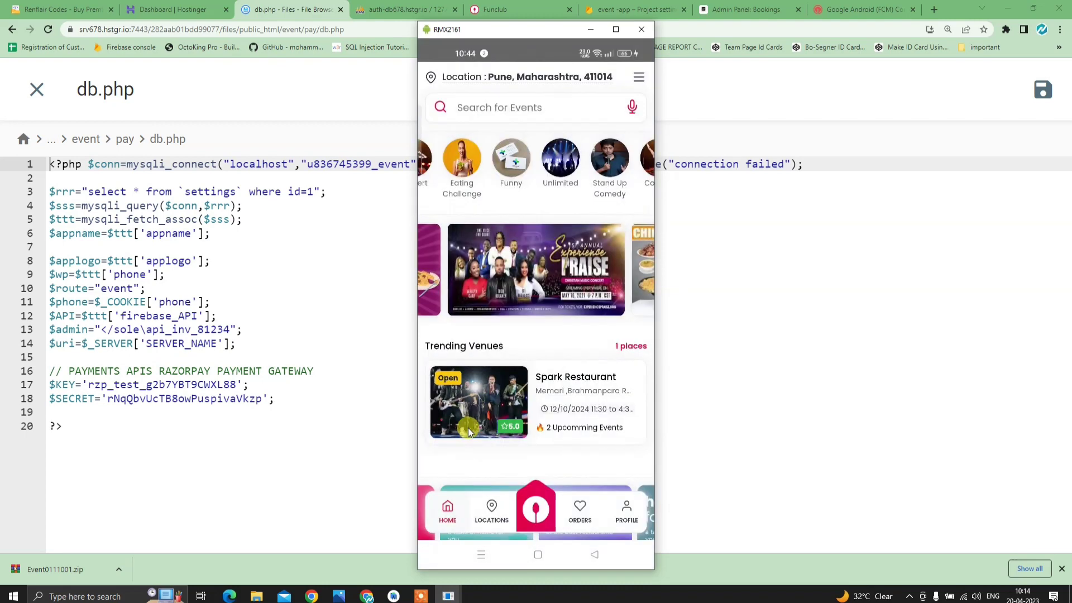
left_click(537, 554)
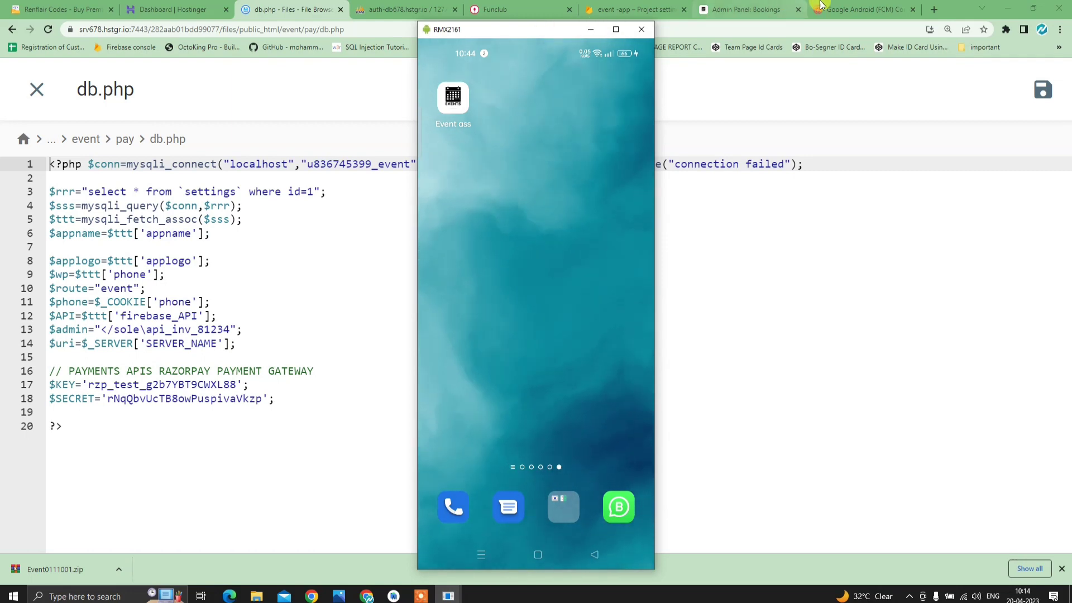
left_click(859, 9)
- Open the event app's OneSignal dashboard, postpone the quick start guide, and start a New Push
left_click(231, 369)
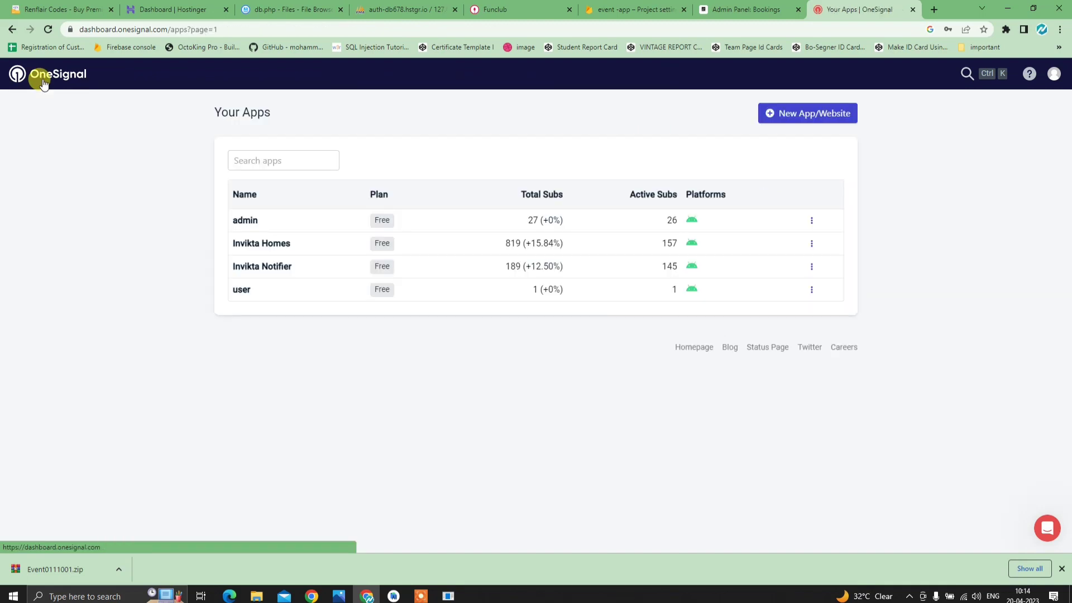
left_click(1052, 75)
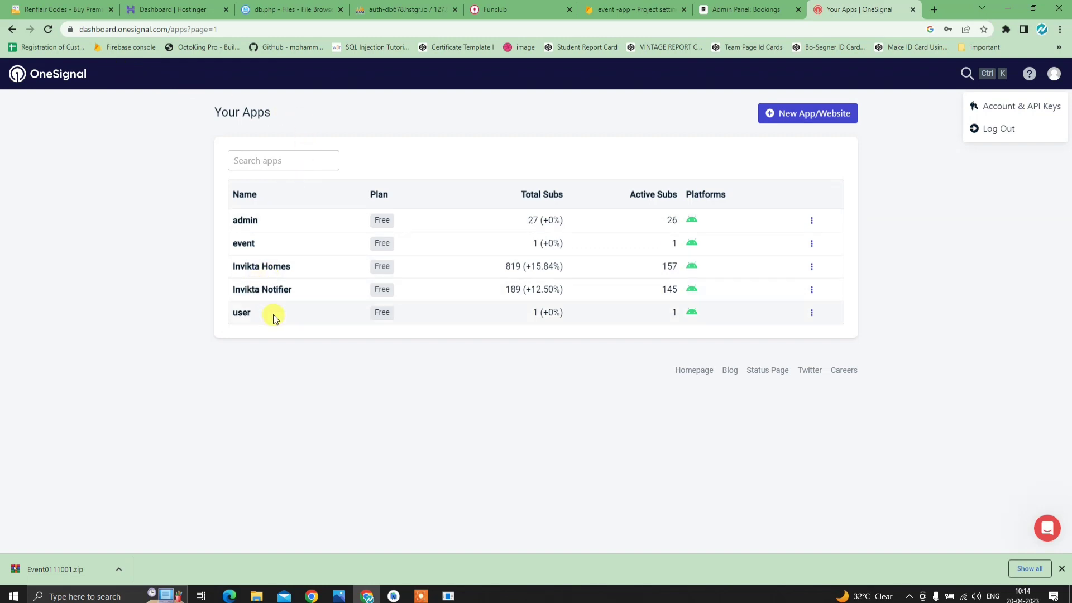
left_click(244, 248)
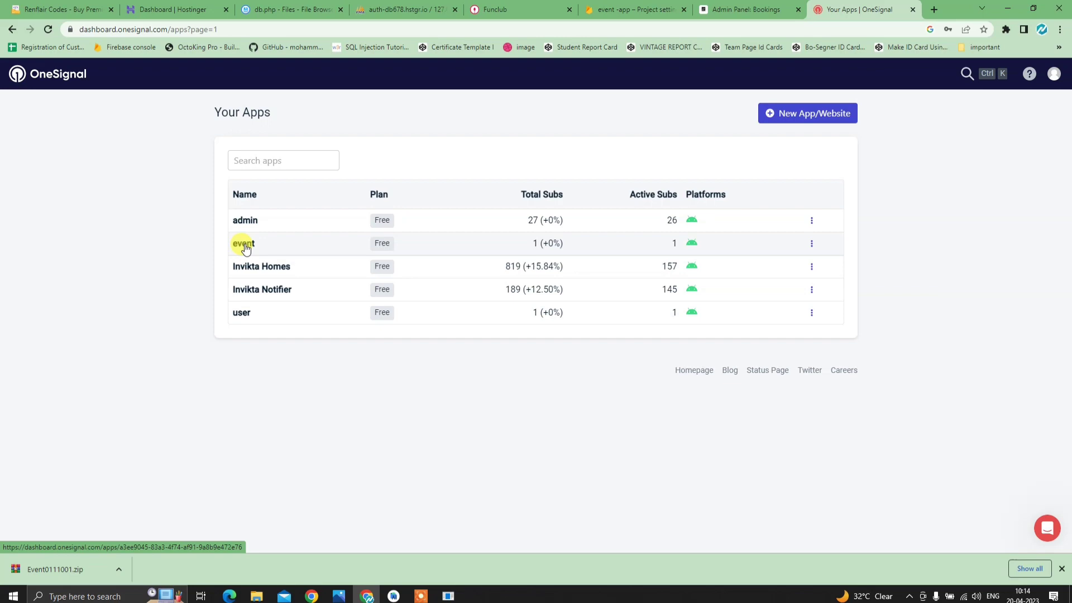
left_click(246, 248)
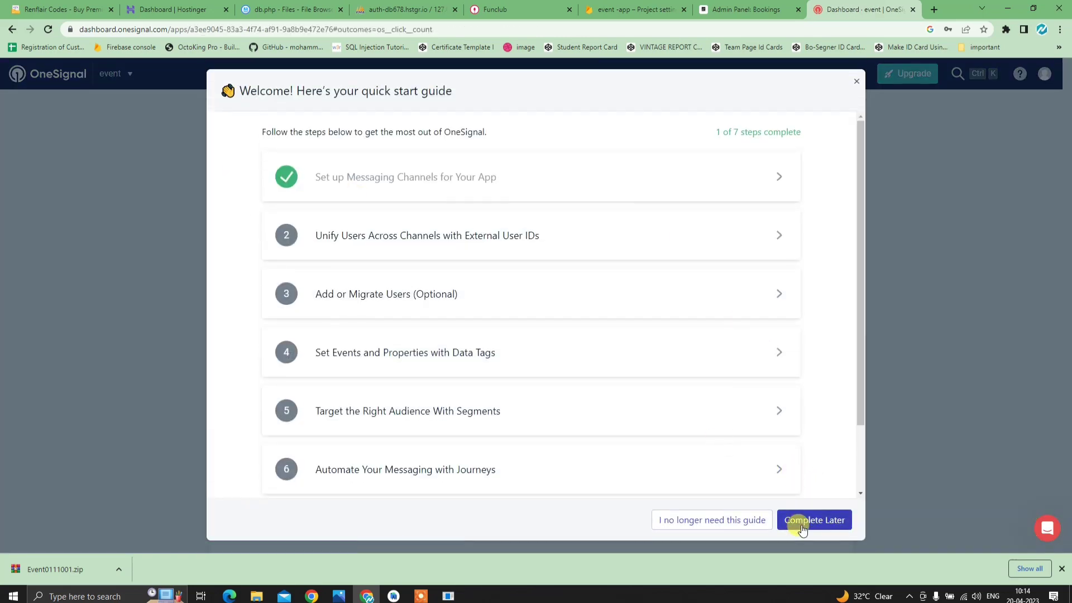
left_click(798, 520)
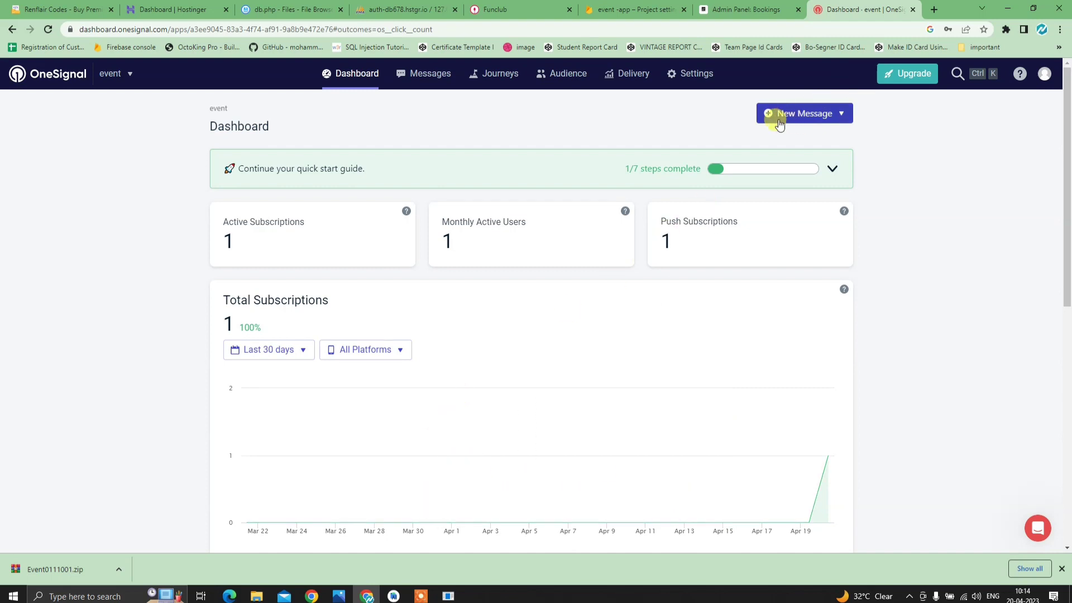
left_click(796, 112)
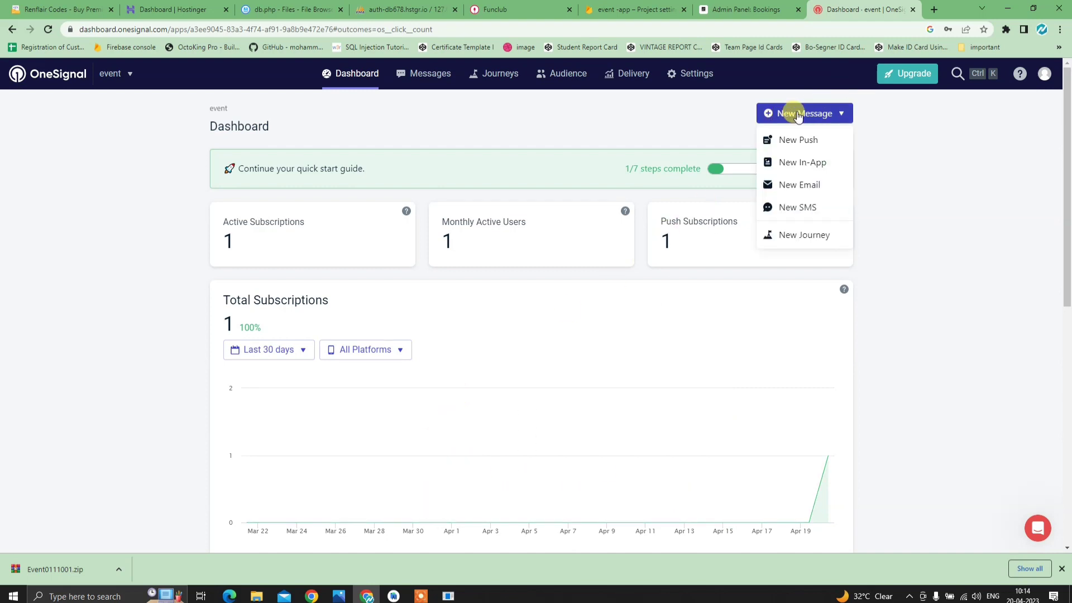
left_click(792, 139)
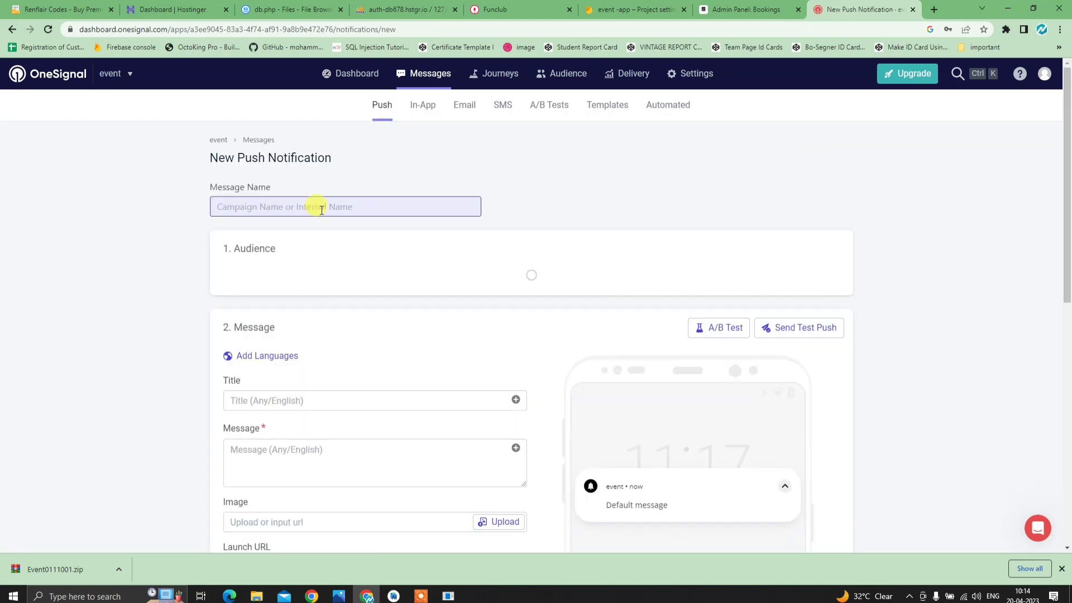
- Fill in the push's message name, title 'new food challengef' and message text
left_click(321, 210)
type("jhsbdfjhbsdjfh")
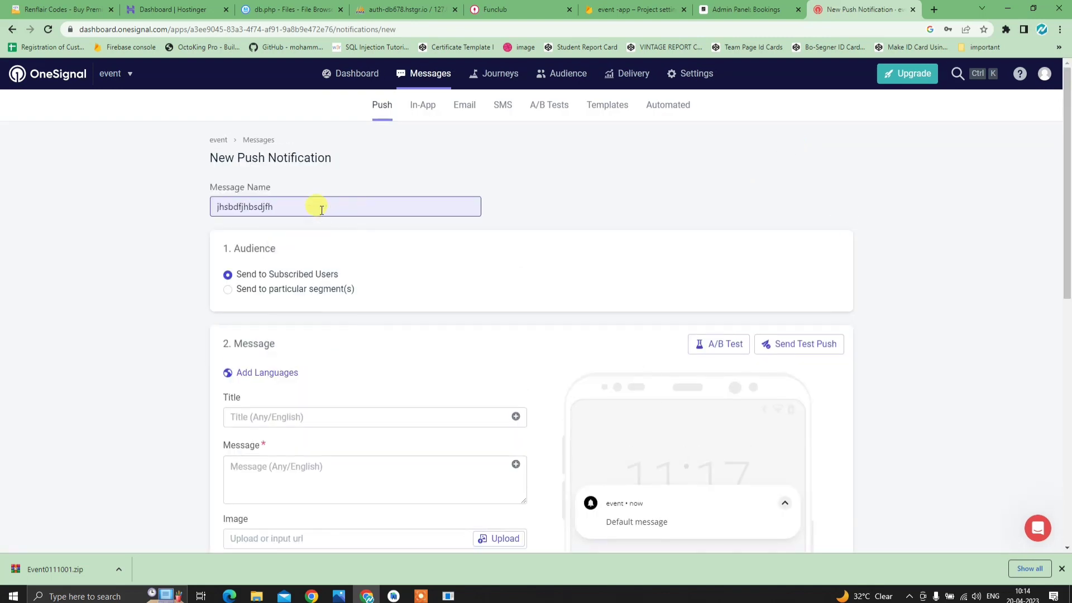
scroll(320, 218, "down", 3)
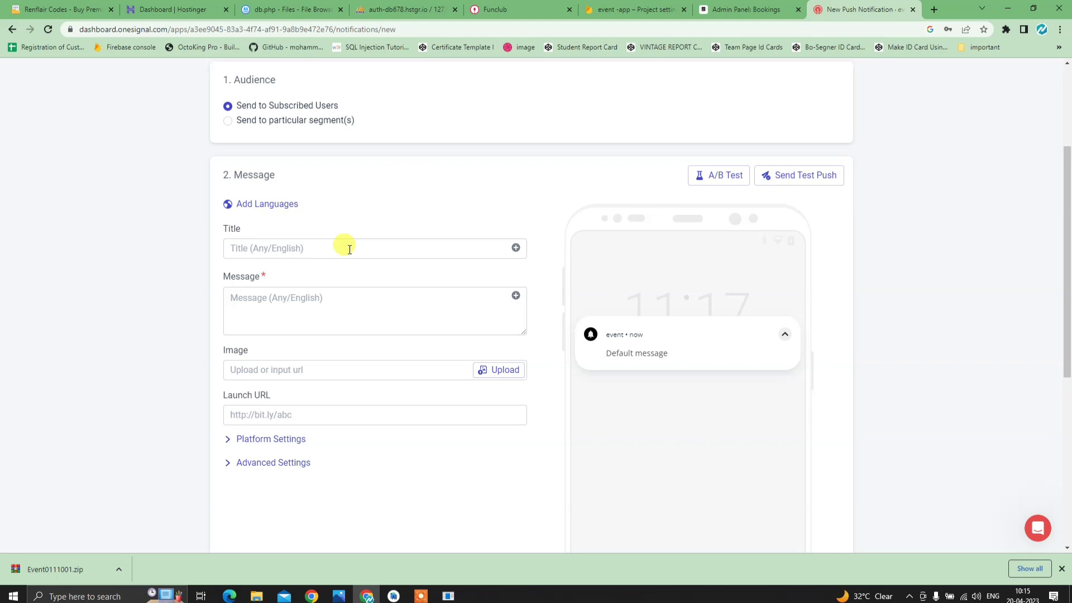
left_click(350, 249)
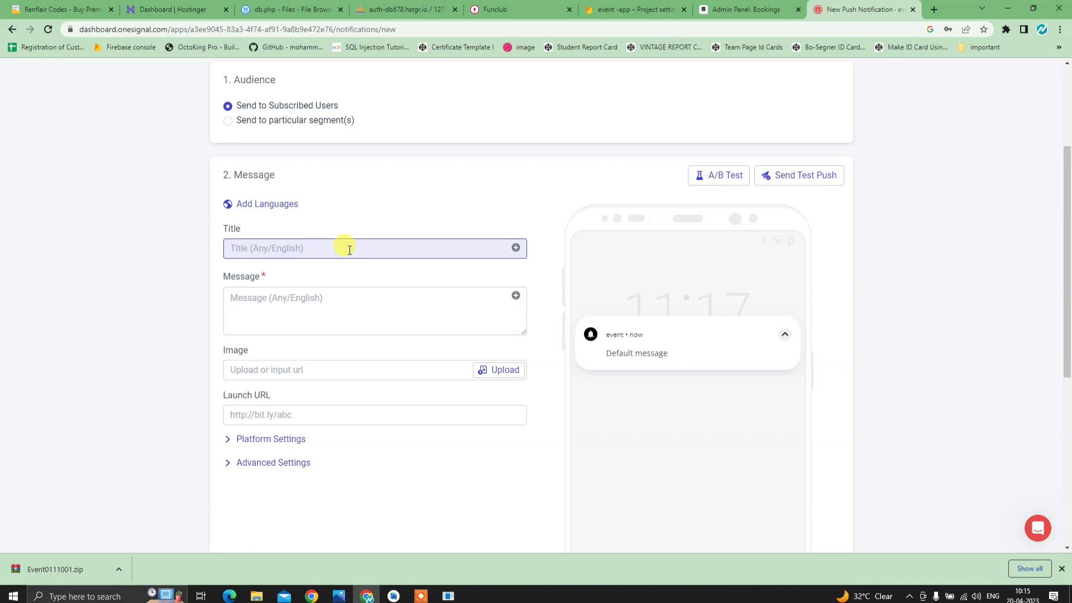
type("new food challengef")
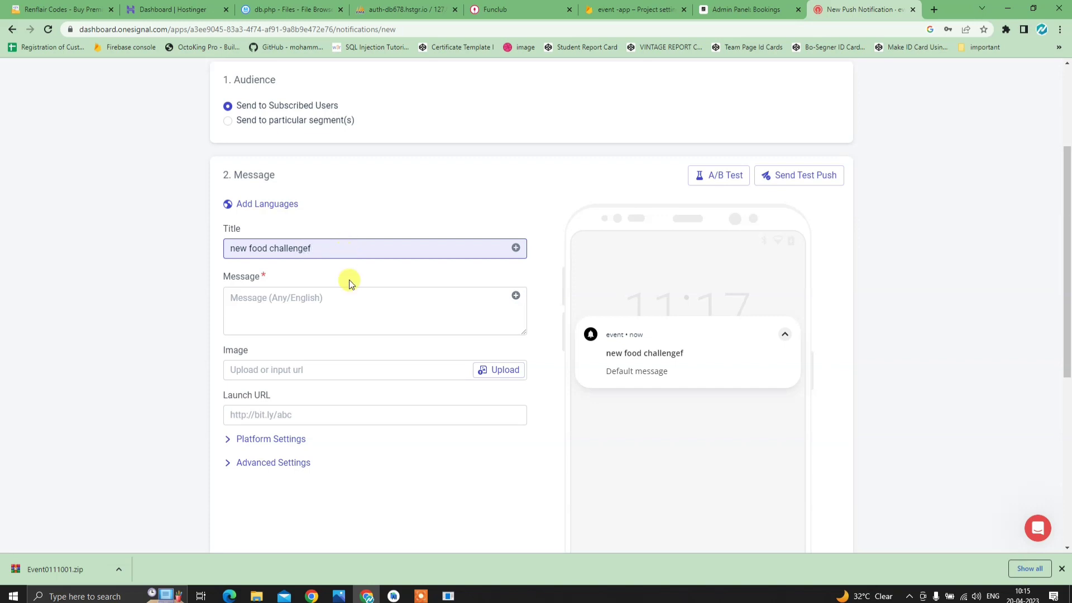
left_click(337, 298)
type("dfgdfgdfgdfgdfg")
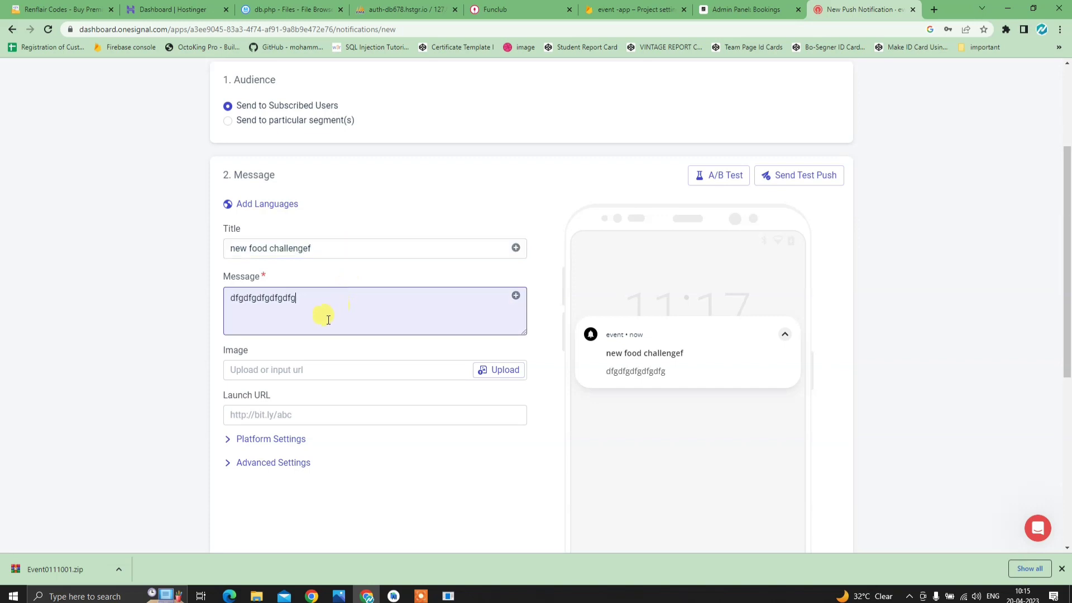
type("dfgdfg")
scroll(323, 323, "down", 1)
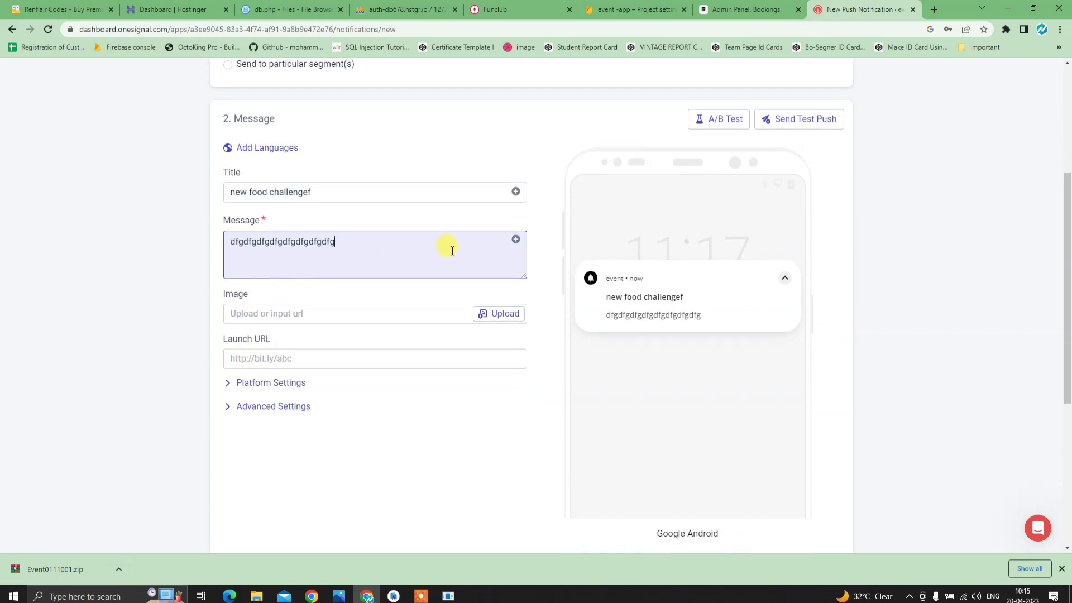
- Upload Event-PNG-Transparent-Image from Downloads as the notification image, cropping and saving it
left_click(479, 314)
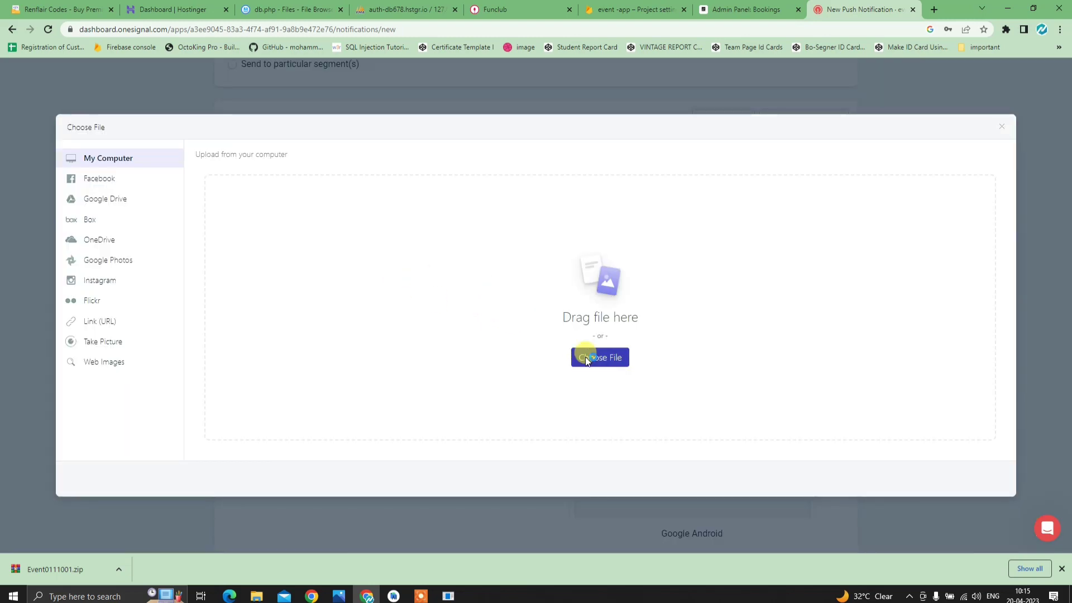
left_click(585, 357)
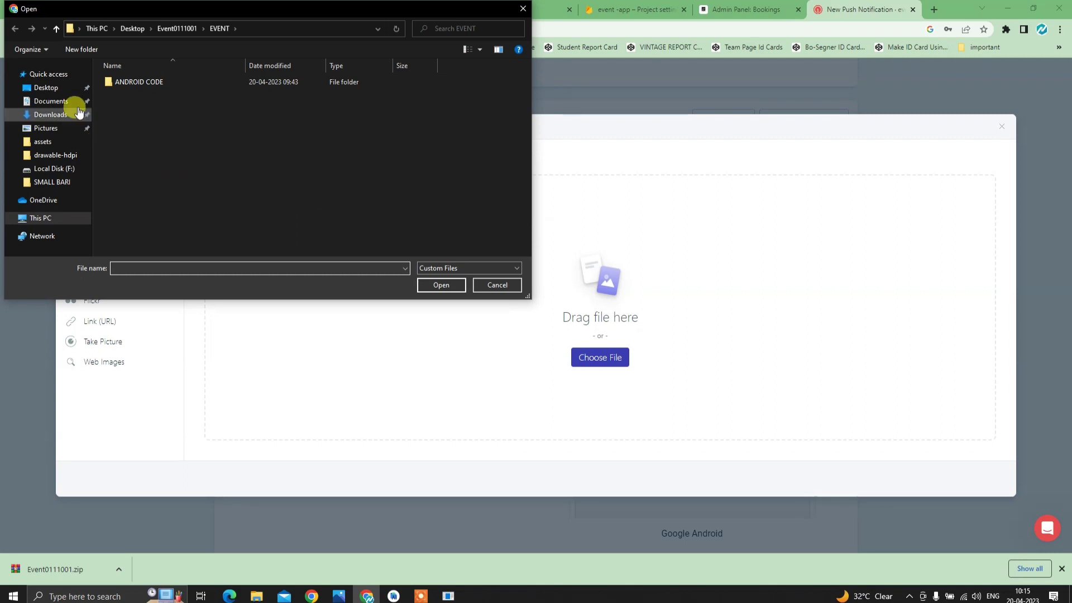
left_click(78, 113)
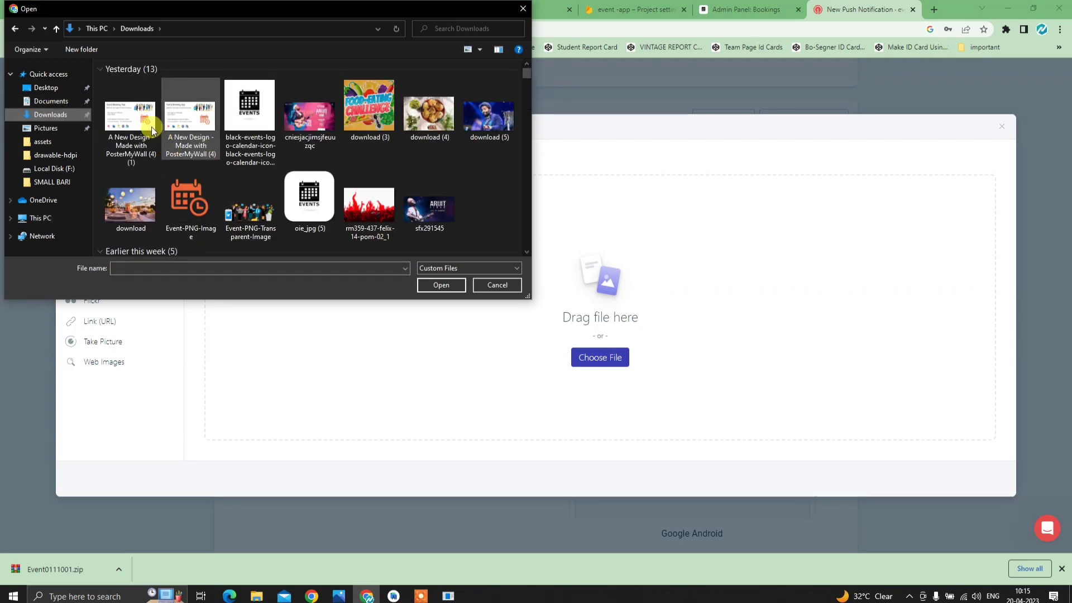
left_click(310, 136)
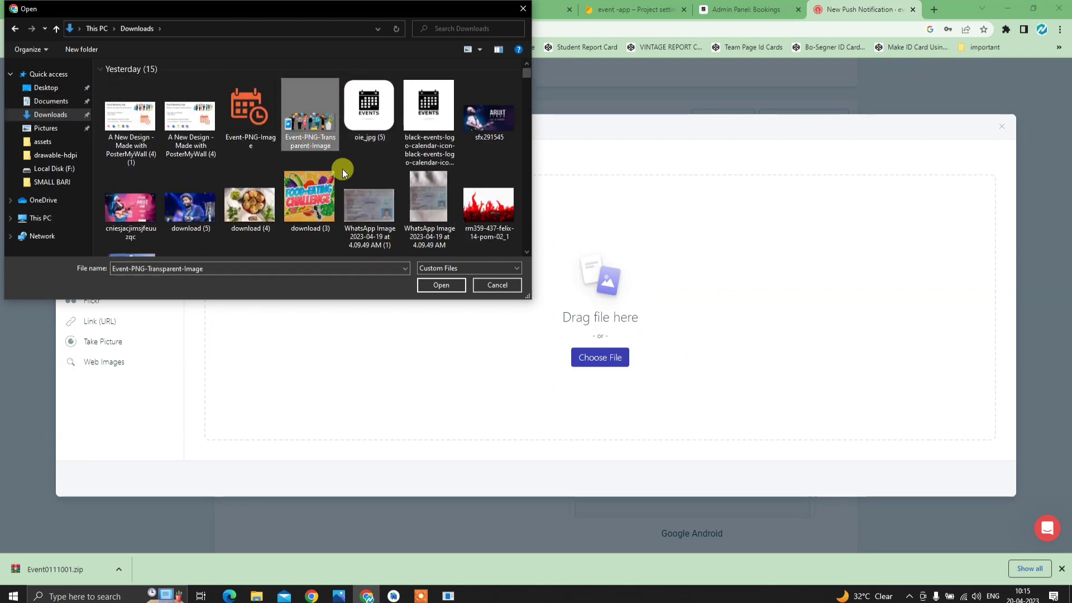
left_click(441, 285)
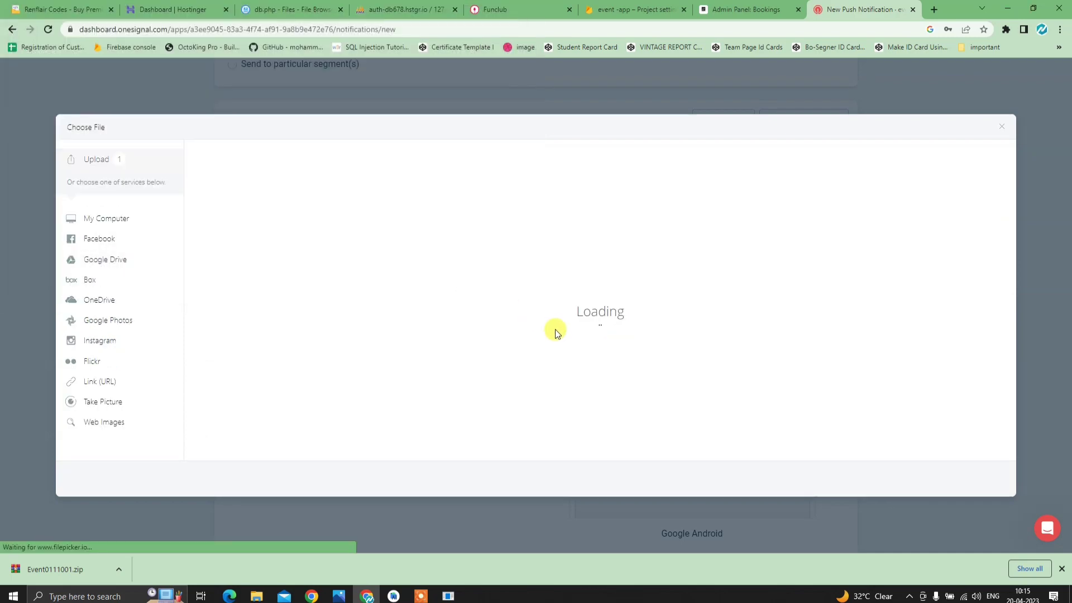
left_click(985, 477)
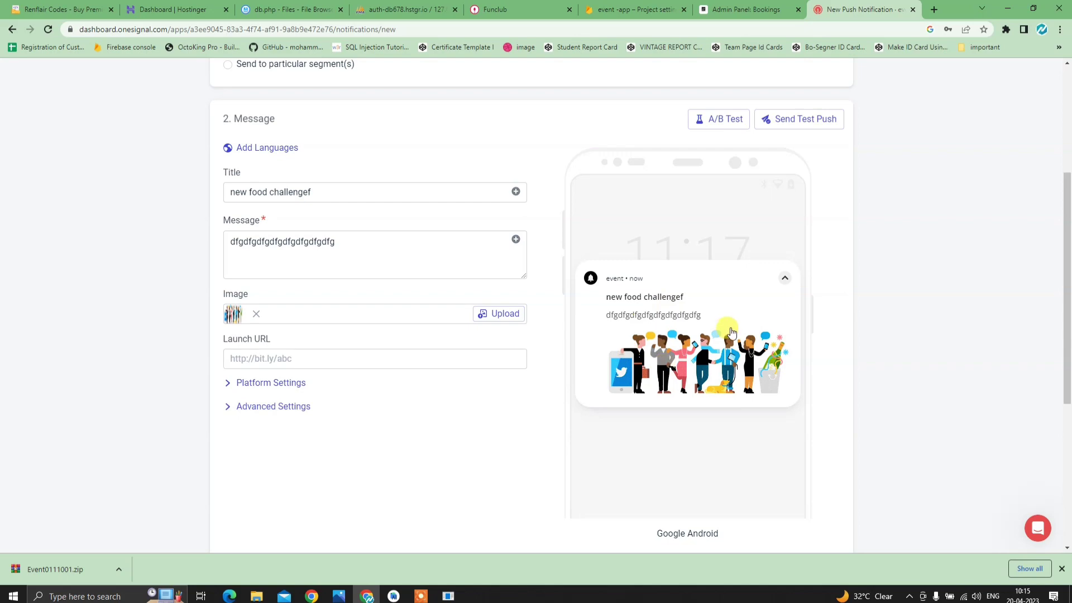
scroll(411, 518, "down", 5)
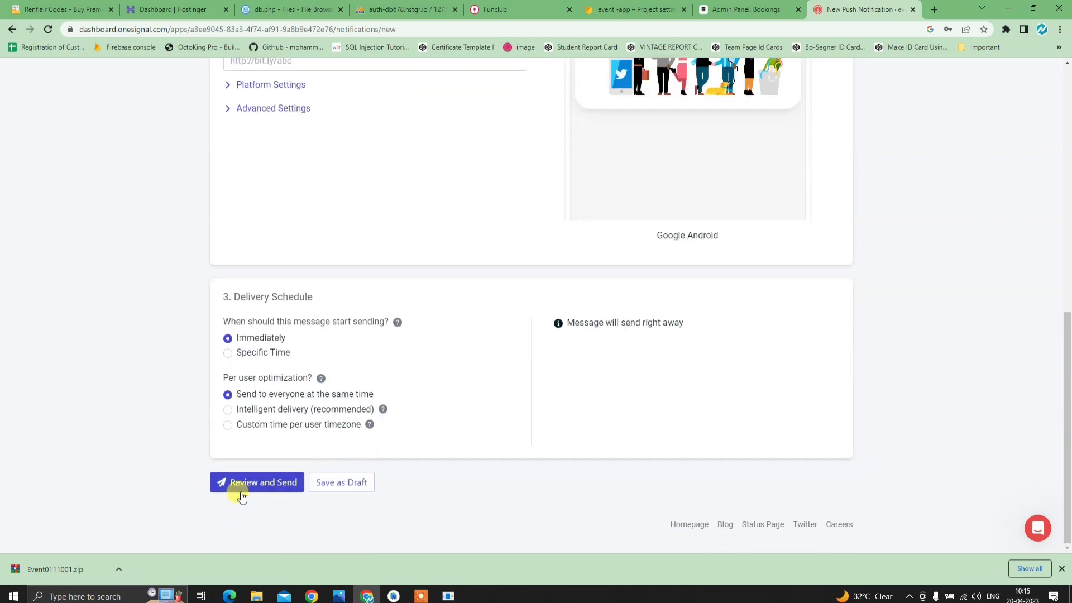
- Review and send the push, then confirm in the phone's notification shade that it arrived
left_click(244, 485)
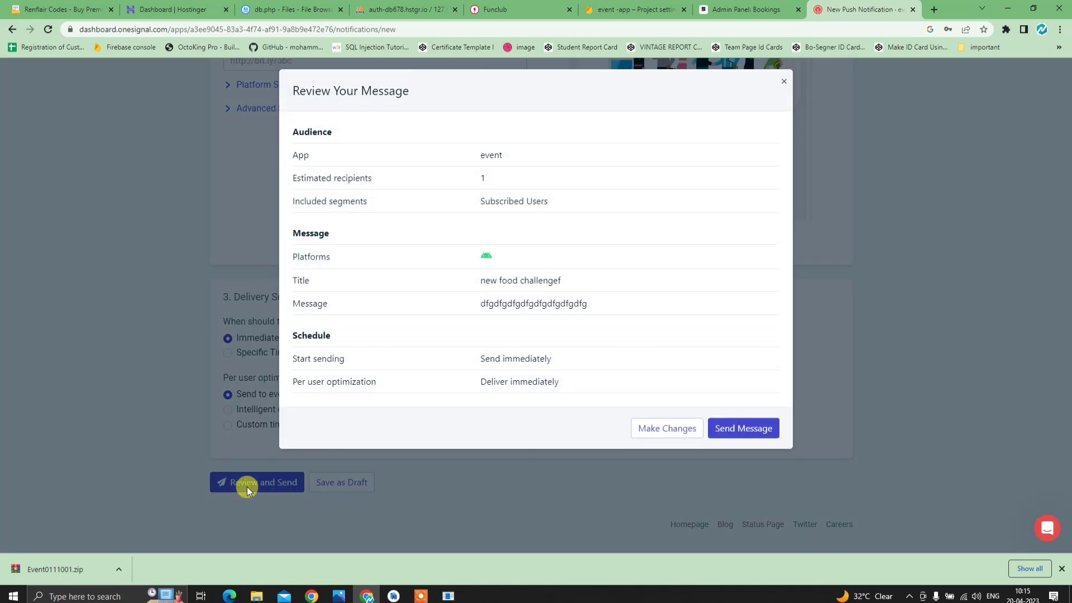
left_click(739, 426)
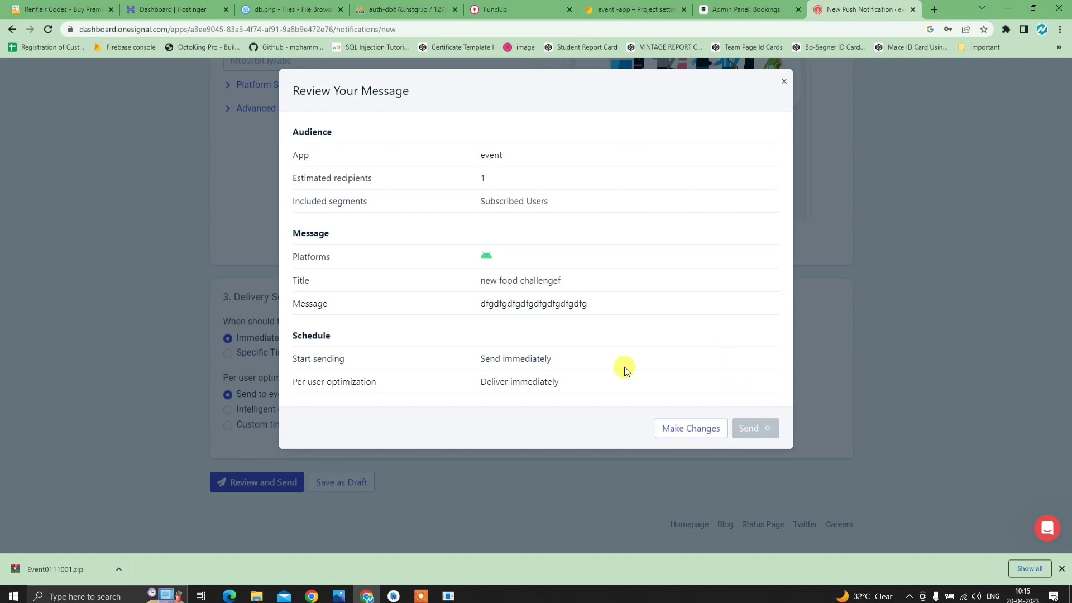
mouse_move(448, 595)
left_click(504, 526)
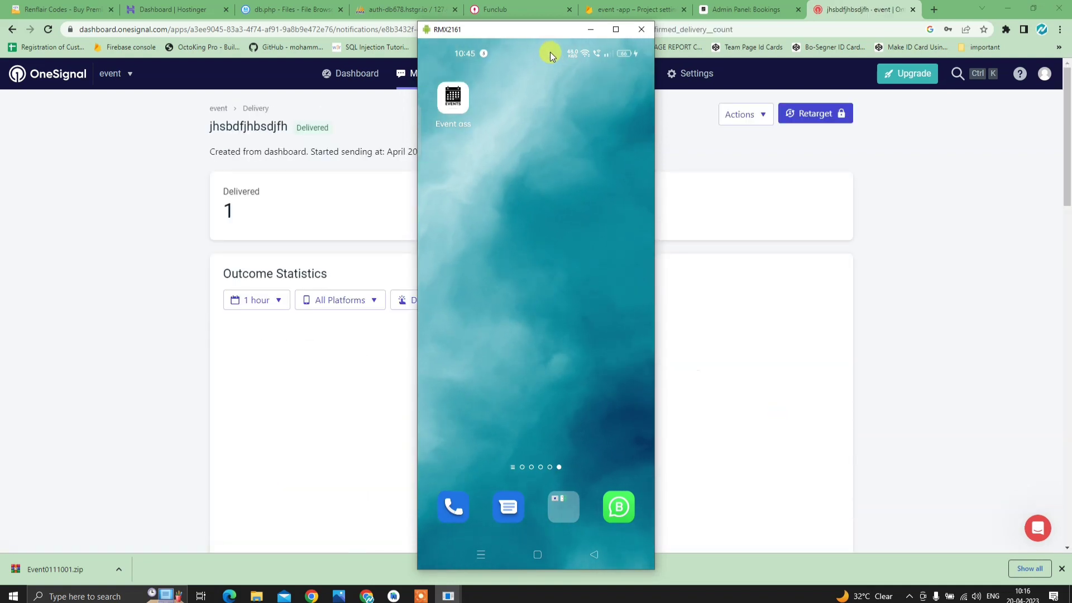
left_click_drag(539, 91, 568, 263)
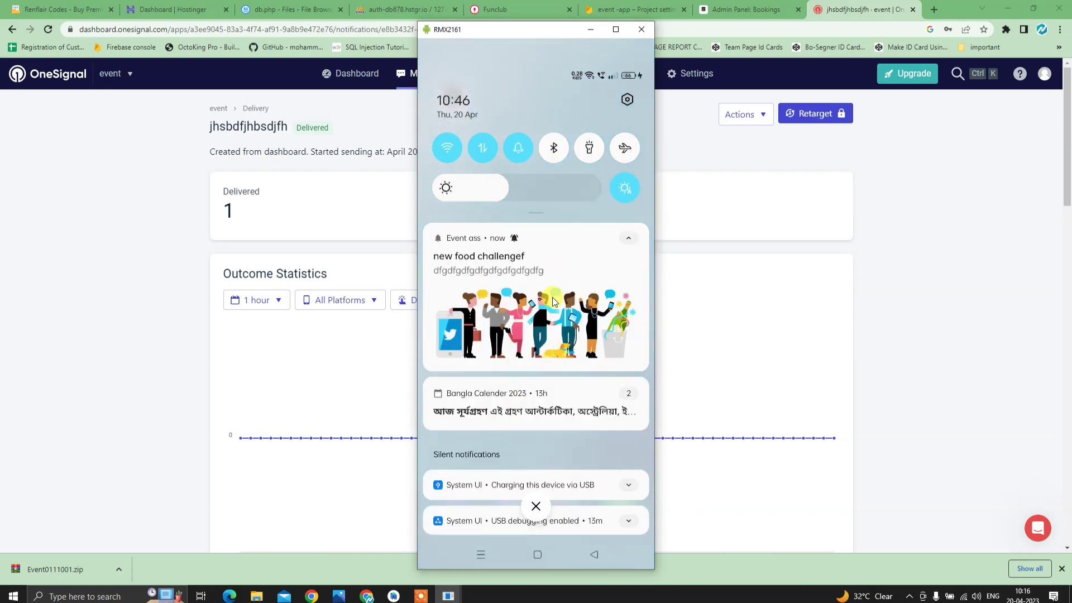
left_click(587, 32)
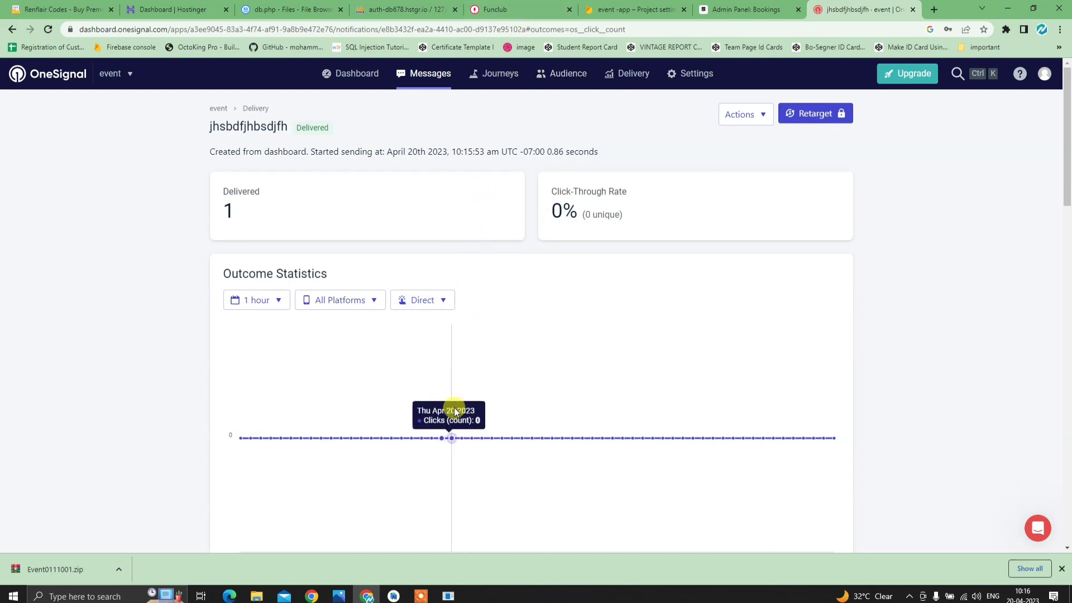
- Show the Full Process development chart, glance at the Funclub site, then view the chart again
left_click(339, 596)
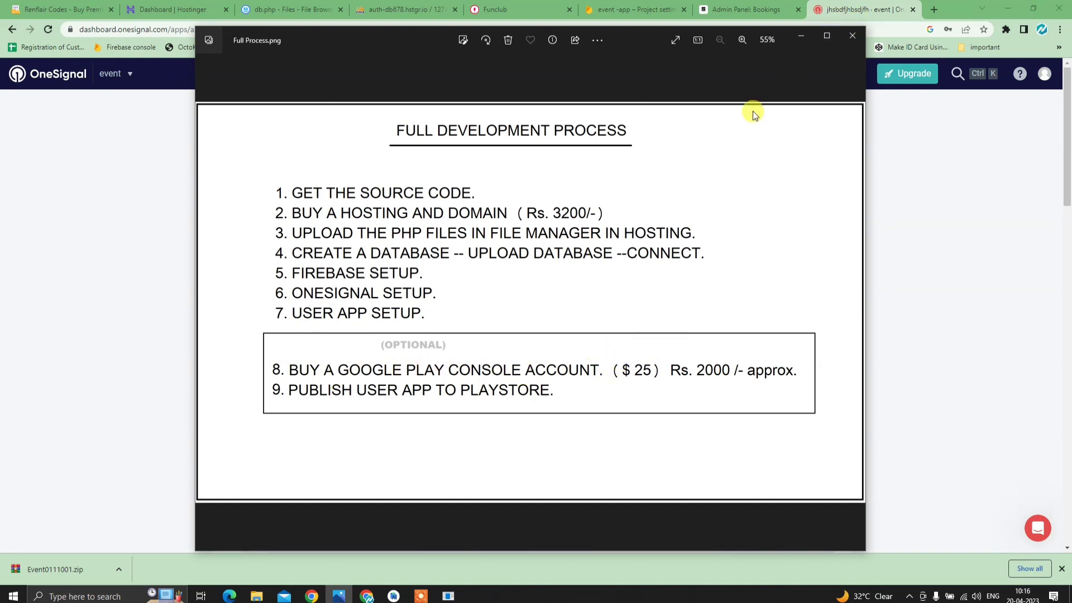
left_click(795, 36)
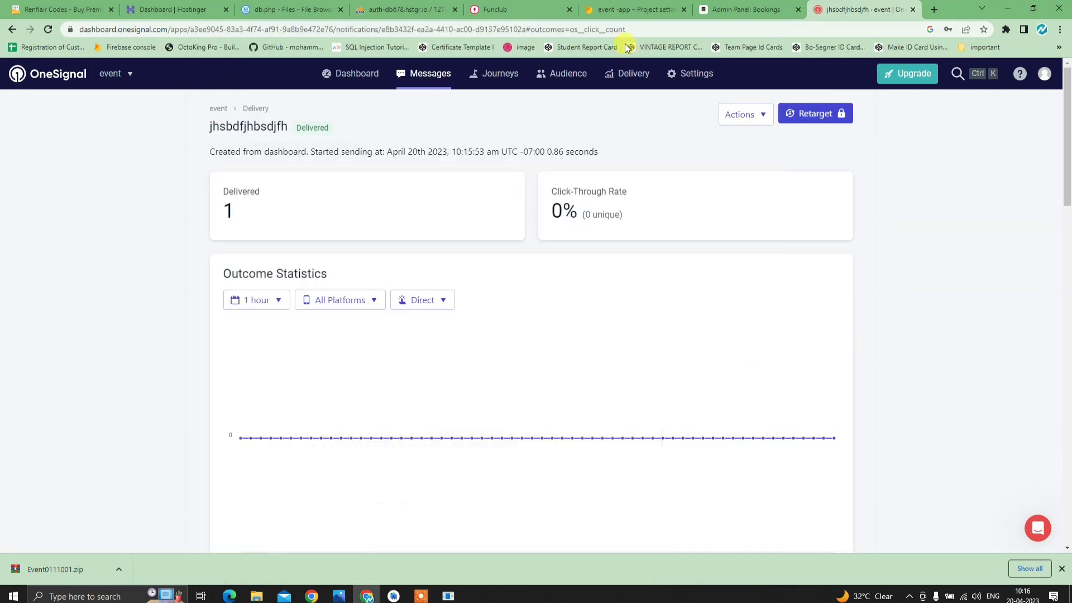
left_click(495, 9)
scroll(369, 329, "down", 3)
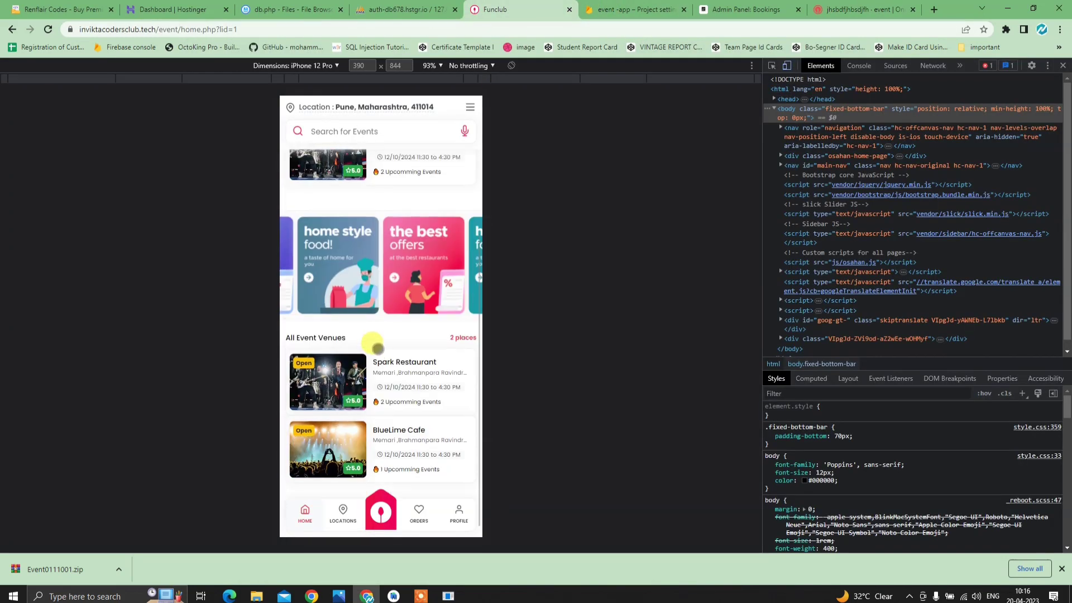
scroll(377, 348, "up", 5)
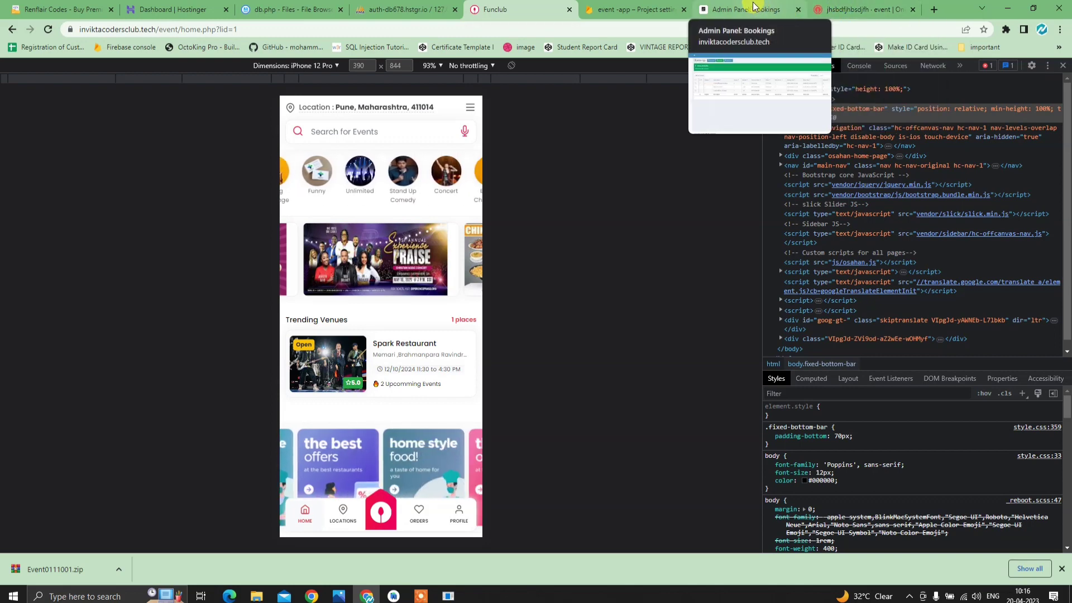
left_click(337, 596)
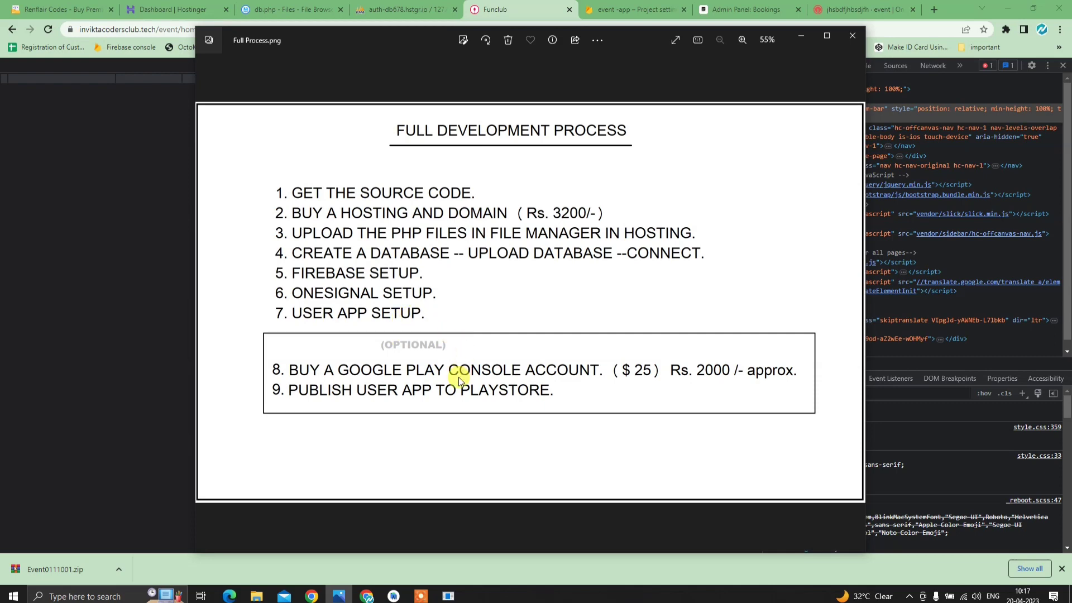
left_click(799, 35)
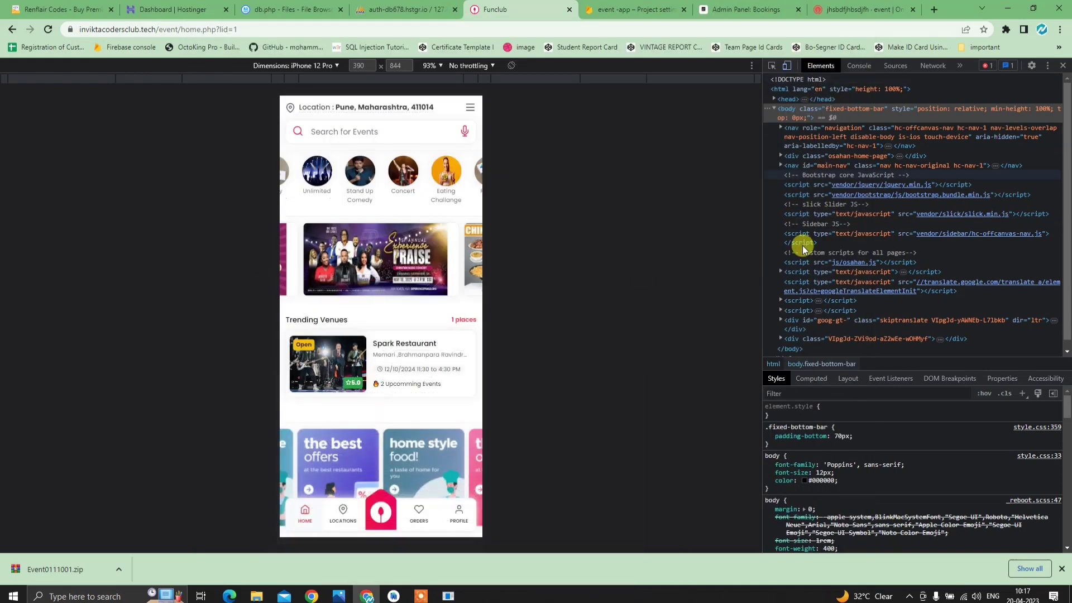
left_click(394, 595)
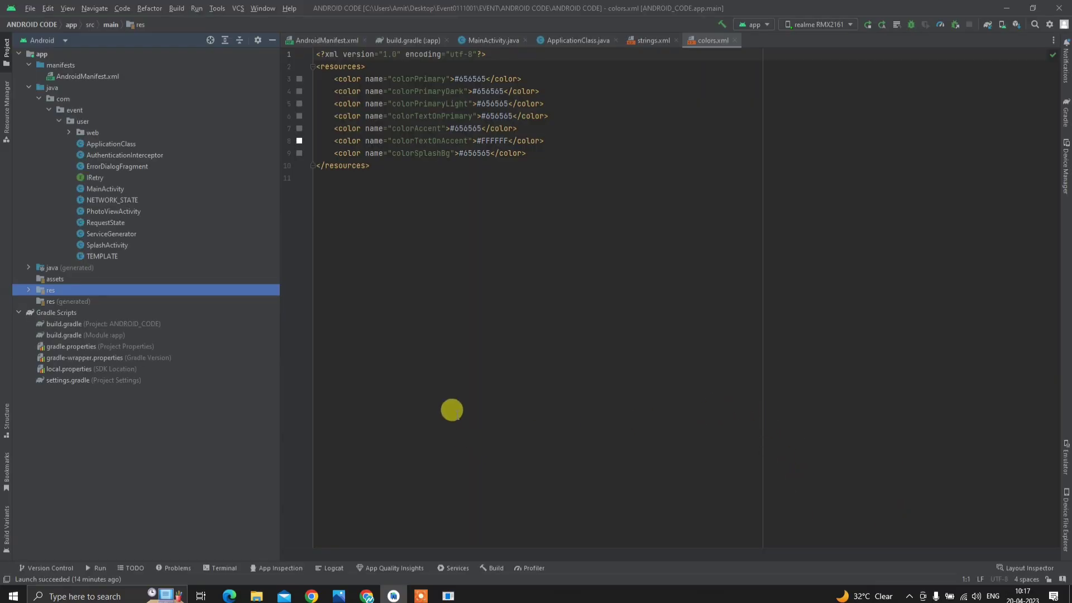
- Start Generate Signed Bundle / APK with Android App Bundle and choose to create a new key store
left_click(175, 9)
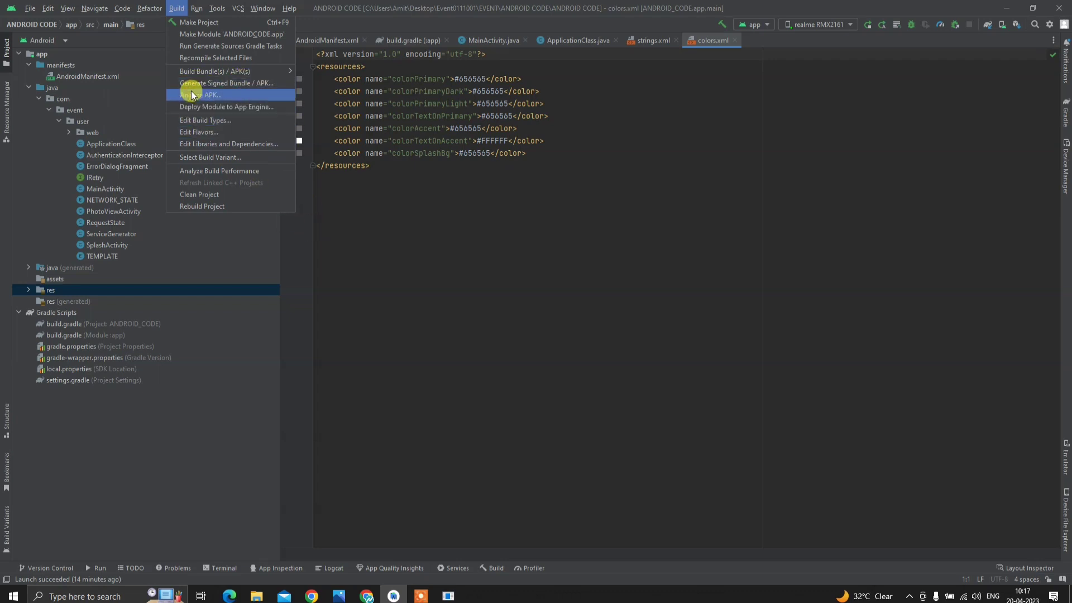
left_click(313, 206)
left_click(177, 9)
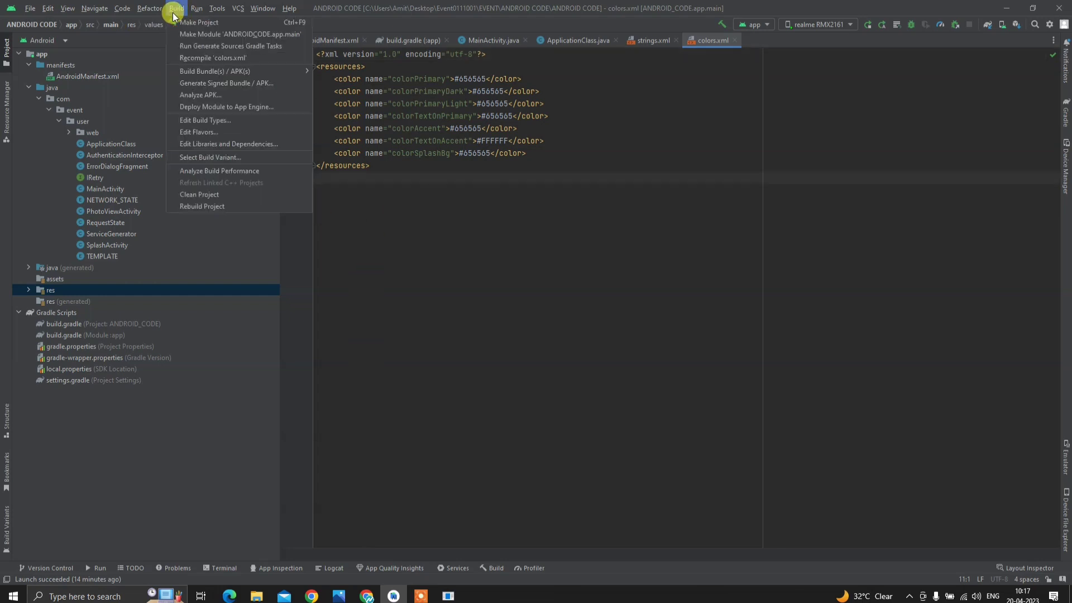
left_click(202, 84)
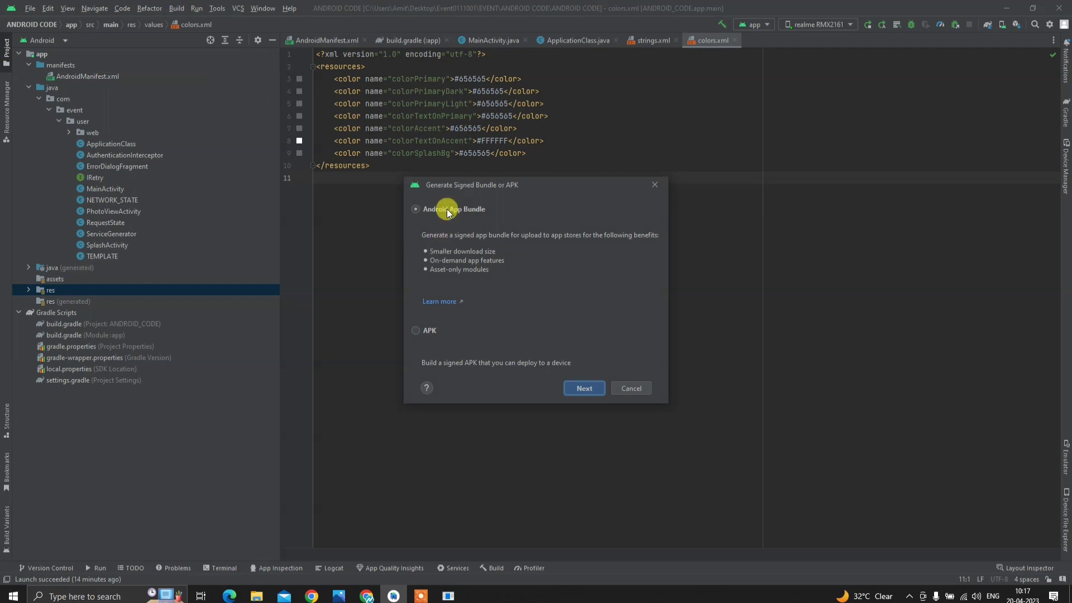
left_click(582, 389)
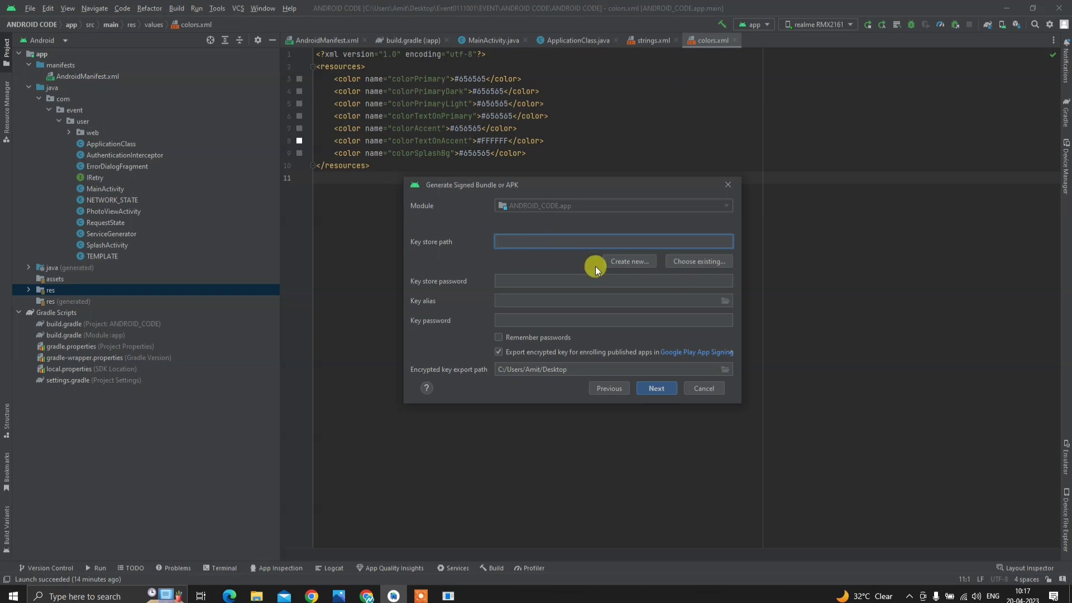
left_click(629, 261)
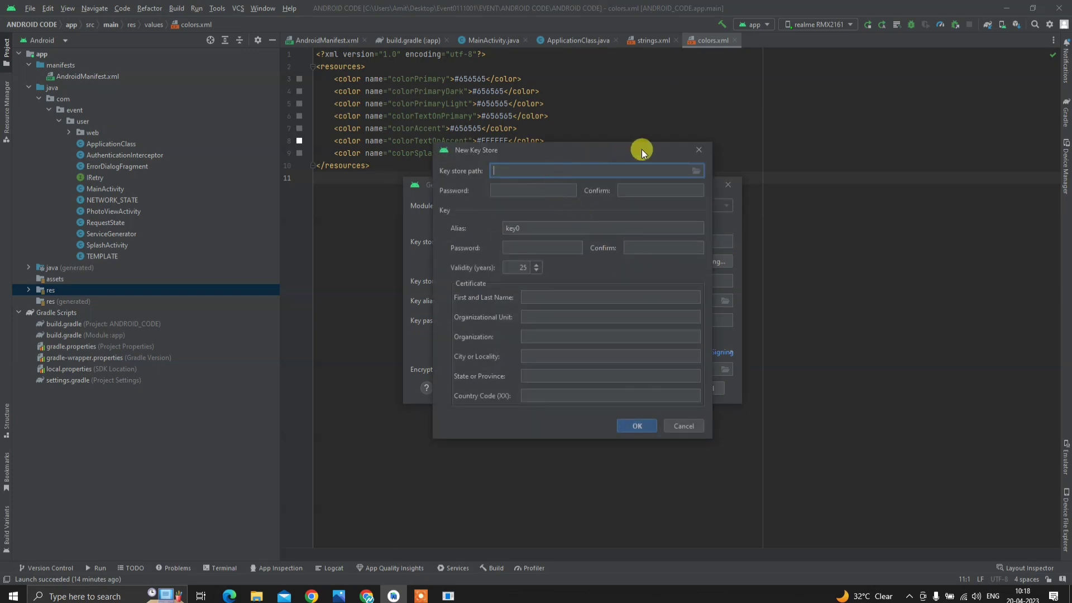
- Point the key store path to keystore.jks in the ANDROID CODE folder, overwriting the old file
left_click(692, 171)
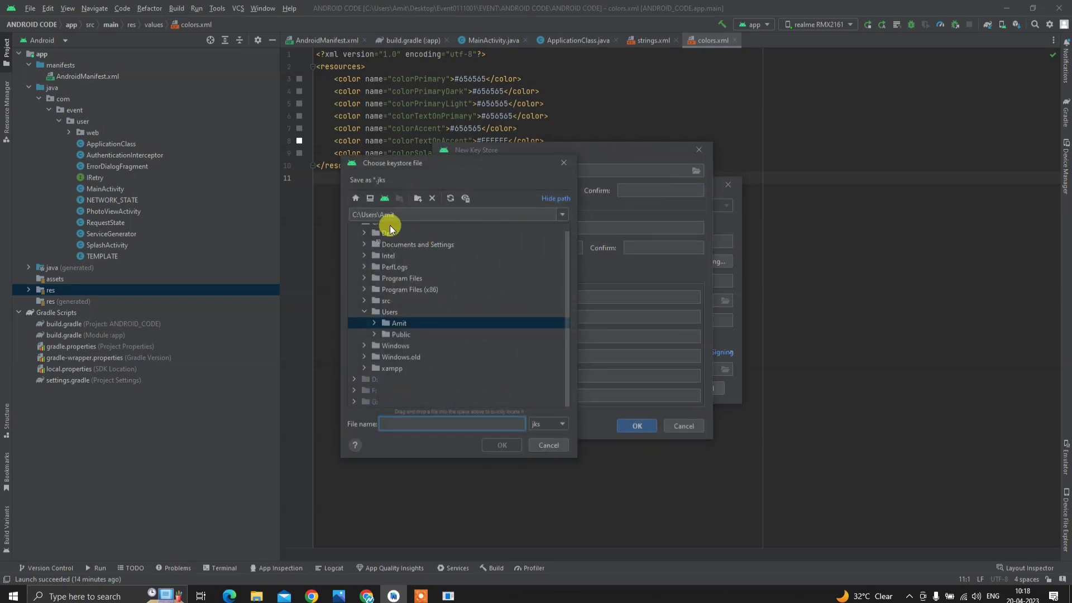
left_click(384, 198)
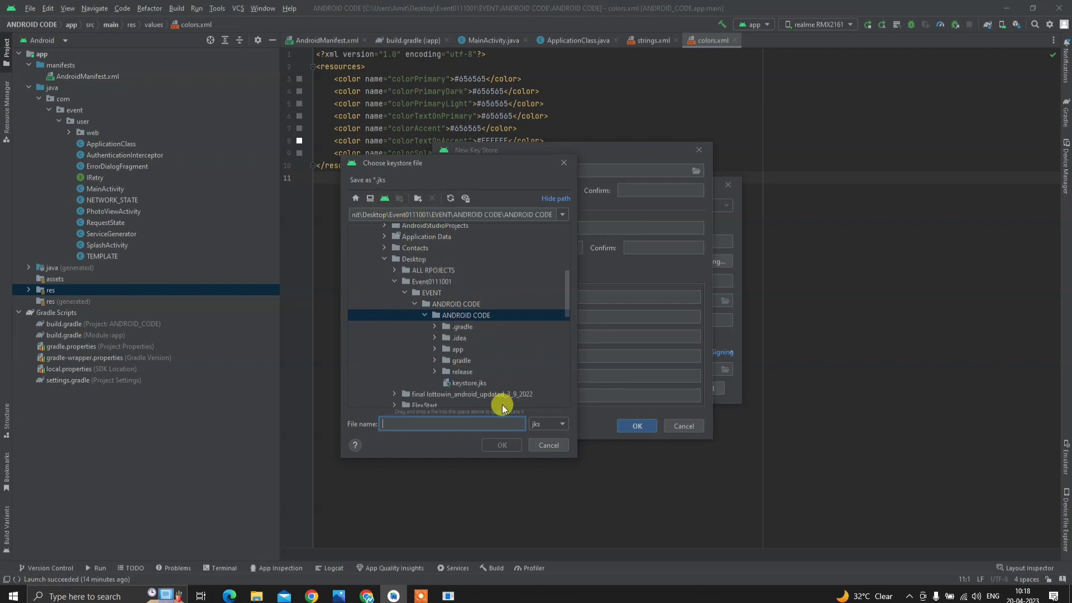
type("key")
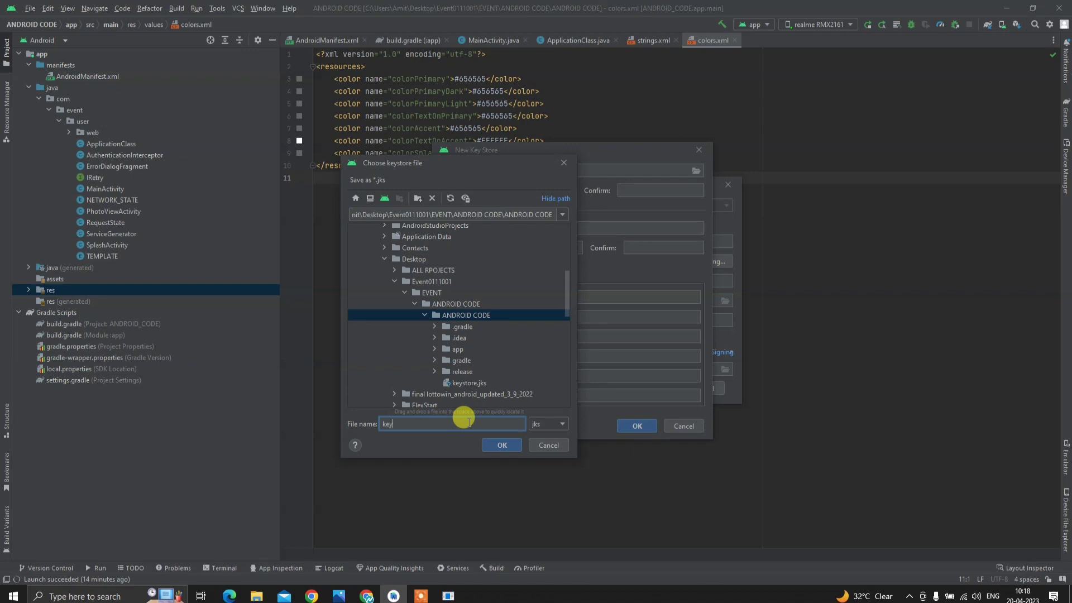
type("store")
left_click(502, 450)
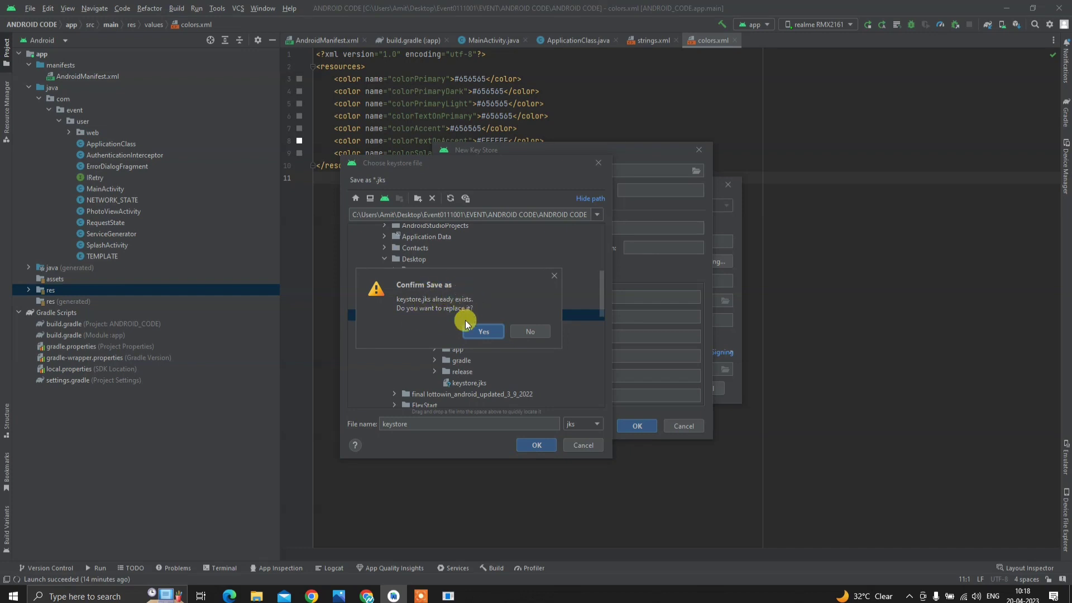
left_click(484, 332)
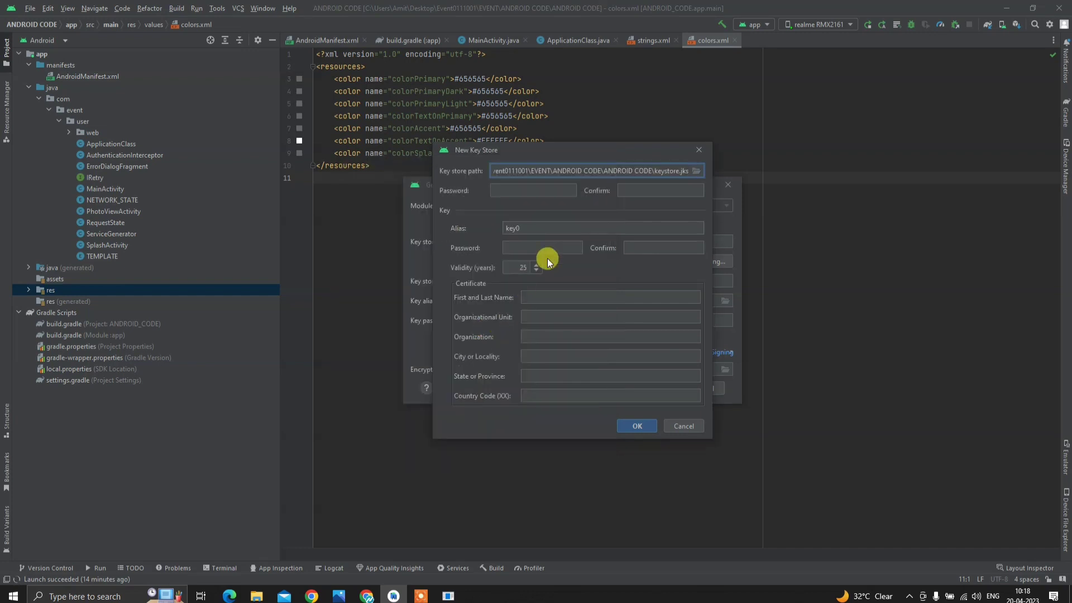
- Enter the key store password, its confirmation, and the password for key alias key0
left_click(546, 191)
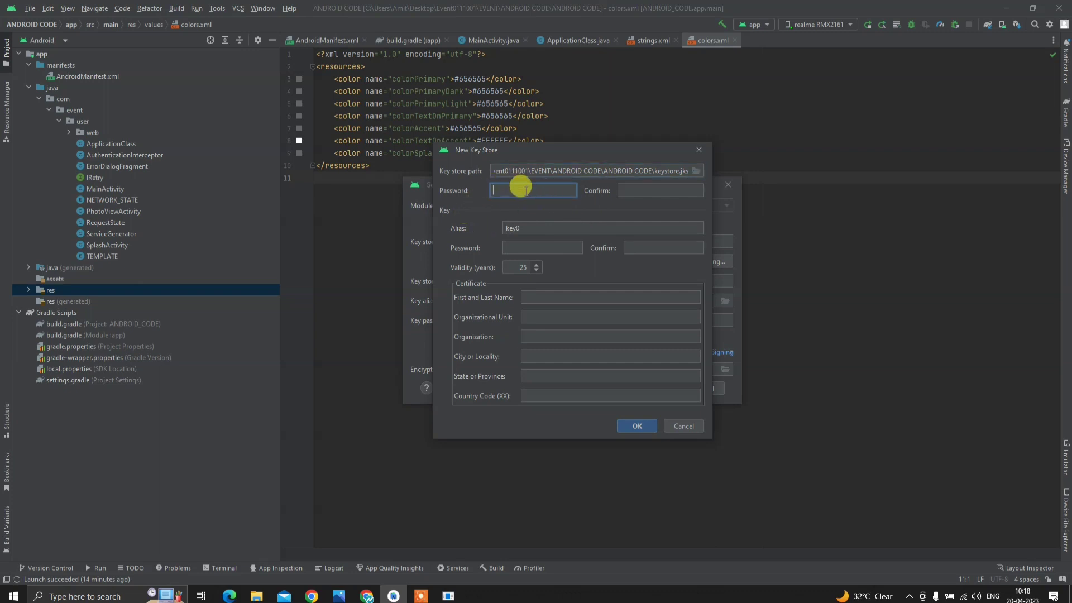
type("12345")
key("Tab")
type("1234567")
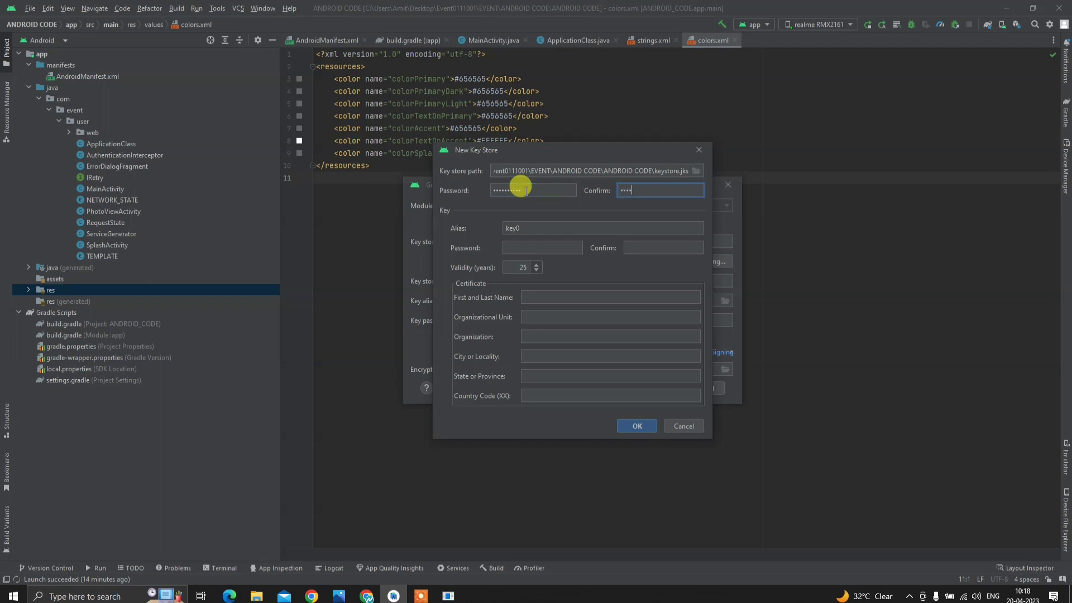
type("890")
key("Tab")
key("Tab")
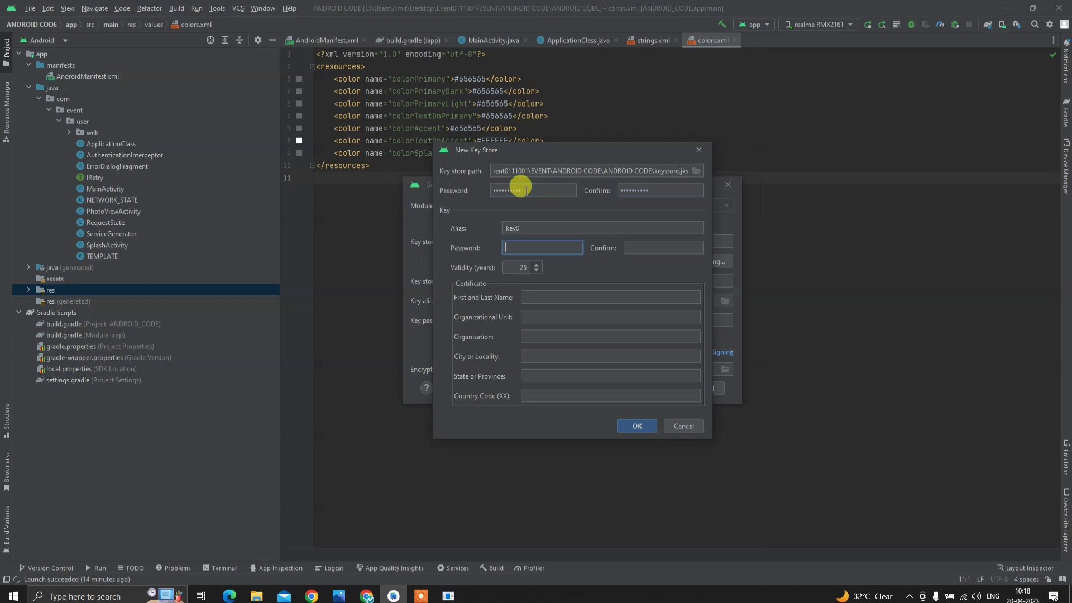
type("1234567890")
key("Tab")
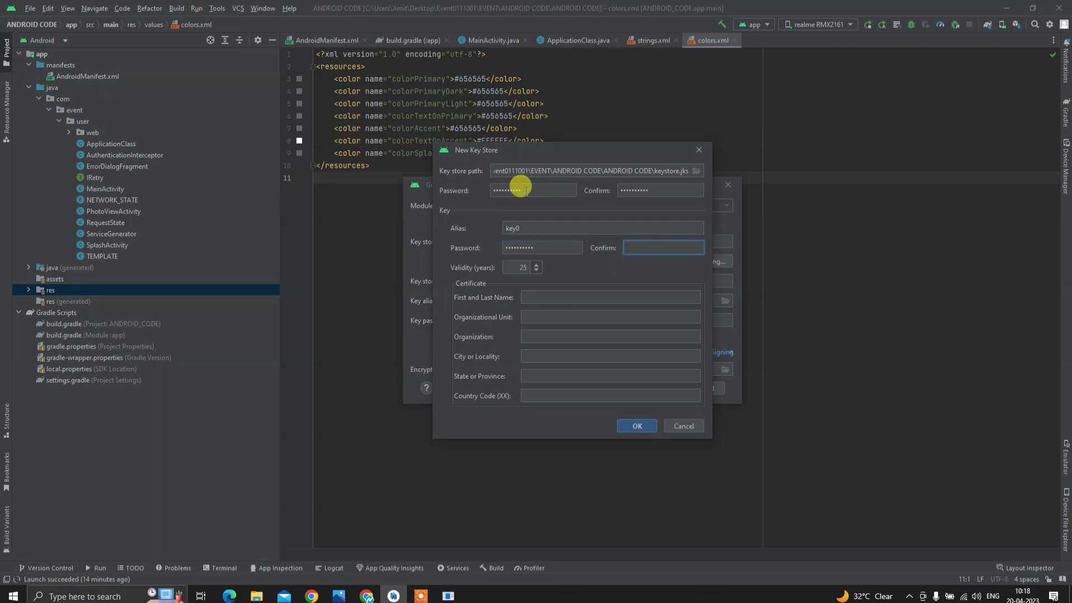
type("123456789")
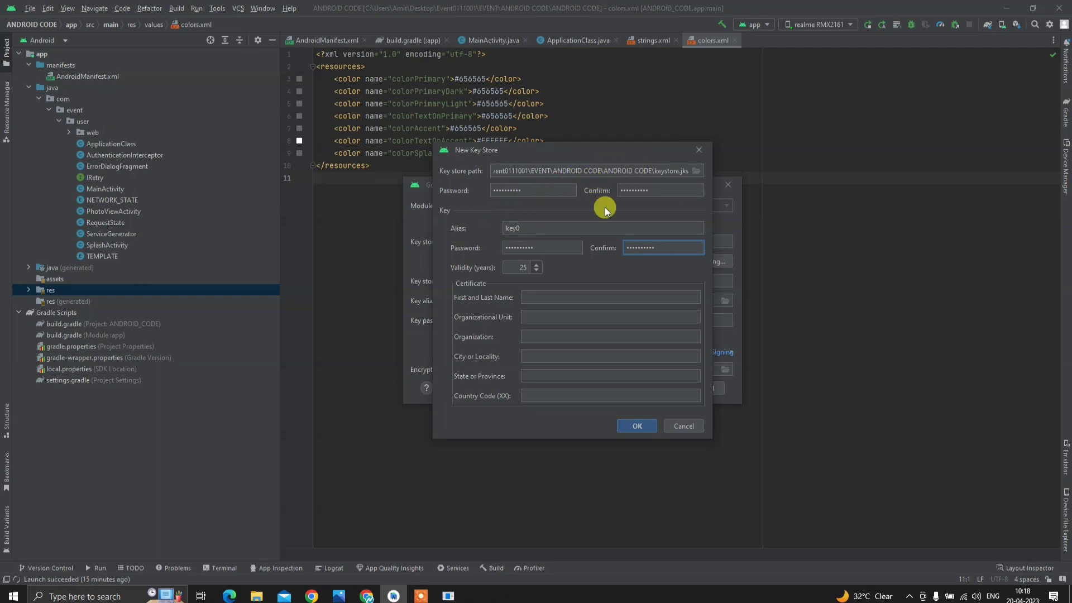
- Fill in the certificate's name, unit, organization, city, state and country code 'in', then create it
left_click(537, 296)
type("fsdgdfg")
left_click(538, 316)
type("dfgdf")
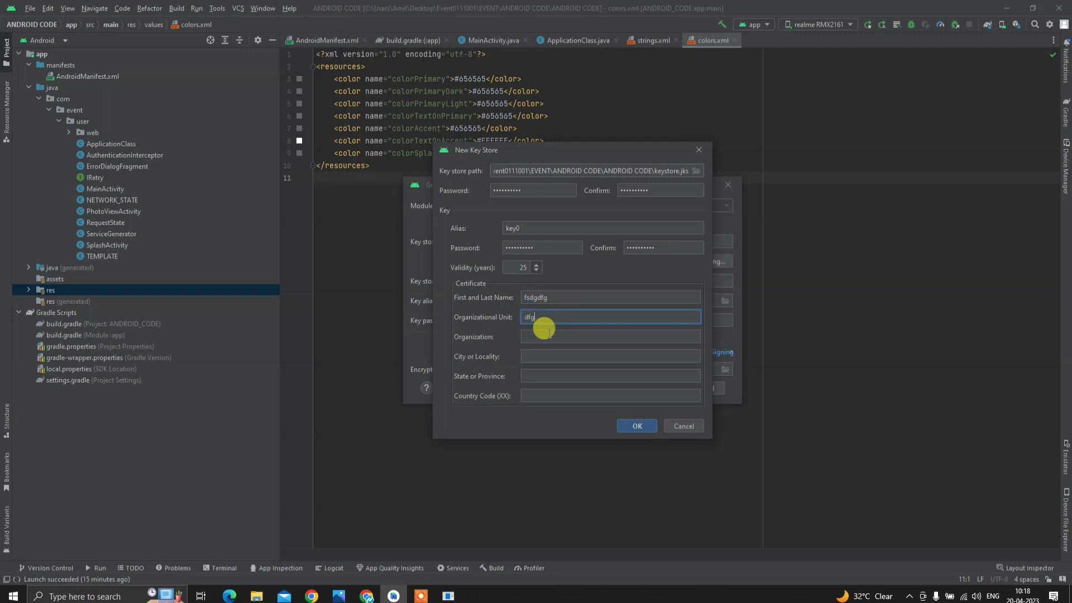
left_click(535, 337)
type("gdfgdf")
left_click(533, 356)
type("gdfg")
left_click(531, 376)
type("dfgdfgdfg")
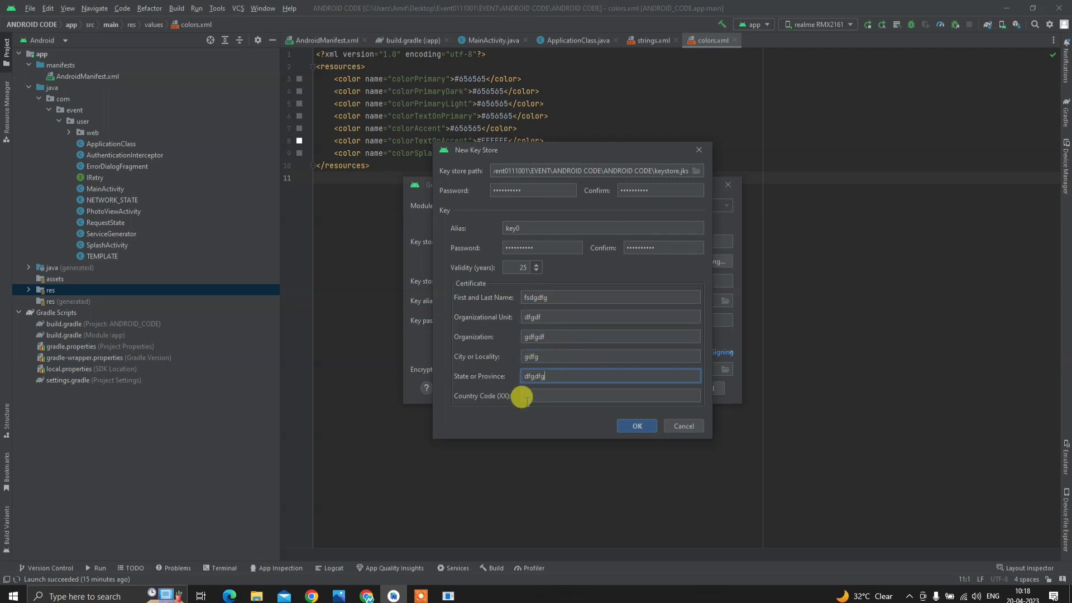
left_click(529, 395)
type("in")
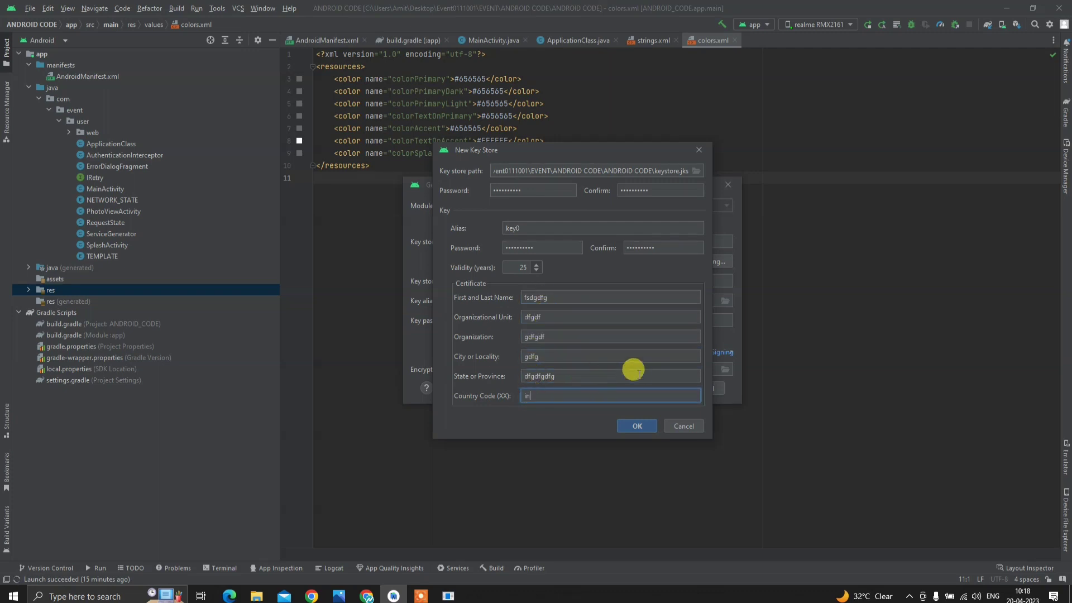
left_click(636, 426)
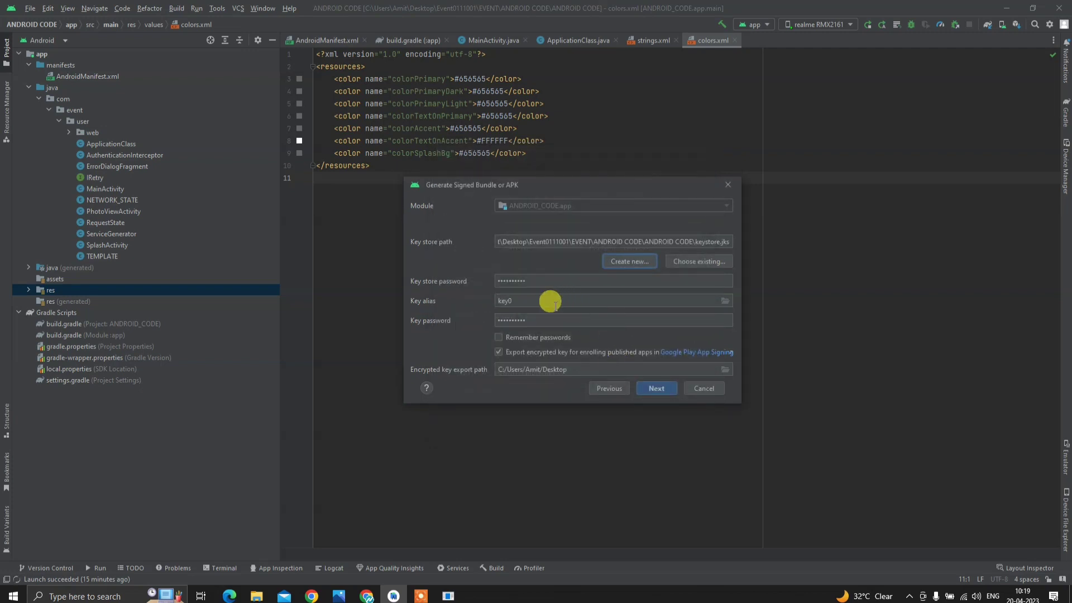
- Build the signed bundle with the release variant and locate app-release.aab (5.17 MB) in app\release
left_click(649, 389)
left_click(500, 237)
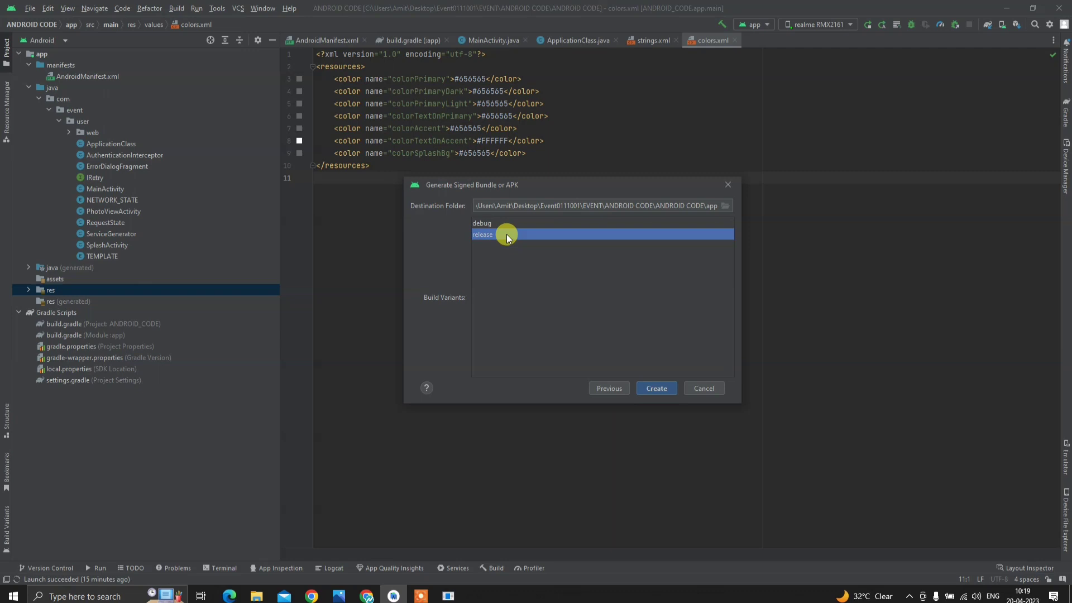
left_click(661, 387)
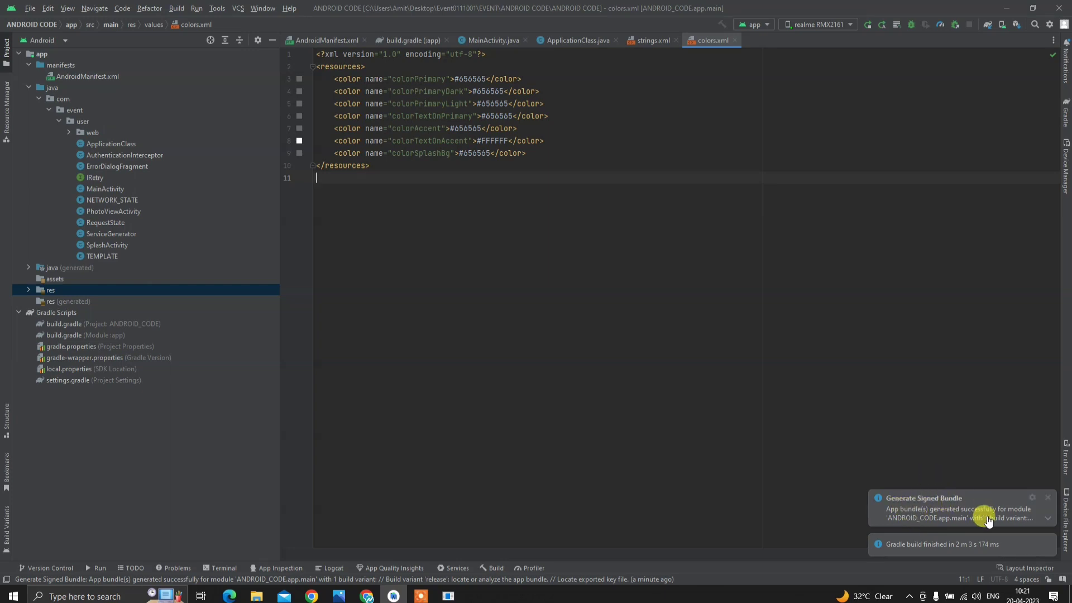
mouse_move(976, 509)
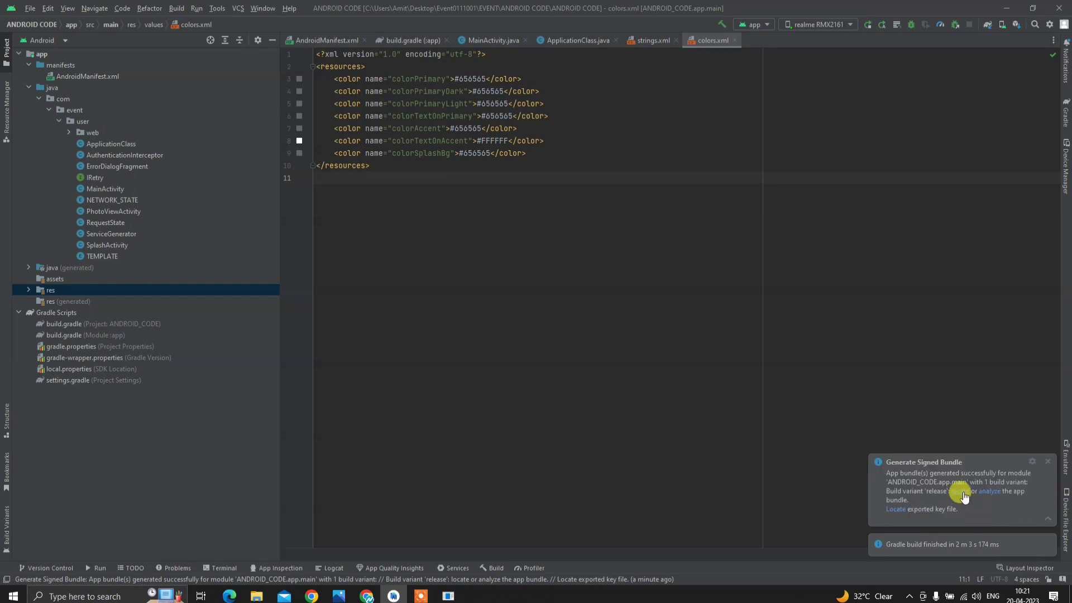
left_click(961, 493)
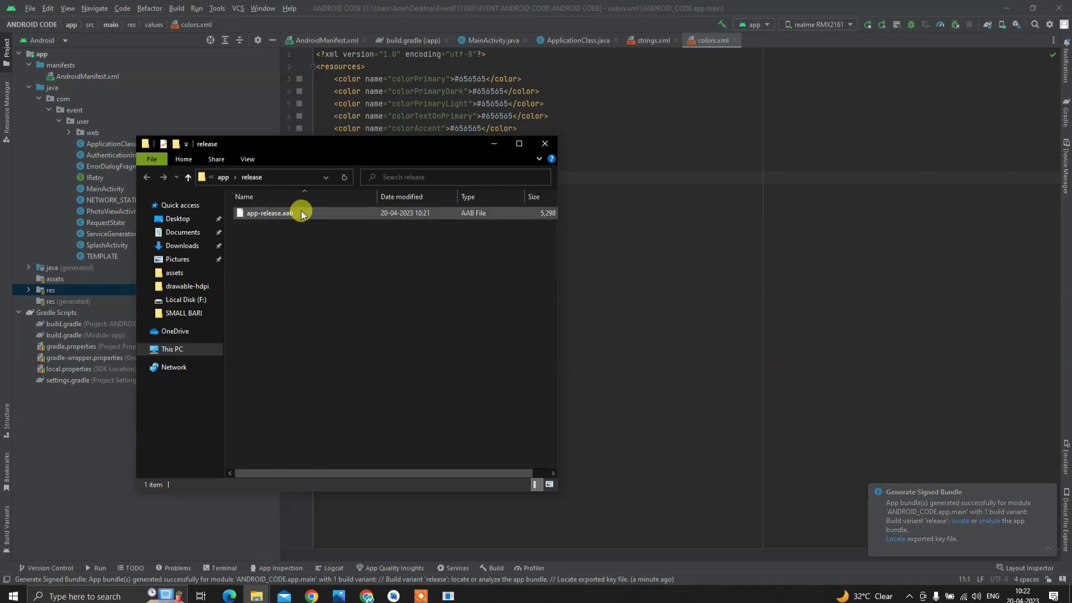
left_click(302, 212)
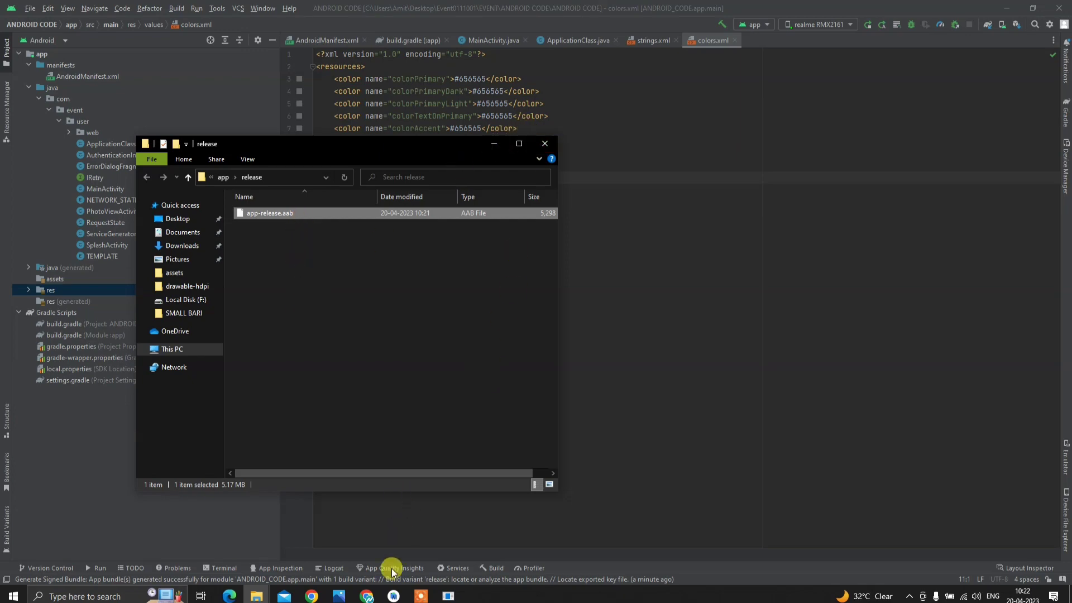
left_click(338, 595)
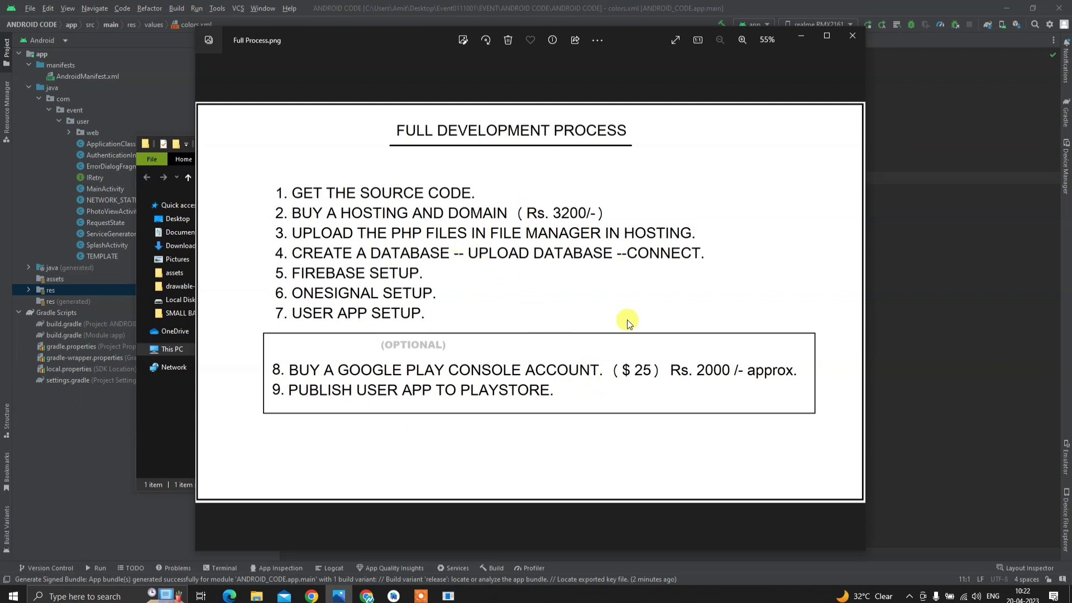
left_click(801, 36)
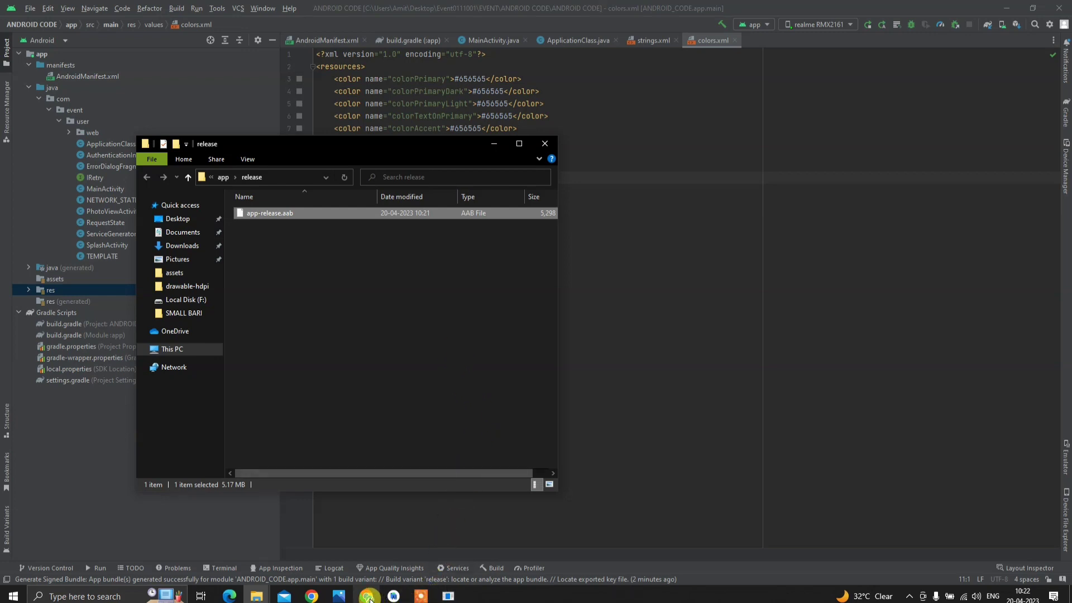
- Launch the Events app on the mirrored RMX2161 phone, then bring up the Funclub page in Chrome
mouse_move(447, 595)
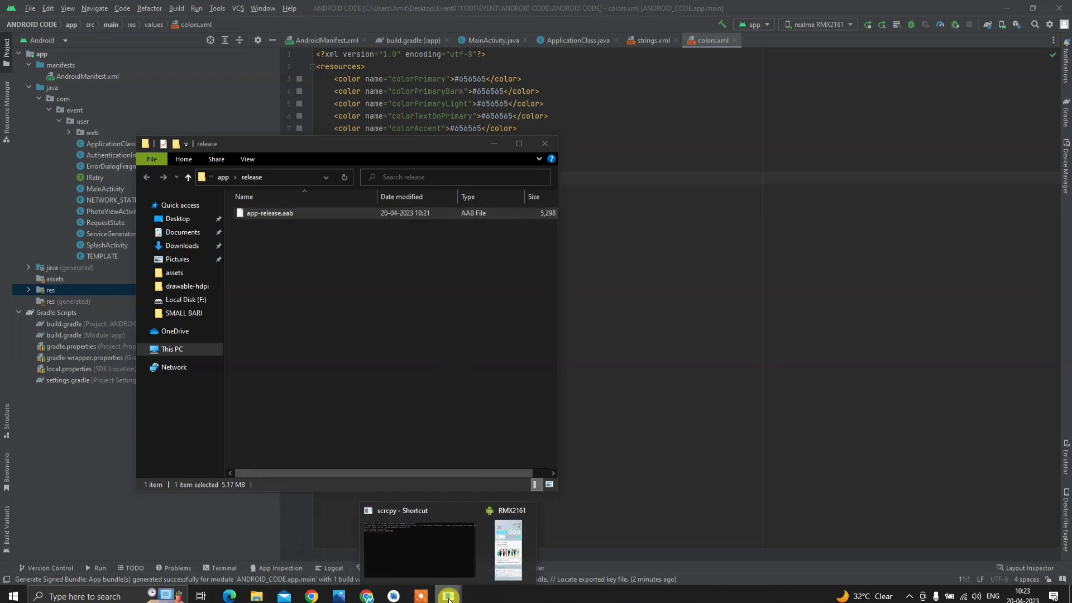
left_click(501, 551)
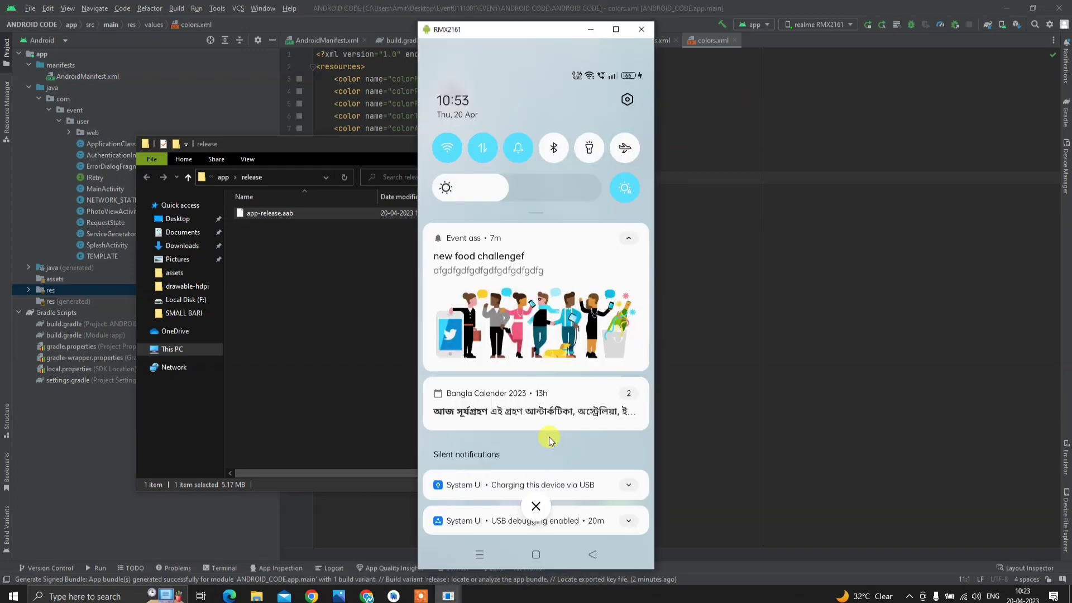
left_click(466, 532)
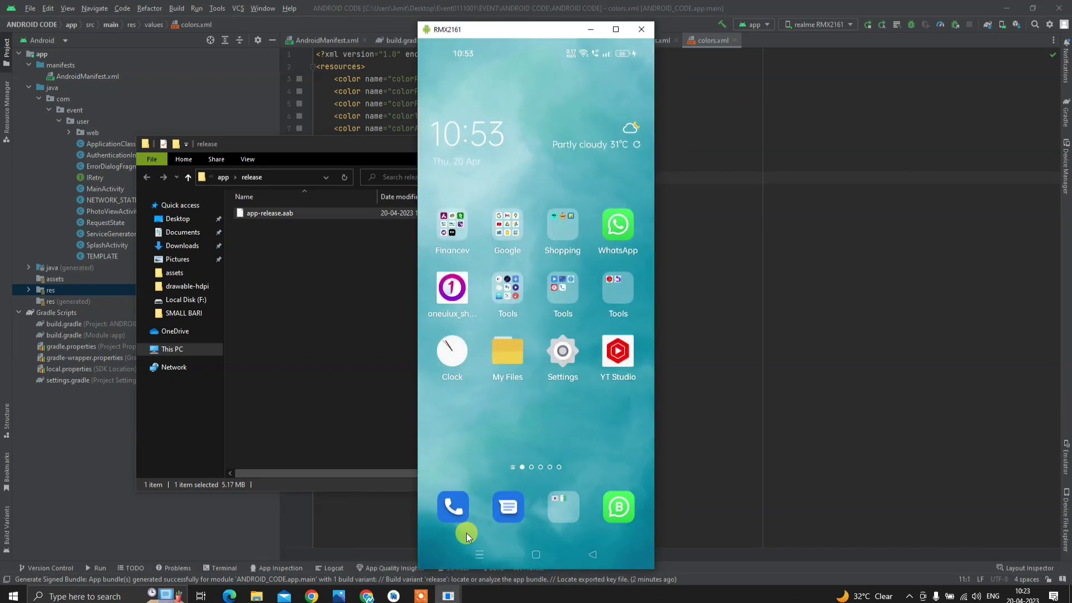
scroll(466, 532, "down", 4)
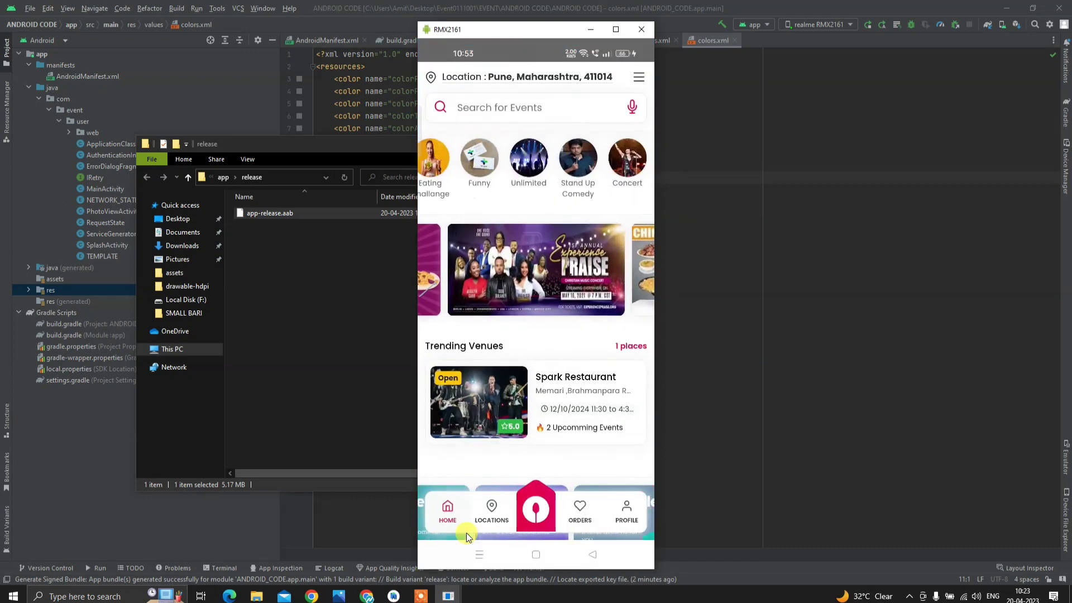
scroll(551, 392, "down", 3)
scroll(547, 362, "up", 3)
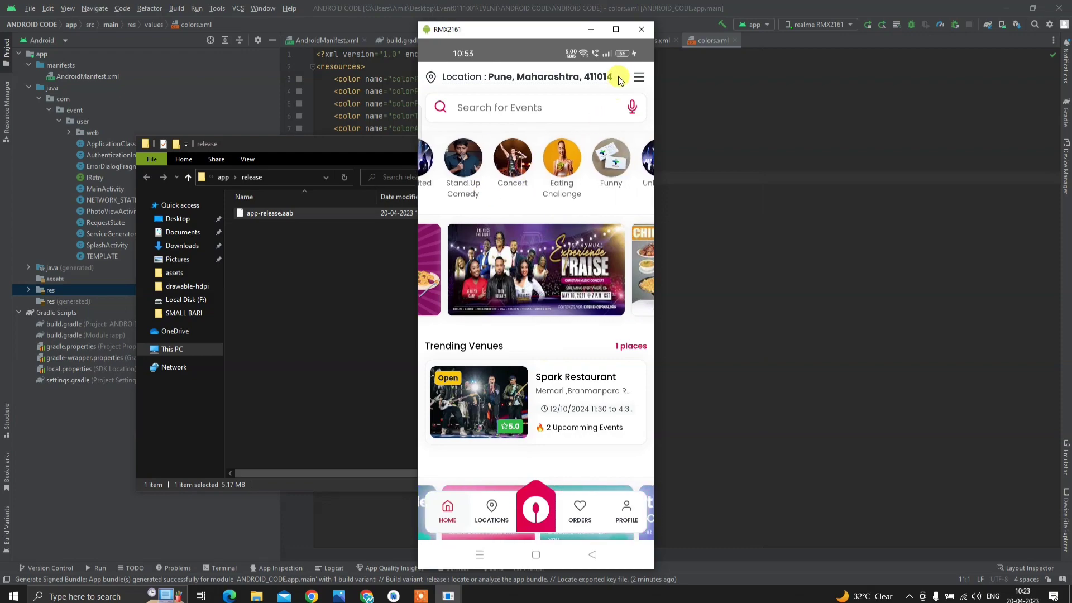
left_click(368, 530)
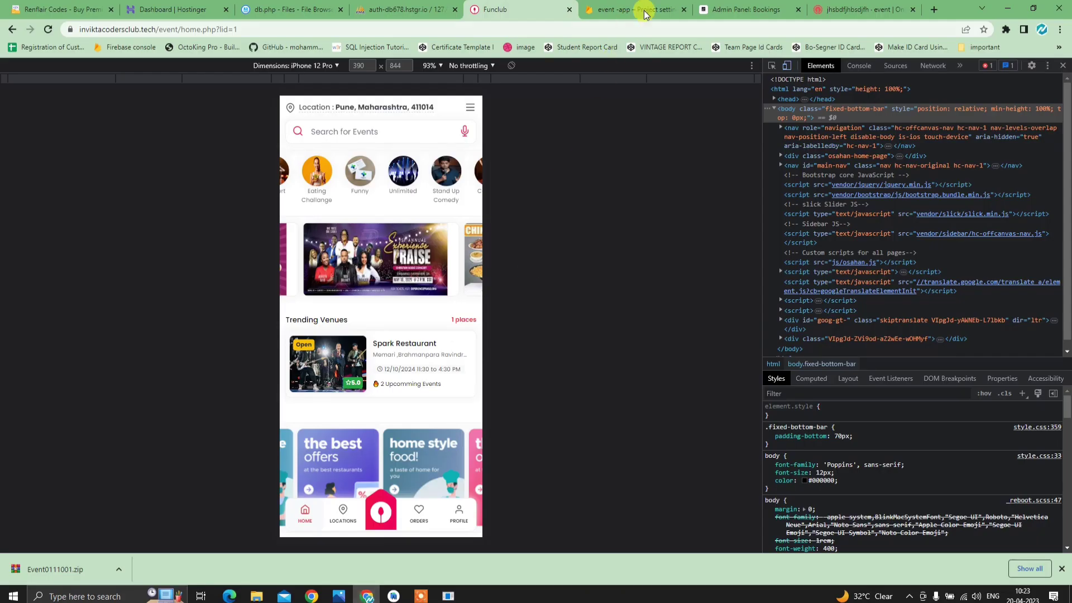
- Review the Admin Panel's Bookings, Locations and Dashboard pages, glancing at the Funclub tab in between
left_click(742, 10)
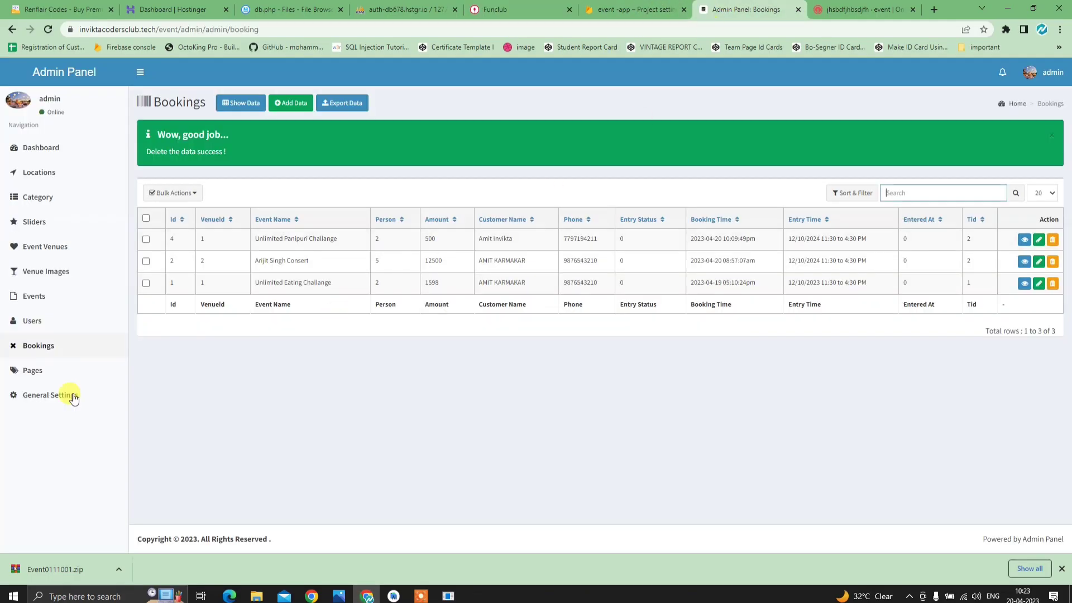
left_click(64, 173)
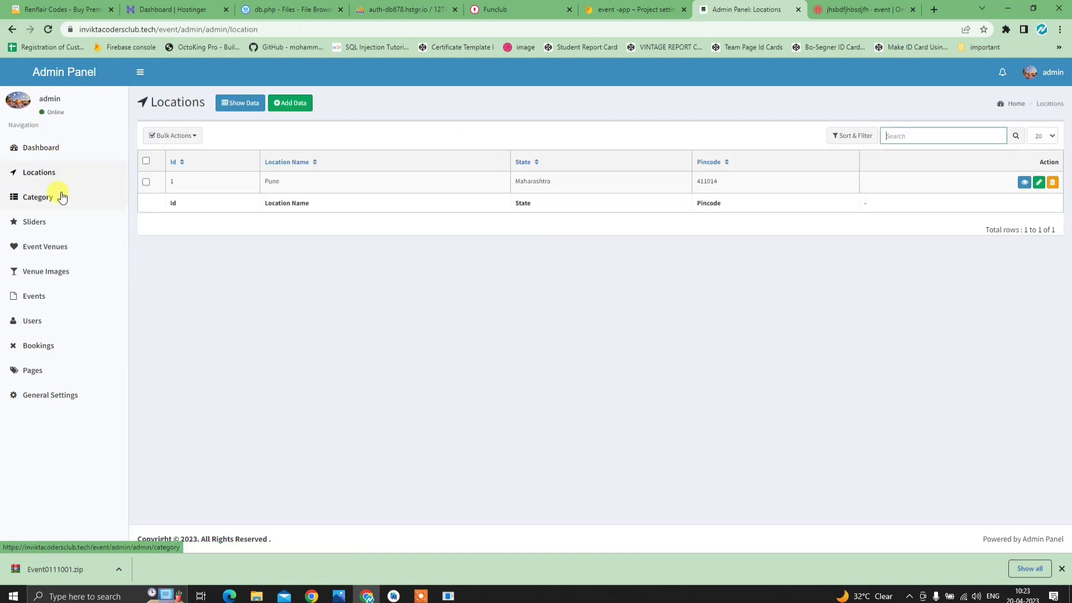
left_click(57, 146)
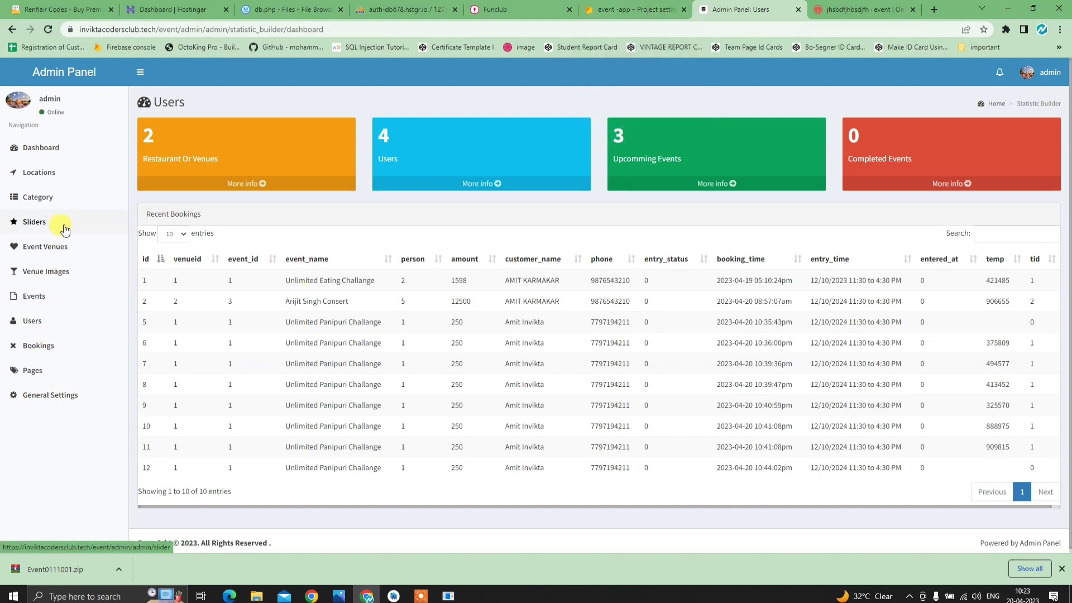
left_click(529, 10)
scroll(391, 328, "down", 5)
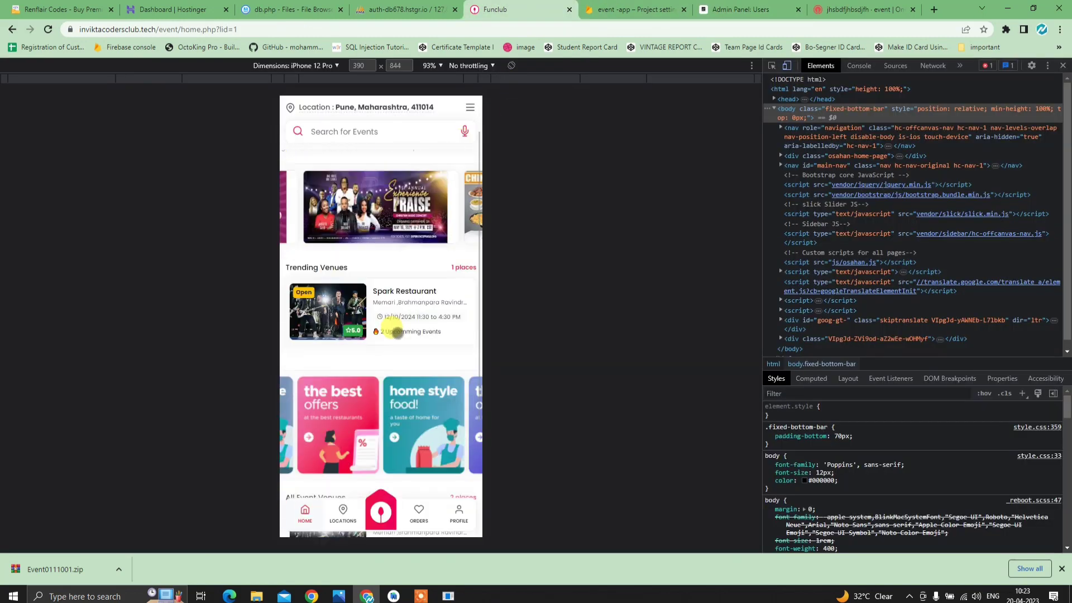
scroll(391, 329, "up", 5)
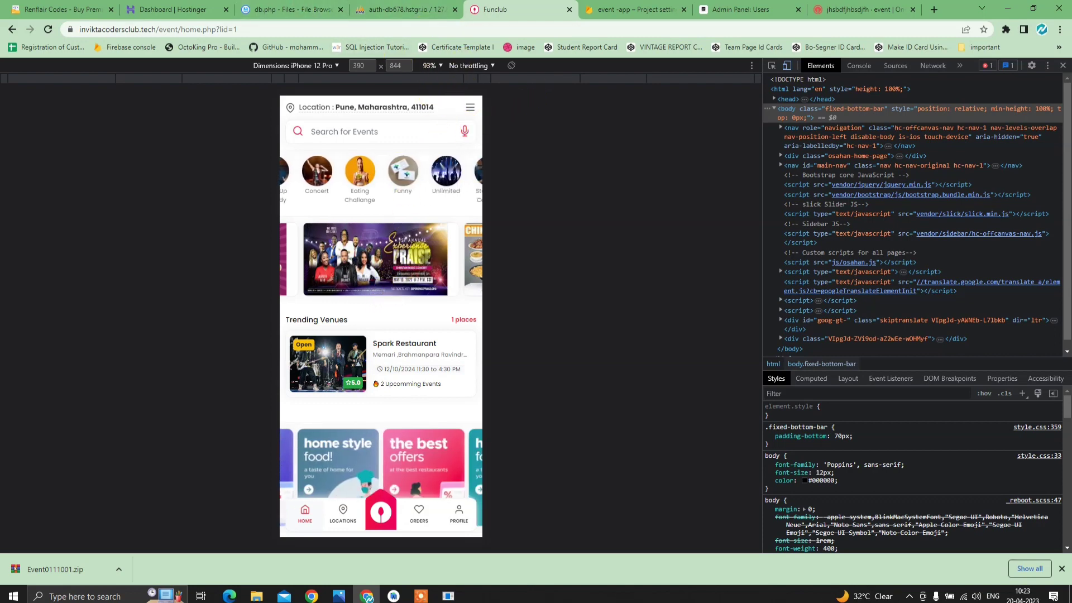
left_click(710, 7)
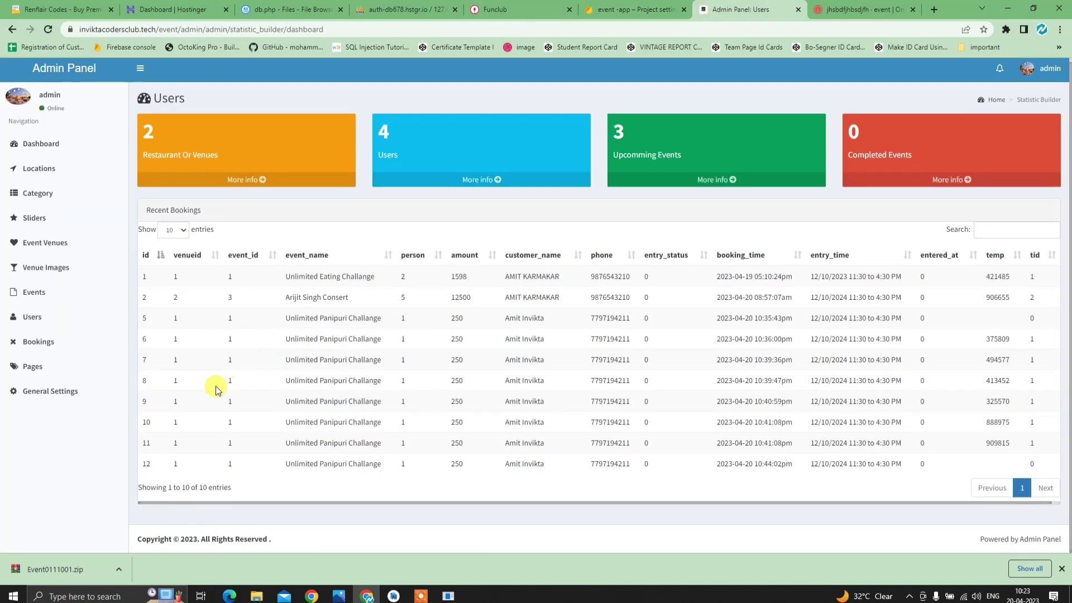
- Go to the Renflair Codes site's home page
left_click(62, 10)
mouse_move(96, 190)
left_click(59, 183)
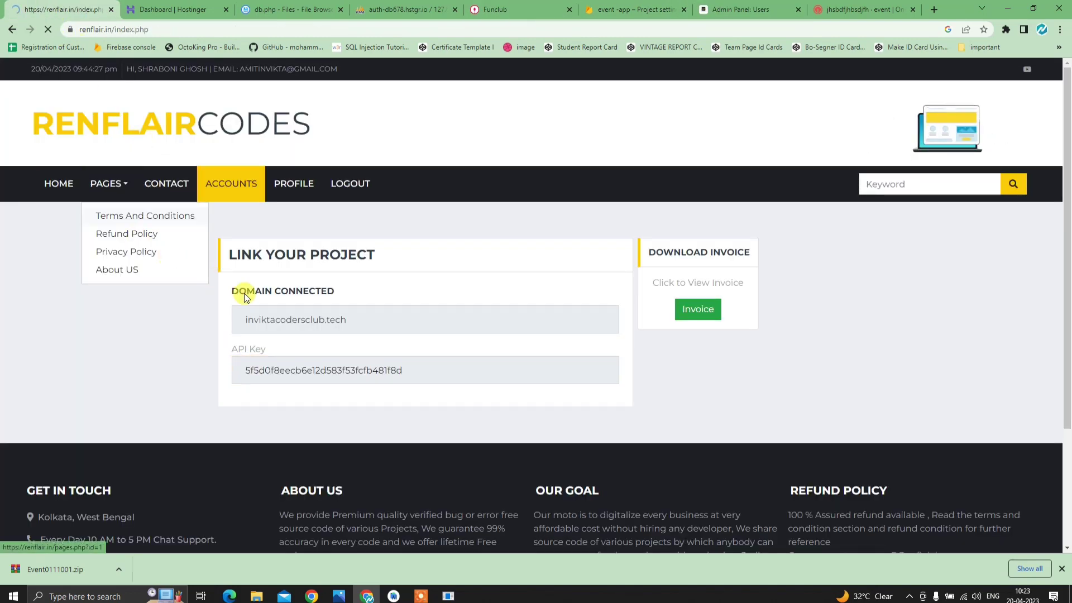
- Scroll to Trending Codes, showing the Event Booking Management App listed at ₹2500
scroll(351, 419, "down", 3)
scroll(352, 419, "down", 5)
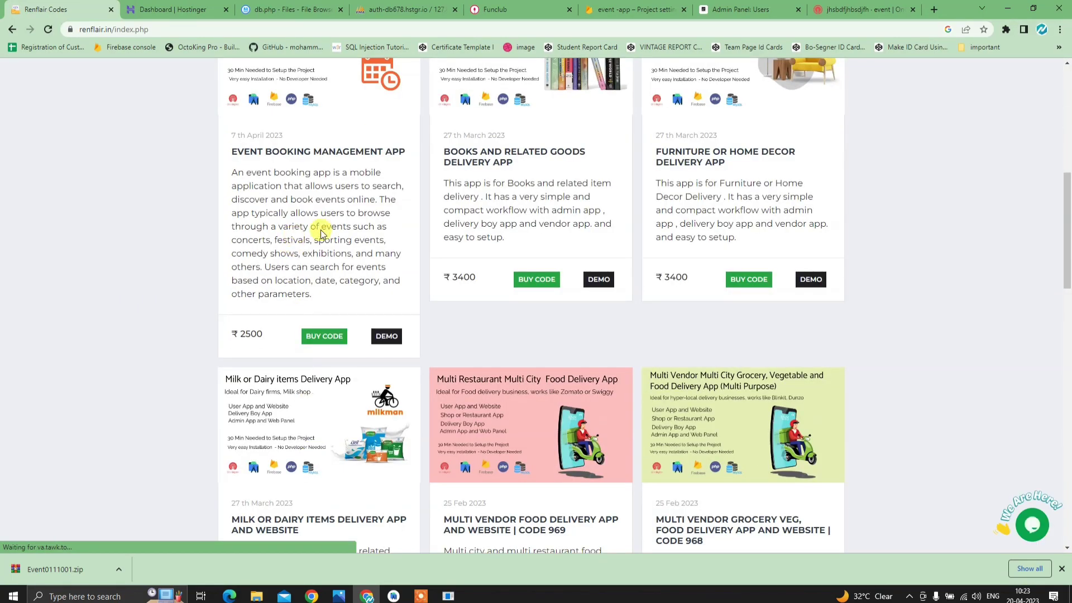
scroll(313, 230, "up", 3)
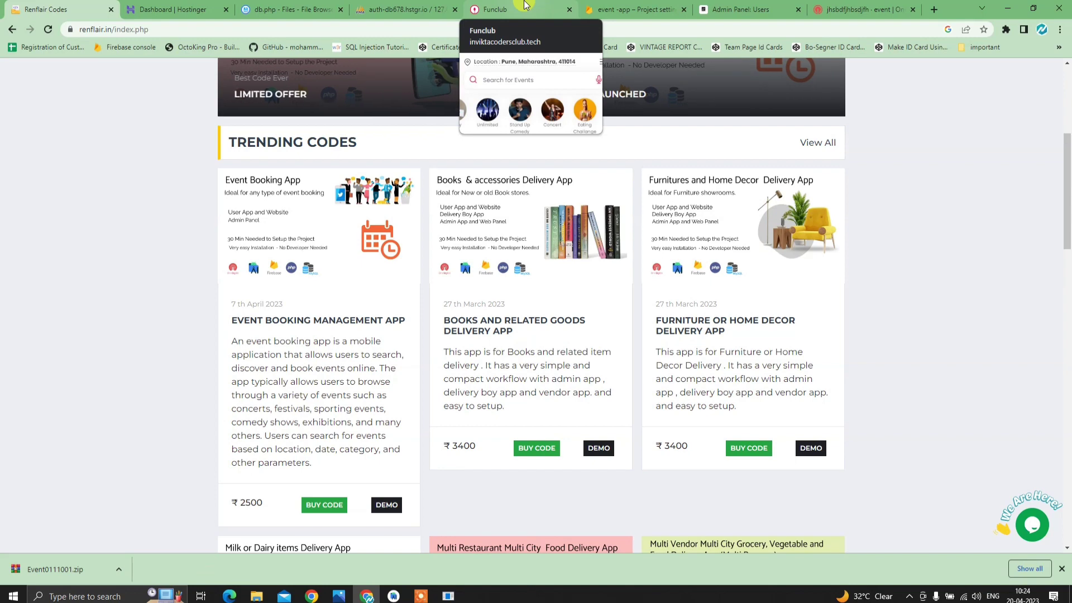
scroll(483, 296, "down", 3)
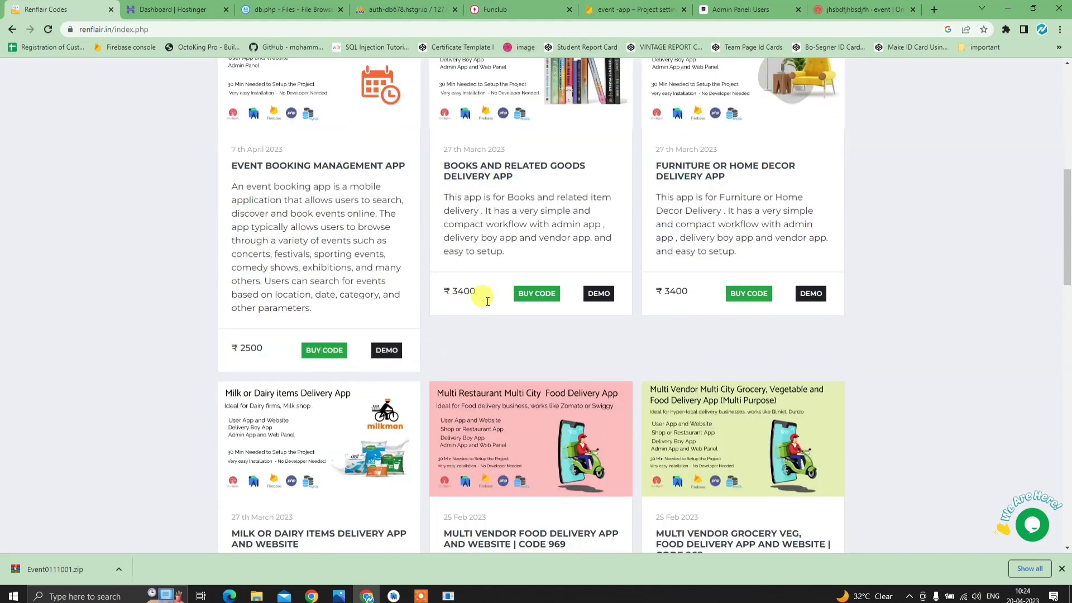